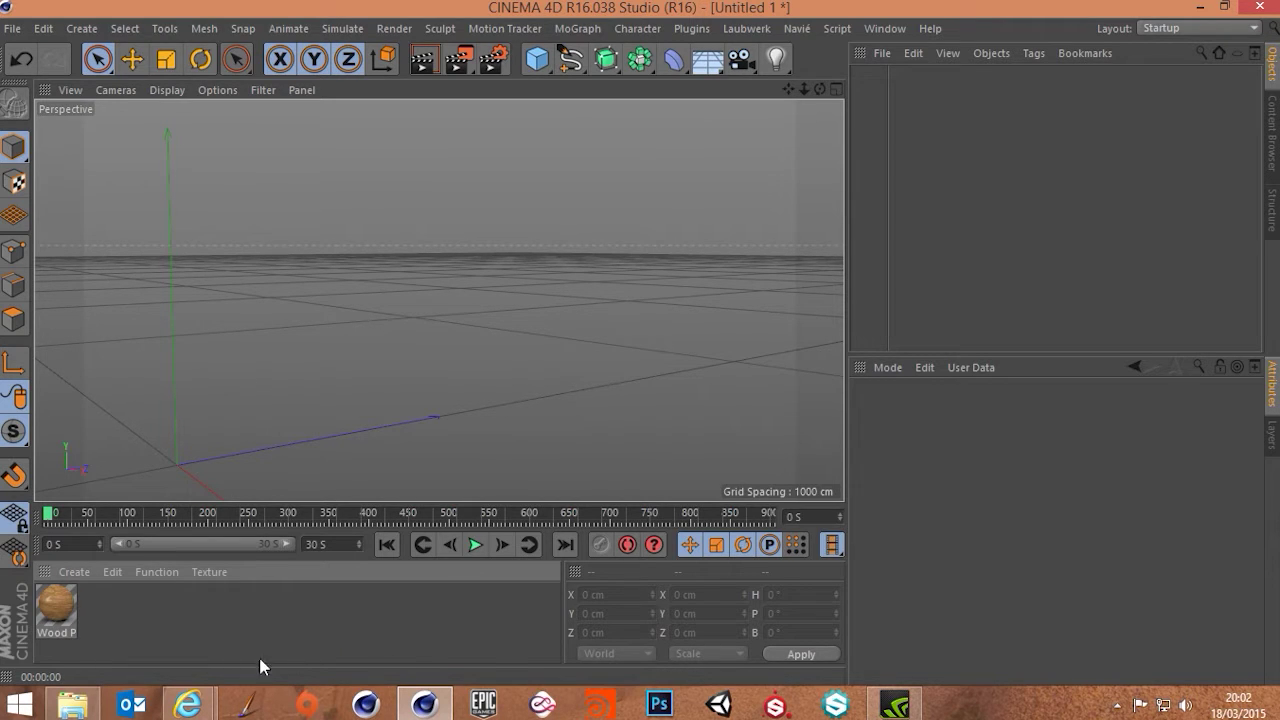
Step: Switch to Internet Explorer, examine the reference images of lit hands and sunlit leaves, and return to Cinema 4D
mouse_move(188, 705)
click(150, 636)
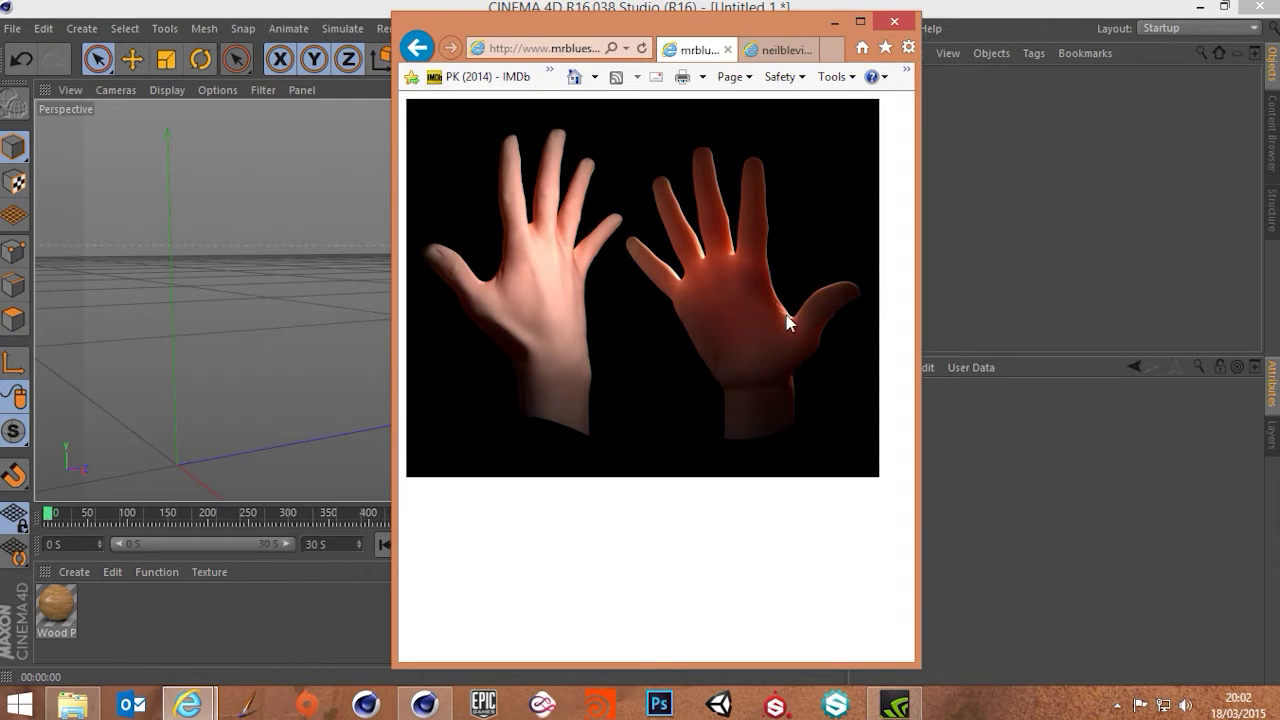
click(727, 50)
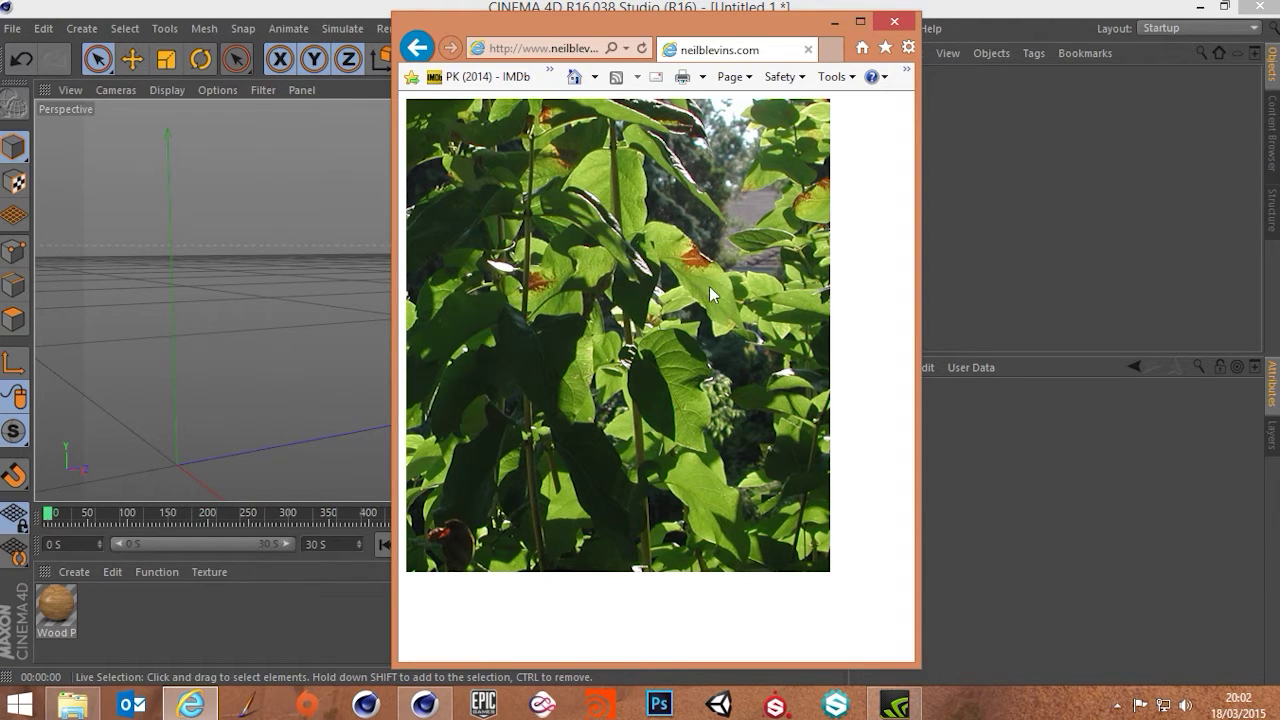
click(896, 22)
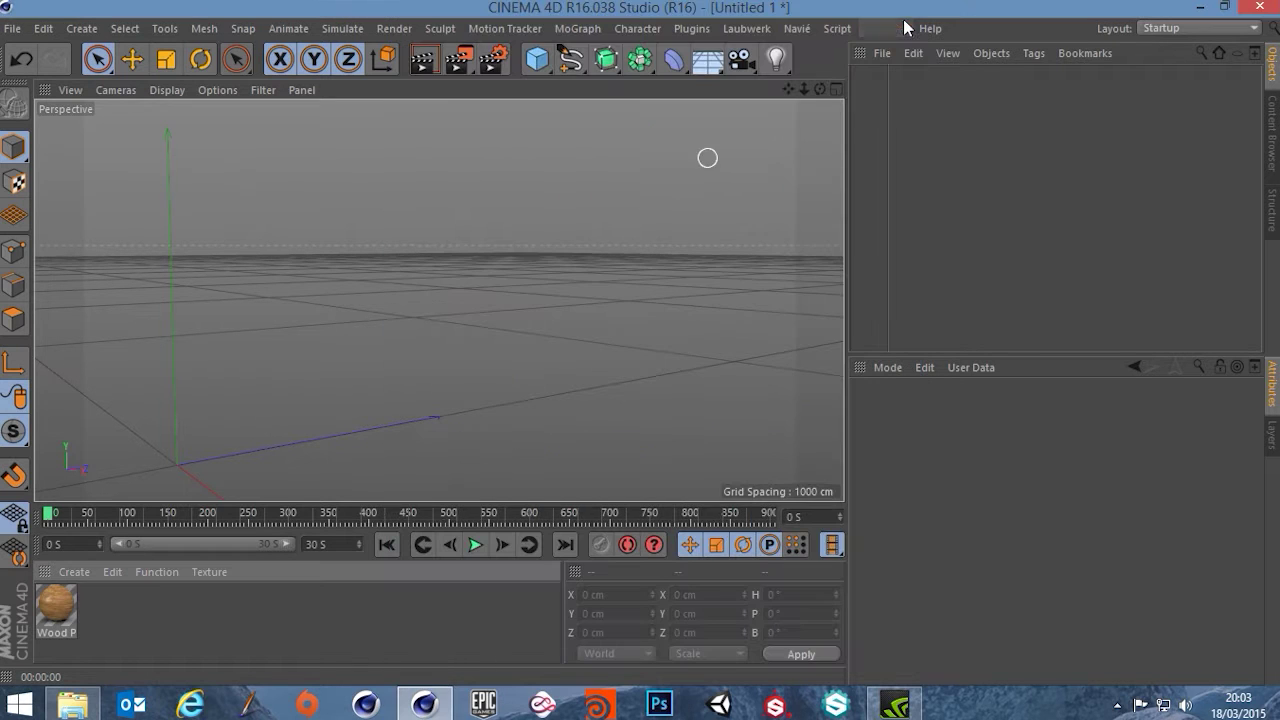
Step: Add a cube primitive at the origin of the empty scene
click(538, 62)
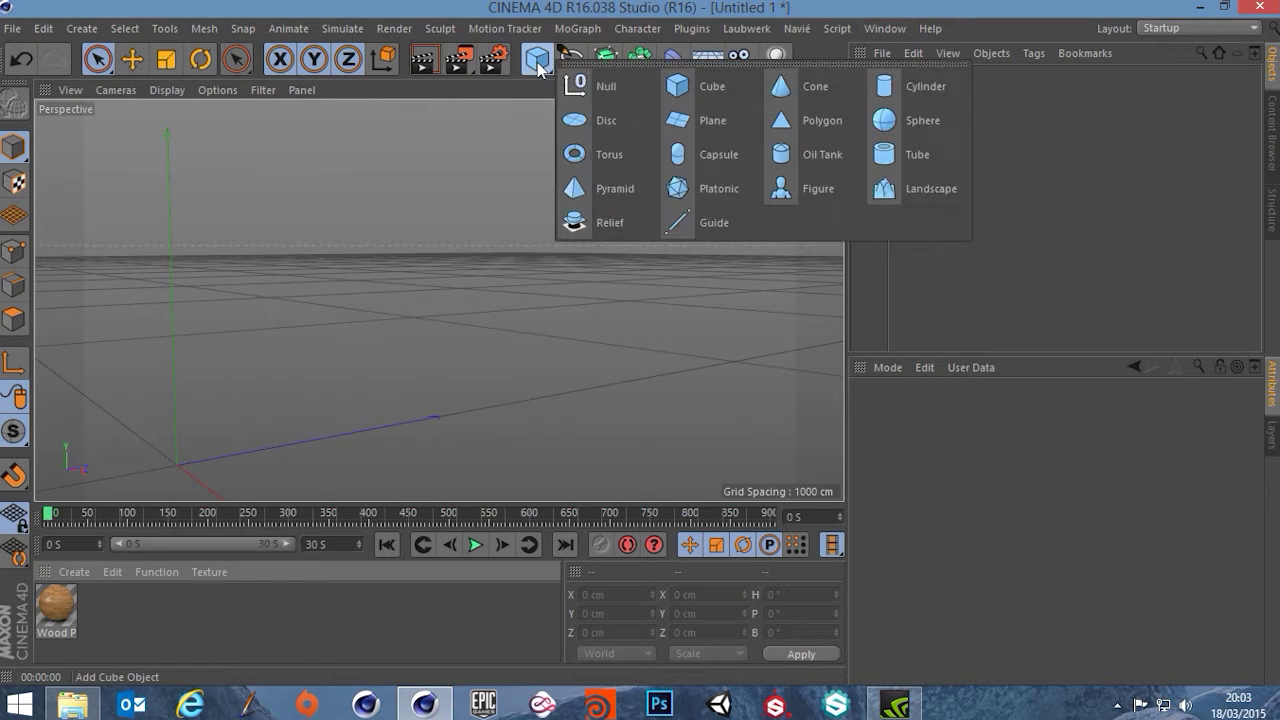
click(543, 4)
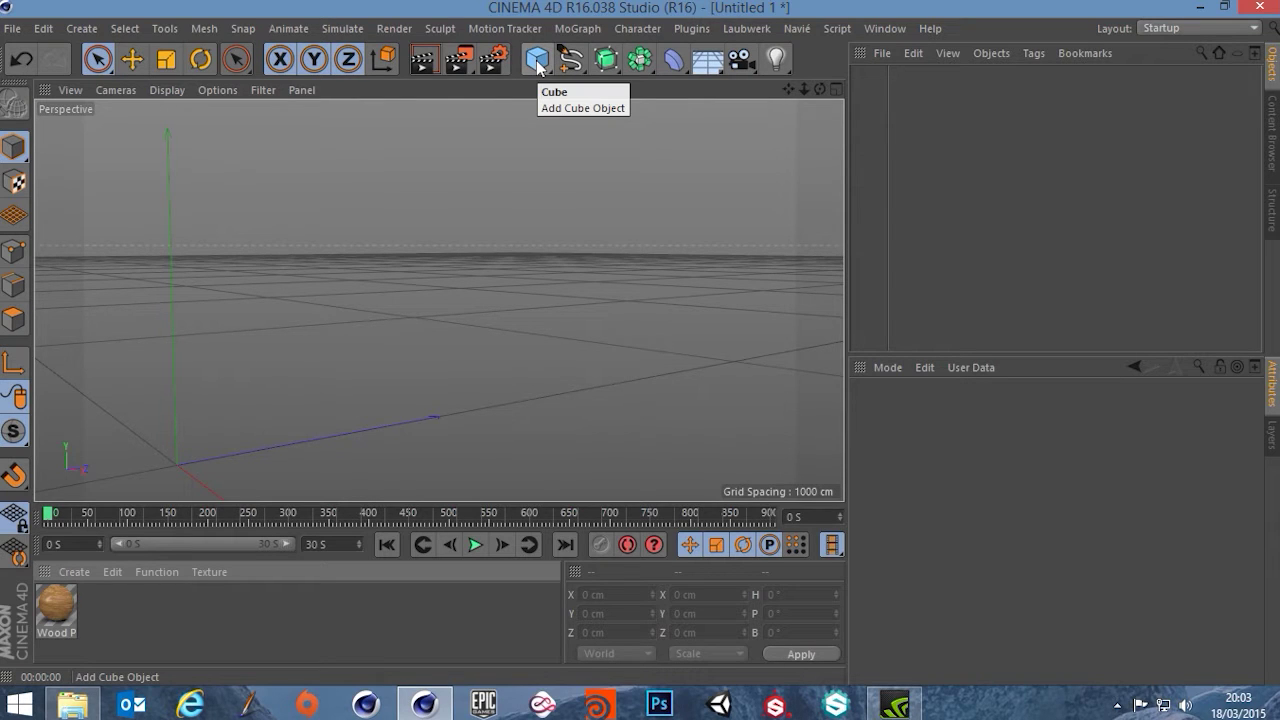
drag(537, 64, 692, 89)
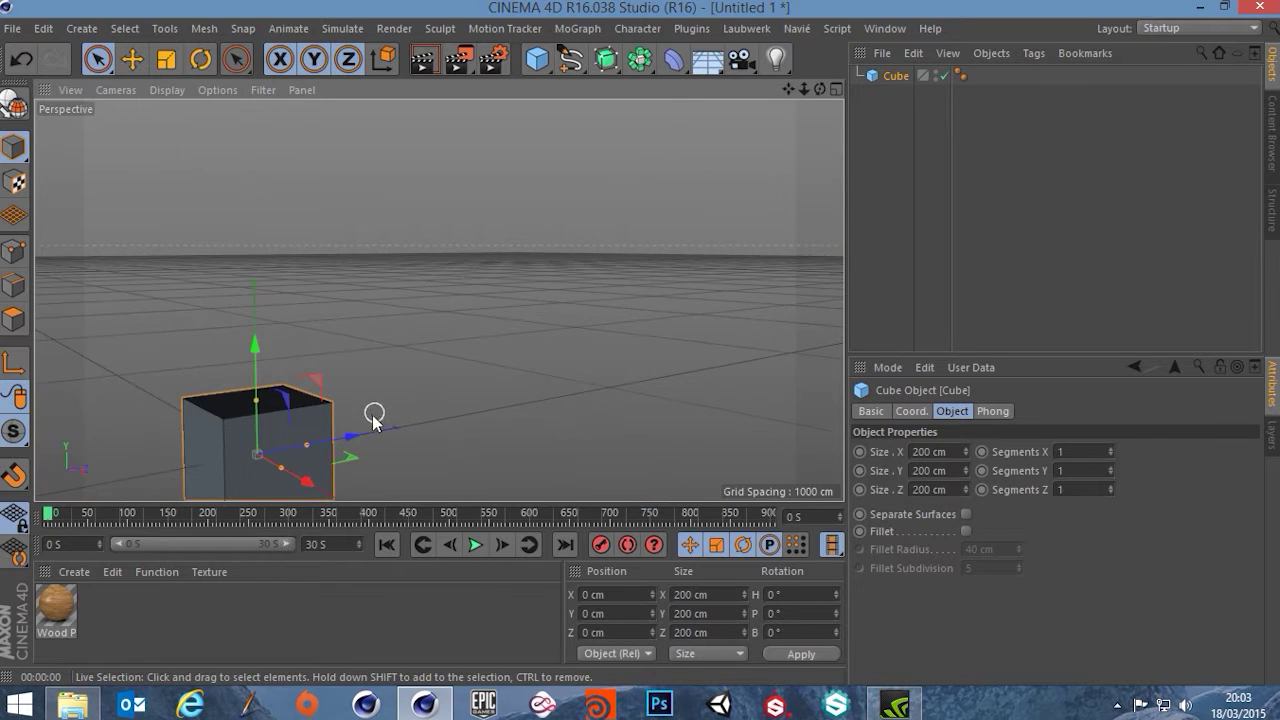
alt+middle_drag(371, 414, 538, 318)
alt+drag(536, 318, 494, 359)
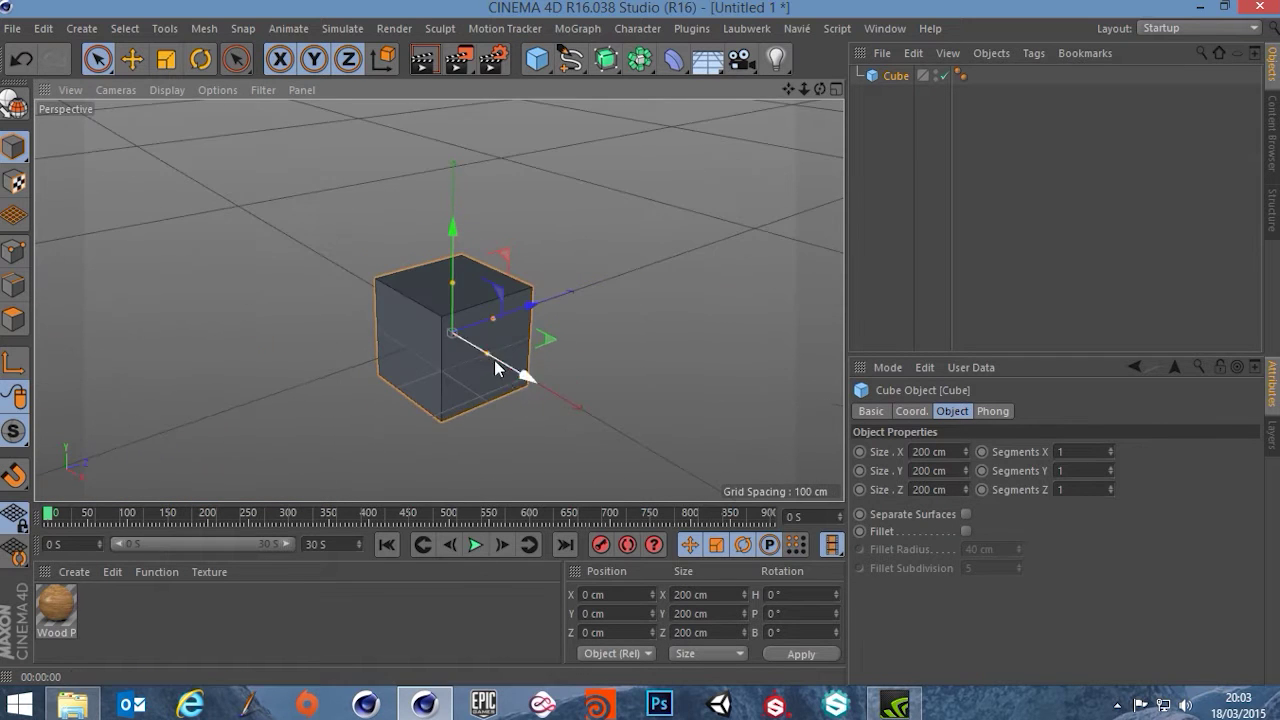
scroll(494, 359, up, 4)
alt+middle_drag(494, 359, 502, 311)
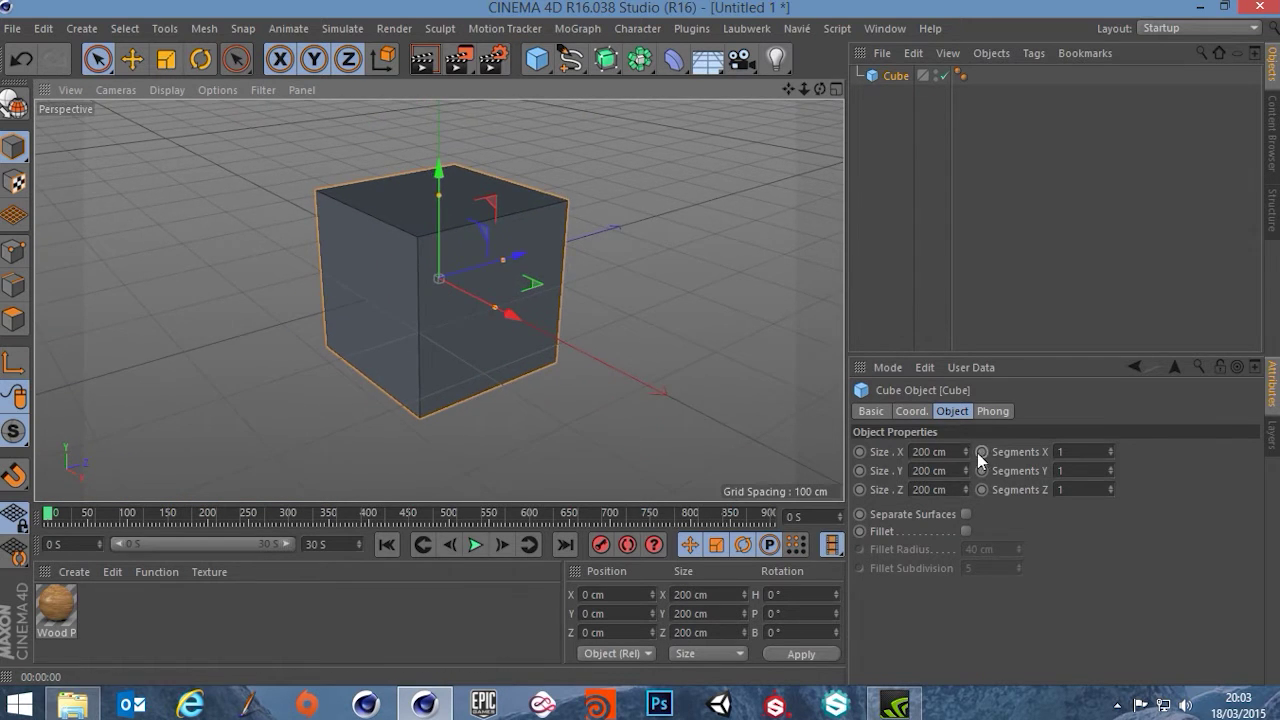
Step: Set the cube's X size to 1500 cm
drag(953, 451, 684, 441)
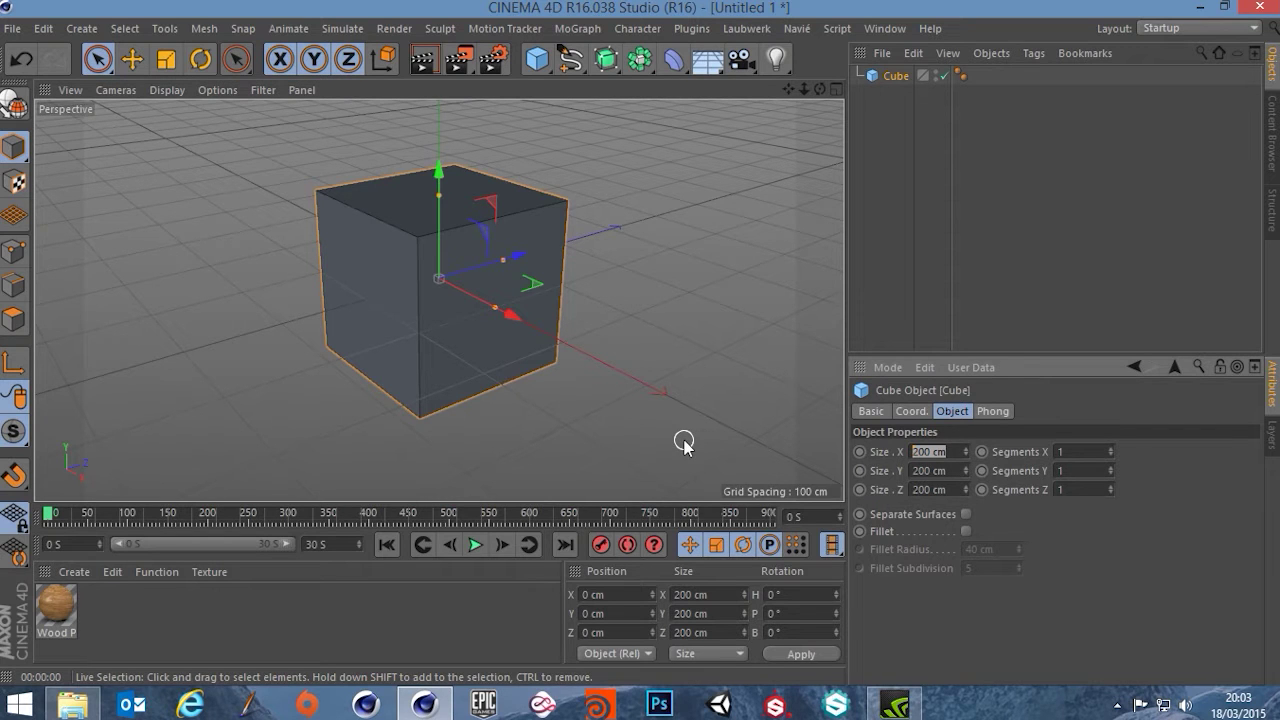
text(1500)
key(Return)
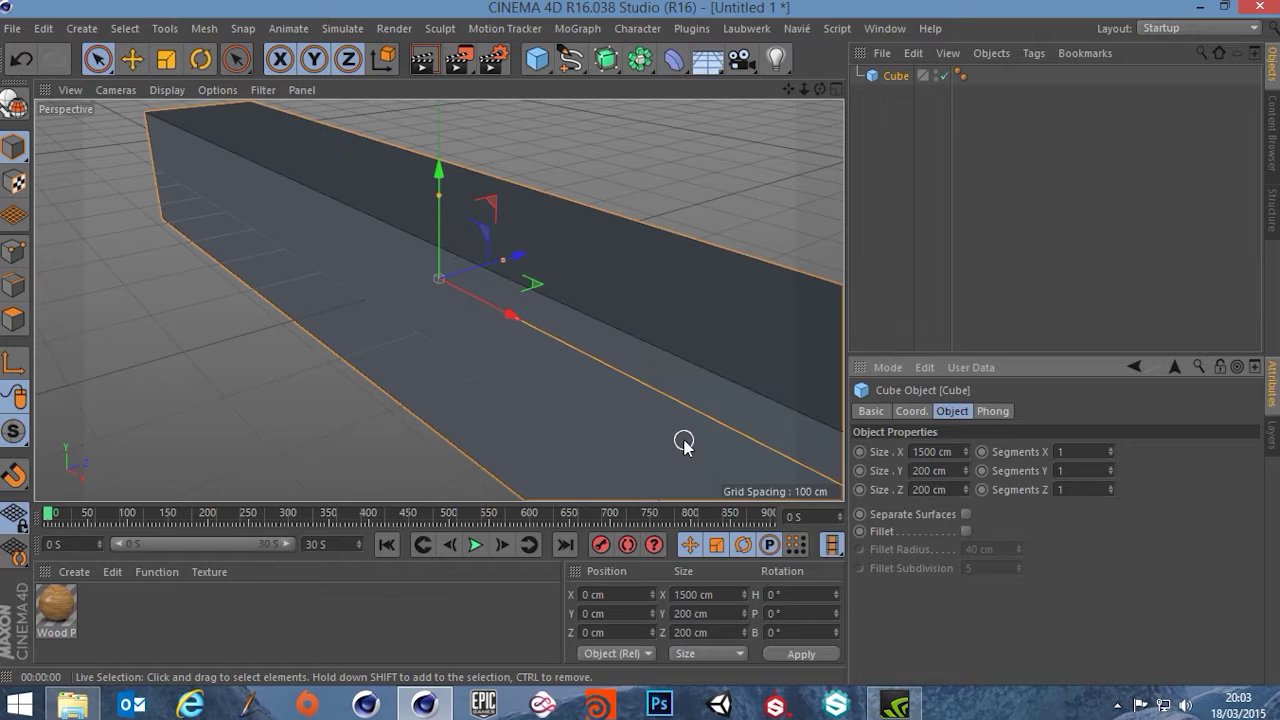
Step: Set the cube's X size to 1000 cm
double_click(925, 451)
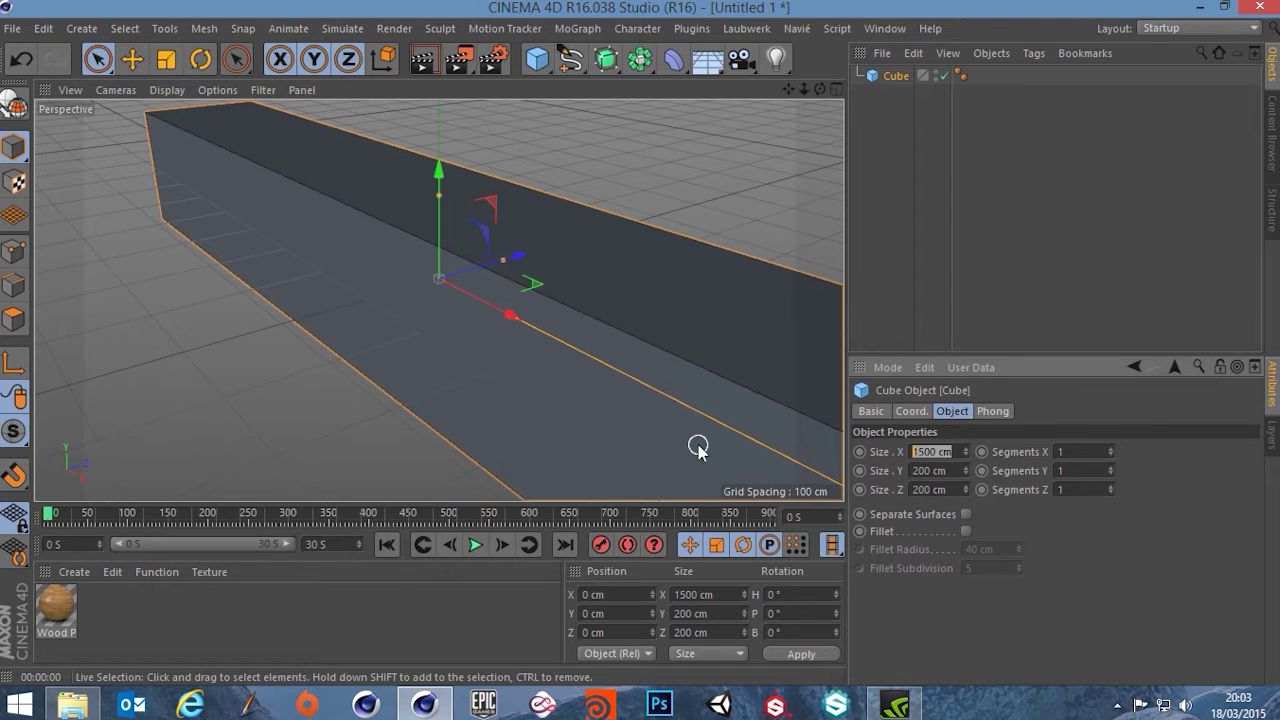
text(1000 c)
text(m)
key(Return)
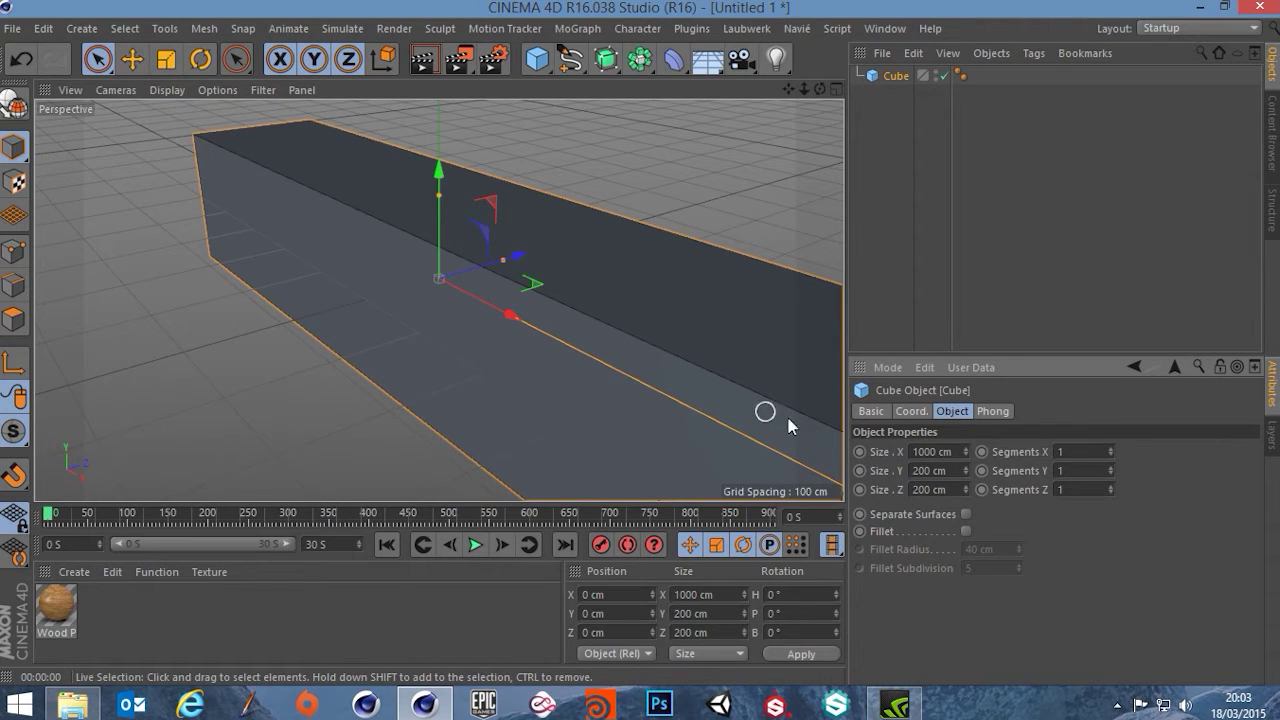
Step: Set the cube's Z size to 10 cm
double_click(955, 490)
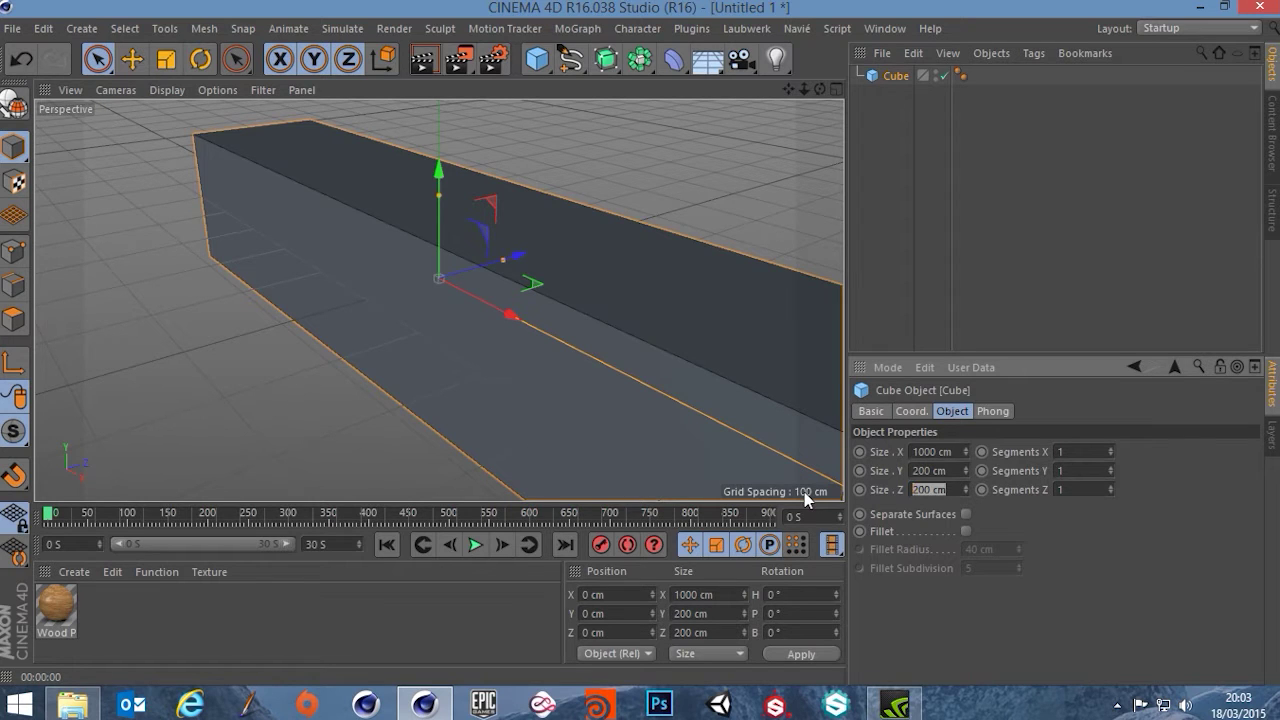
text(10)
key(Return)
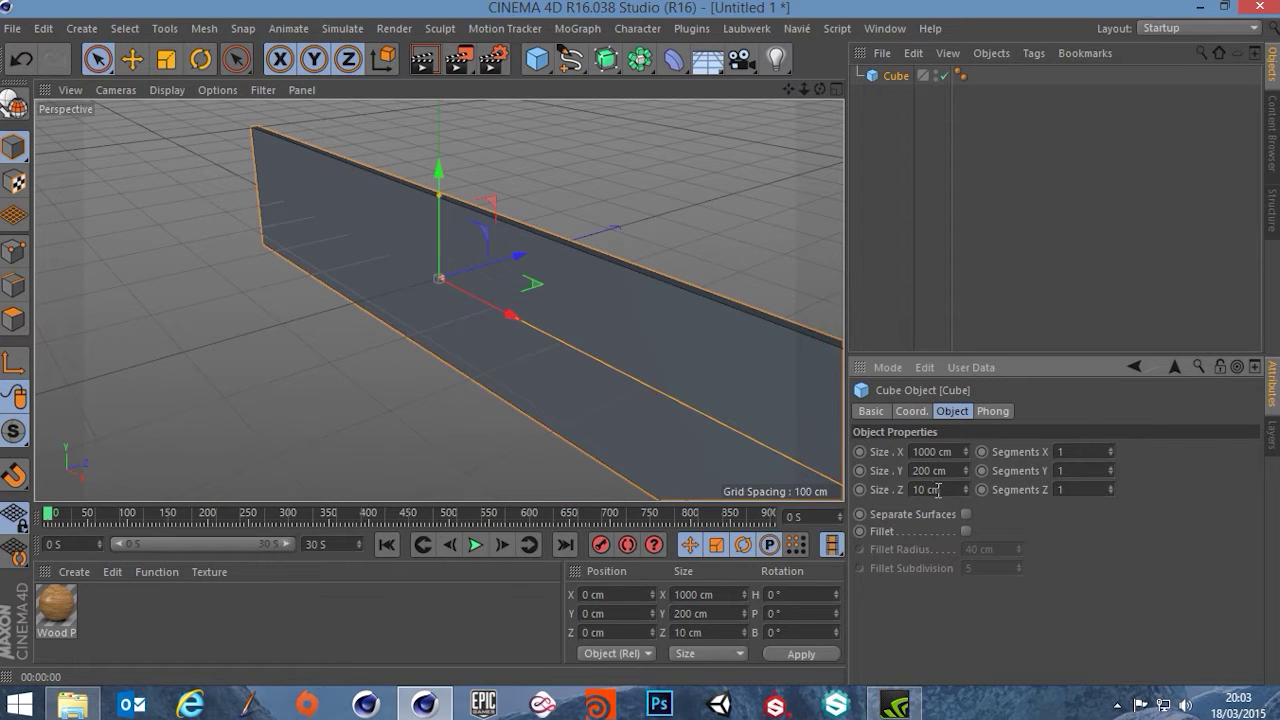
Step: Set the cube's Z size to 10 m so its footprint is square
drag(948, 491, 908, 490)
text(1000 c)
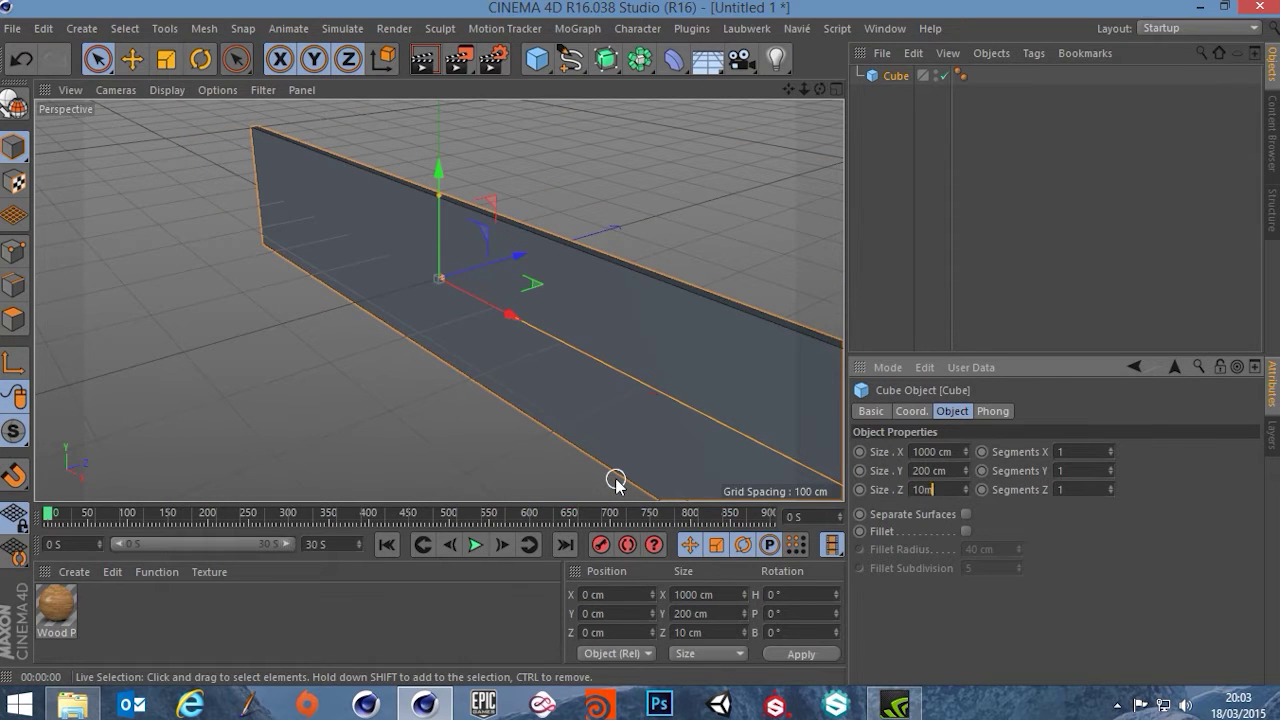
text(m)
key(Return)
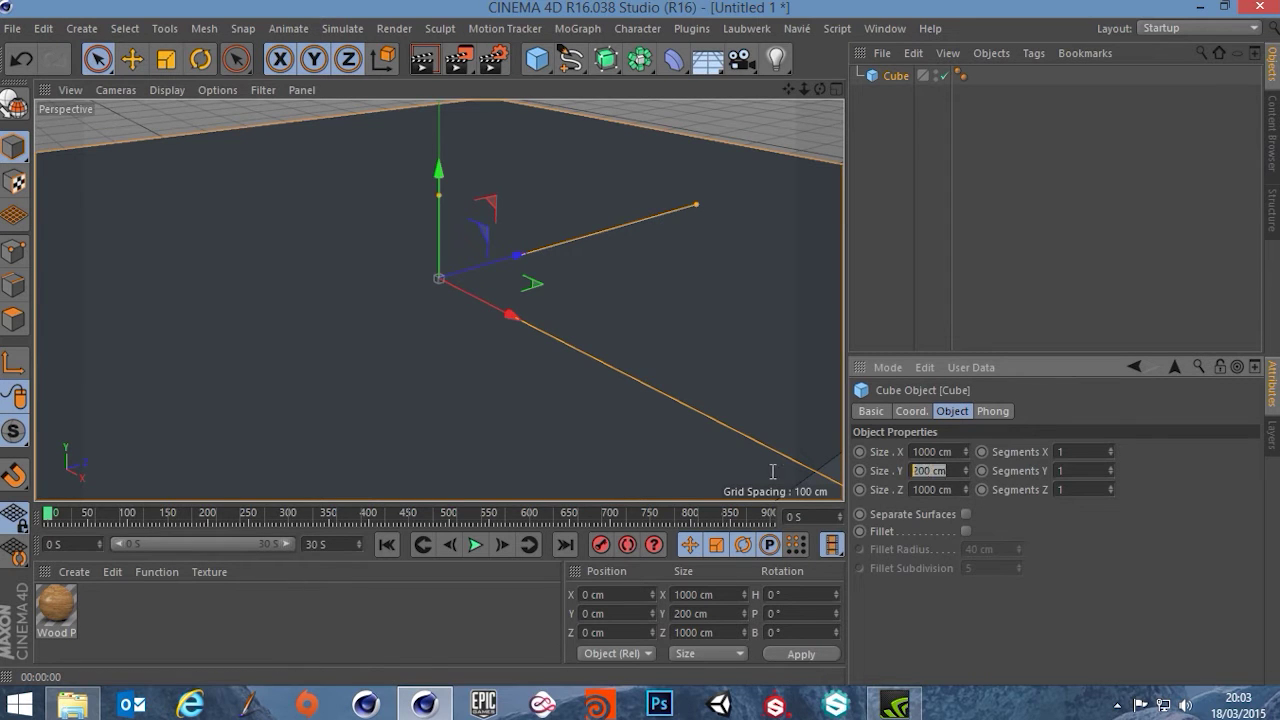
Step: Set the cube's height, its Y size, to 3 m
alt+drag(766, 451, 601, 287)
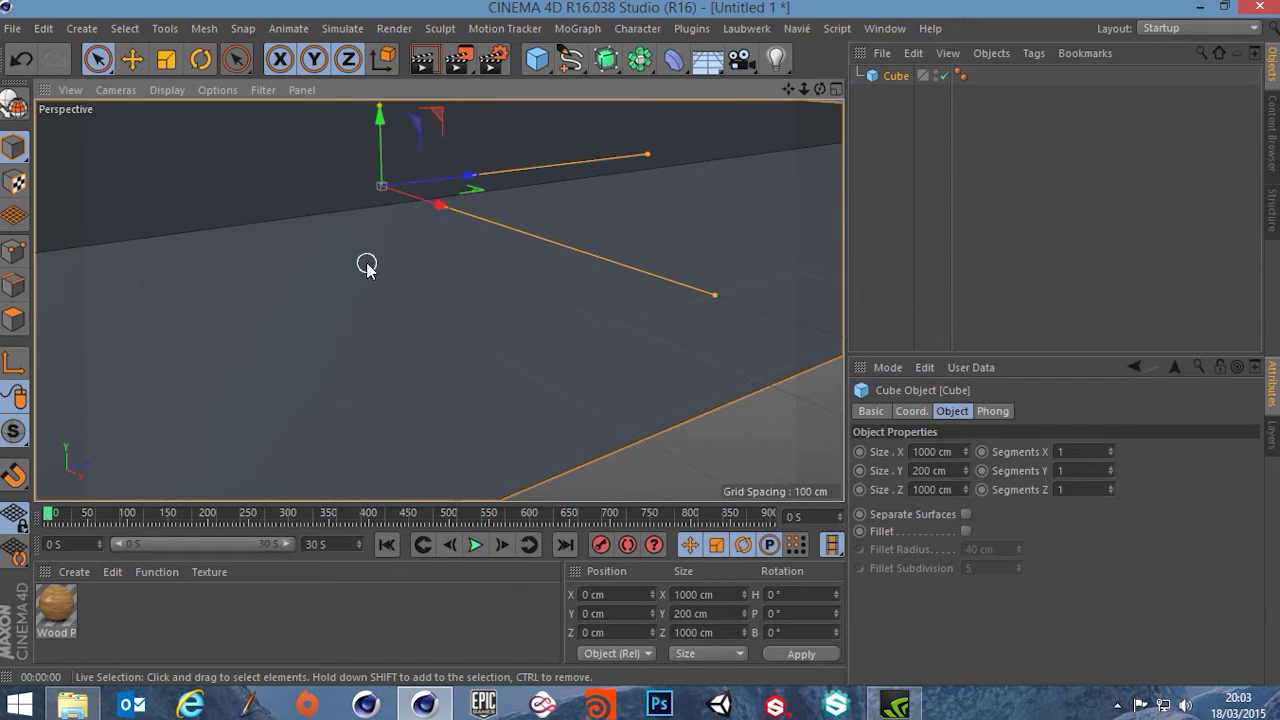
scroll(497, 327, down, 4)
alt+middle_drag(366, 263, 449, 321)
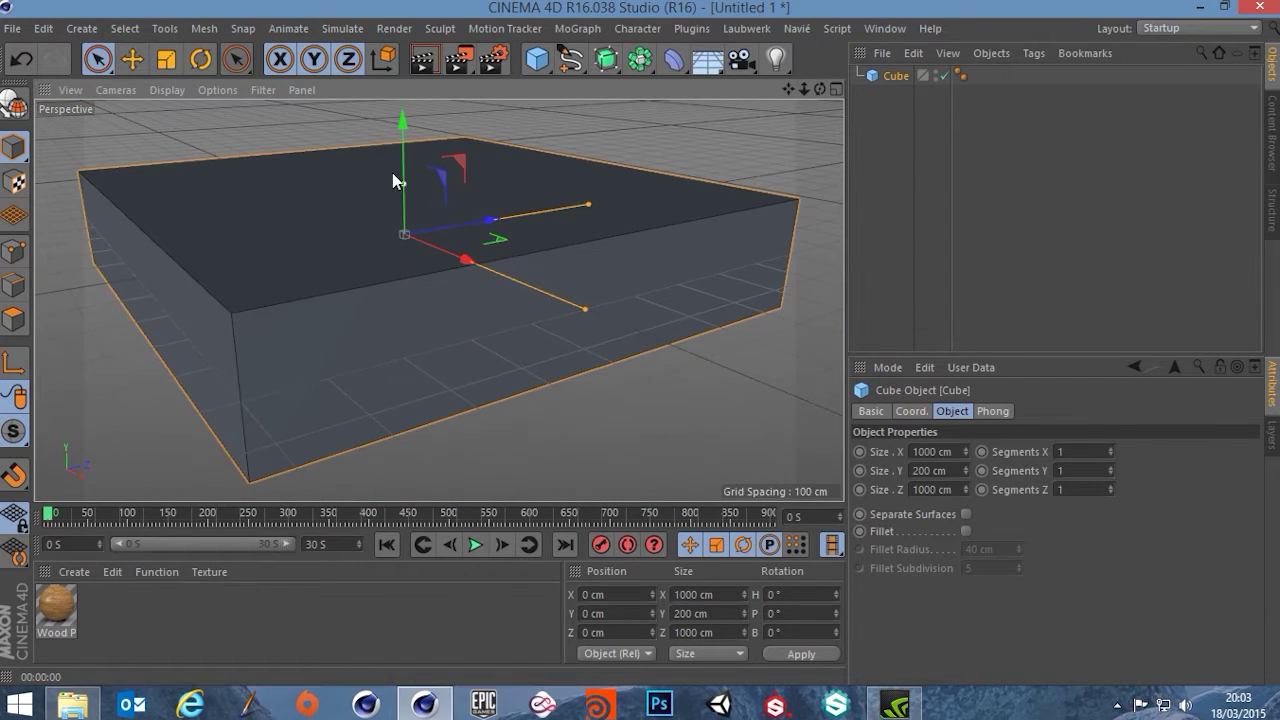
click(957, 470)
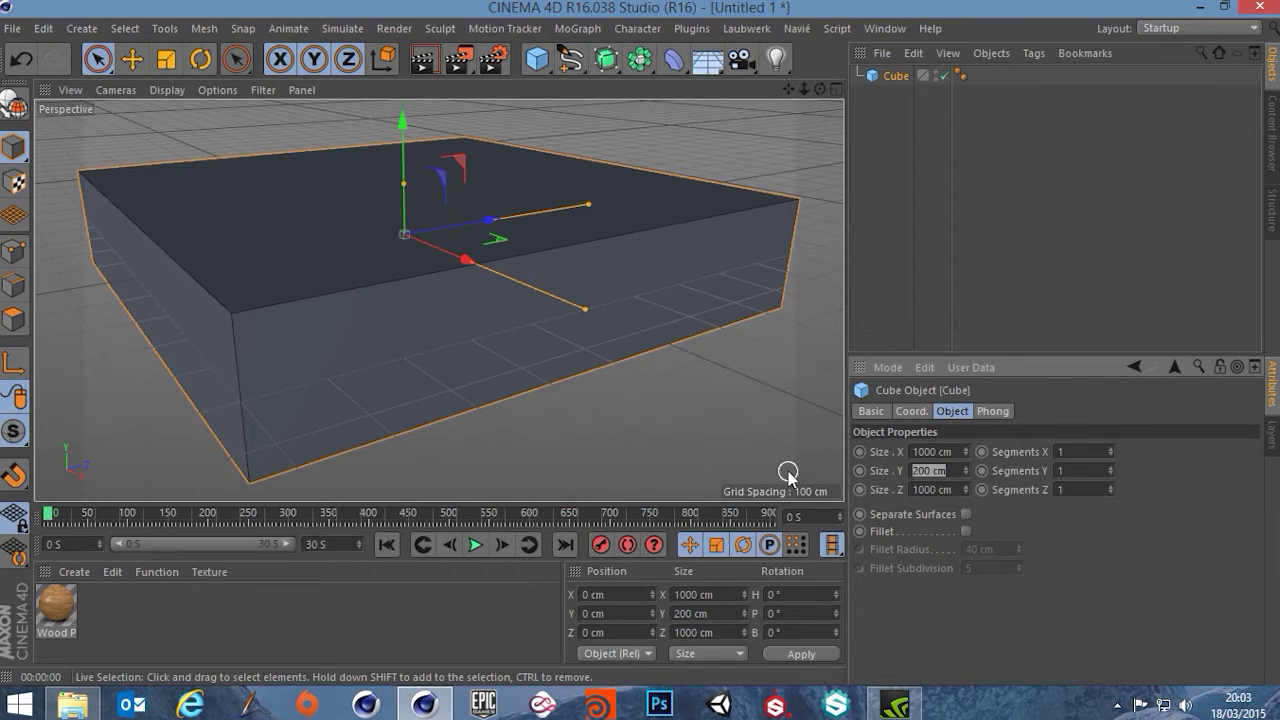
text(3m)
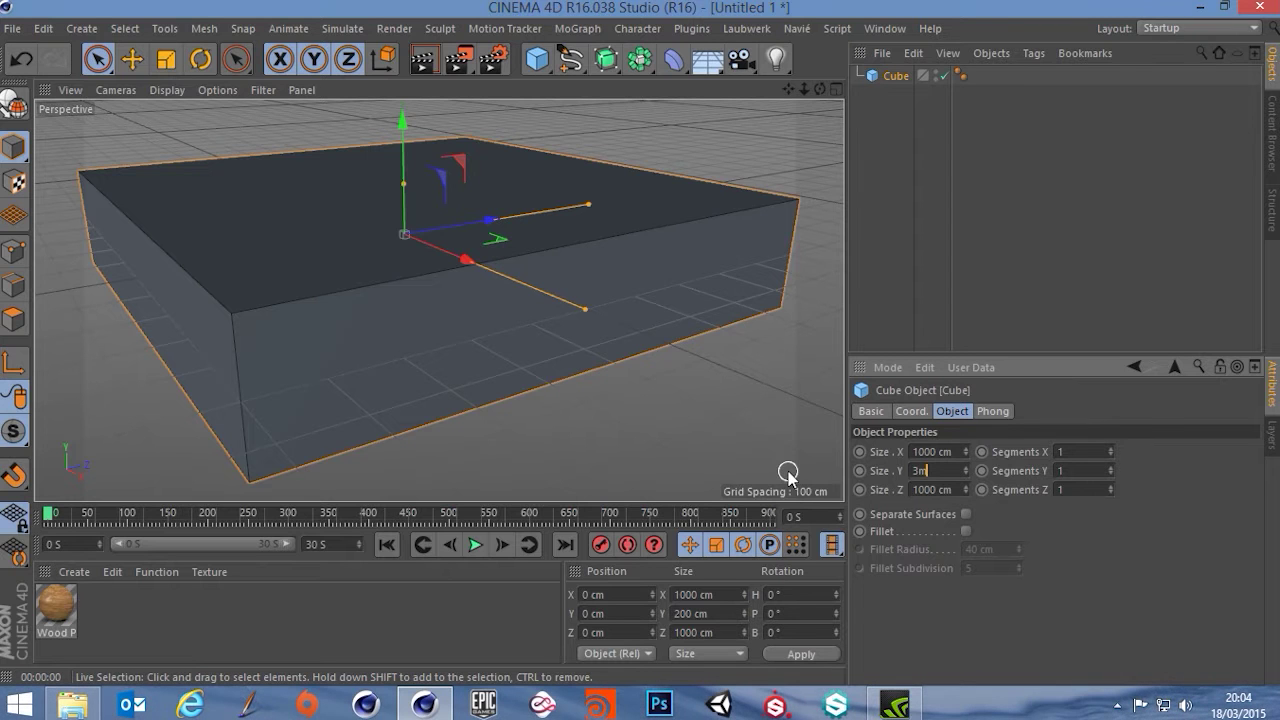
key(Return)
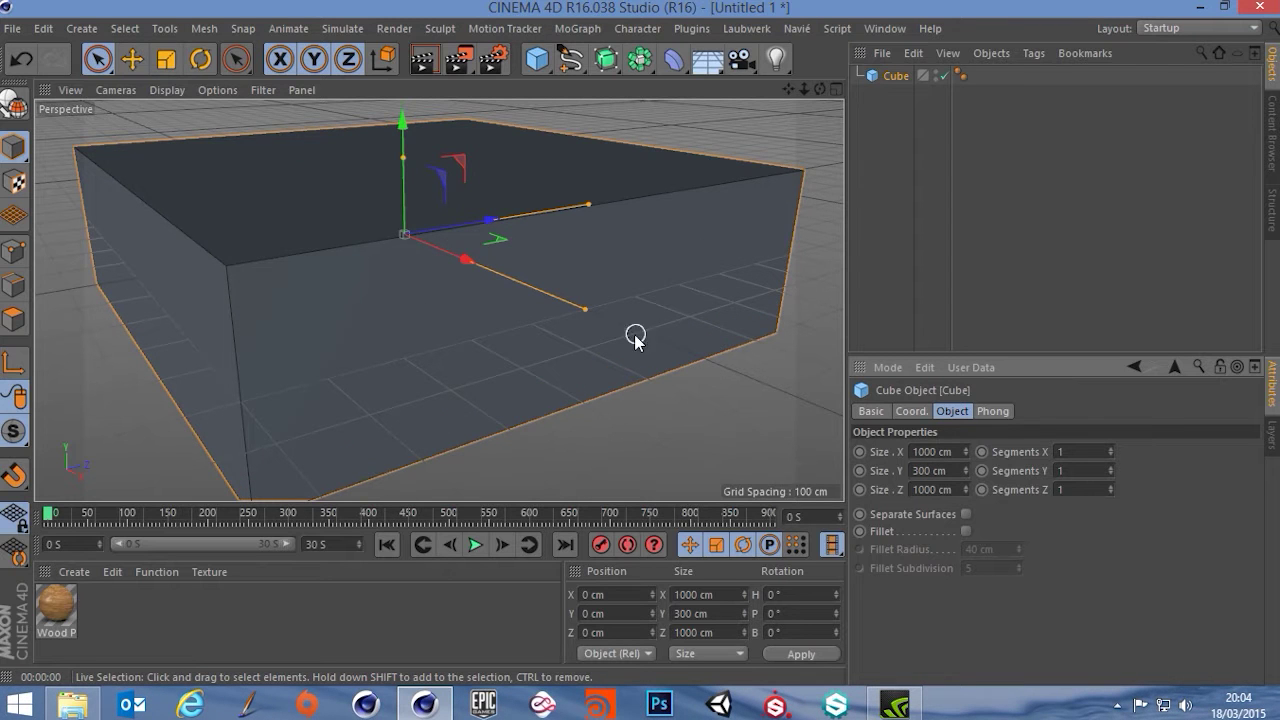
Step: Rename the cube object as Room
alt+drag(531, 294, 486, 294)
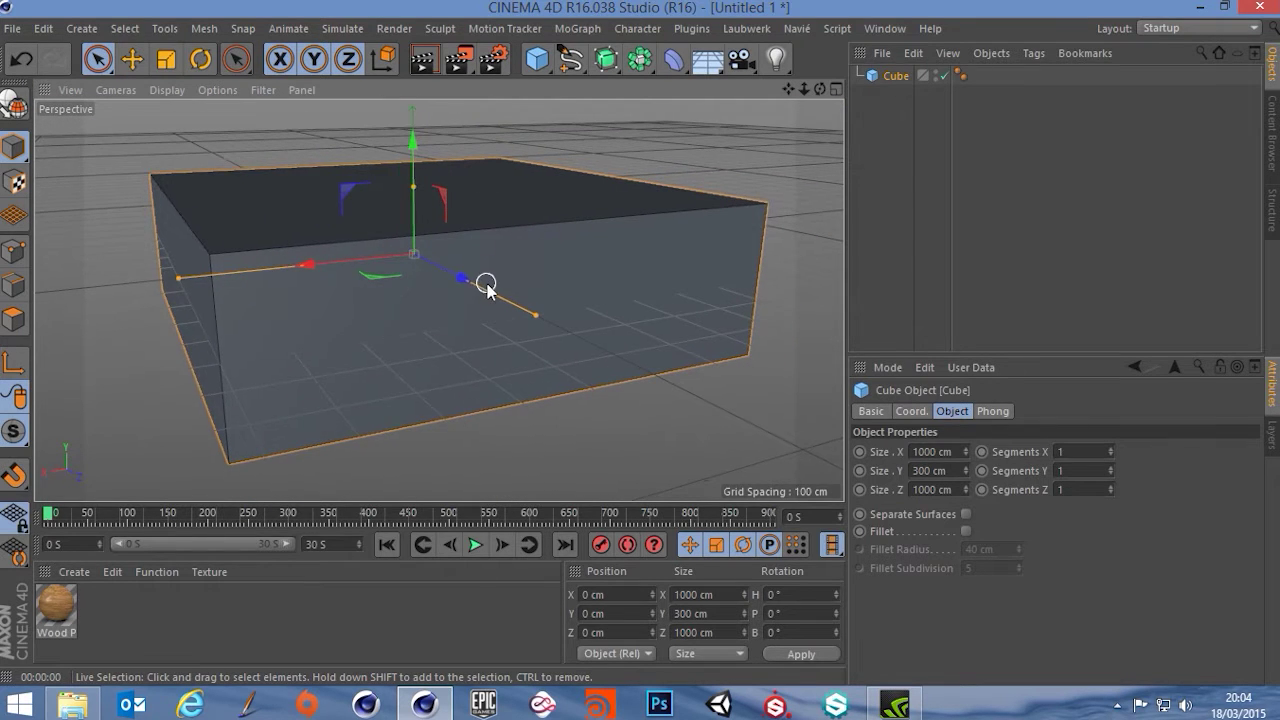
double_click(897, 76)
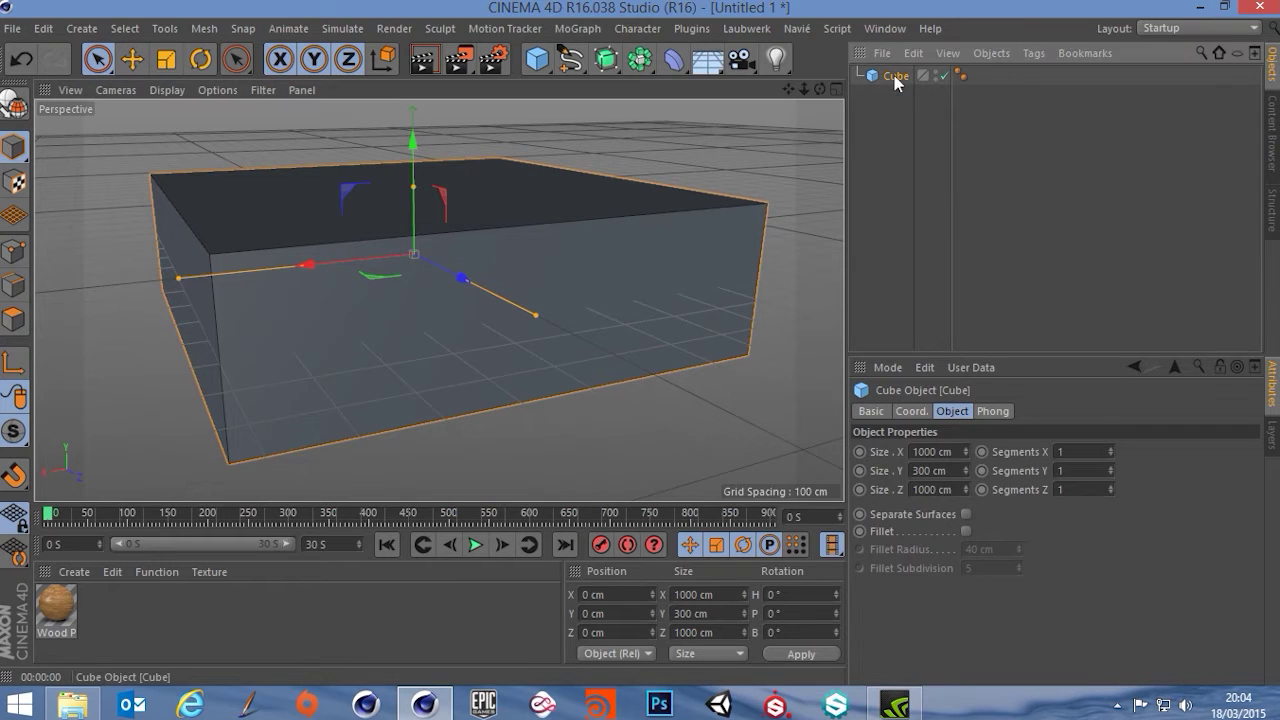
text(Room)
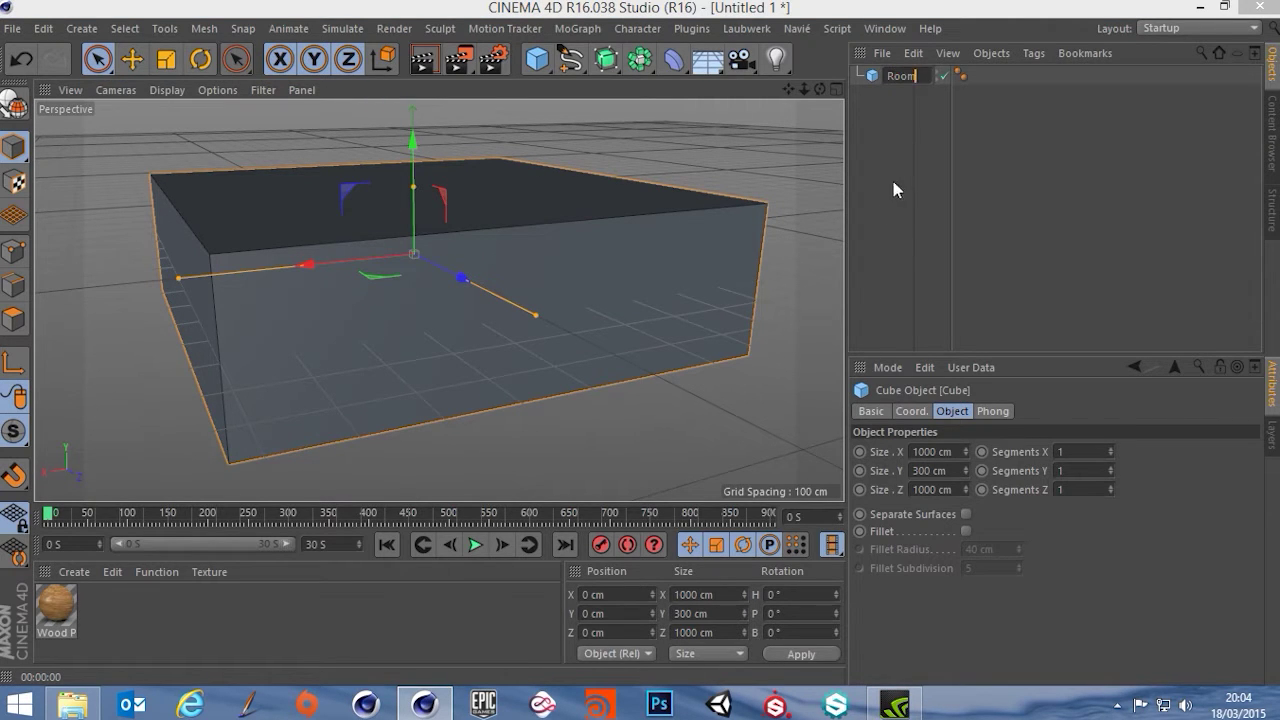
key(Return)
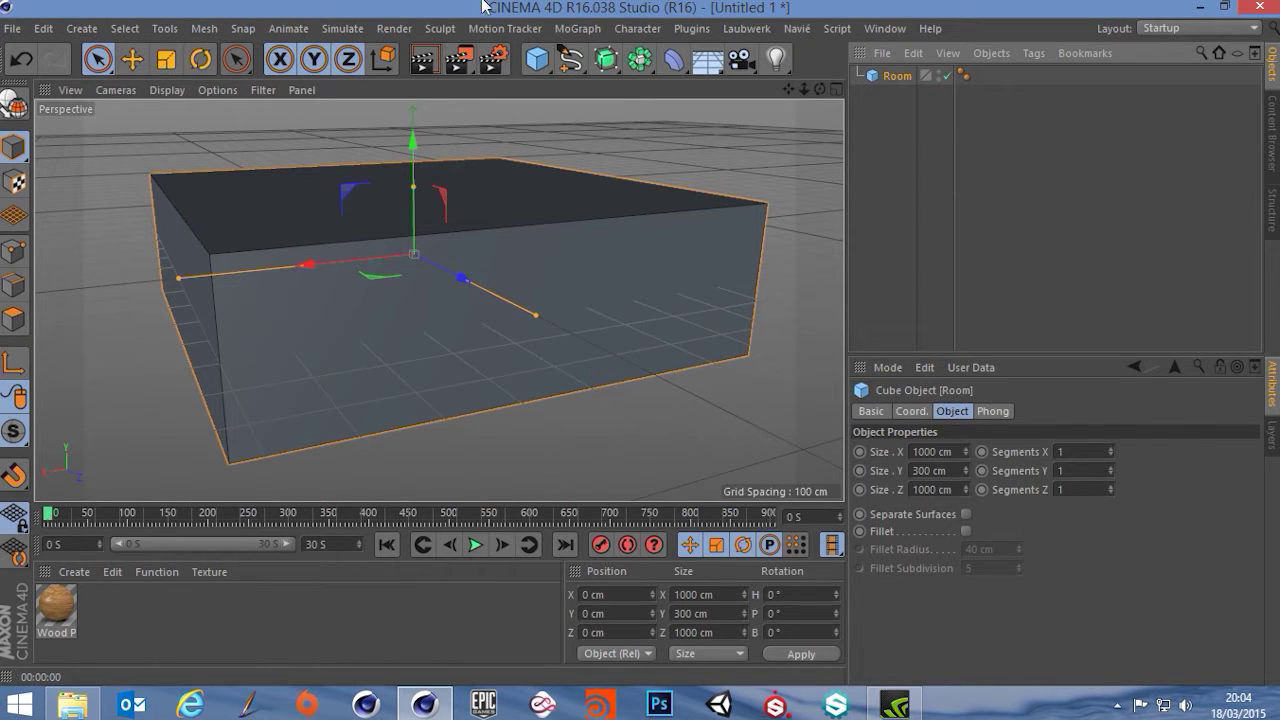
Step: Add a second cube at its default size and move it outside the room to about Y 18 cm and Z 900 cm
click(540, 62)
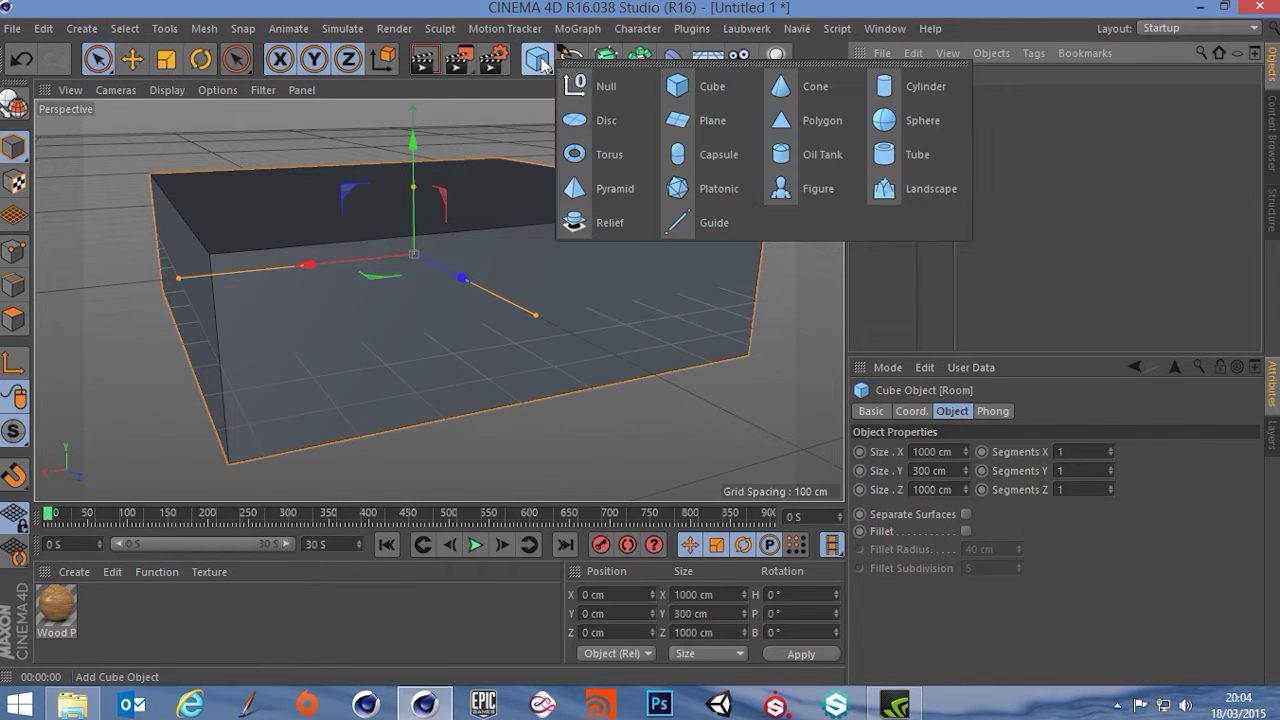
click(750, 90)
scroll(451, 363, up, 3)
drag(429, 271, 616, 346)
alt+drag(486, 257, 410, 210)
alt+drag(560, 306, 486, 298)
drag(480, 205, 486, 207)
alt+drag(557, 244, 675, 458)
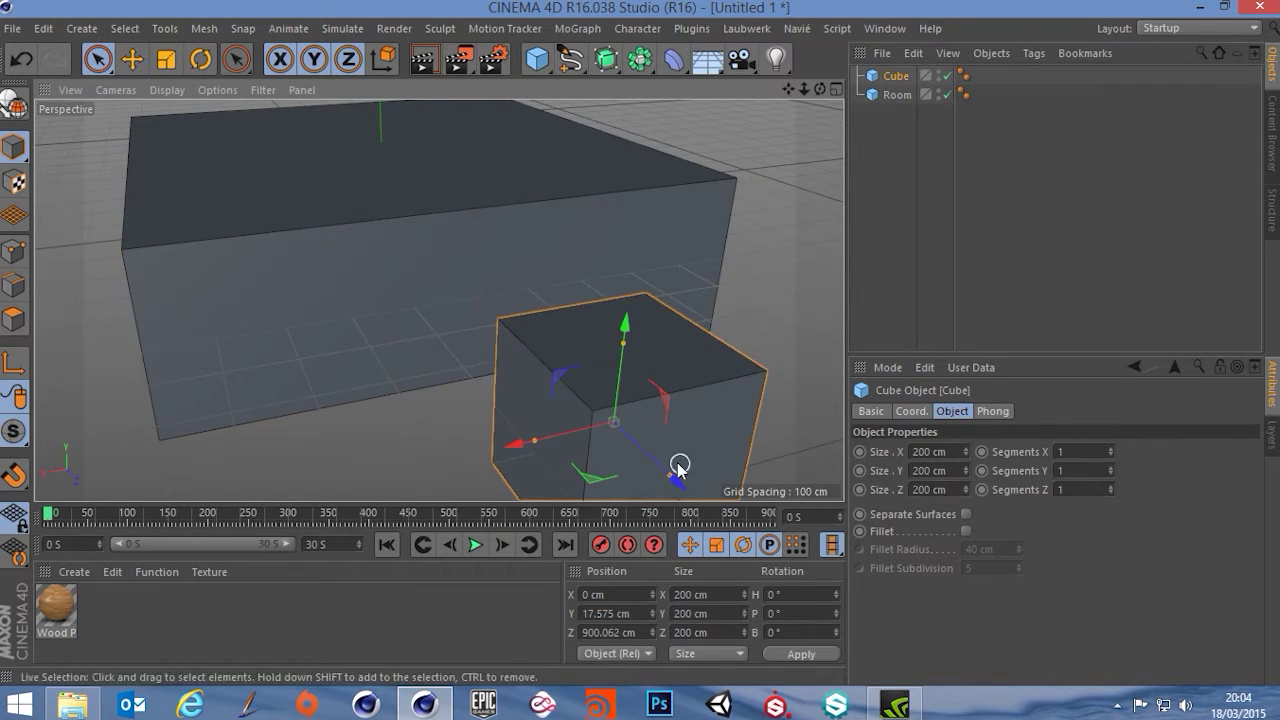
alt+drag(303, 228, 514, 206)
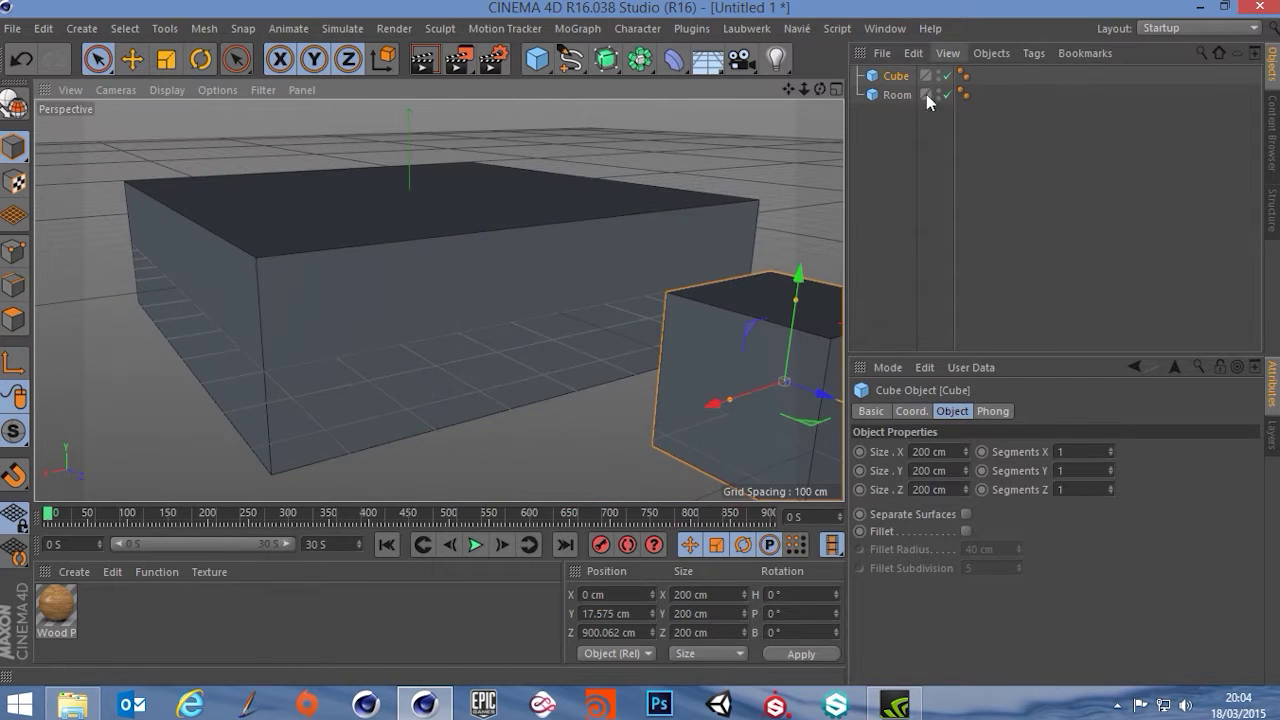
Step: Convert the Room object from a parametric cube into an editable polygon object, keeping its name
click(897, 95)
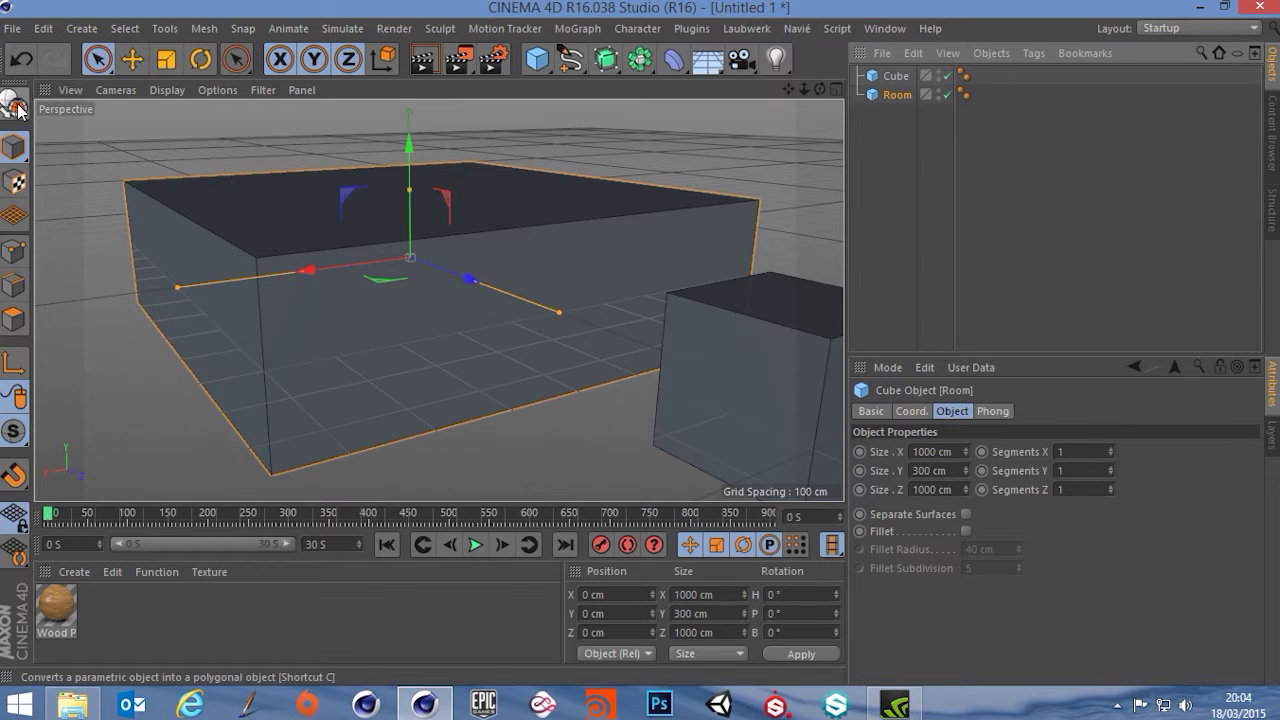
key(c)
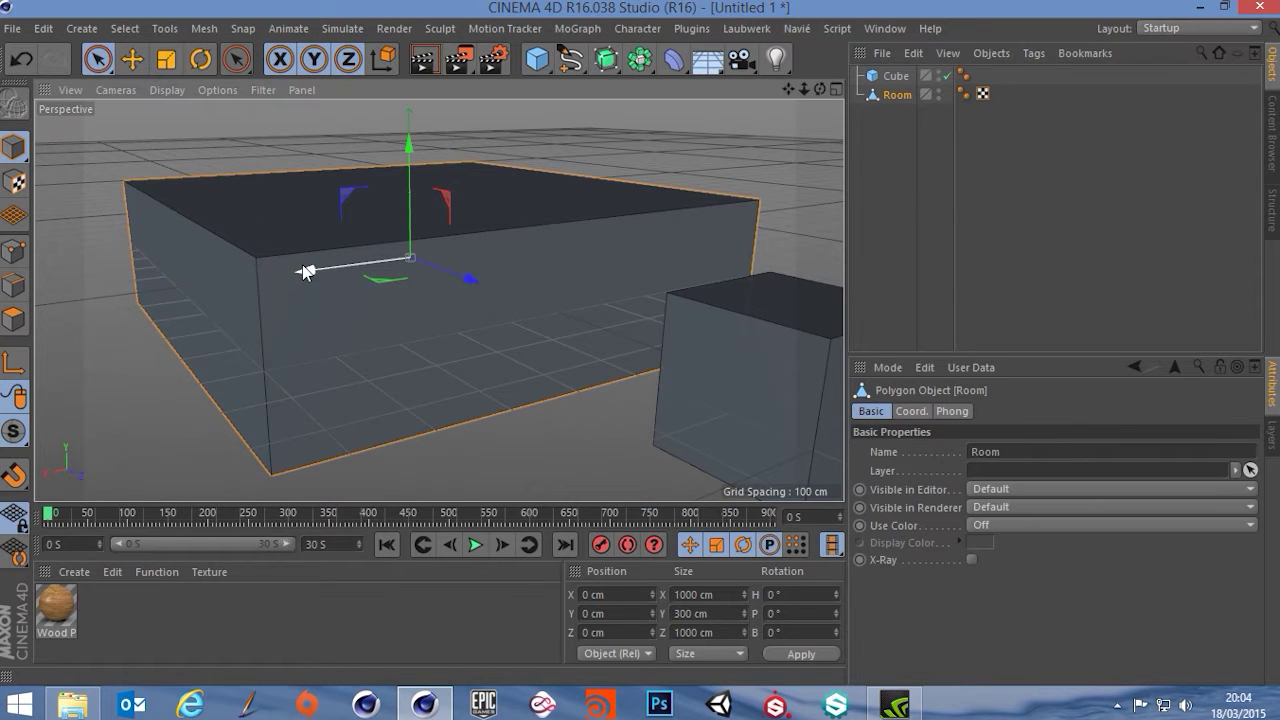
double_click(897, 97)
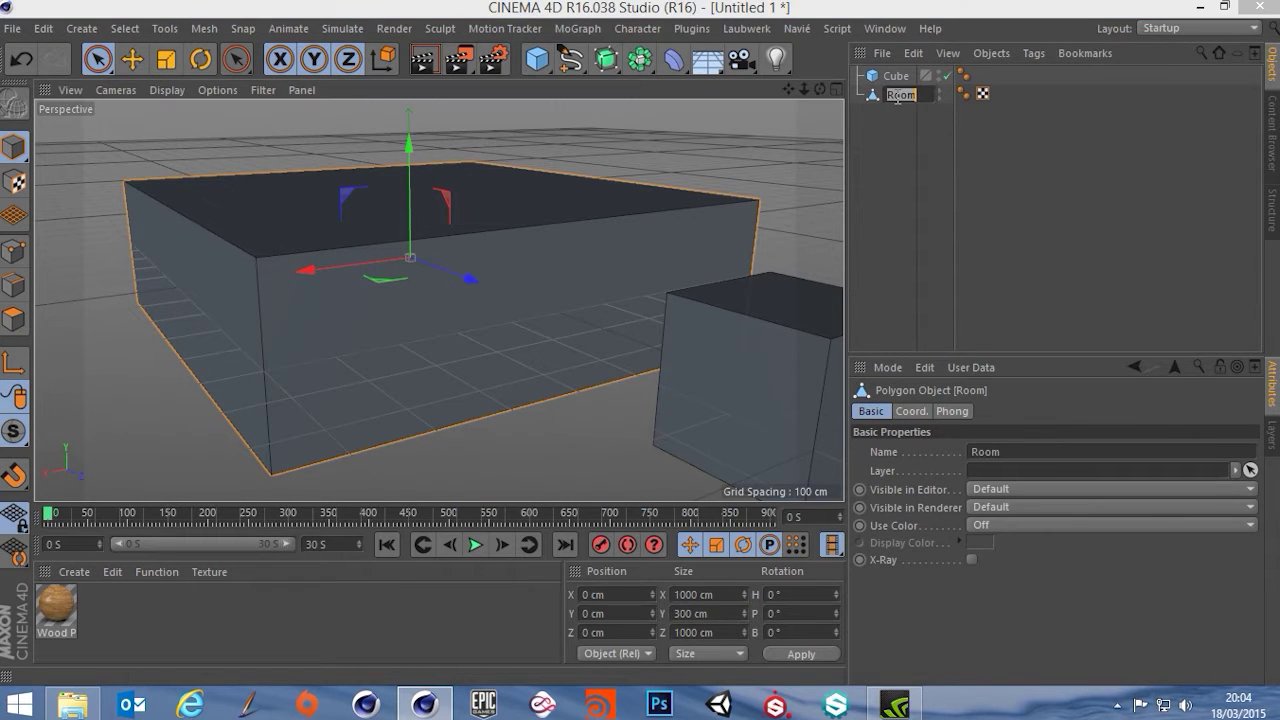
key(Return)
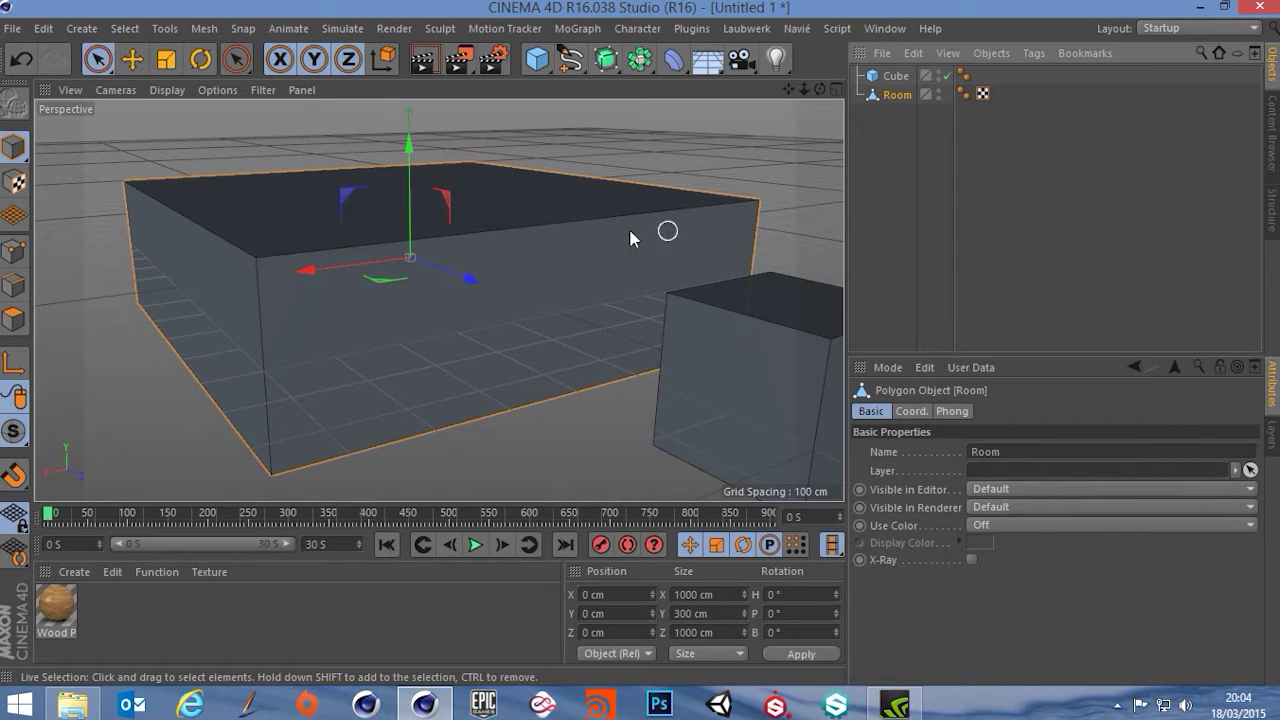
Step: Select all polygons of the Room object and activate the Extrude tool
click(13, 319)
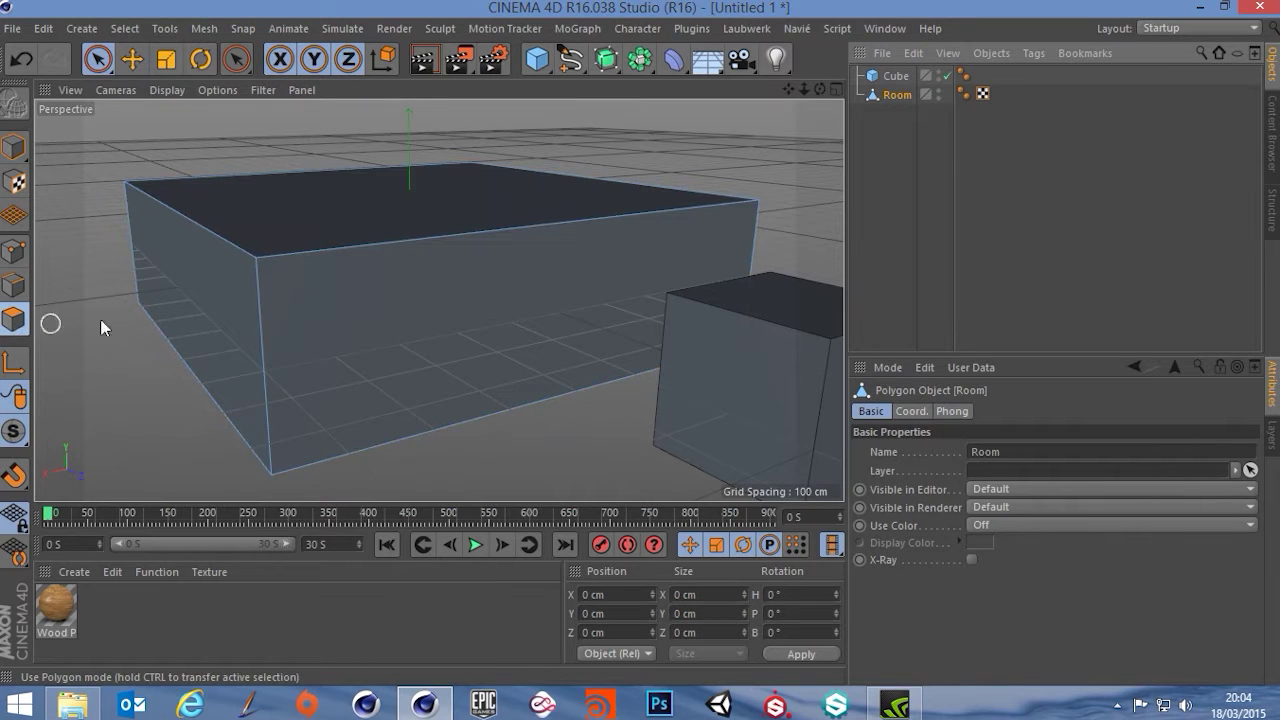
key(ctrl+a)
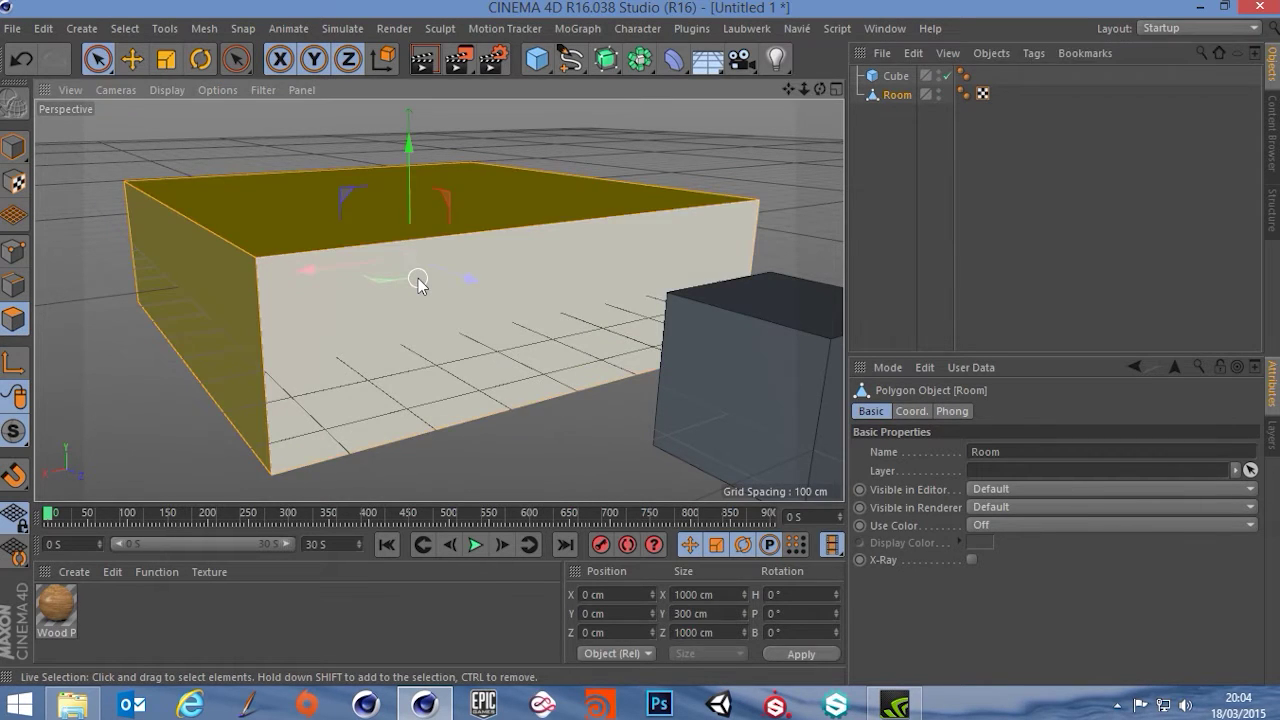
right_click(691, 140)
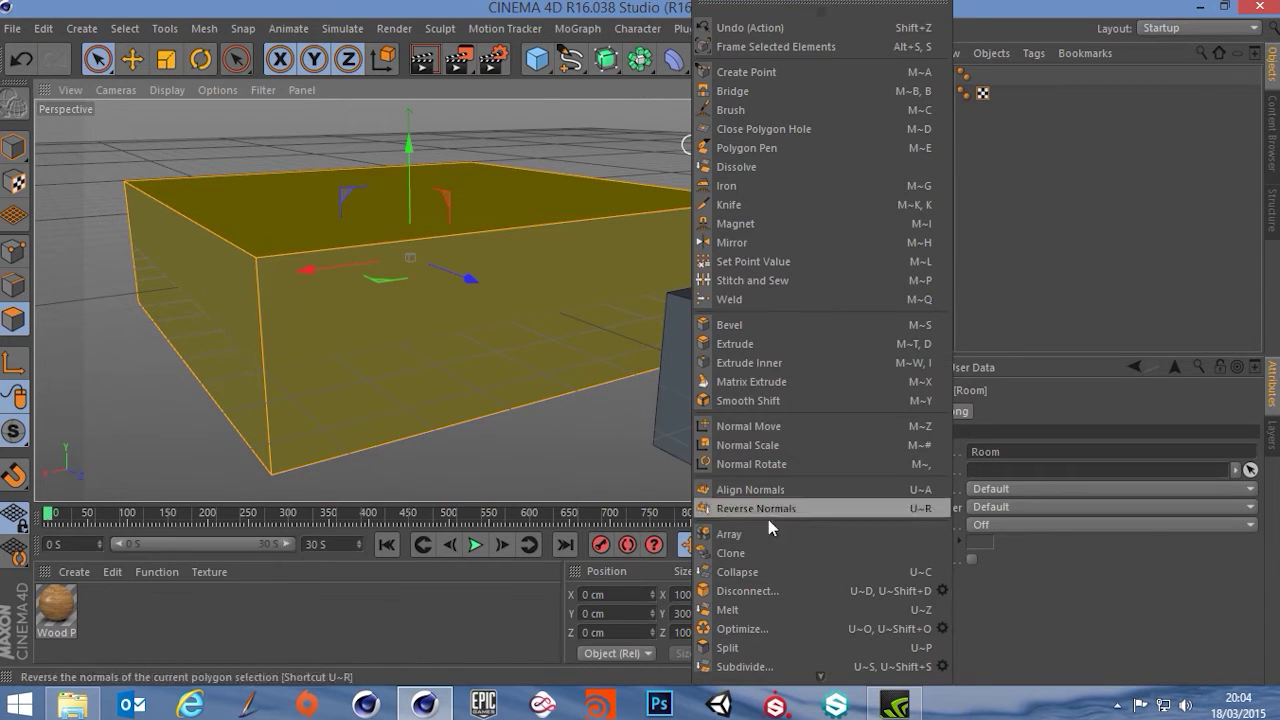
click(731, 346)
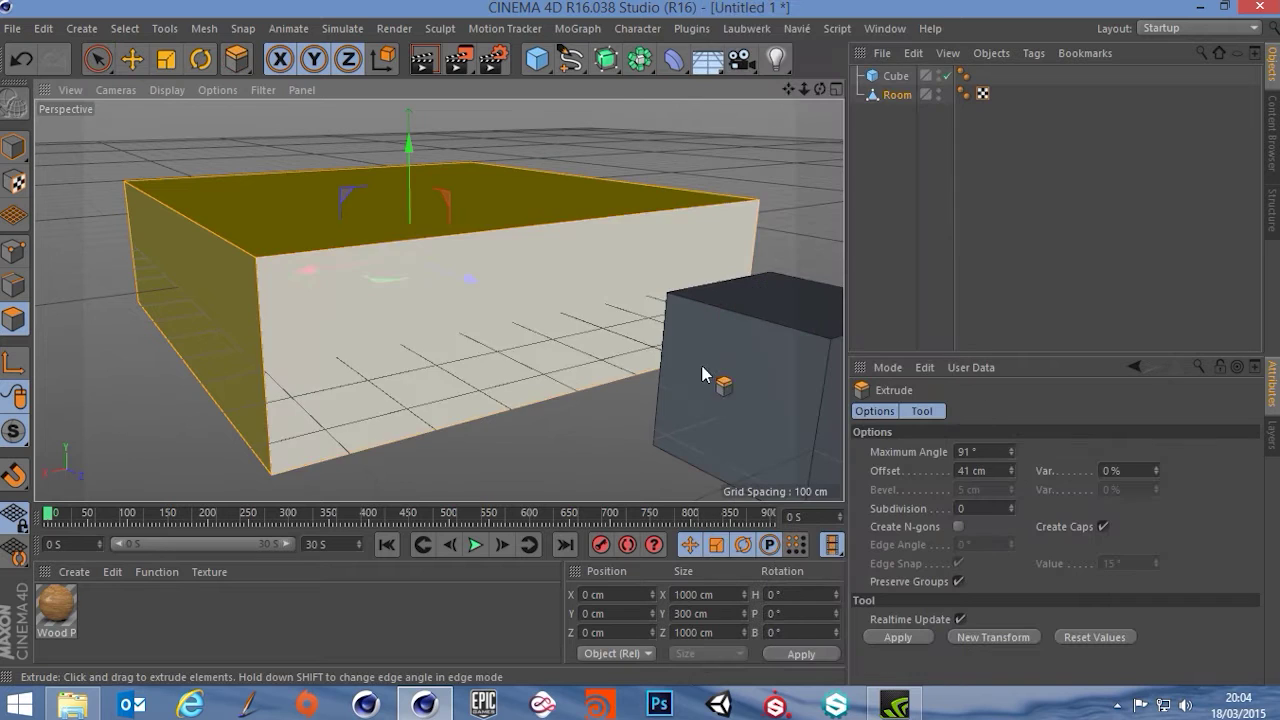
Step: Try extruding the selected polygons about 27 cm with a maximum angle of 91° and with 89°, undoing each attempt
drag(165, 445, 192, 445)
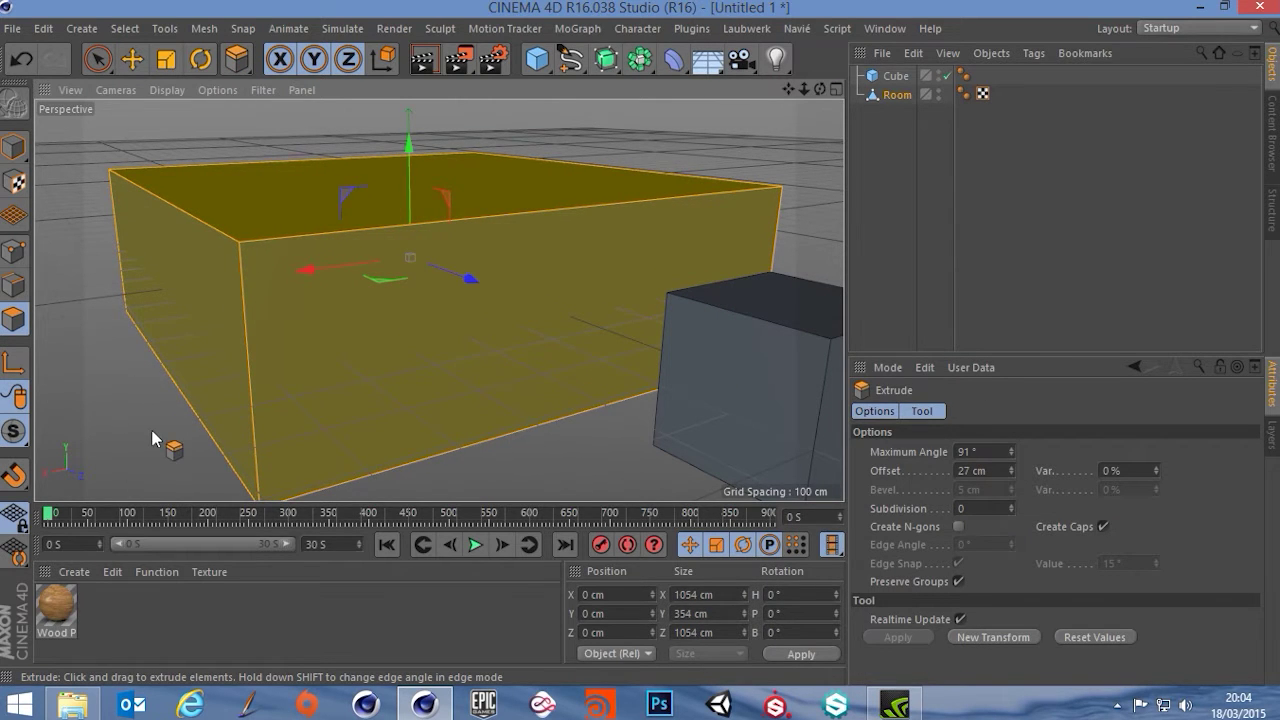
key(ctrl+z)
click(975, 452)
key(Return)
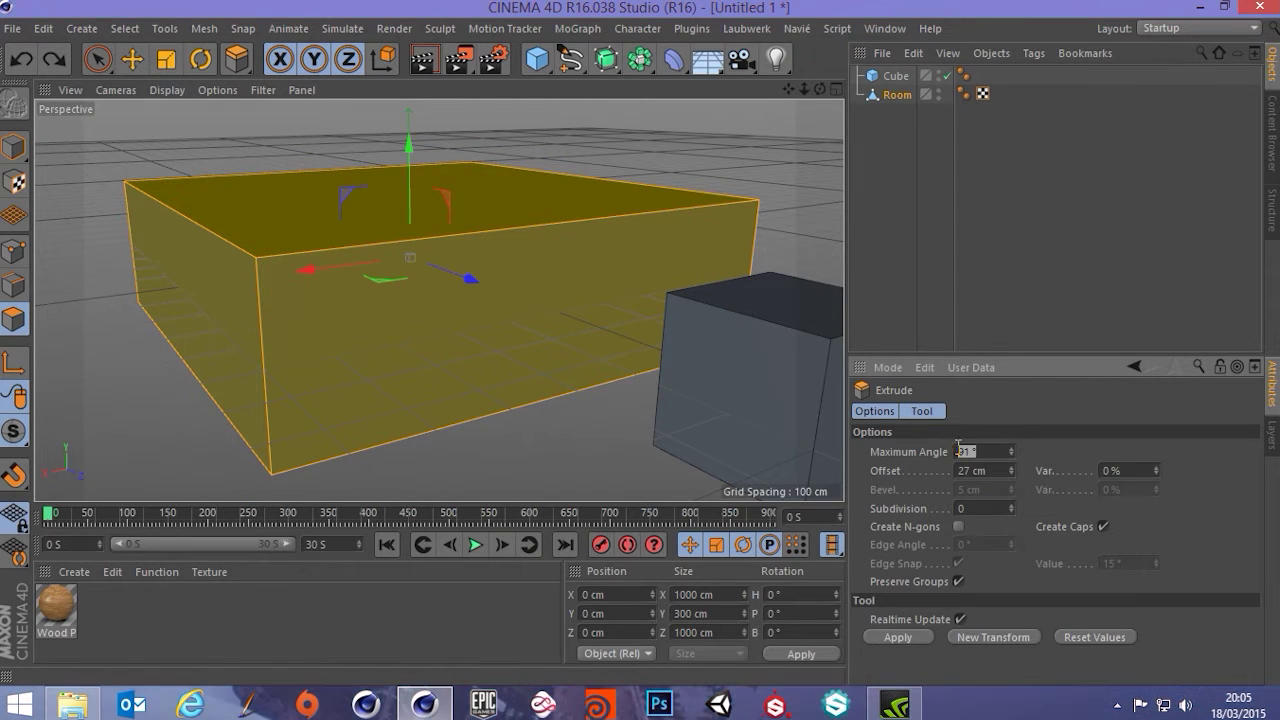
text(89)
key(Return)
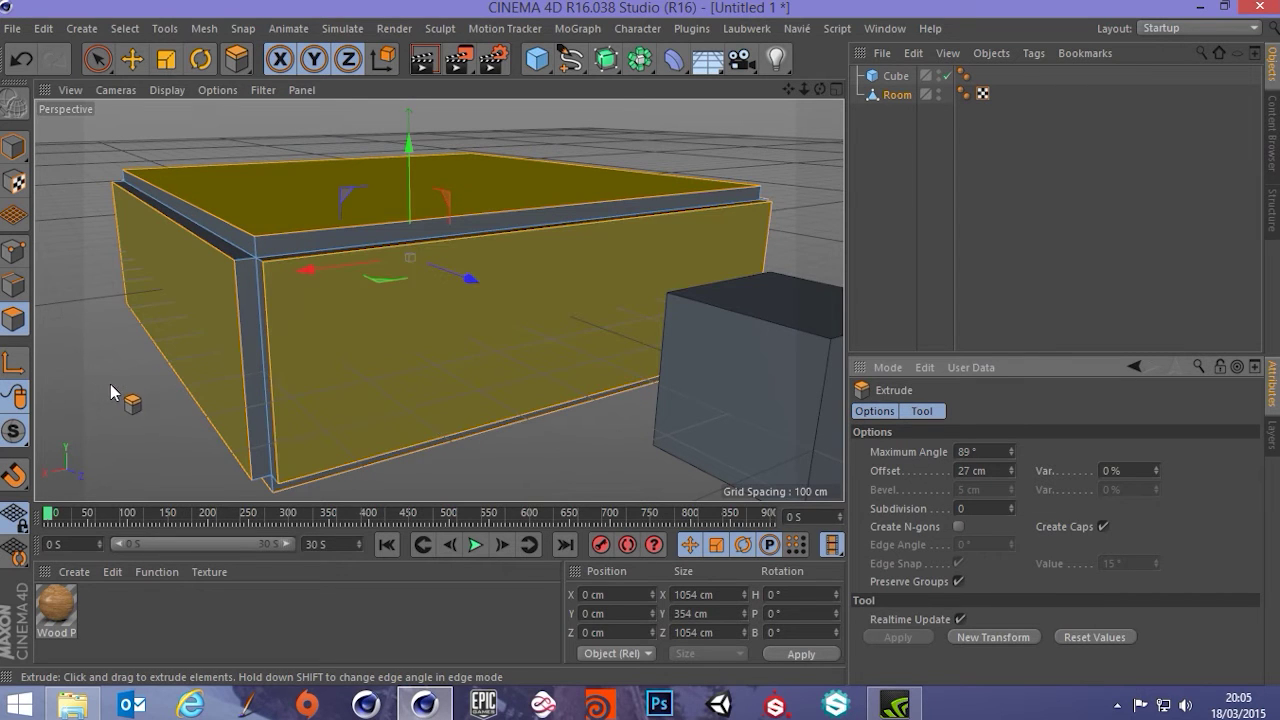
key(ctrl+z)
key(ctrl+z)
key(ctrl+z)
key(ctrl+z)
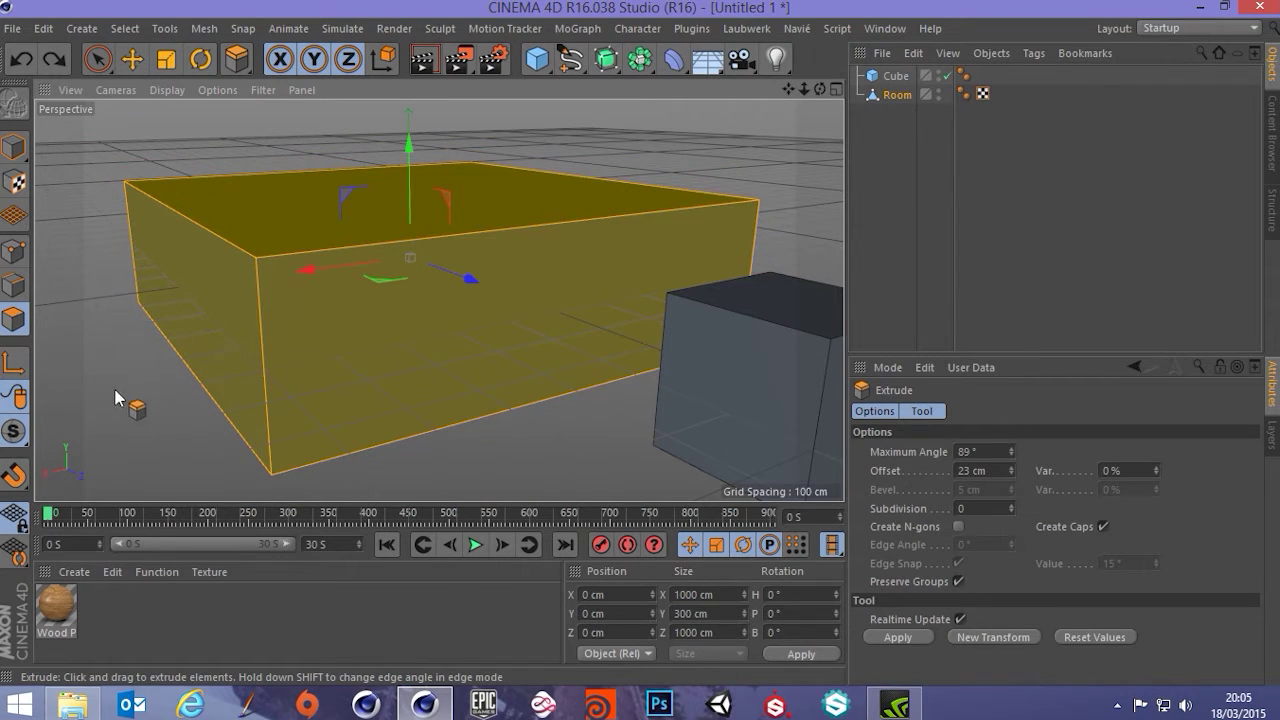
Step: Extrude all the room's polygons outward about 37 cm, compare a maximum angle of 90°, and set it to 91°
drag(118, 398, 147, 398)
alt+drag(440, 300, 494, 304)
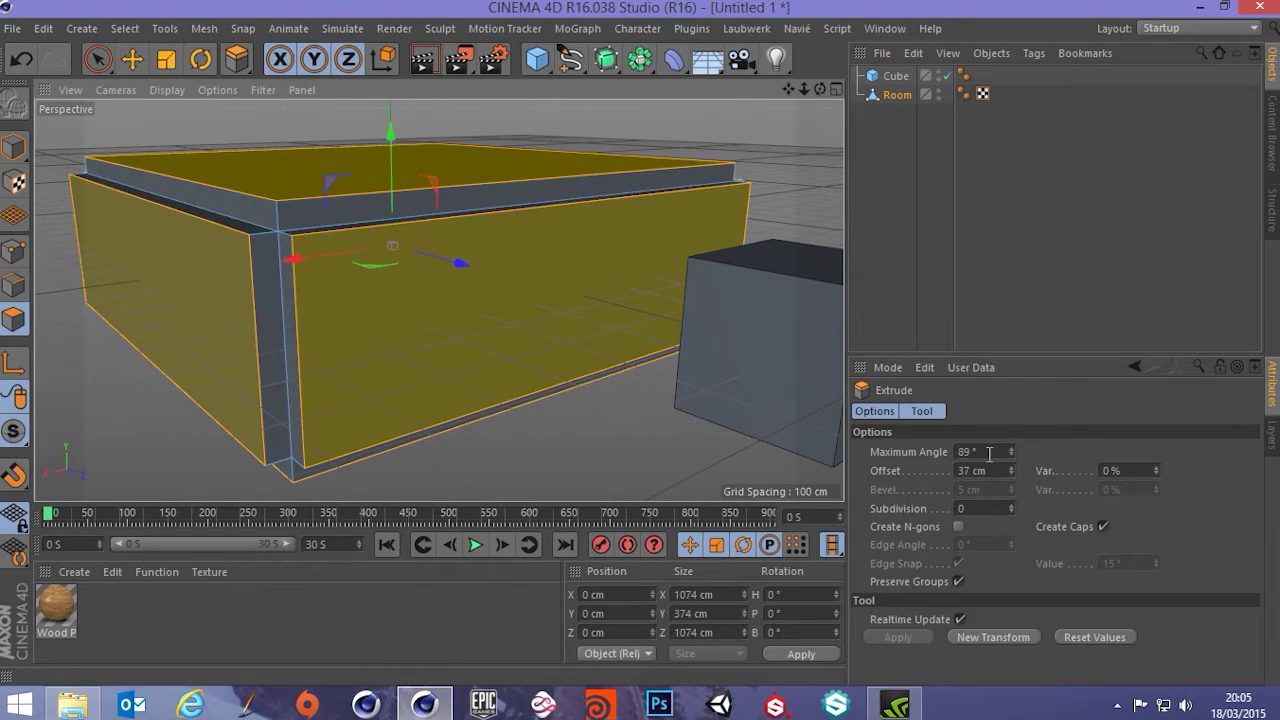
drag(988, 451, 952, 451)
text(90)
key(Return)
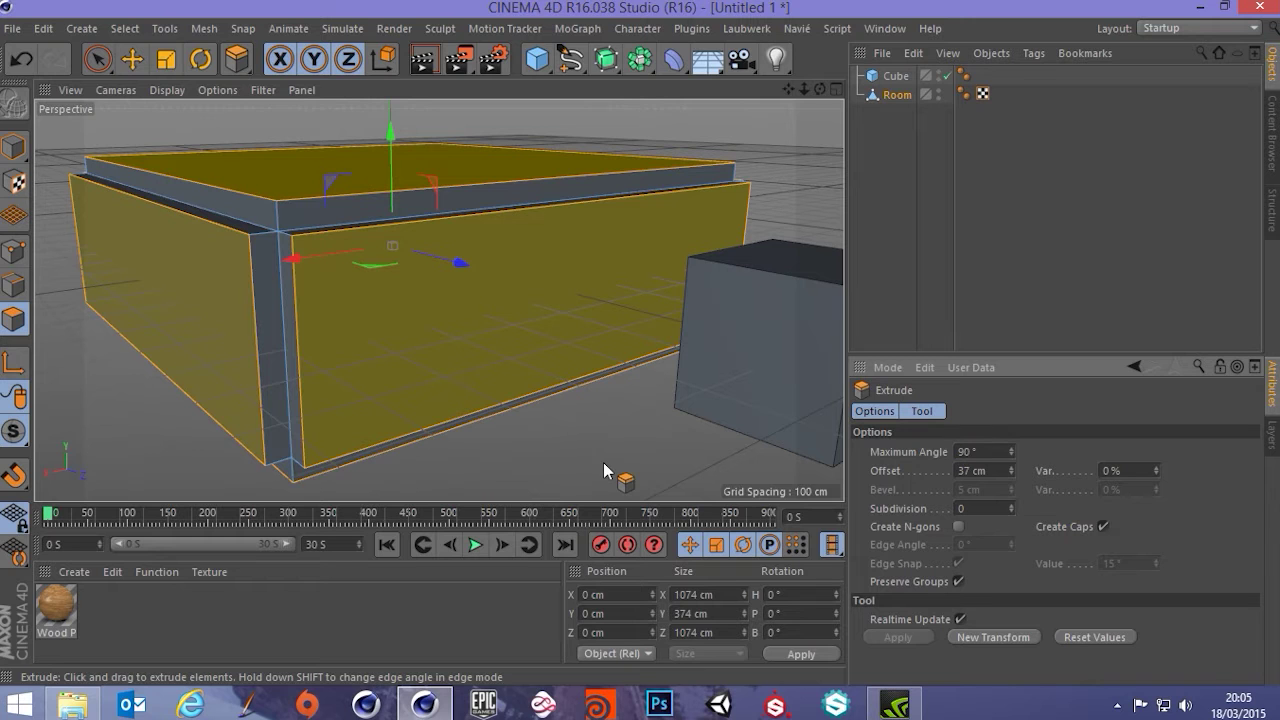
click(1012, 449)
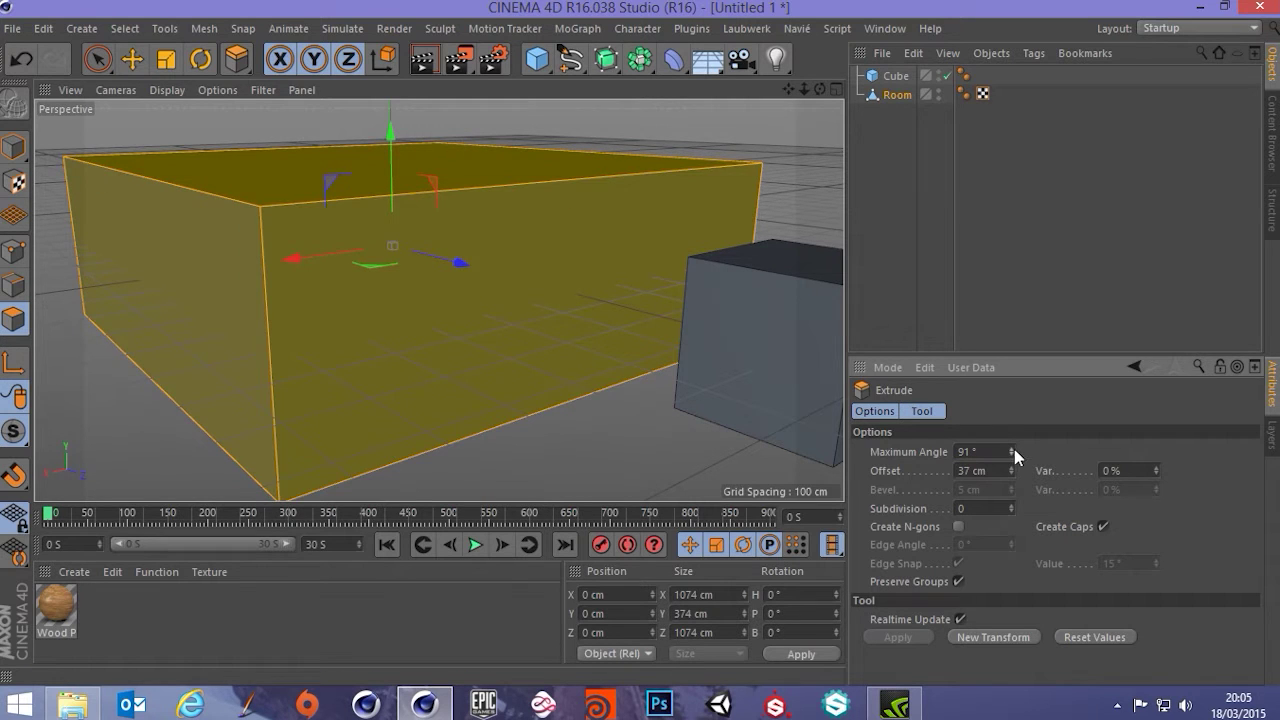
Step: Keep Create Caps enabled for the extrusion and clear the room's polygon selection with Live Selection
alt+drag(613, 297, 586, 283)
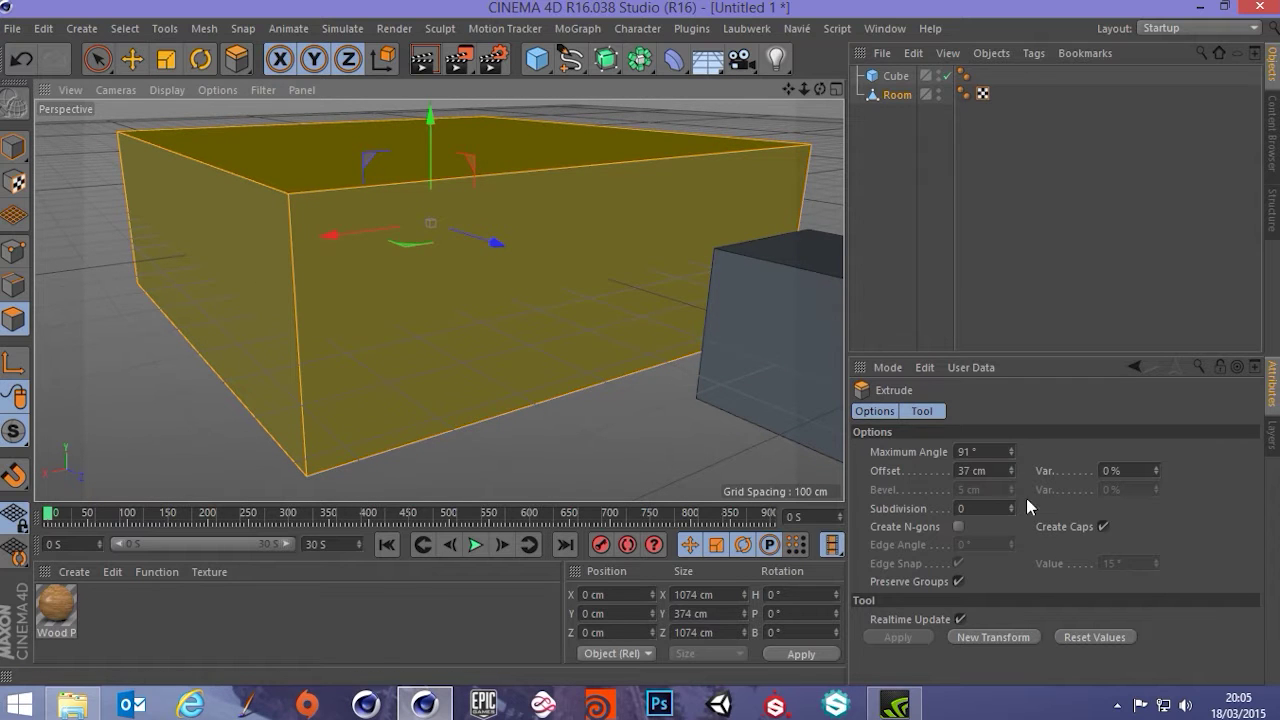
click(1103, 527)
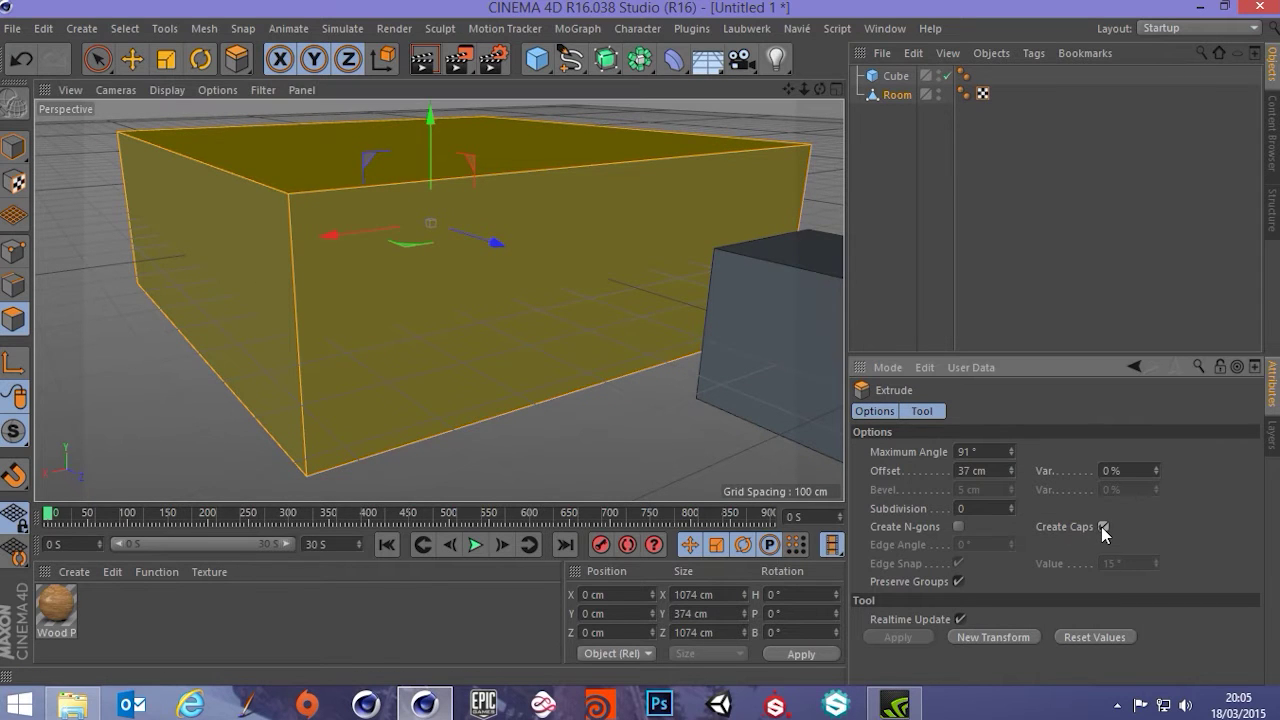
alt+middle_drag(416, 312, 402, 332)
scroll(416, 335, down, 2)
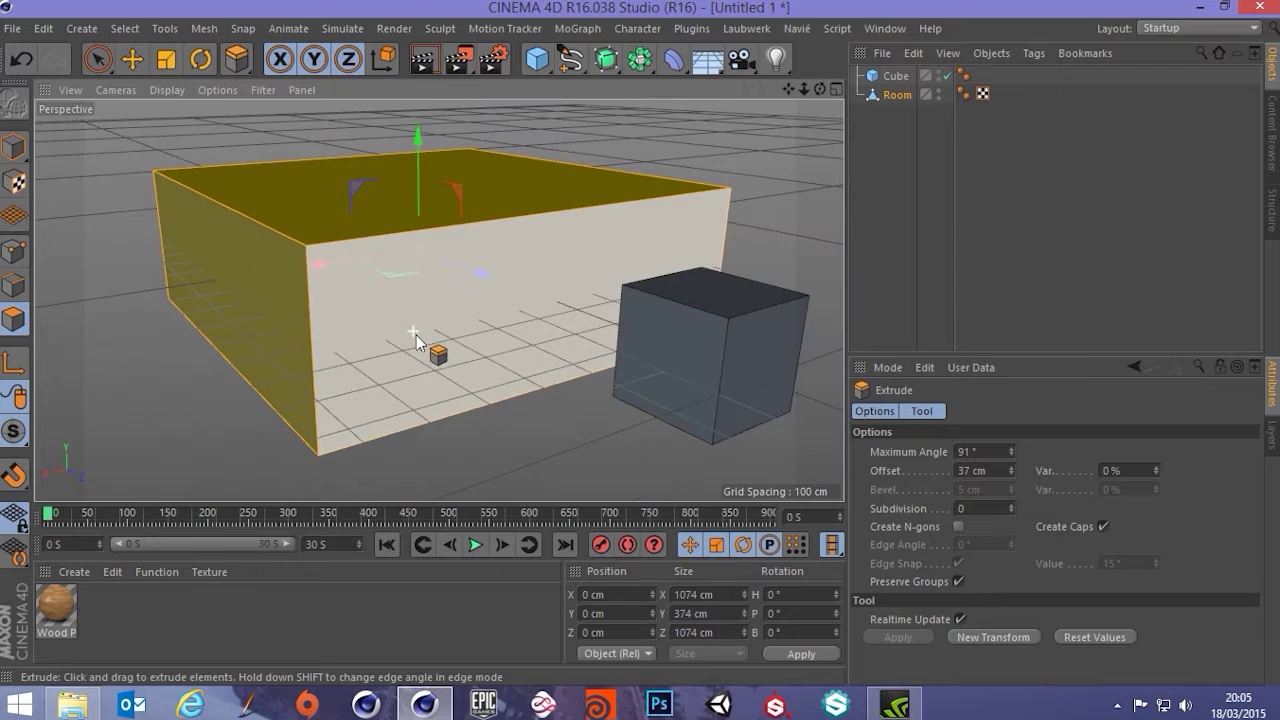
alt+drag(416, 335, 424, 341)
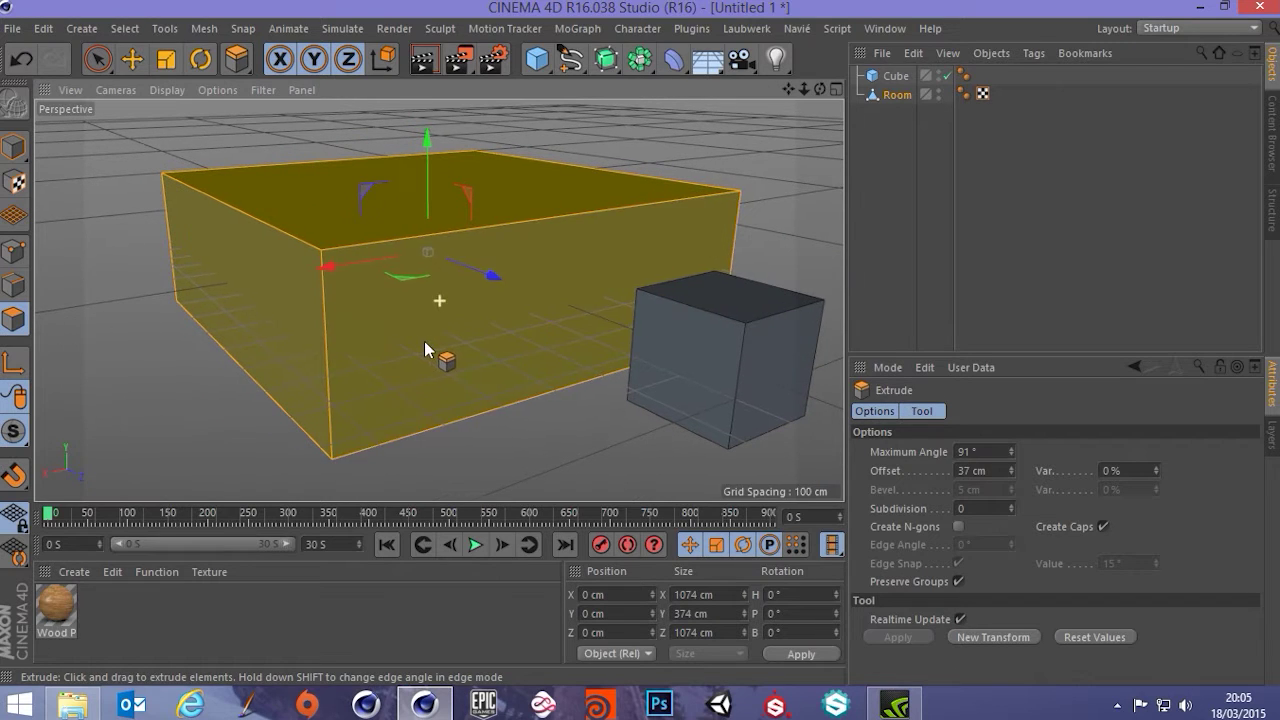
click(93, 60)
click(543, 443)
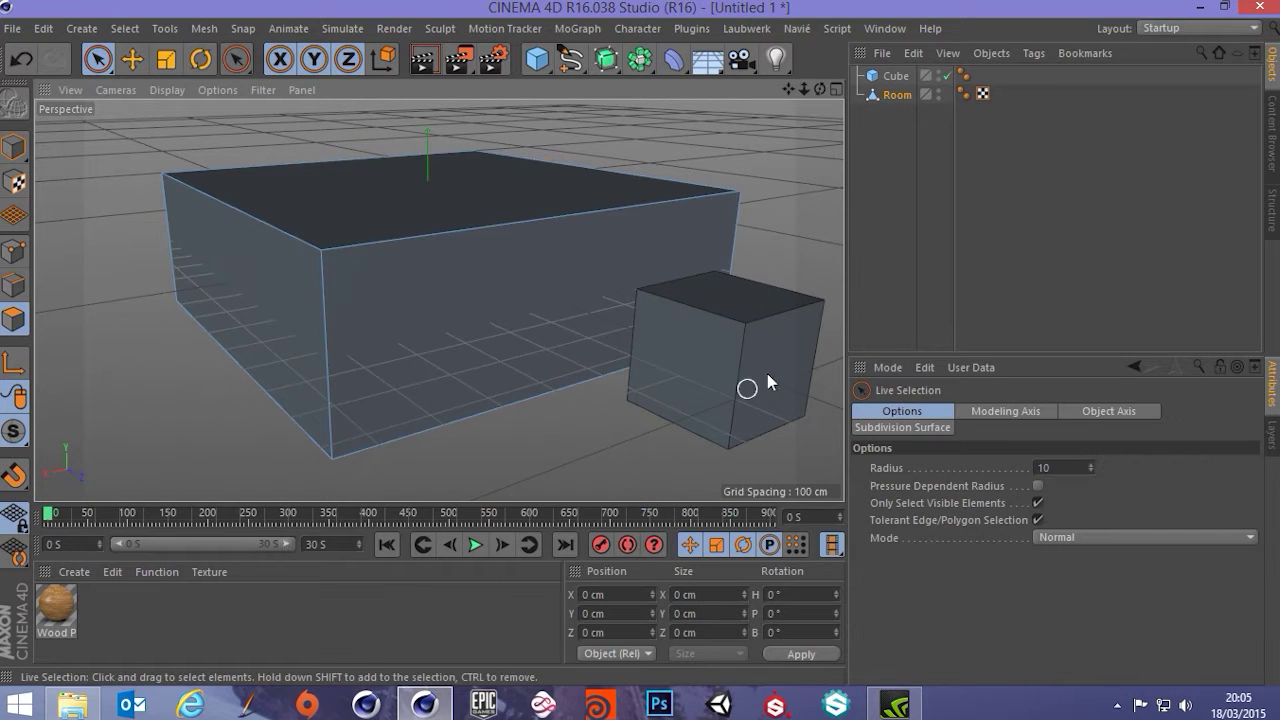
Step: Select the second cube and move it along Z until it intersects the room's near wall
click(905, 78)
drag(774, 371, 635, 381)
drag(623, 381, 418, 332)
scroll(504, 374, up, 3)
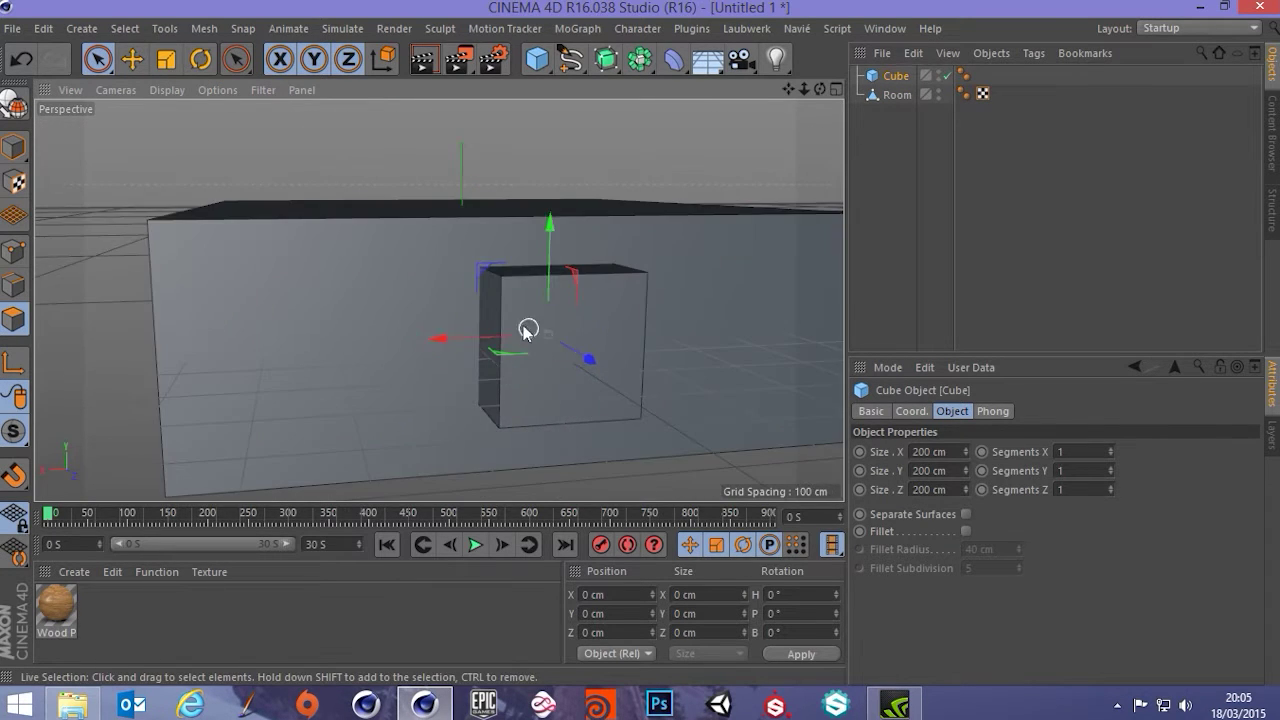
alt+drag(526, 331, 573, 359)
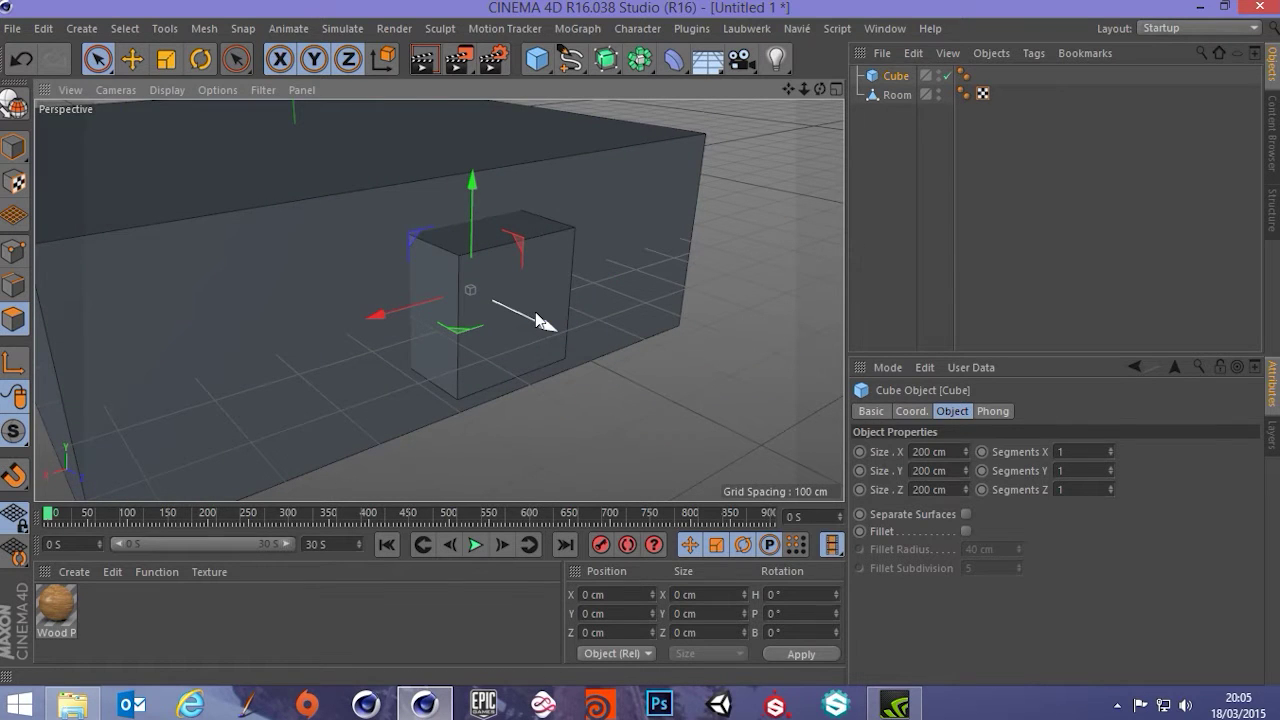
mouse_move(537, 320)
mouse_down()
mouse_move(523, 323)
mouse_move(540, 324)
mouse_up()
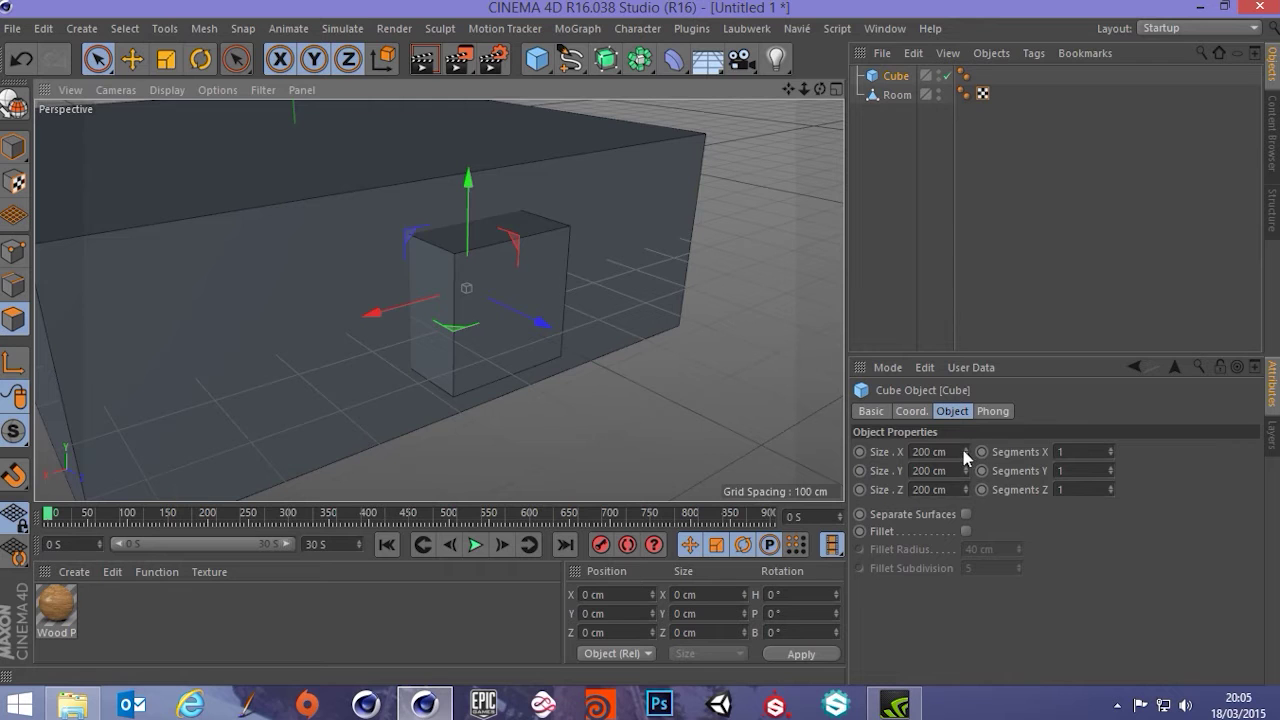
Step: Widen the second cube to about 772 cm in X and raise it slightly against the wall
drag(966, 456, 1066, 456)
alt+drag(627, 228, 529, 211)
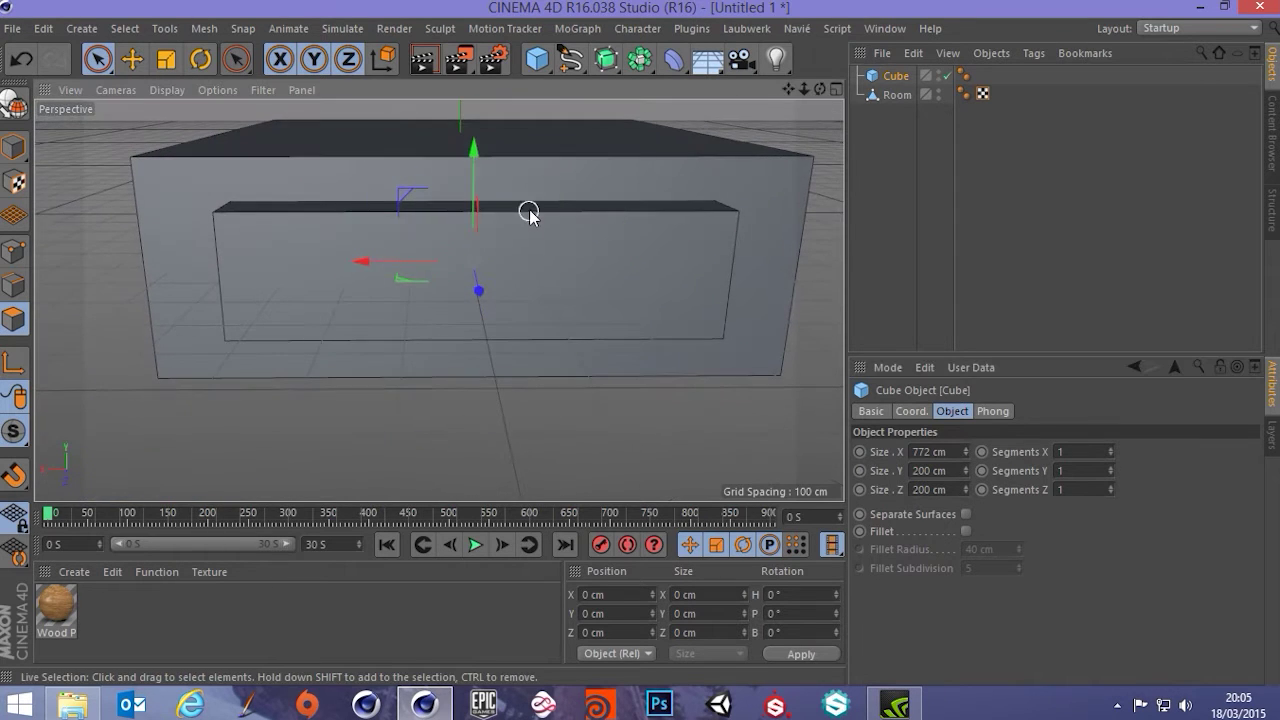
drag(475, 156, 475, 139)
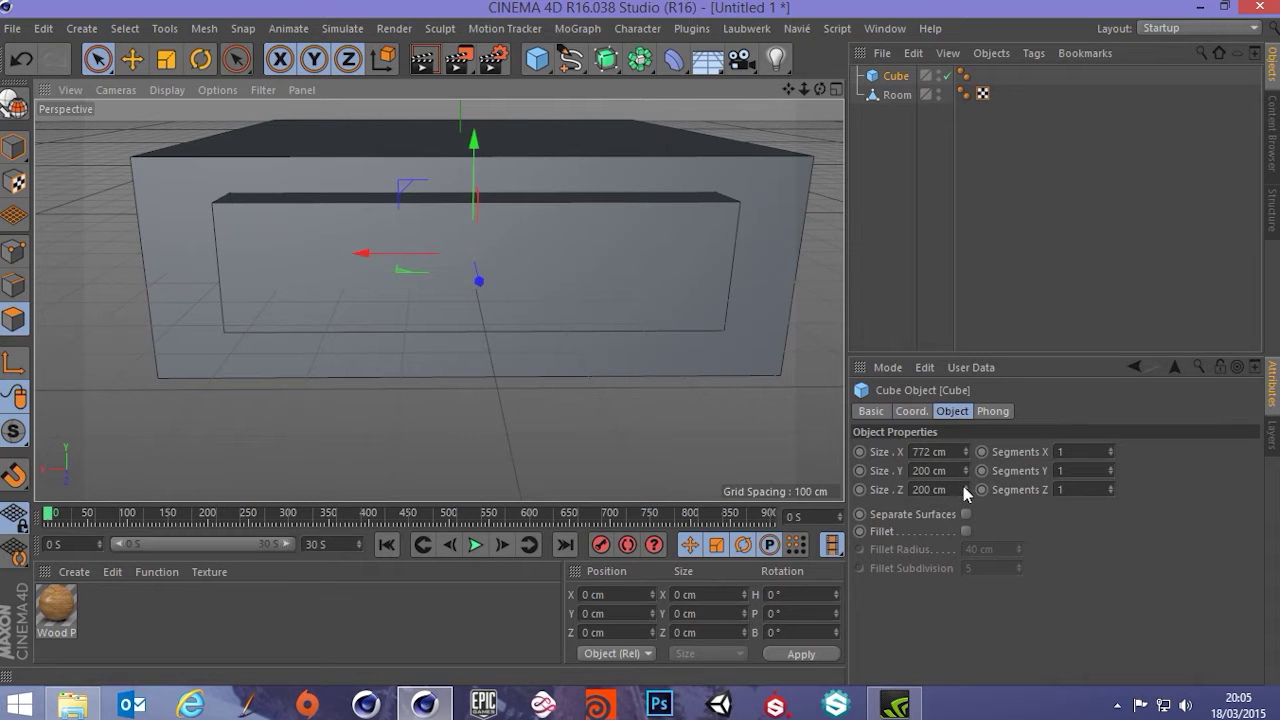
Step: Set the second cube's Y size to about 293 cm and adjust its vertical and X position within the wall
drag(965, 470, 1010, 464)
drag(474, 134, 474, 143)
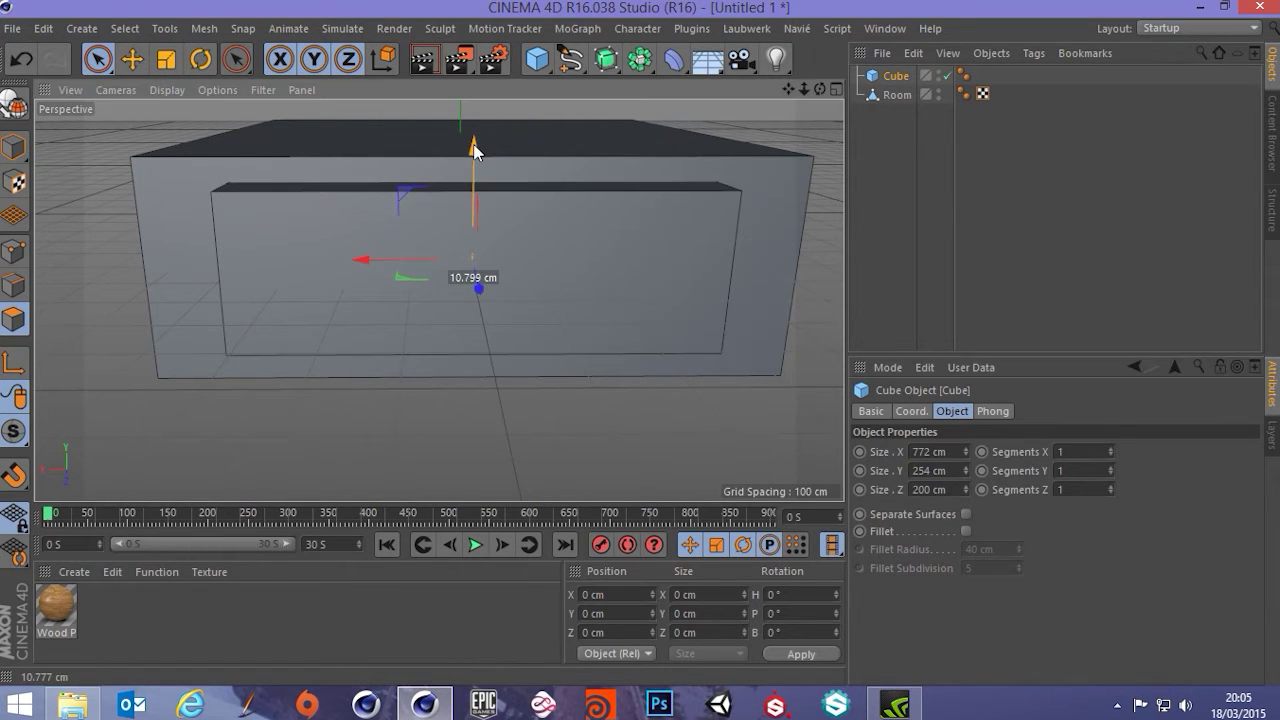
alt+drag(509, 357, 651, 337)
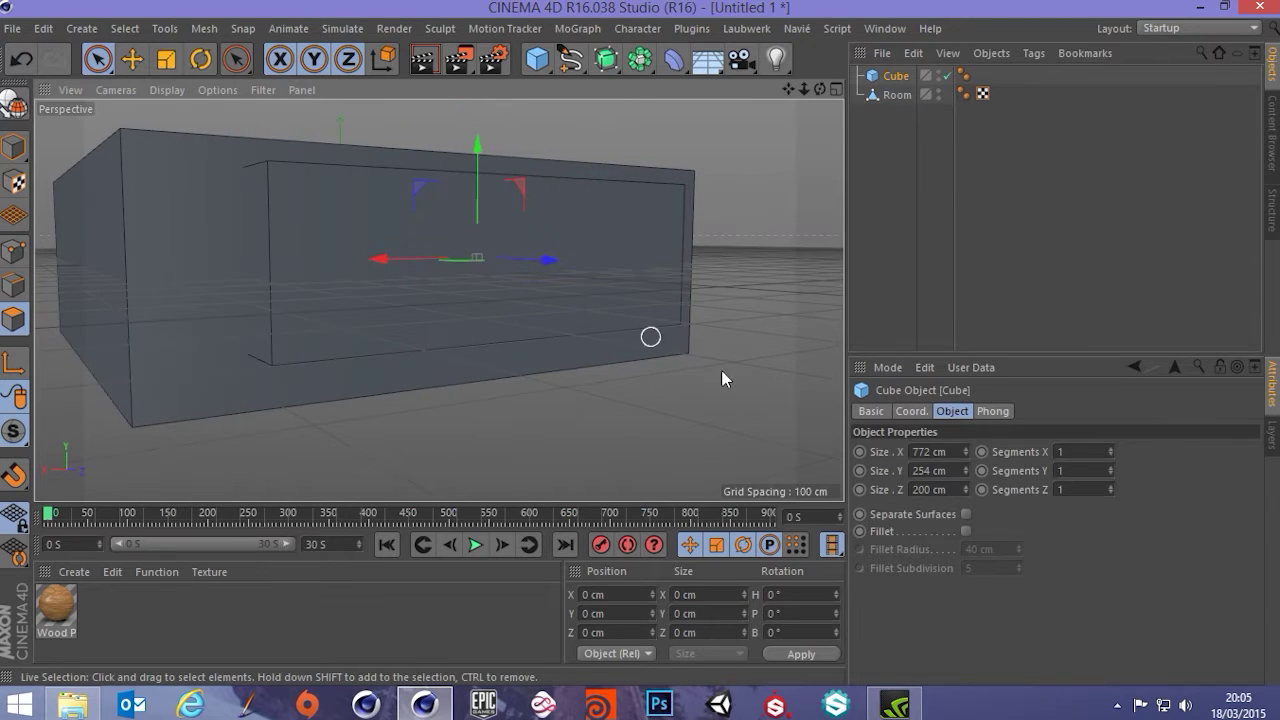
drag(965, 470, 970, 469)
drag(475, 157, 476, 163)
alt+drag(606, 266, 500, 300)
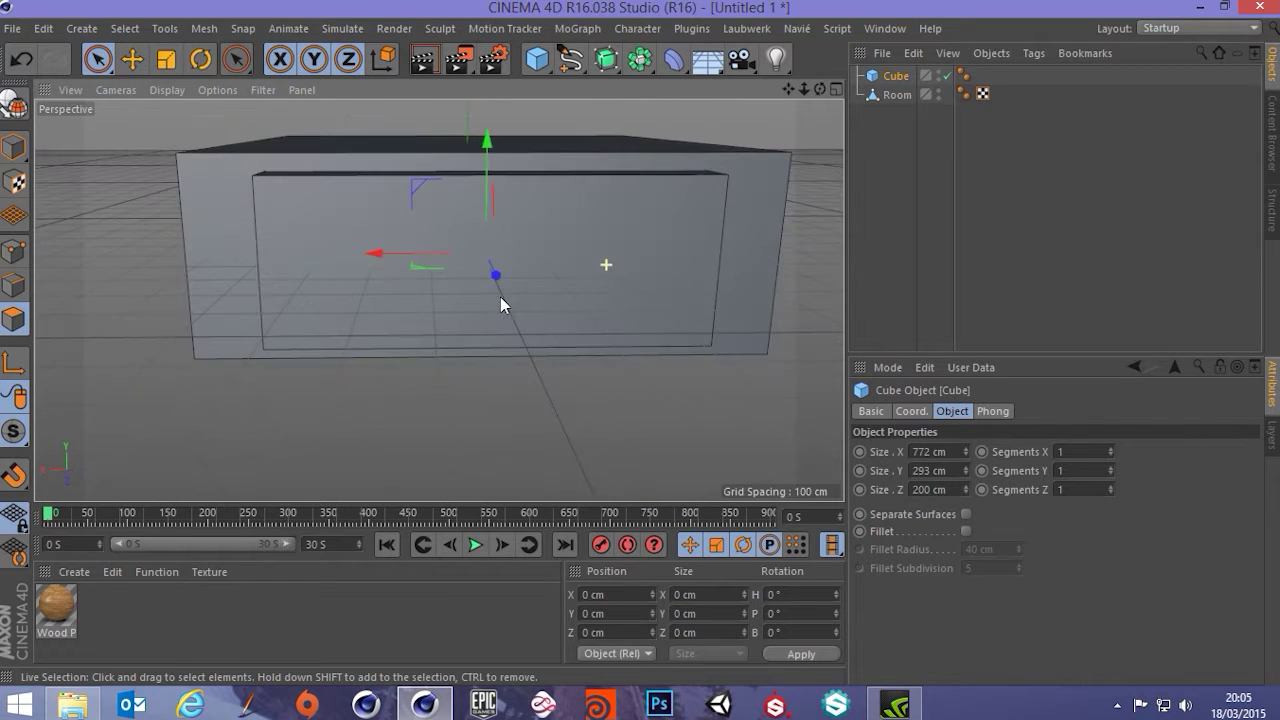
drag(392, 256, 383, 257)
alt+drag(562, 250, 669, 277)
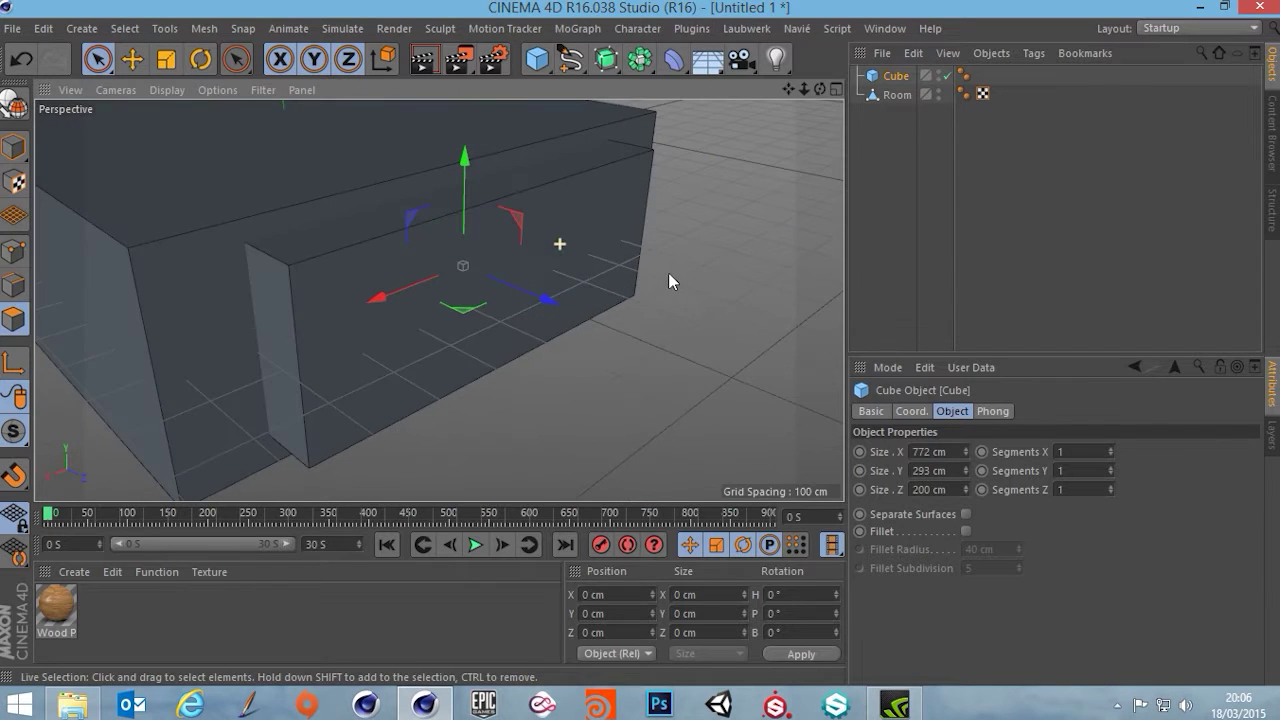
alt+drag(451, 217, 531, 234)
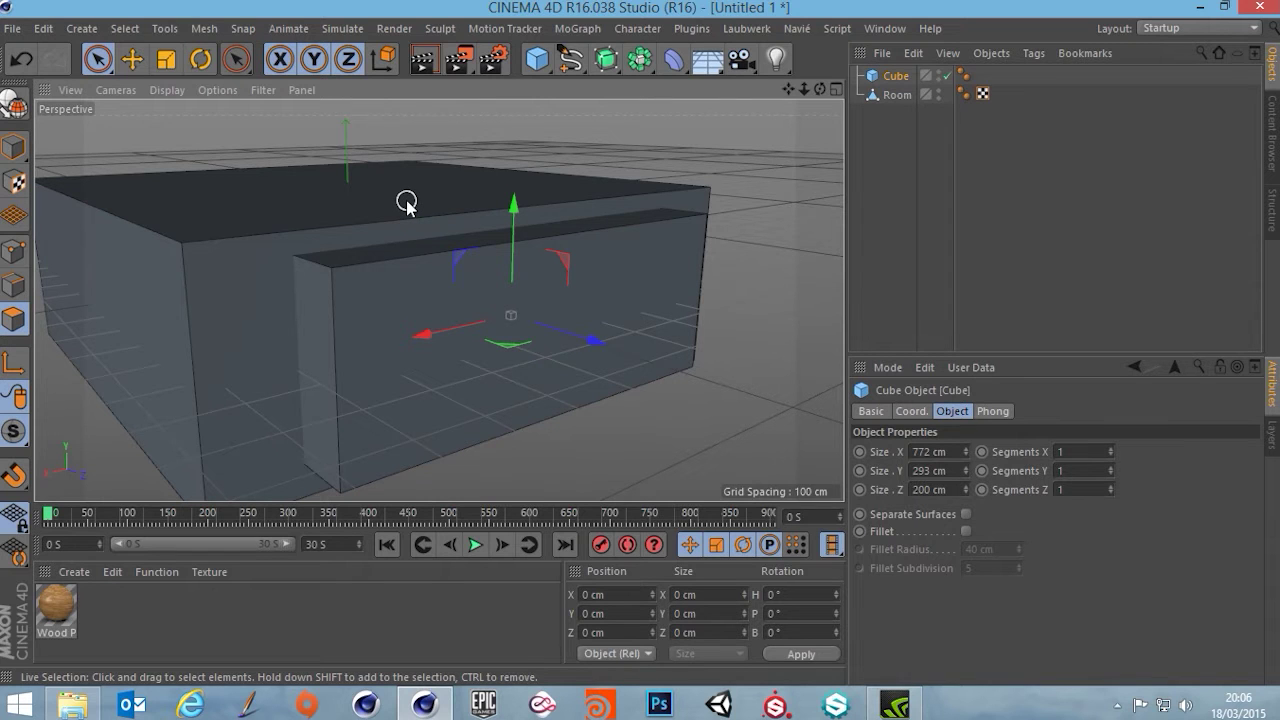
Step: Add a Boole object and nest Room as its first child and Cube as its second, subtracting the cube
click(639, 58)
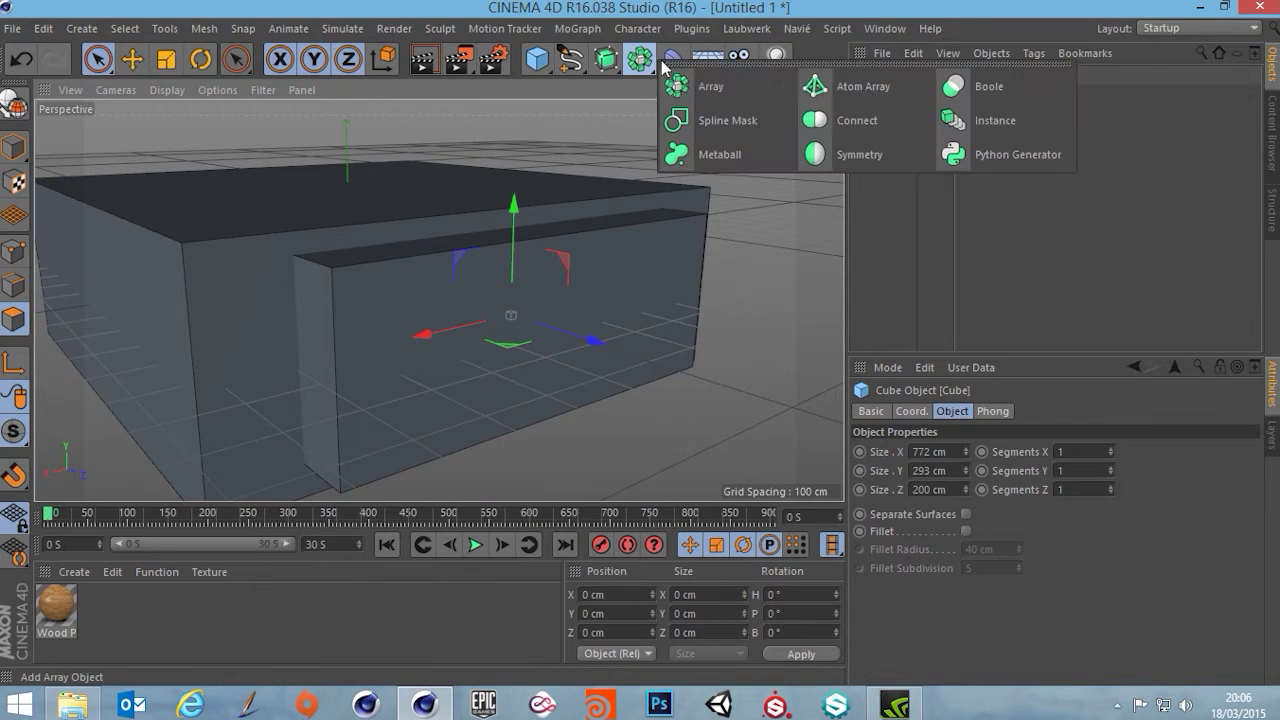
click(988, 88)
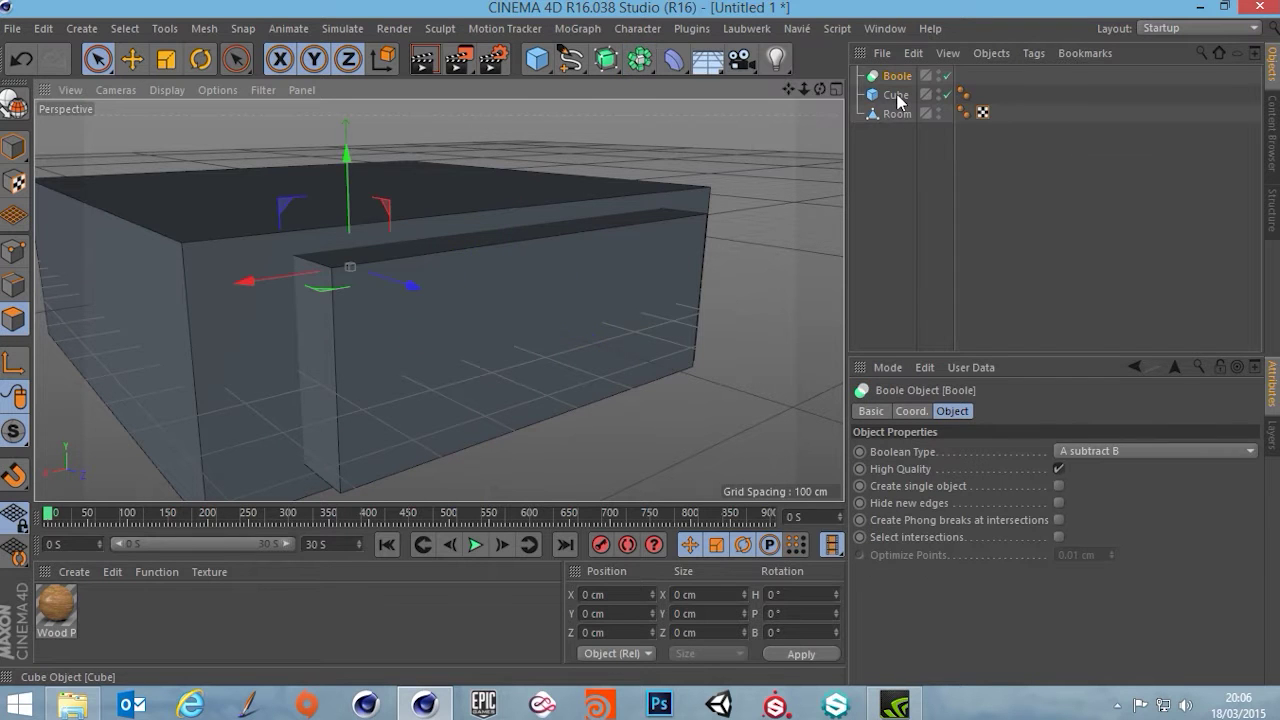
drag(894, 96, 902, 80)
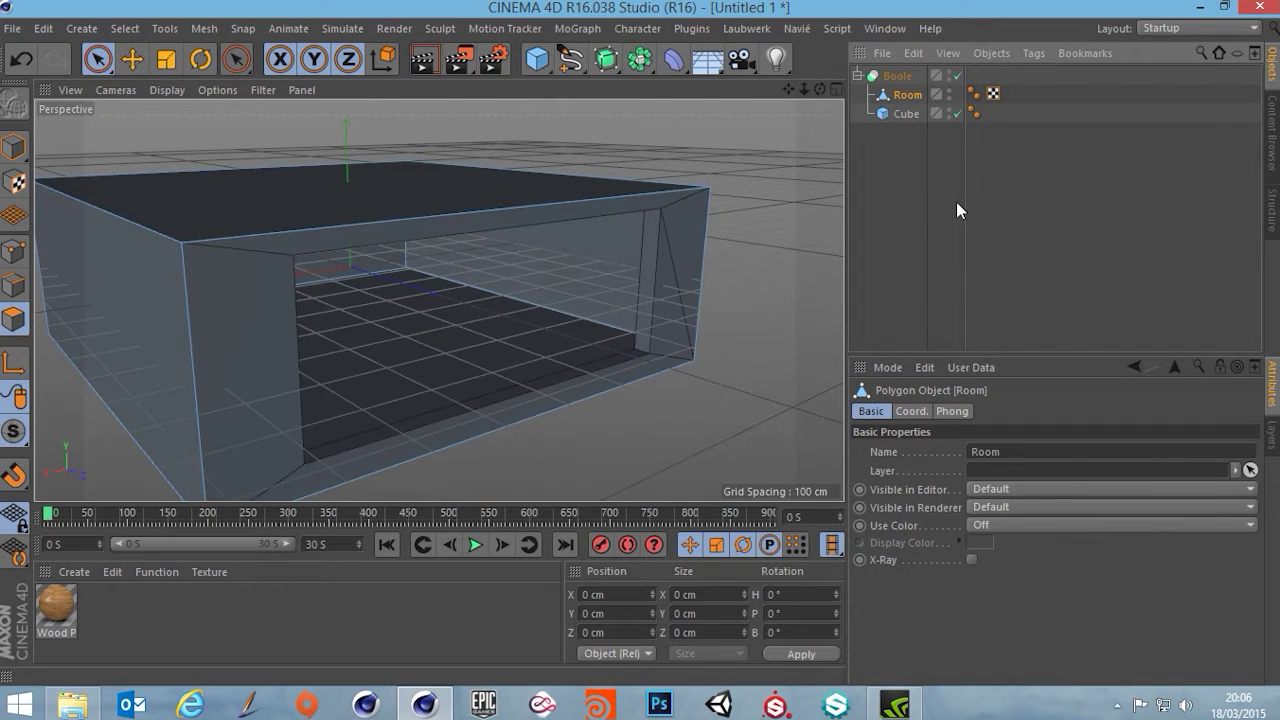
Step: Enable Create single object on the Boole and convert it into an editable polygon object
click(898, 77)
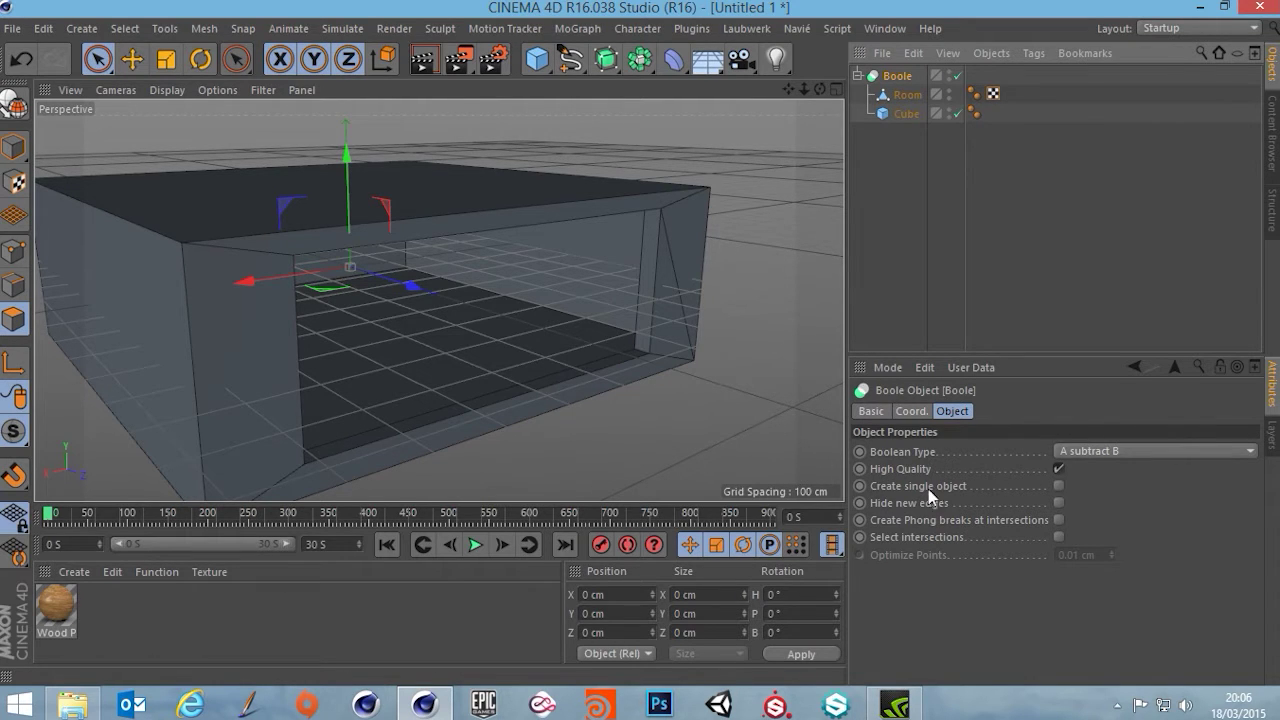
click(1058, 486)
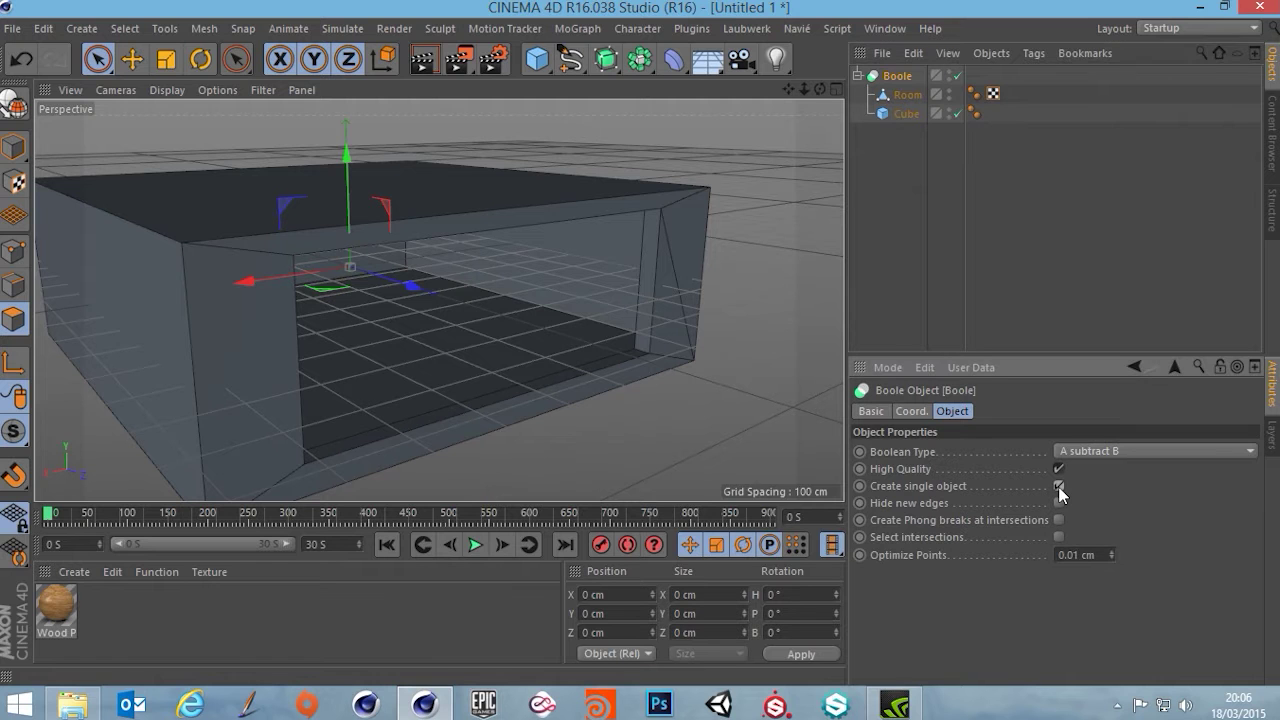
alt+drag(586, 306, 818, 203)
click(899, 79)
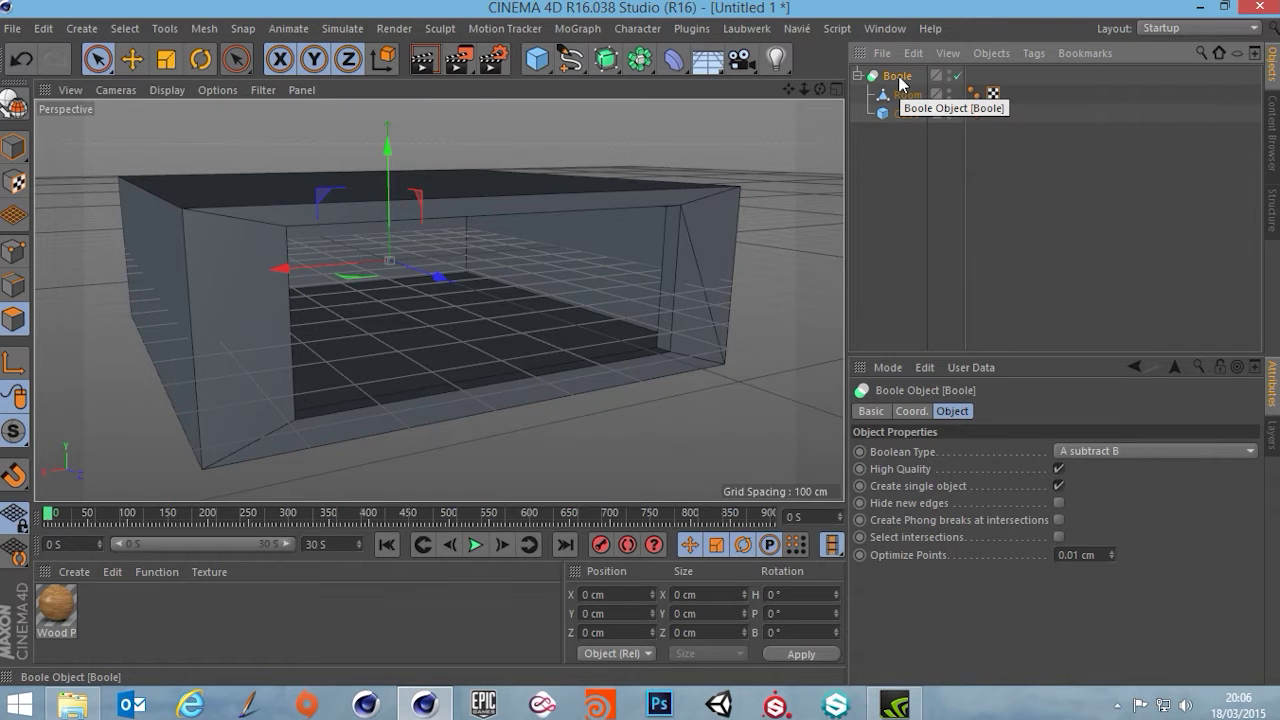
key(c)
Step: Delete the edge selection tag from the Boole object and check the opening in the perspective view
click(964, 78)
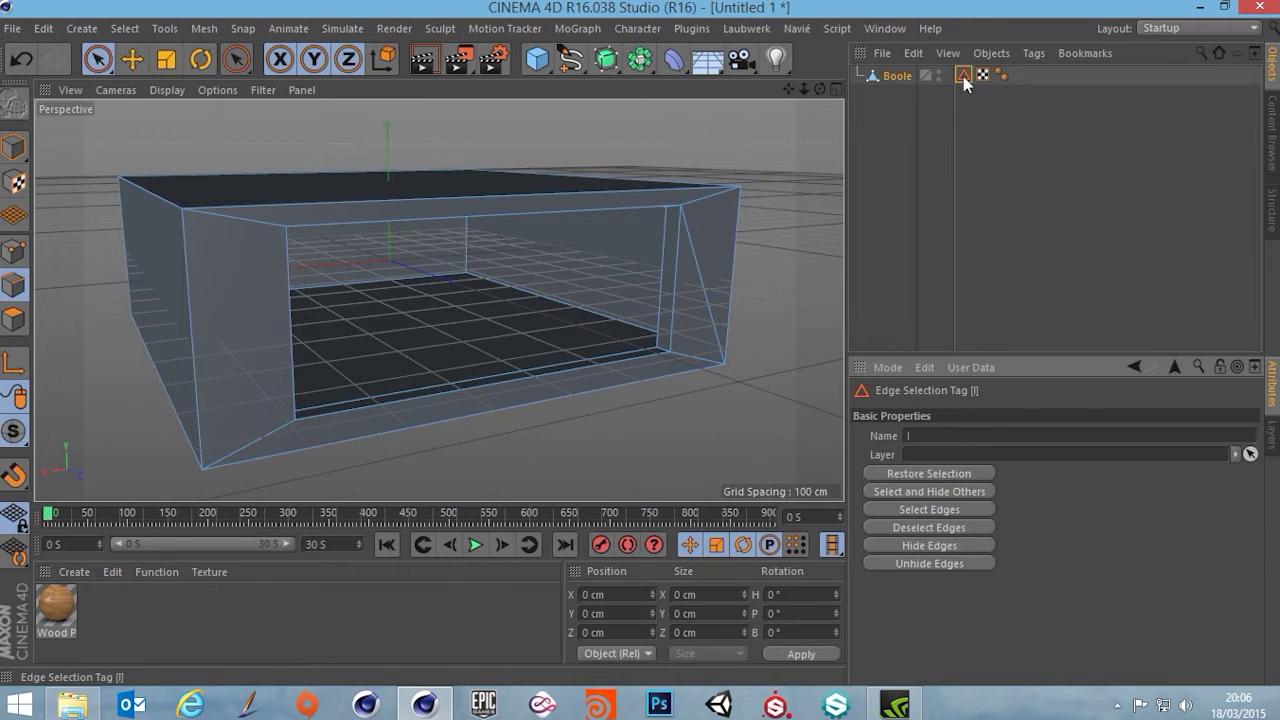
key(Delete)
alt+drag(431, 311, 491, 269)
middle_click(515, 234)
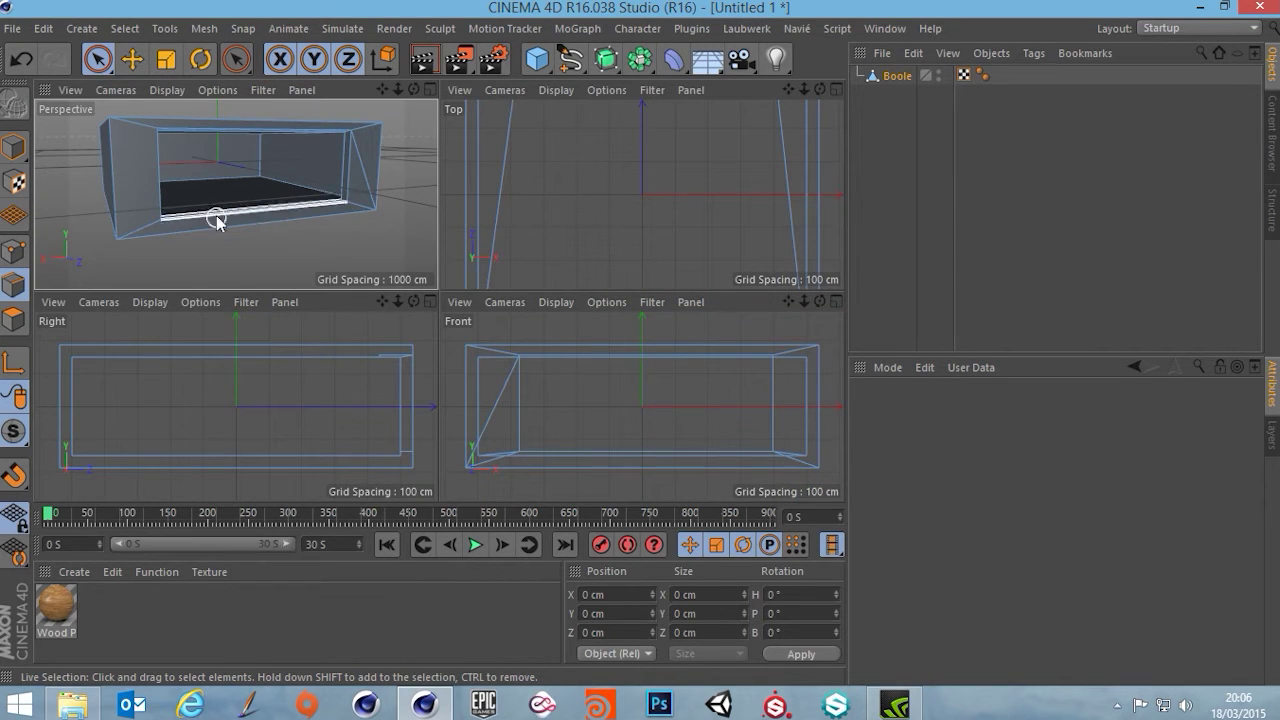
middle_click(305, 197)
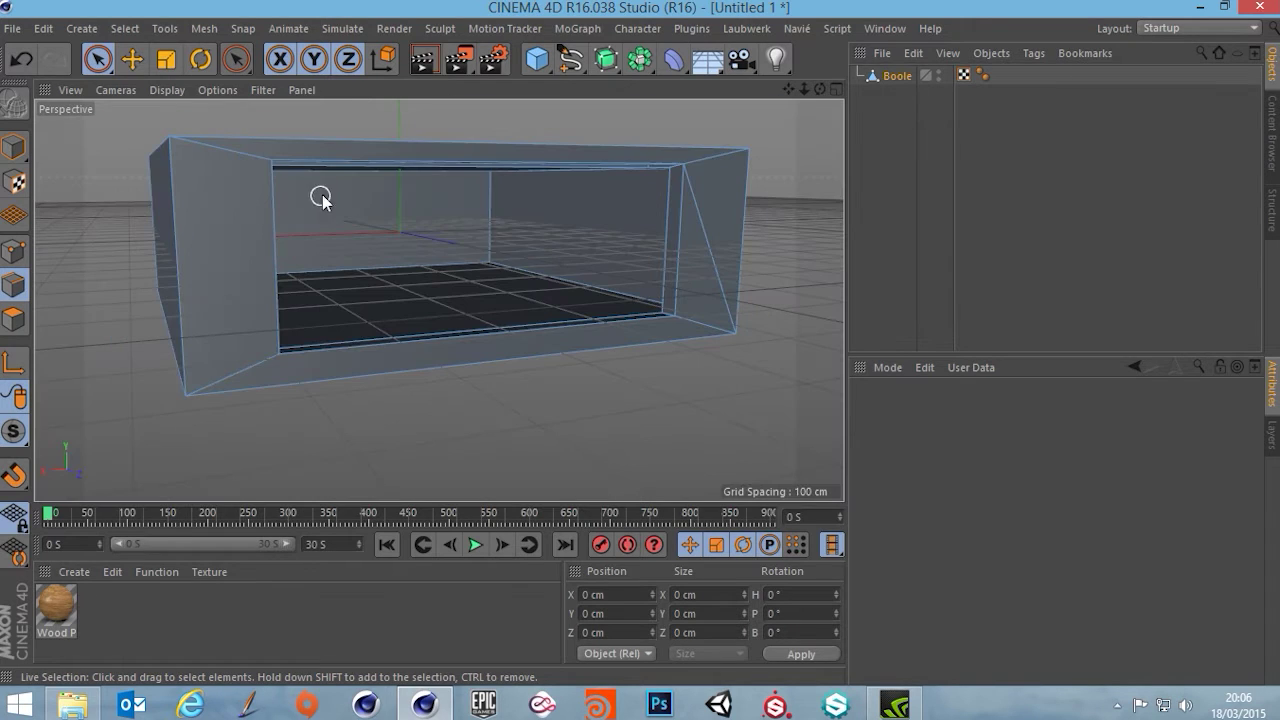
Step: Move the whole room object up along the Y axis to a position of about 194 cm
middle_click(506, 262)
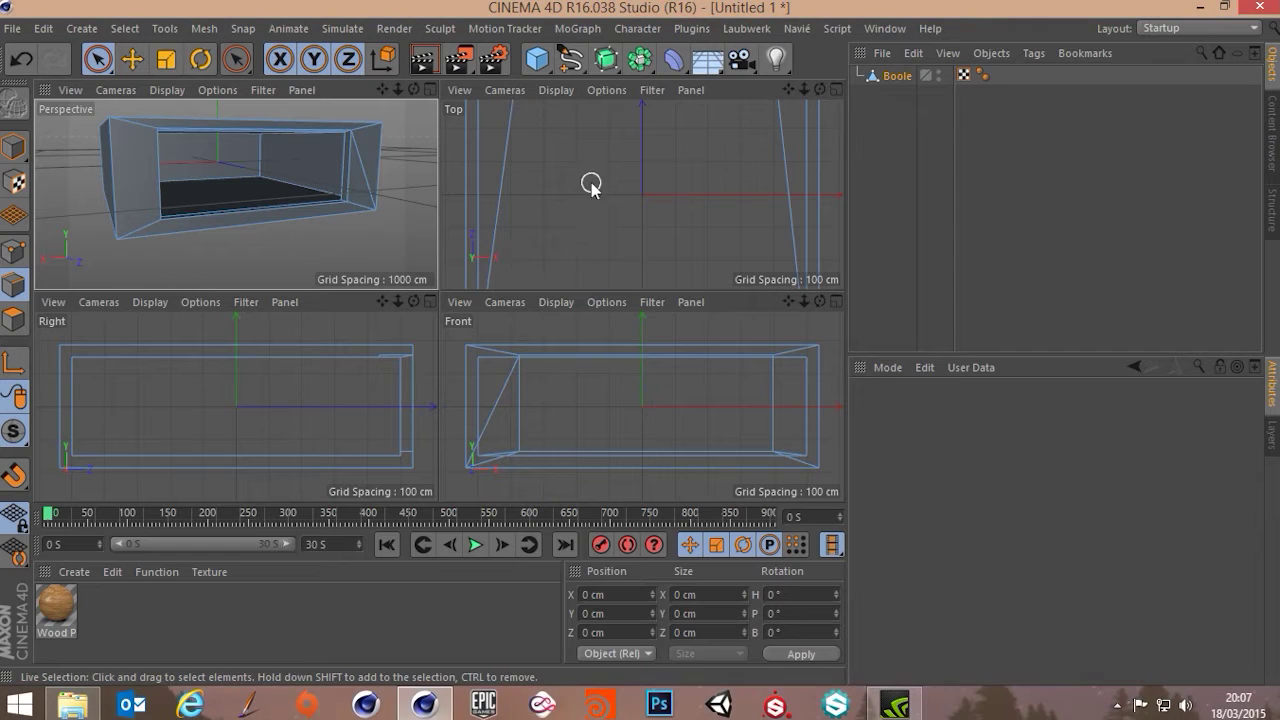
scroll(592, 188, up, 2)
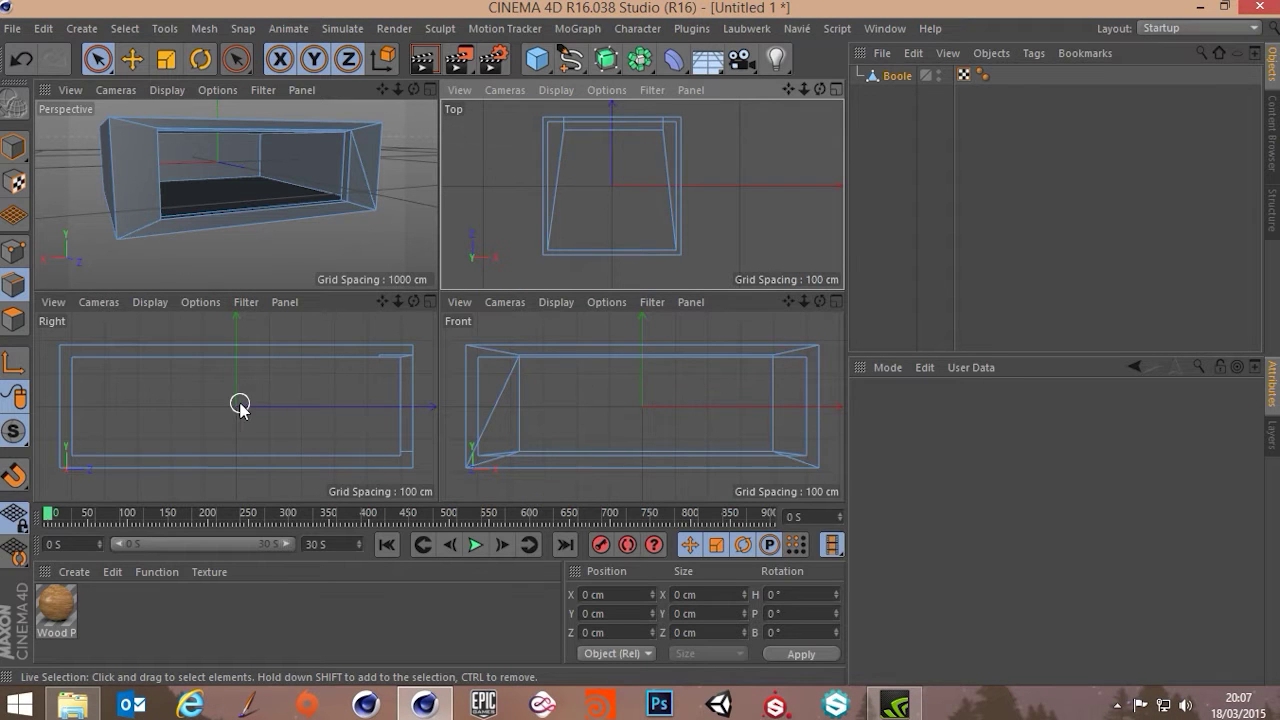
middle_click(606, 393)
scroll(563, 331, down, 3)
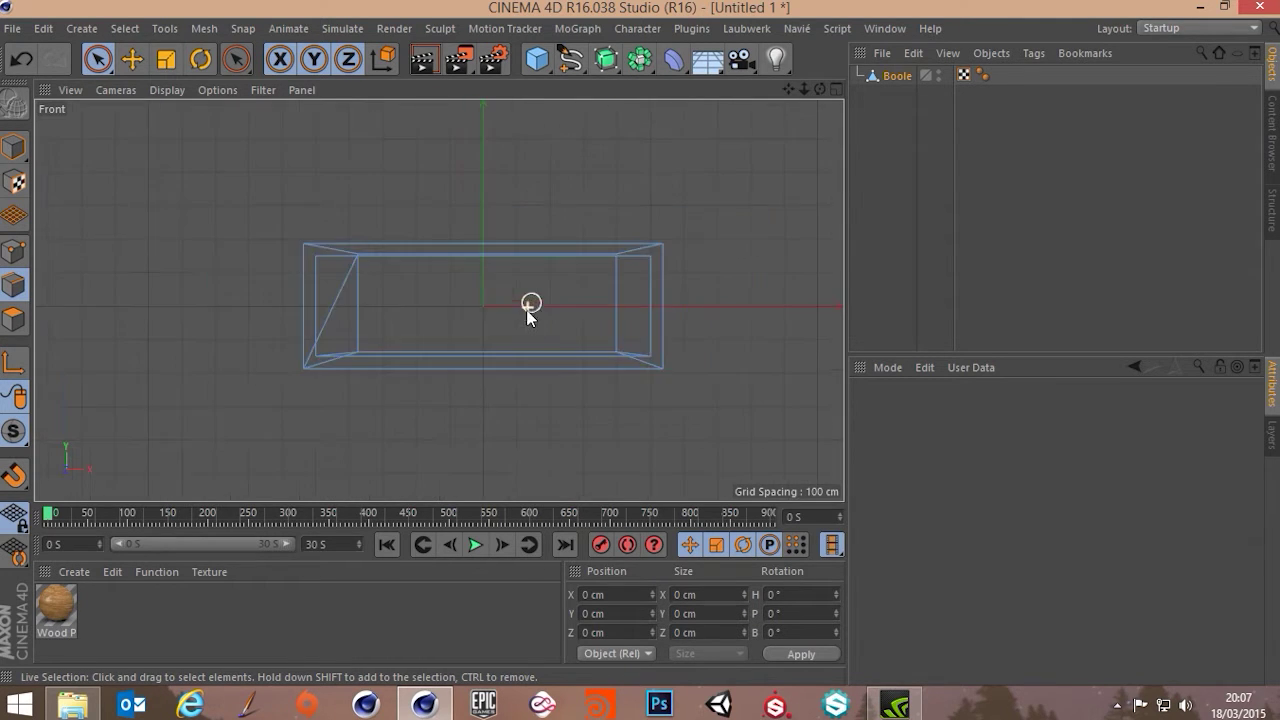
scroll(528, 306, up, 1)
click(14, 147)
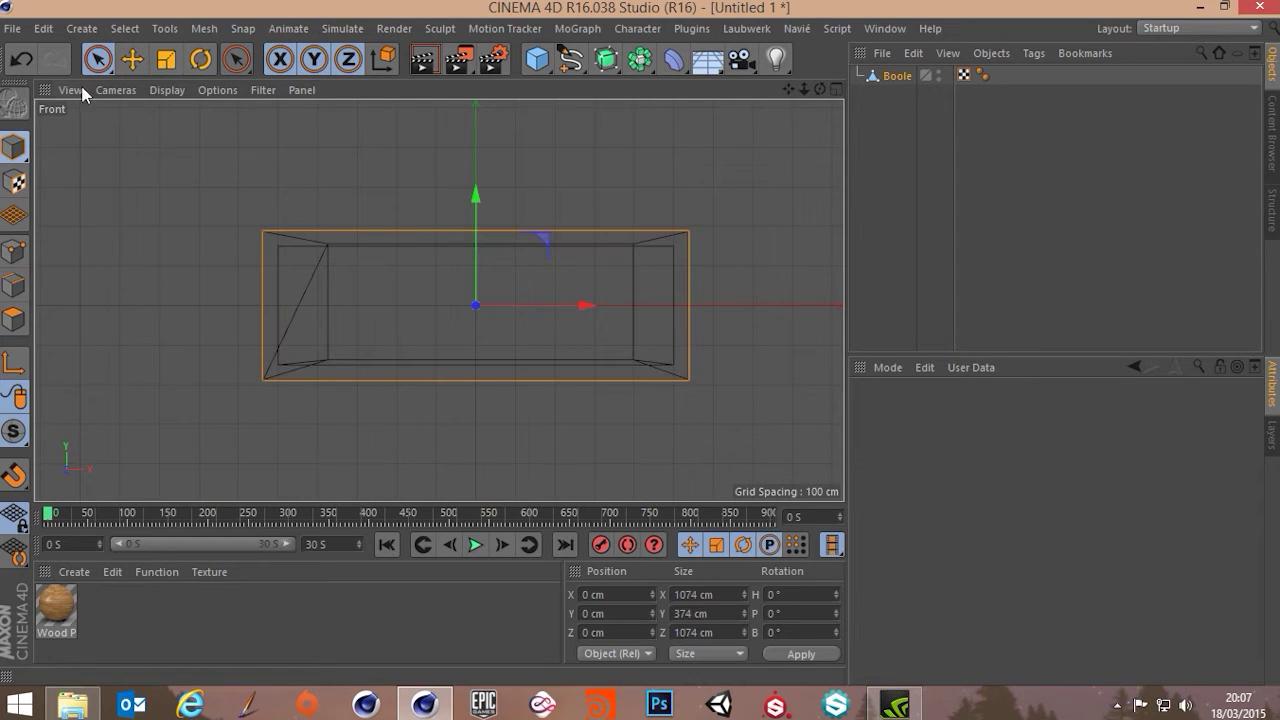
click(132, 60)
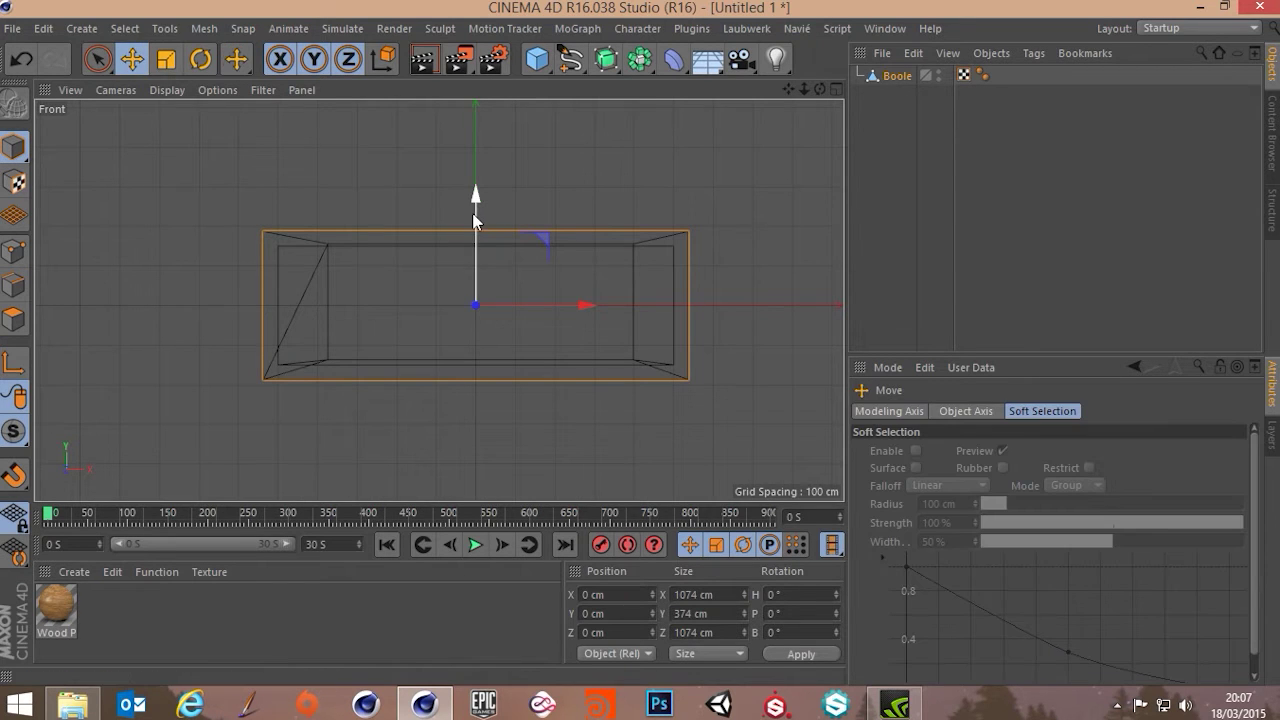
drag(478, 209, 479, 139)
middle_click(526, 326)
middle_click(378, 162)
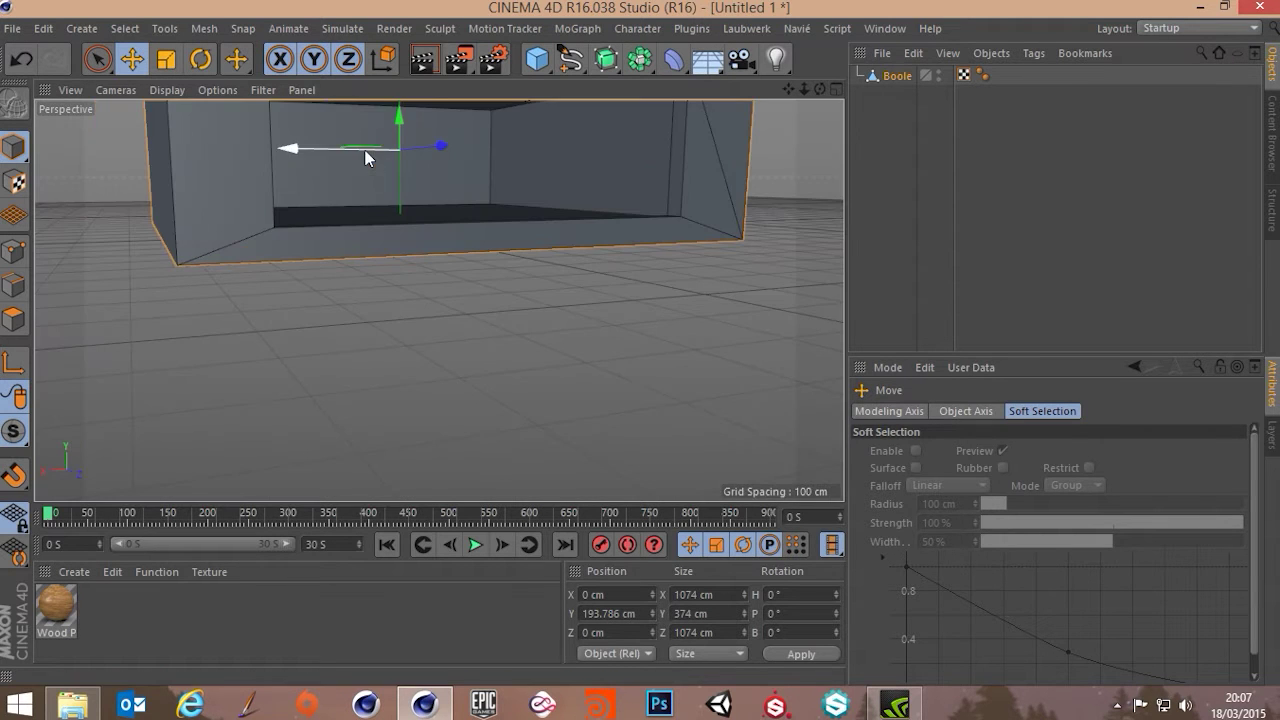
mouse_move(433, 306)
alt+mouse_down()
mouse_move(456, 336)
mouse_move(455, 292)
mouse_move(417, 364)
mouse_move(448, 318)
alt+mouse_up()
scroll(447, 325, up, 5)
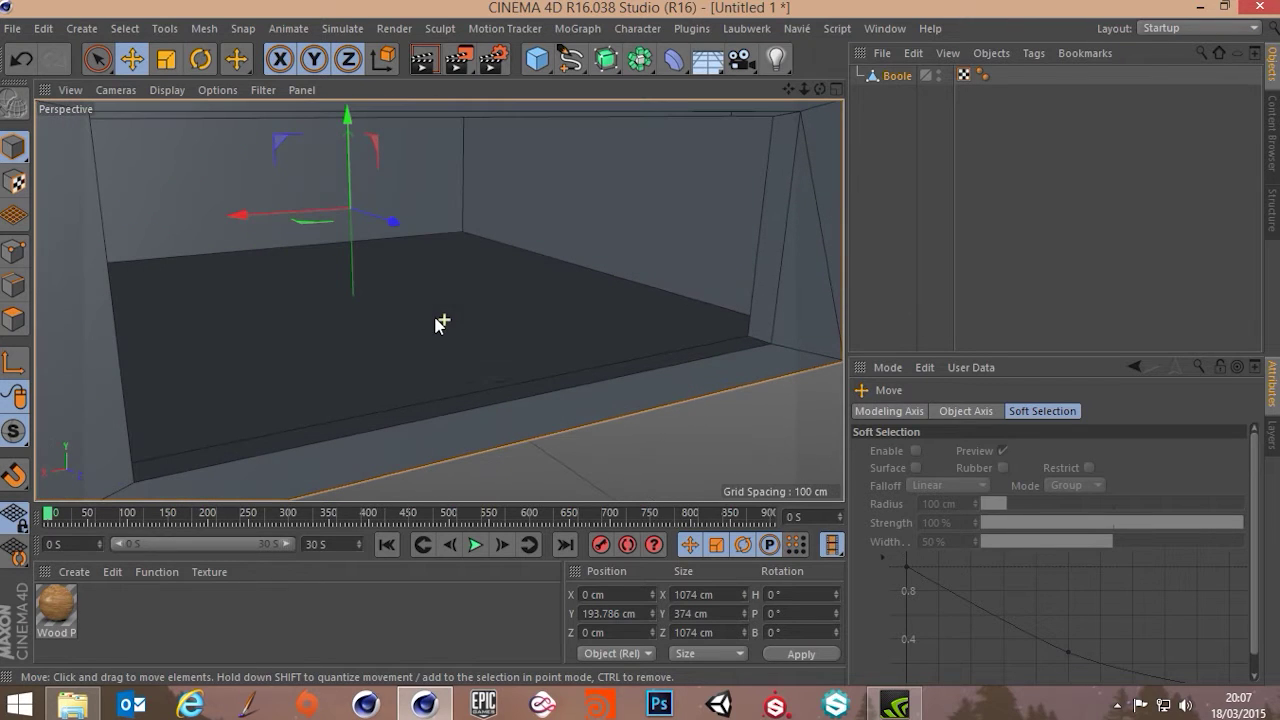
Step: Create a new material named Walls and disable its Reflectance channel
click(895, 76)
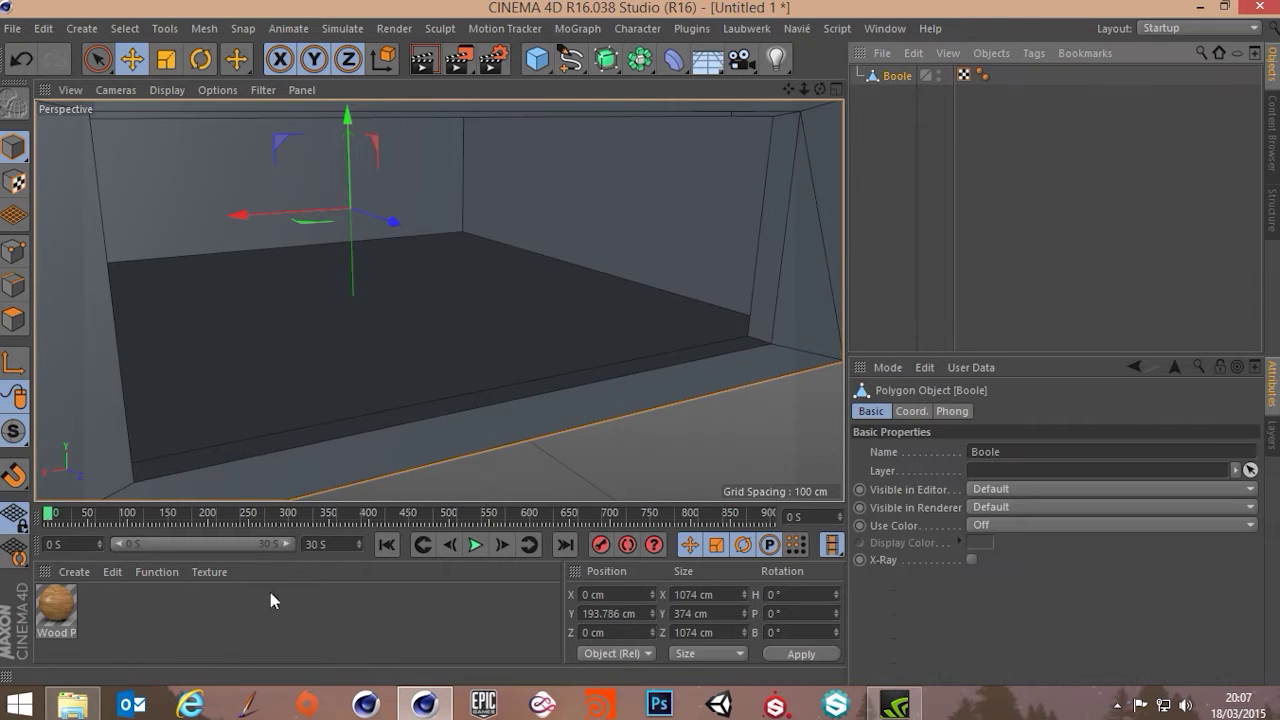
double_click(182, 627)
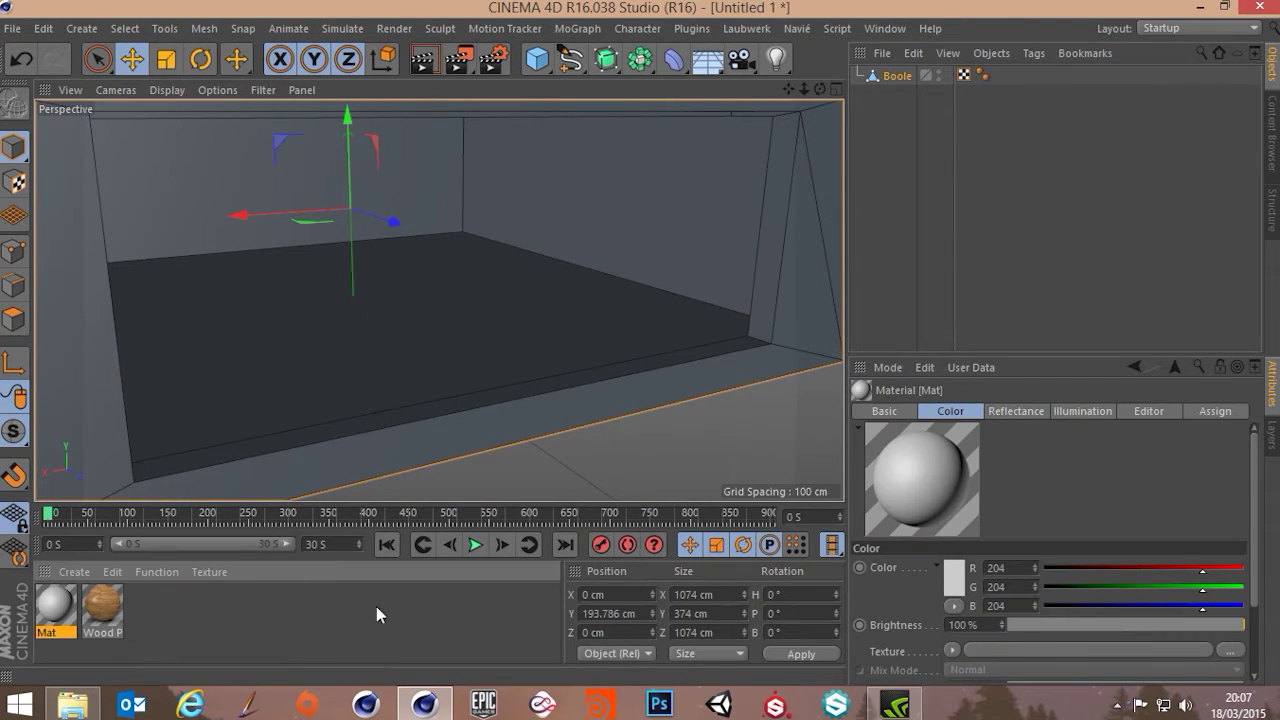
double_click(56, 605)
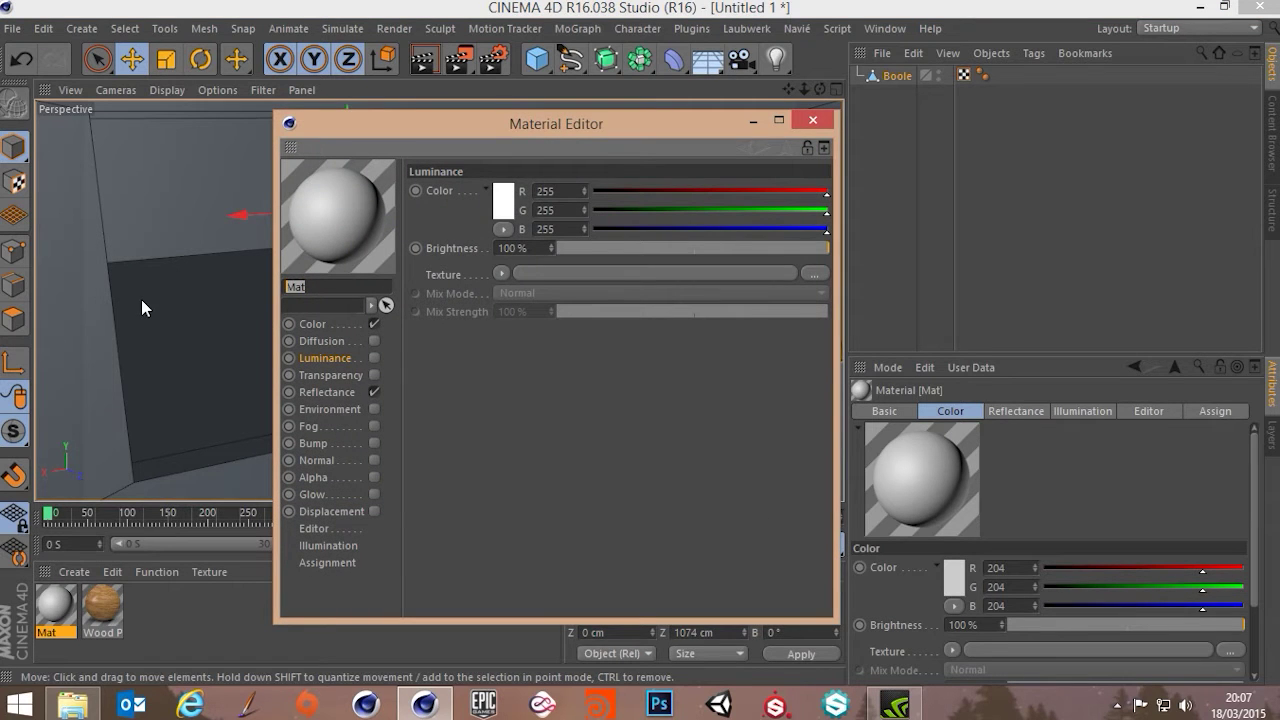
text(Walls)
key(Return)
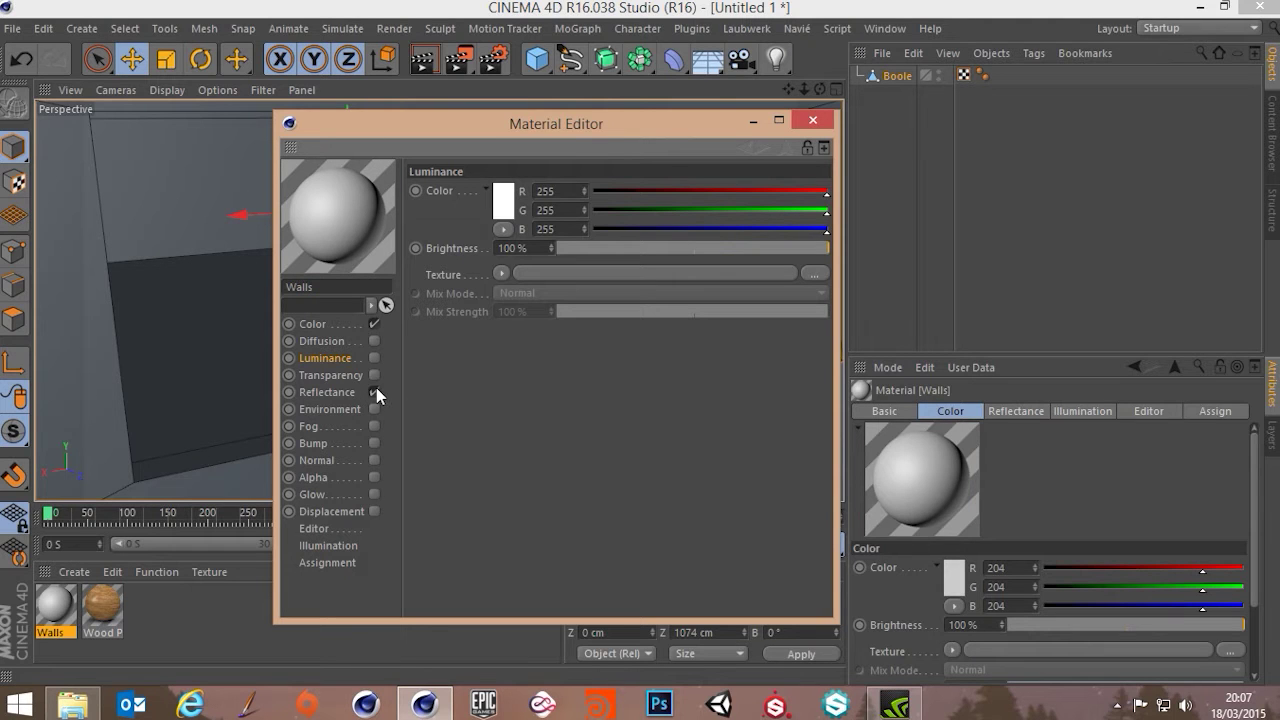
click(374, 392)
Step: Set the Walls material's luminance colour to a light grey with RGB 236, 236, 236
click(505, 205)
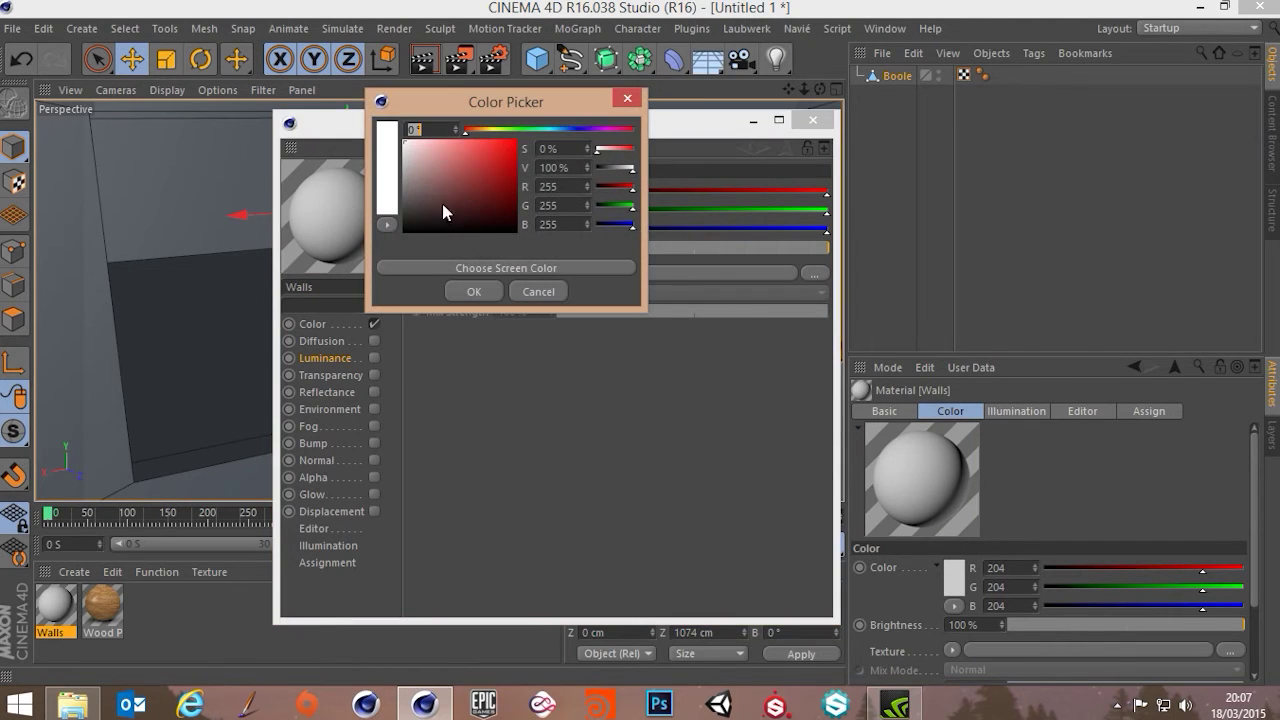
drag(399, 148, 399, 146)
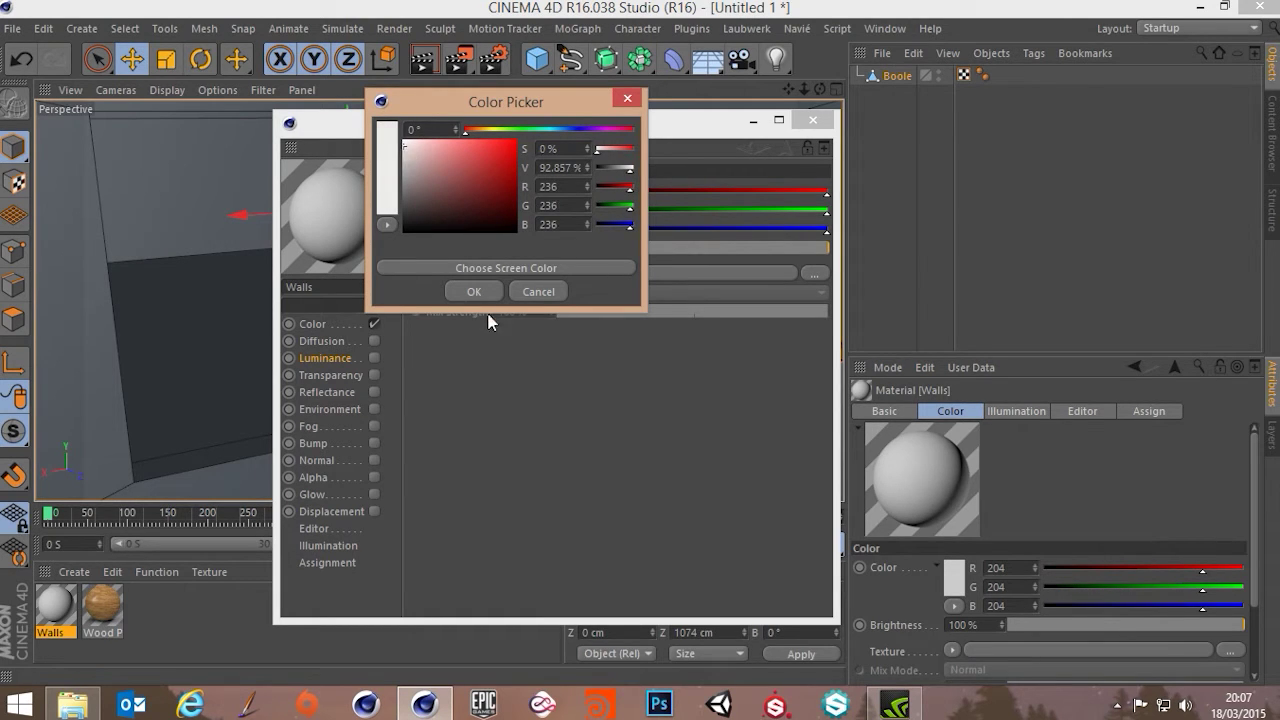
click(474, 291)
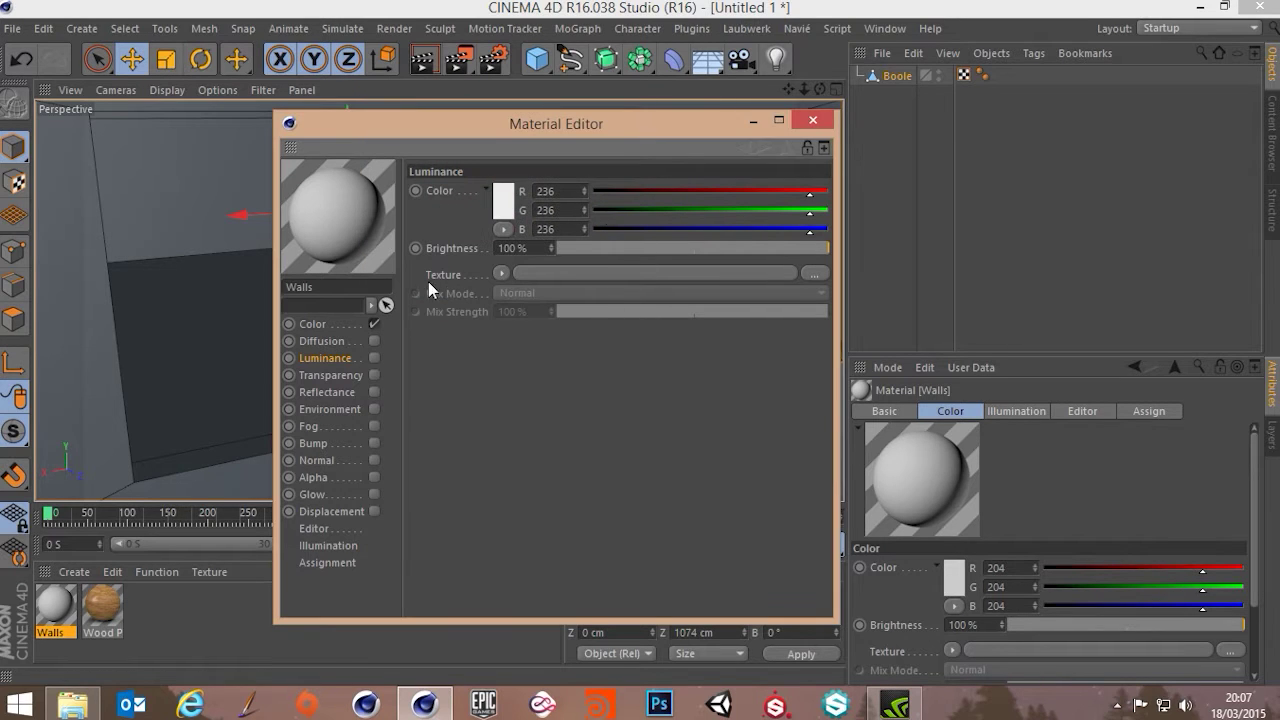
click(511, 209)
click(510, 204)
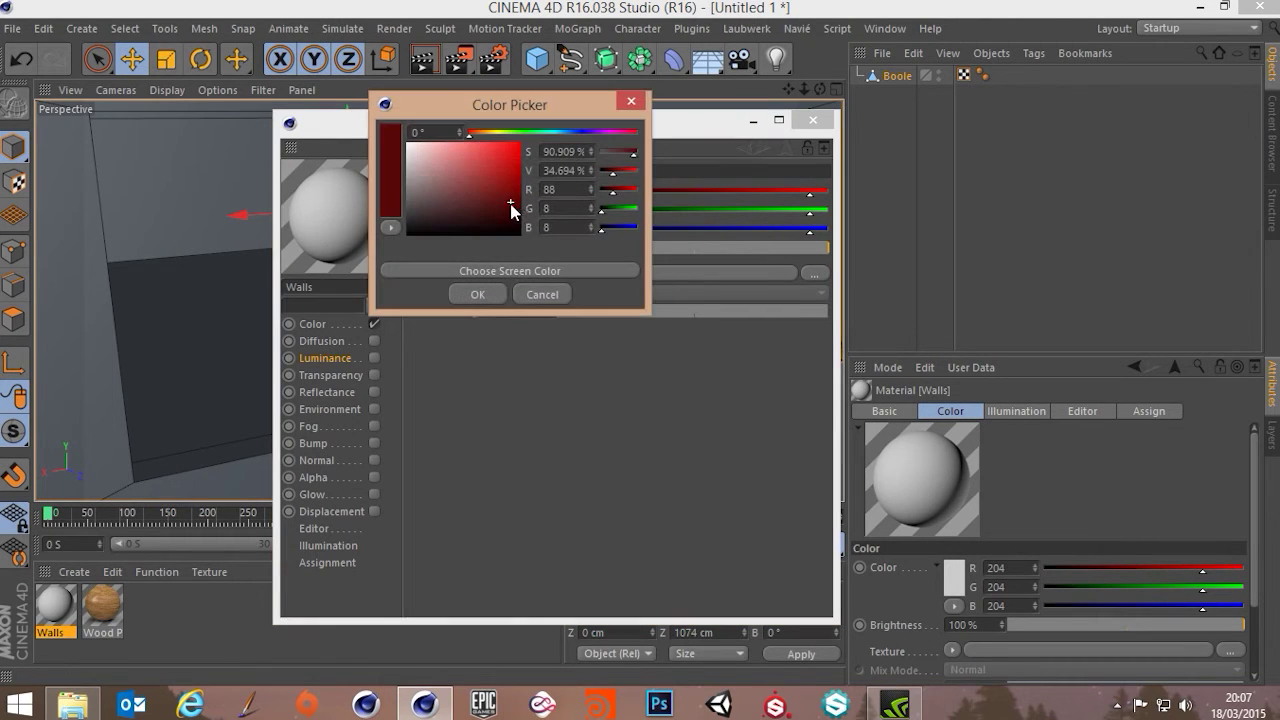
click(542, 294)
Step: Set the Walls material's base colour to a warm off-white with RGB 244, 239, 230 and close the material editor
click(312, 324)
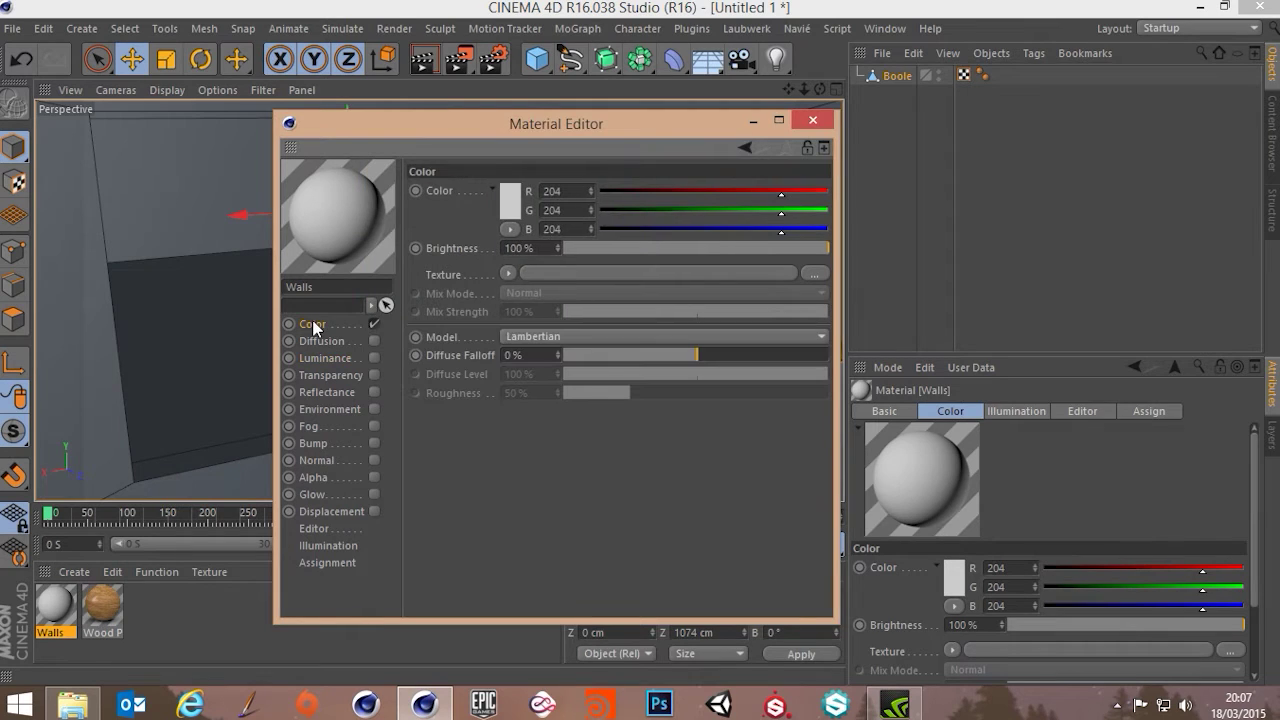
click(511, 198)
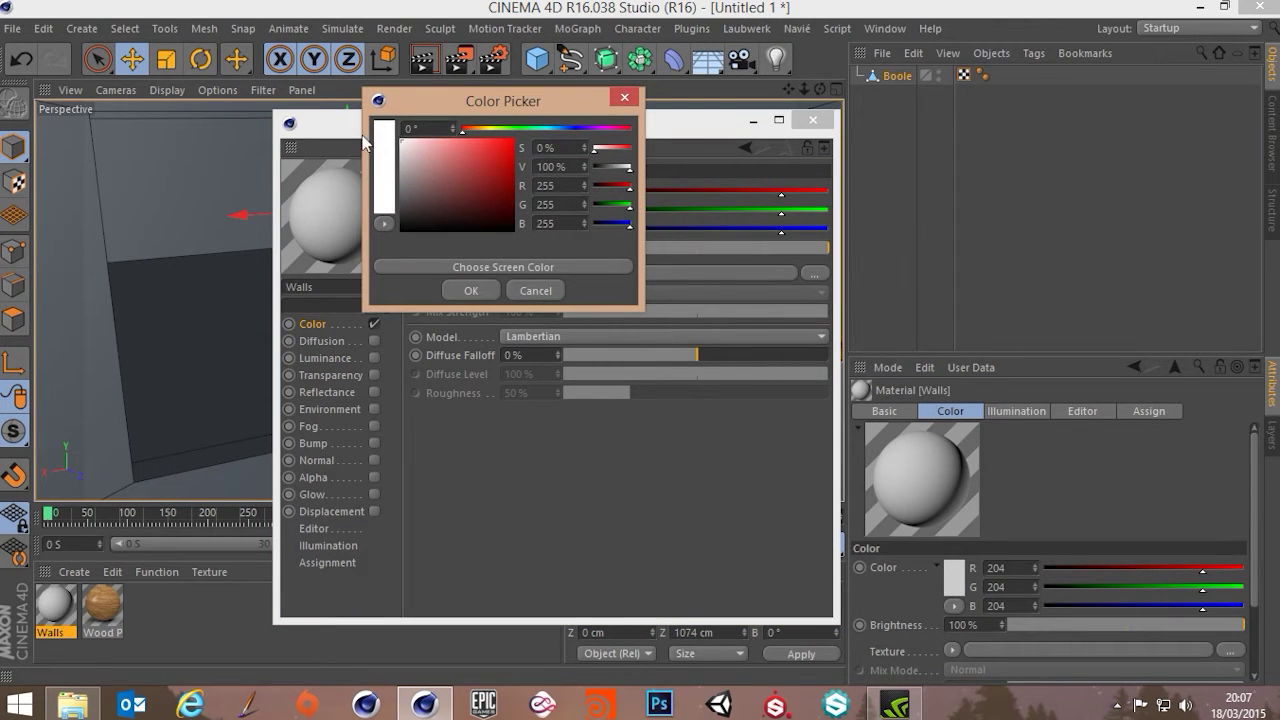
drag(363, 143, 364, 150)
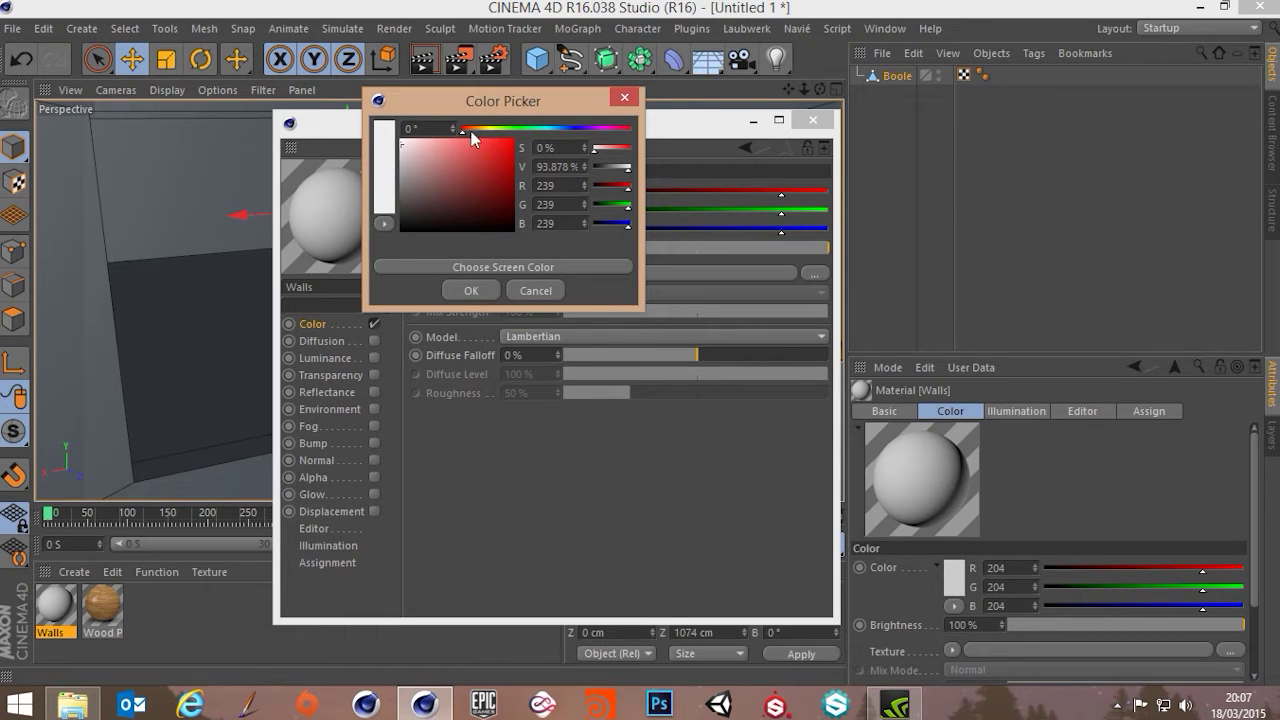
drag(471, 132, 481, 132)
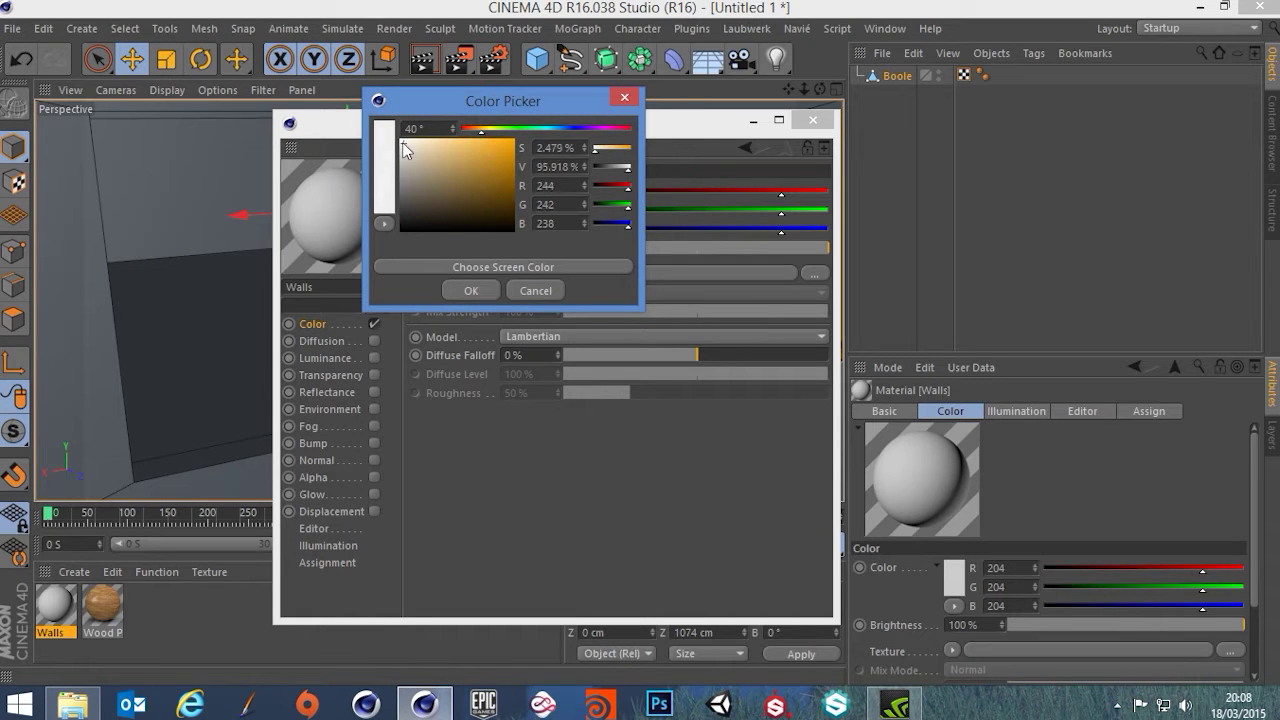
click(405, 142)
click(470, 290)
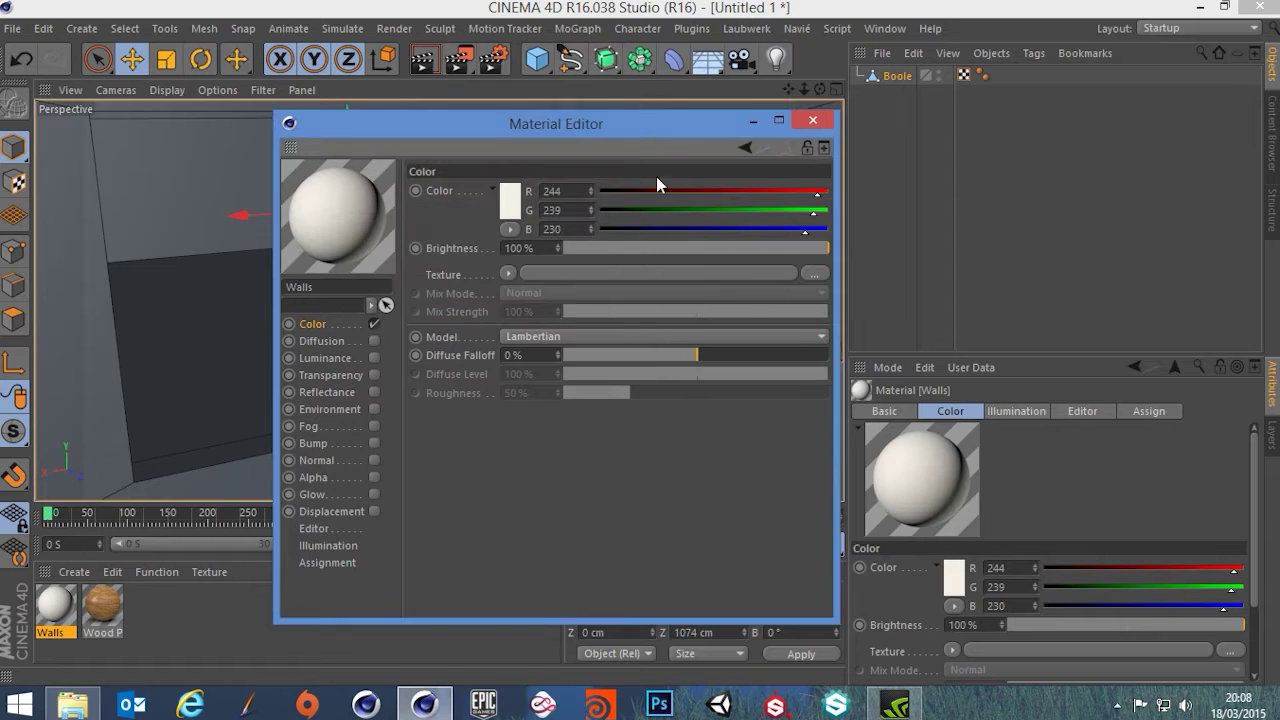
click(811, 121)
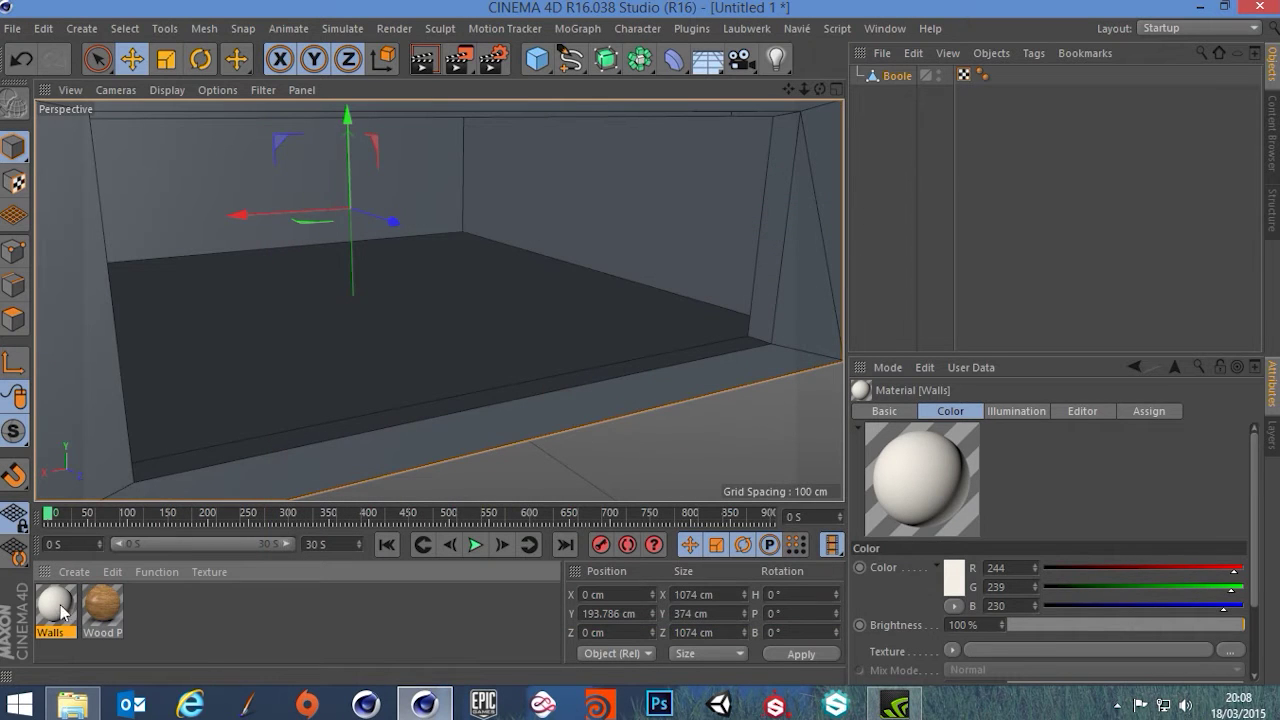
Step: Apply the Walls material to the entire Boole room object
drag(60, 612, 536, 267)
scroll(545, 300, down, 5)
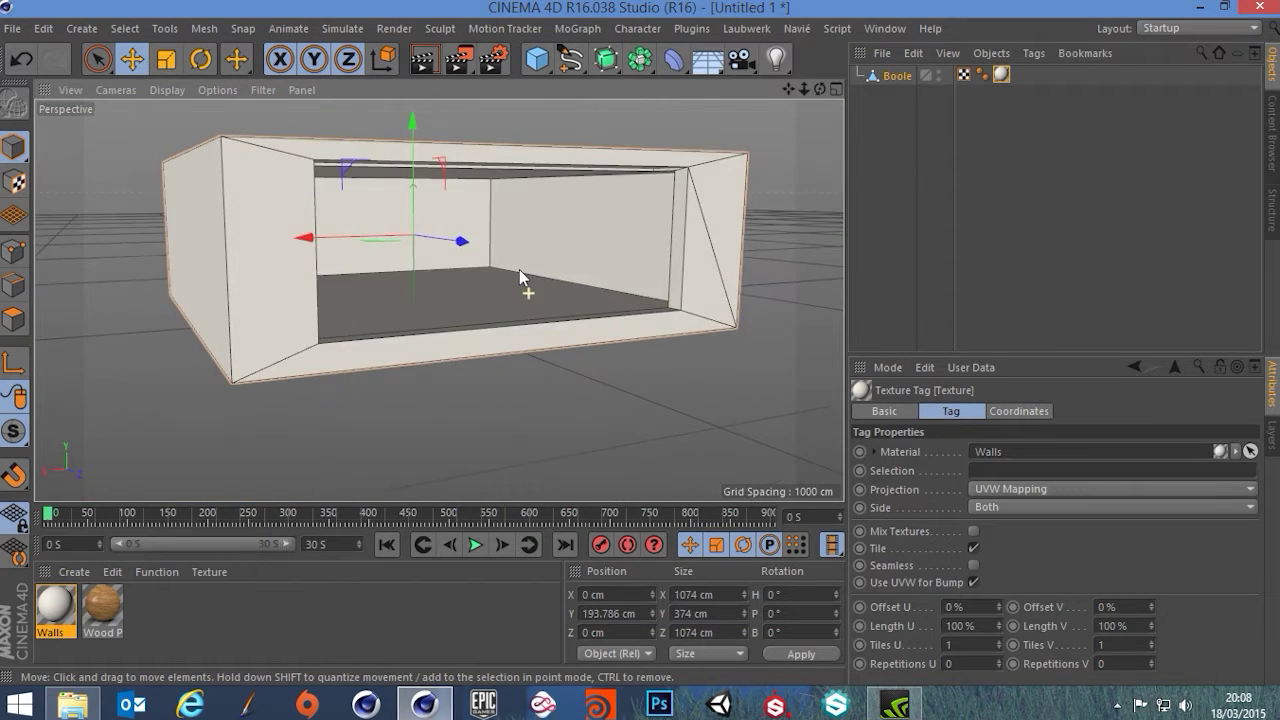
scroll(519, 272, up, 5)
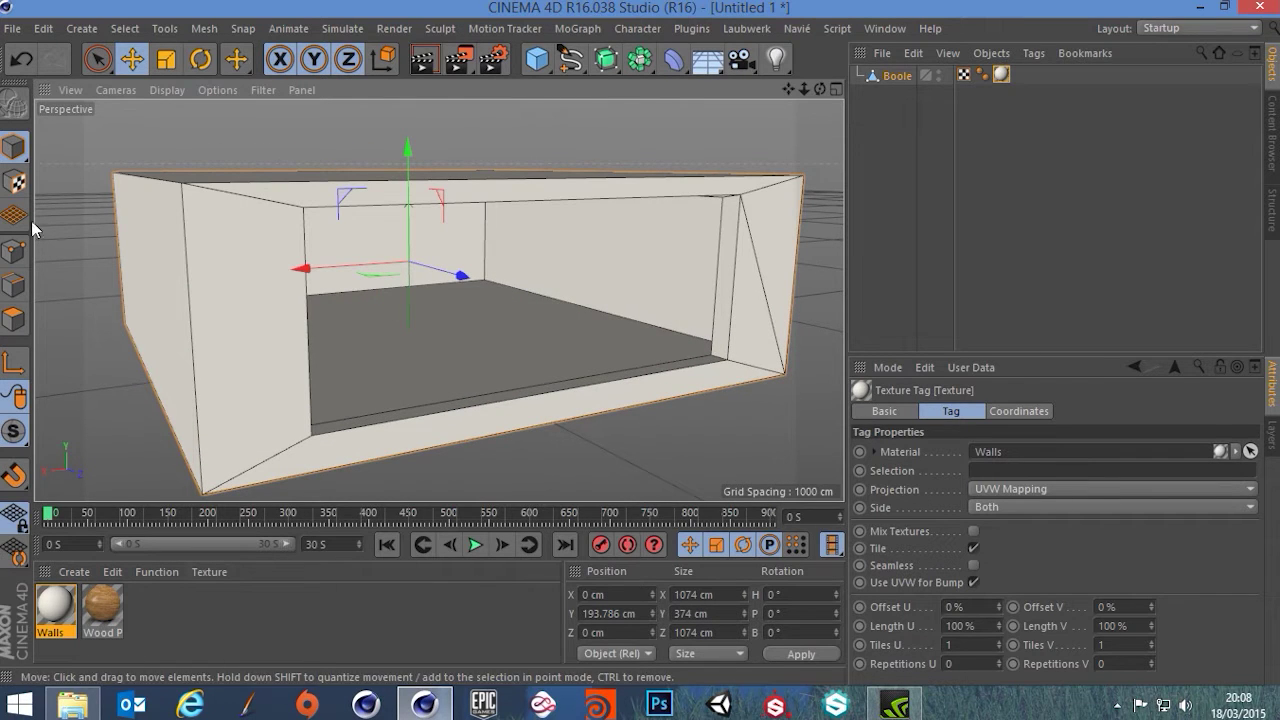
Step: Select the room's interior floor polygon and apply the Wood Planks 07 material to that selection only
click(14, 318)
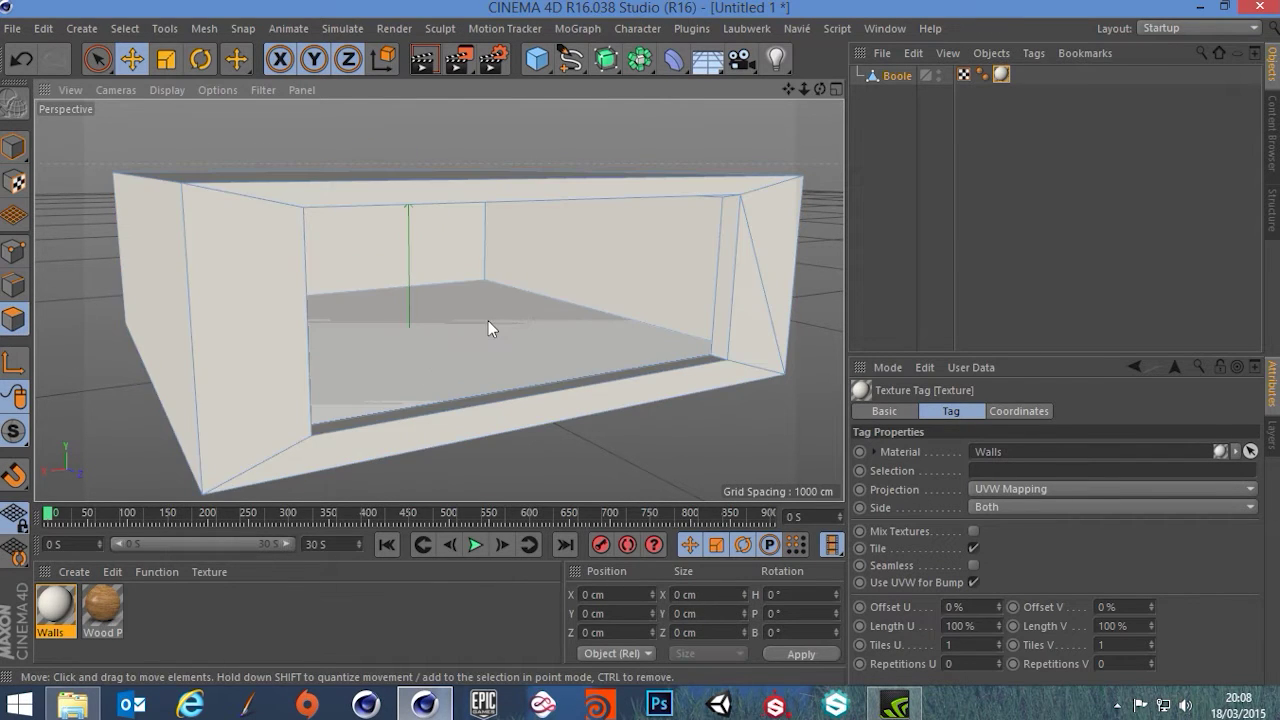
scroll(494, 333, up, 6)
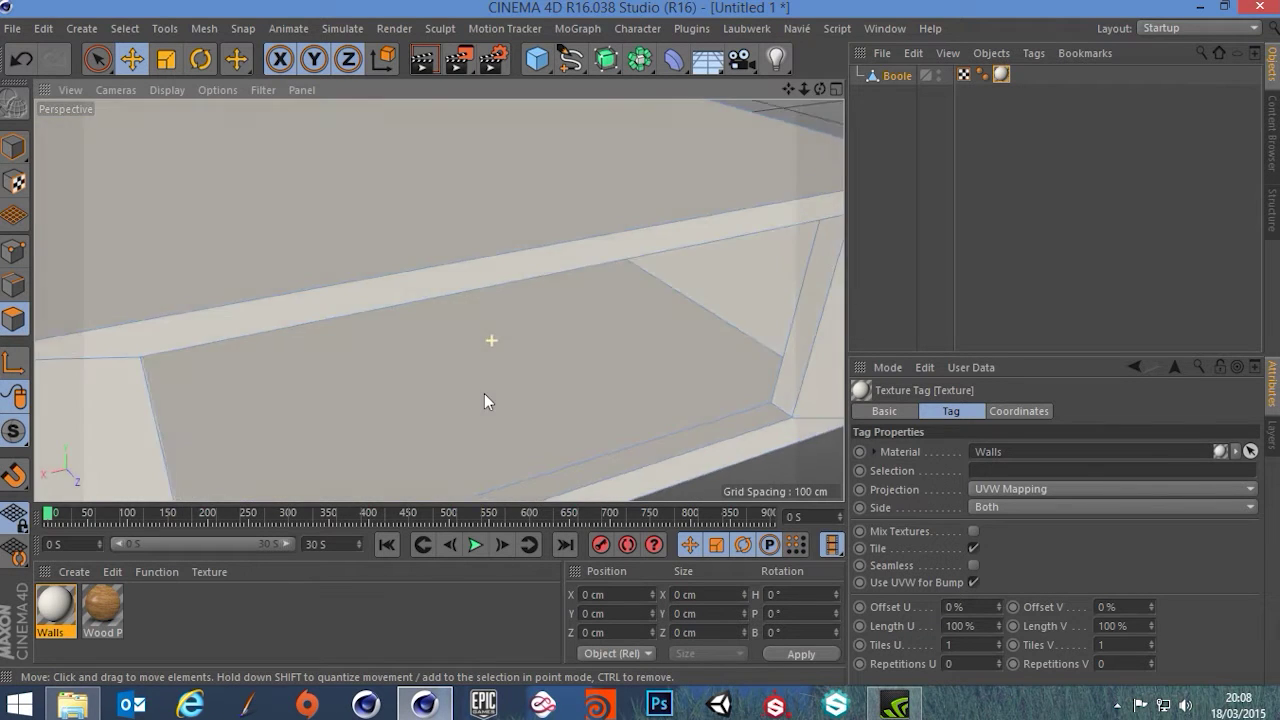
scroll(484, 380, down, 4)
click(494, 346)
scroll(494, 350, down, 3)
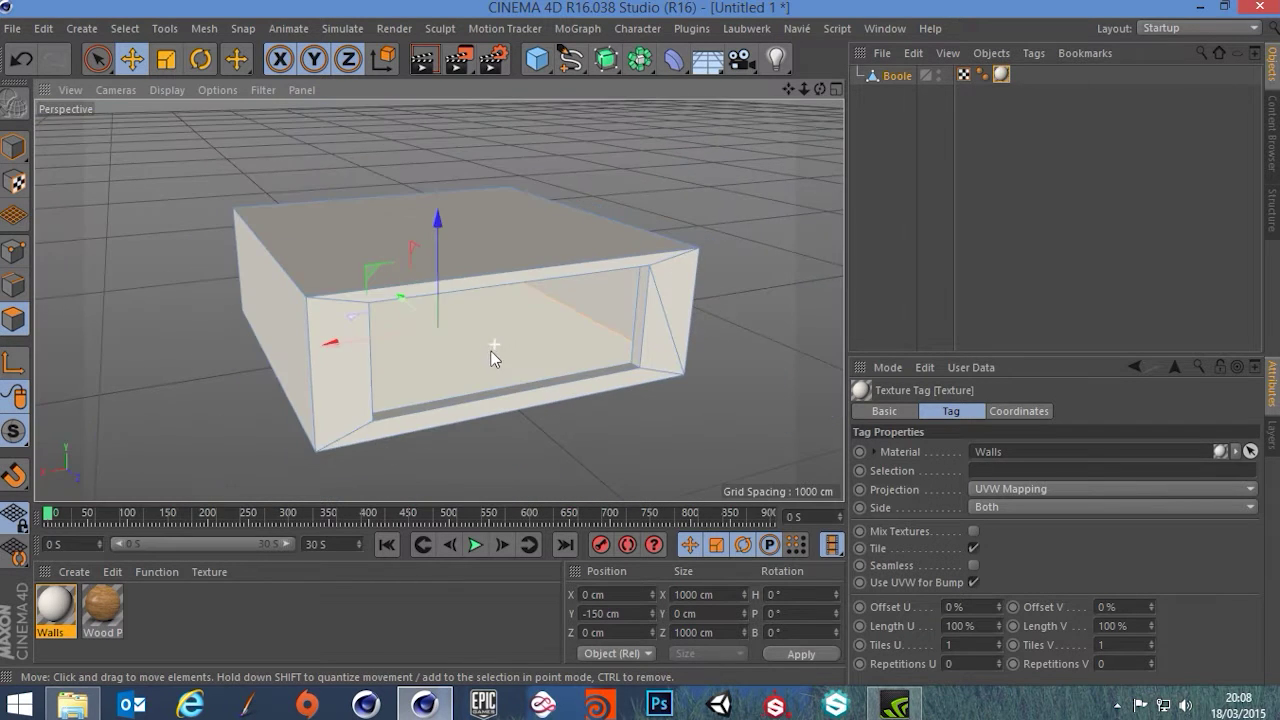
alt+middle_drag(491, 351, 463, 291)
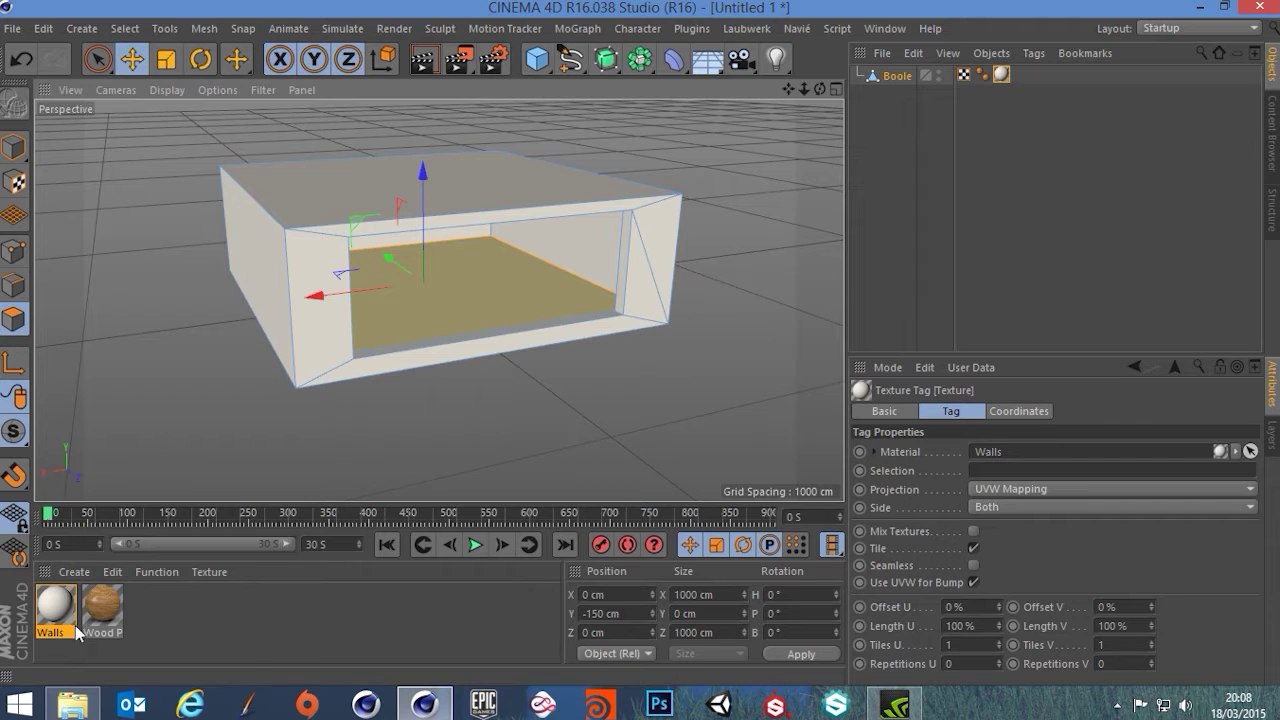
drag(96, 610, 97, 610)
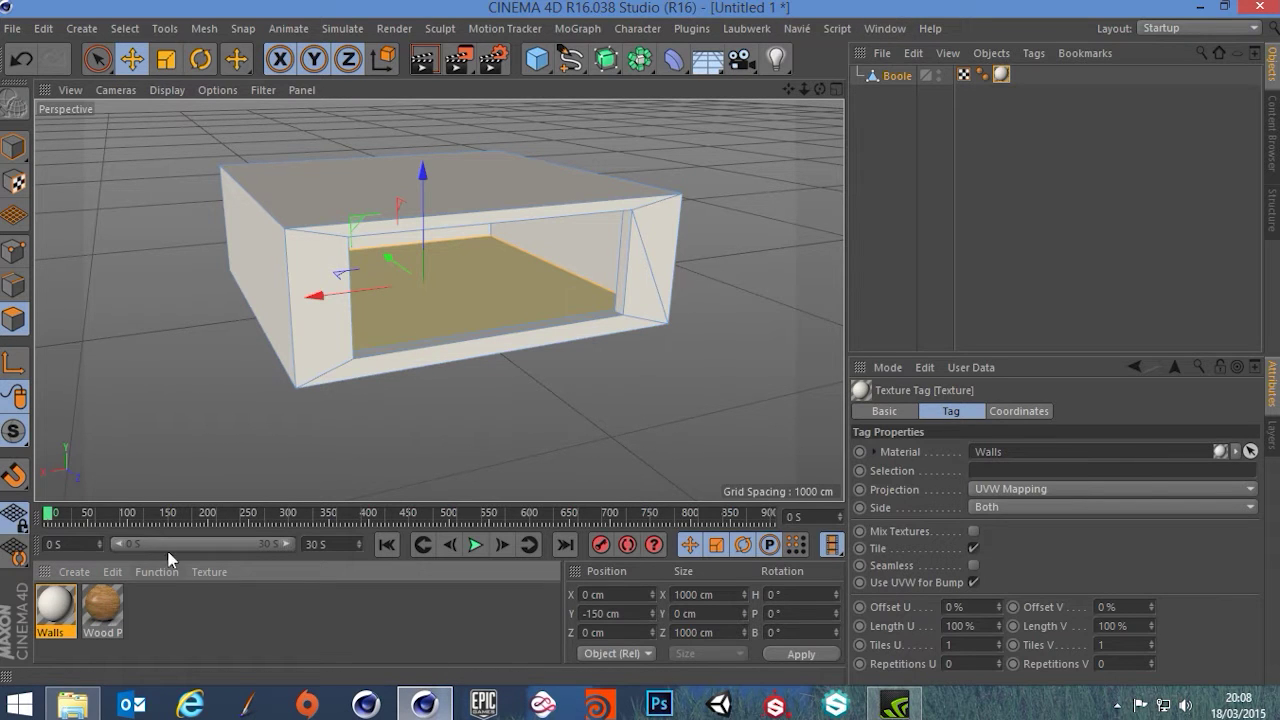
click(896, 32)
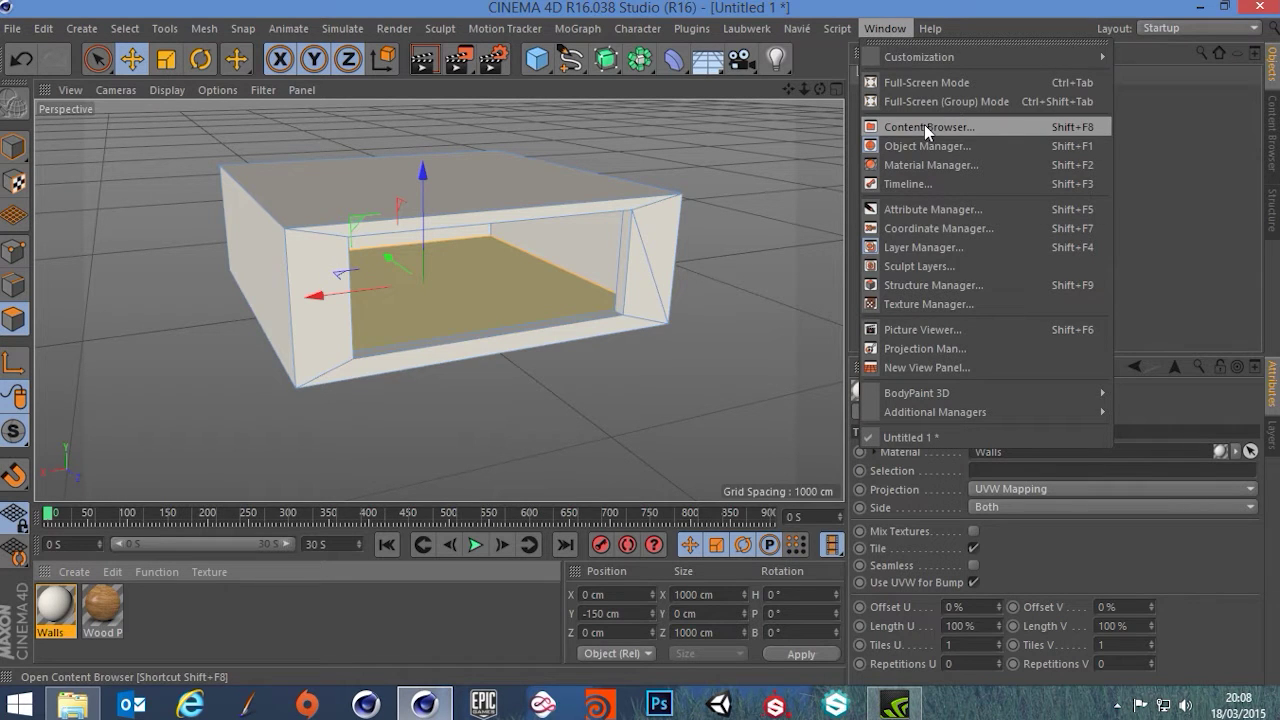
click(771, 5)
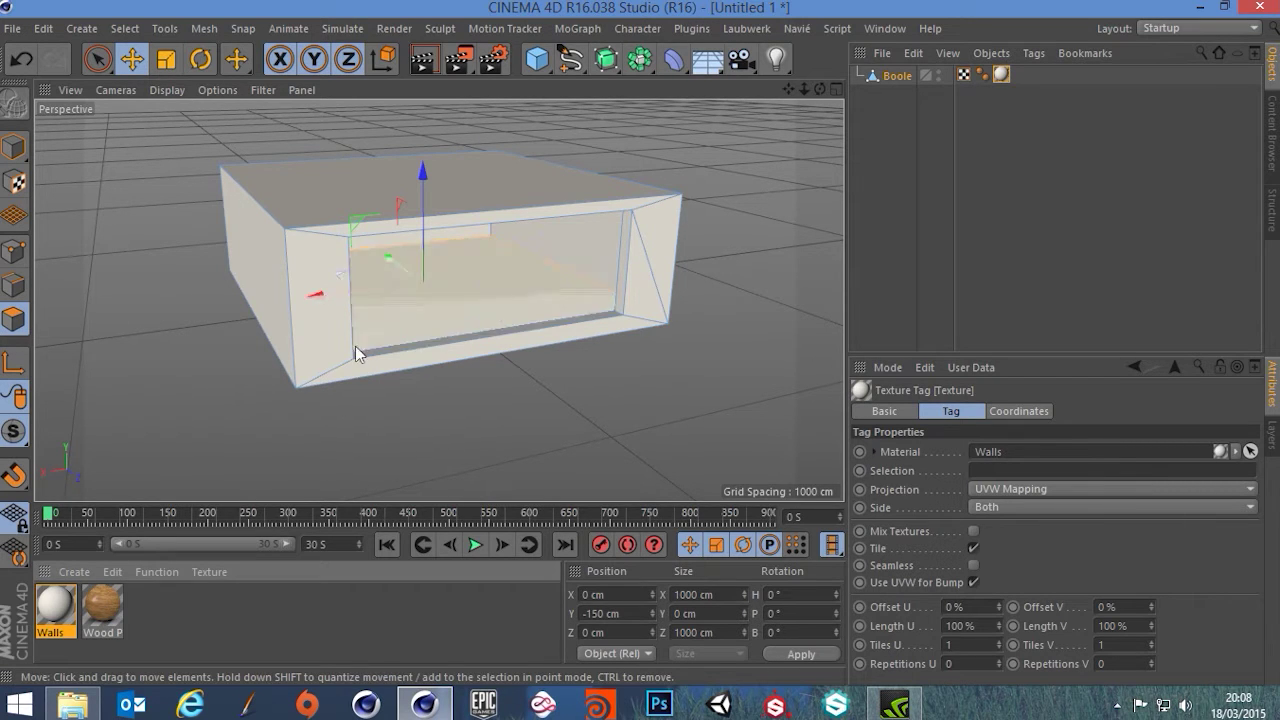
drag(100, 612, 473, 288)
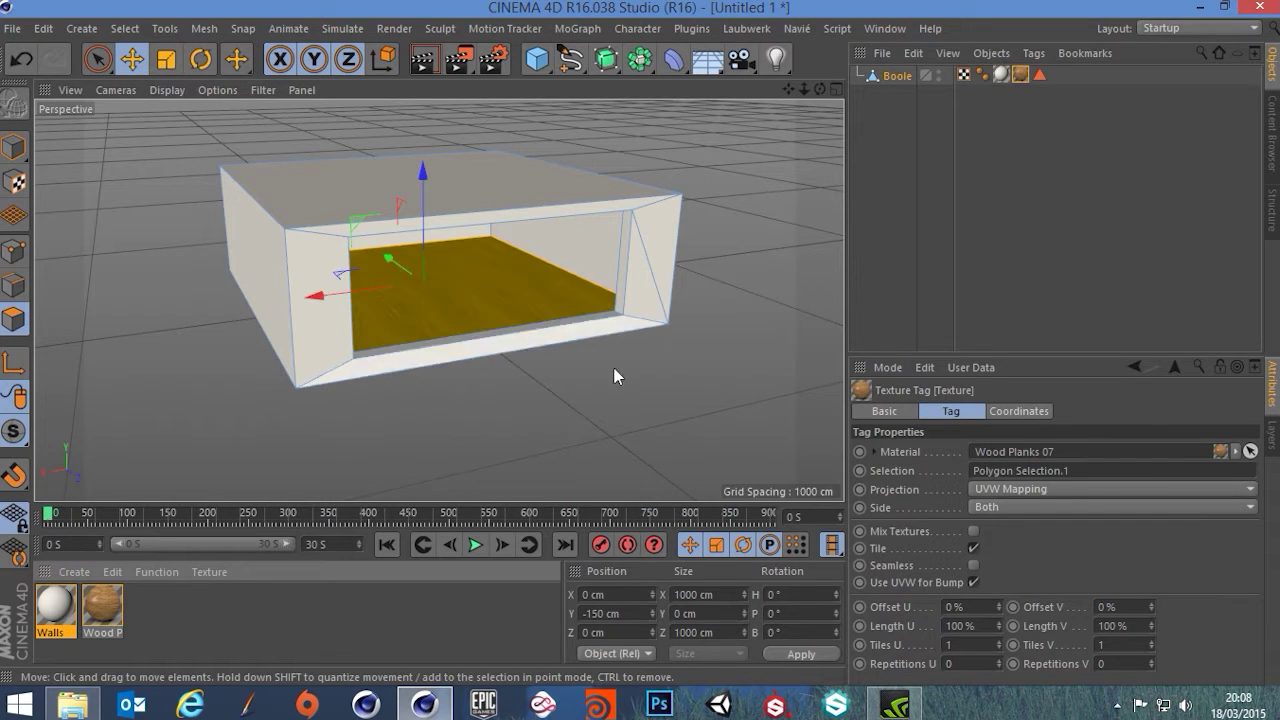
Step: Examine the Boole object's Walls and Wood Planks 07 texture tags and its polygon selection tag
click(1001, 75)
click(1019, 75)
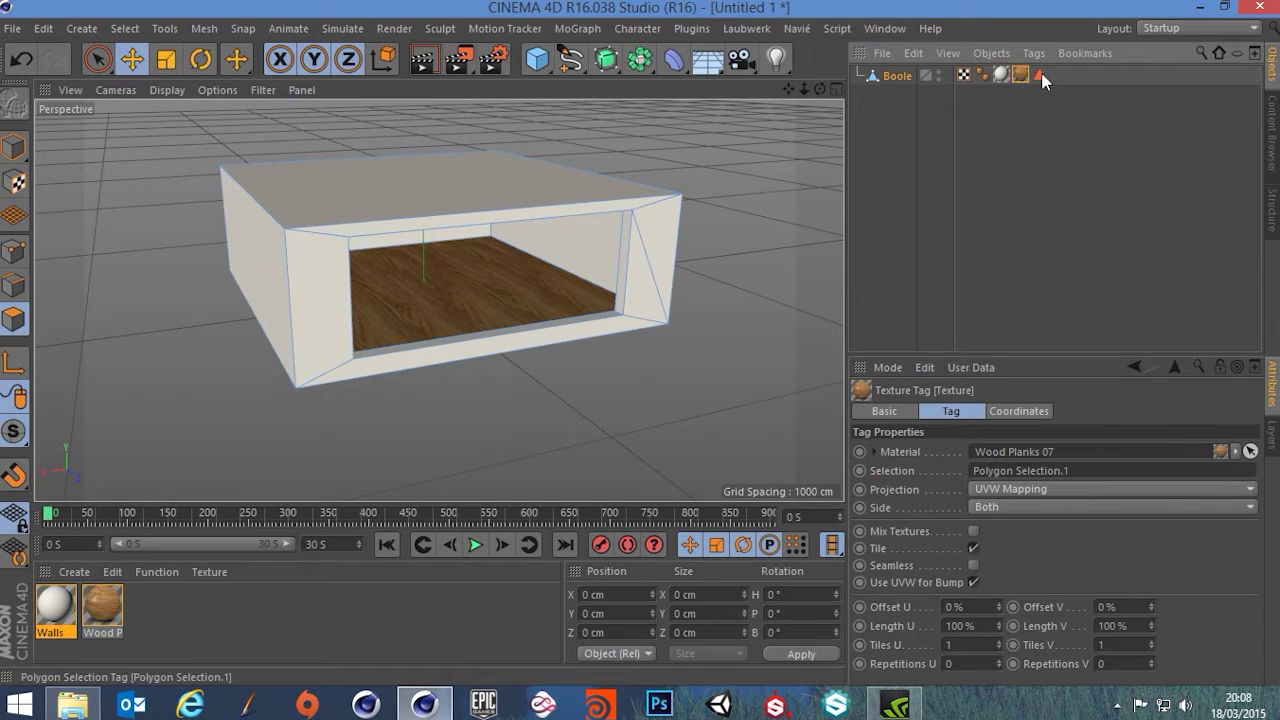
click(1001, 75)
click(1020, 75)
click(1039, 76)
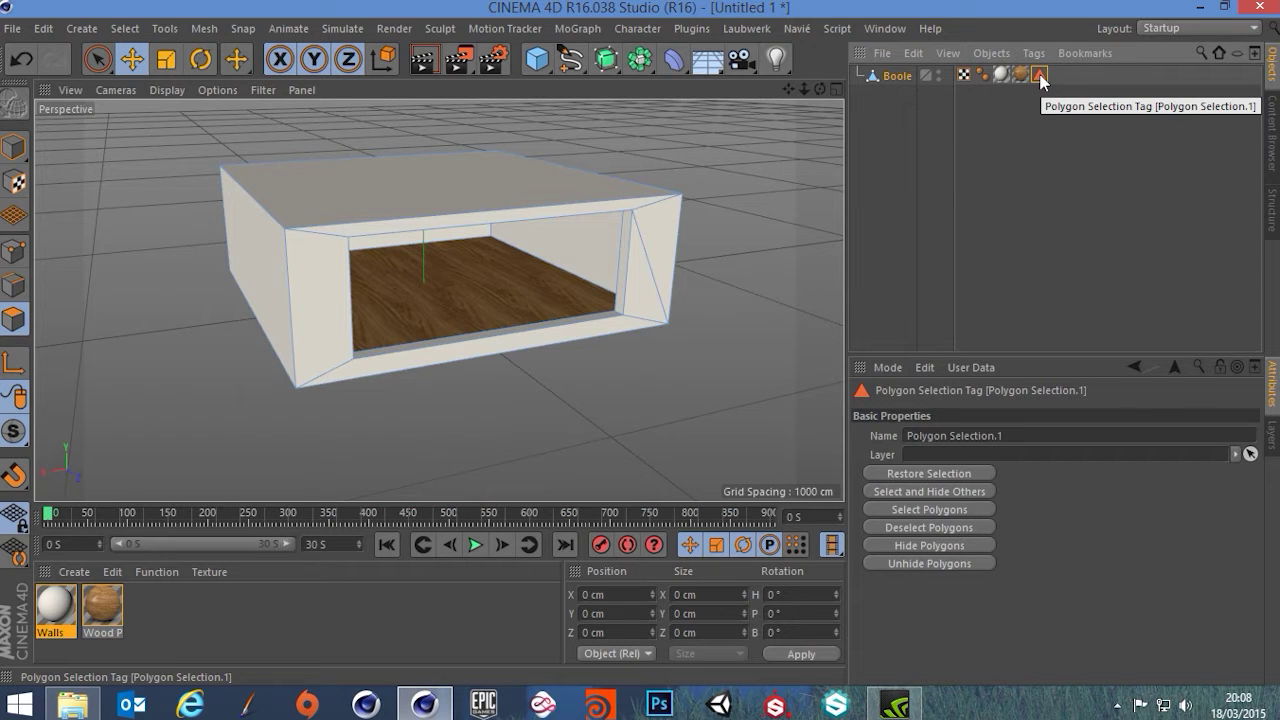
Step: Select the floor's Wood Planks 07 texture tag and return to model mode
click(1020, 74)
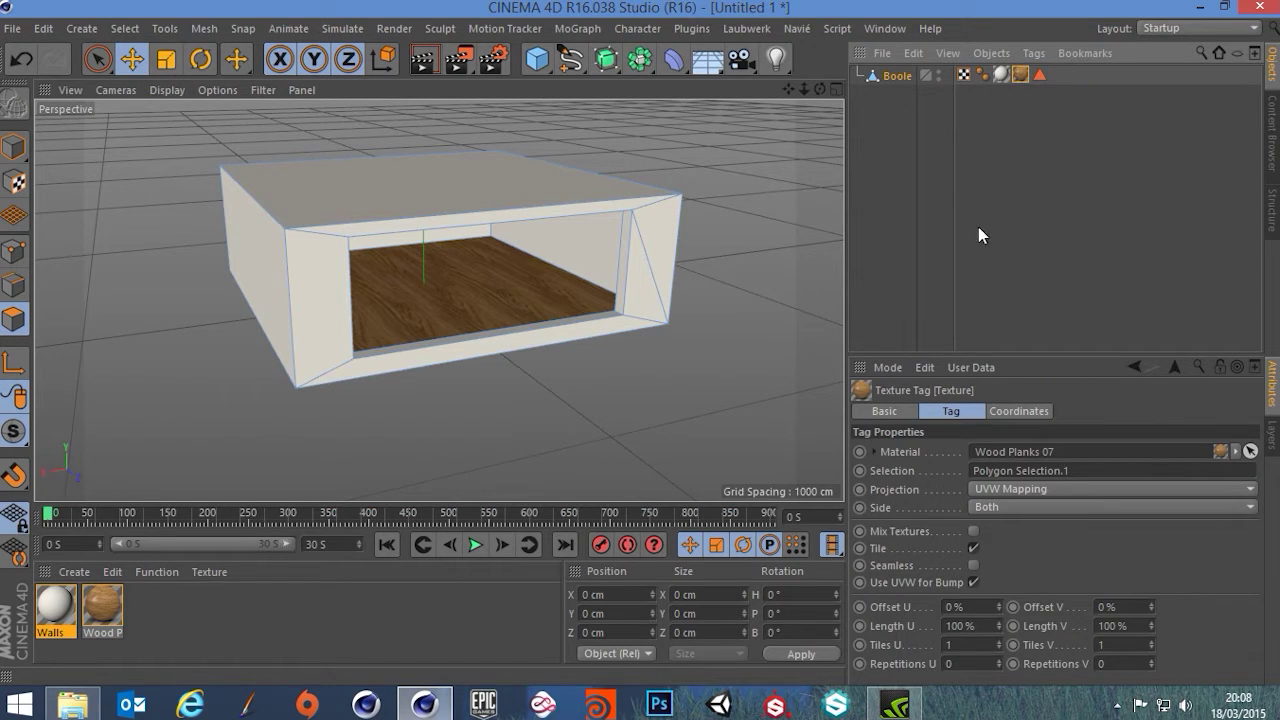
click(13, 150)
scroll(506, 306, up, 5)
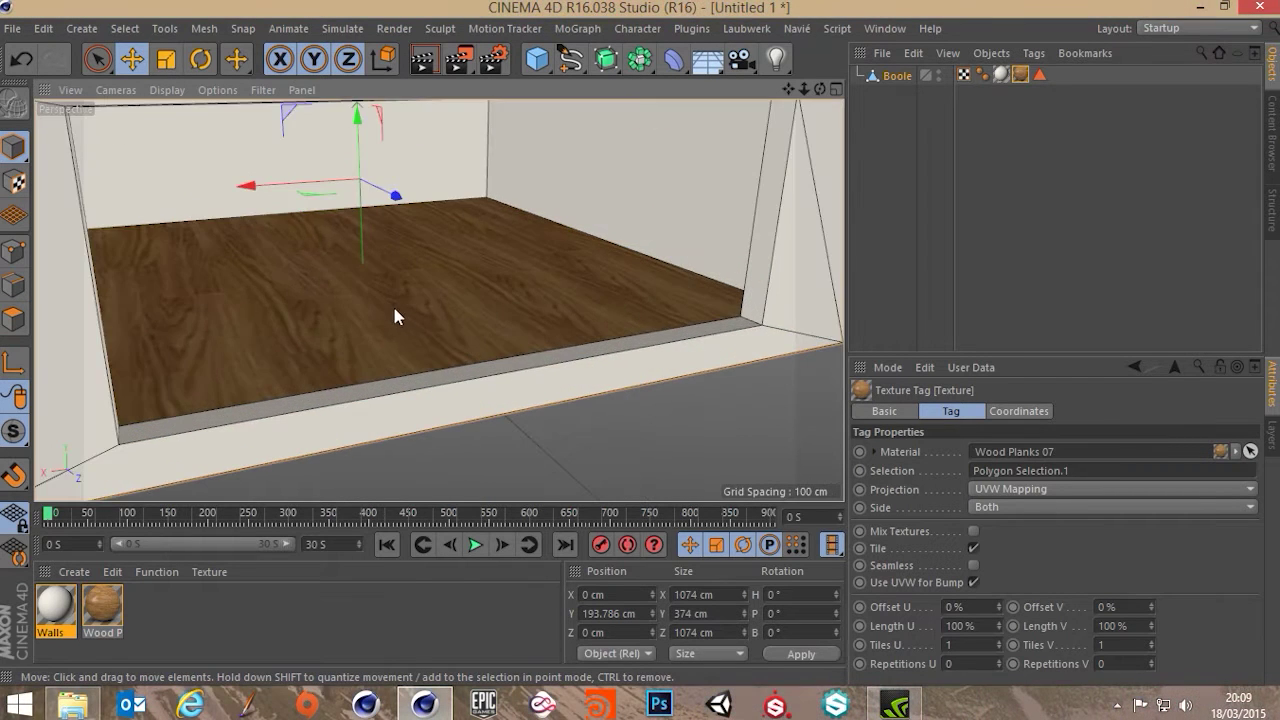
Step: Set the floor's Wood Planks 07 texture to 5 tiles in both the U and V directions
scroll(395, 317, up, 5)
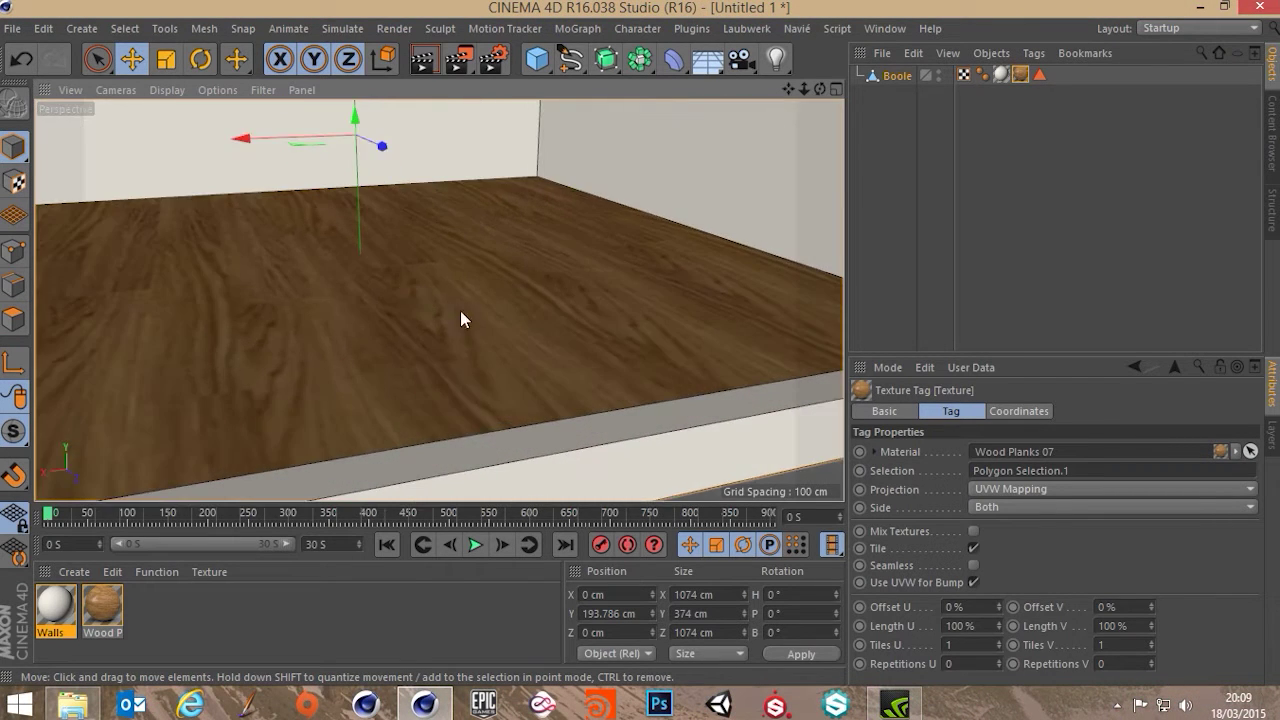
scroll(460, 320, down, 8)
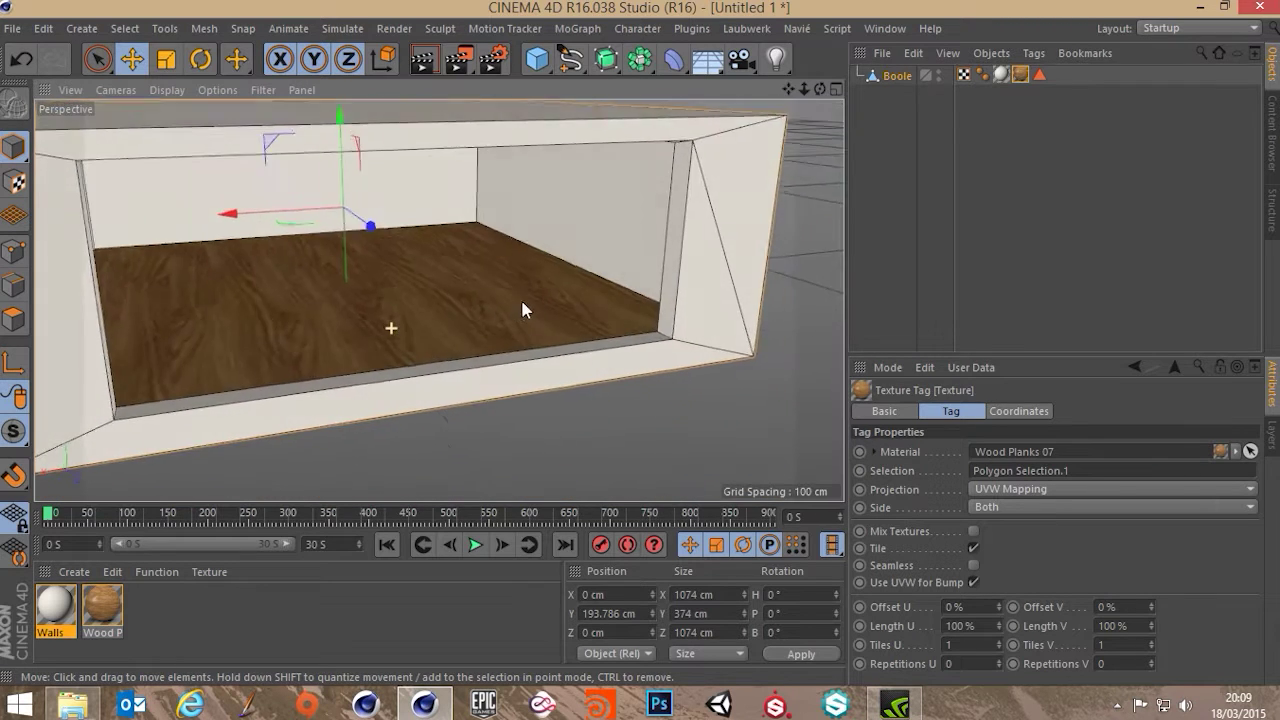
scroll(500, 313, up, 5)
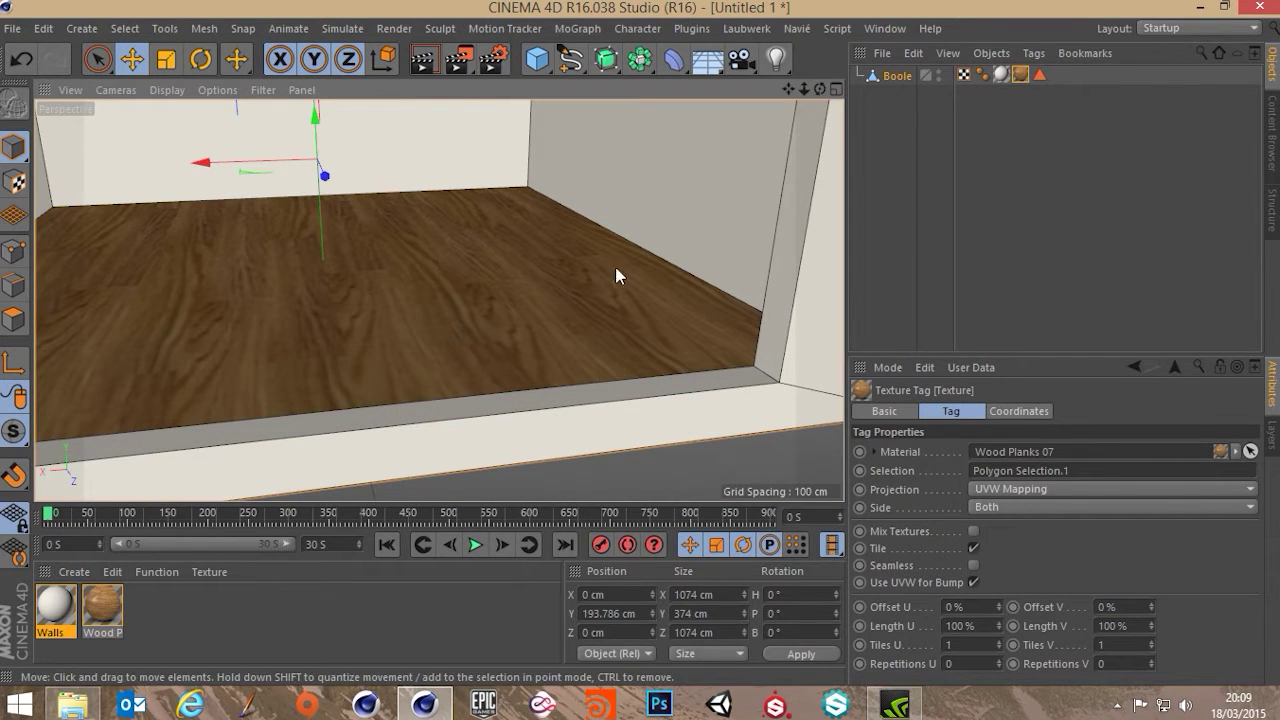
click(969, 648)
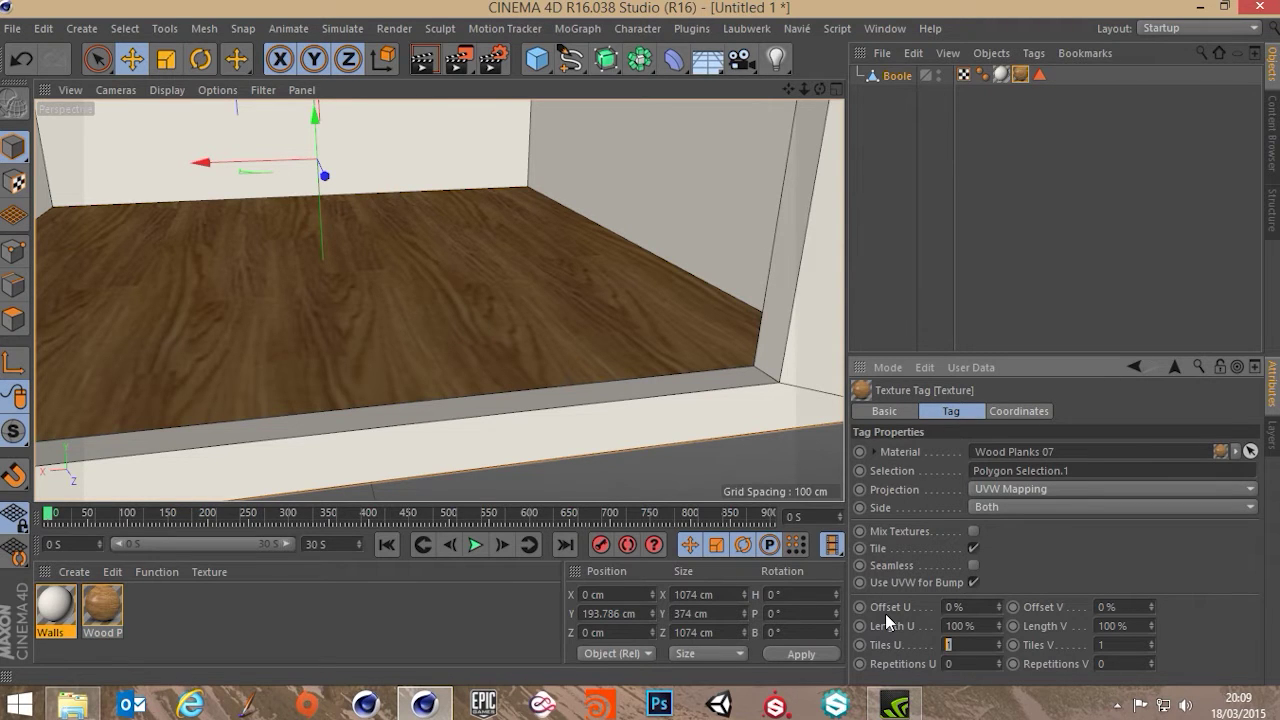
text(5)
key(Tab)
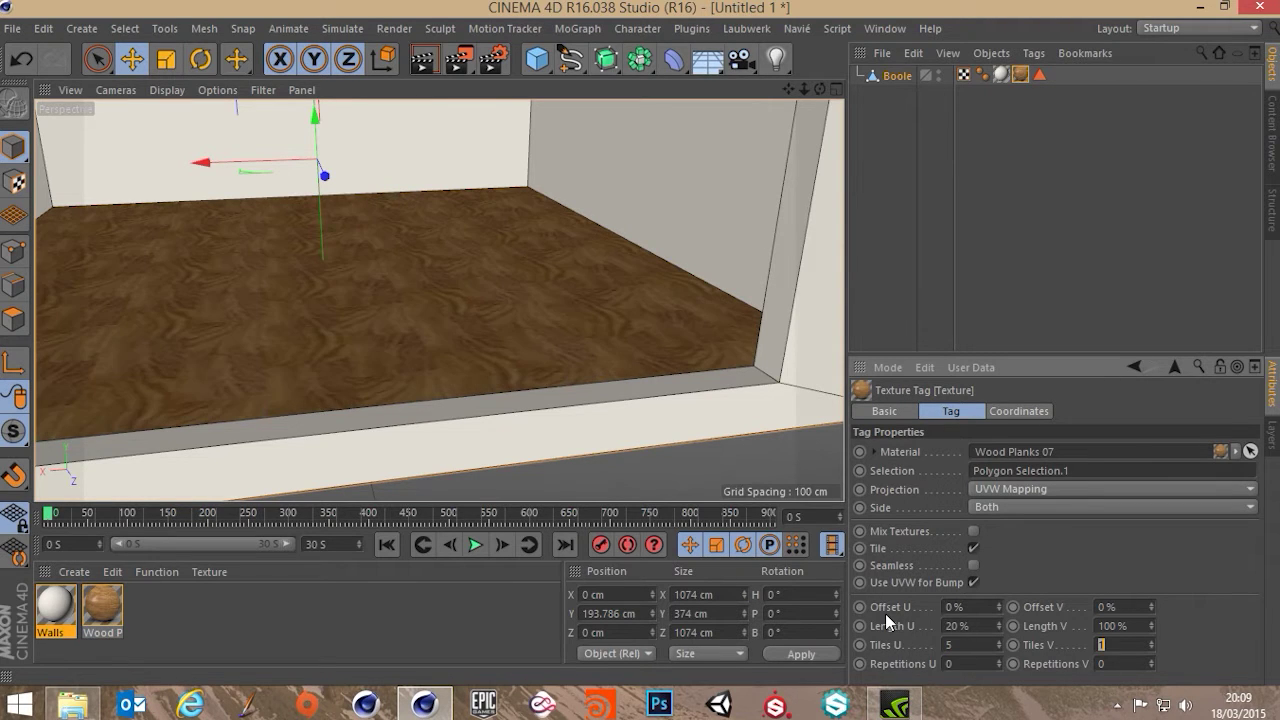
text(5)
key(Tab)
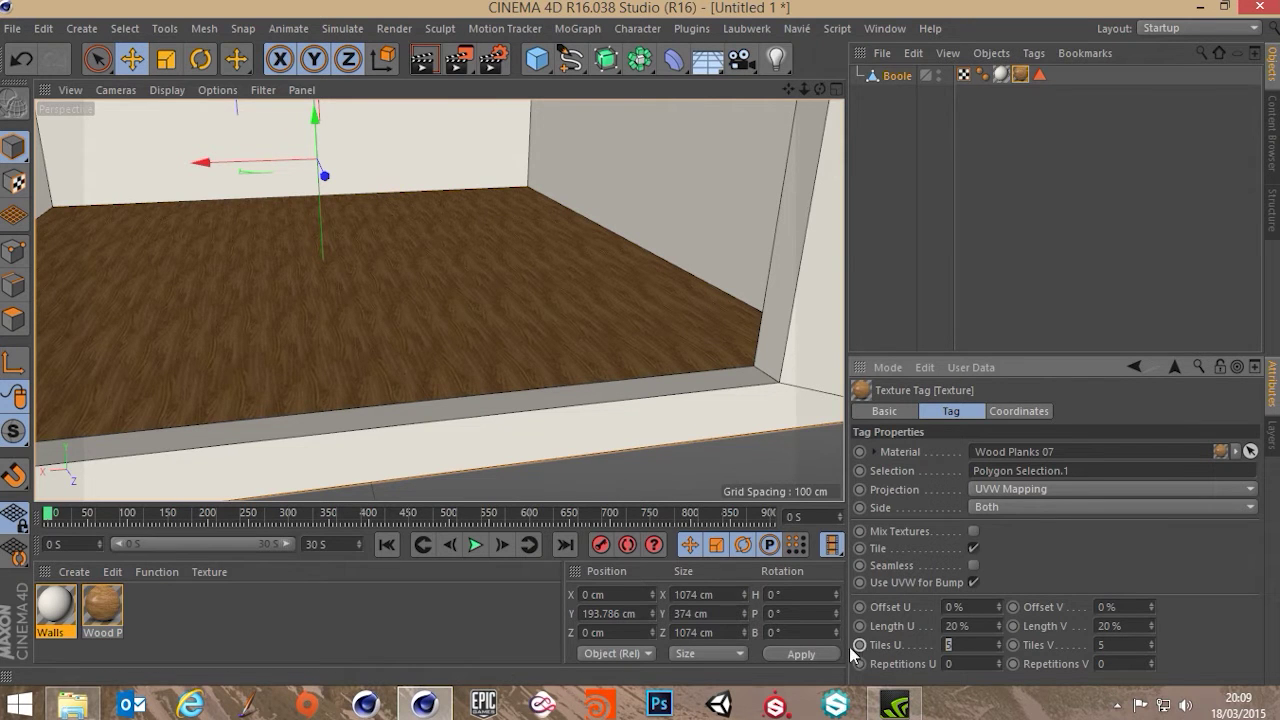
Step: Render a preview of the tiled wood floor from inside the room, then view the whole room from outside
scroll(297, 305, up, 3)
alt+drag(512, 386, 731, 371)
alt+drag(415, 262, 417, 437)
click(422, 59)
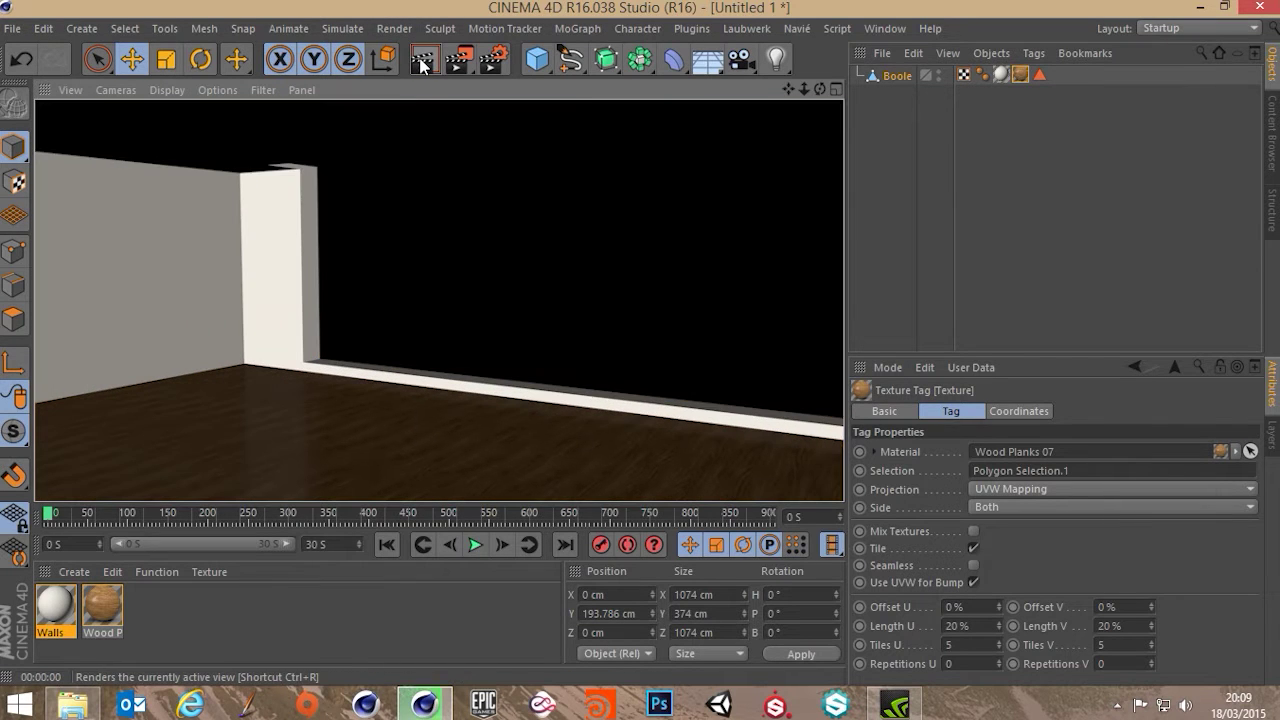
alt+drag(433, 218, 478, 256)
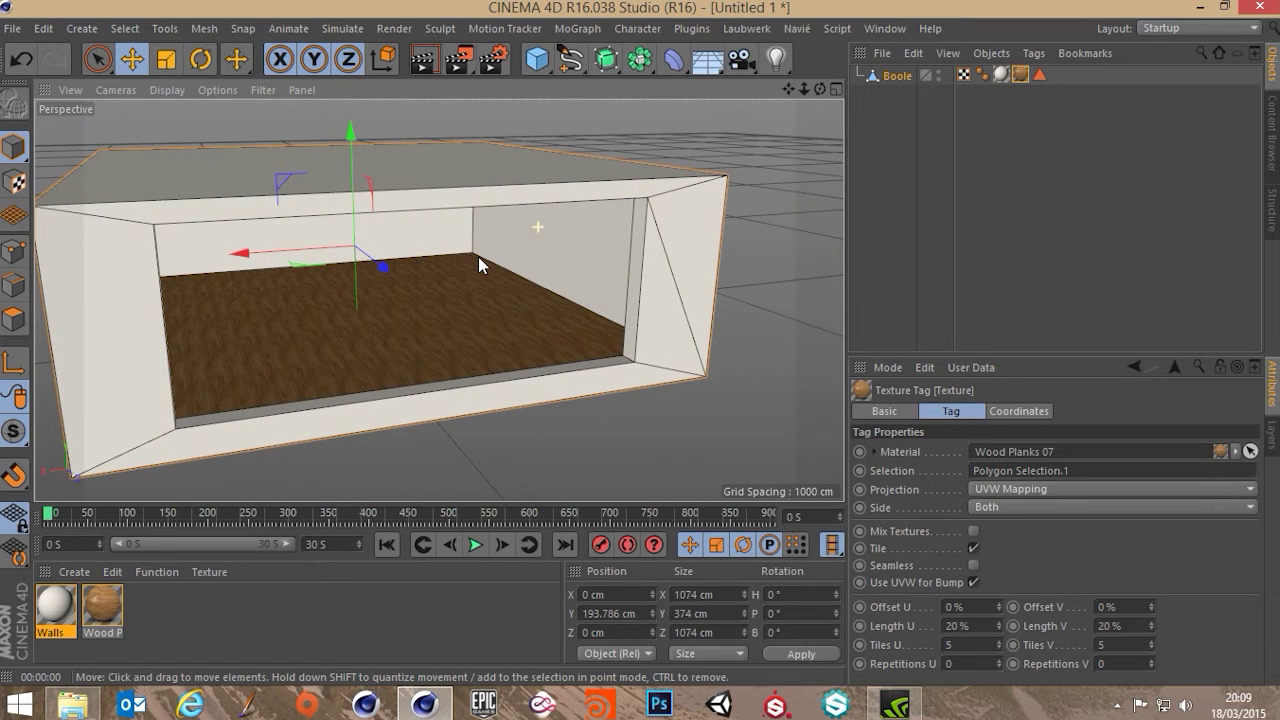
Step: Rename the Boole object as Room and turn off its visibility in the editor
double_click(898, 76)
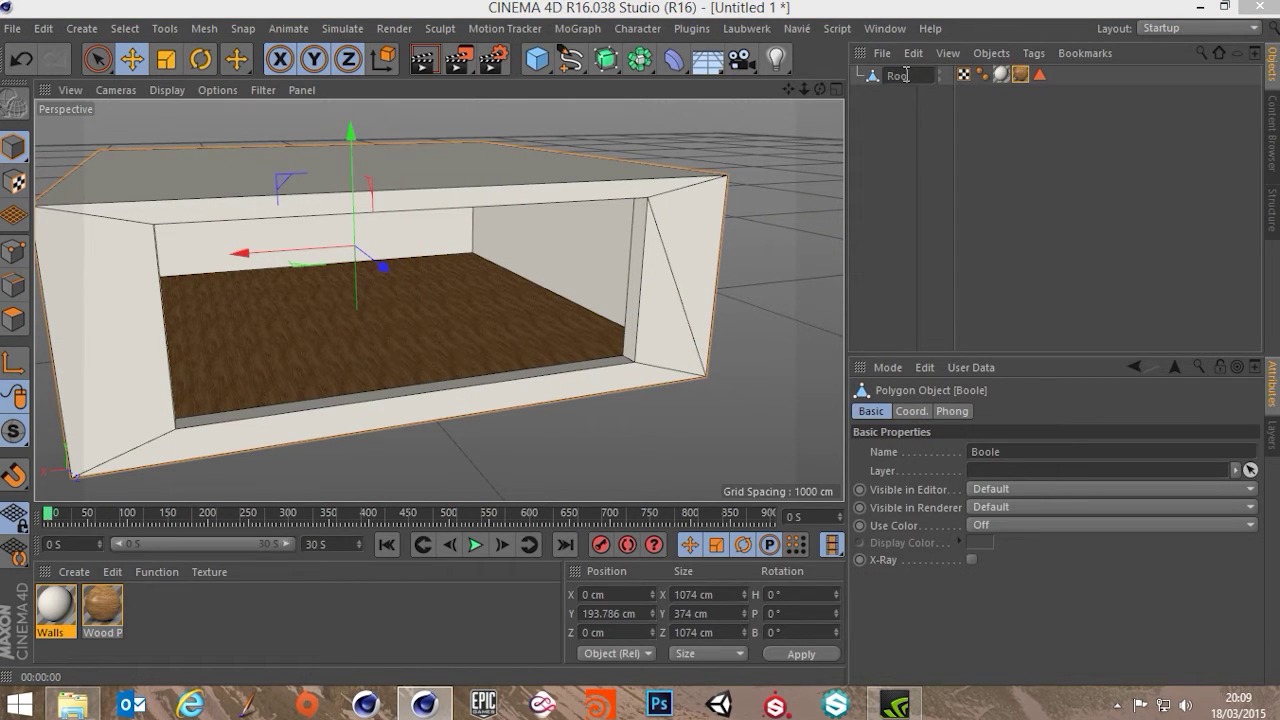
key(Return)
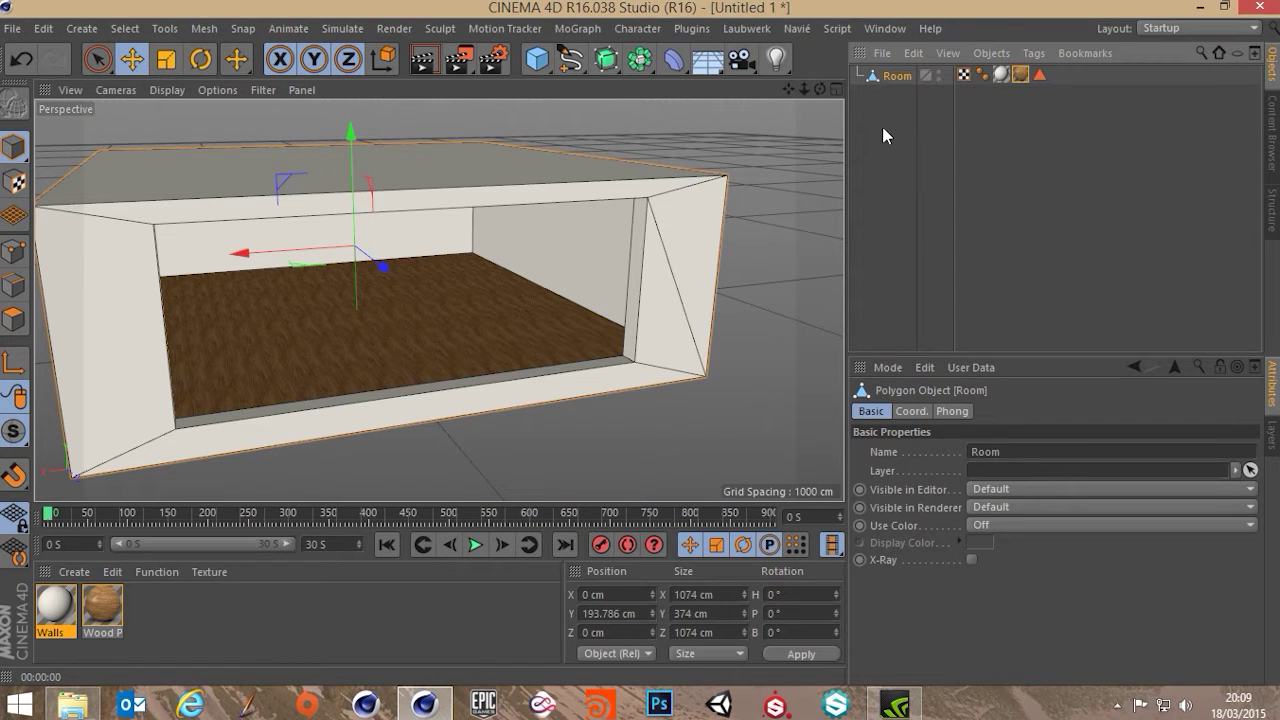
click(941, 74)
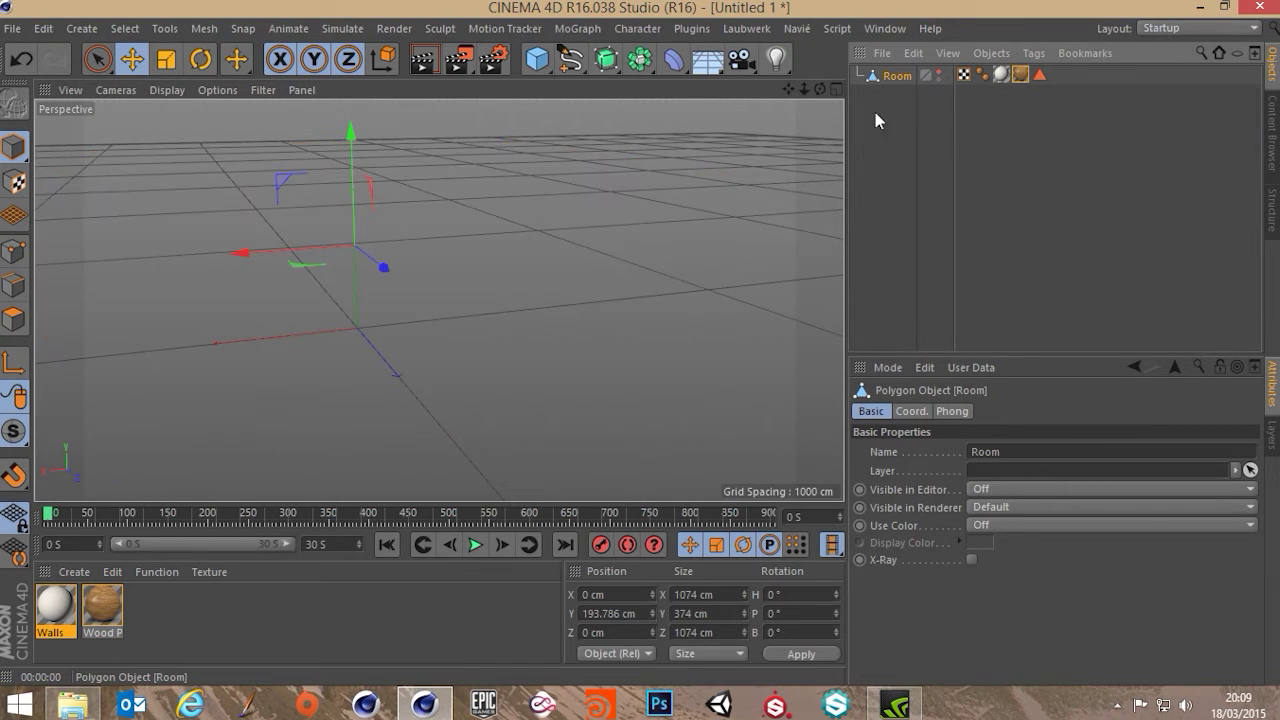
Step: In the Top view, draw a two-point linear spline from about X -448, Z 143 cm to X 432, Z 168 cm
middle_click(433, 284)
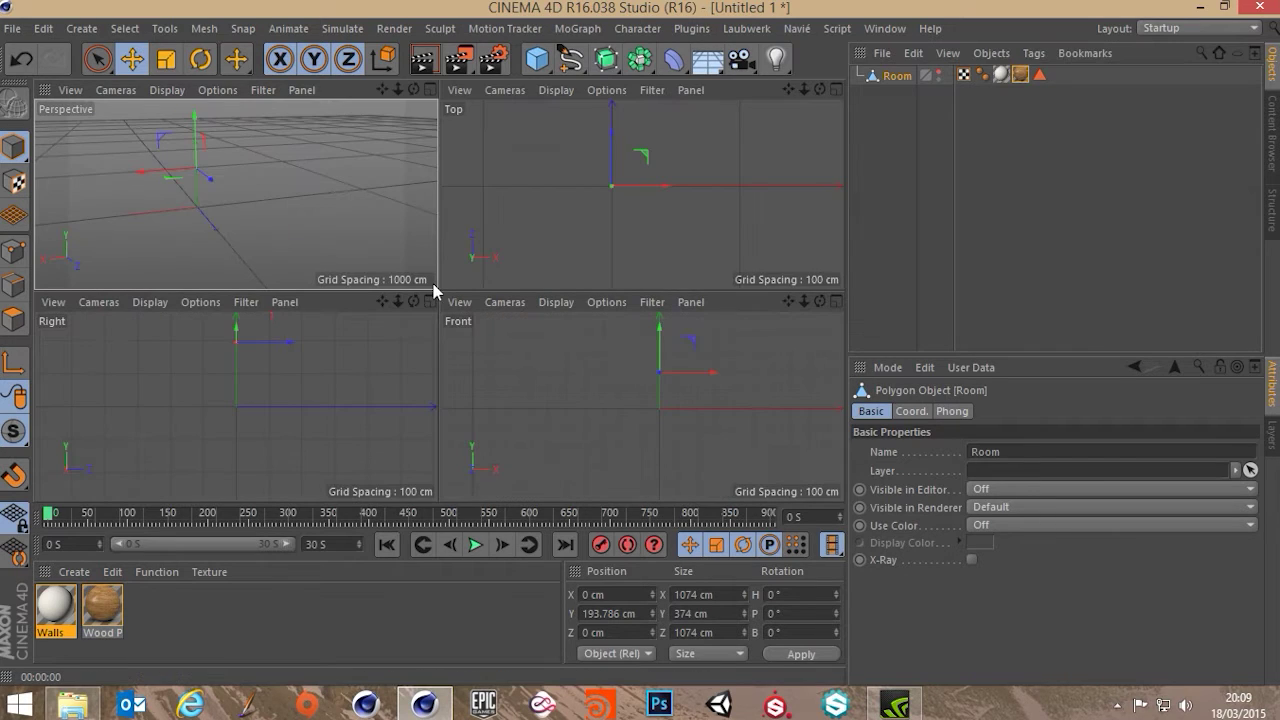
middle_click(630, 222)
click(929, 196)
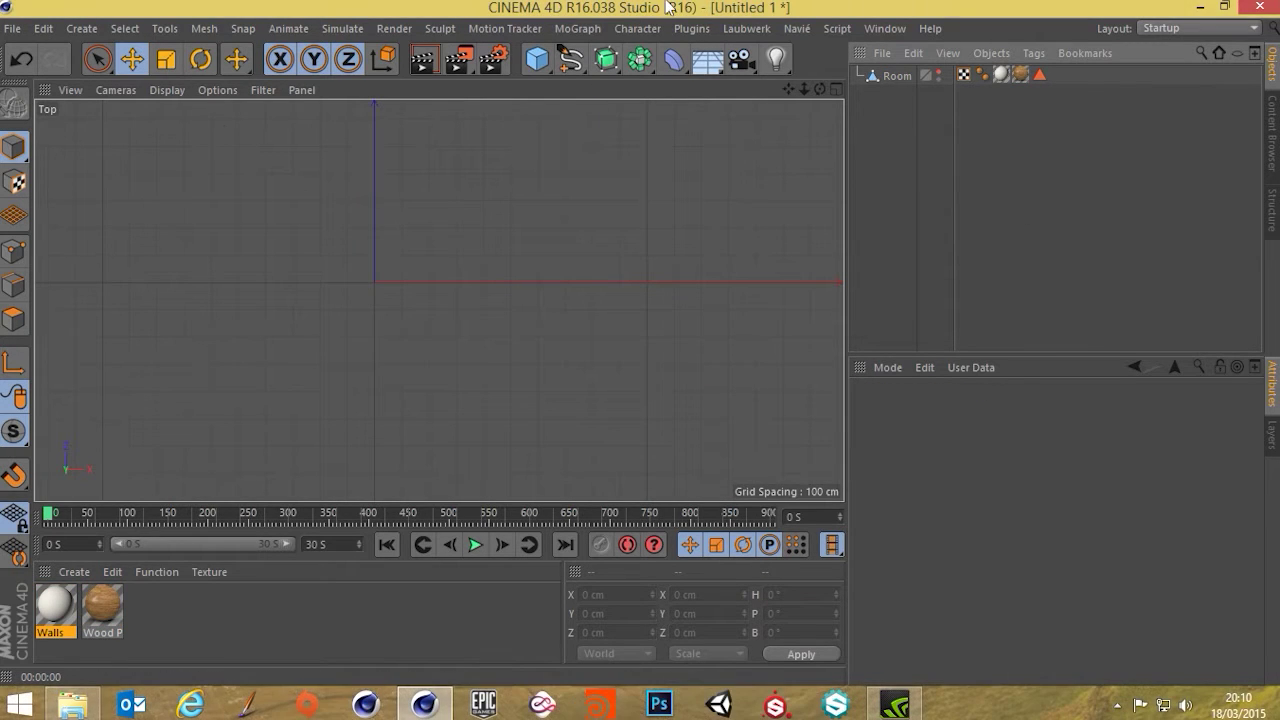
click(567, 66)
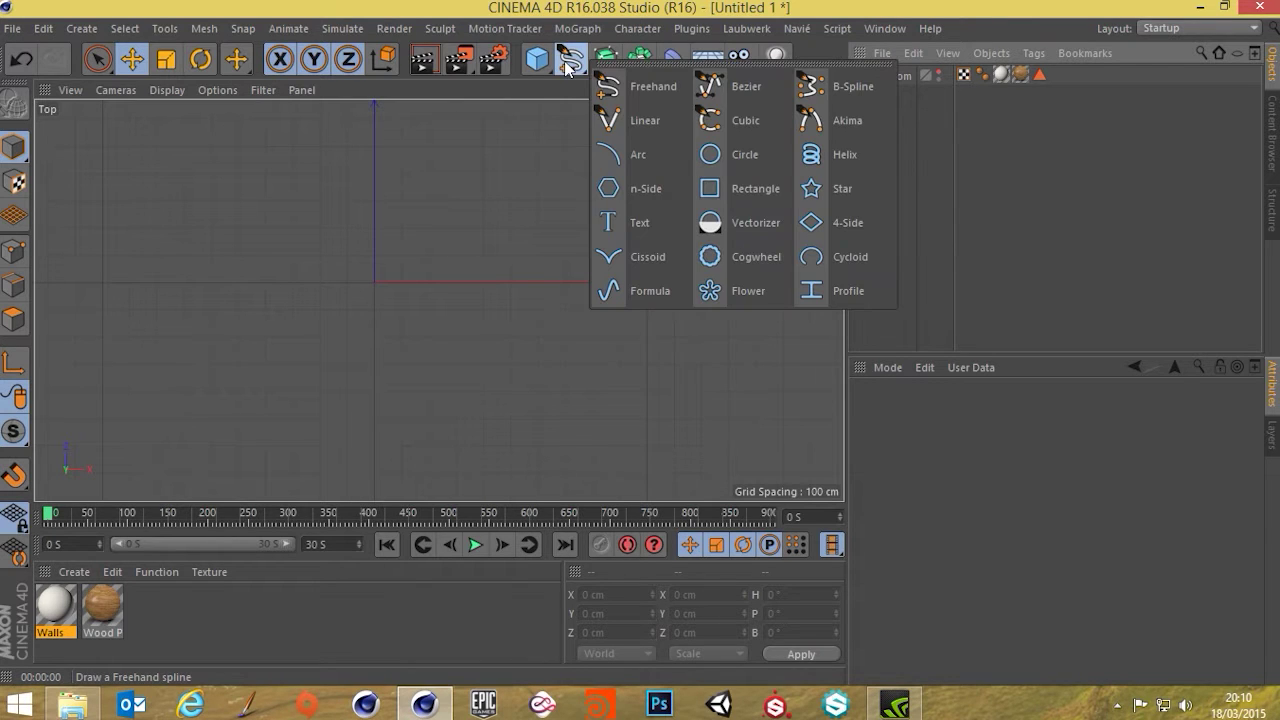
click(637, 129)
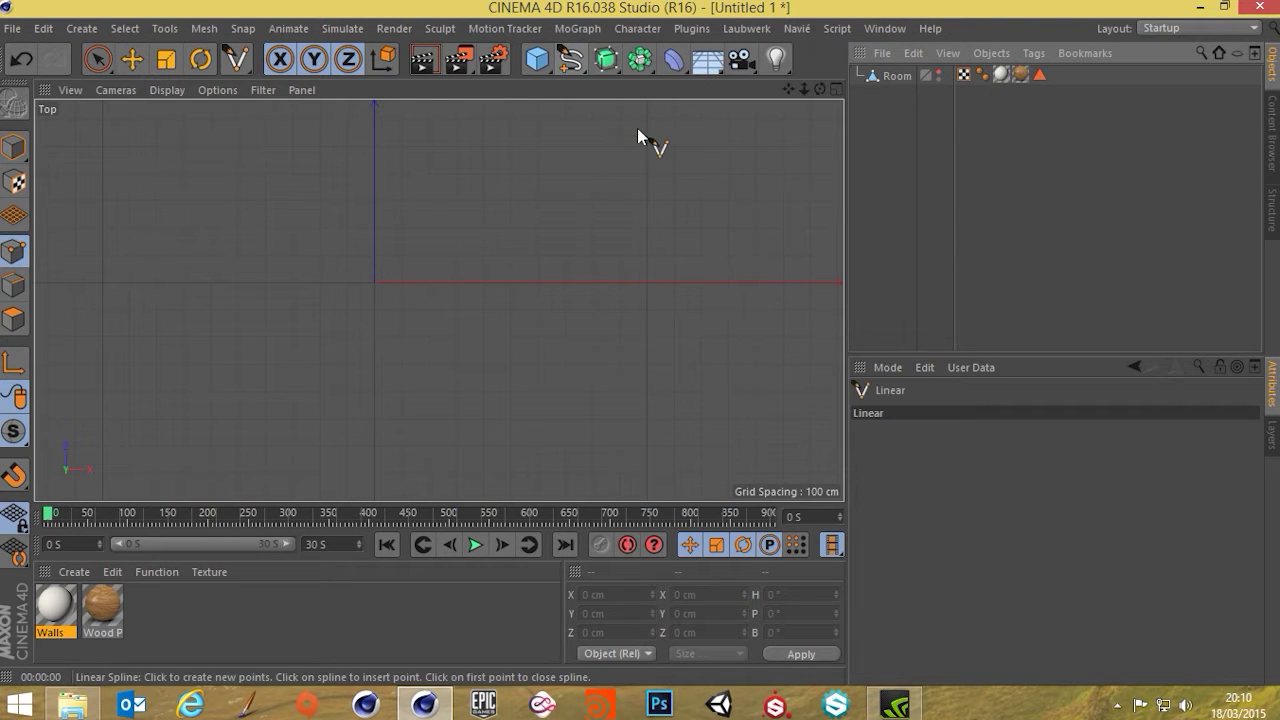
click(253, 244)
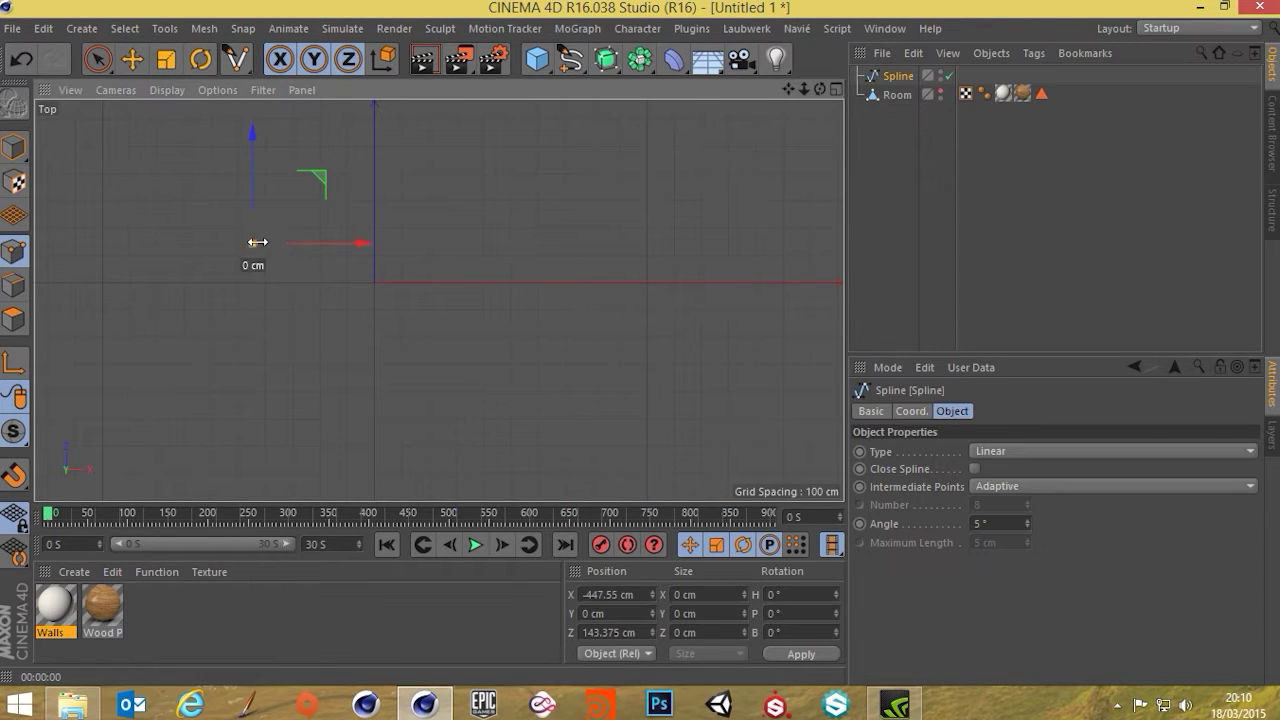
click(491, 237)
alt+middle_drag(425, 255, 558, 268)
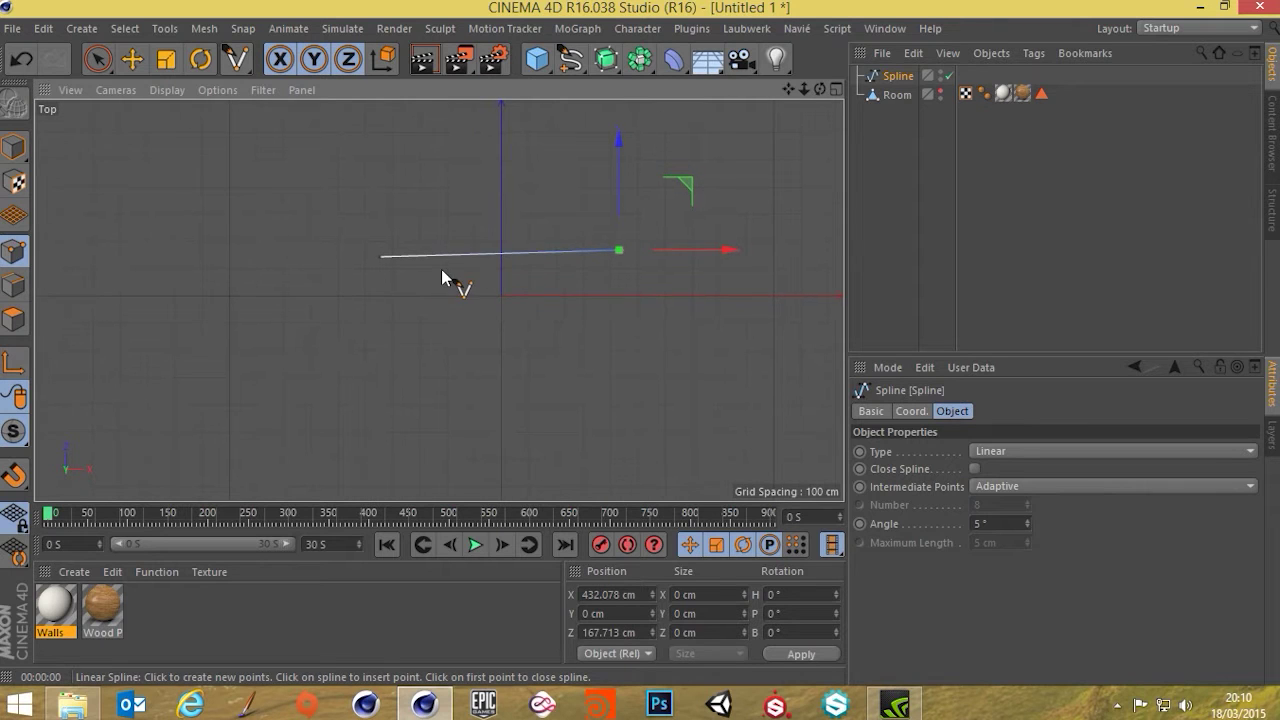
alt+right_drag(441, 270, 584, 287)
alt+middle_drag(584, 287, 557, 293)
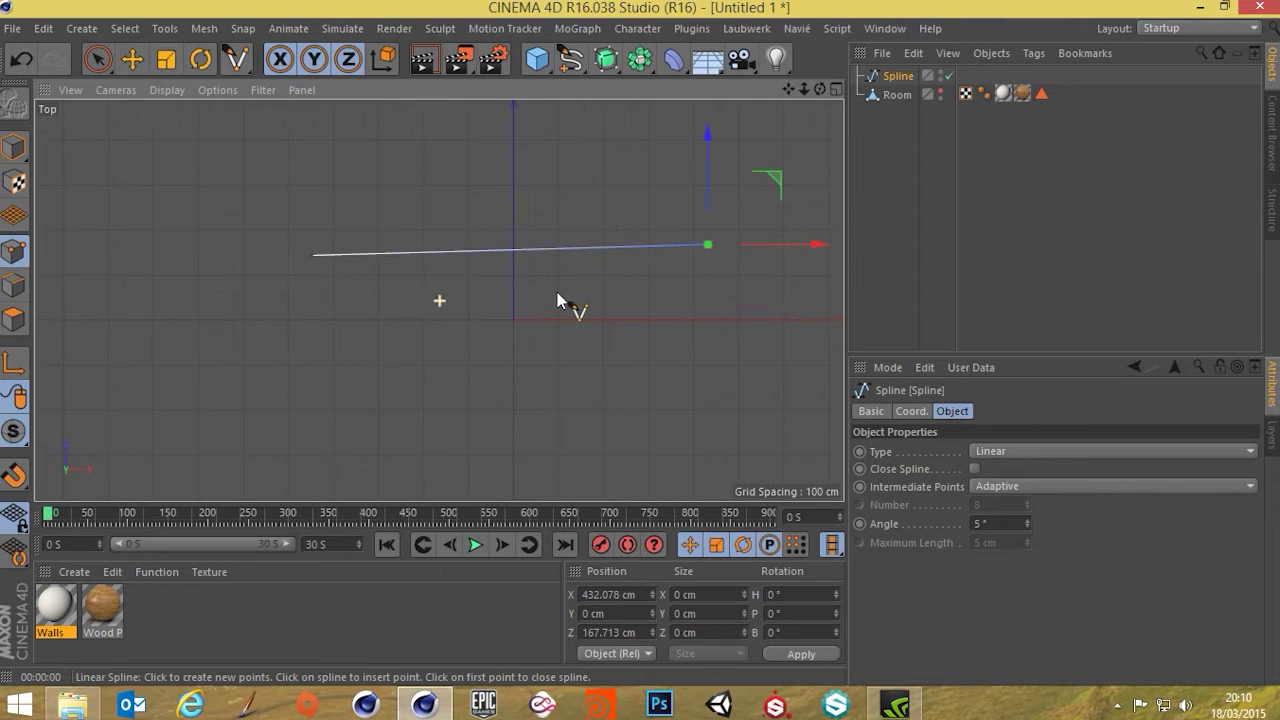
Step: Set the Z position of both spline end points to 0 cm
click(97, 59)
click(305, 259)
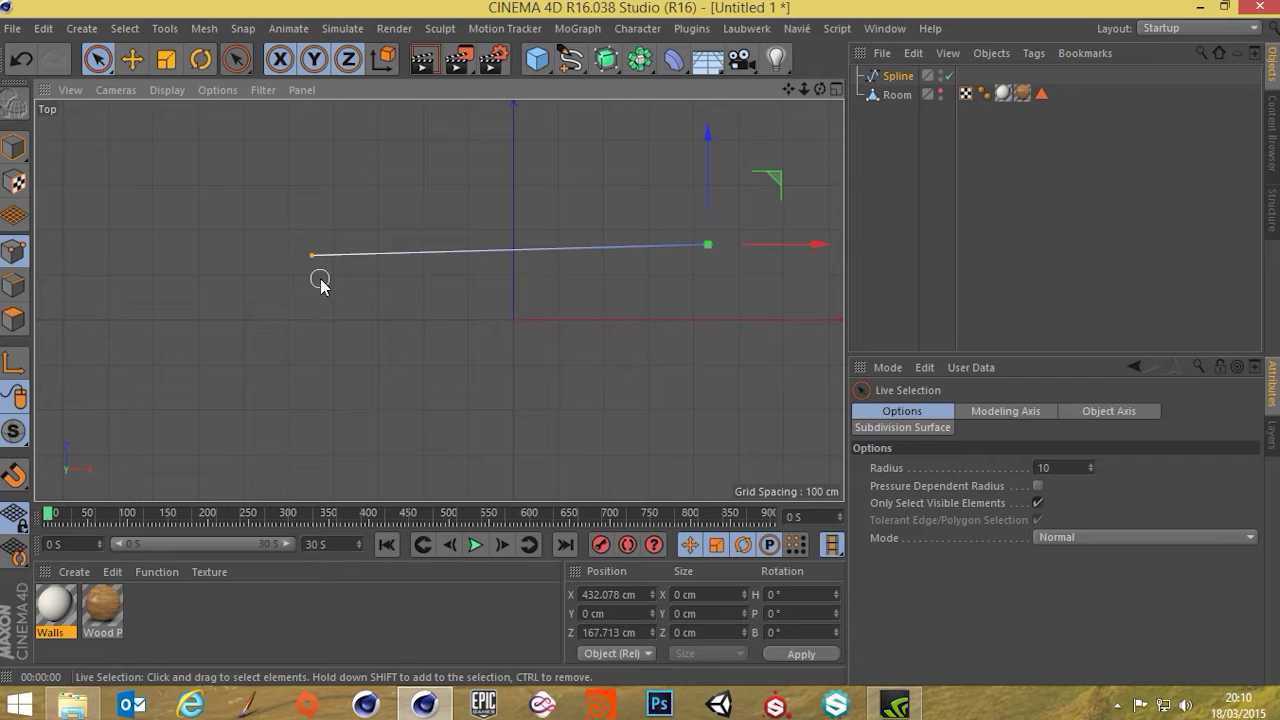
click(636, 632)
text(0)
key(Return)
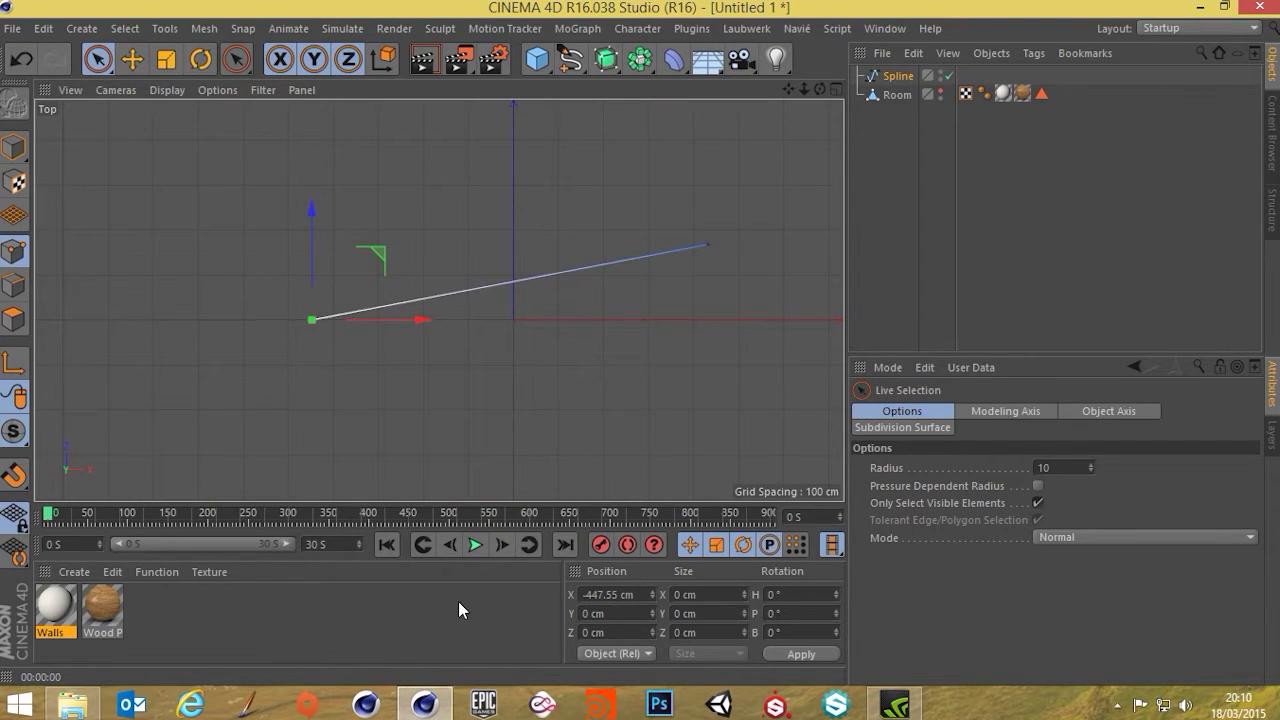
click(730, 289)
click(709, 246)
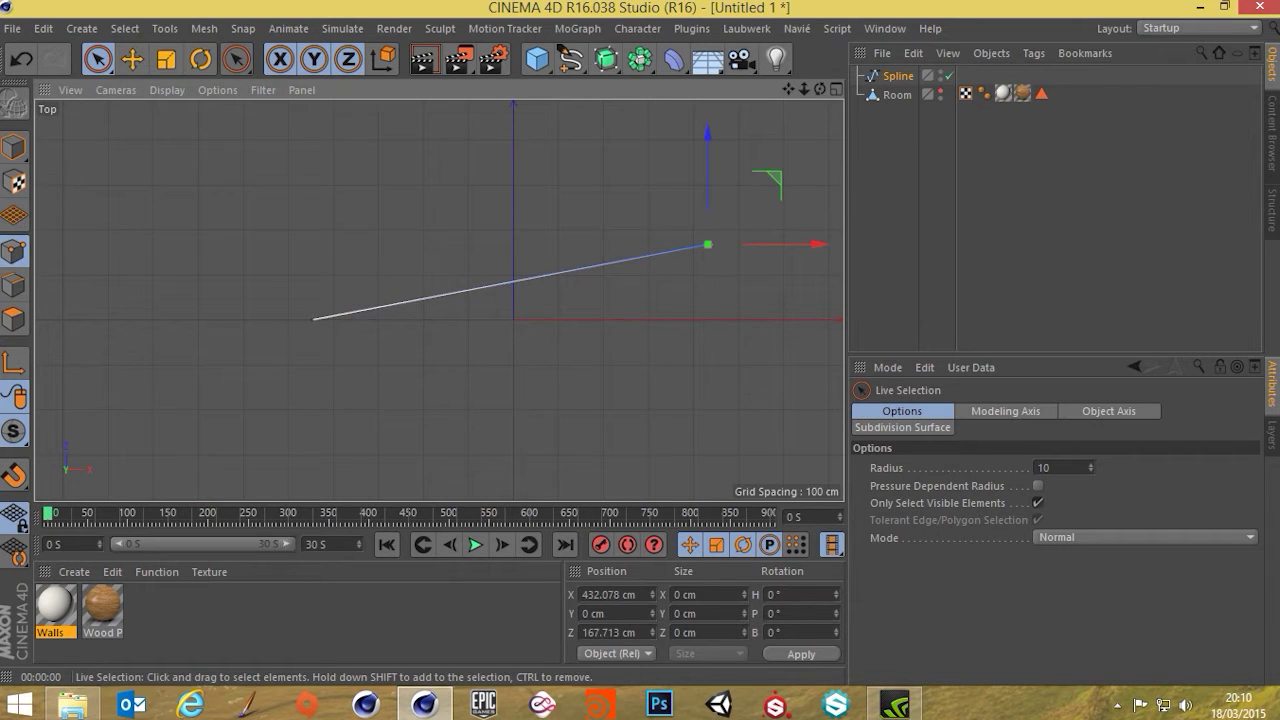
drag(639, 631, 510, 627)
text(0)
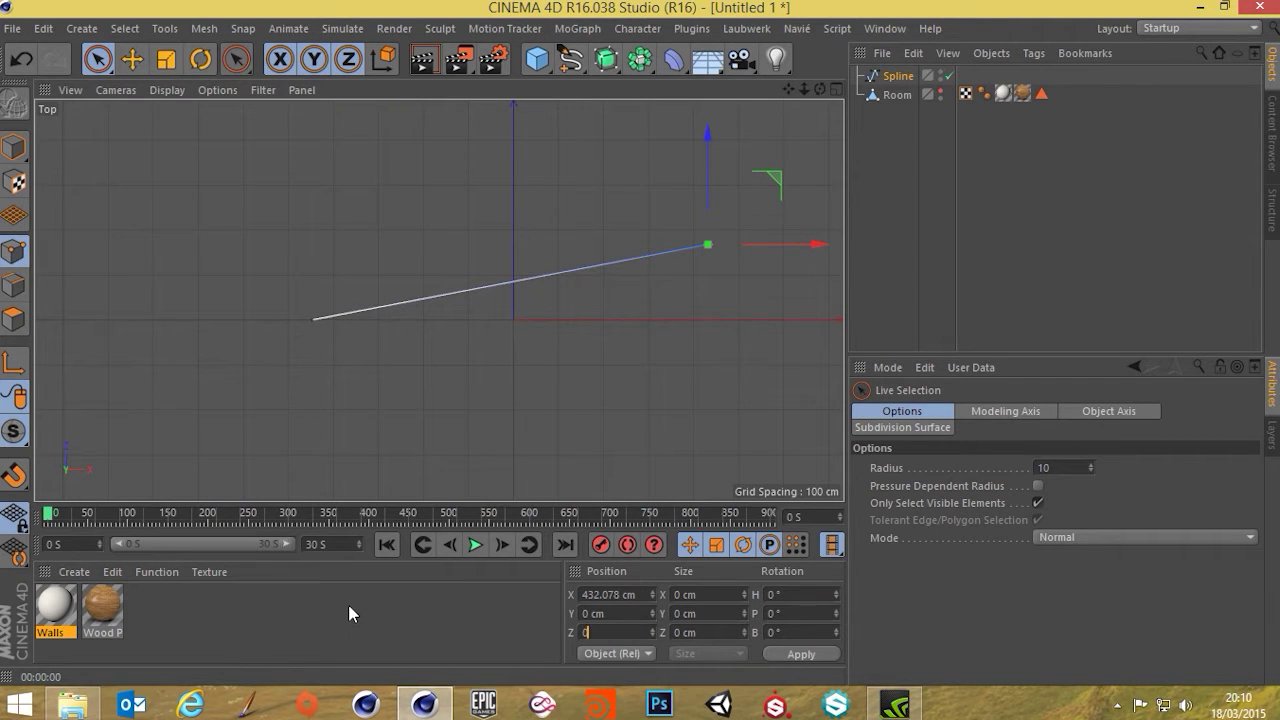
key(Return)
click(741, 385)
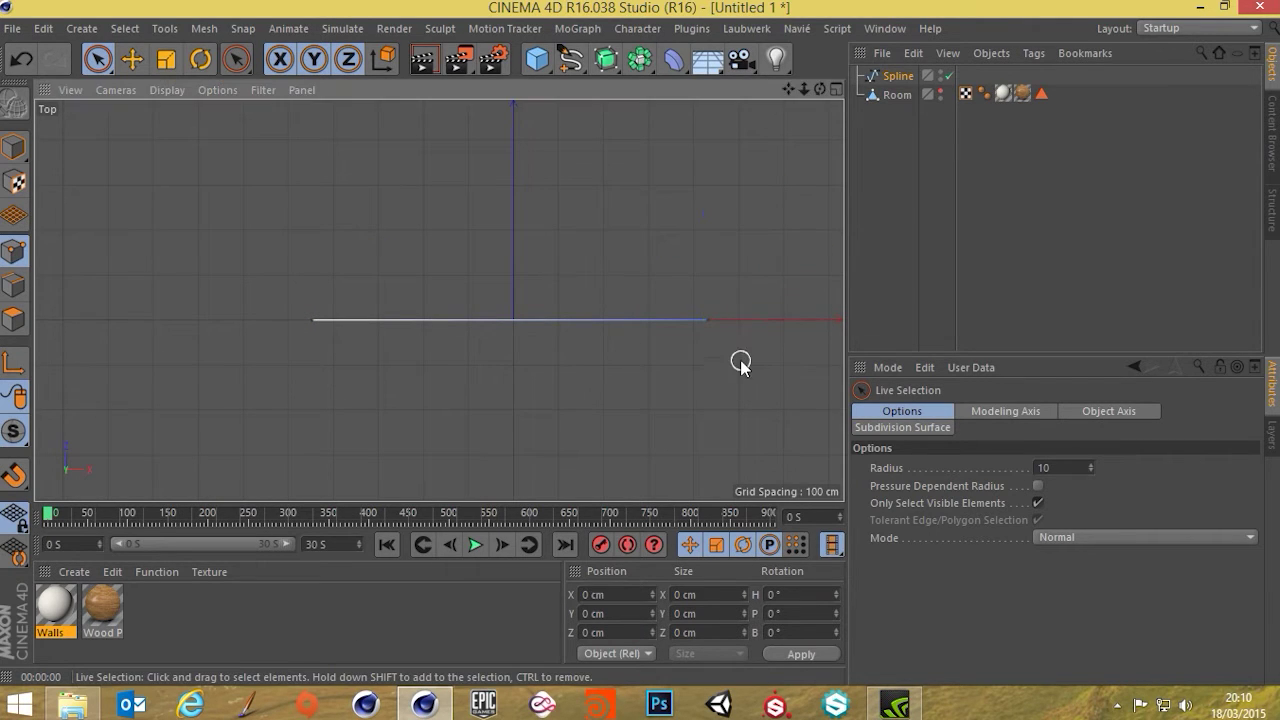
Step: Select both end points of the spline and subdivide it with 10 subdivisions
click(701, 320)
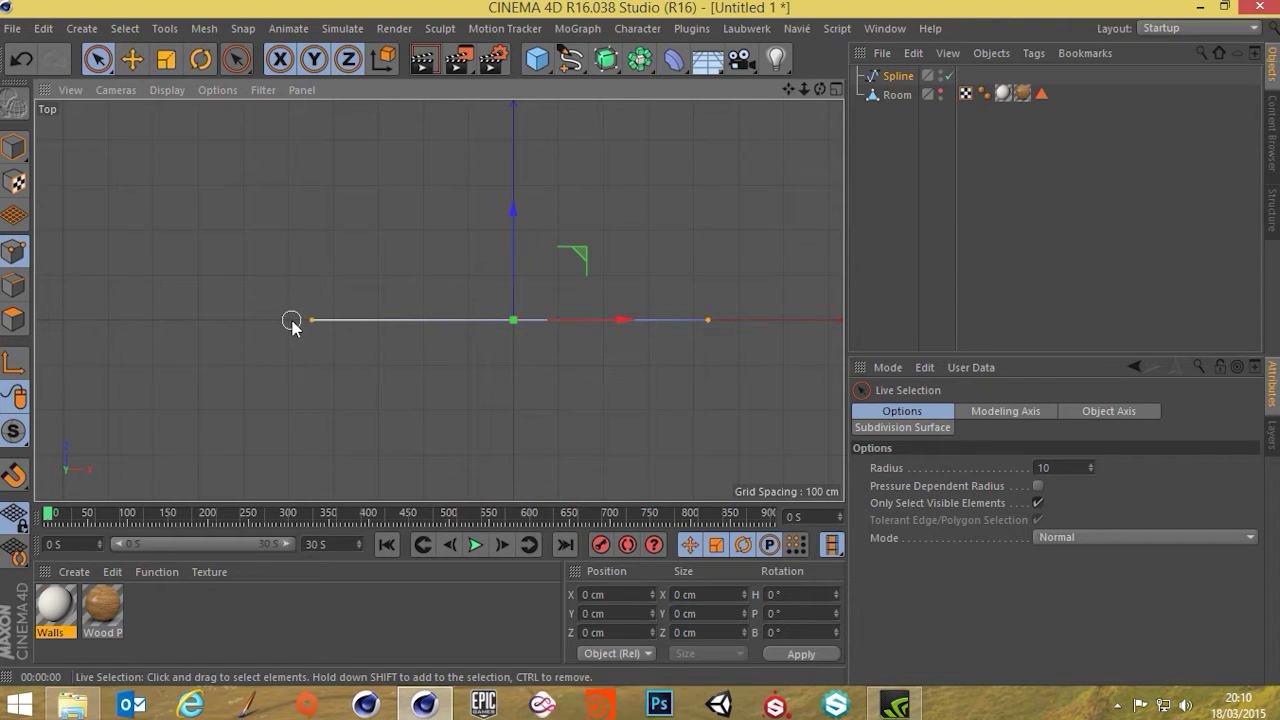
drag(291, 320, 298, 320)
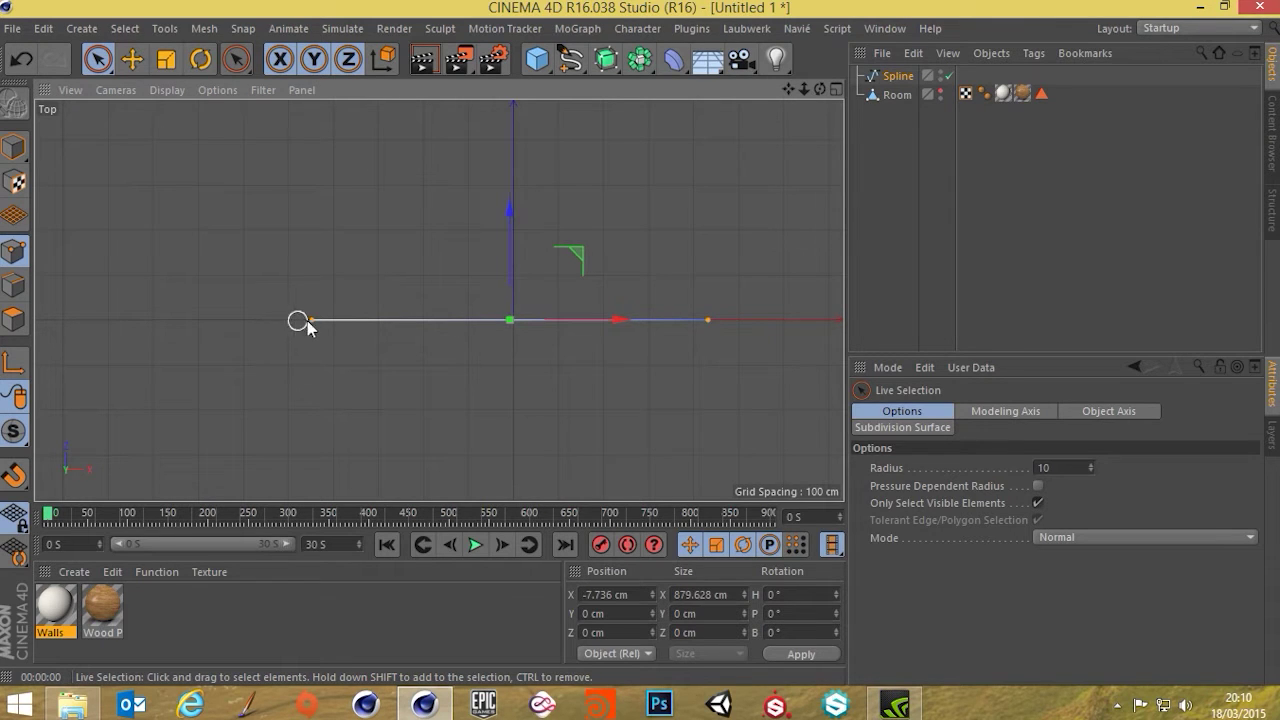
right_click(709, 168)
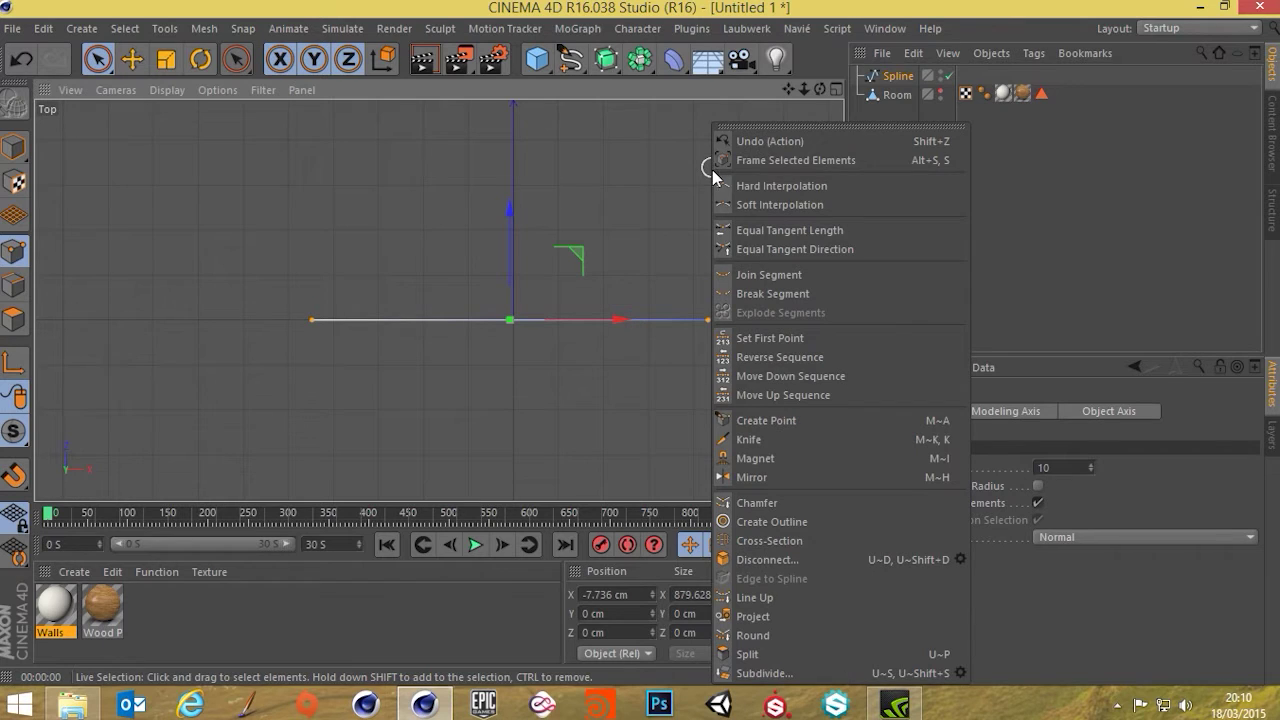
click(960, 674)
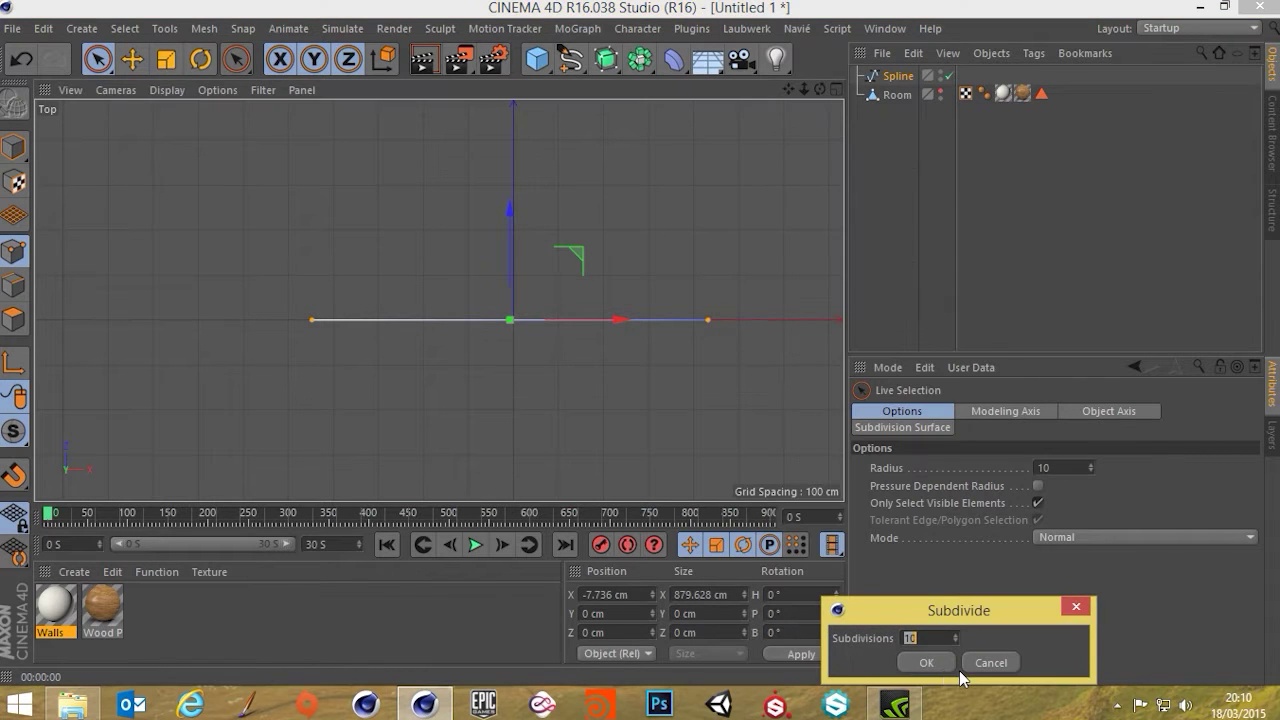
click(925, 663)
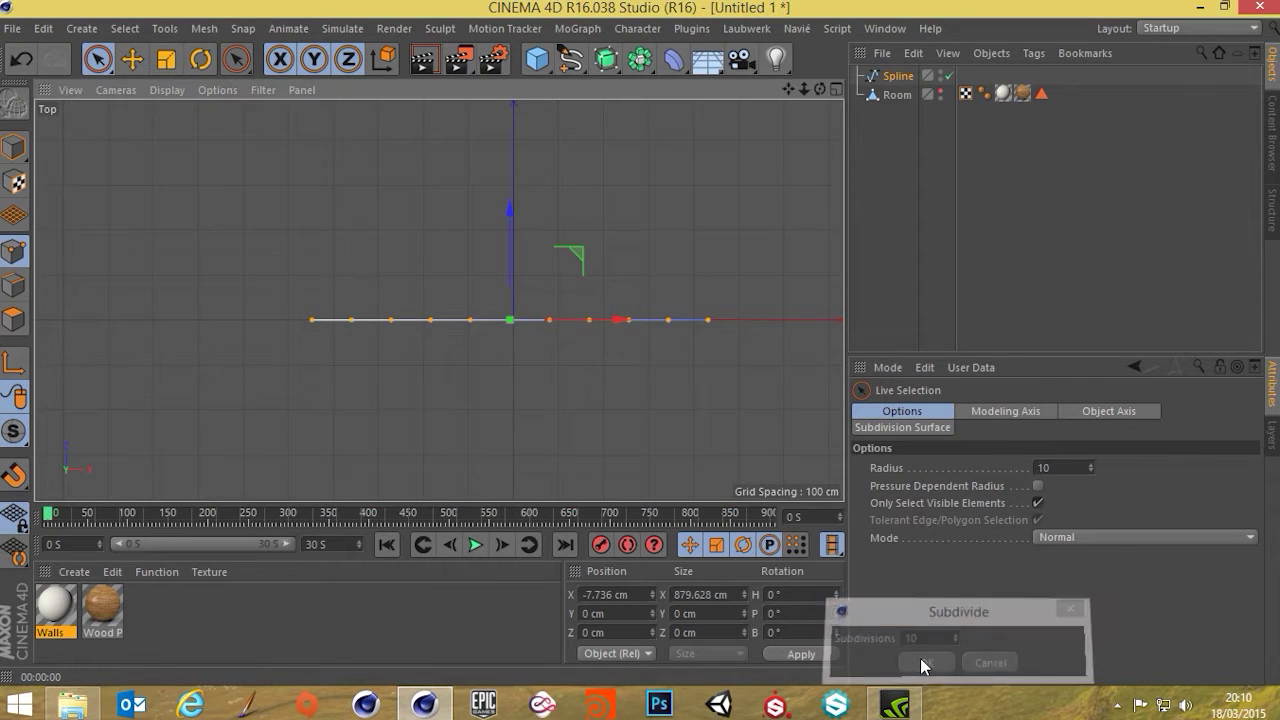
Step: Move every other spline point, starting with the first, about 69 cm along Z to form a zigzag, and return to model mode
click(313, 320)
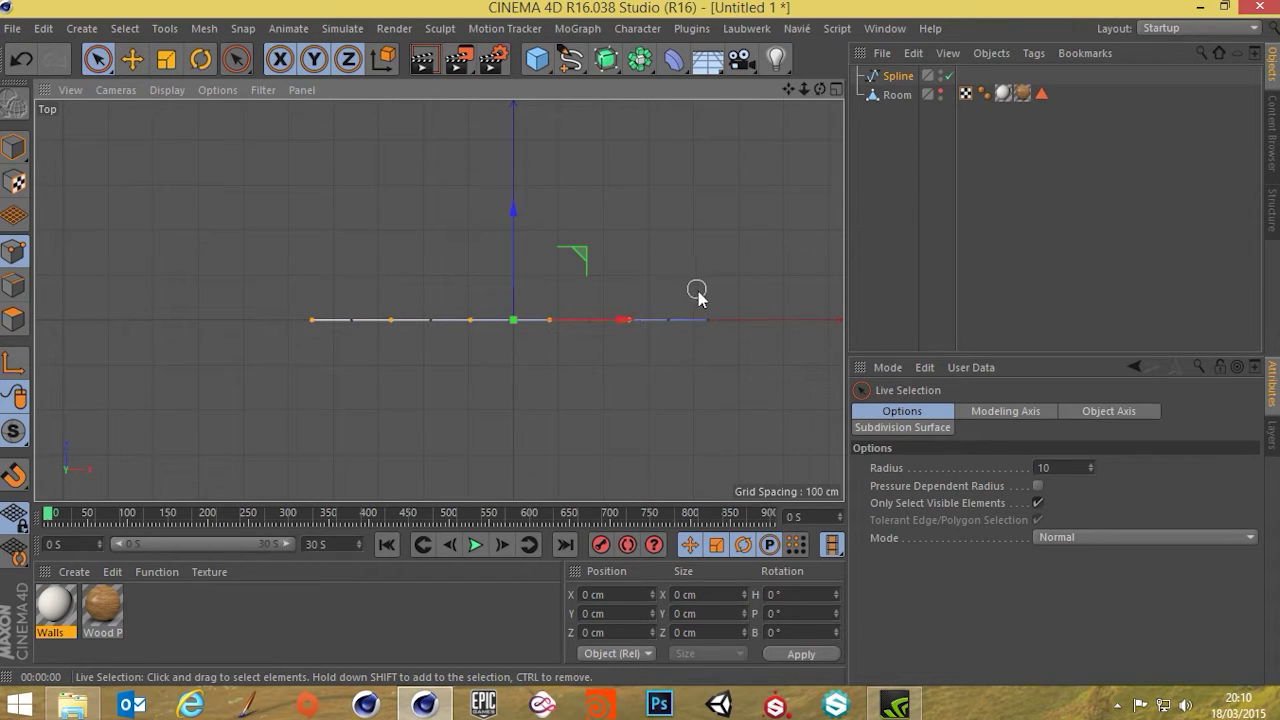
drag(511, 214, 511, 202)
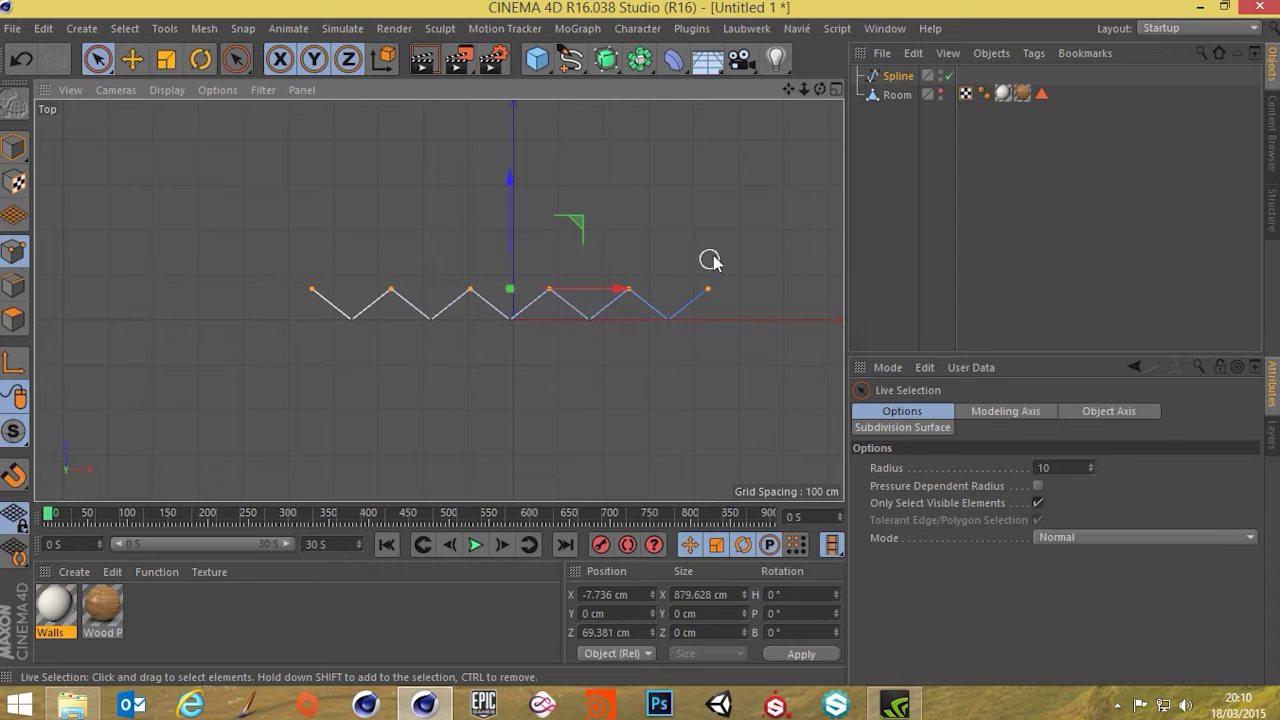
click(14, 147)
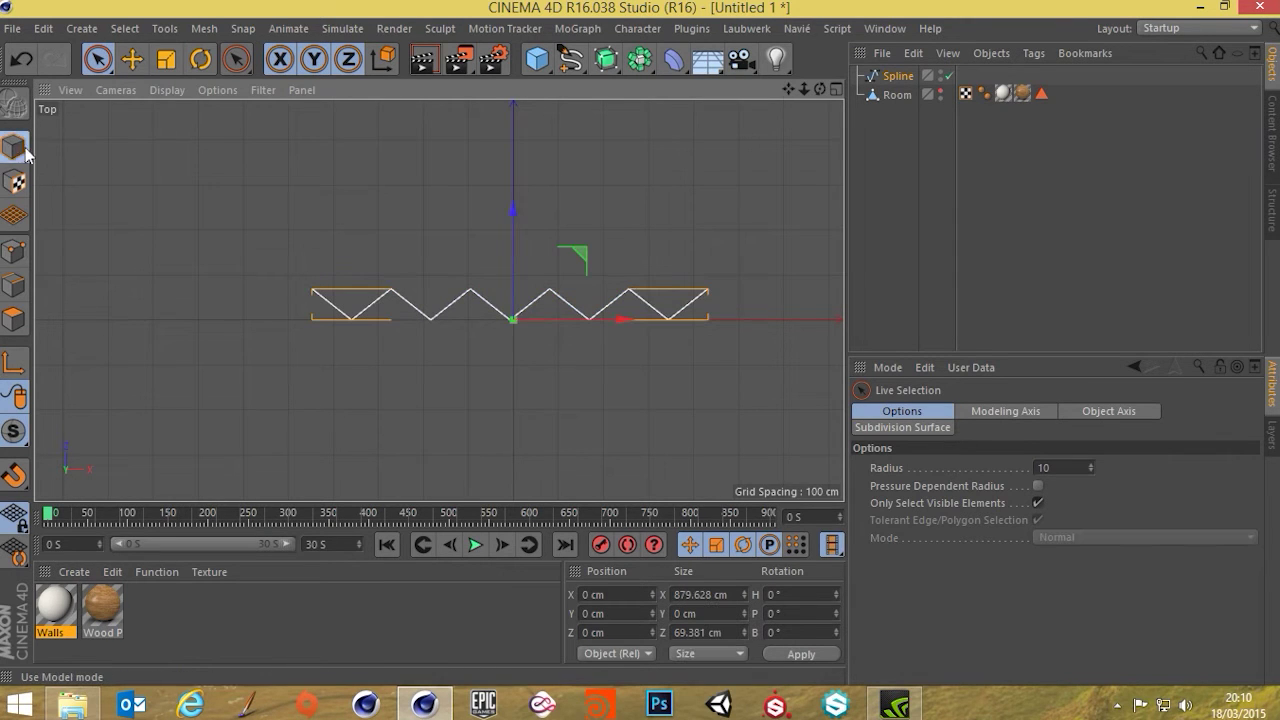
Step: Return to the Perspective view and look at the zigzag spline from a higher angle
middle_click(557, 337)
middle_click(301, 200)
alt+drag(474, 283, 505, 110)
scroll(526, 331, down, 4)
alt+middle_drag(526, 331, 466, 428)
drag(455, 290, 448, 130)
key(ctrl+z)
key(ctrl+z)
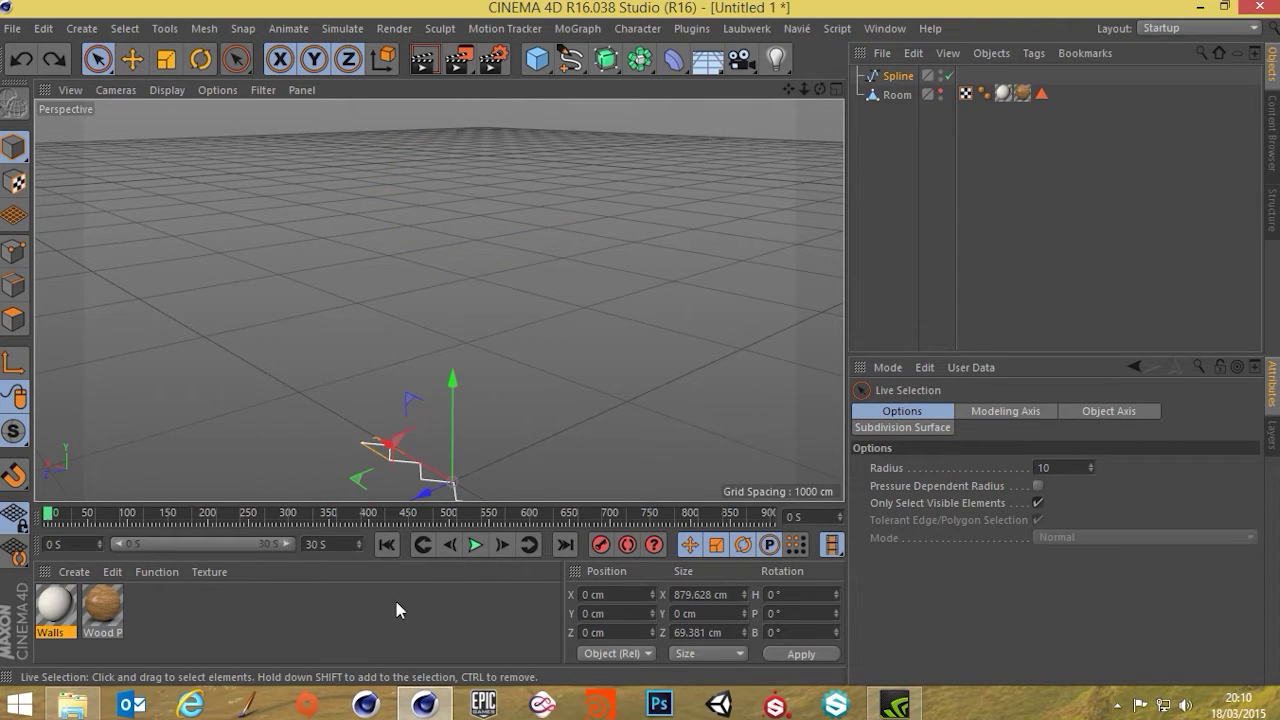
Step: Add an Extrude generator, make the zigzag spline its child, and select the Extrude object
alt+middle_drag(389, 448, 380, 314)
click(899, 80)
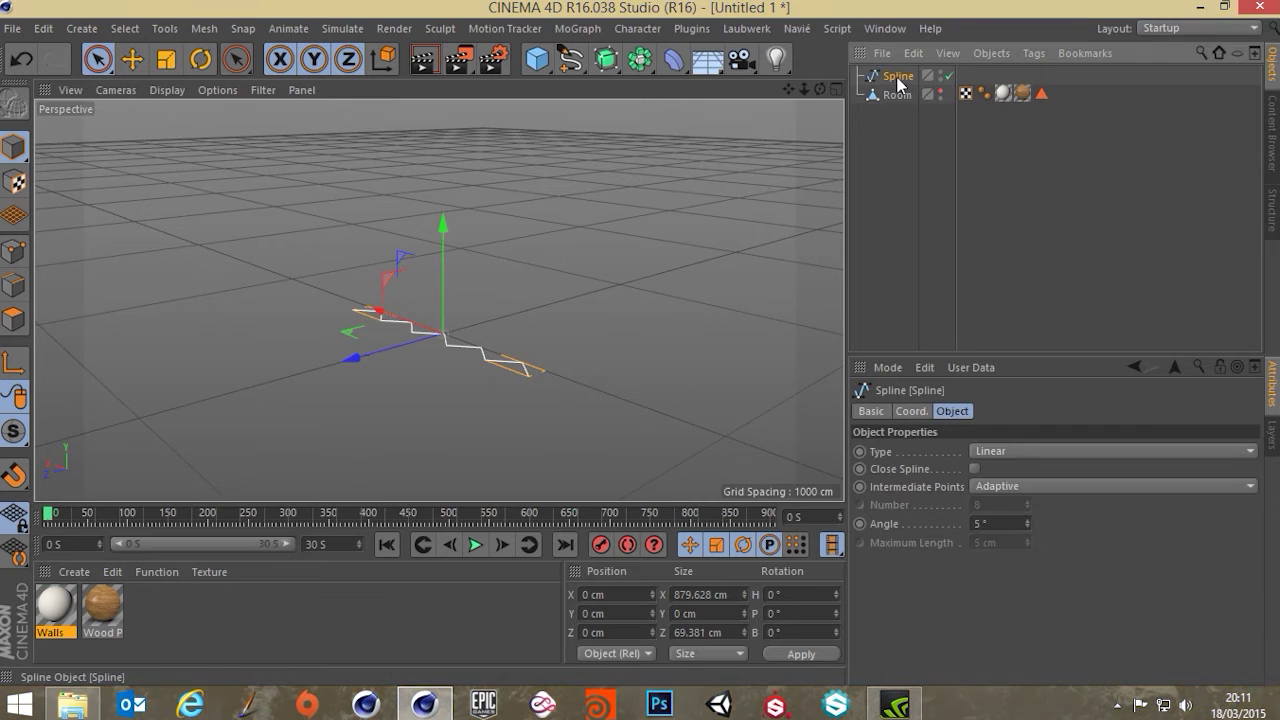
click(633, 63)
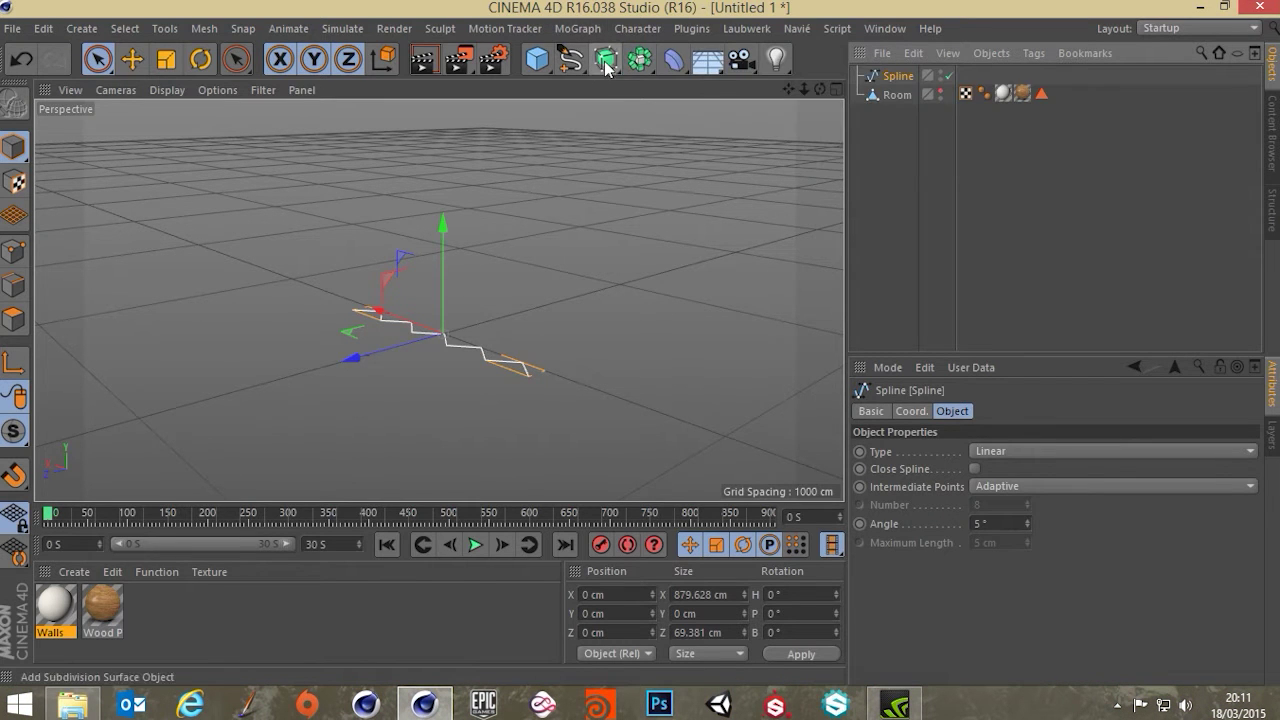
click(607, 63)
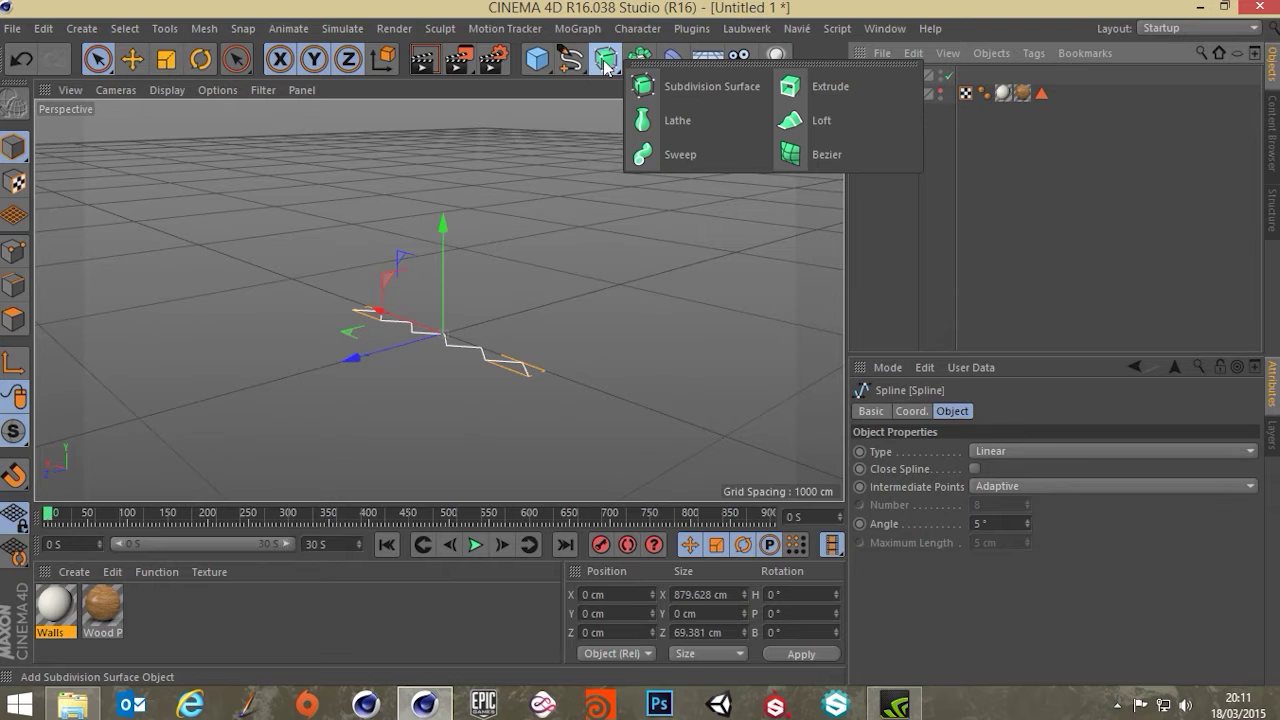
click(805, 90)
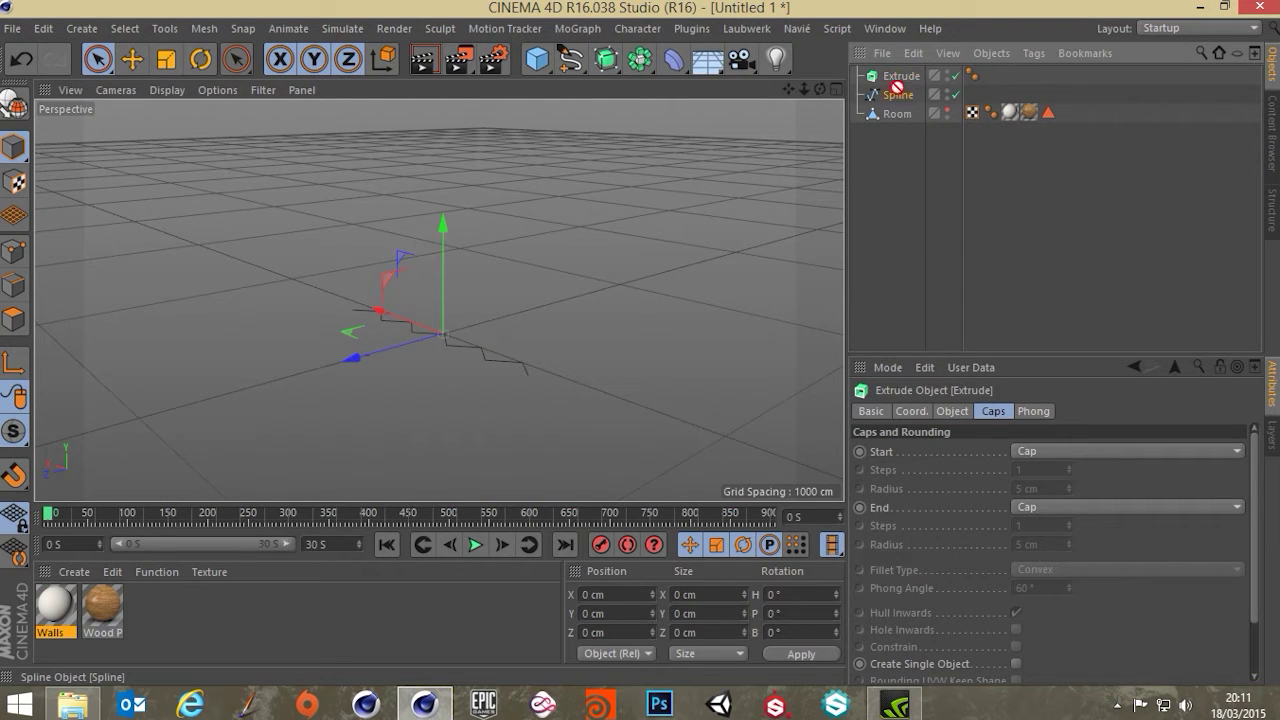
drag(901, 77, 900, 80)
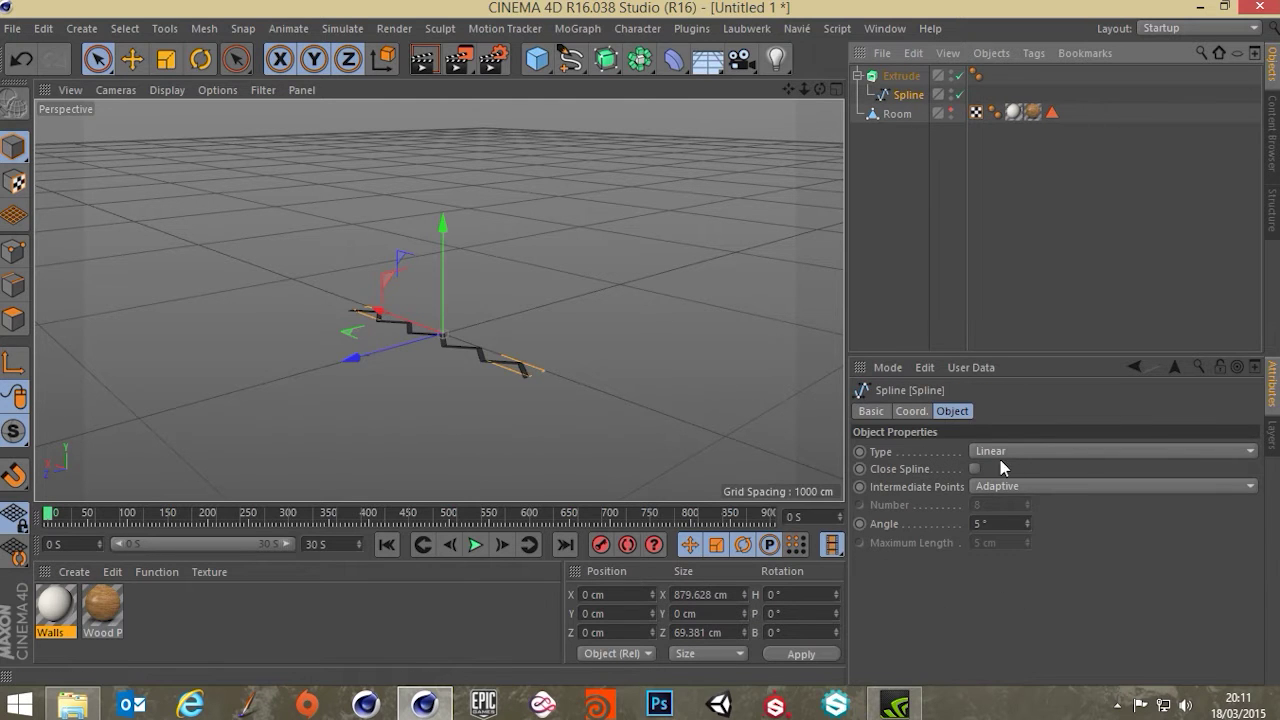
click(897, 80)
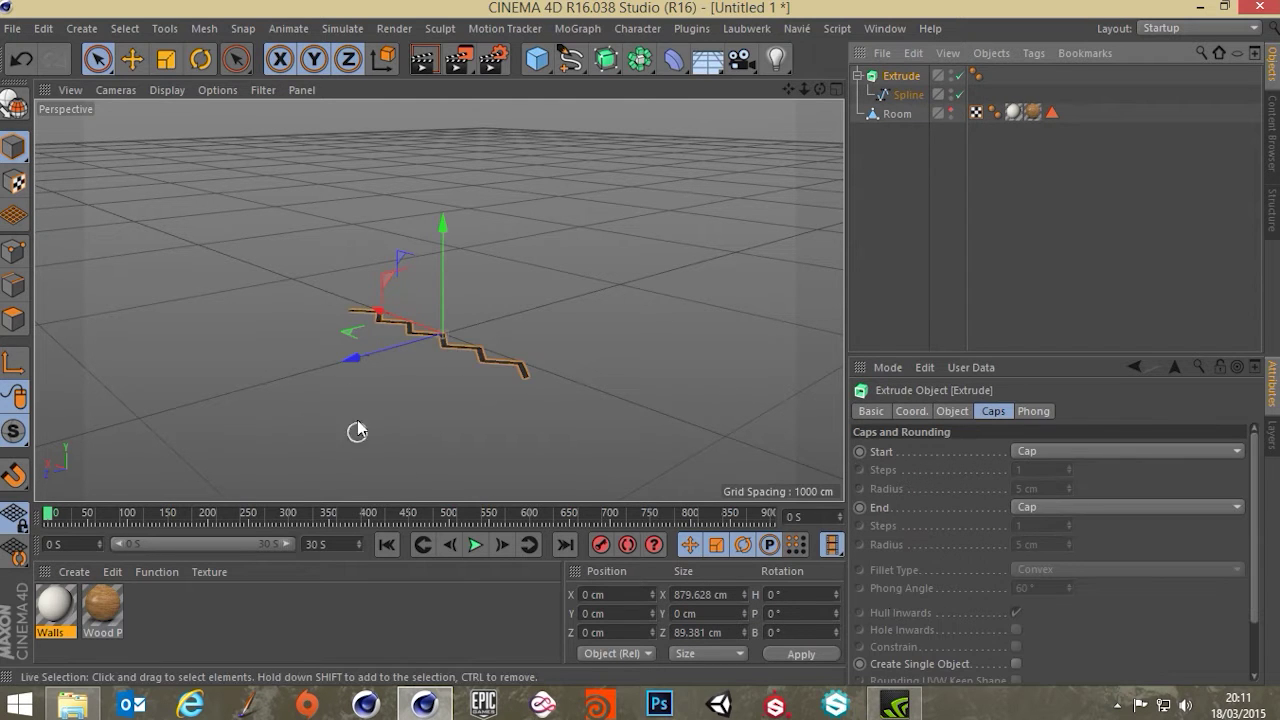
scroll(434, 351, up, 4)
mouse_move(480, 352)
alt+mouse_down()
mouse_move(363, 400)
mouse_move(461, 390)
mouse_move(472, 370)
alt+mouse_up()
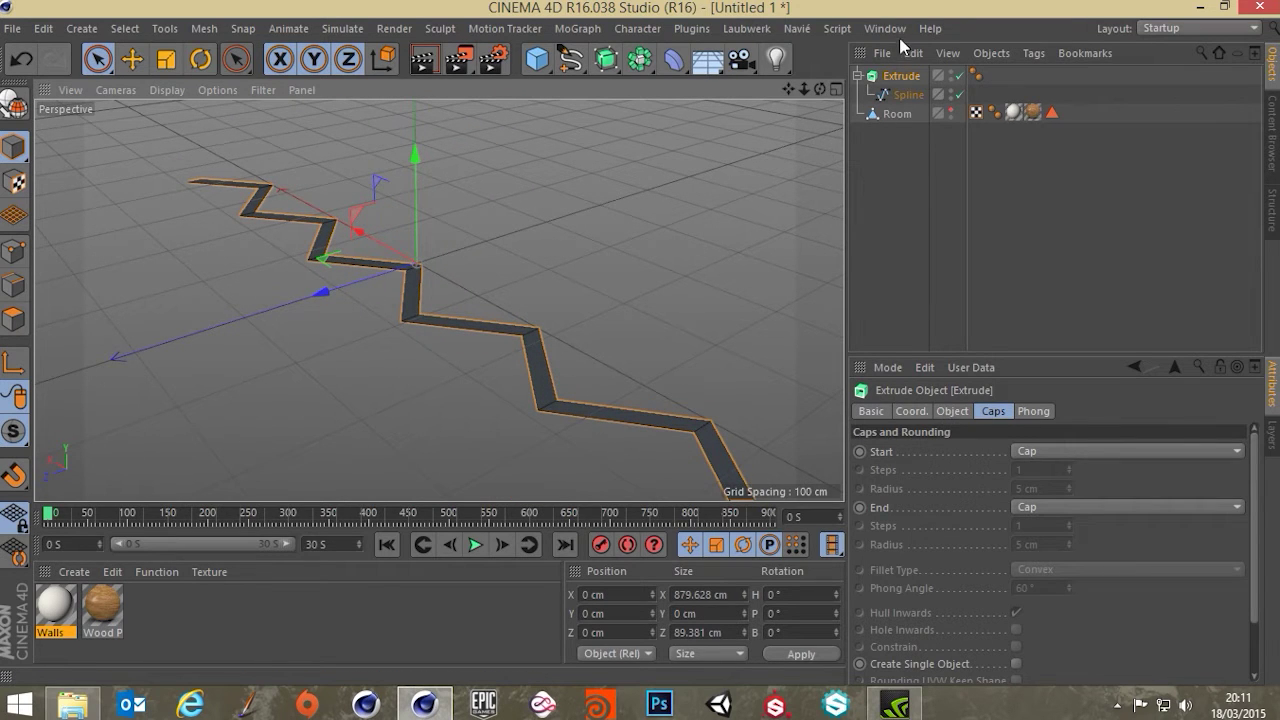
Step: Set the Extrude's movement to 0 cm along Z and 112 cm along Y so the zigzag extrudes vertically
click(952, 411)
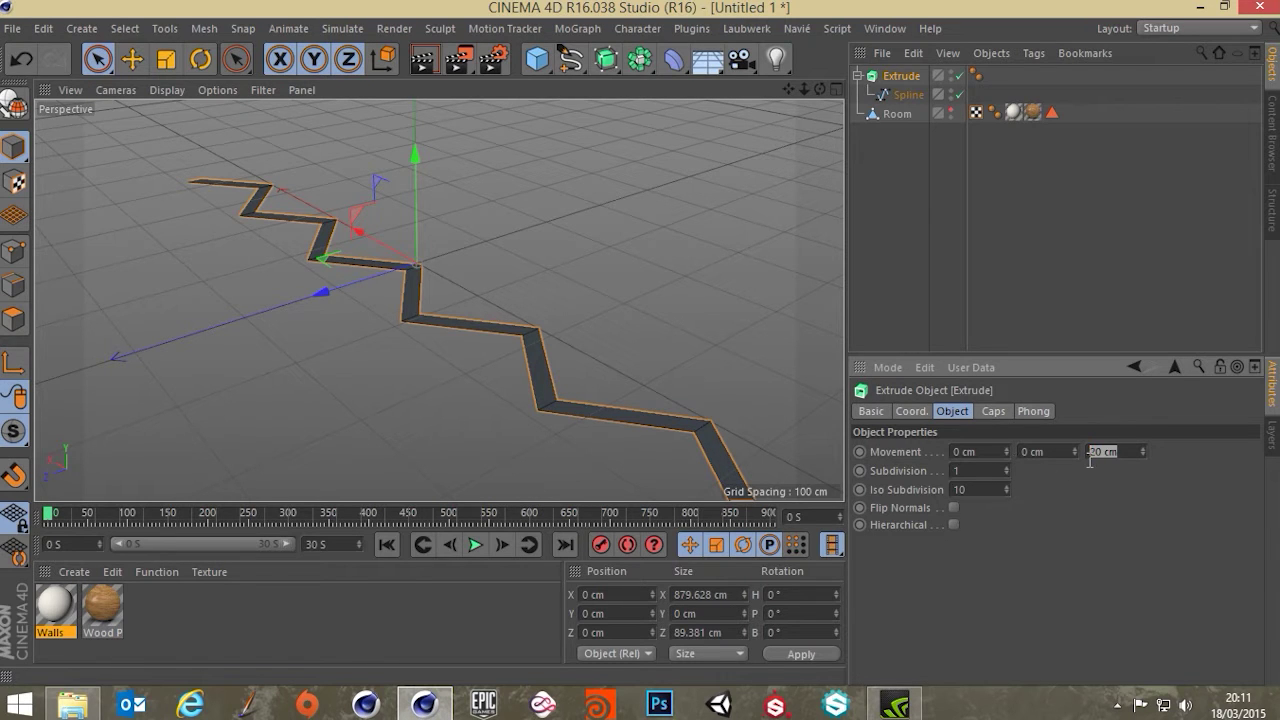
alt+middle_drag(526, 363, 471, 332)
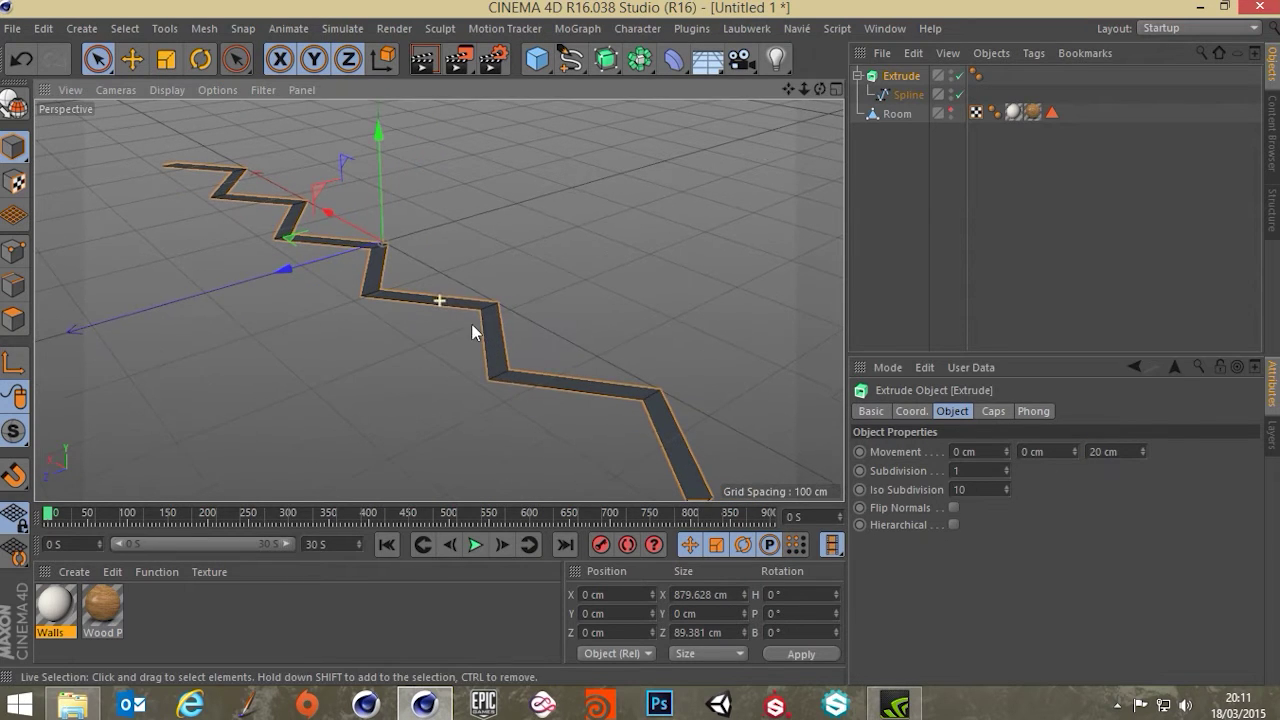
click(978, 451)
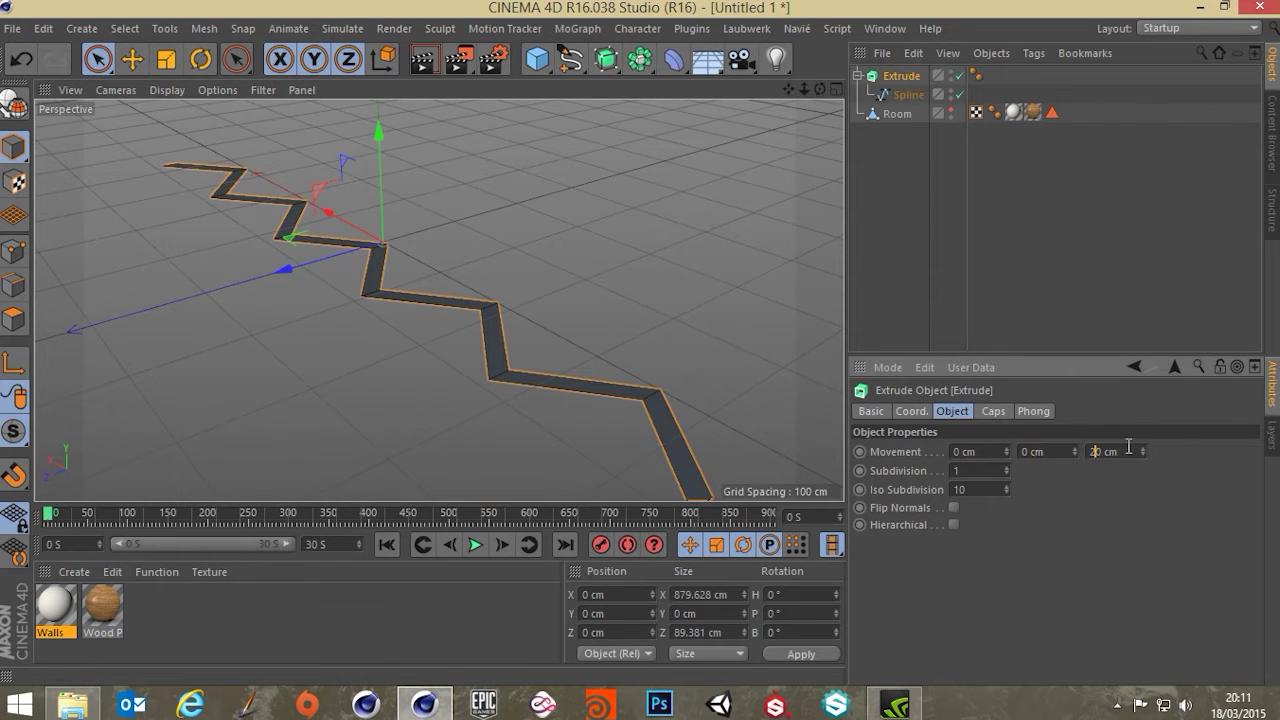
alt+drag(328, 317, 444, 338)
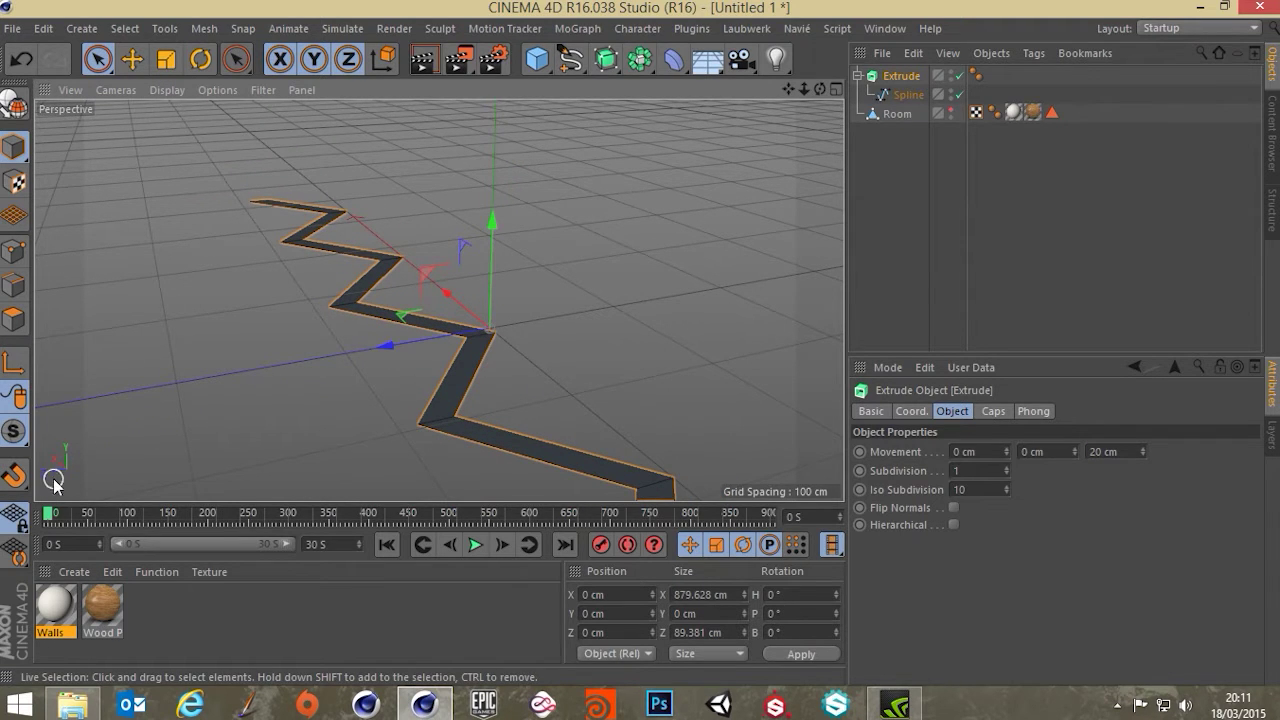
alt+drag(362, 380, 450, 322)
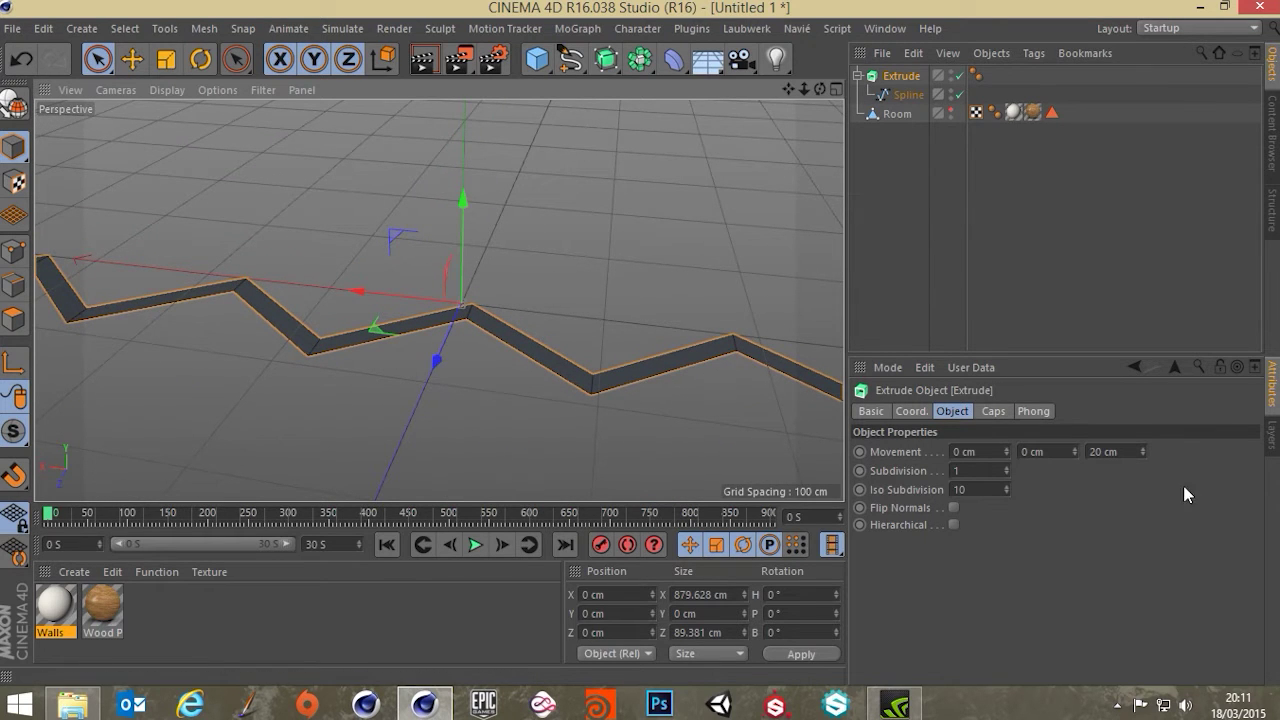
click(1125, 453)
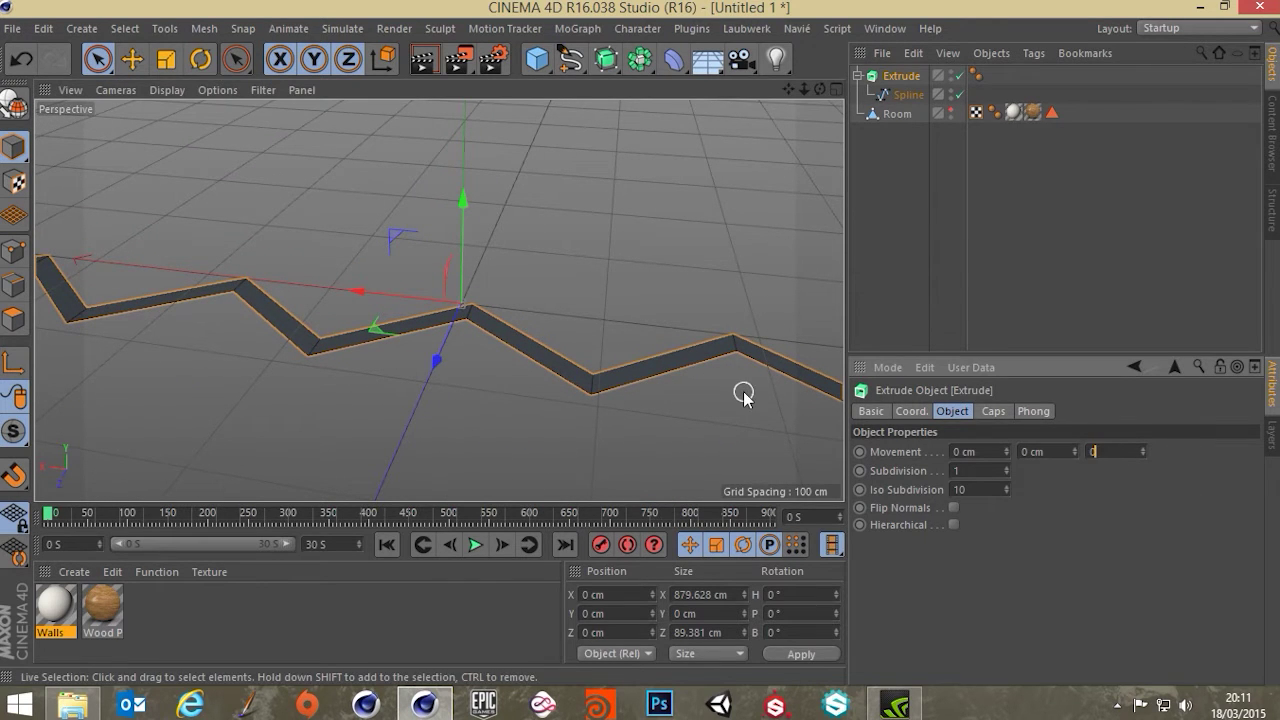
text(0)
key(Return)
alt+drag(718, 308, 560, 305)
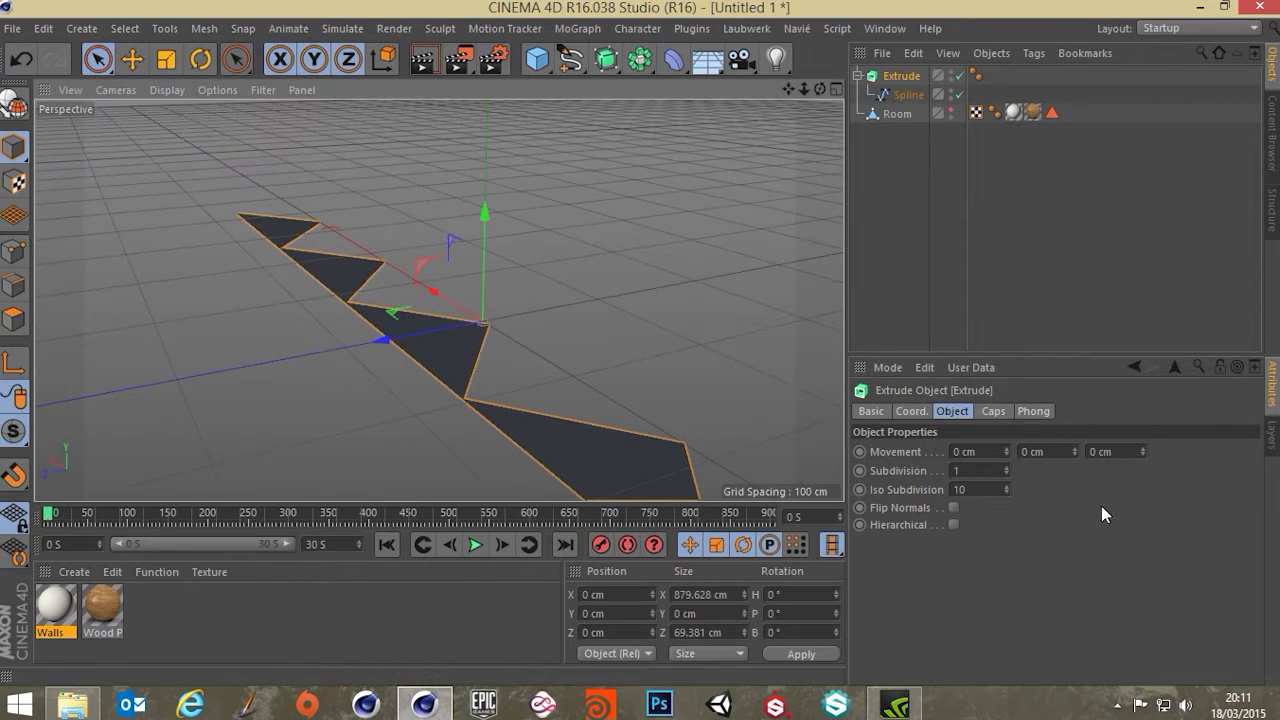
drag(1076, 451, 1076, 339)
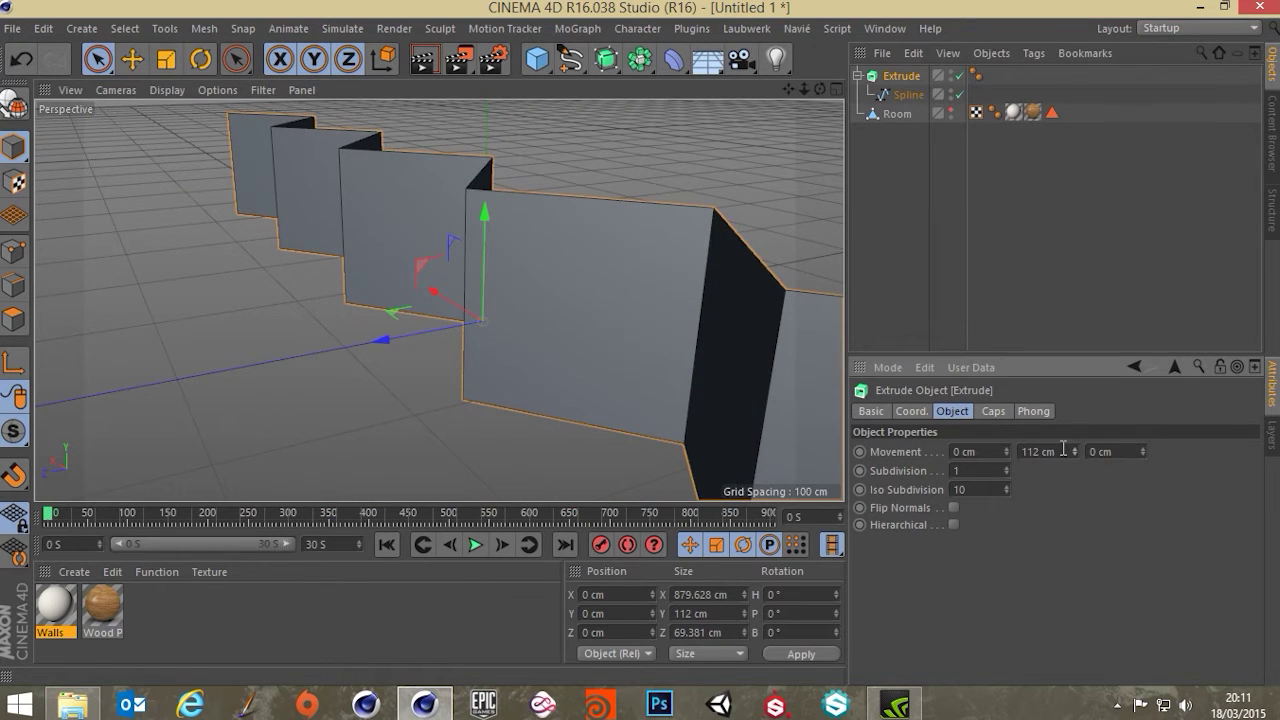
scroll(509, 388, down, 3)
mouse_move(522, 402)
alt+mouse_down()
mouse_move(523, 363)
mouse_move(499, 415)
mouse_move(529, 391)
alt+mouse_up()
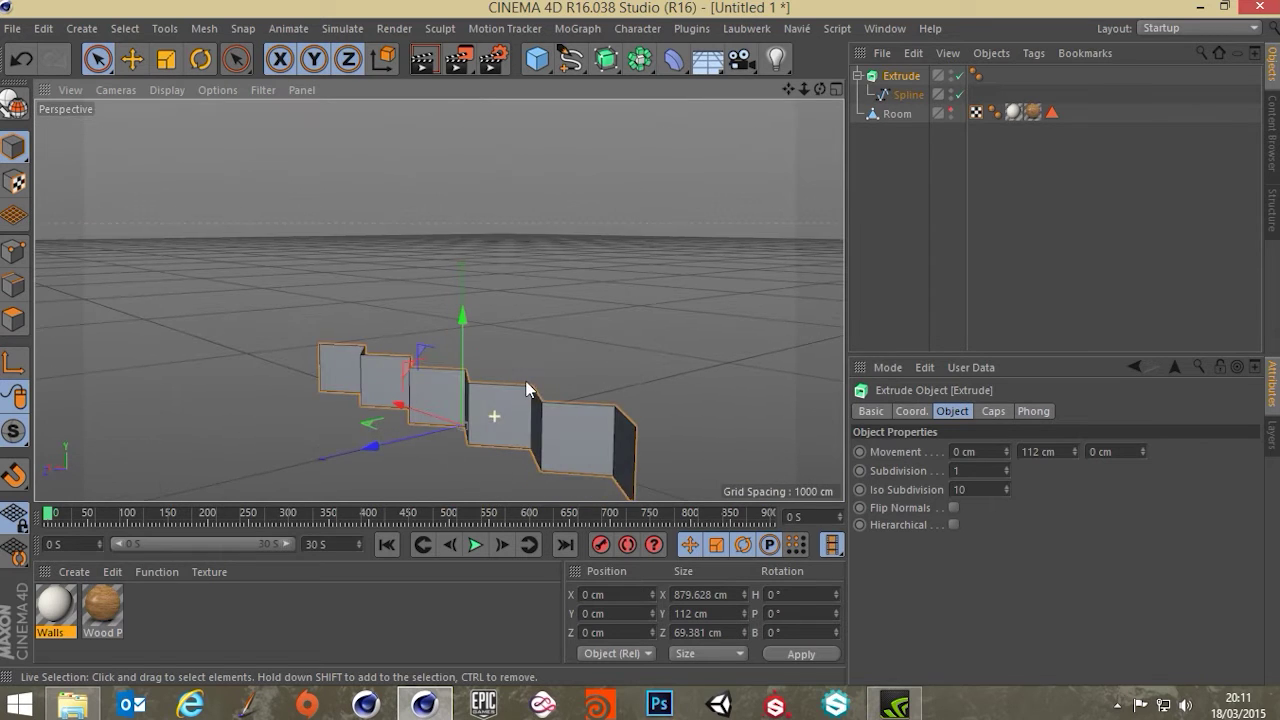
Step: Make the Room visible again and view the extruded zigzag from inside, facing the window opening
click(951, 113)
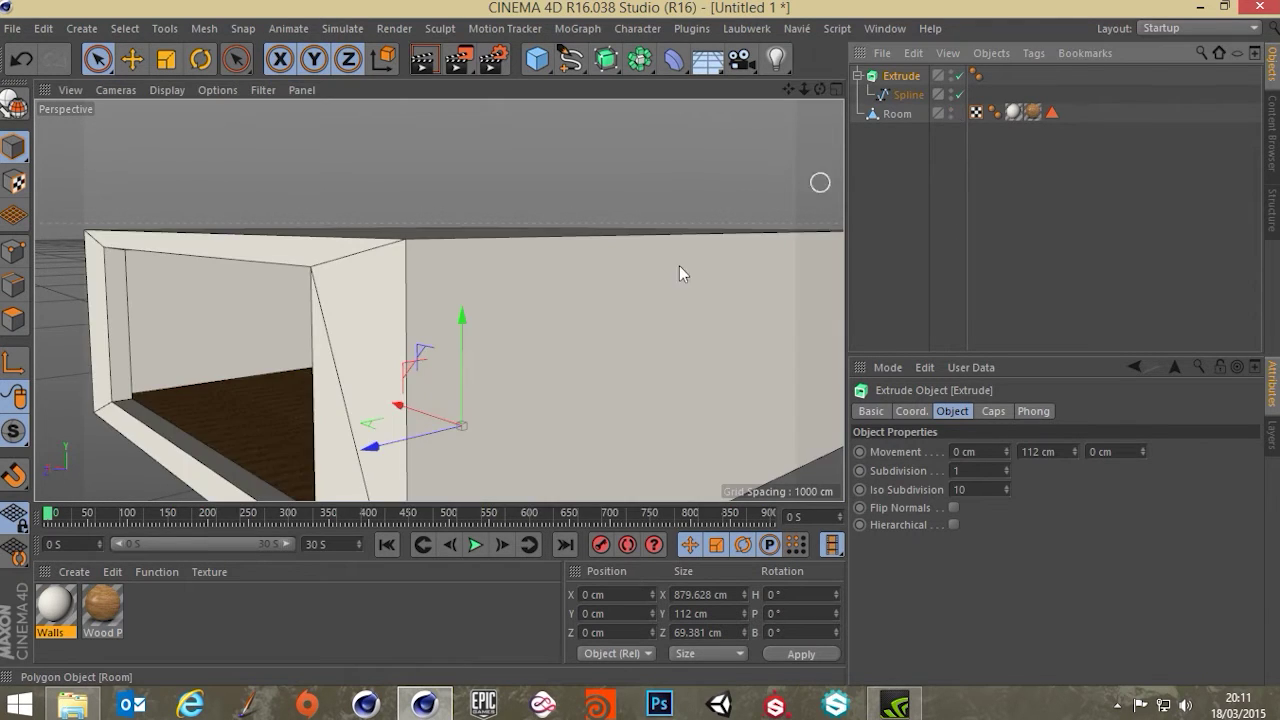
scroll(405, 420, down, 5)
scroll(390, 410, up, 10)
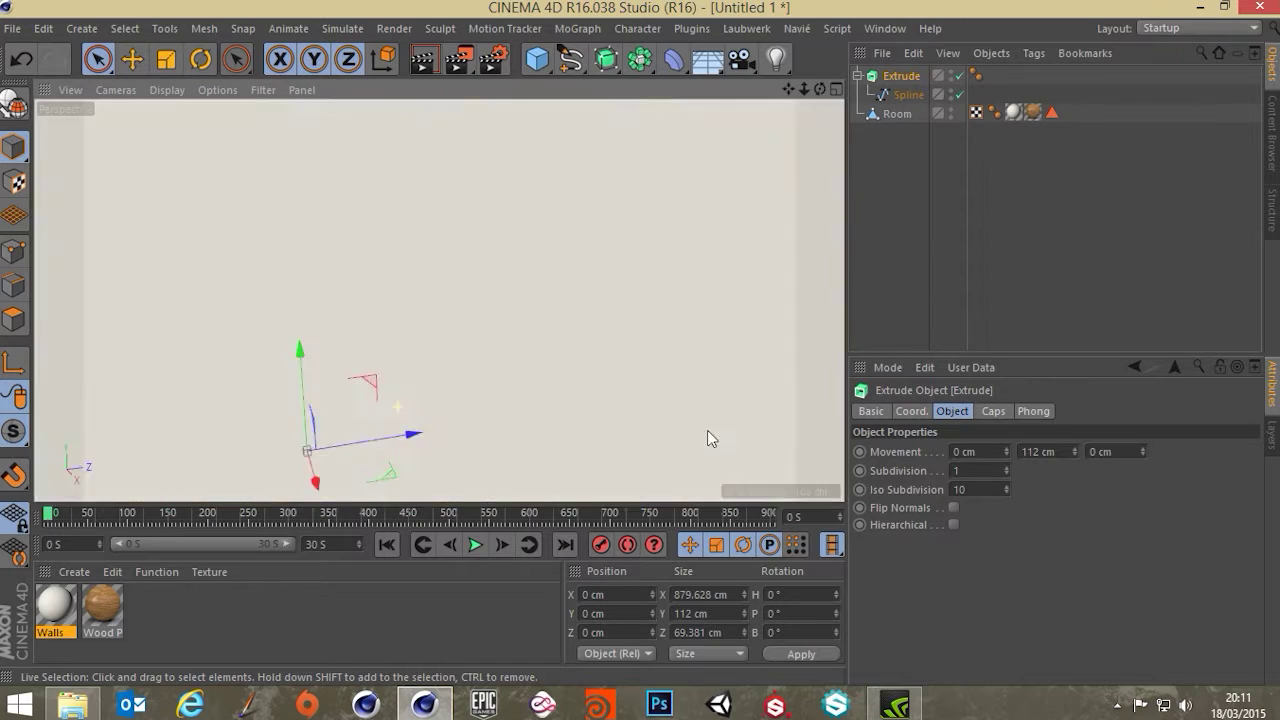
alt+drag(707, 431, 763, 413)
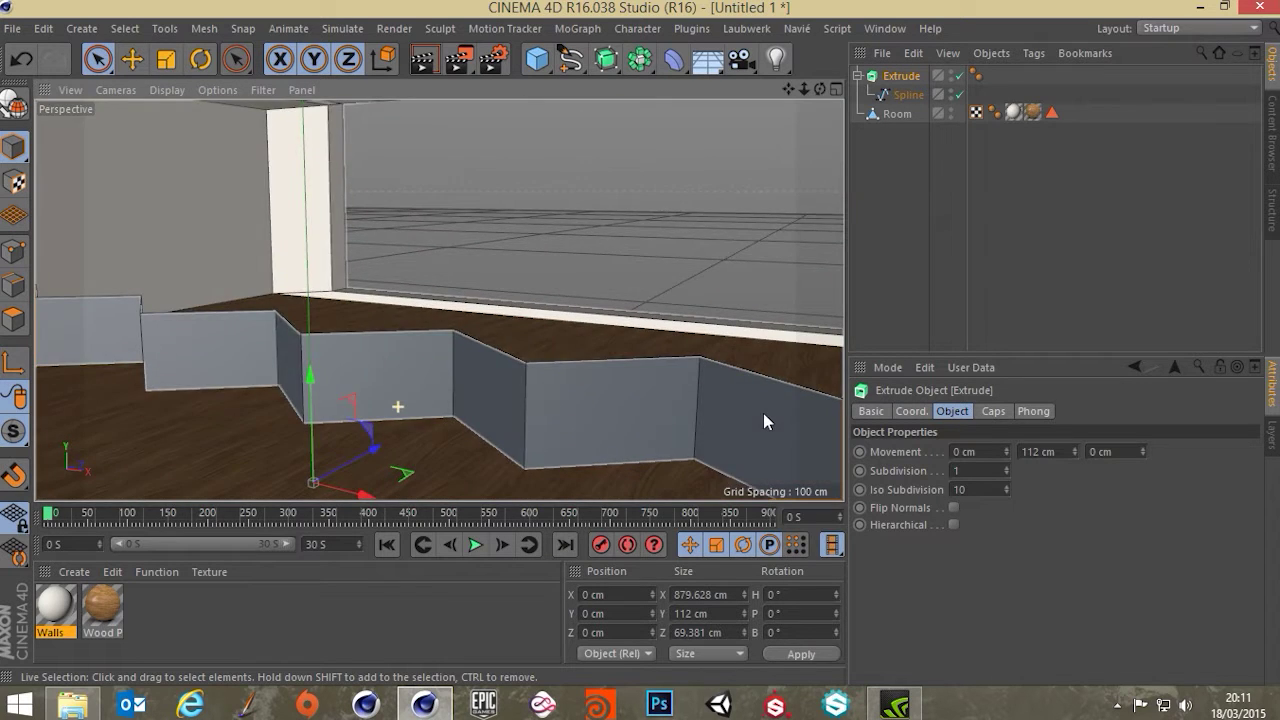
alt+middle_drag(380, 308, 432, 295)
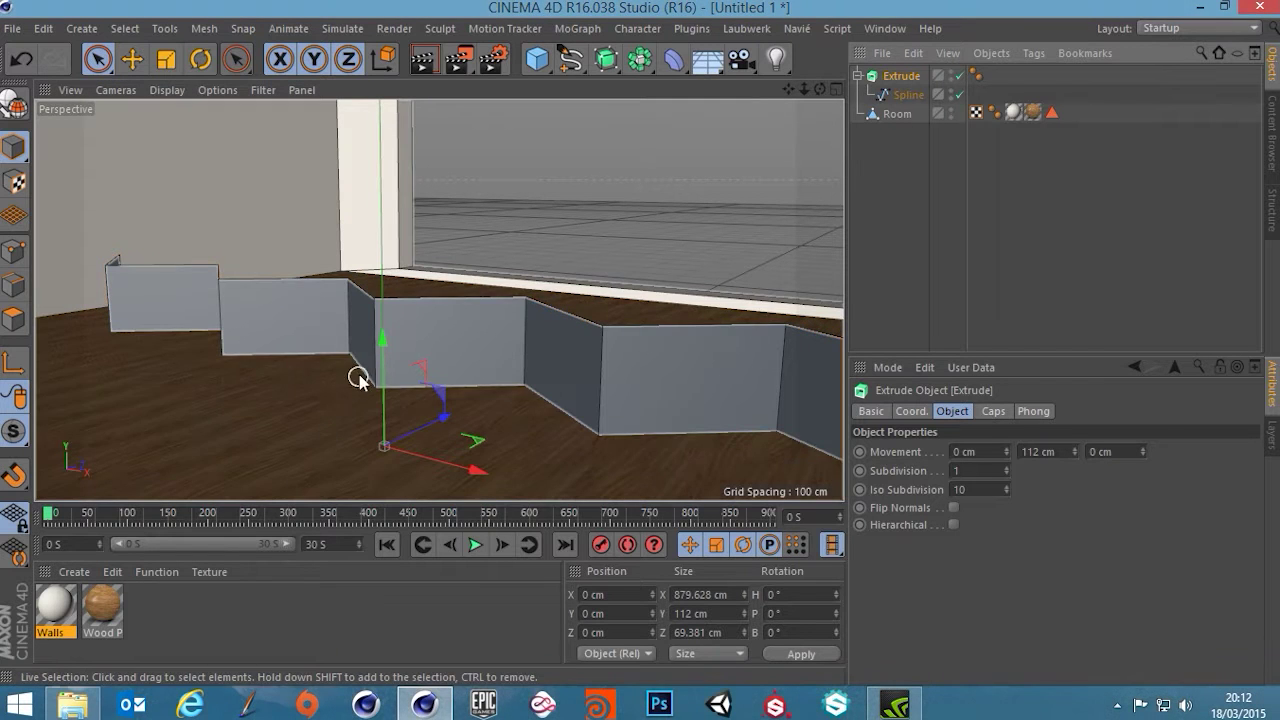
Step: Raise the extruded zigzag to about 46 cm in Y and scale it down uniformly to about 342 cm wide
mouse_move(381, 342)
mouse_down()
mouse_move(379, 304)
mouse_move(370, 336)
mouse_up()
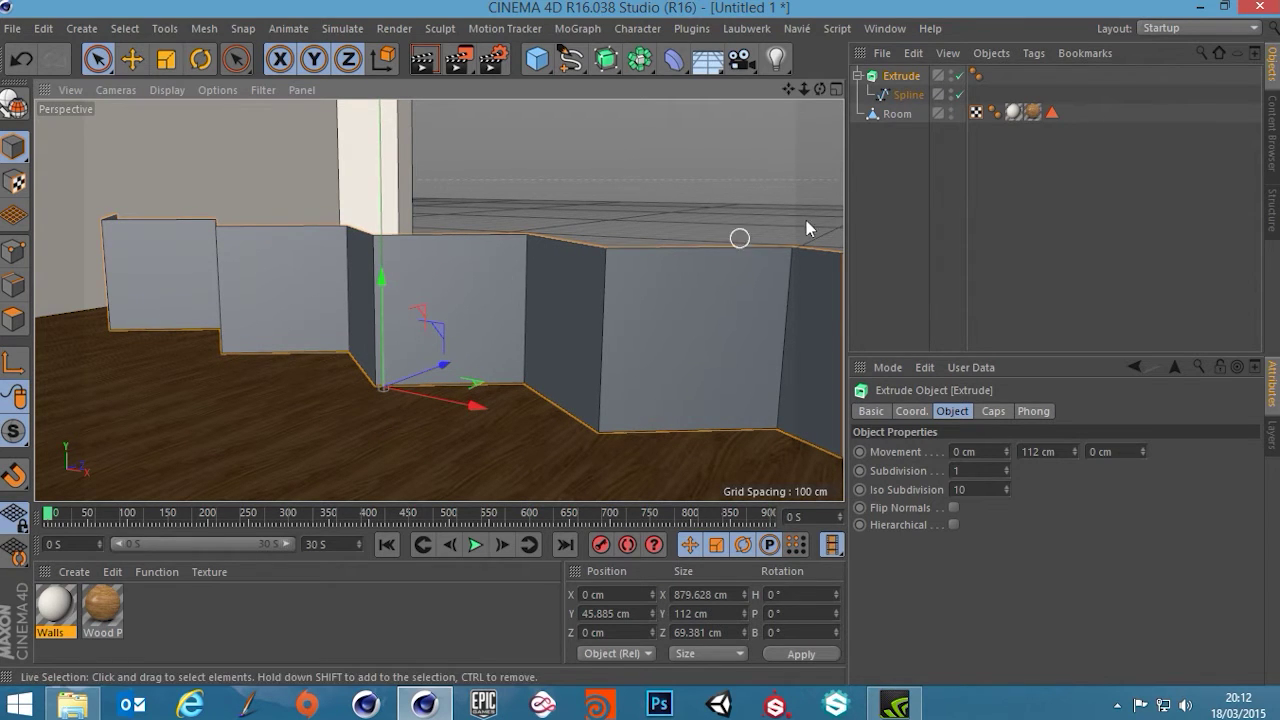
click(166, 59)
drag(724, 138, 565, 353)
drag(454, 496, 466, 451)
mouse_move(507, 356)
alt+mouse_down()
mouse_move(488, 413)
mouse_move(446, 376)
mouse_move(496, 363)
alt+mouse_up()
Step: Move the extruded zigzag to the window opening, at about 244 cm in Y and 379 cm in Z
click(130, 65)
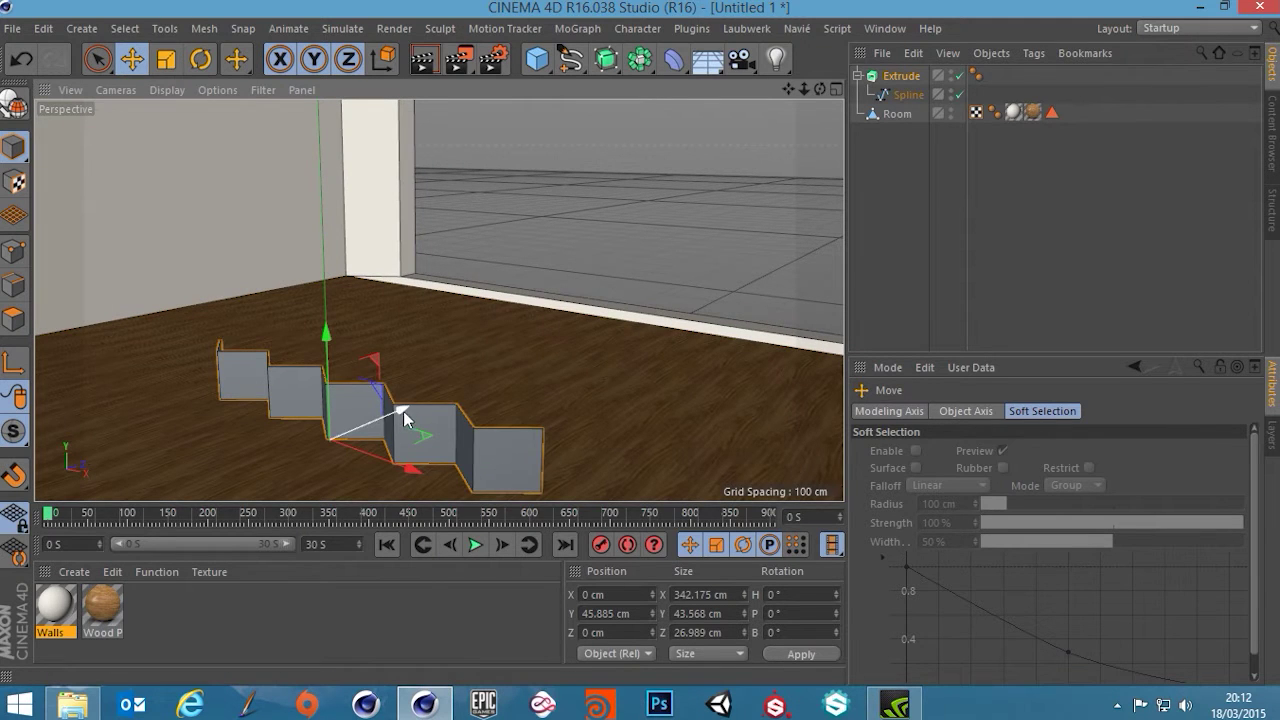
drag(404, 418, 452, 55)
scroll(523, 376, up, 3)
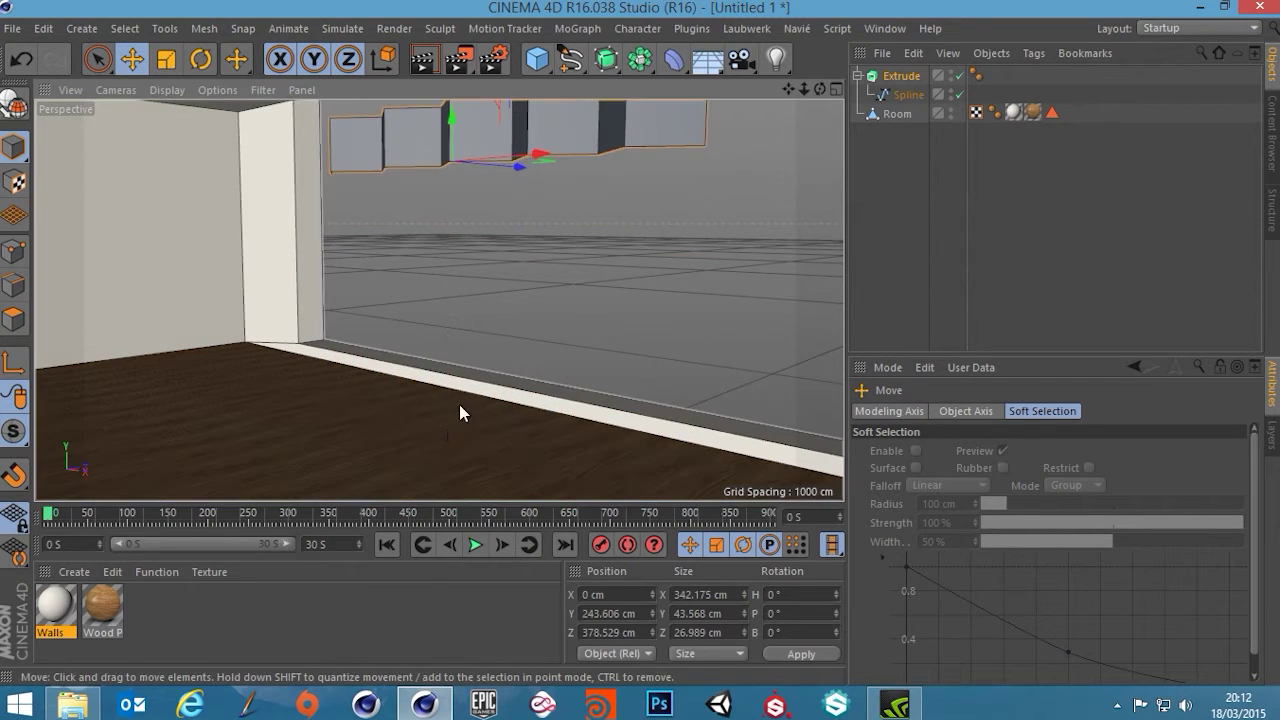
alt+middle_drag(483, 383, 483, 423)
alt+drag(483, 430, 491, 386)
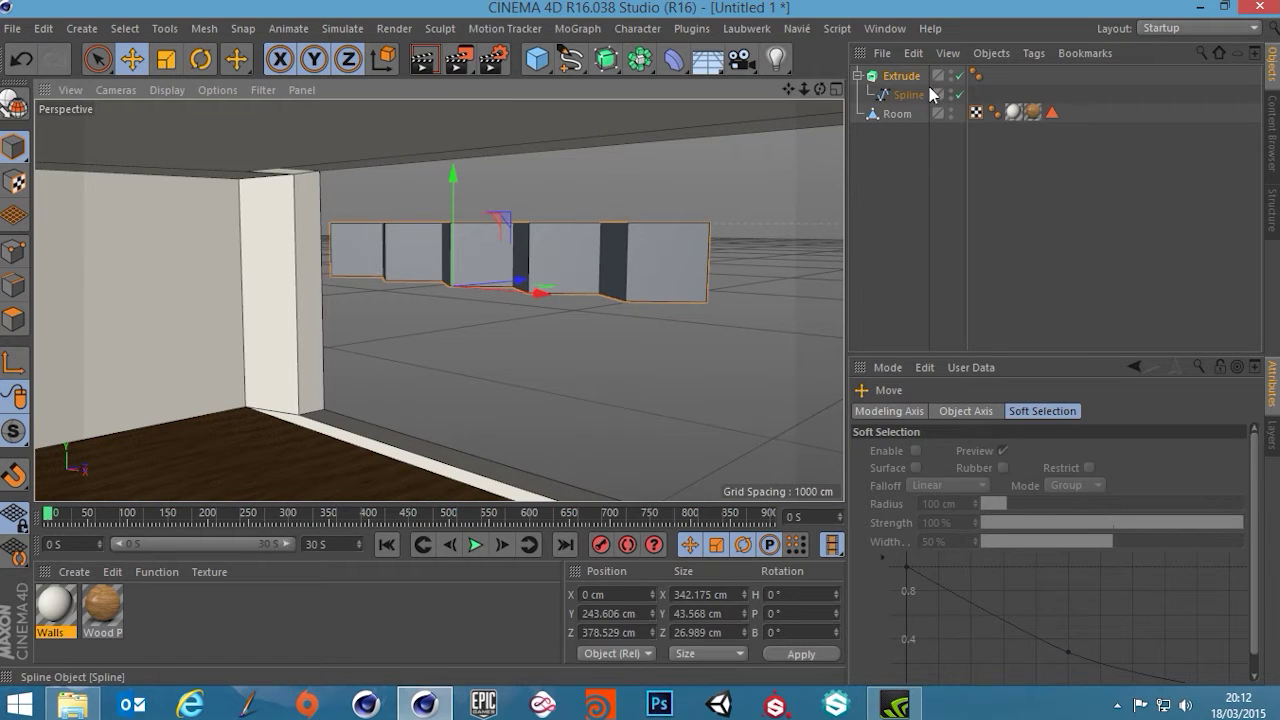
Step: Set the Extrude's Y movement to about -69 cm and raise the object to about 343 cm in Y
click(899, 78)
drag(1074, 452, 1074, 491)
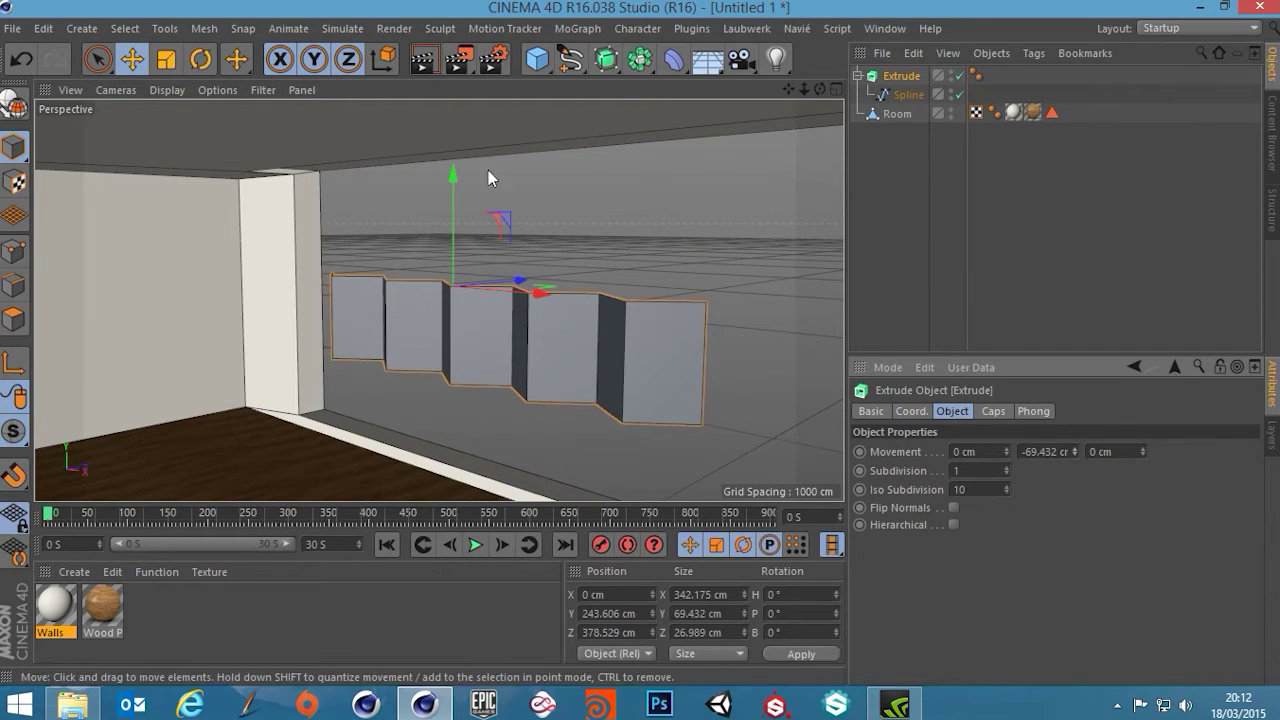
drag(451, 215, 451, 73)
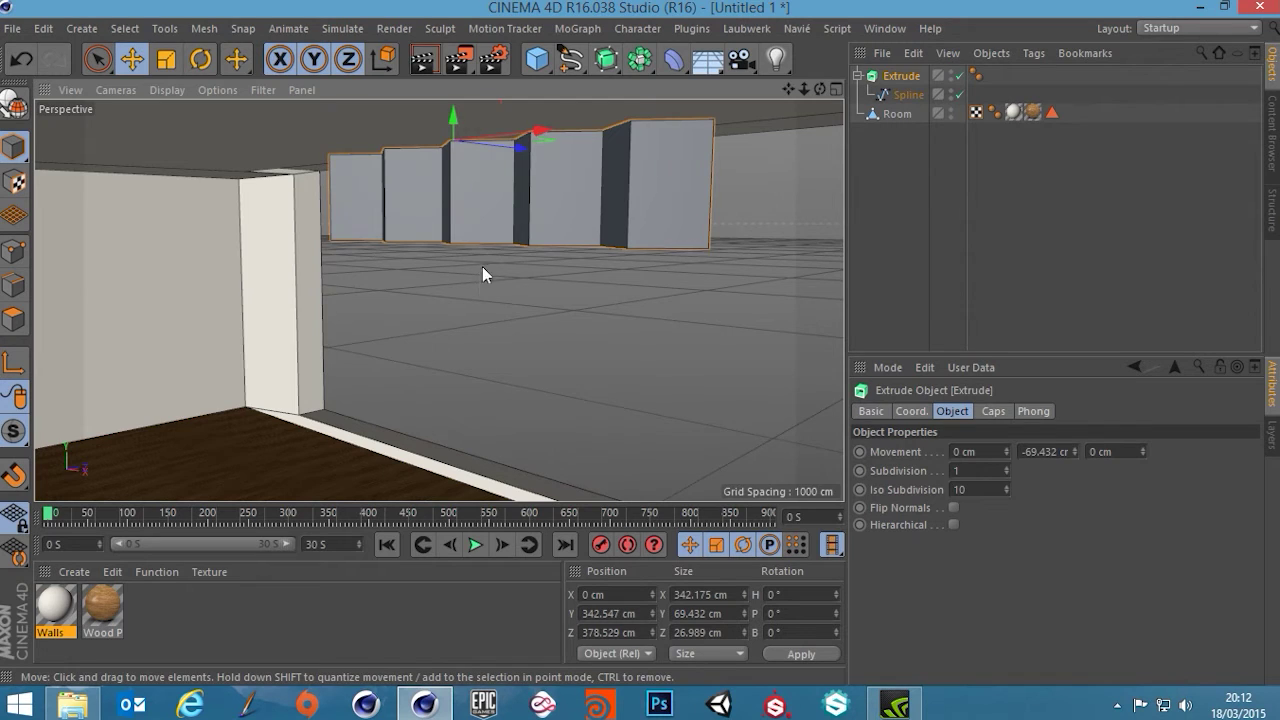
alt+drag(483, 267, 534, 376)
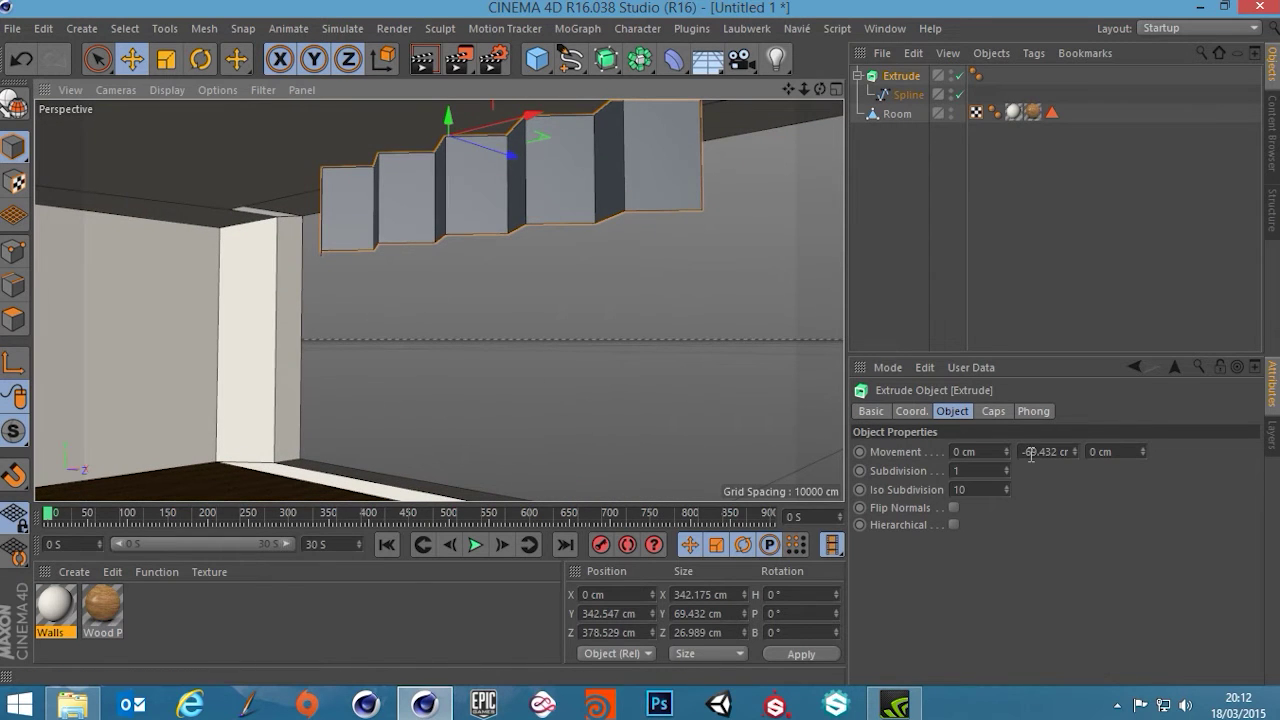
Step: Lengthen the extrusion downward towards the floor with a Y movement of about -256 cm
drag(1076, 452, 1076, 540)
alt+middle_drag(543, 360, 528, 260)
alt+drag(528, 260, 642, 318)
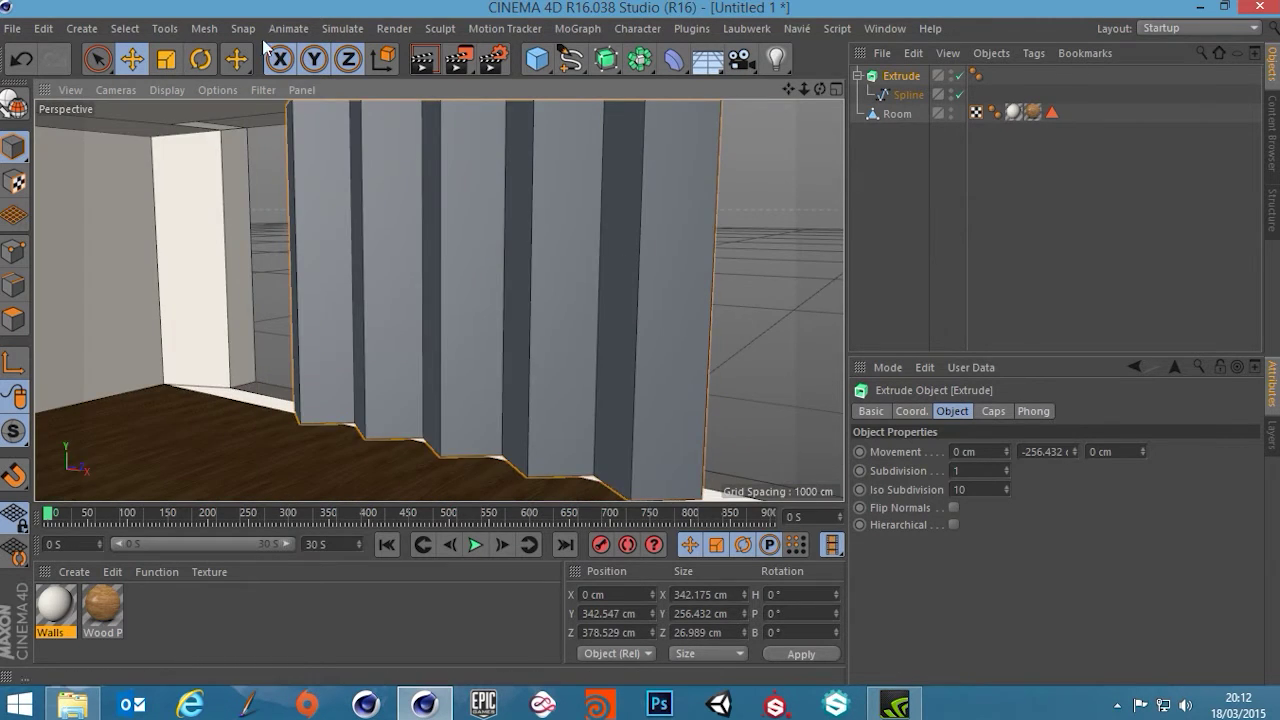
Step: Scale the pleated panel down uniformly to about 230 cm wide and 172 cm high
click(166, 63)
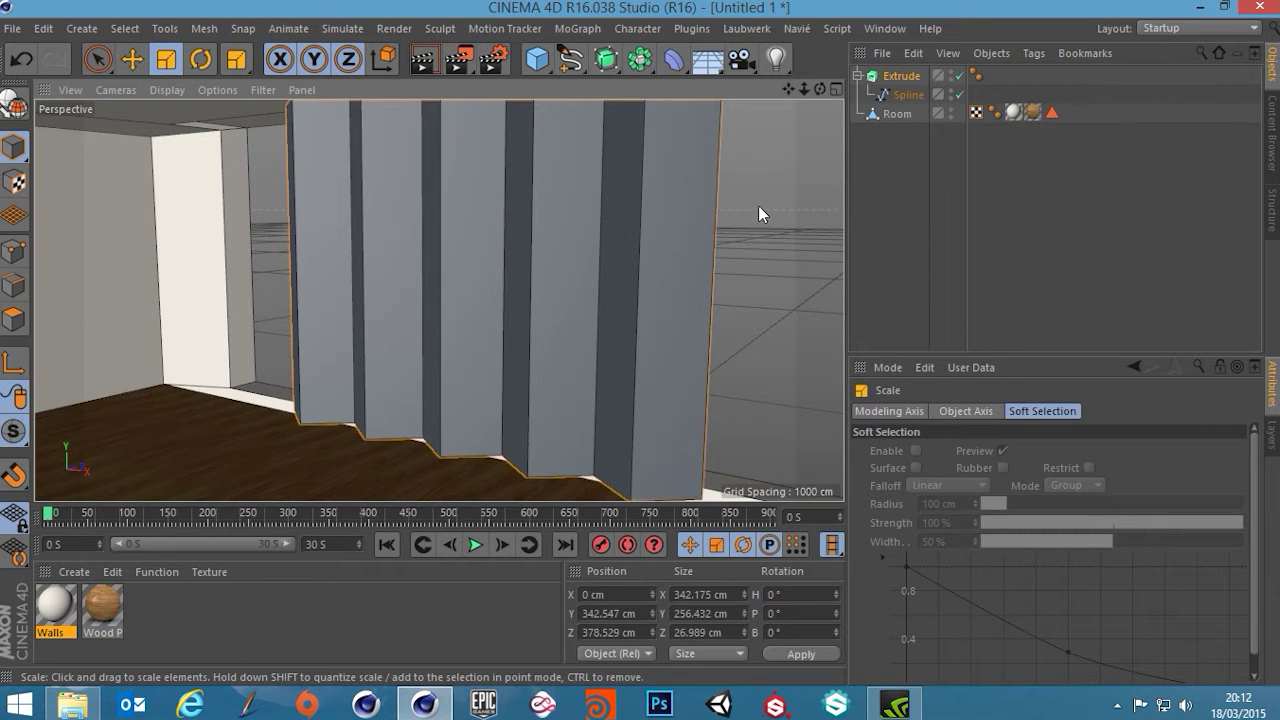
drag(759, 208, 674, 370)
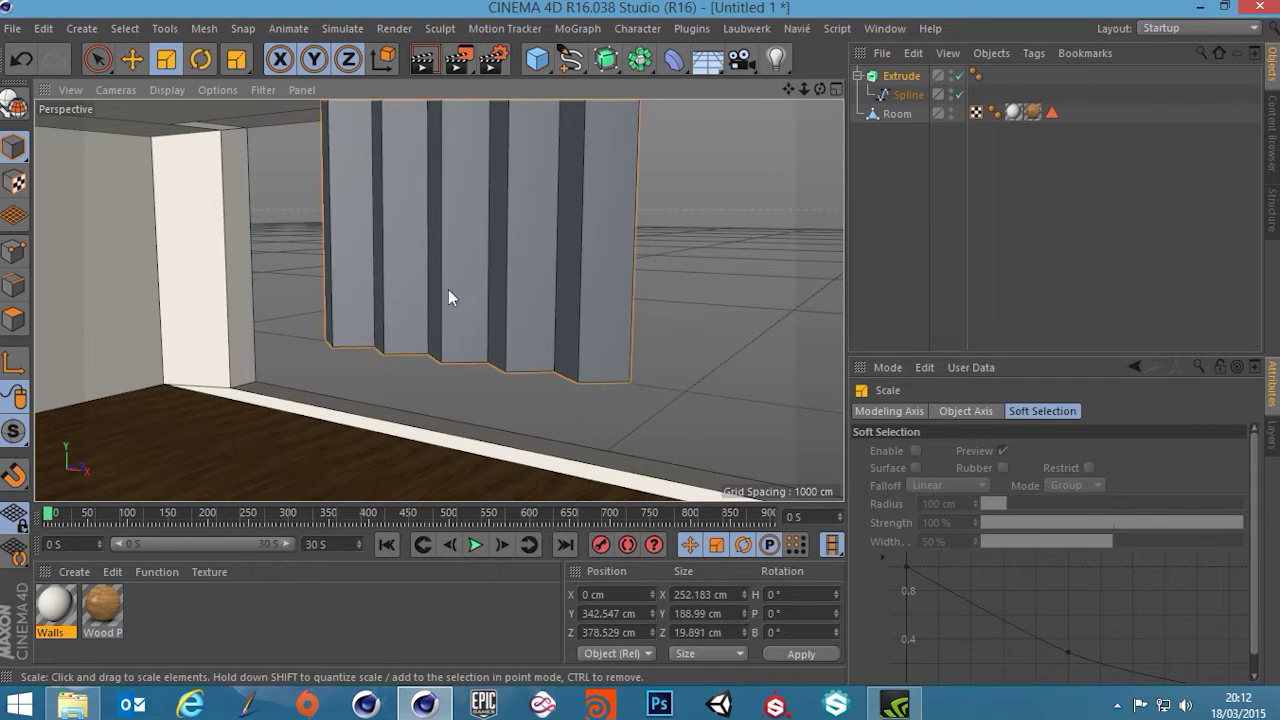
alt+middle_drag(440, 300, 406, 227)
drag(727, 208, 701, 248)
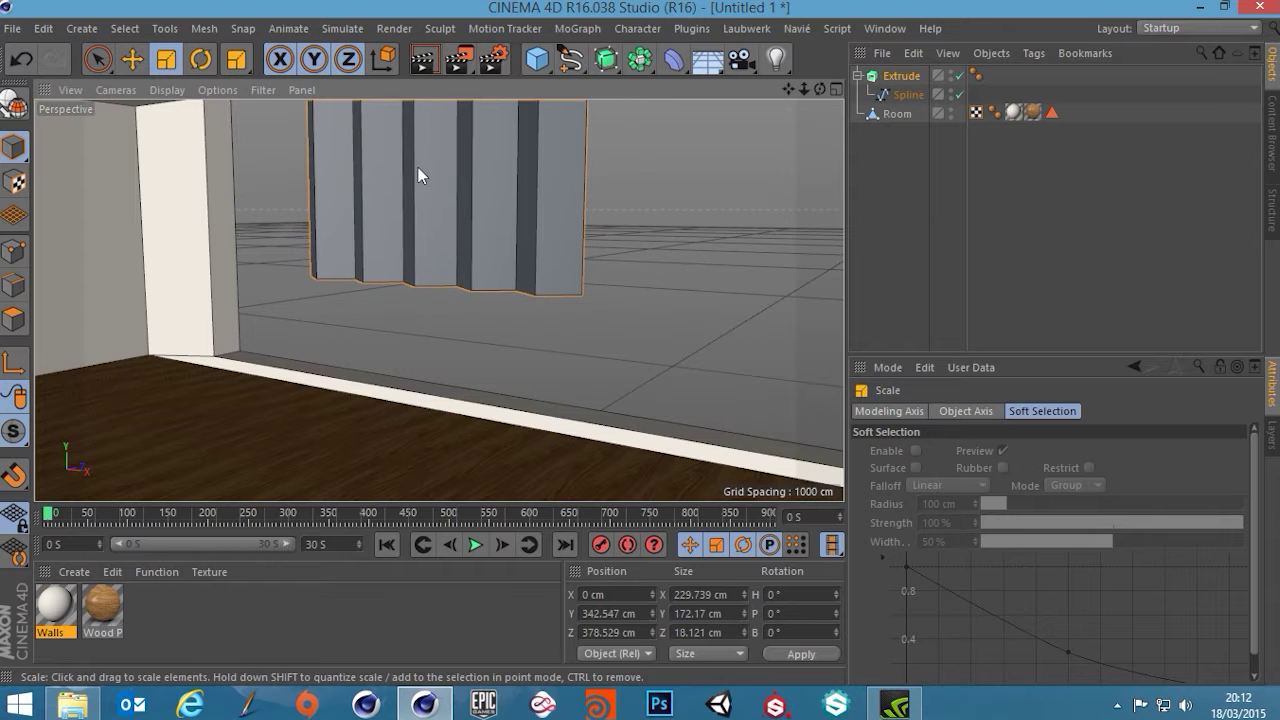
alt+drag(418, 167, 423, 260)
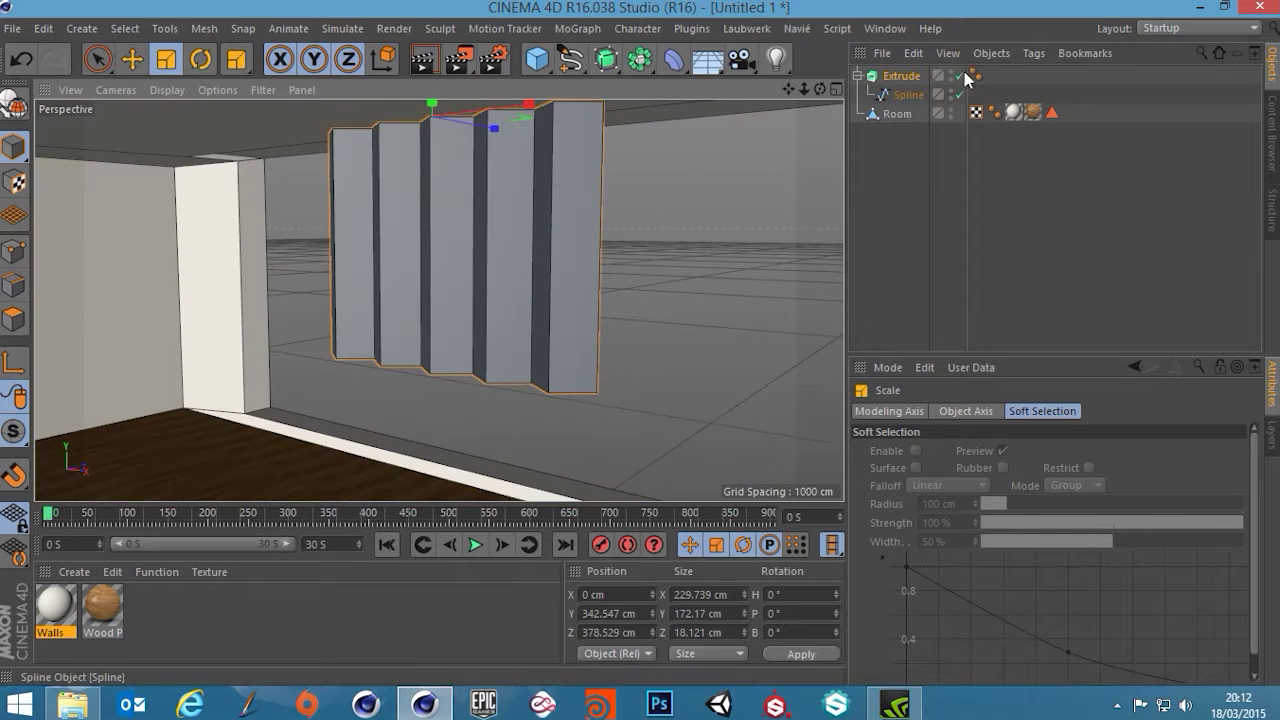
Step: Extend the scaled panel down to the floor with an Extrude Y movement of about -331 cm
click(892, 77)
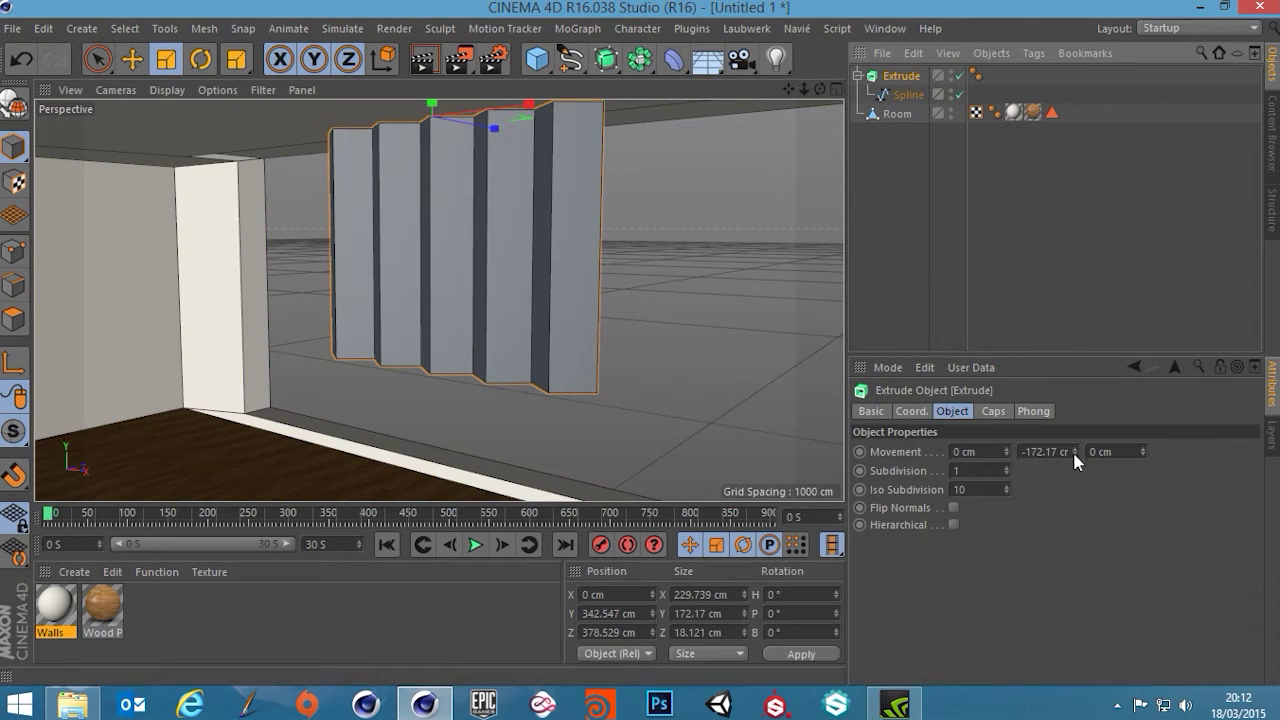
drag(1075, 452, 1075, 480)
alt+middle_drag(422, 390, 428, 258)
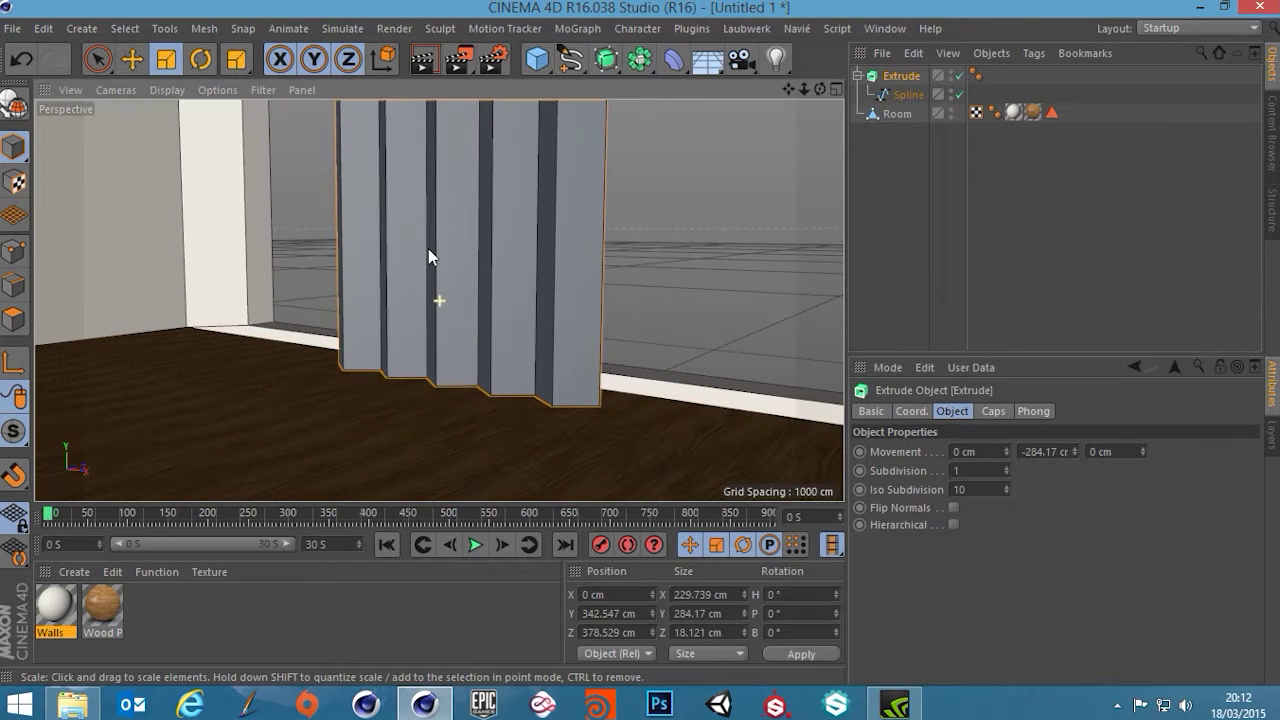
drag(1075, 452, 1075, 461)
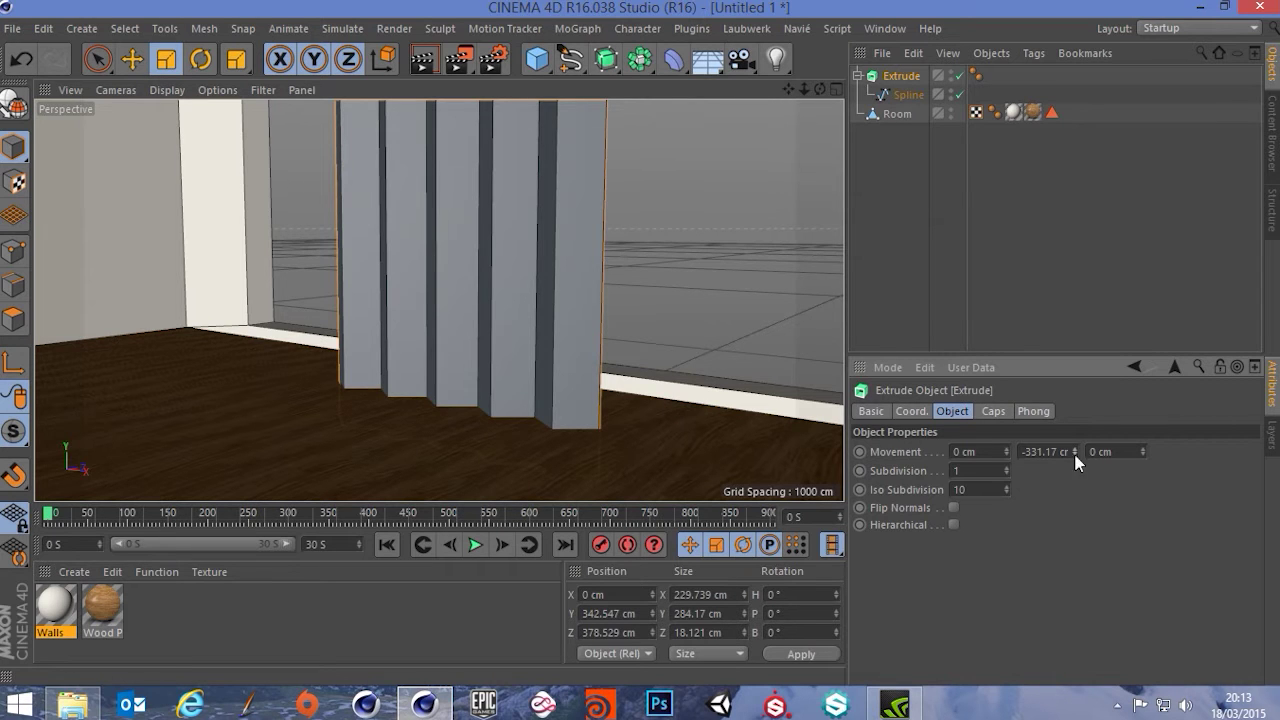
Step: Raise the Extrude object's subdivision to 11 so the pleated panel is divided into horizontal rows
alt+drag(534, 397, 574, 404)
alt+drag(491, 247, 492, 296)
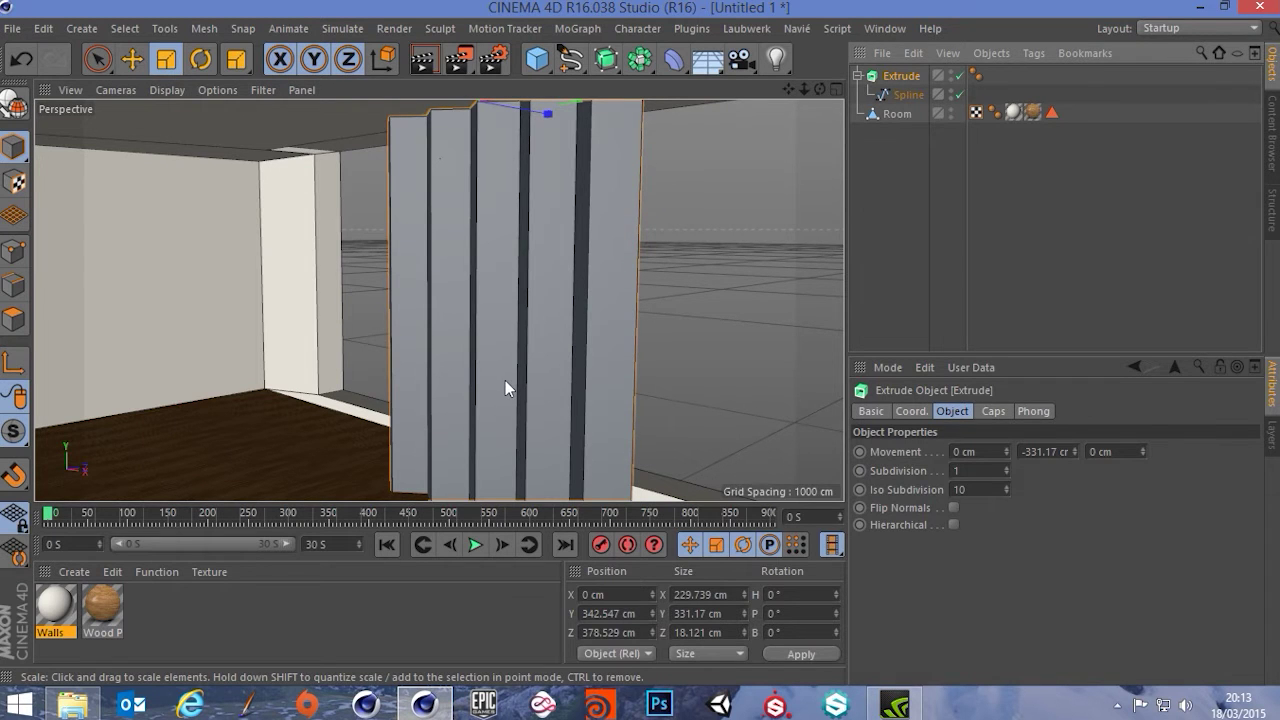
alt+drag(498, 389, 500, 306)
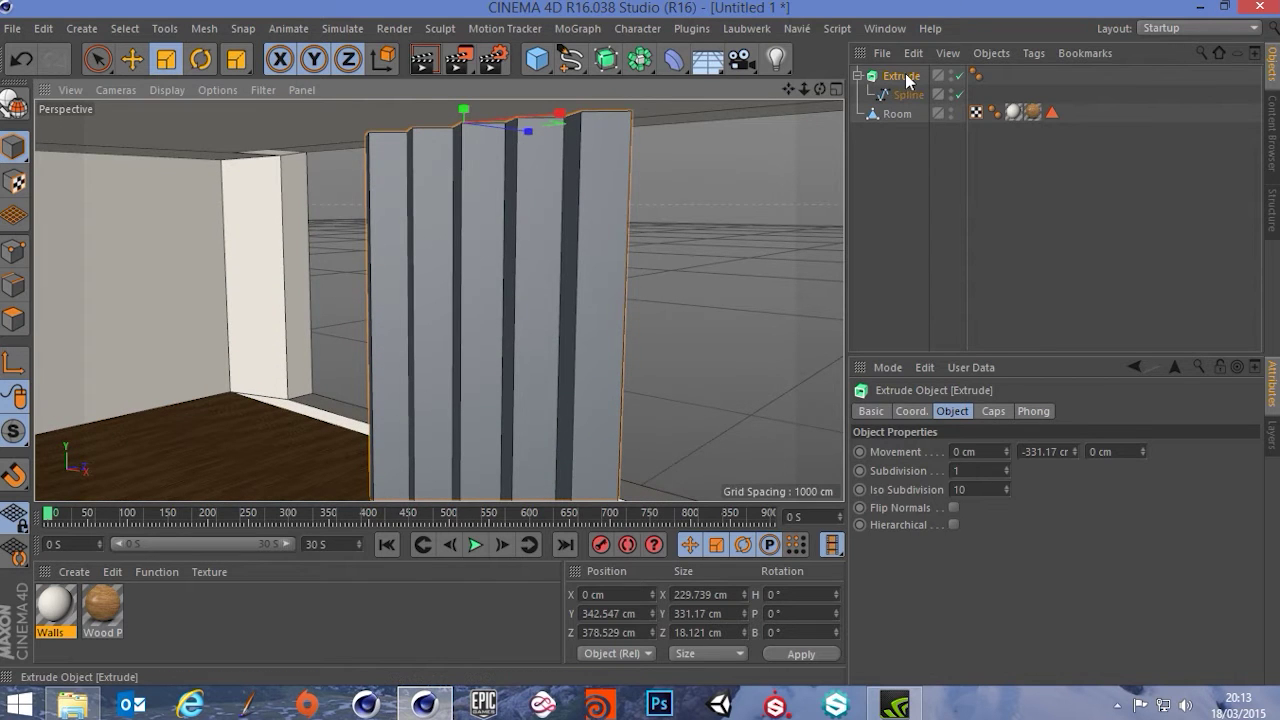
alt+drag(424, 202, 495, 345)
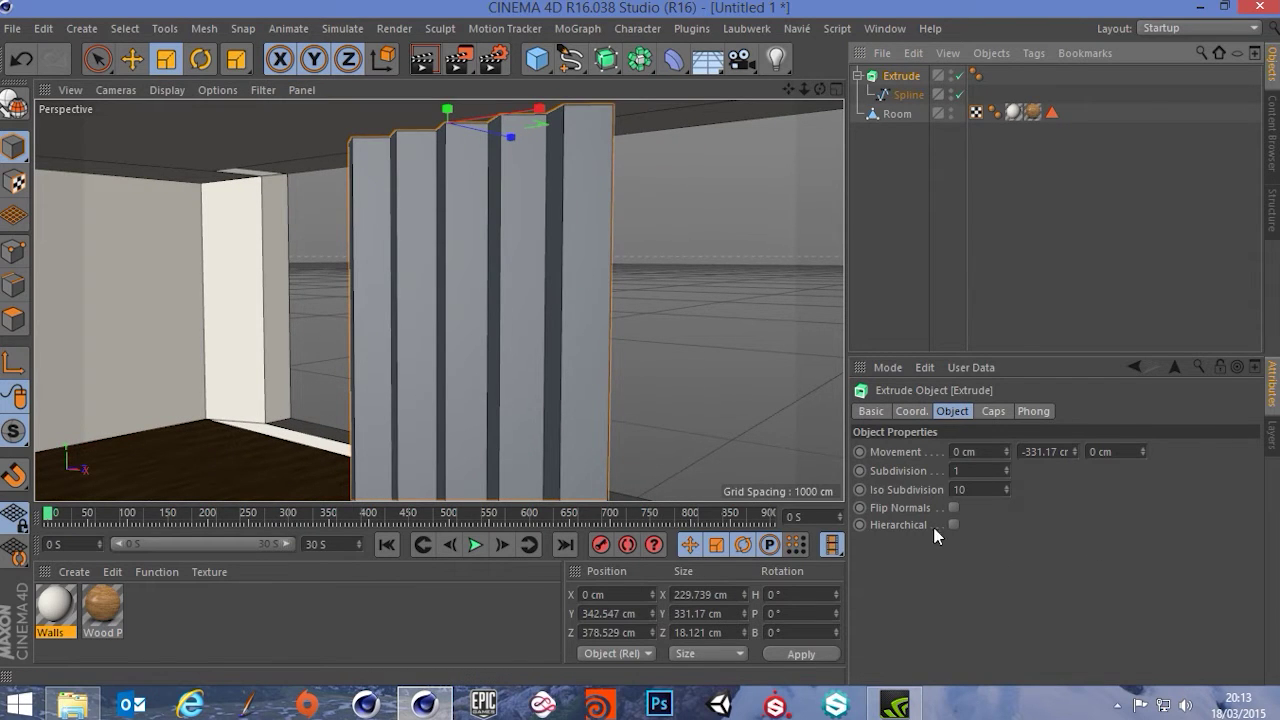
click(1006, 468)
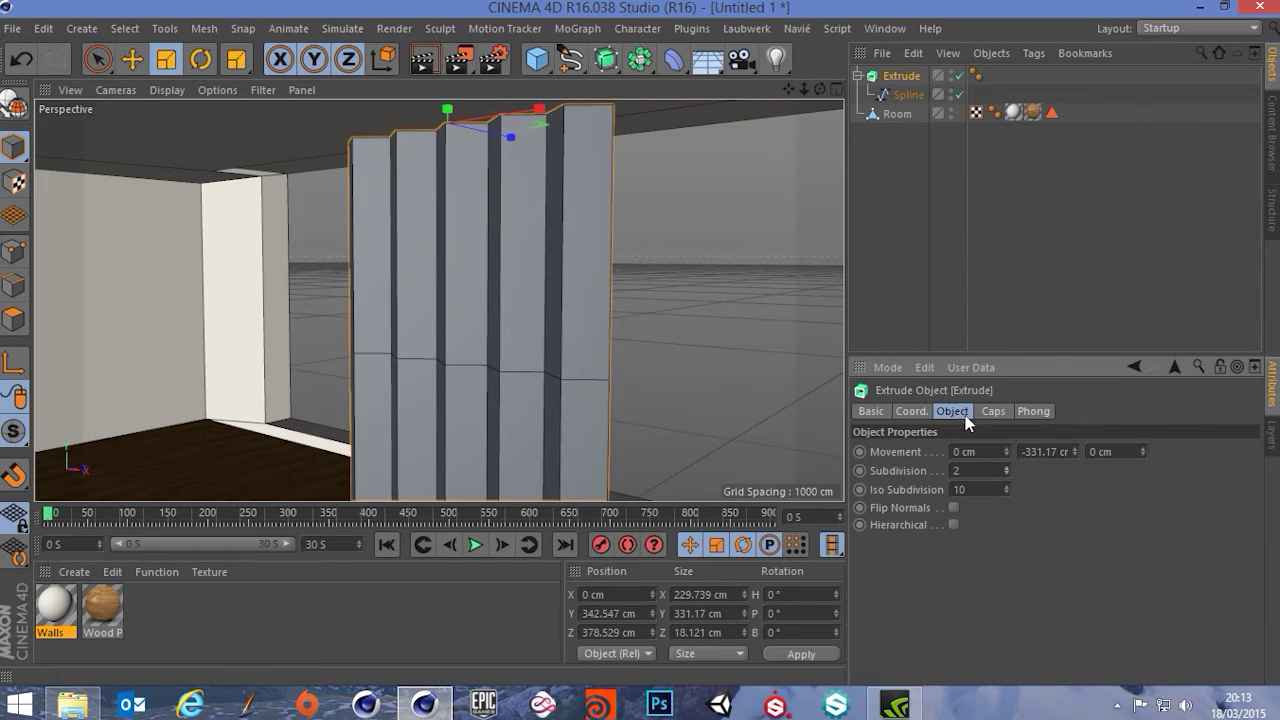
click(1008, 466)
click(1008, 466)
click(1008, 466)
click(1008, 466)
click(1008, 466)
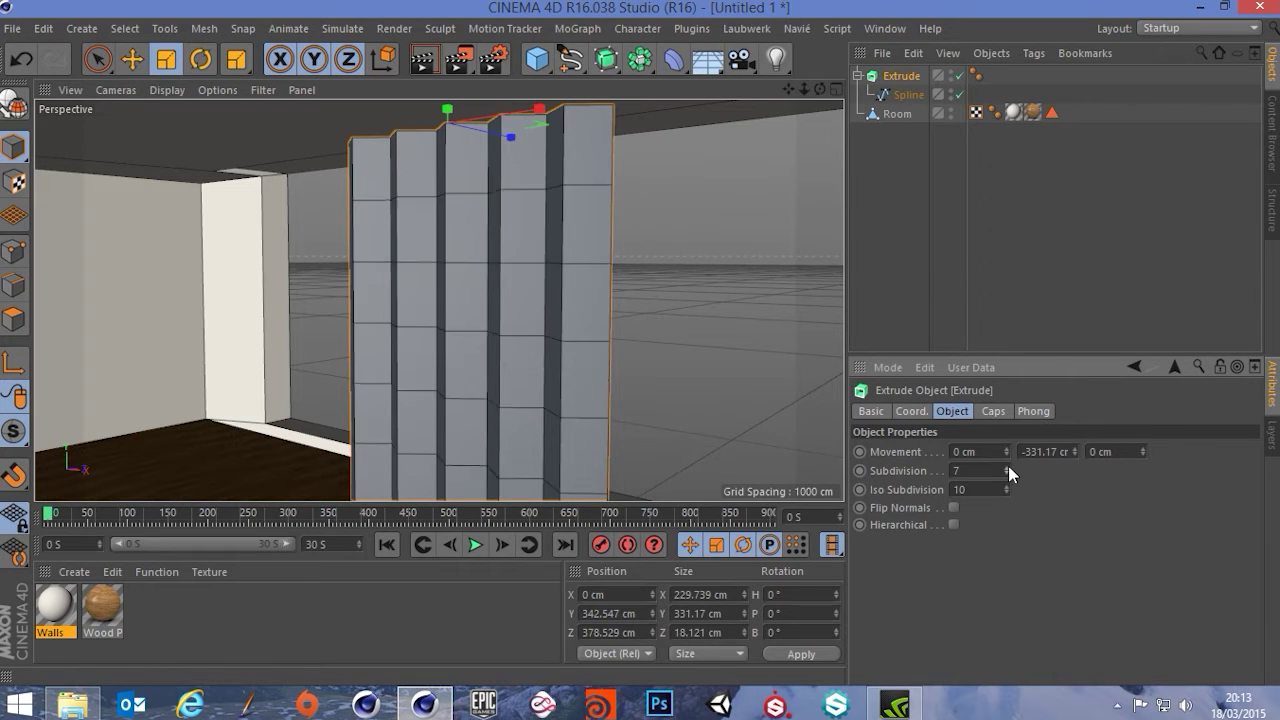
click(1008, 466)
click(1008, 466)
click(1008, 466)
click(1007, 467)
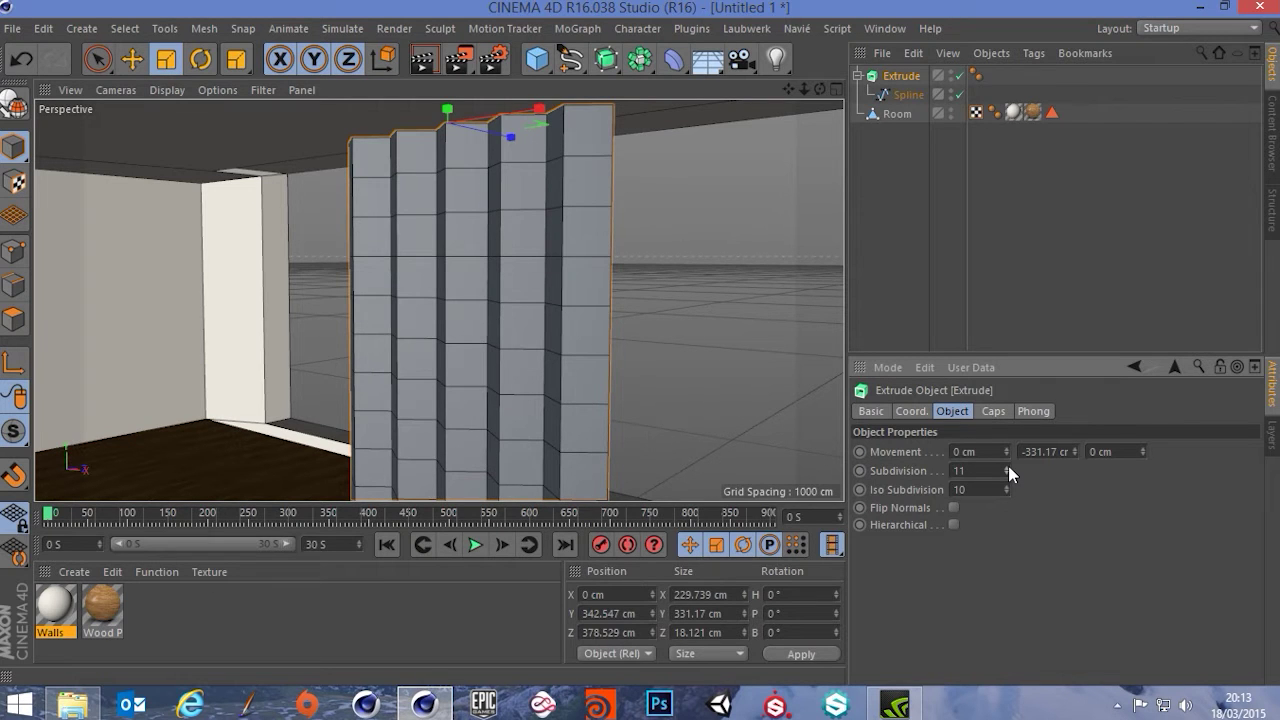
Step: Convert the extruded panel into an editable polygon object and rename it Curtain
alt+middle_drag(400, 379, 408, 299)
alt+drag(456, 356, 452, 376)
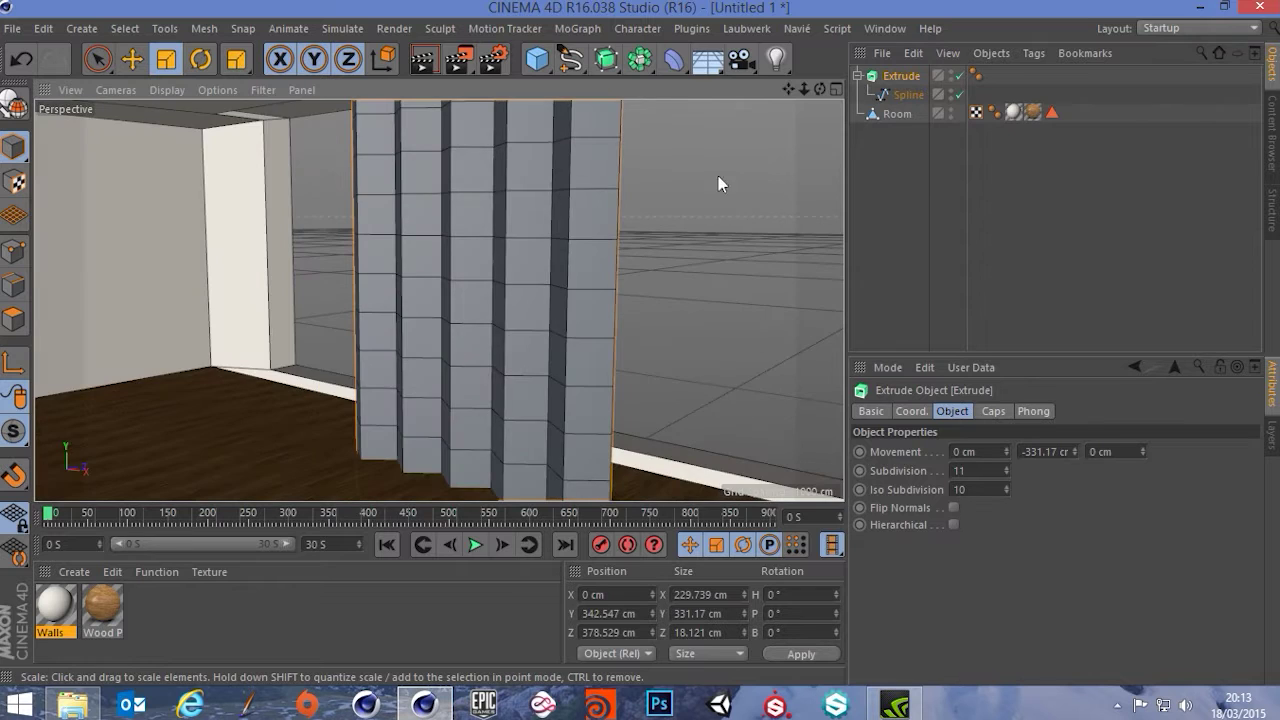
alt+drag(457, 235, 459, 291)
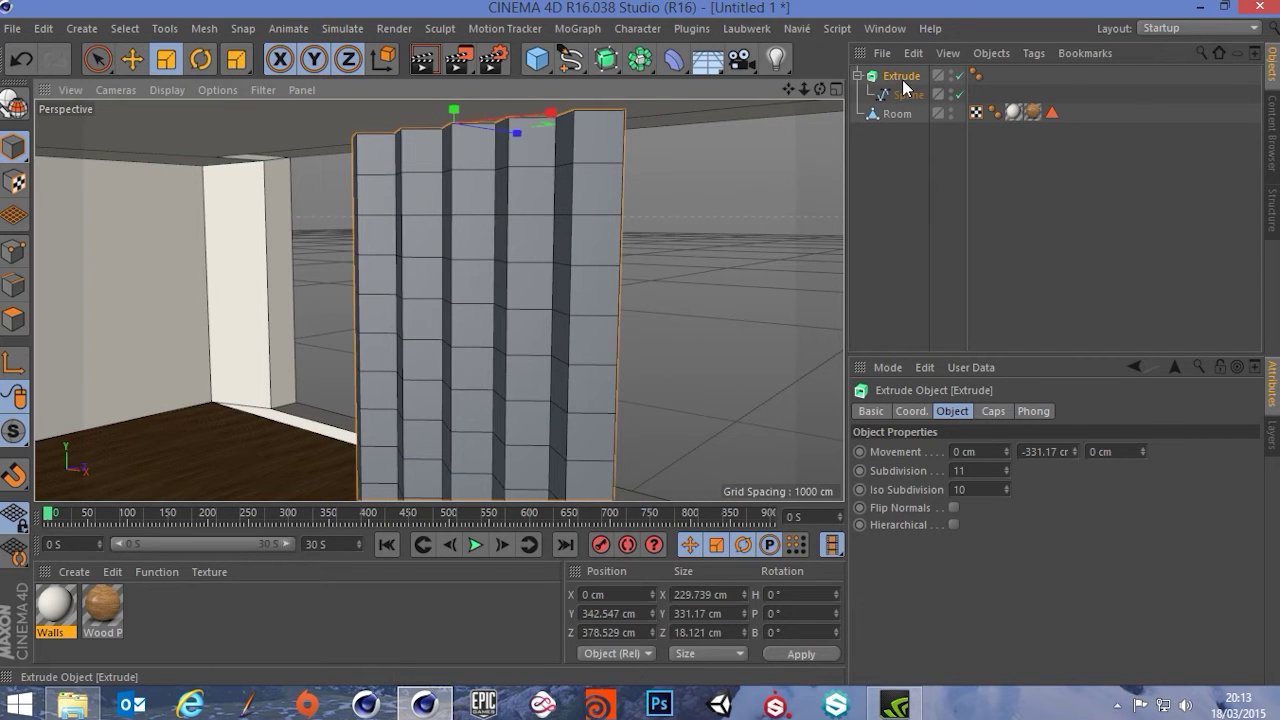
key(c)
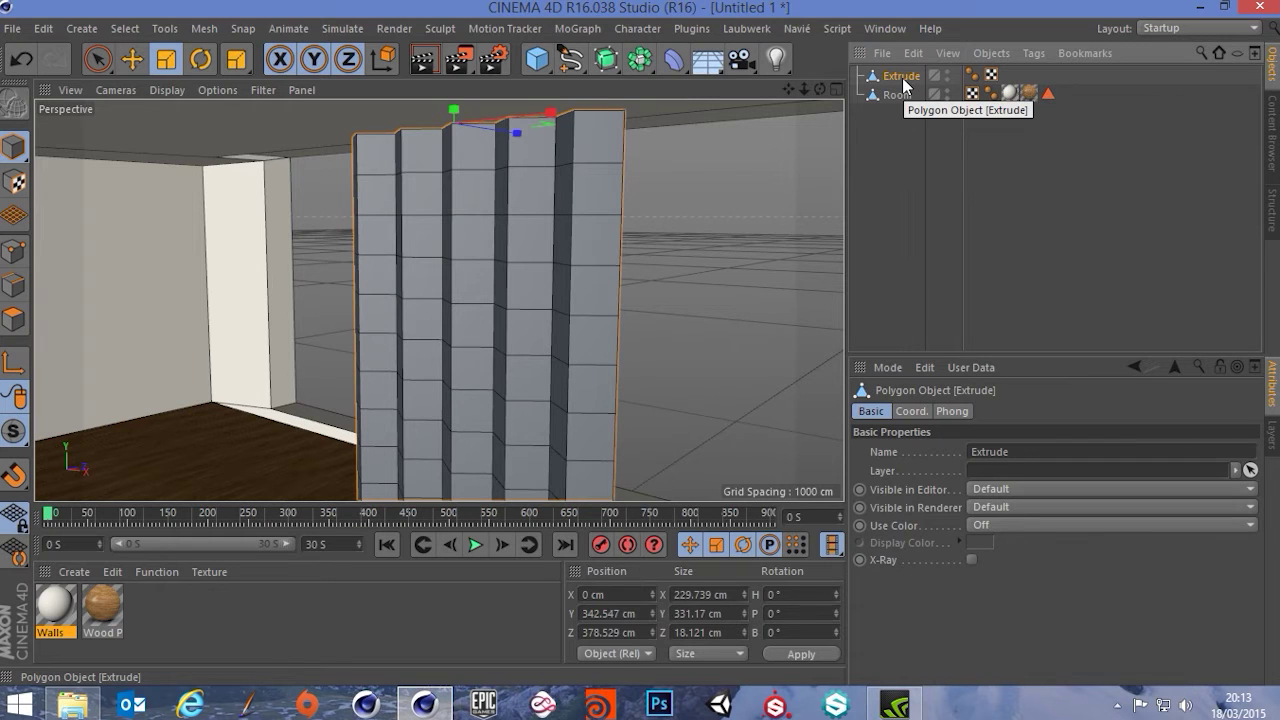
double_click(903, 77)
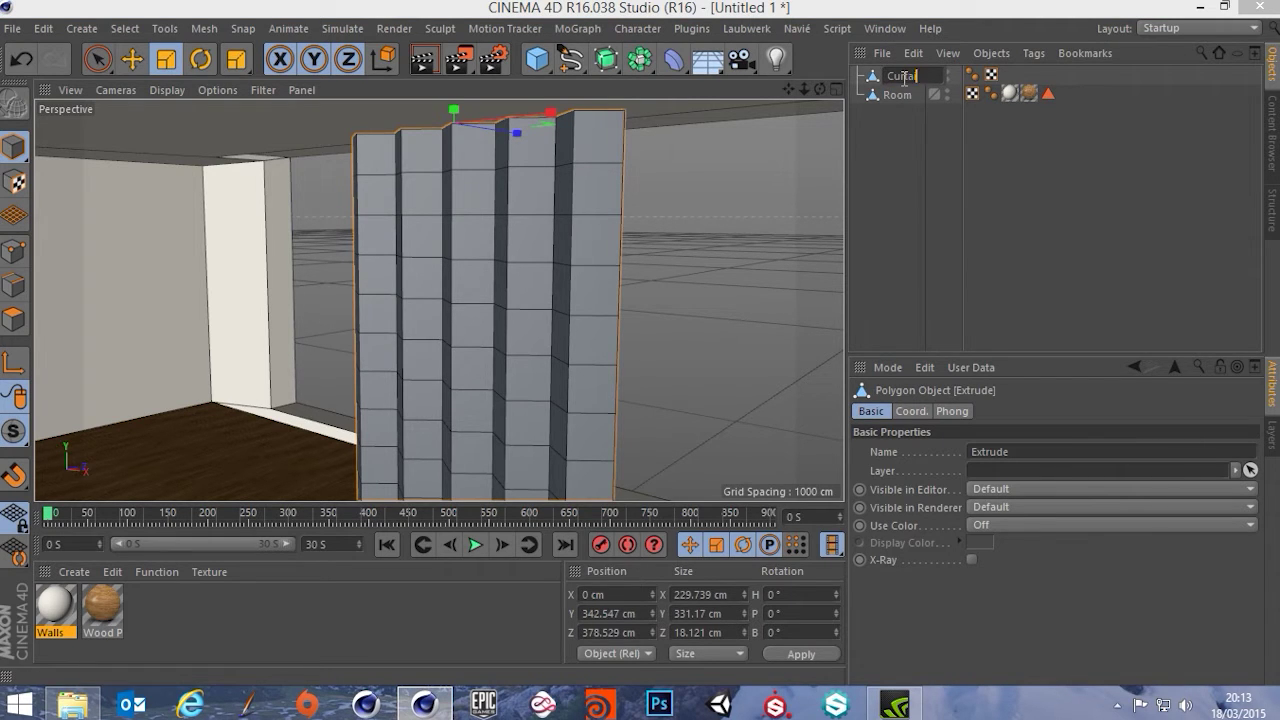
text(Curtain)
key(Return)
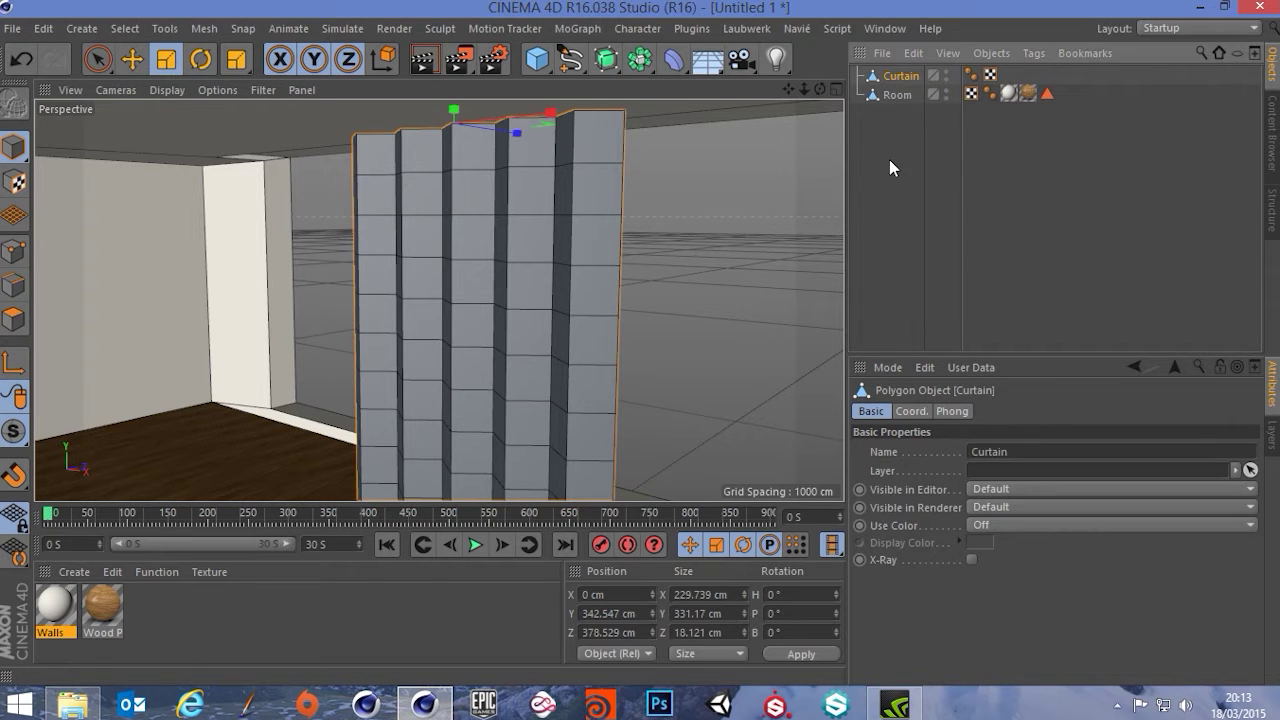
Step: Add a Bend deformer and make it a child of the Curtain object
mouse_move(540, 238)
alt+mouse_down()
mouse_move(534, 220)
mouse_move(525, 251)
alt+mouse_up()
alt+drag(475, 348, 503, 343)
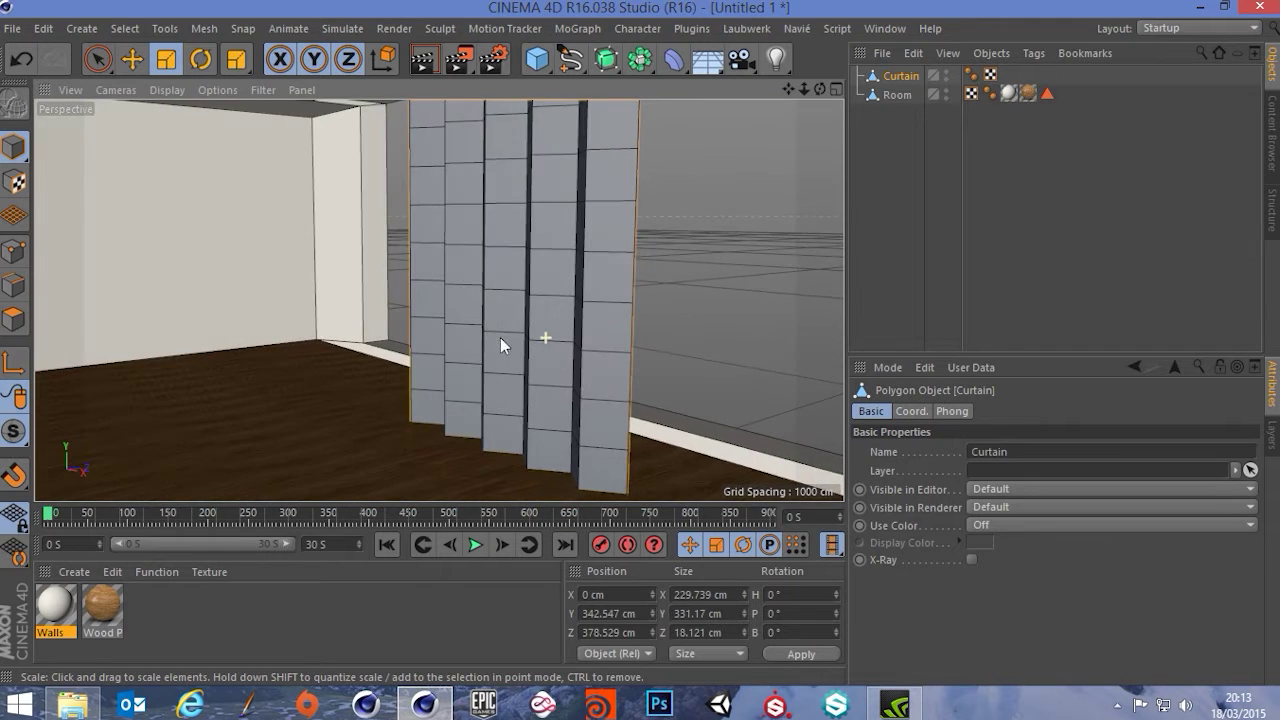
alt+drag(549, 491, 543, 260)
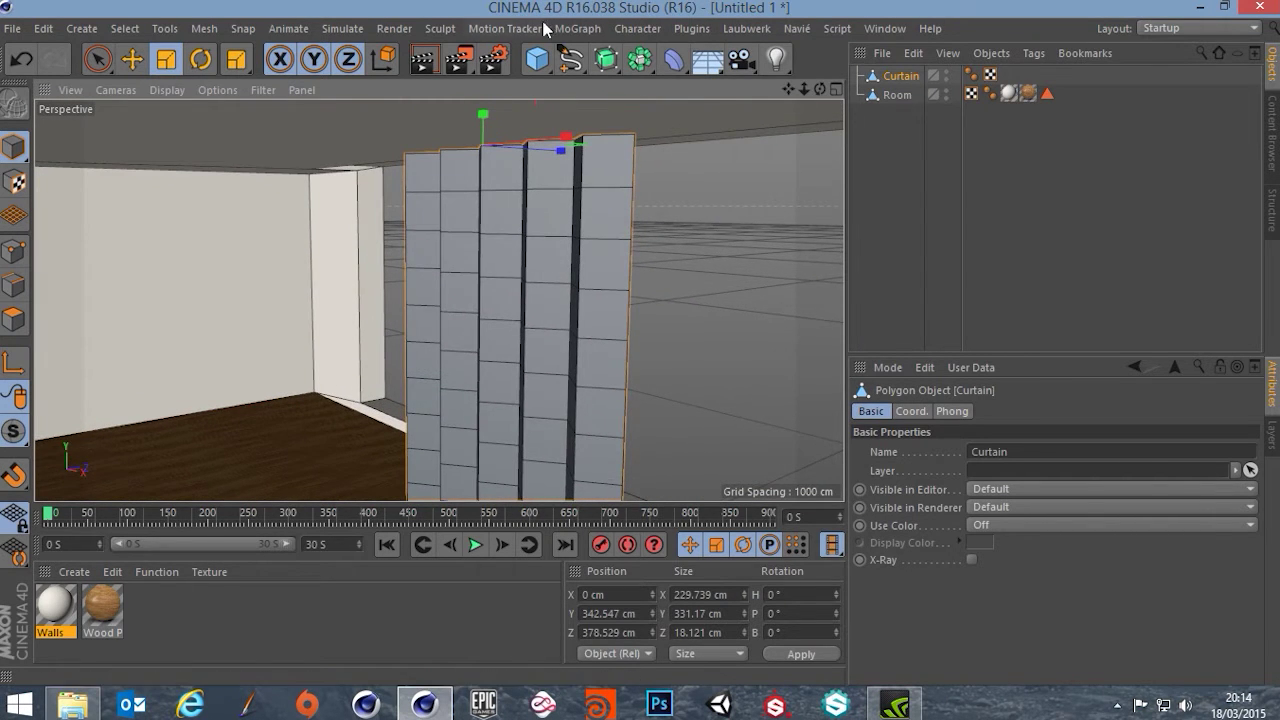
click(677, 58)
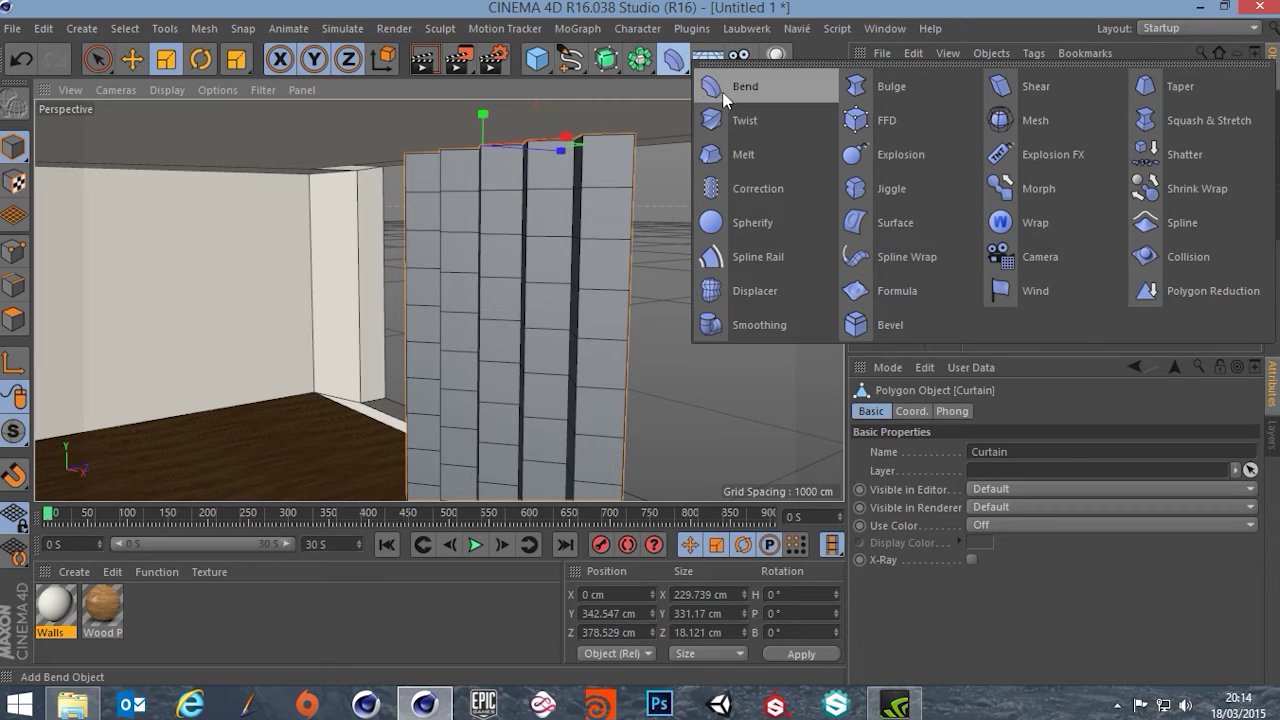
click(722, 90)
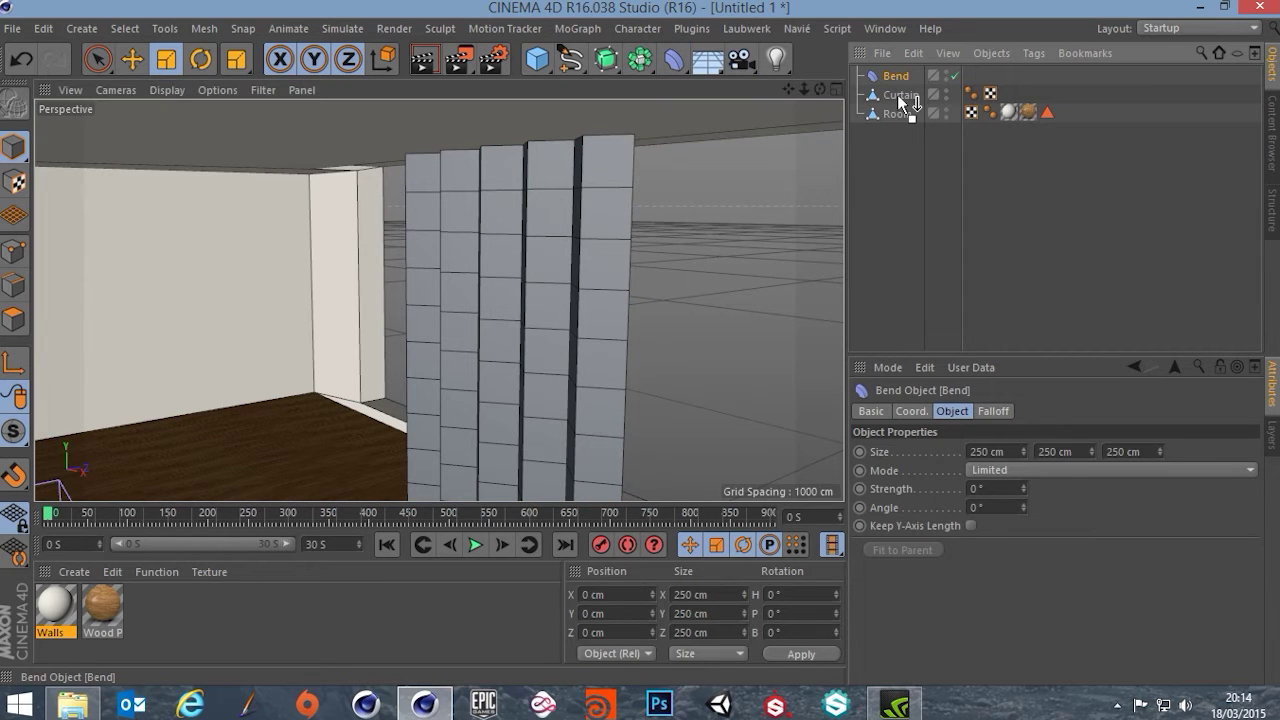
drag(897, 94, 897, 95)
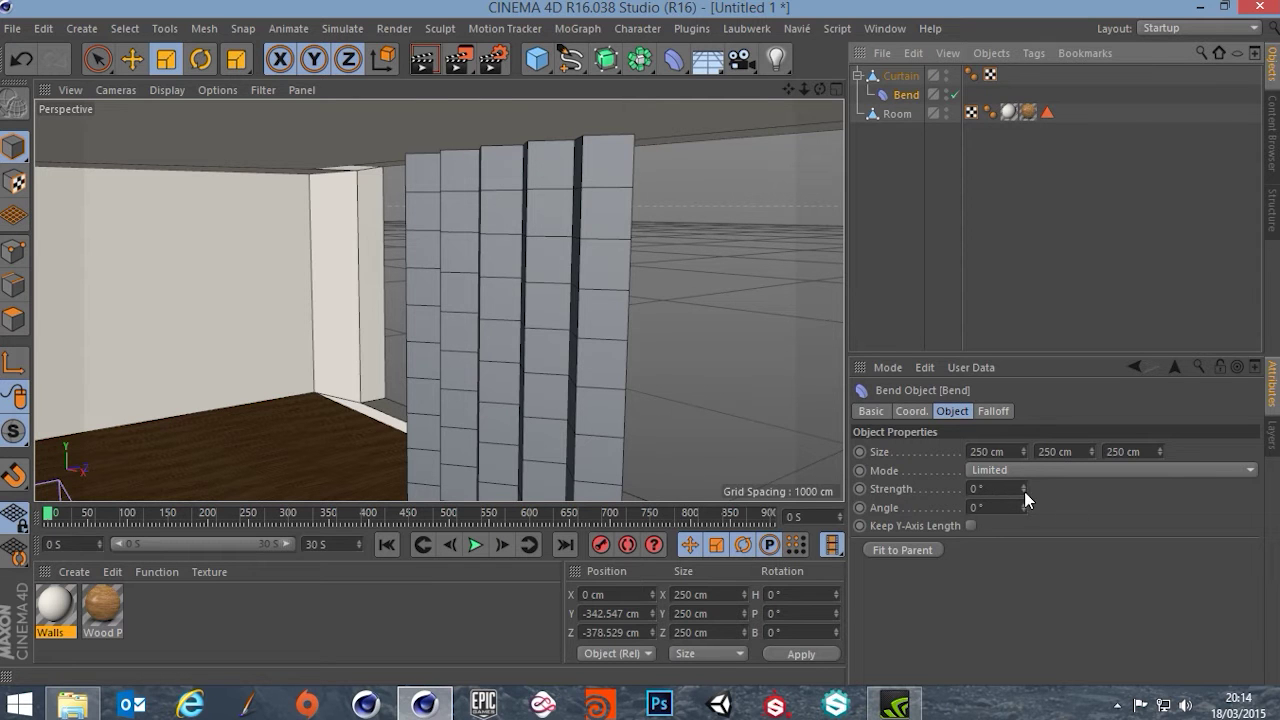
Step: Try a Bend strength of 40° on the curtain, check it with the Room hidden, and undo the test
drag(1023, 485, 1078, 485)
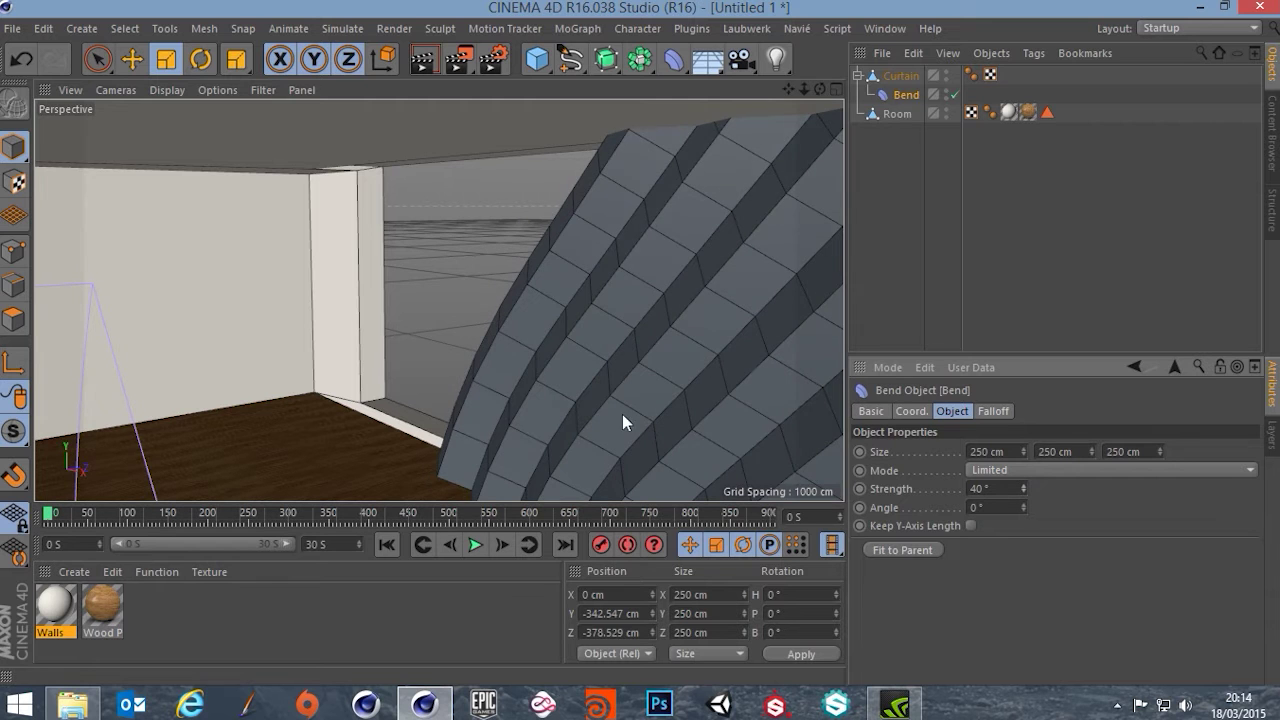
scroll(543, 285, down, 2)
alt+middle_drag(543, 285, 543, 237)
scroll(557, 267, down, 3)
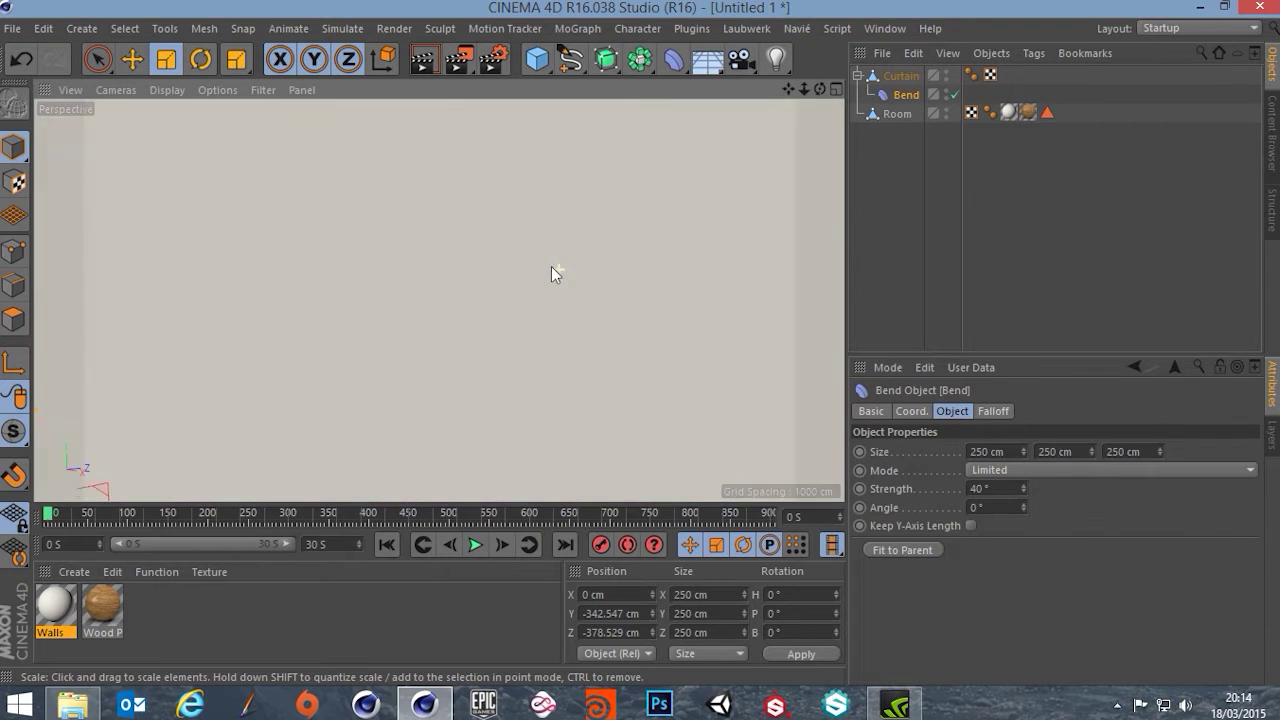
alt+drag(550, 265, 646, 283)
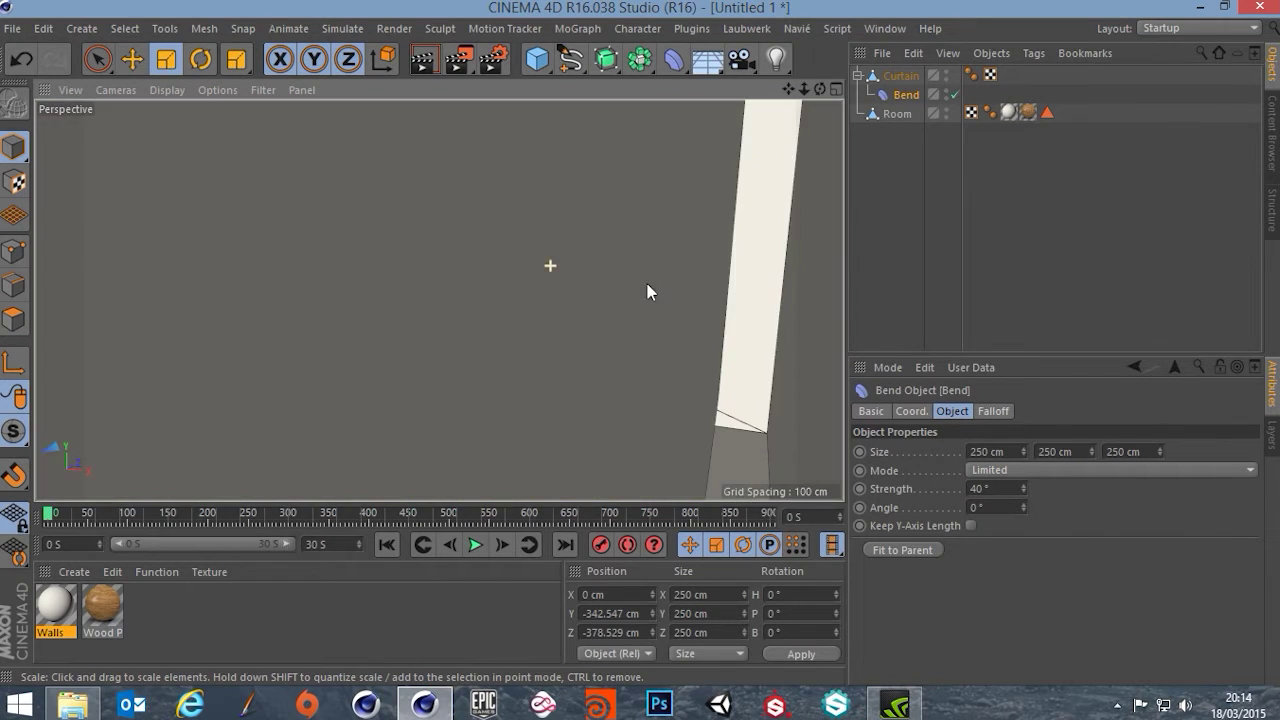
key(ctrl+shift+z)
alt+drag(440, 300, 543, 306)
alt+drag(537, 308, 544, 269)
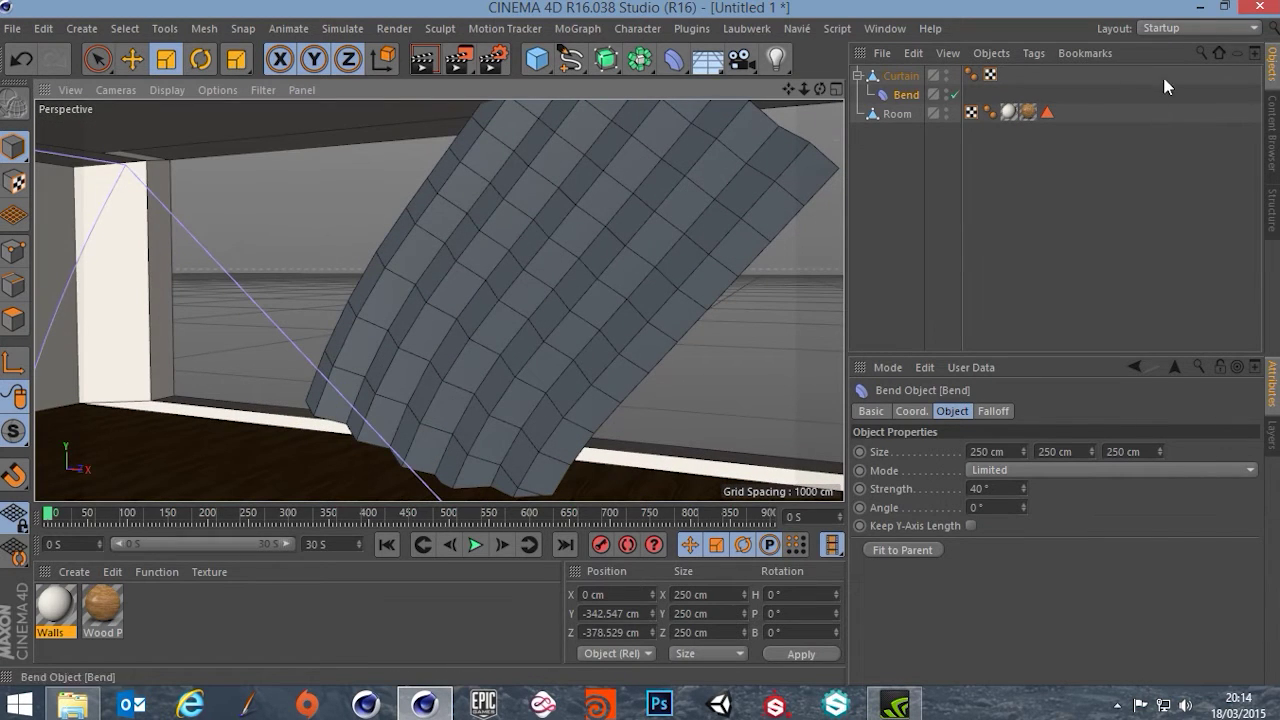
click(943, 111)
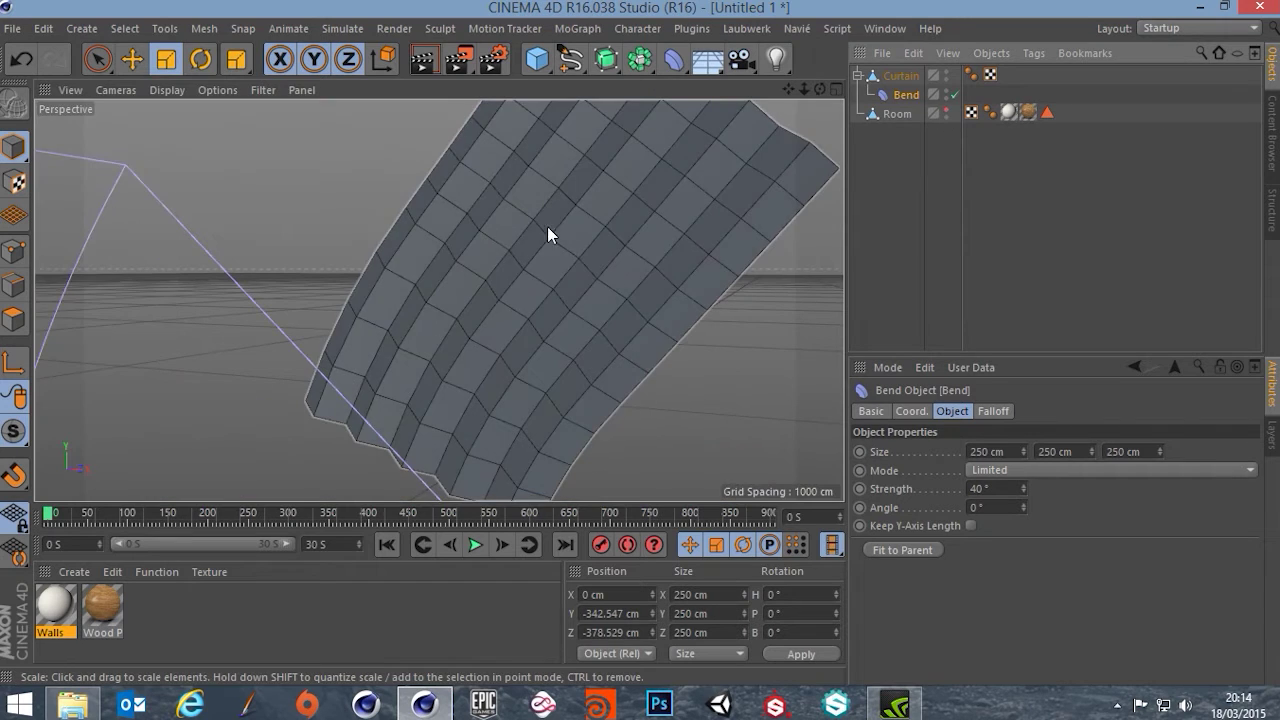
alt+drag(547, 226, 483, 266)
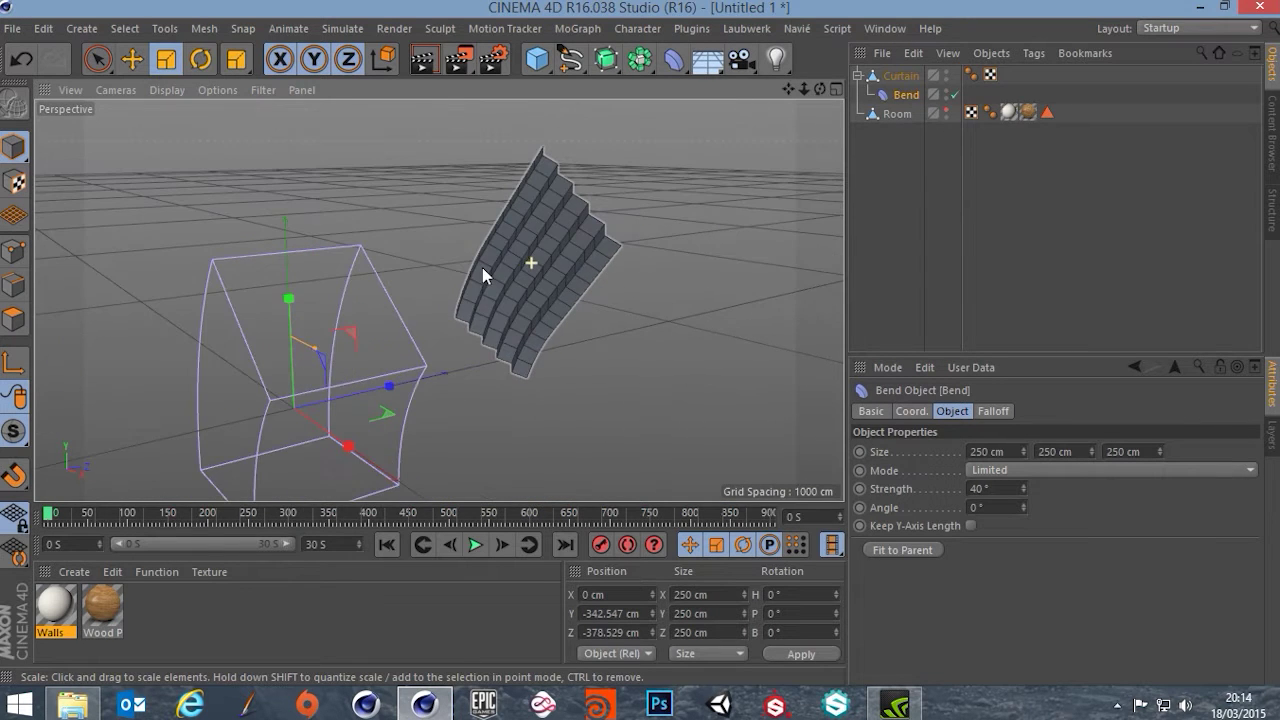
key(ctrl+z)
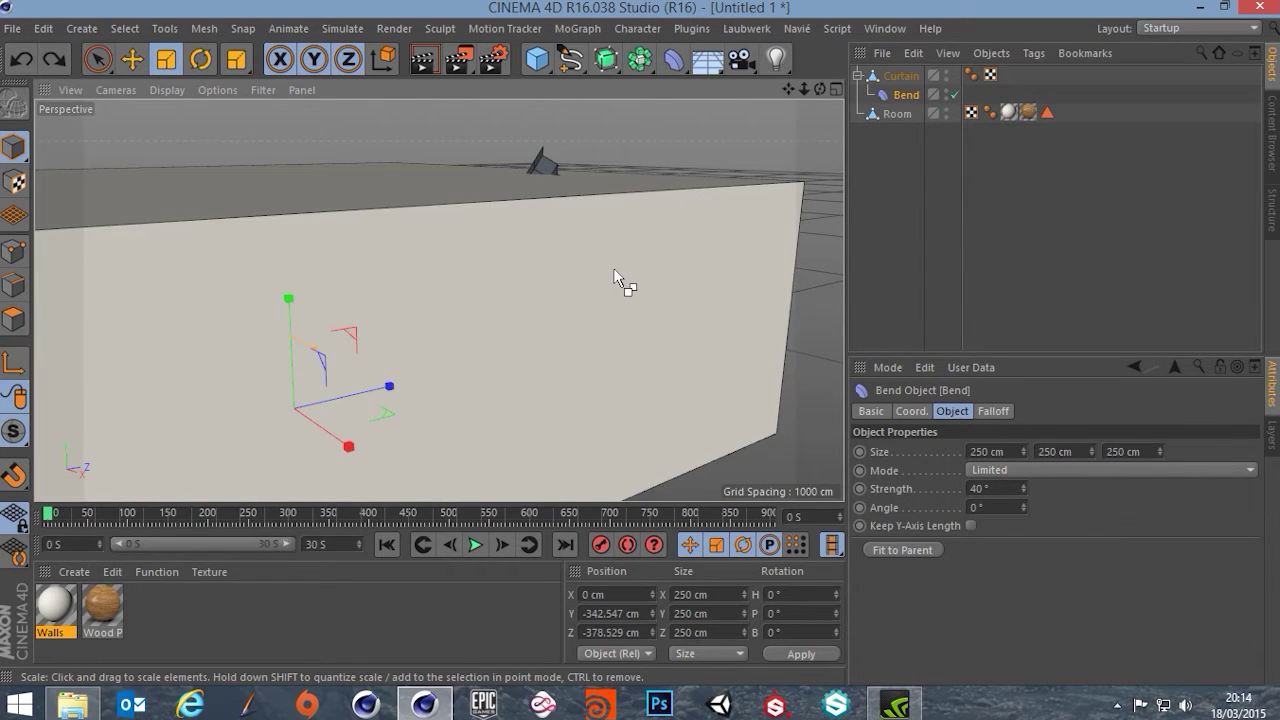
Step: Hide the Room in the editor and fit the Bend deformer's box to its parent curtain
click(944, 112)
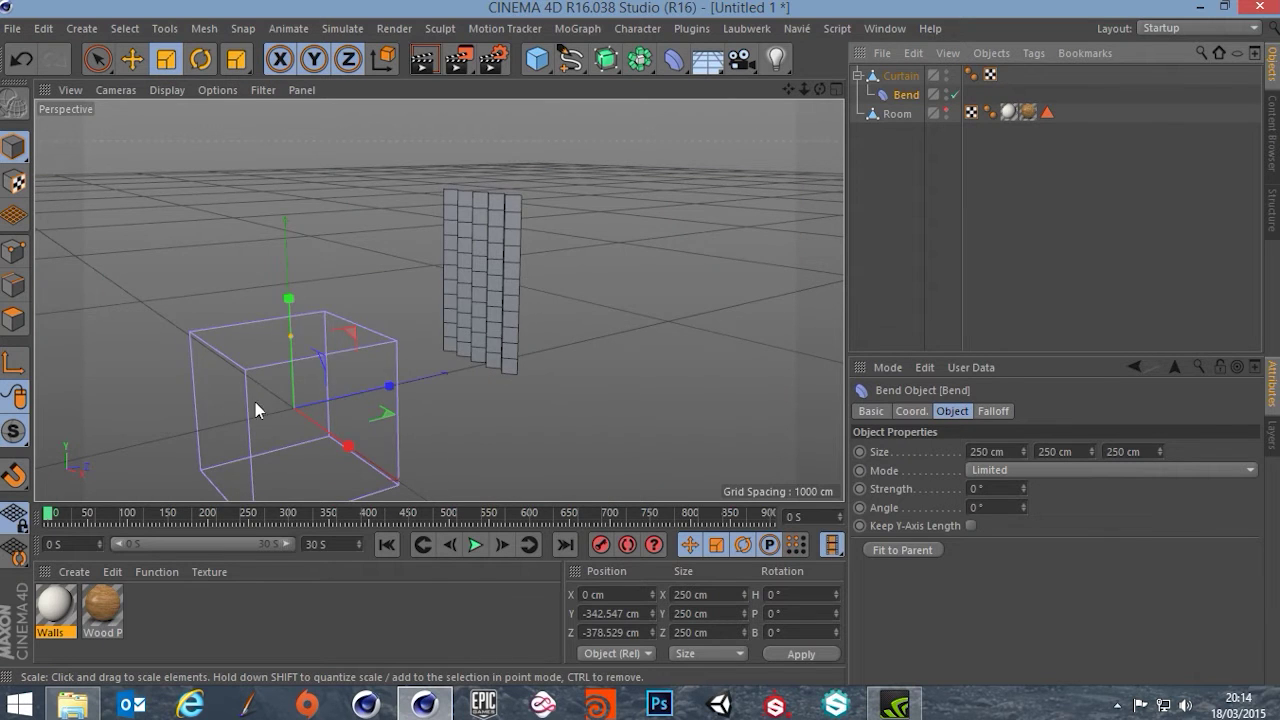
alt+drag(257, 409, 335, 312)
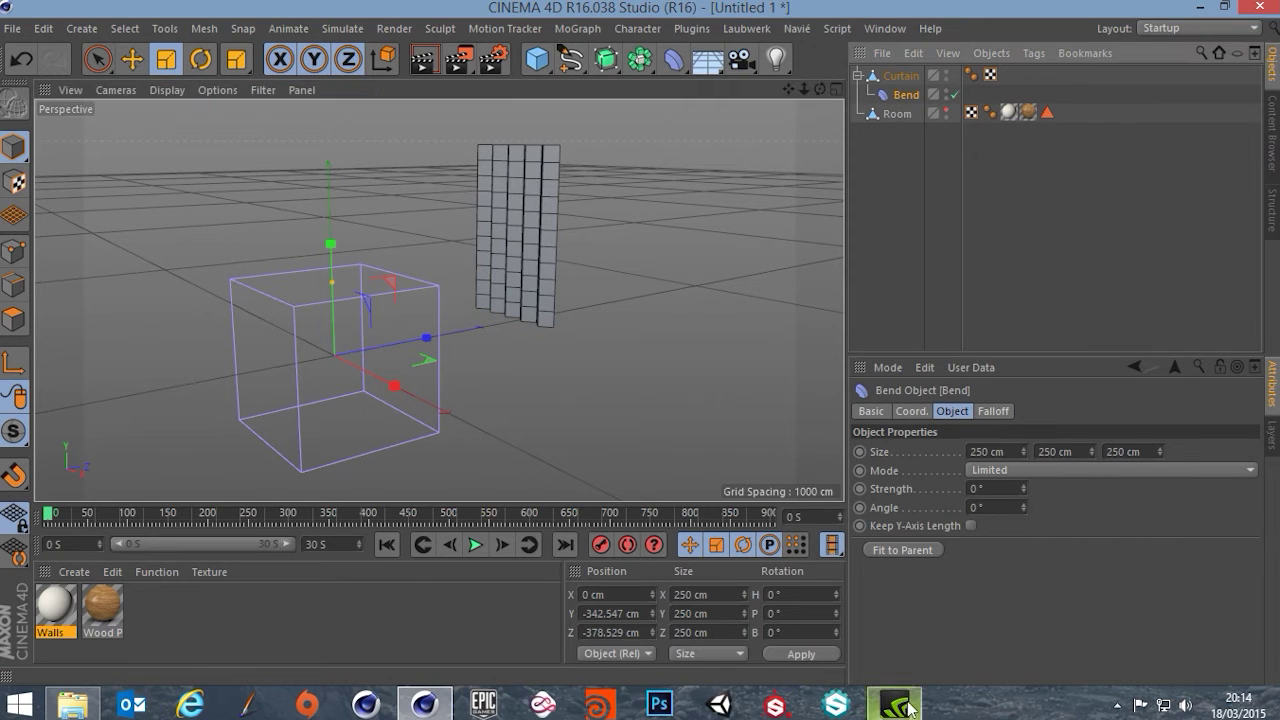
click(895, 553)
scroll(527, 205, up, 1)
scroll(527, 205, up, 5)
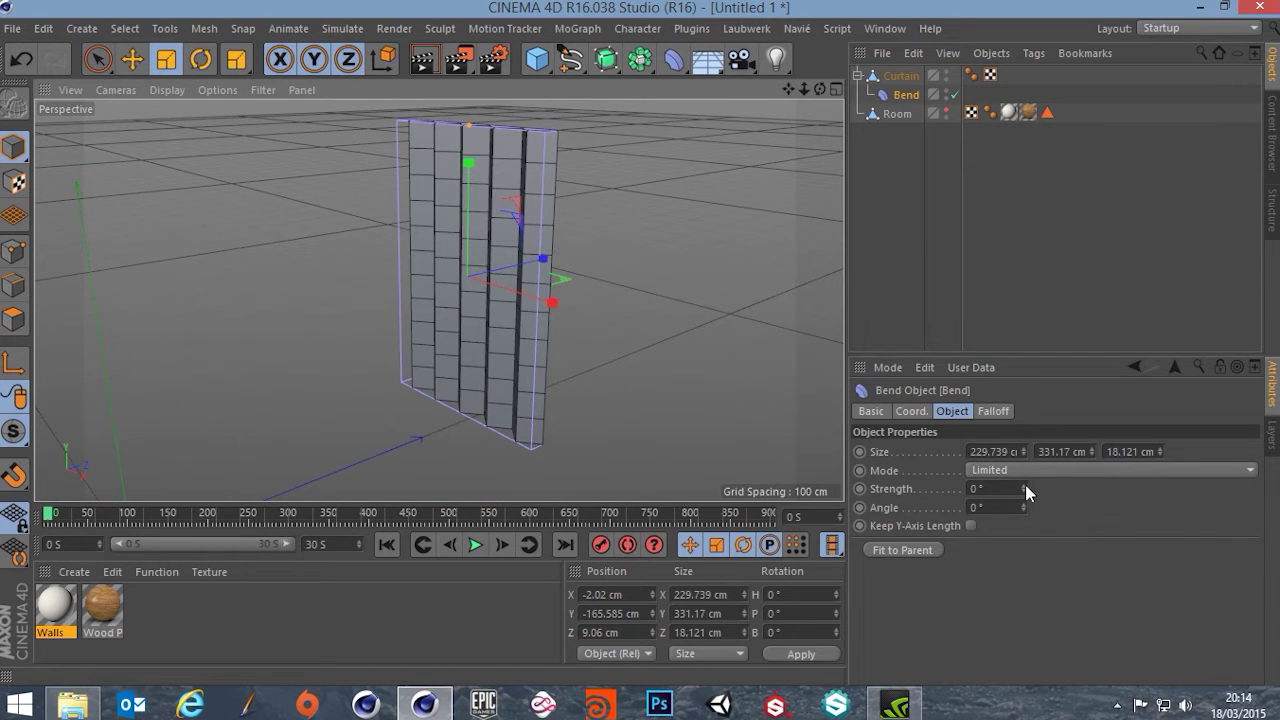
Step: Undo a trial Bend strength of -38° and rotate the deformer to 180° in B
mouse_move(1025, 488)
mouse_down()
mouse_move(965, 488)
mouse_move(1005, 488)
mouse_up()
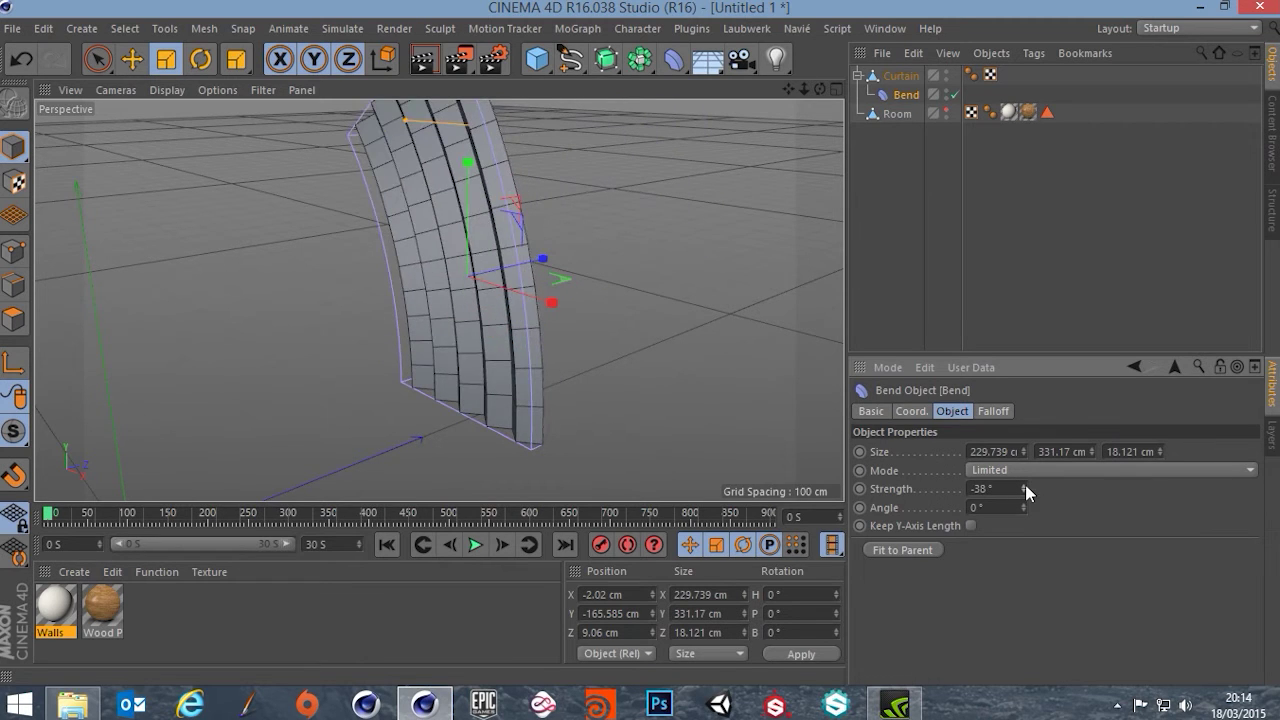
key(ctrl+z)
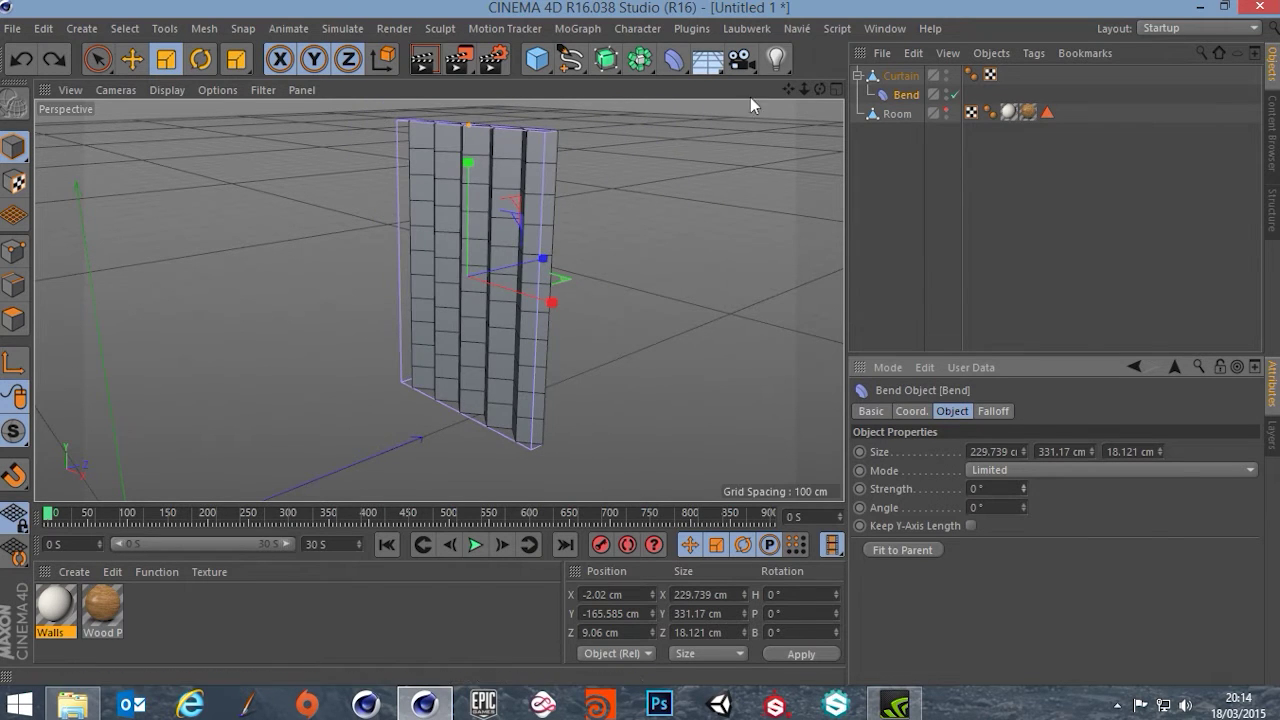
click(200, 59)
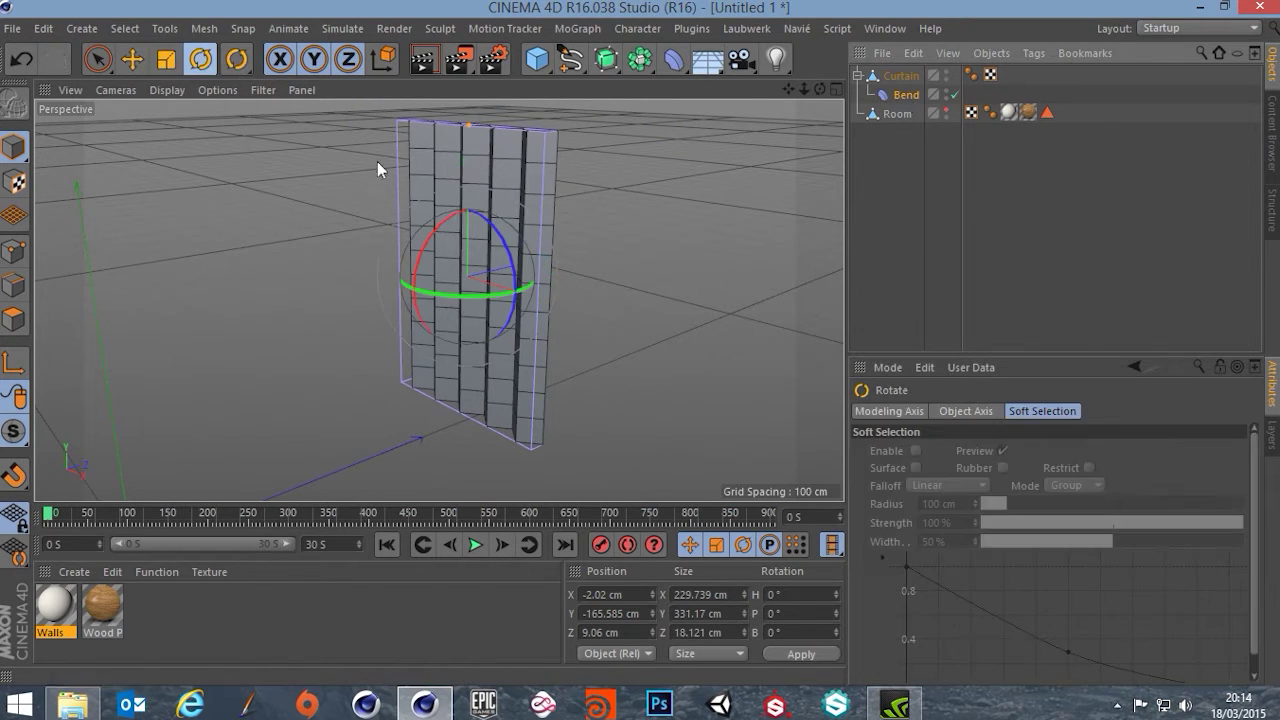
drag(495, 226, 392, 418)
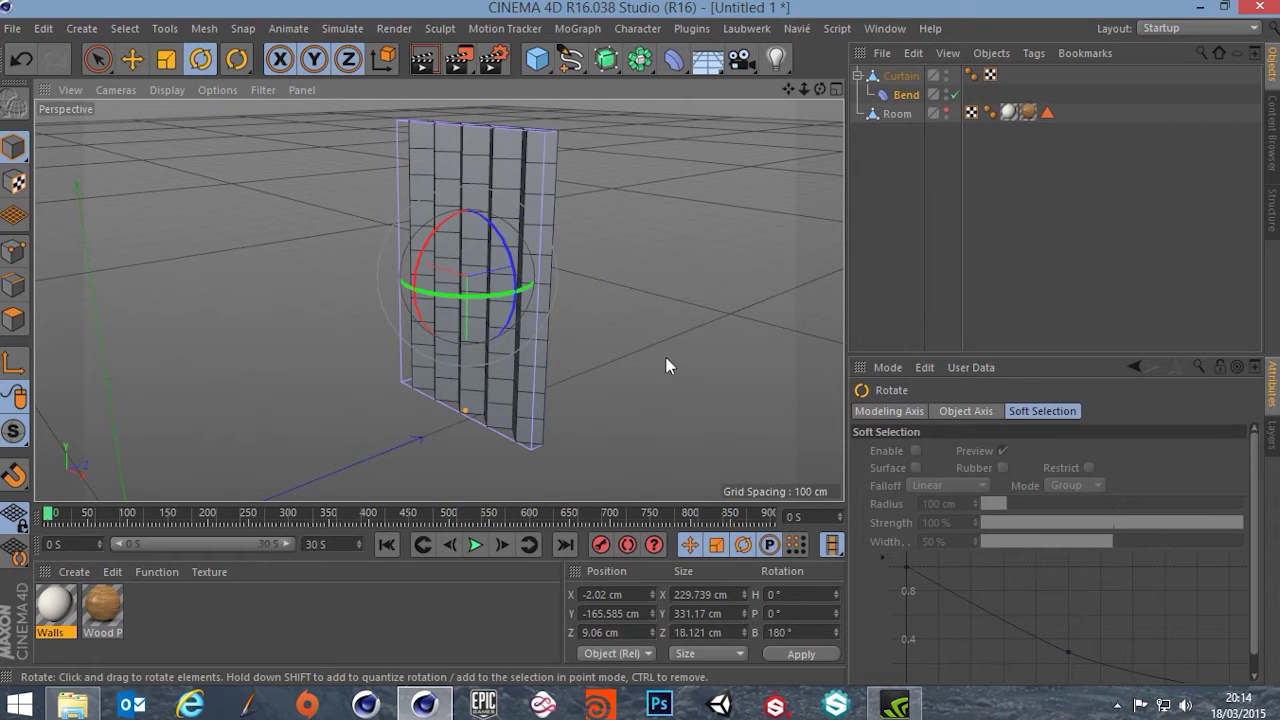
alt+drag(665, 360, 634, 370)
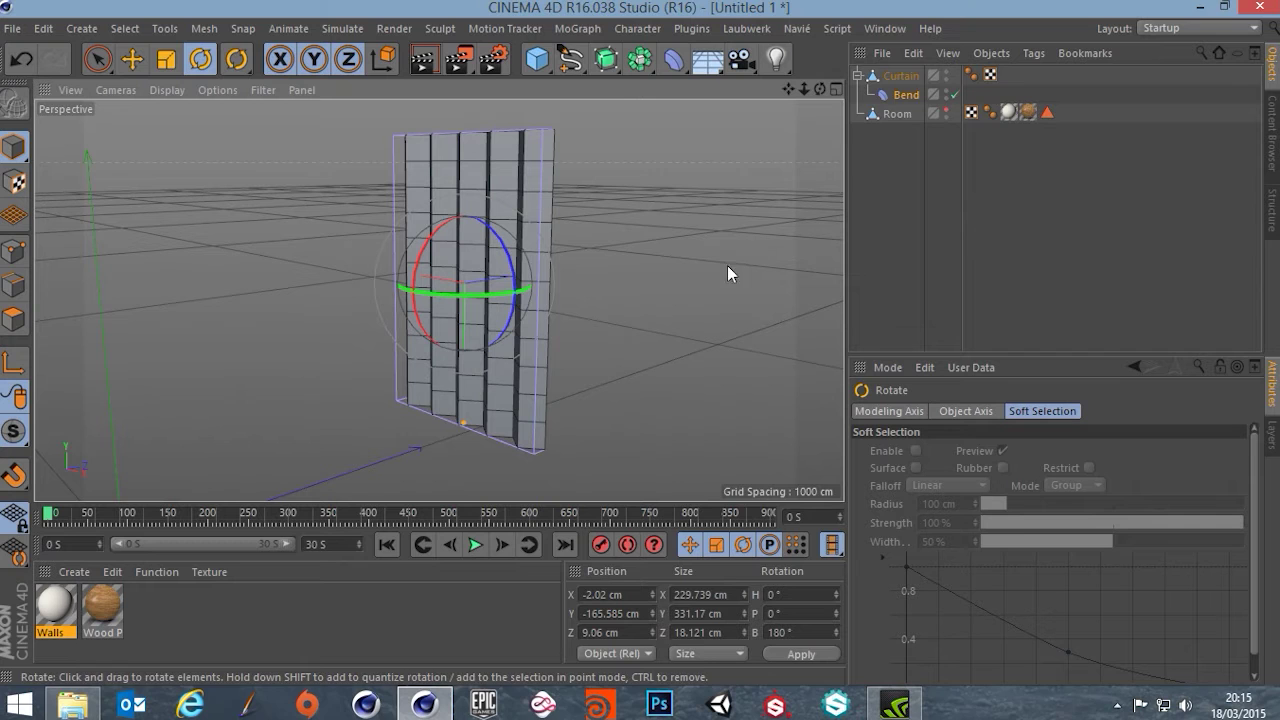
Step: Bend the lower part of the curtain by setting the Bend deformer's strength to 70°
click(901, 93)
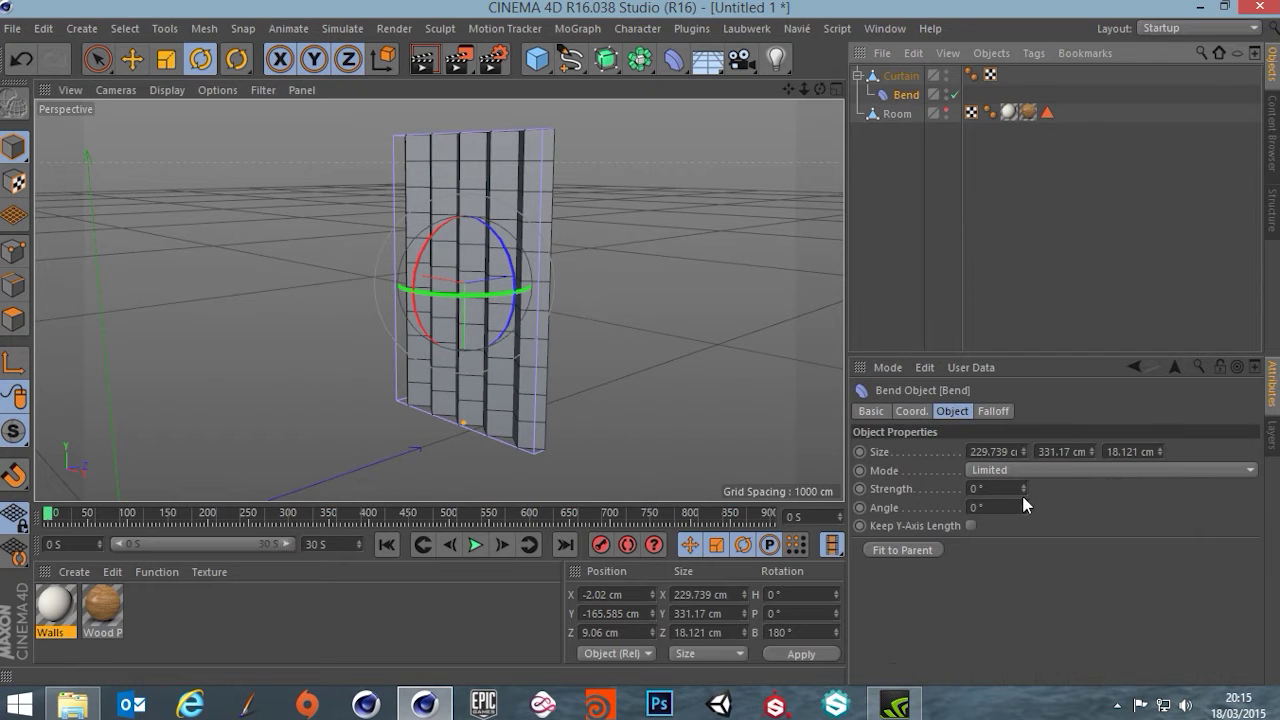
drag(1024, 483, 1020, 487)
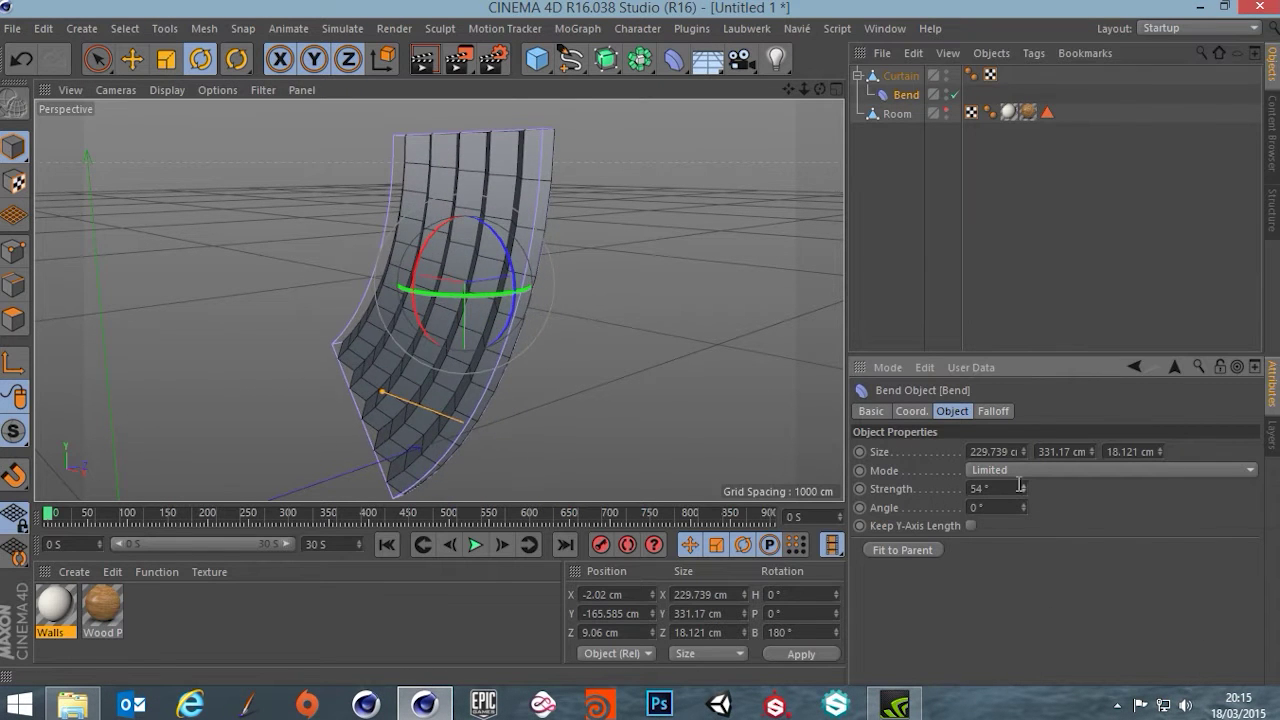
alt+drag(620, 420, 451, 437)
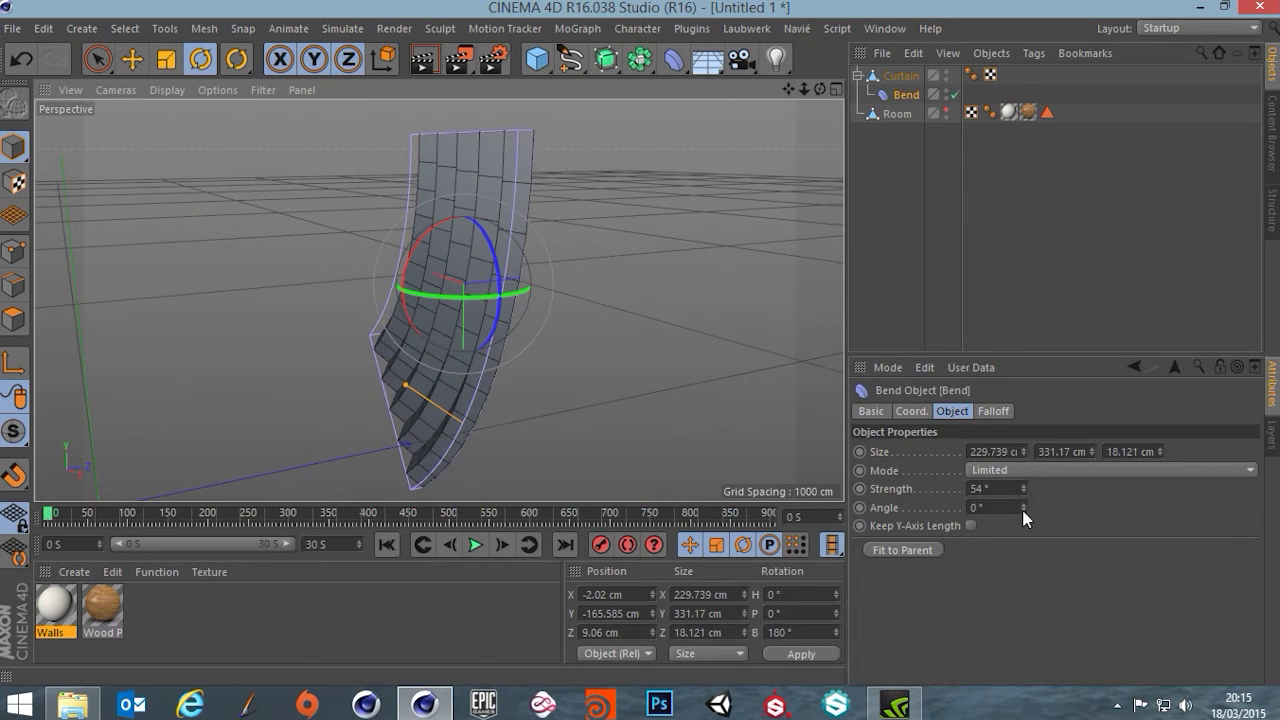
drag(1022, 488, 1022, 480)
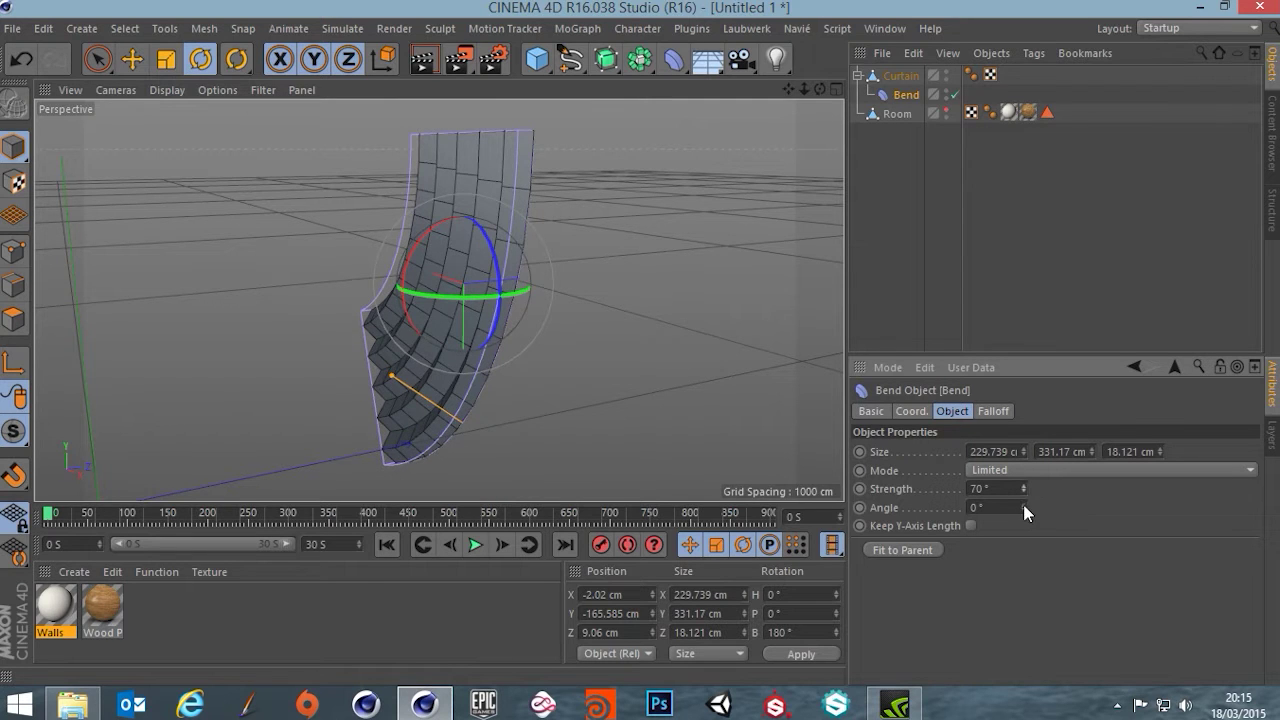
Step: Set the Bend deformer's angle to -90° and make the Room visible in the editor again
mouse_move(1023, 506)
mouse_down()
mouse_move(1023, 434)
mouse_move(1023, 513)
mouse_up()
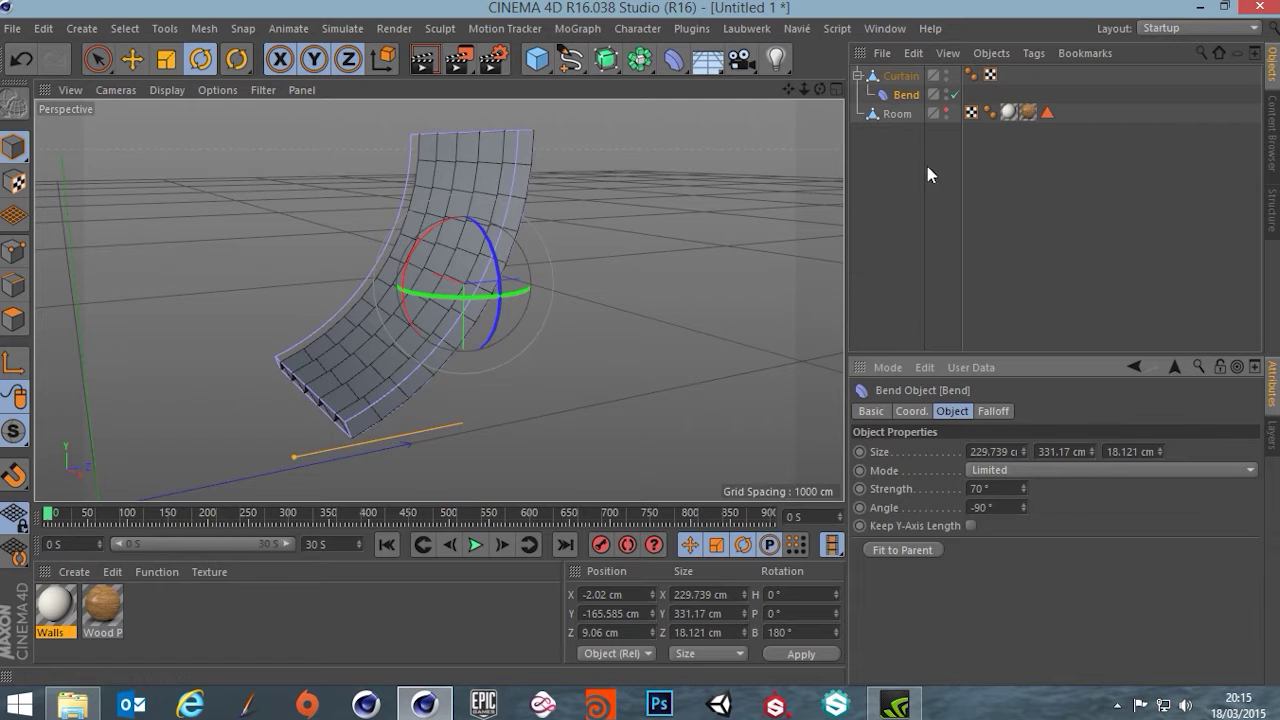
click(946, 110)
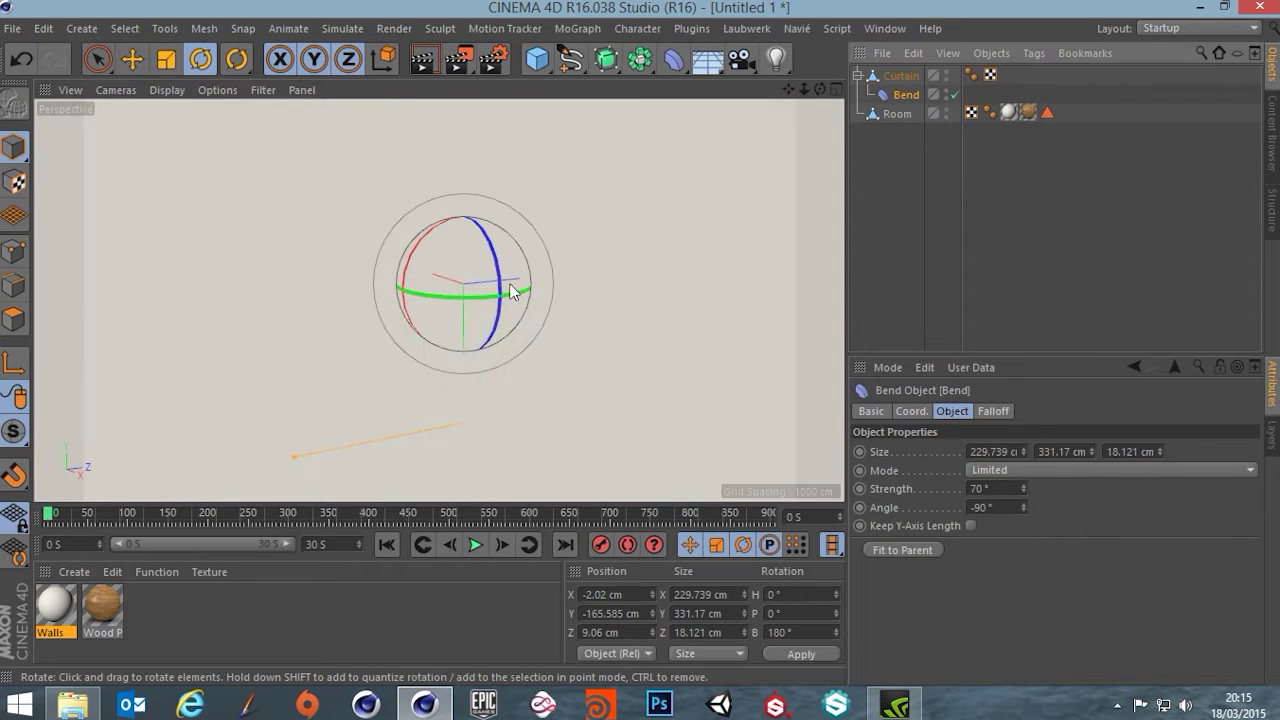
scroll(583, 288, down, 3)
alt+drag(649, 271, 294, 303)
alt+right_drag(294, 303, 575, 318)
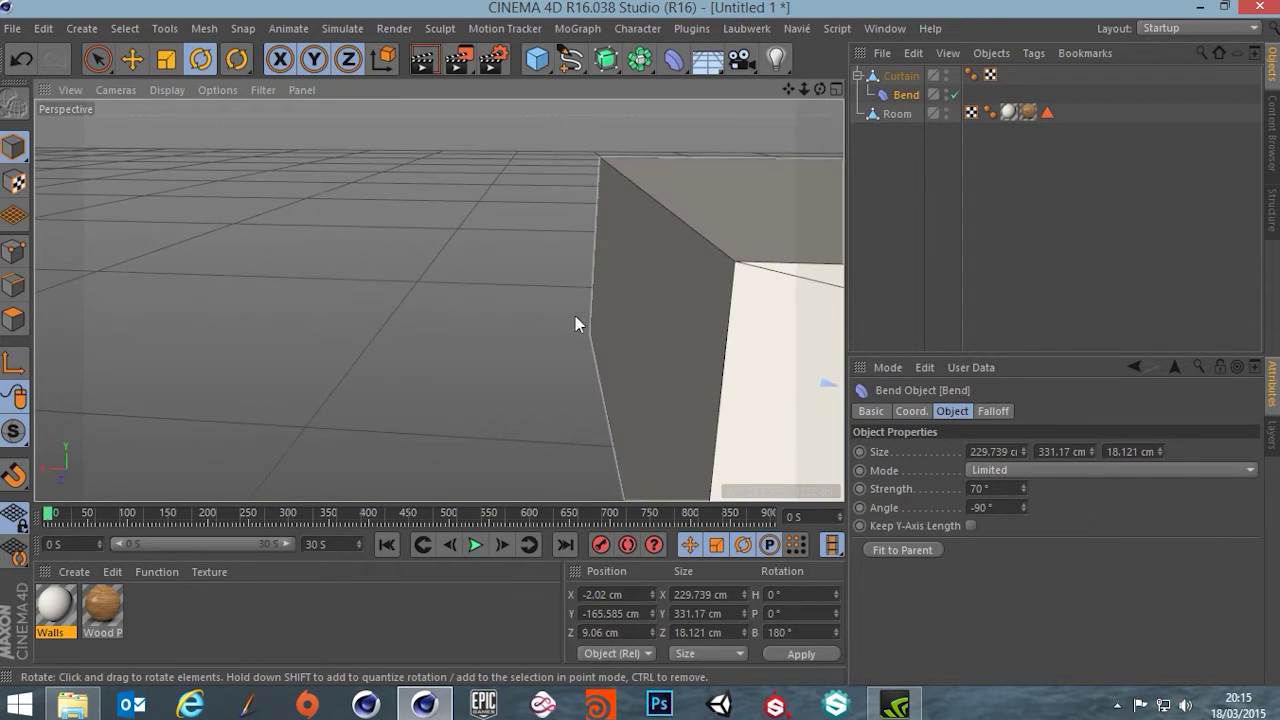
alt+drag(440, 300, 460, 372)
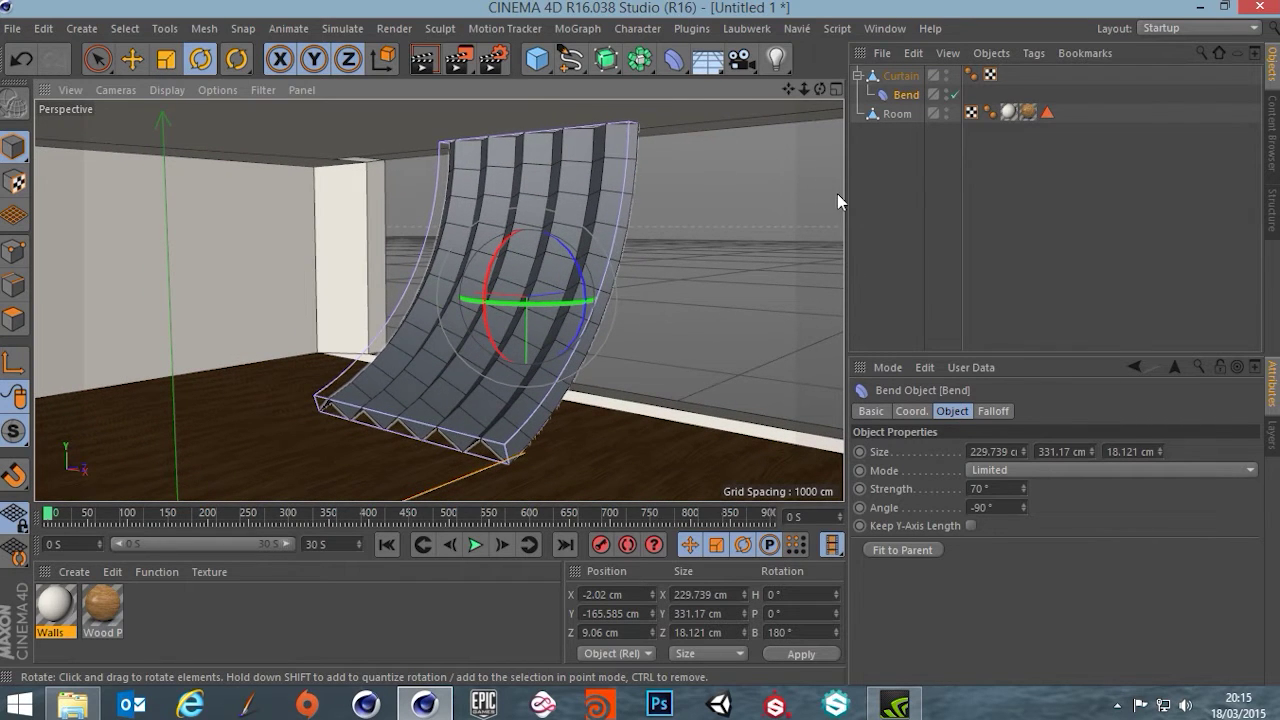
Step: Bake the bent Curtain into a new polygon object with Current State to Object and delete the original with its Bend deformer
click(912, 78)
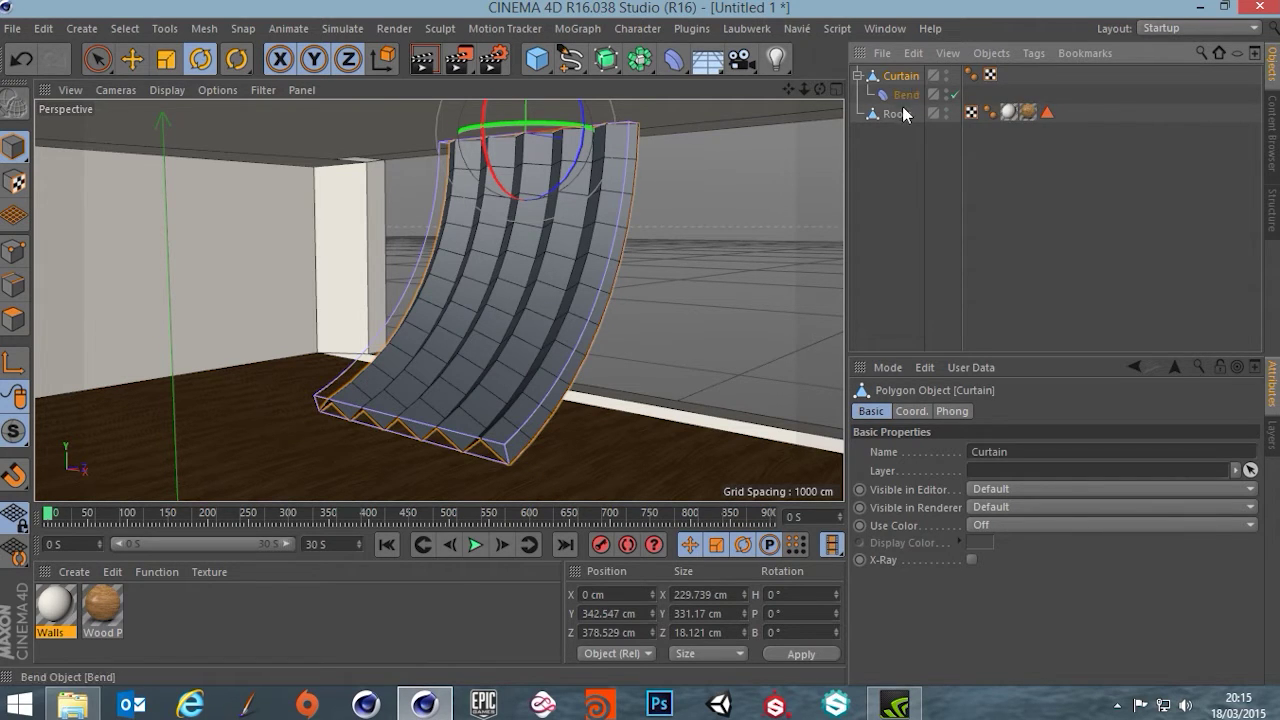
click(906, 95)
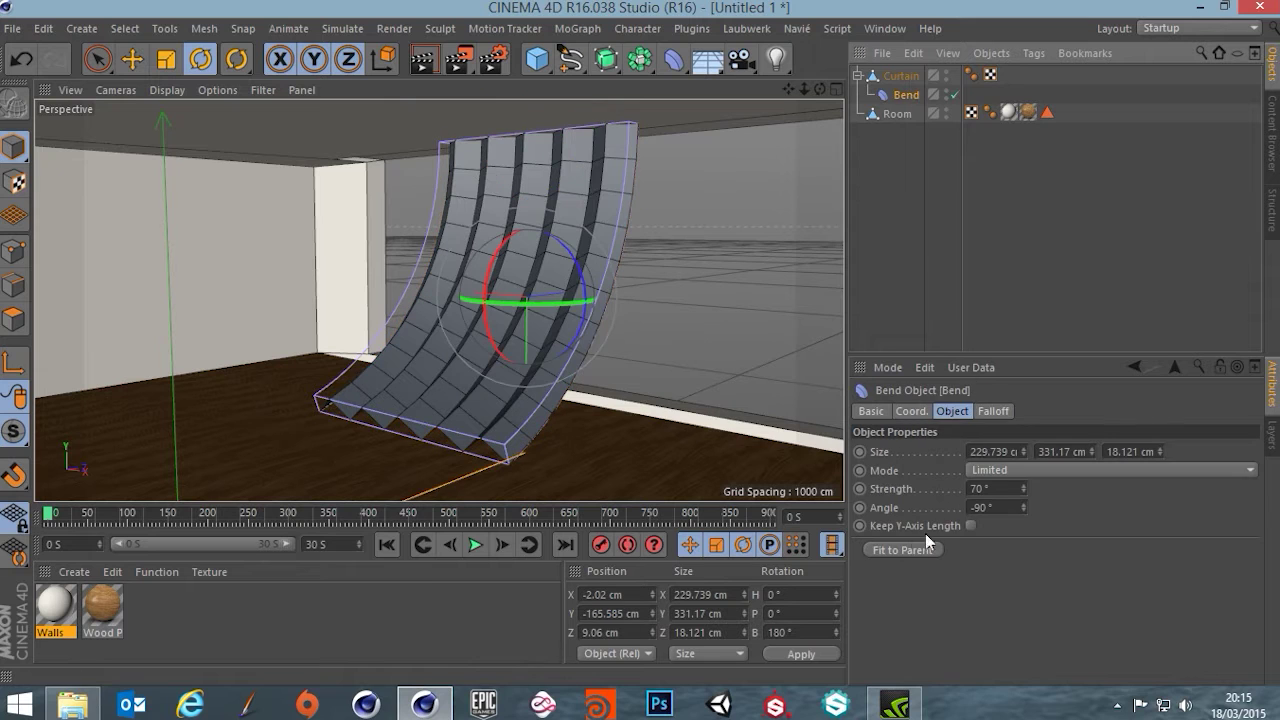
click(922, 411)
click(945, 411)
click(901, 76)
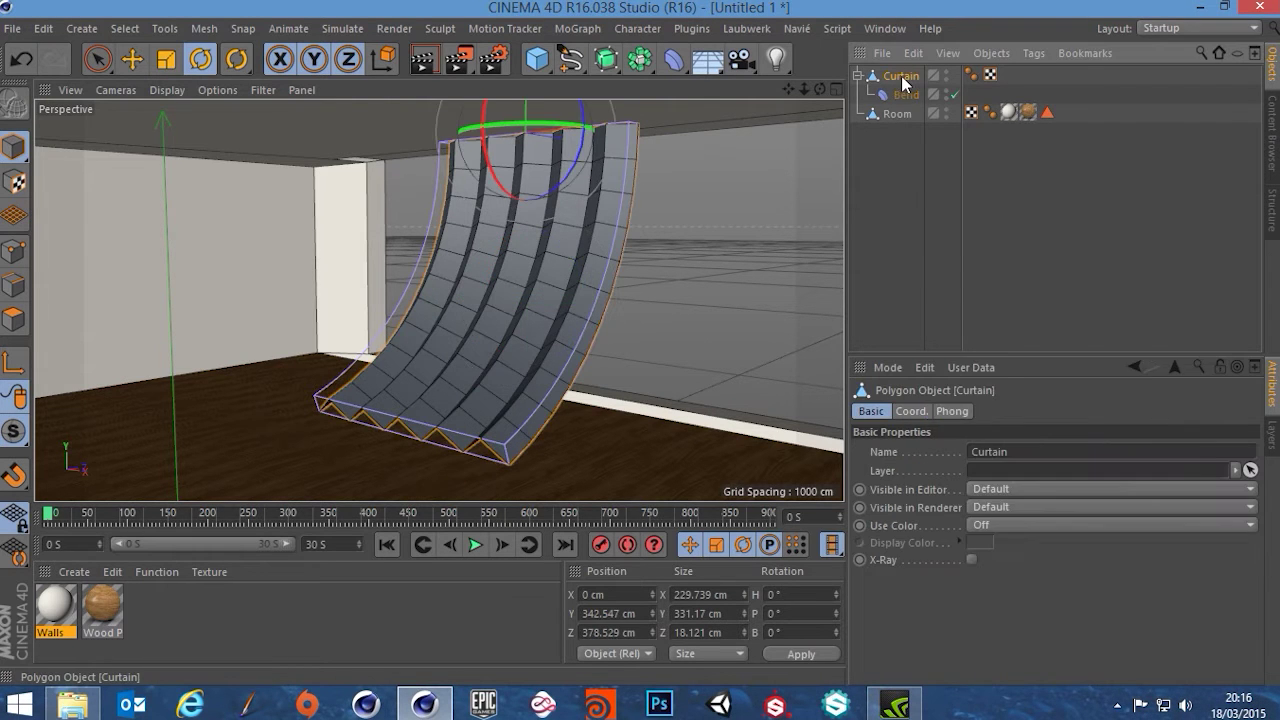
right_click(901, 76)
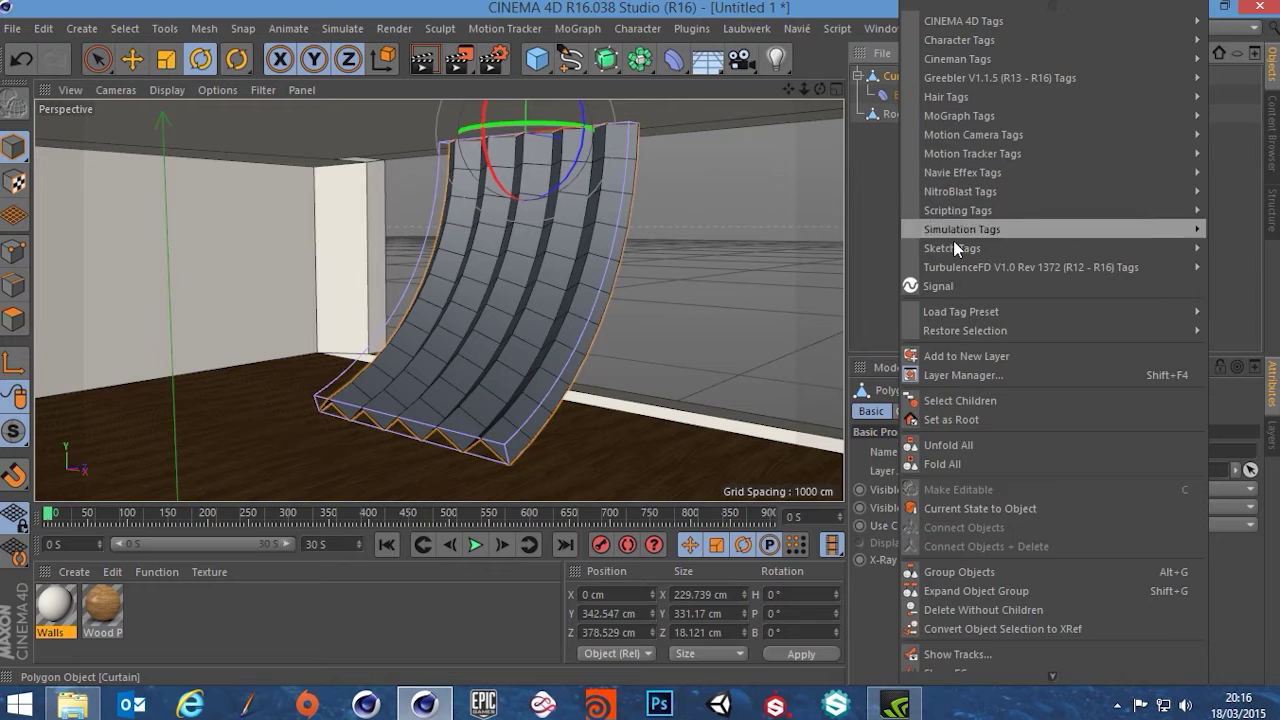
click(959, 507)
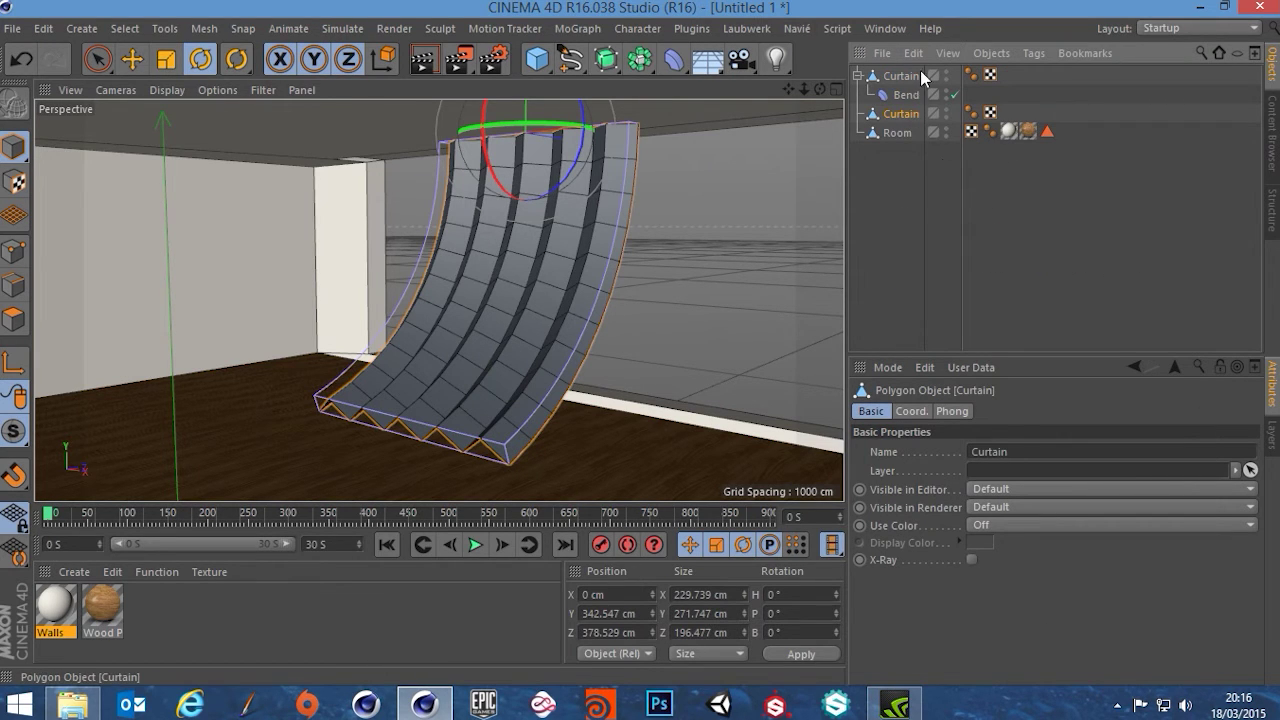
key(Delete)
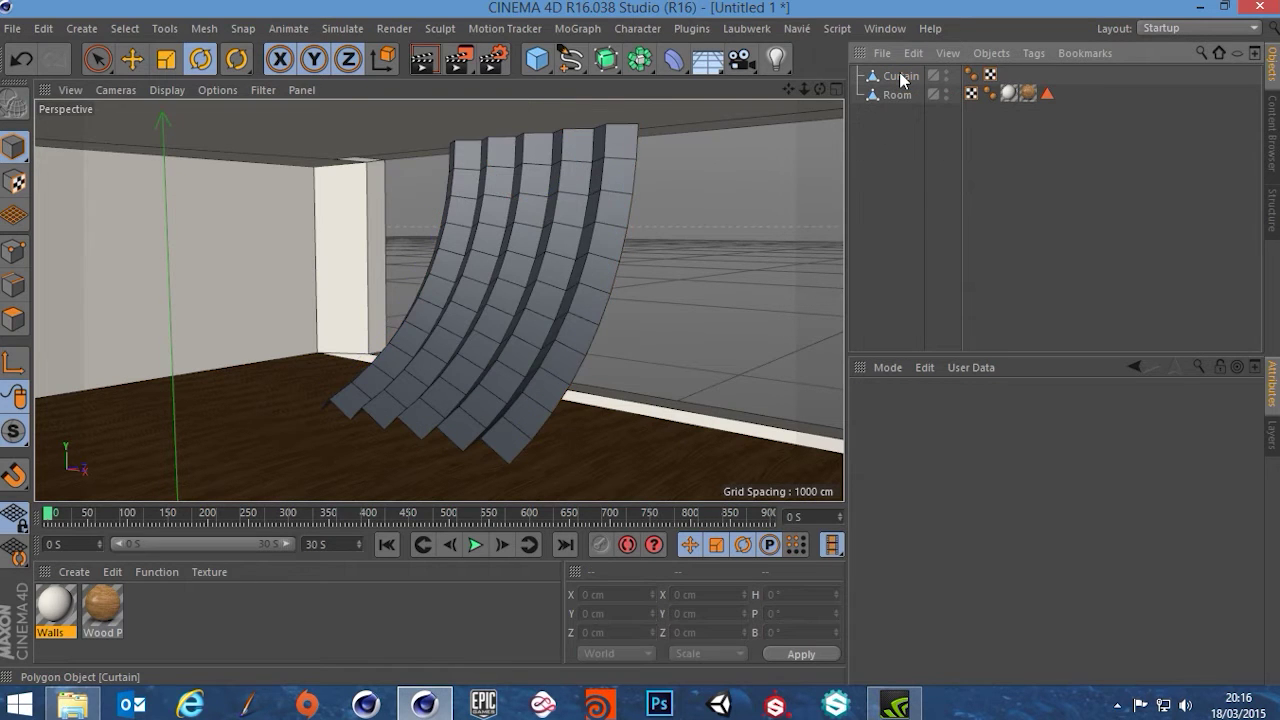
Step: Subdivide all polygons of the baked Curtain with a Subdivision value of 1, then deselect them
click(901, 77)
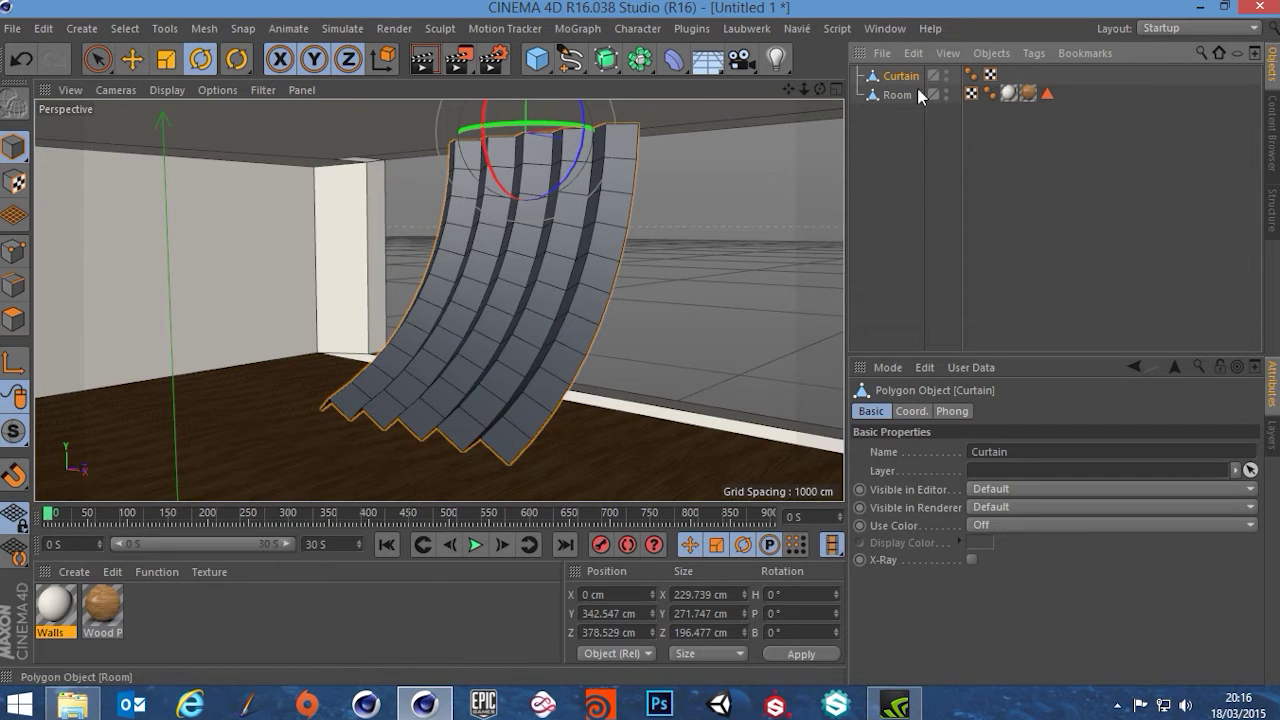
click(14, 318)
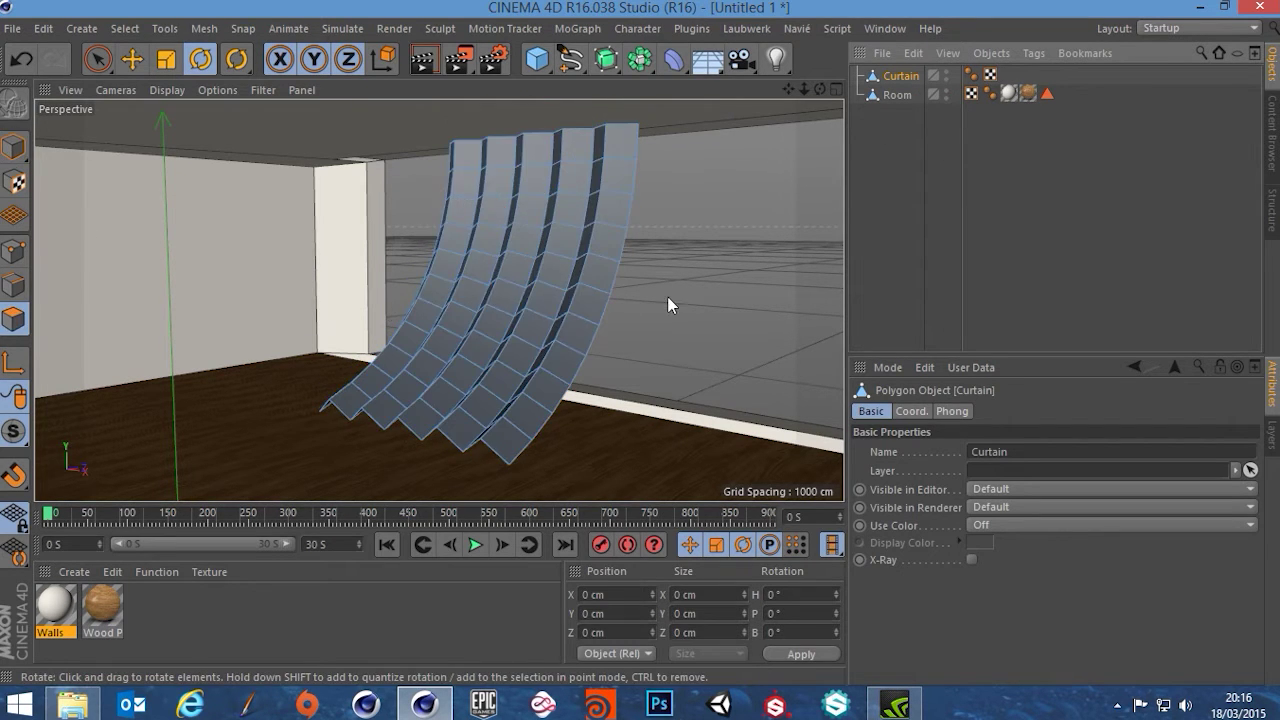
key(ctrl+a)
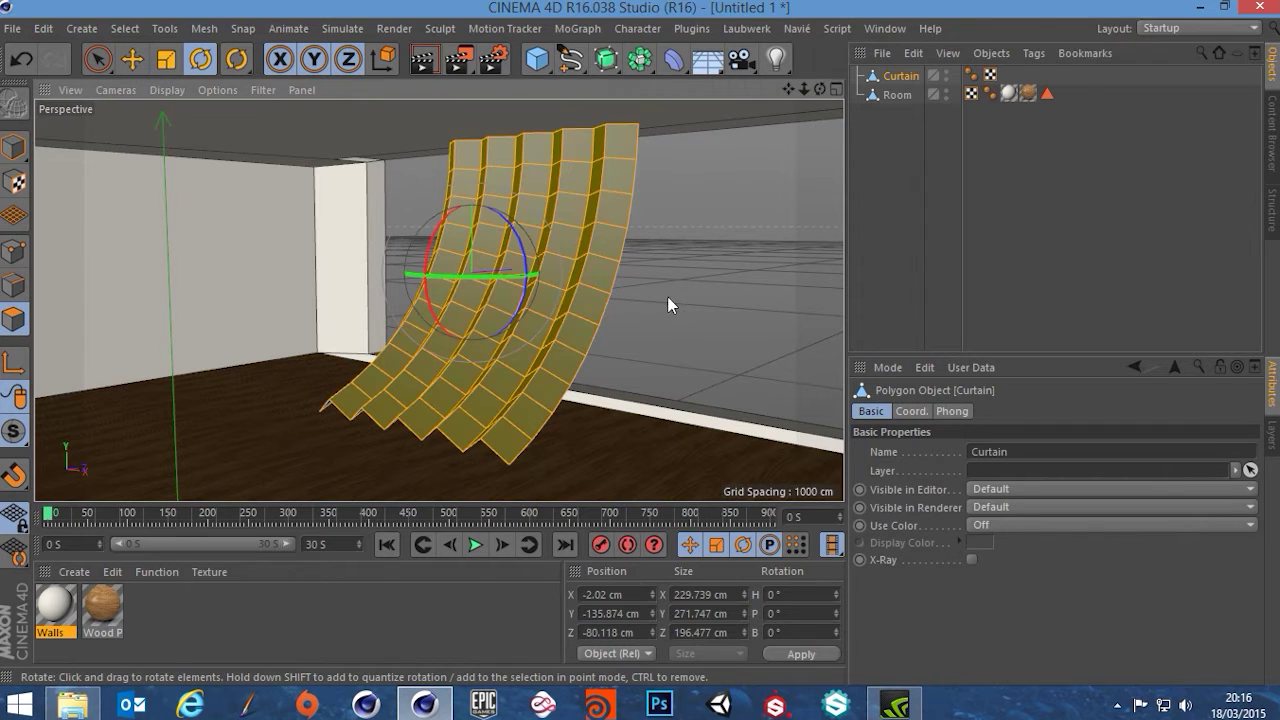
right_click(706, 188)
scroll(810, 546, down, 2)
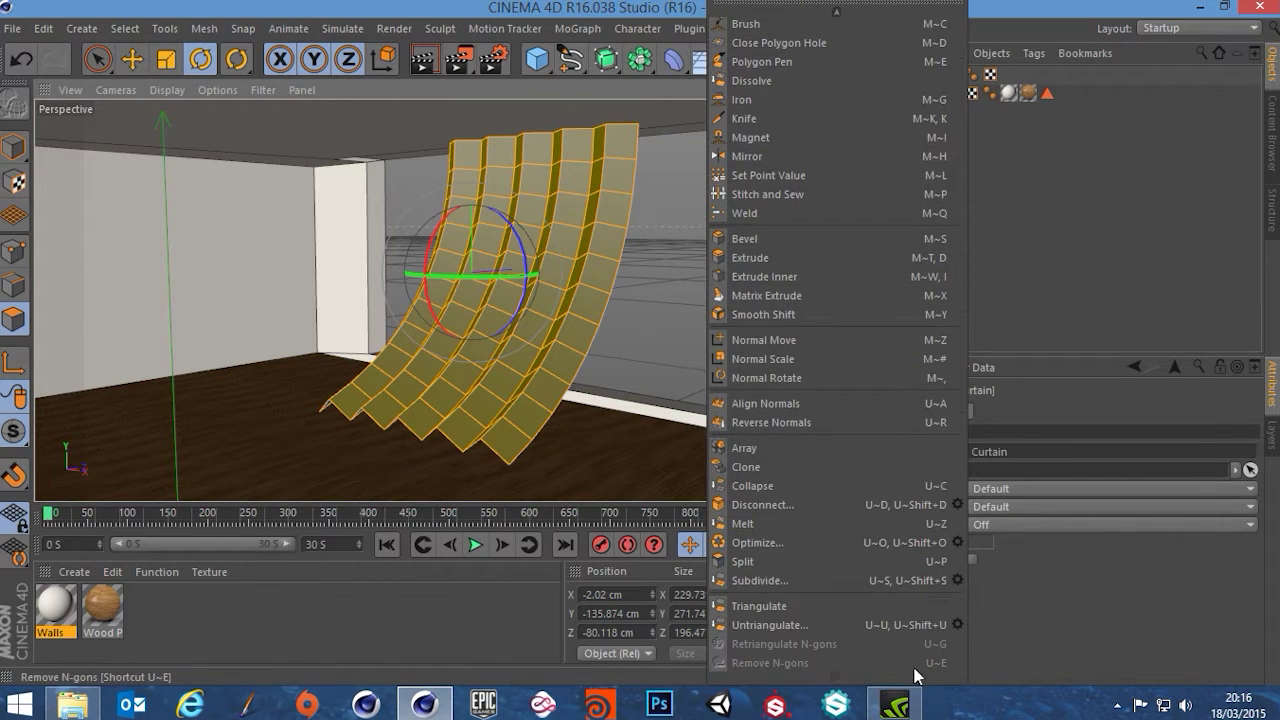
click(956, 581)
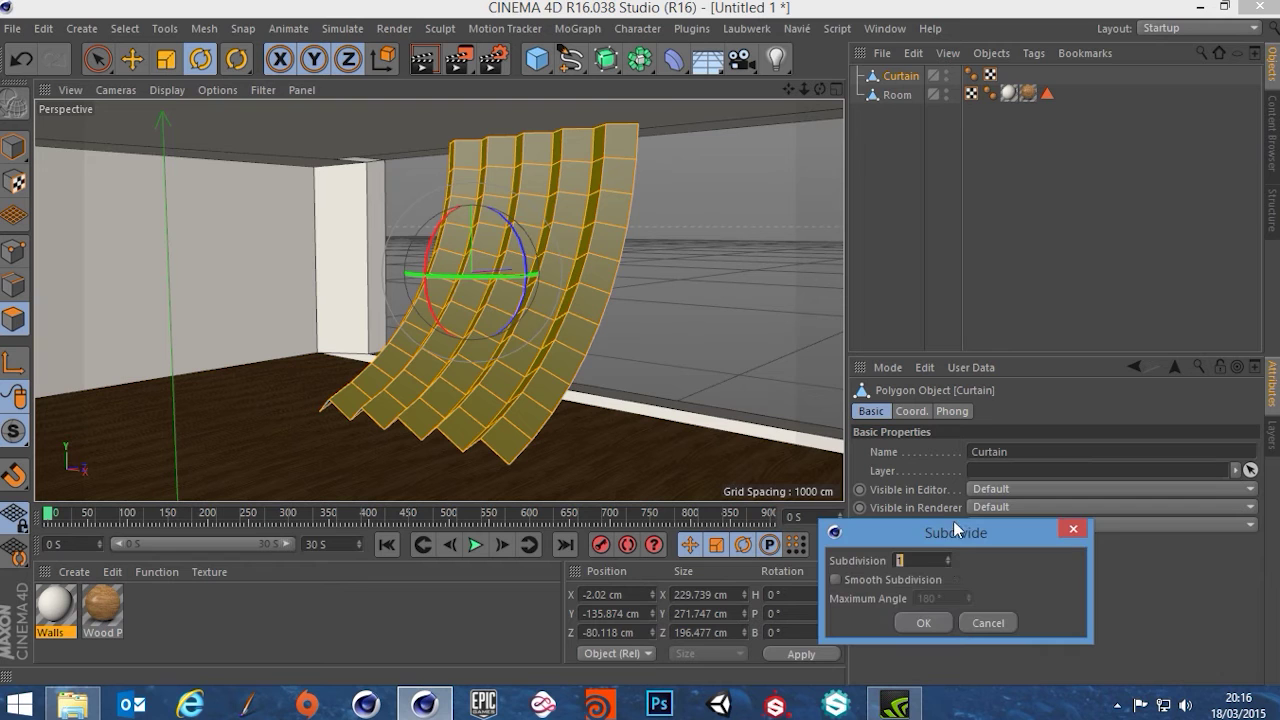
click(922, 623)
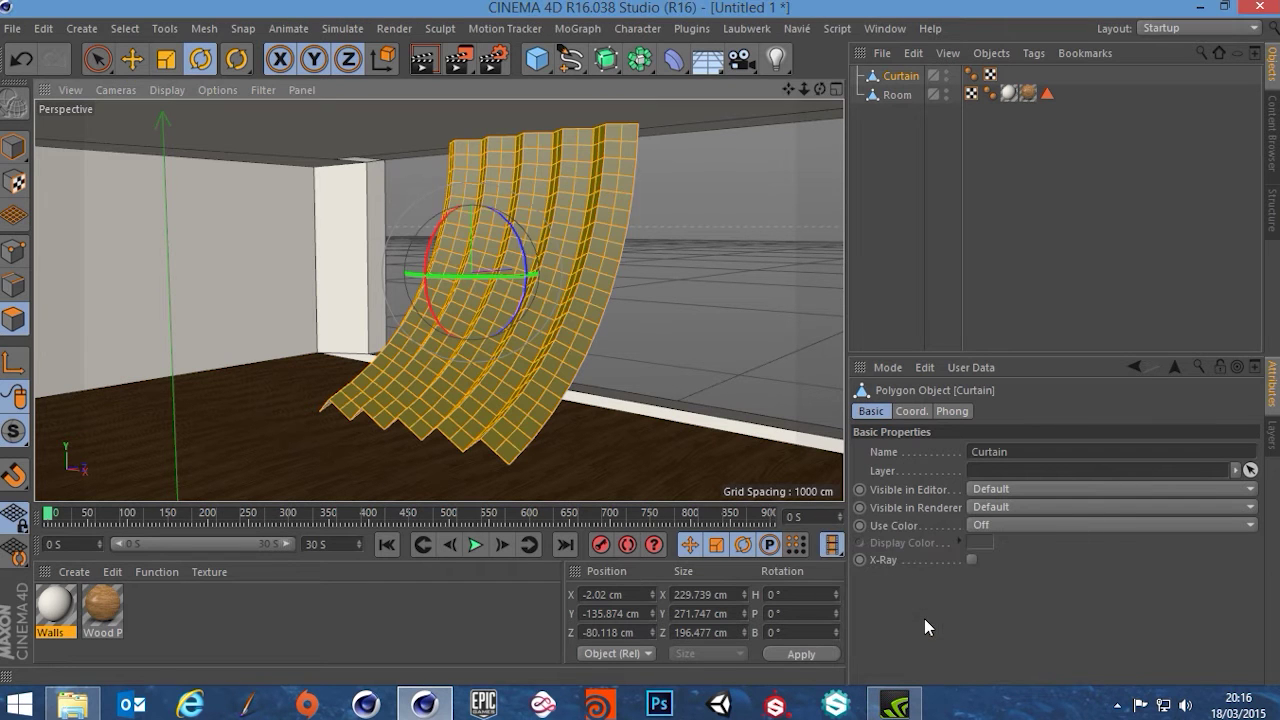
scroll(691, 242, up, 1)
scroll(691, 242, down, 1)
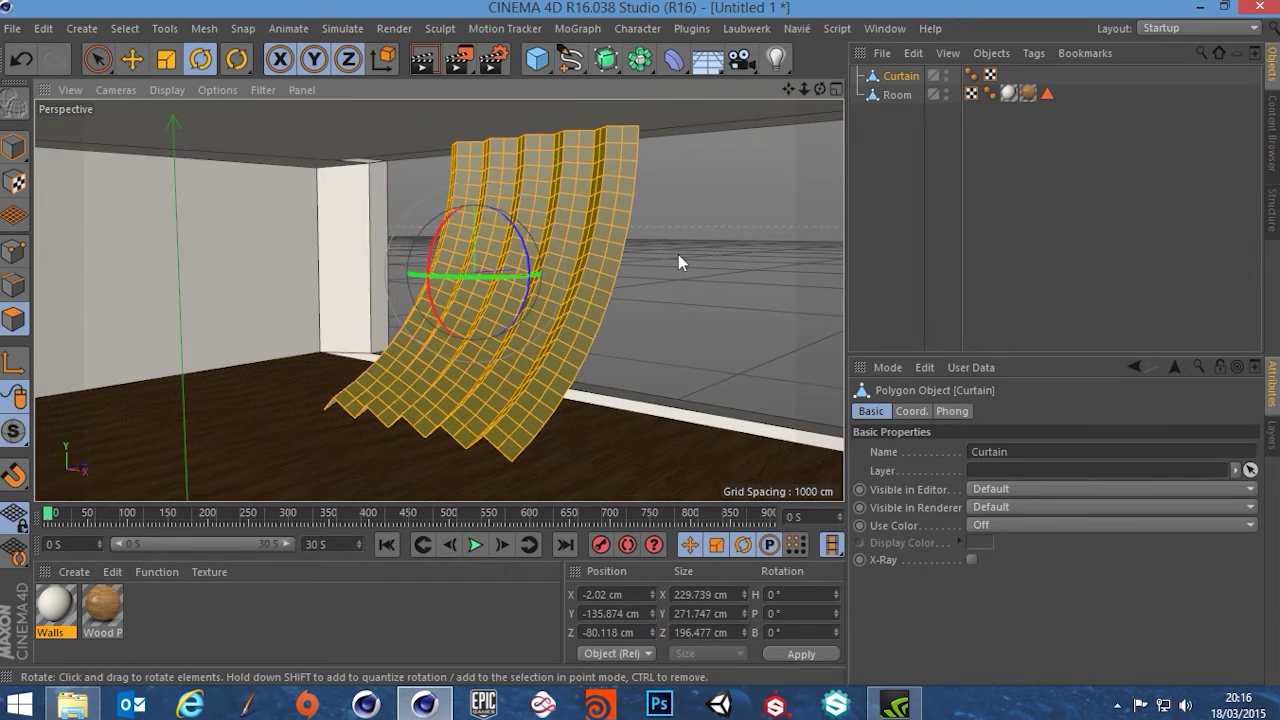
alt+middle_drag(678, 254, 658, 242)
alt+drag(658, 242, 670, 242)
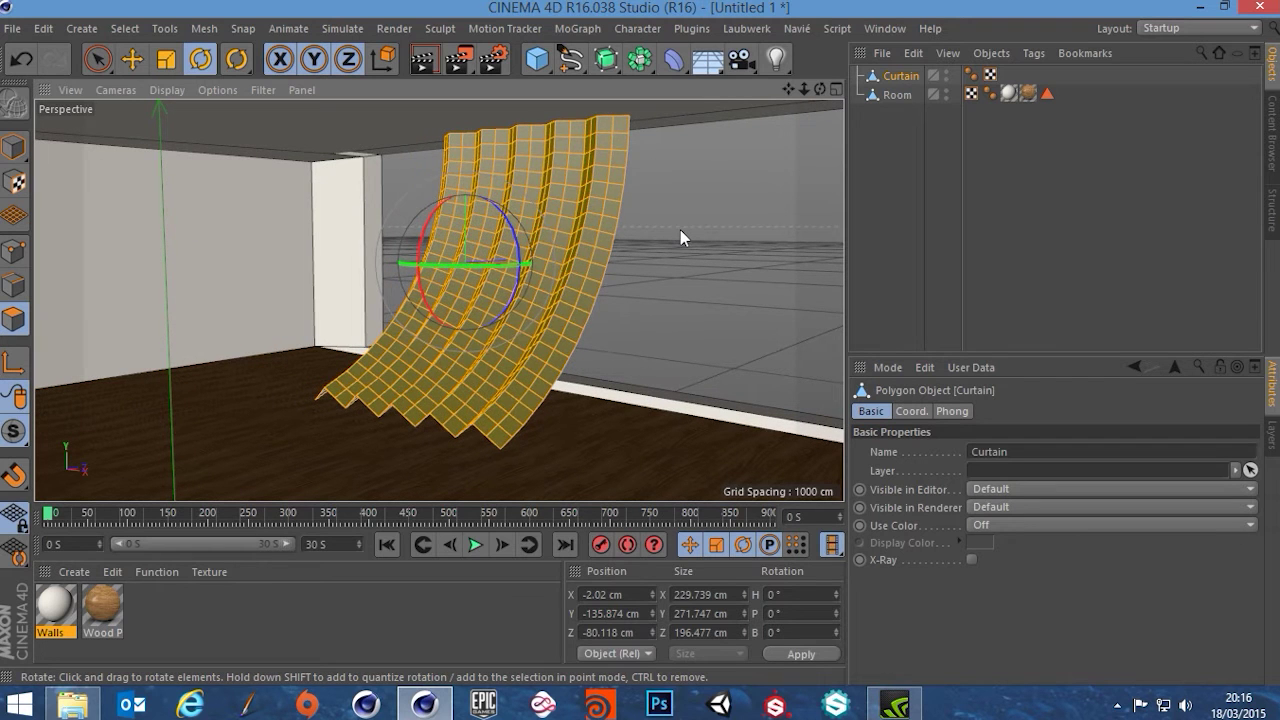
click(680, 230)
Step: Return to Model mode and add a Cloth simulation tag to the Curtain
click(905, 75)
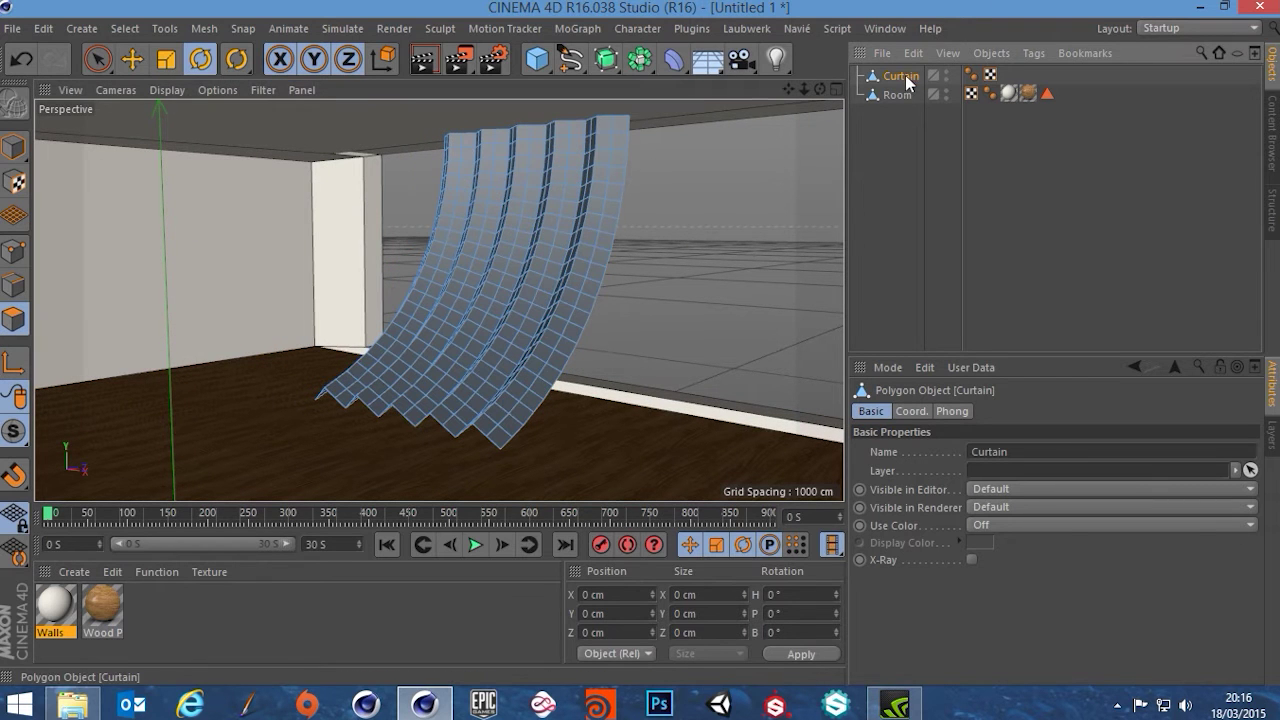
click(10, 142)
alt+drag(640, 262, 524, 258)
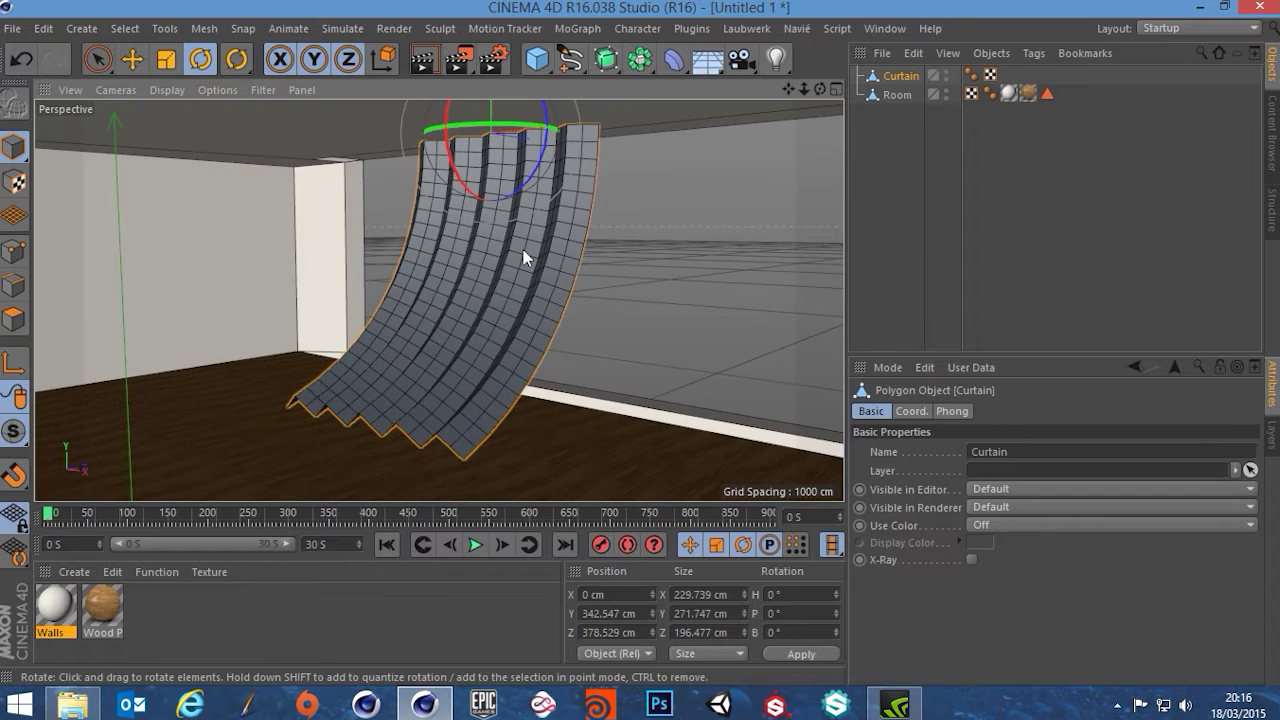
right_click(887, 84)
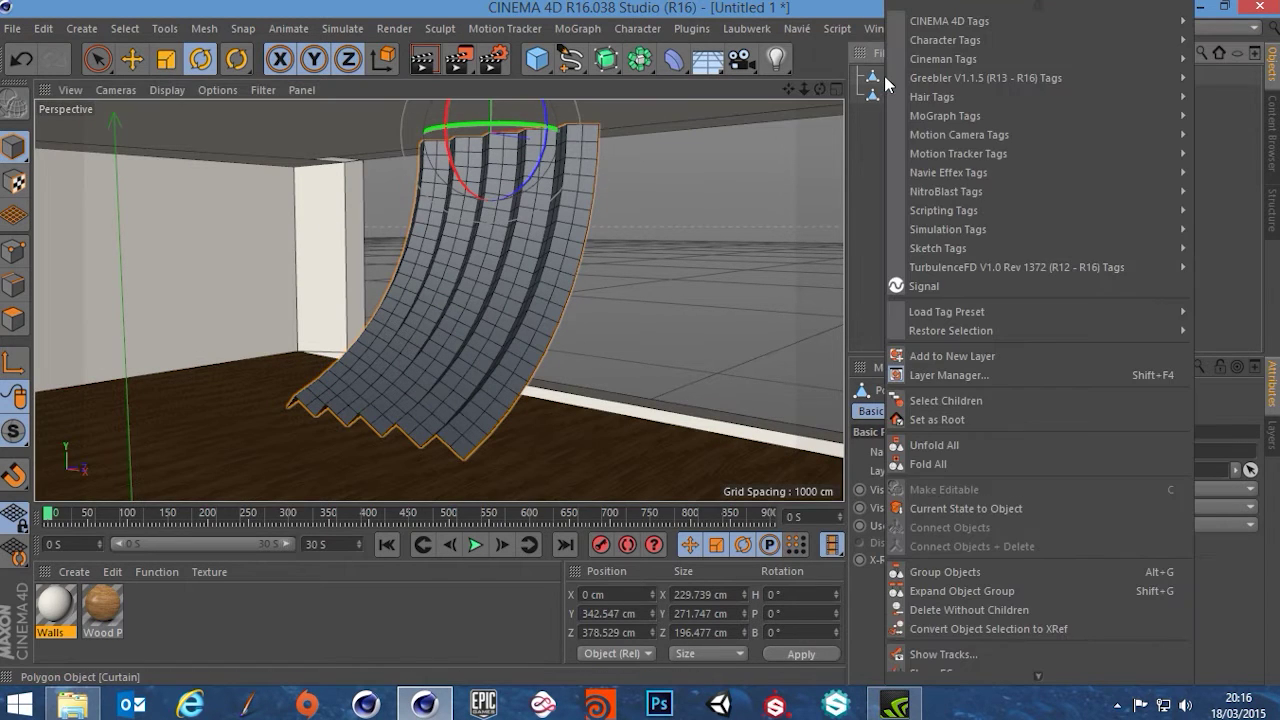
mouse_move(953, 233)
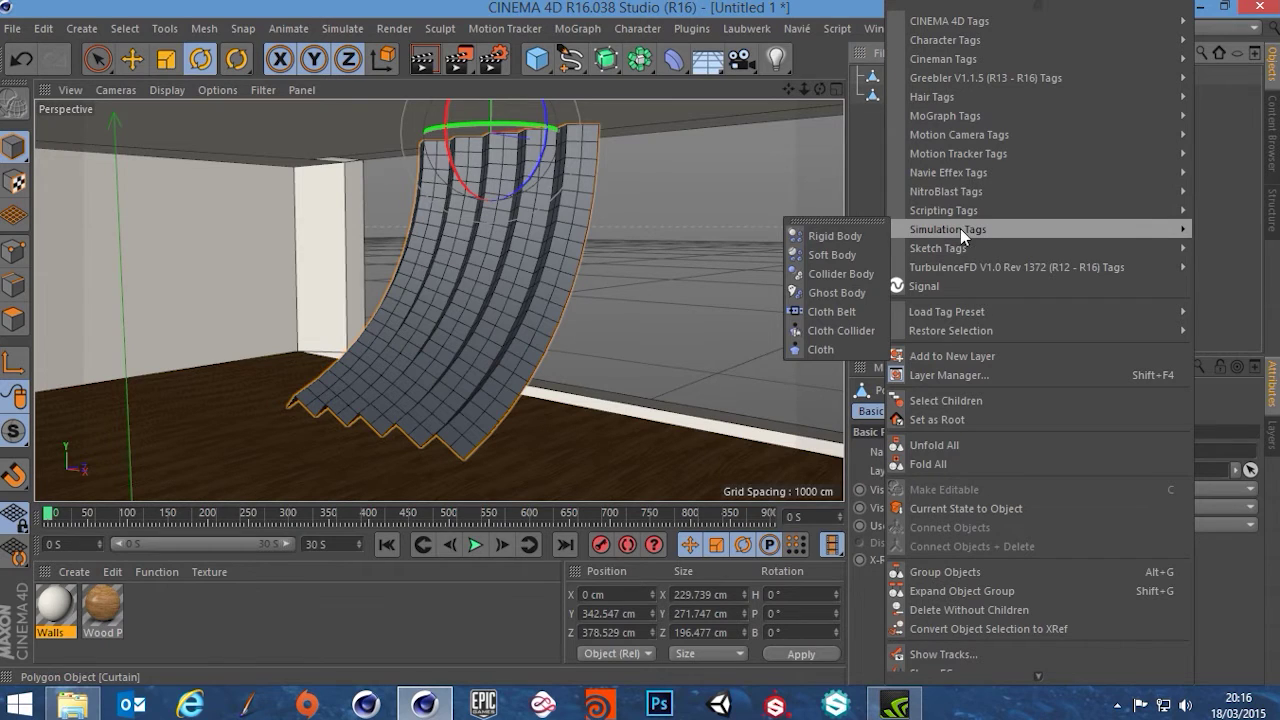
click(821, 350)
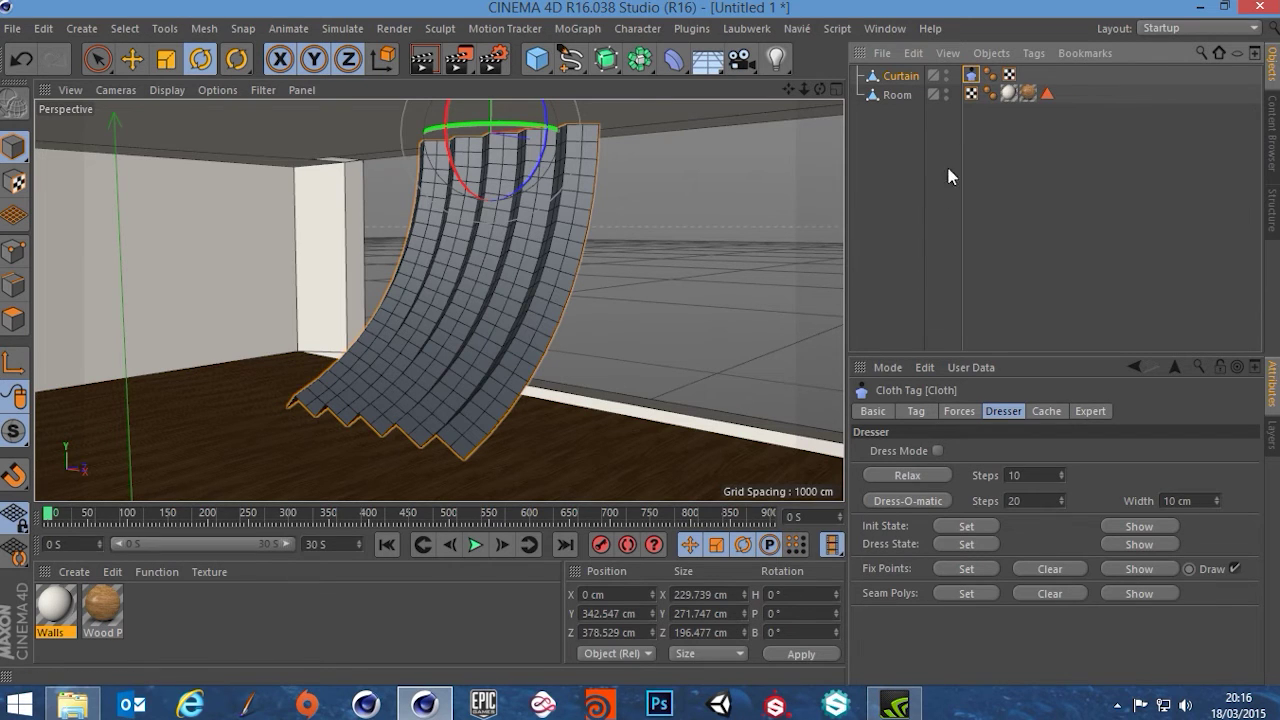
click(1001, 413)
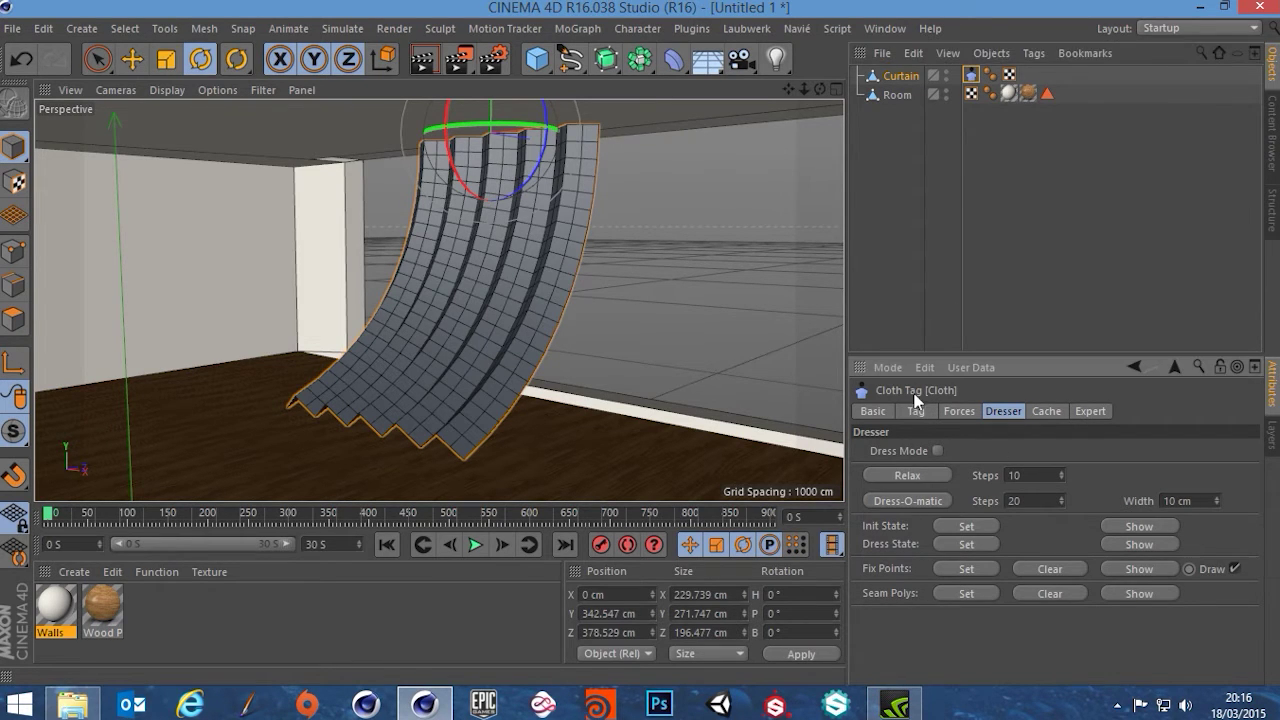
Step: Play the cloth simulation to check how the Curtain behaves, stop it and return to the first frame
alt+drag(549, 224, 545, 225)
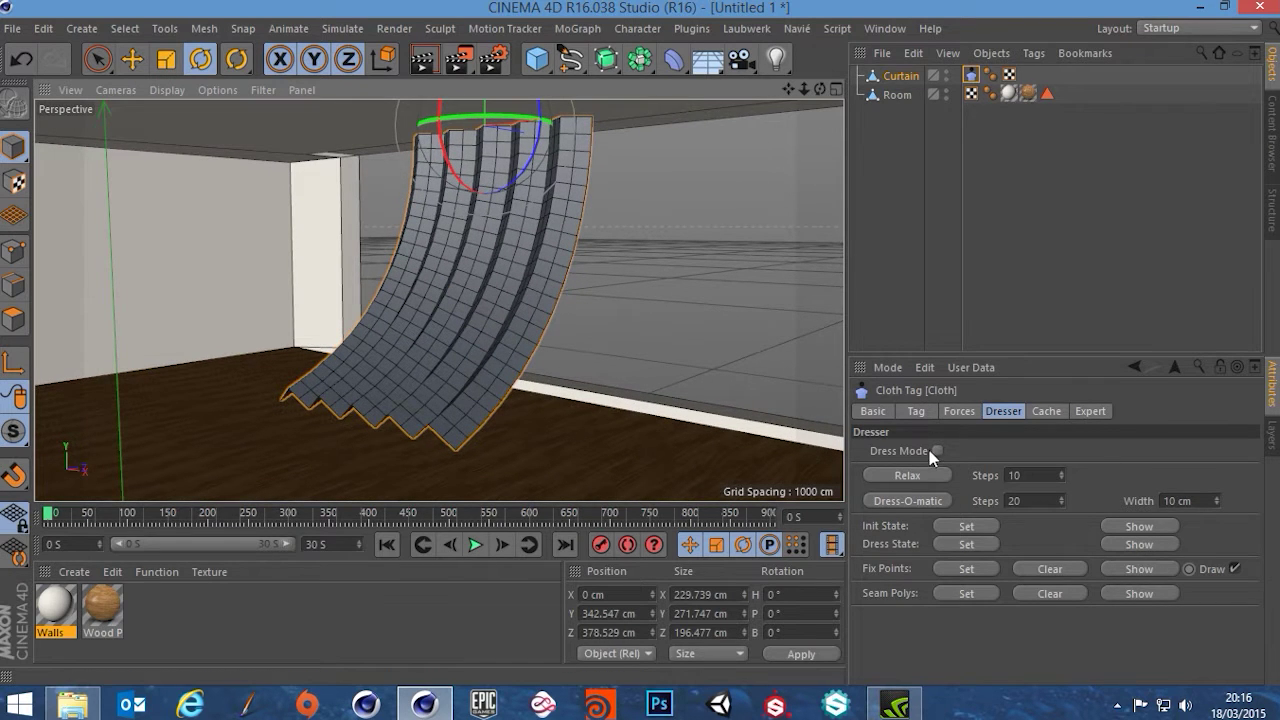
click(473, 549)
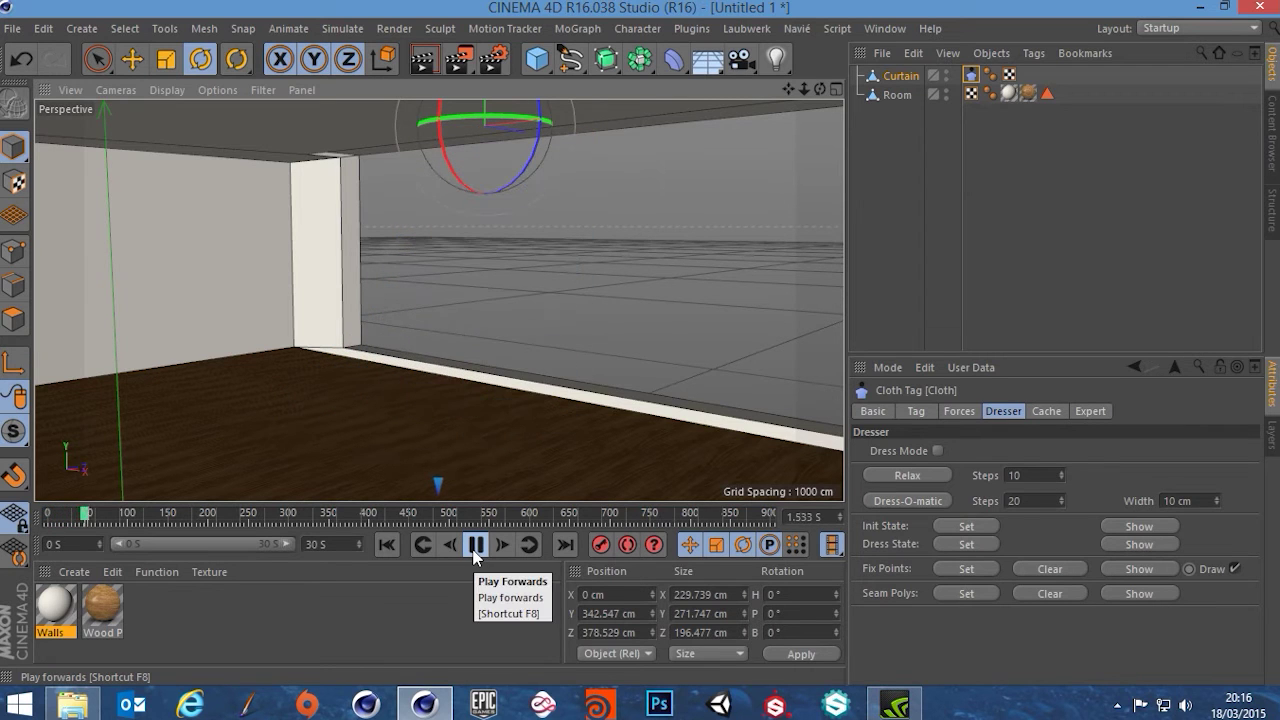
click(474, 555)
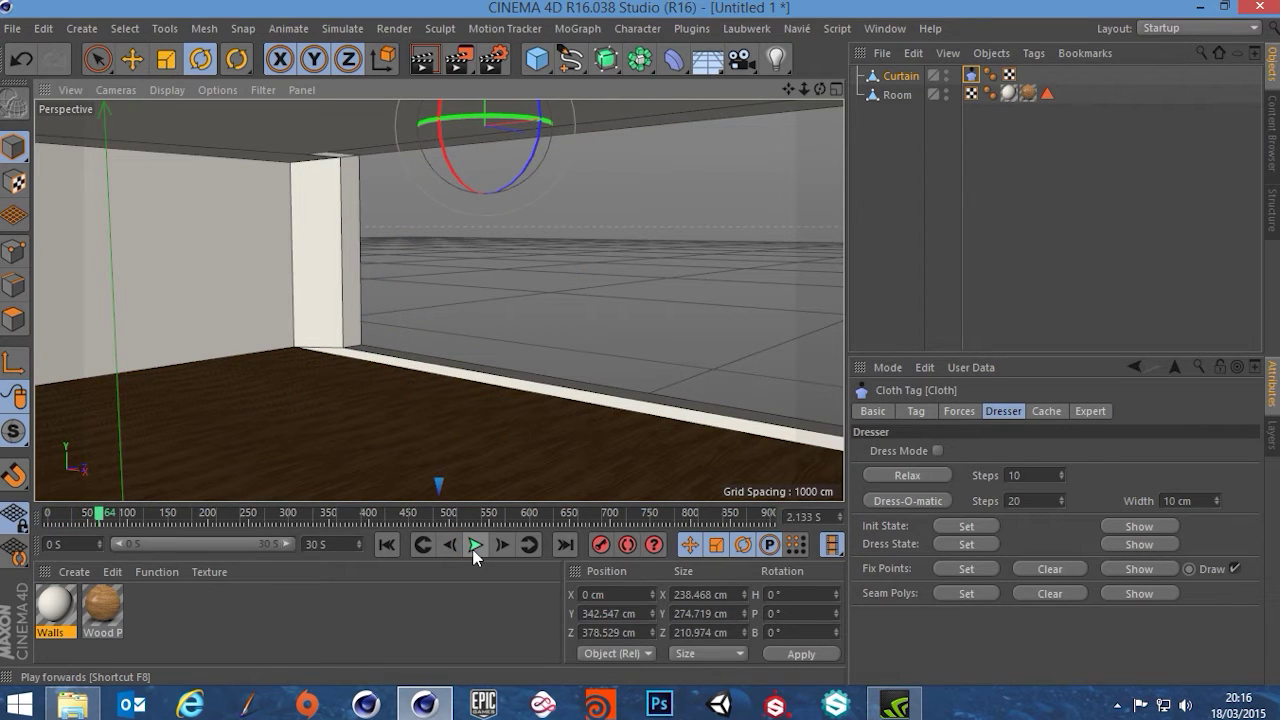
click(388, 544)
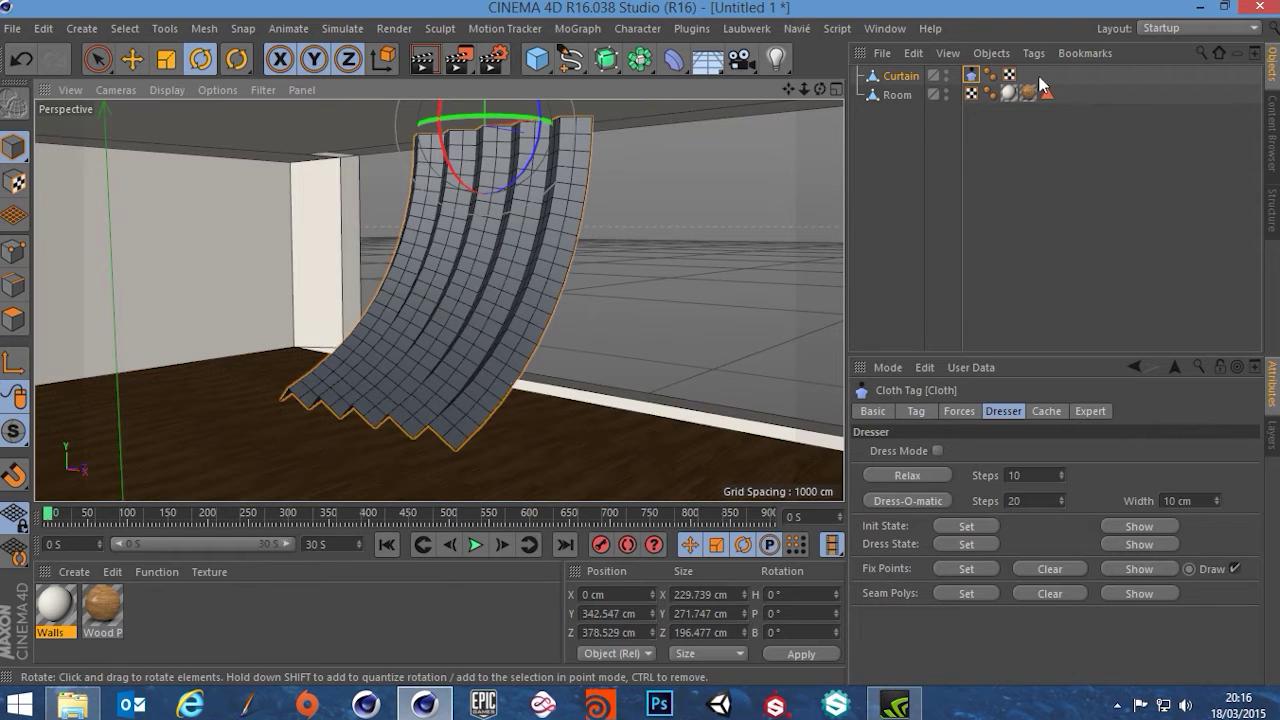
Step: Add a Cloth Collider simulation tag to the Room and deselect it
click(906, 94)
right_click(903, 94)
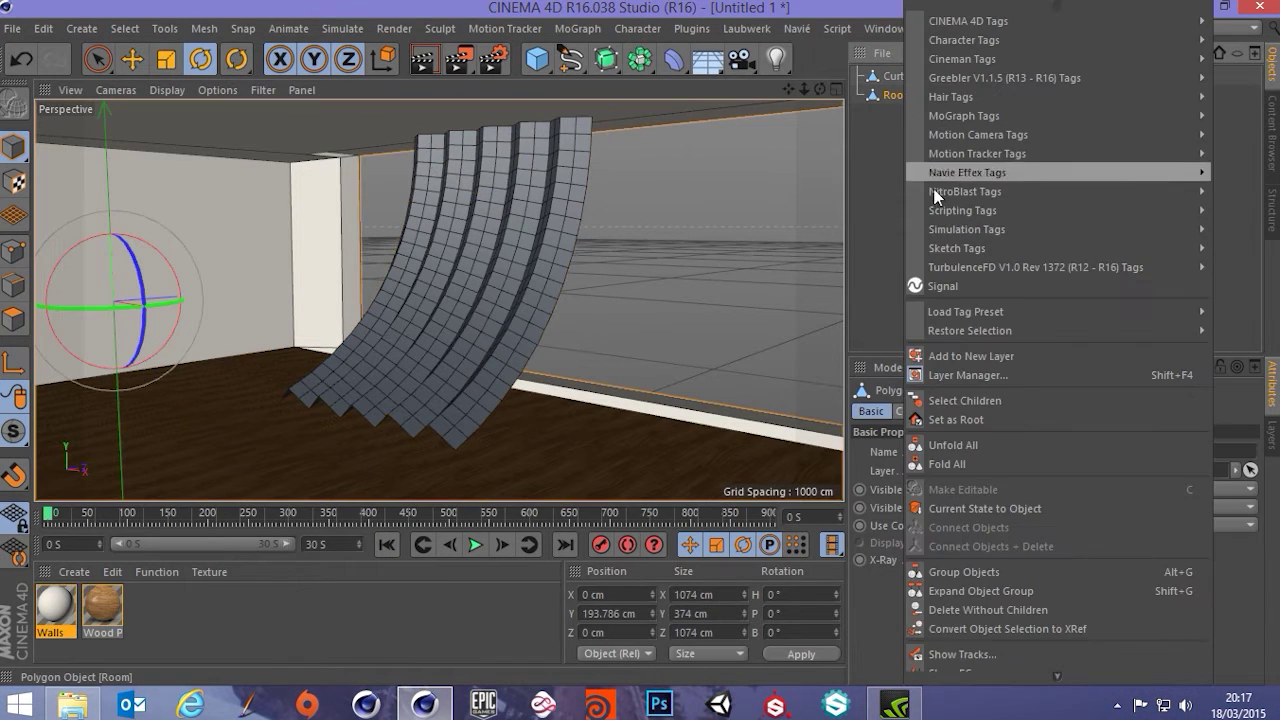
mouse_move(955, 258)
mouse_move(983, 228)
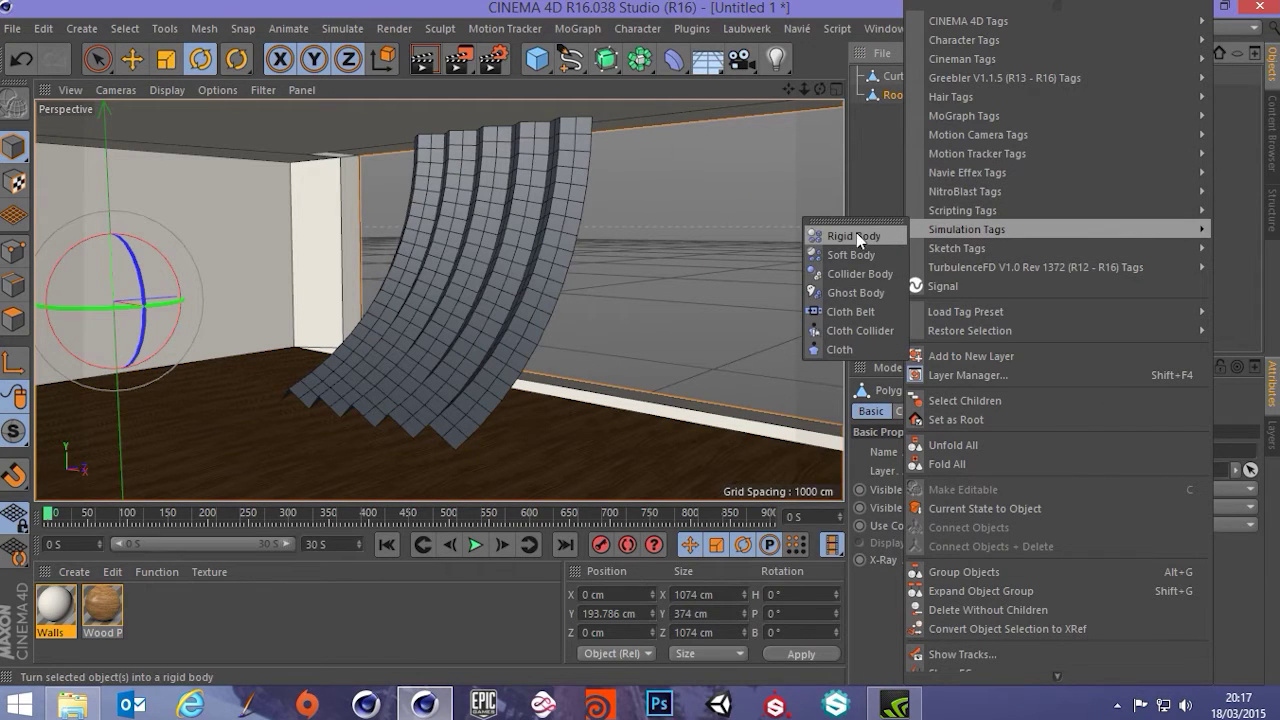
click(845, 330)
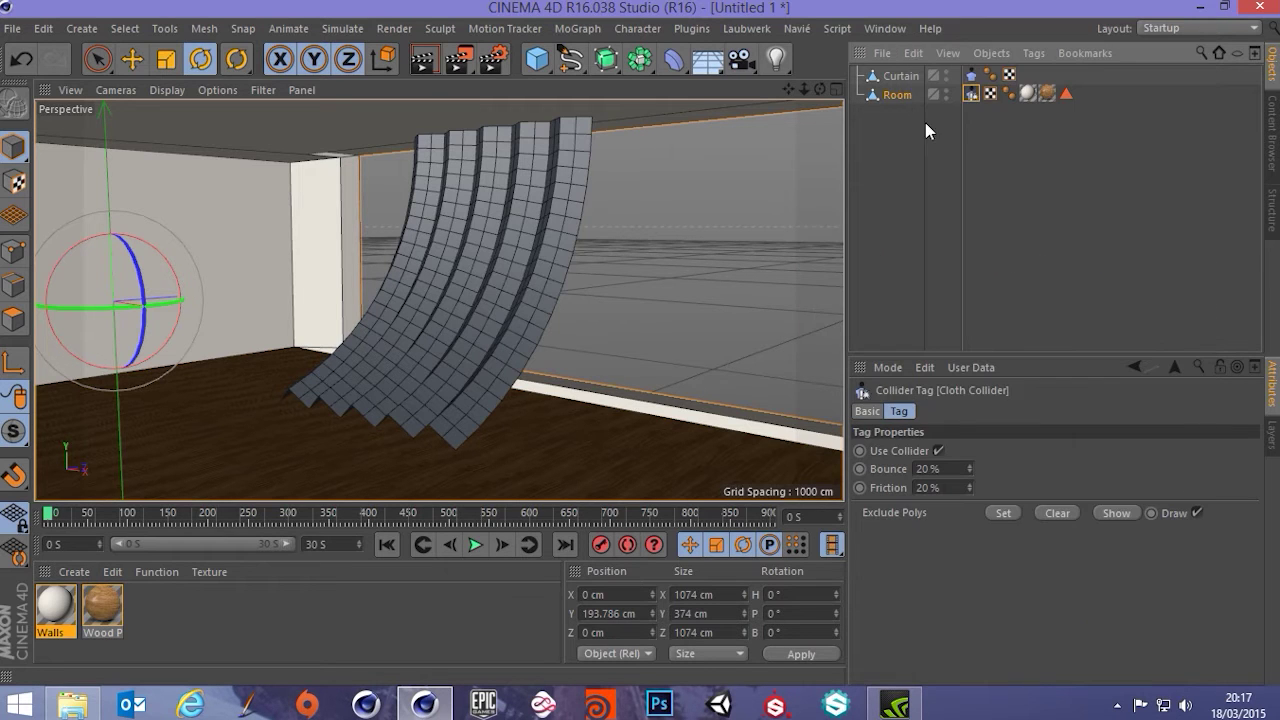
click(1000, 115)
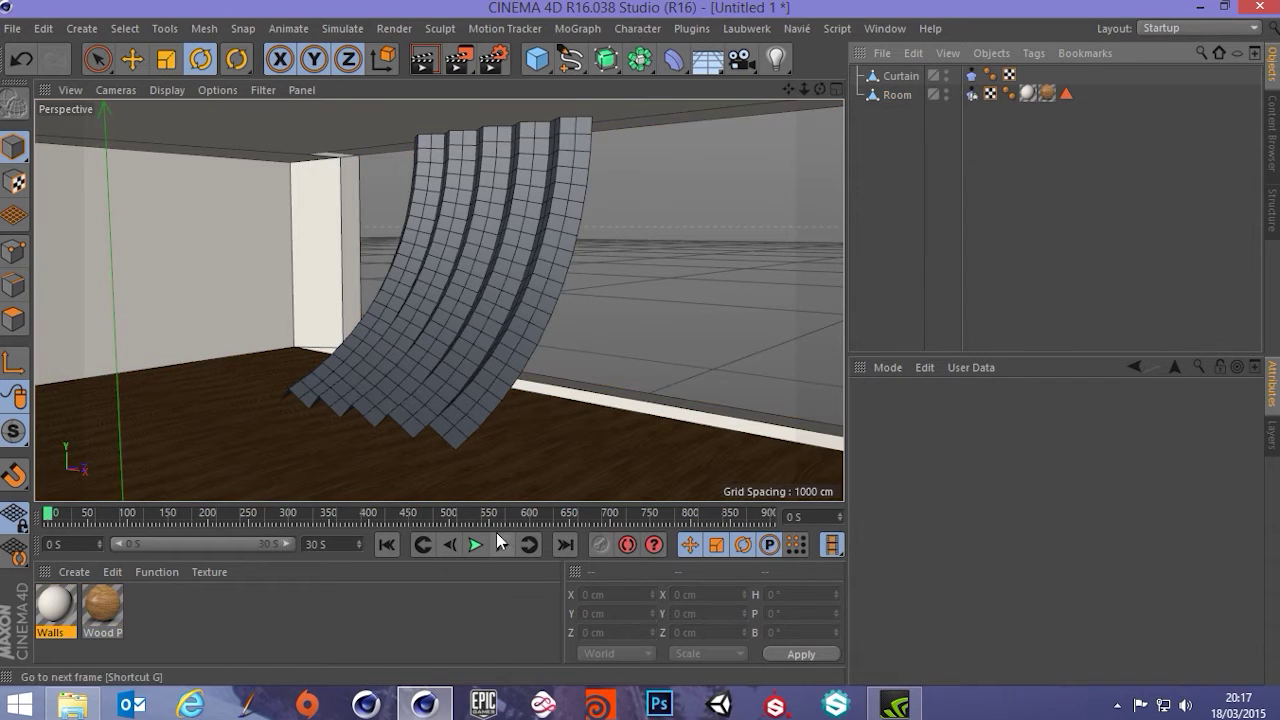
Step: Test the Curtain's collision with the Room by playing the simulation, and rewind to the start
click(474, 546)
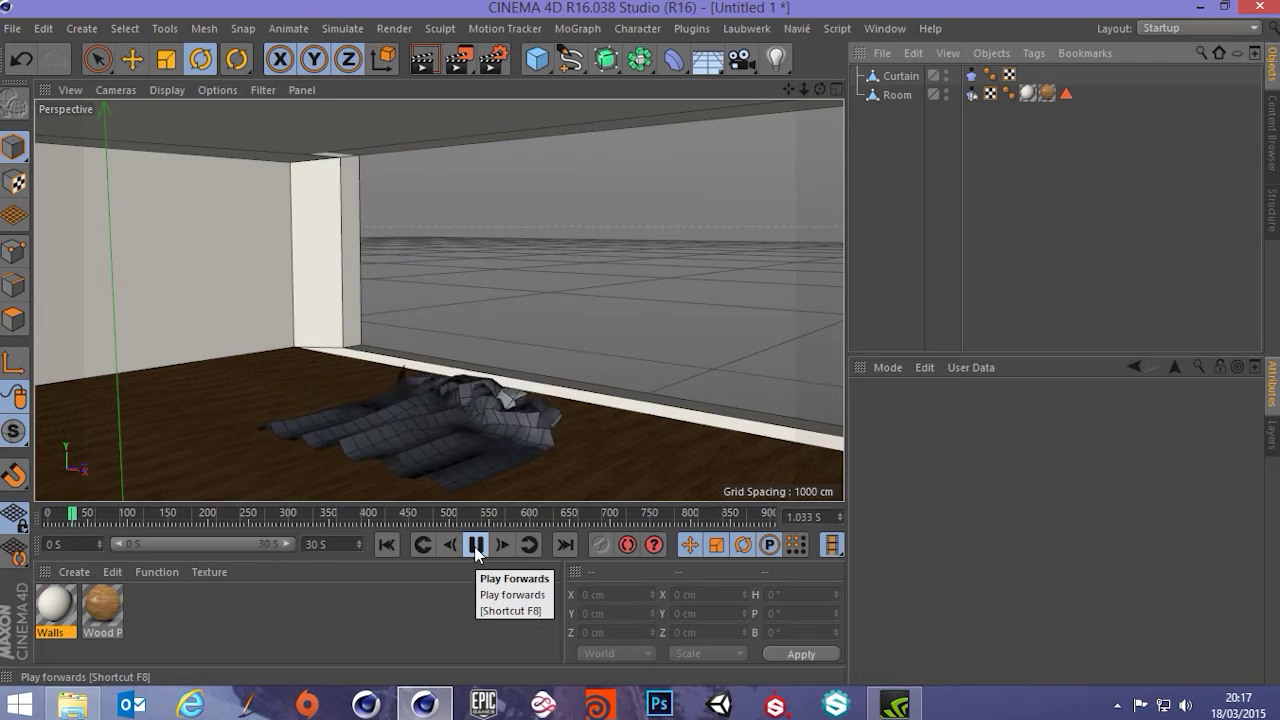
click(474, 546)
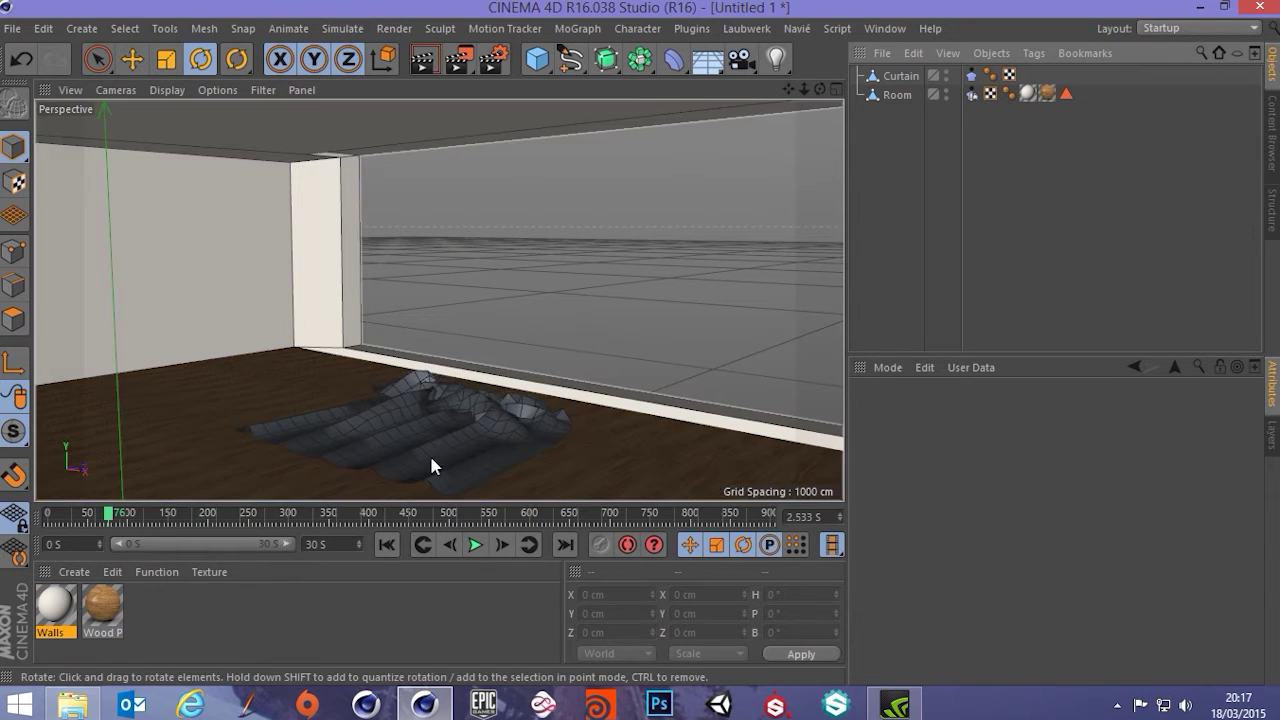
click(387, 544)
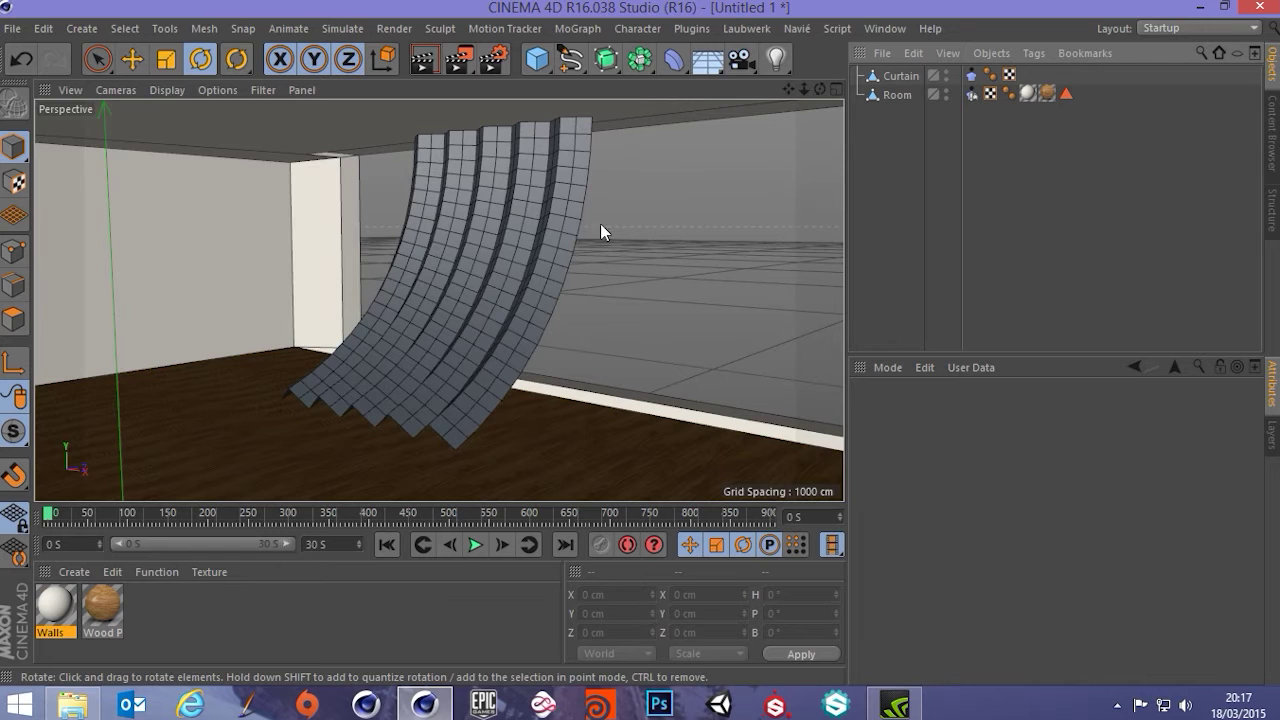
Step: Examine the Curtain from several angles, focusing on its top edge below the ceiling
alt+drag(490, 238, 479, 241)
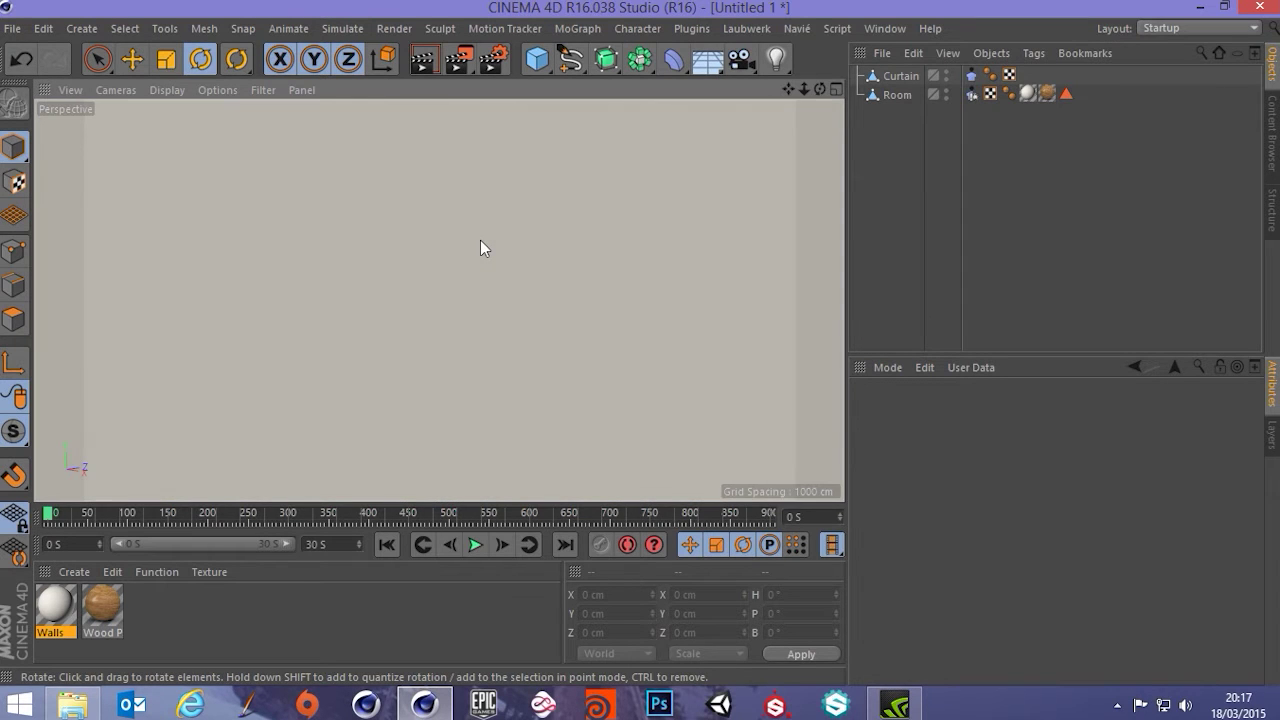
scroll(480, 248, down, 5)
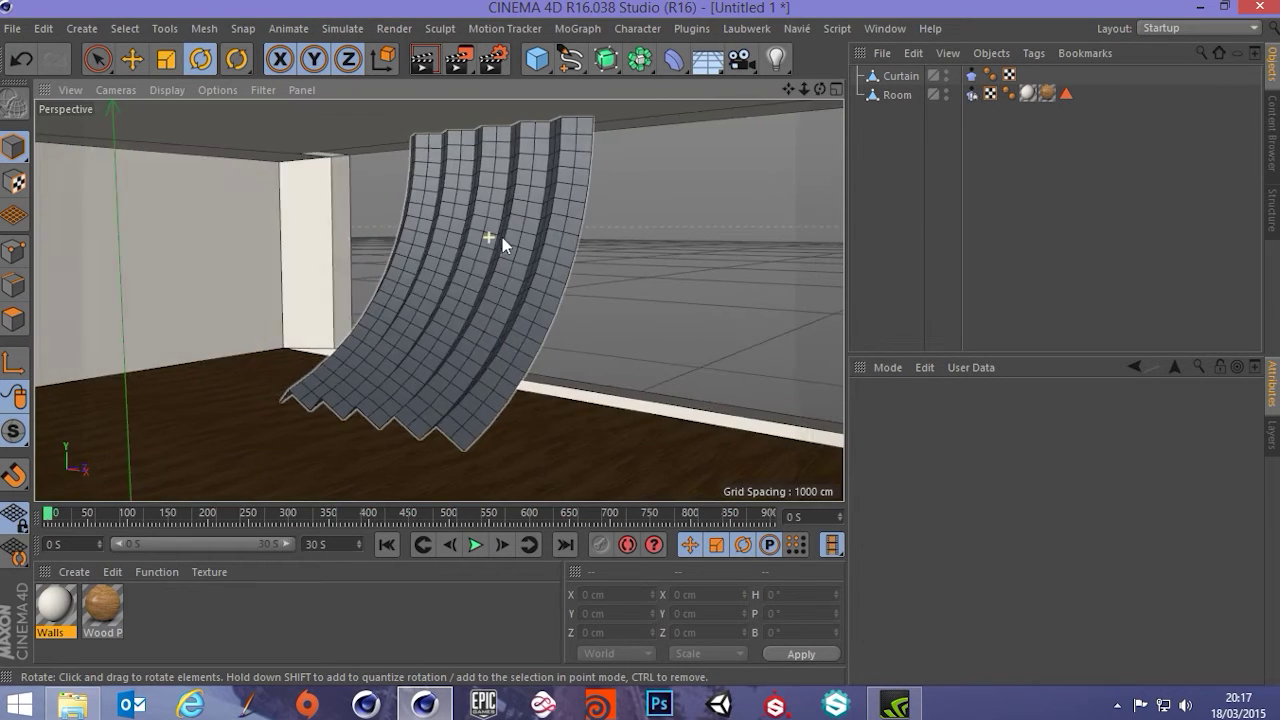
scroll(530, 240, up, 5)
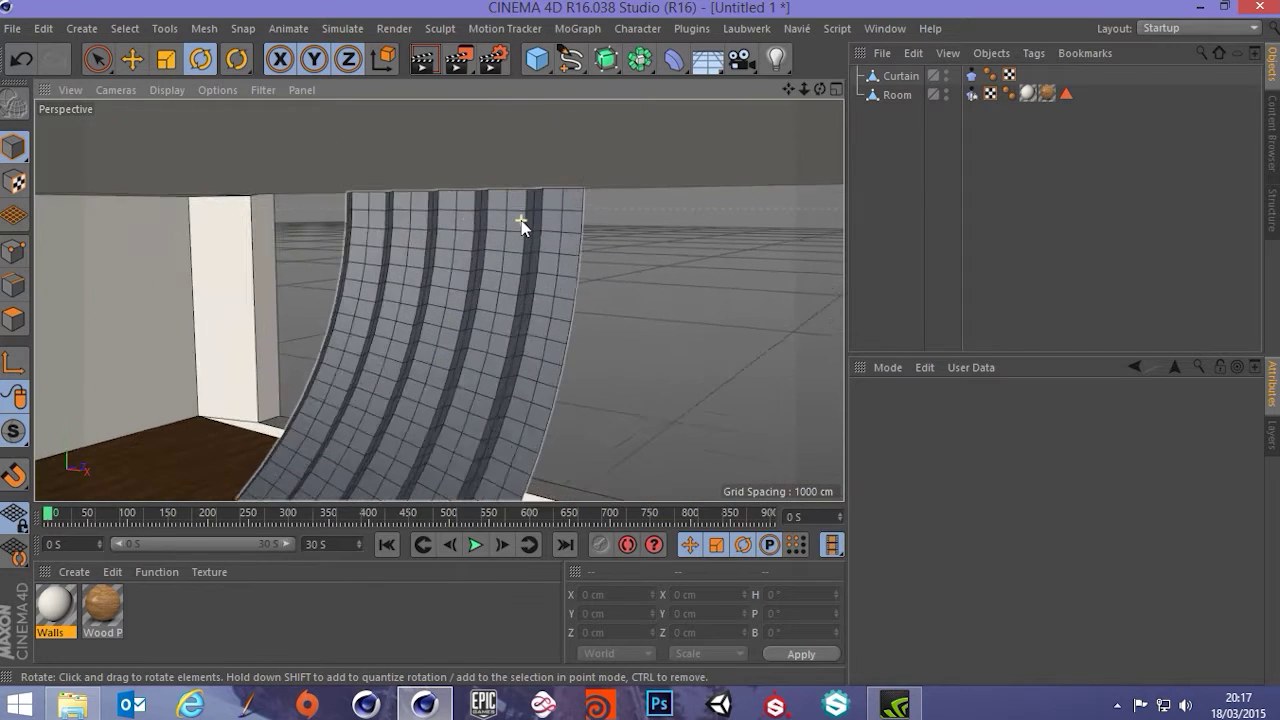
alt+drag(527, 229, 528, 297)
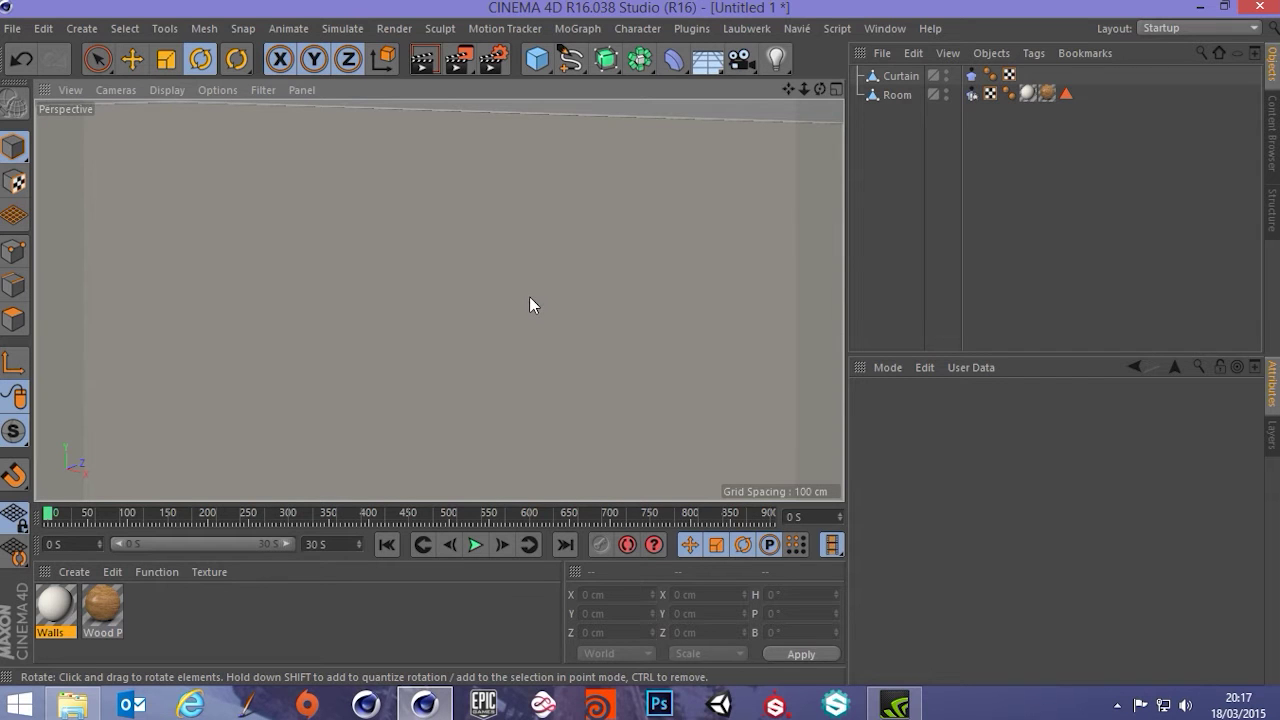
key(ctrl+shift+z)
scroll(530, 289, down, 2)
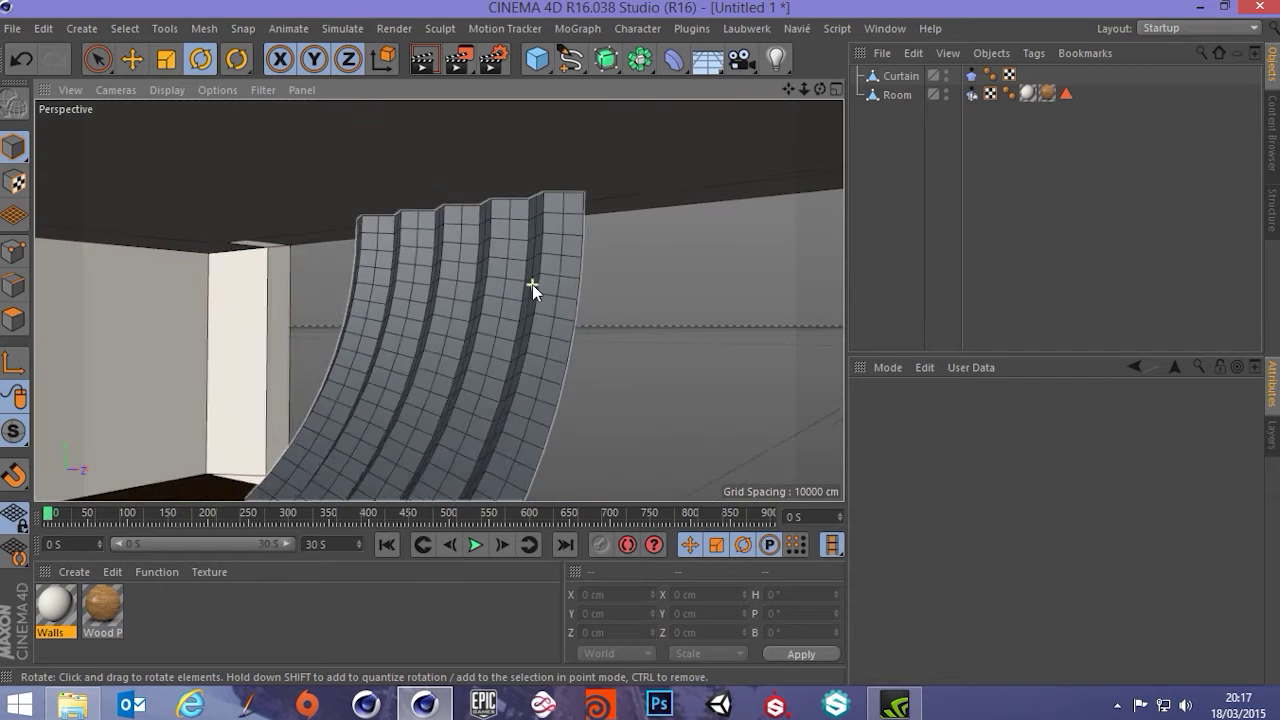
alt+drag(459, 403, 705, 287)
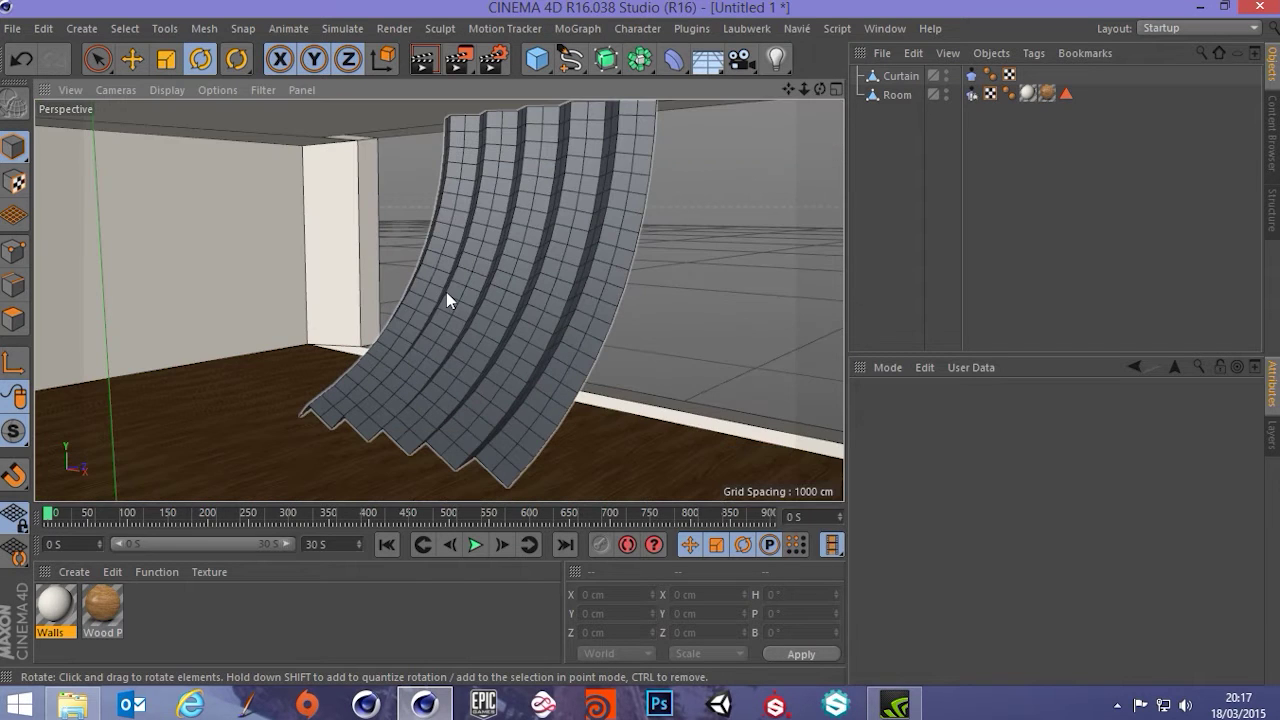
Step: Select the Curtain and activate Live Selection in Point mode at its top edge
alt+drag(509, 283, 571, 217)
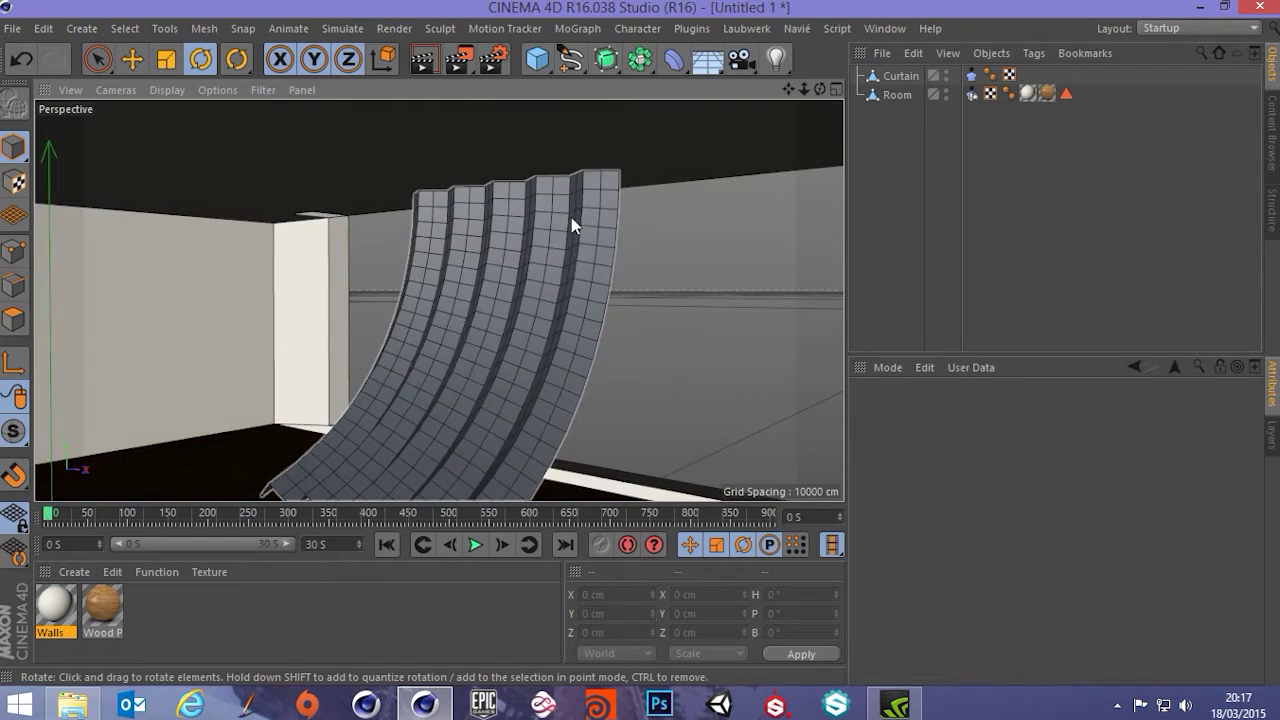
scroll(561, 222, up, 3)
alt+middle_drag(561, 229, 578, 236)
scroll(578, 225, up, 3)
alt+drag(578, 221, 559, 229)
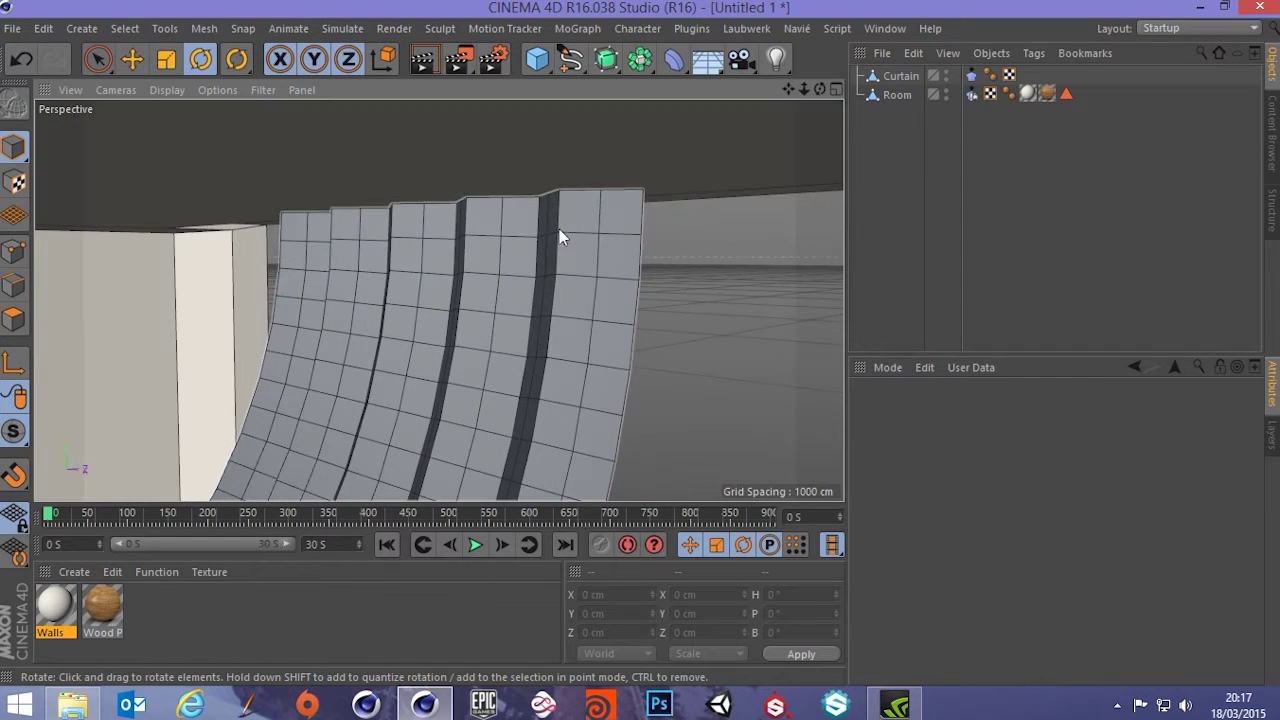
click(909, 77)
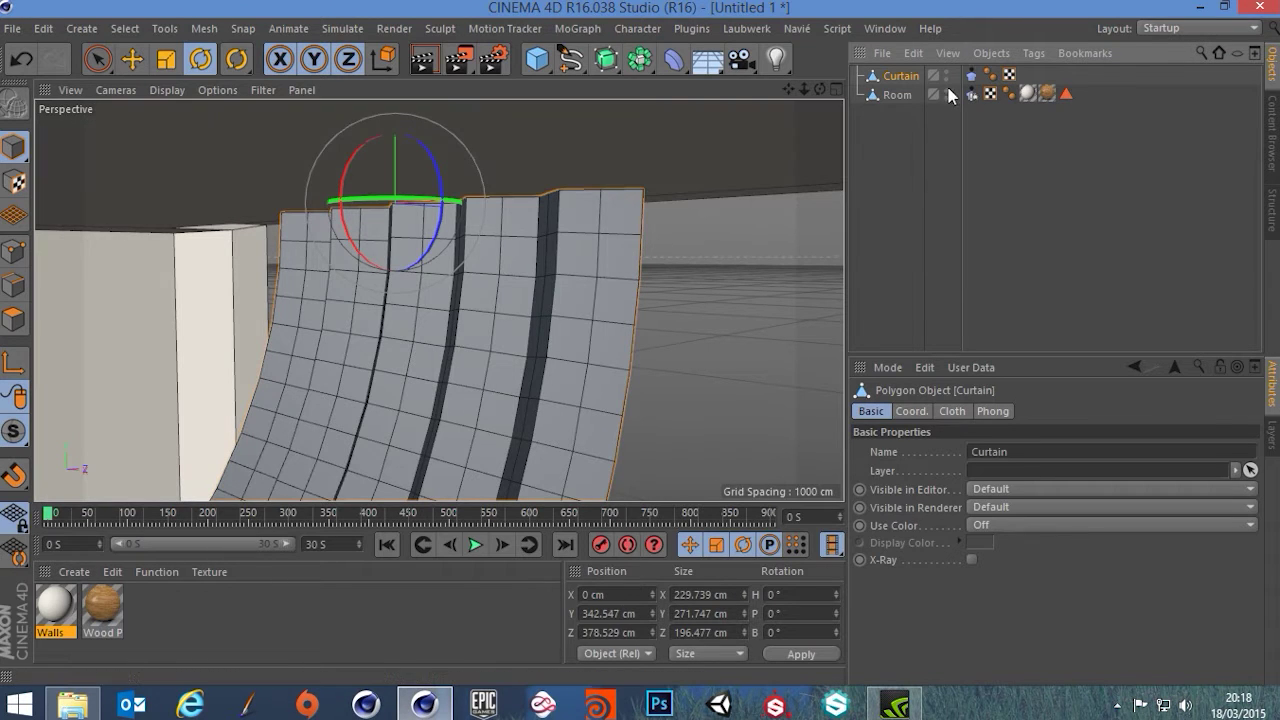
click(14, 250)
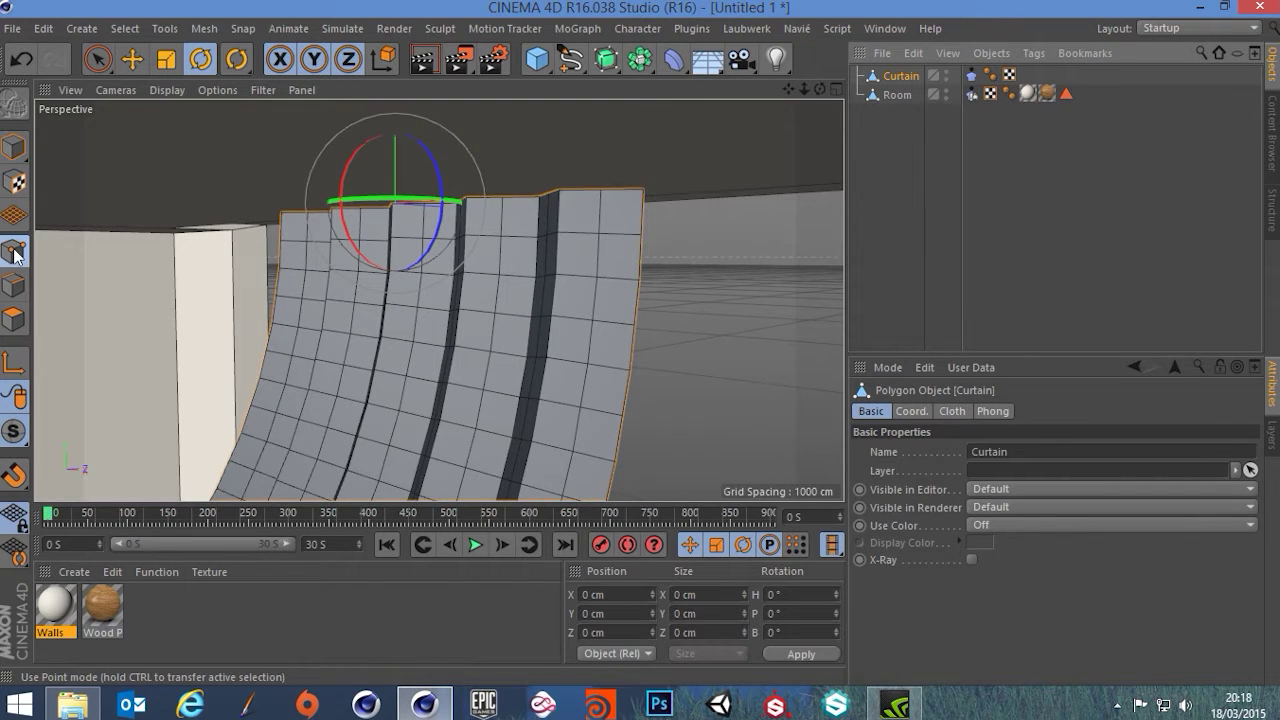
drag(97, 64, 180, 84)
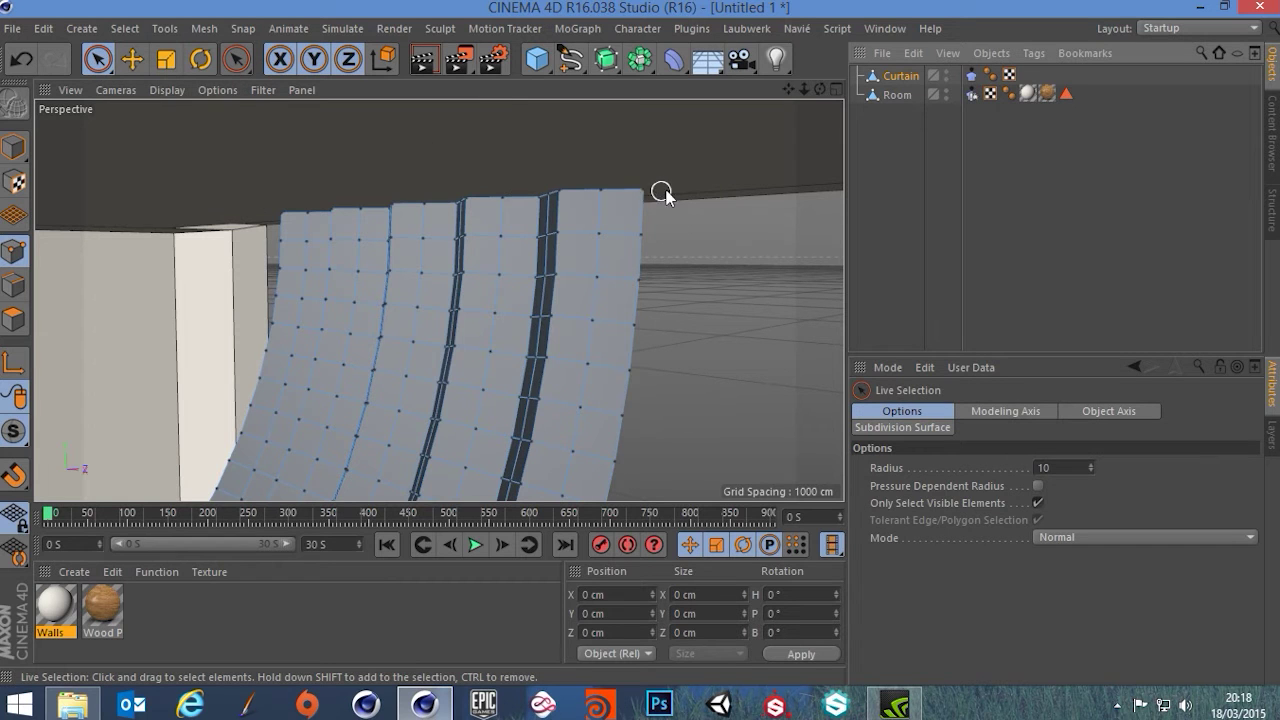
Step: Select all the points along the curtain's top edge
drag(664, 195, 585, 196)
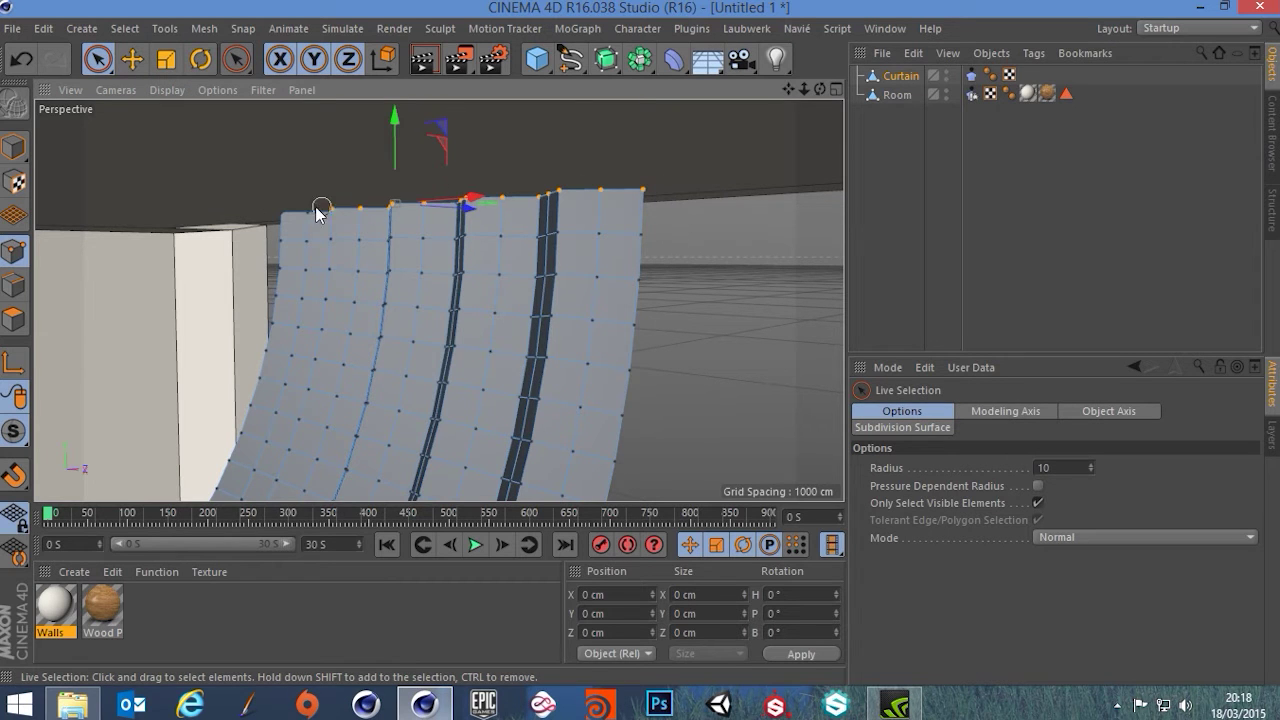
drag(269, 212, 263, 214)
mouse_move(583, 217)
alt+mouse_down()
mouse_move(211, 229)
mouse_move(125, 214)
alt+mouse_up()
alt+drag(614, 250, 398, 257)
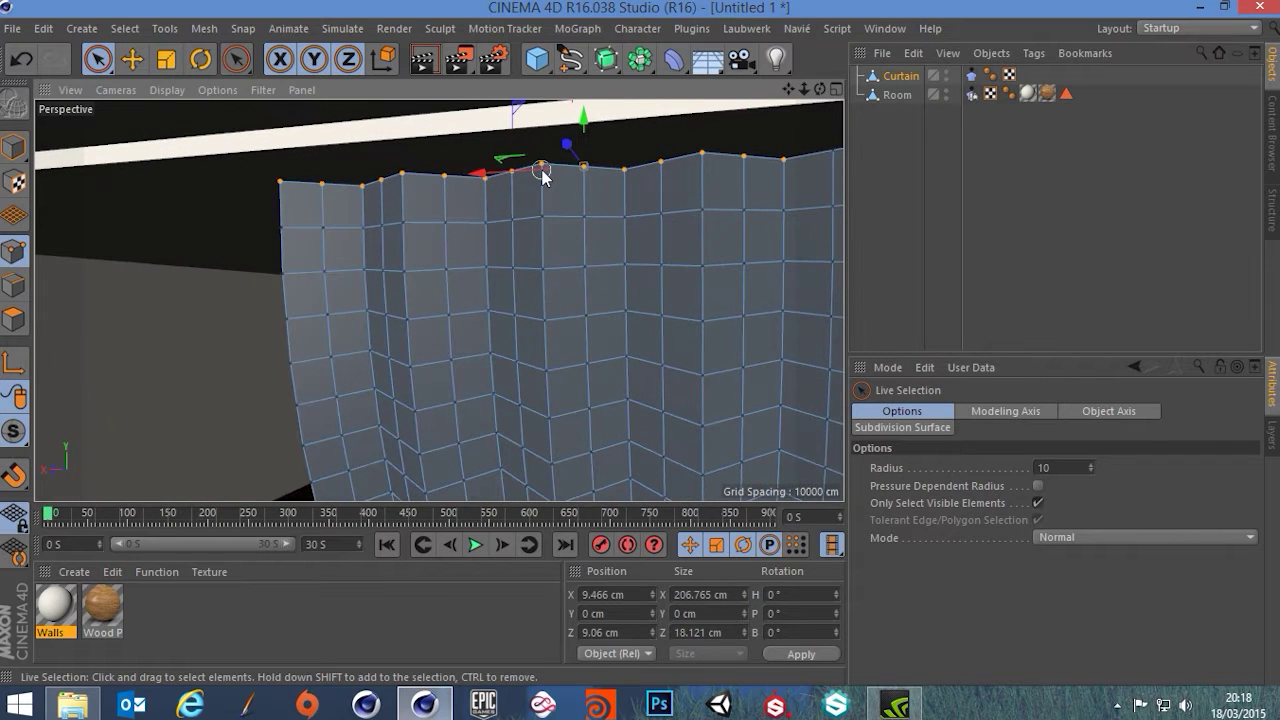
alt+drag(786, 200, 544, 171)
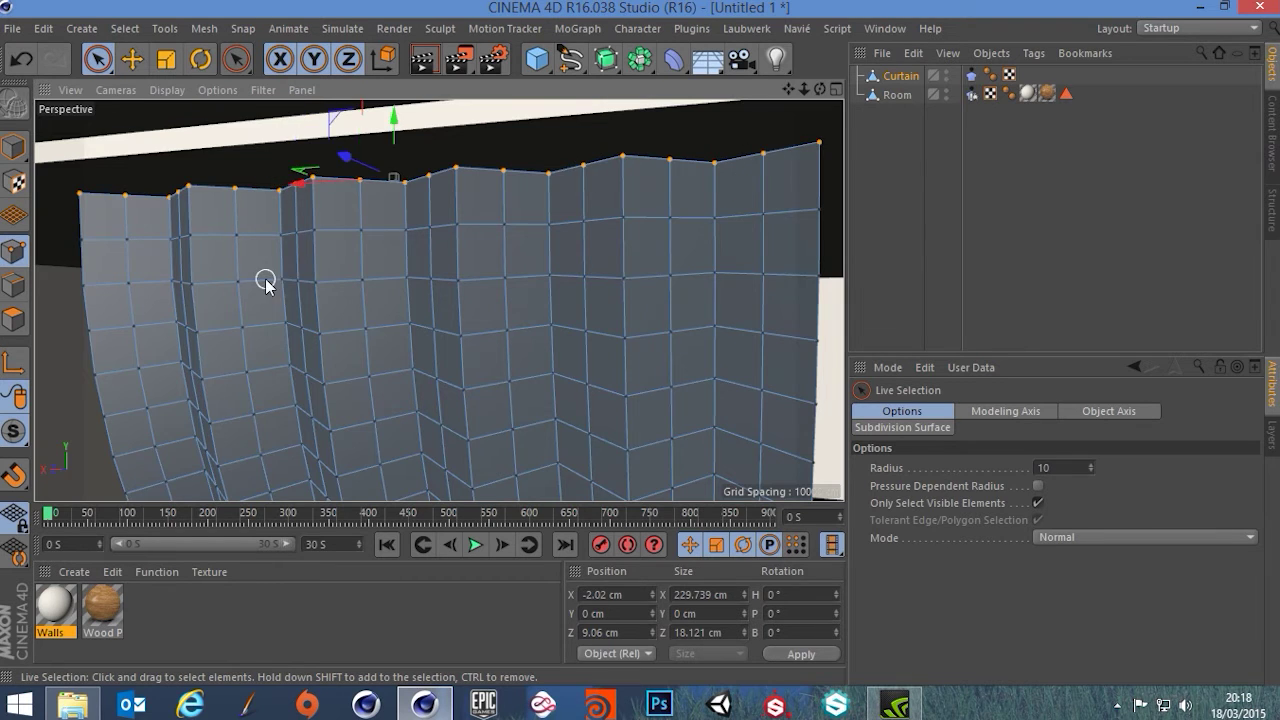
alt+drag(266, 280, 811, 300)
alt+drag(507, 341, 580, 314)
Step: Set the selected top points as fix points in the curtain's cloth tag and return to model mode
click(970, 76)
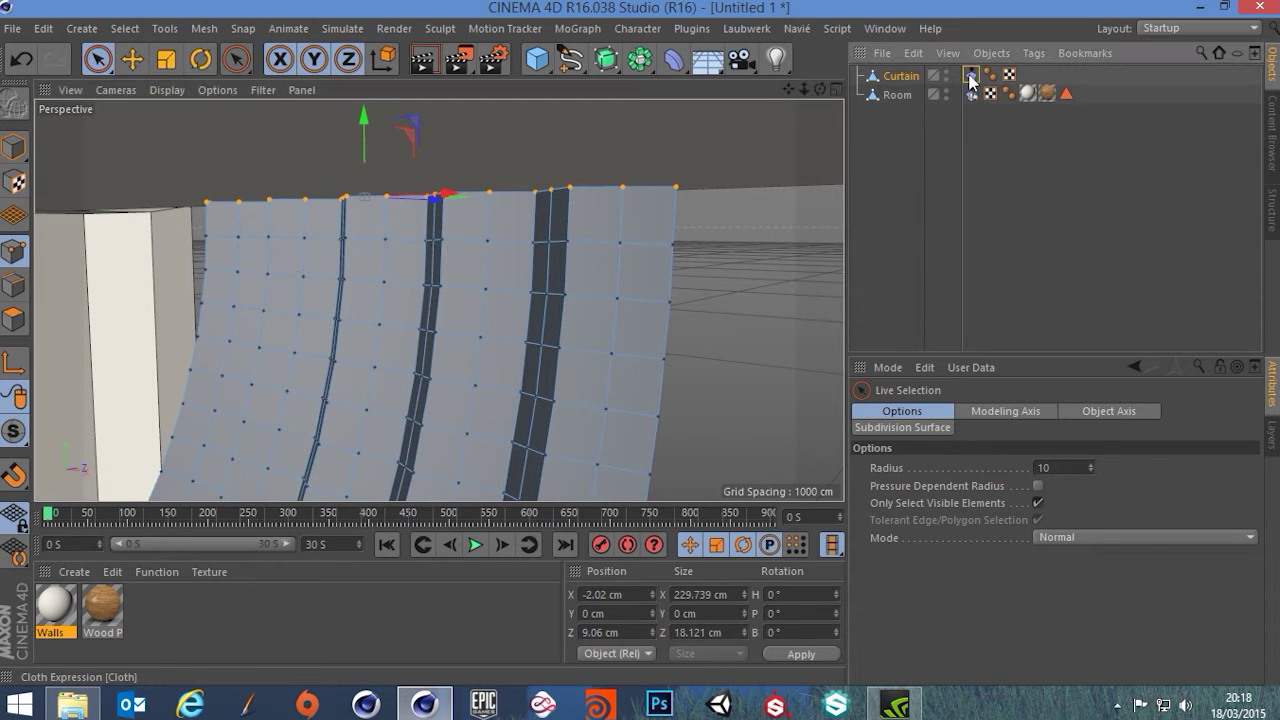
click(994, 408)
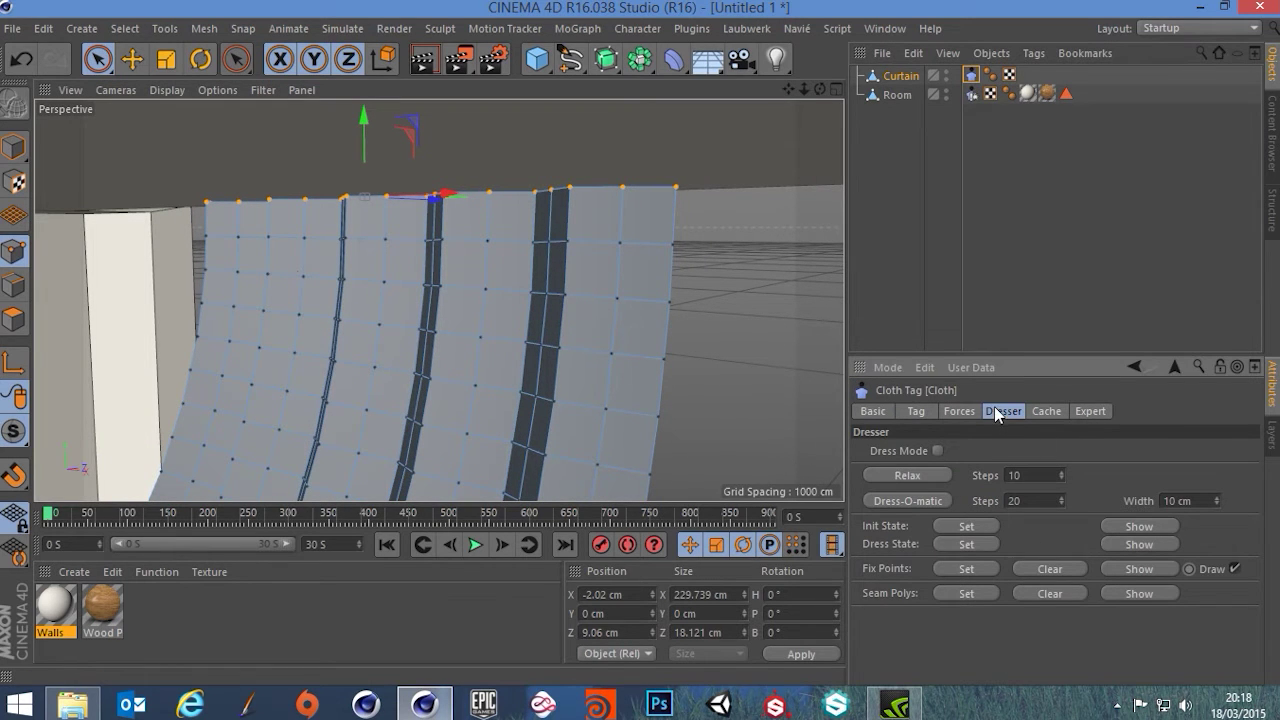
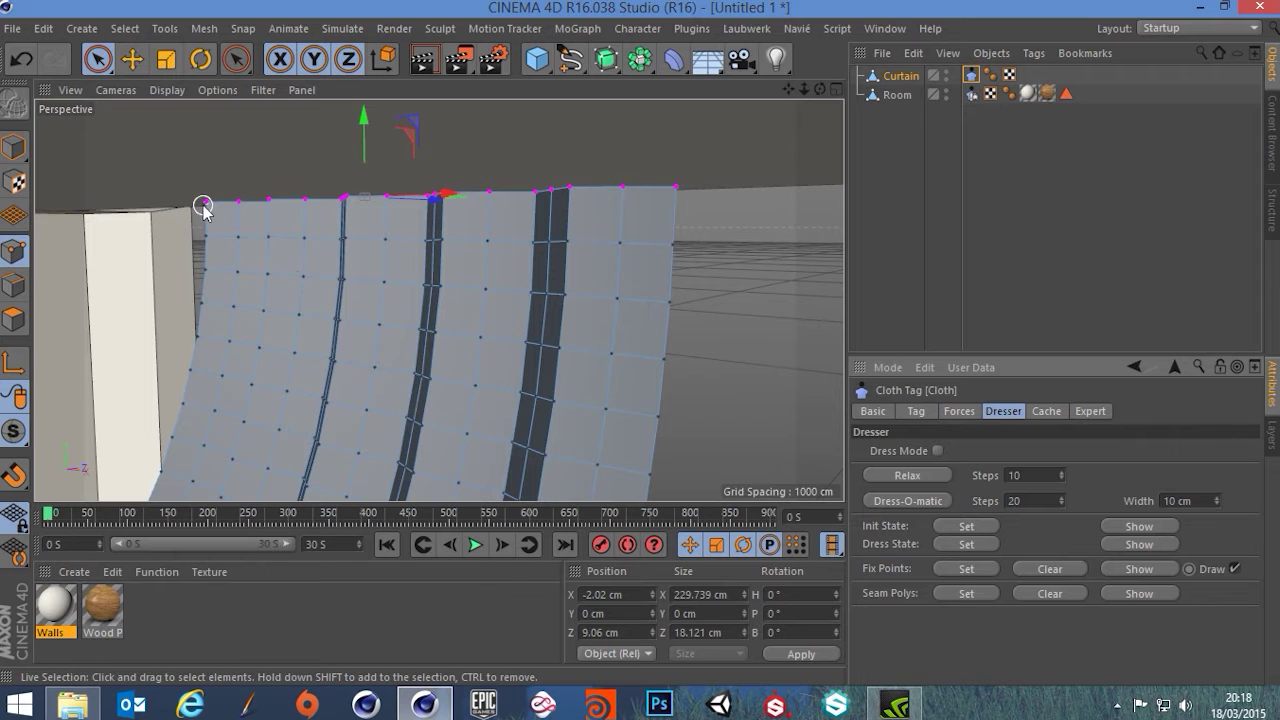
alt+drag(585, 289, 517, 352)
click(14, 147)
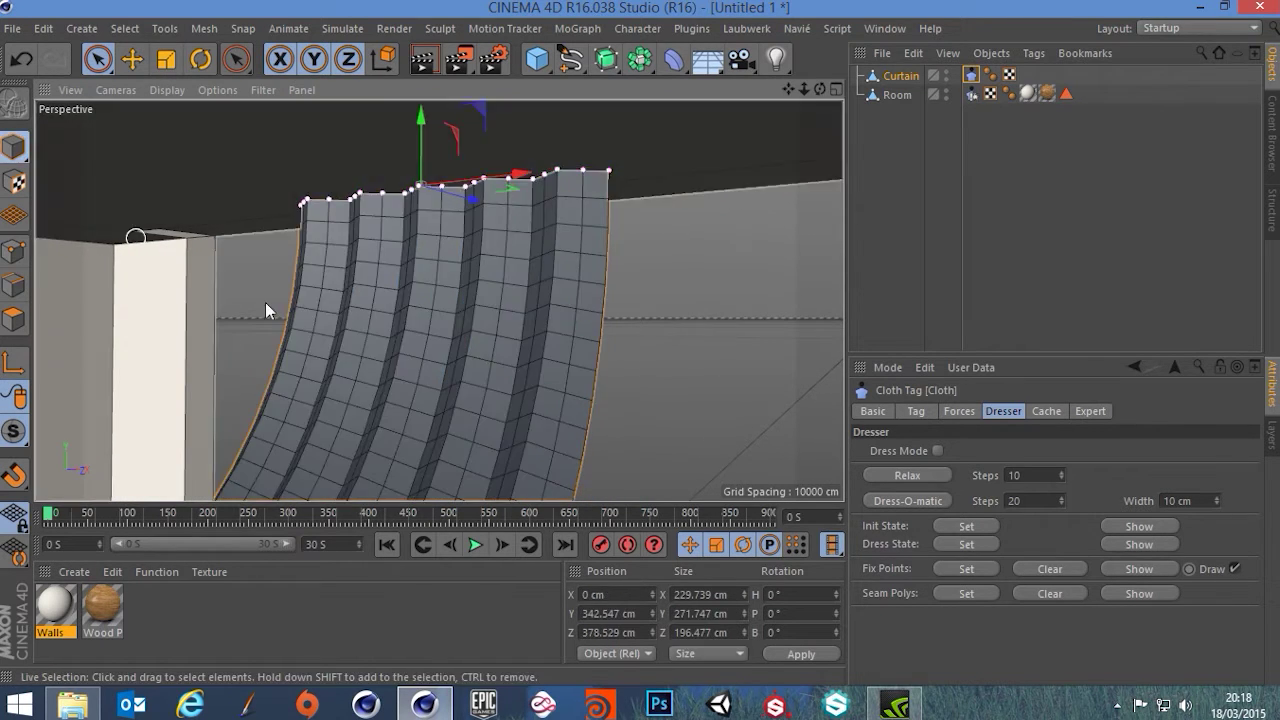
Step: Play the cloth simulation to check how the pinned curtain drapes on the floor, and rewind to the start
scroll(362, 321, down, 3)
alt+drag(362, 321, 501, 266)
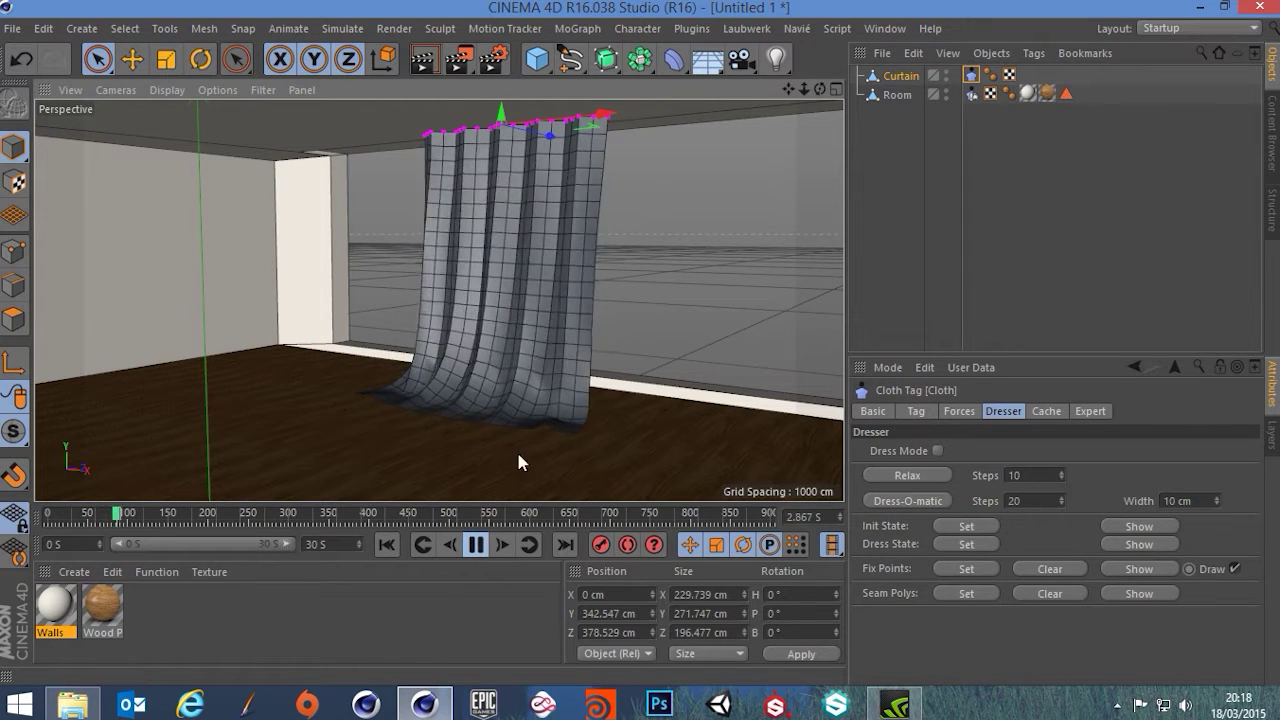
scroll(537, 326, up, 2)
alt+drag(533, 404, 483, 420)
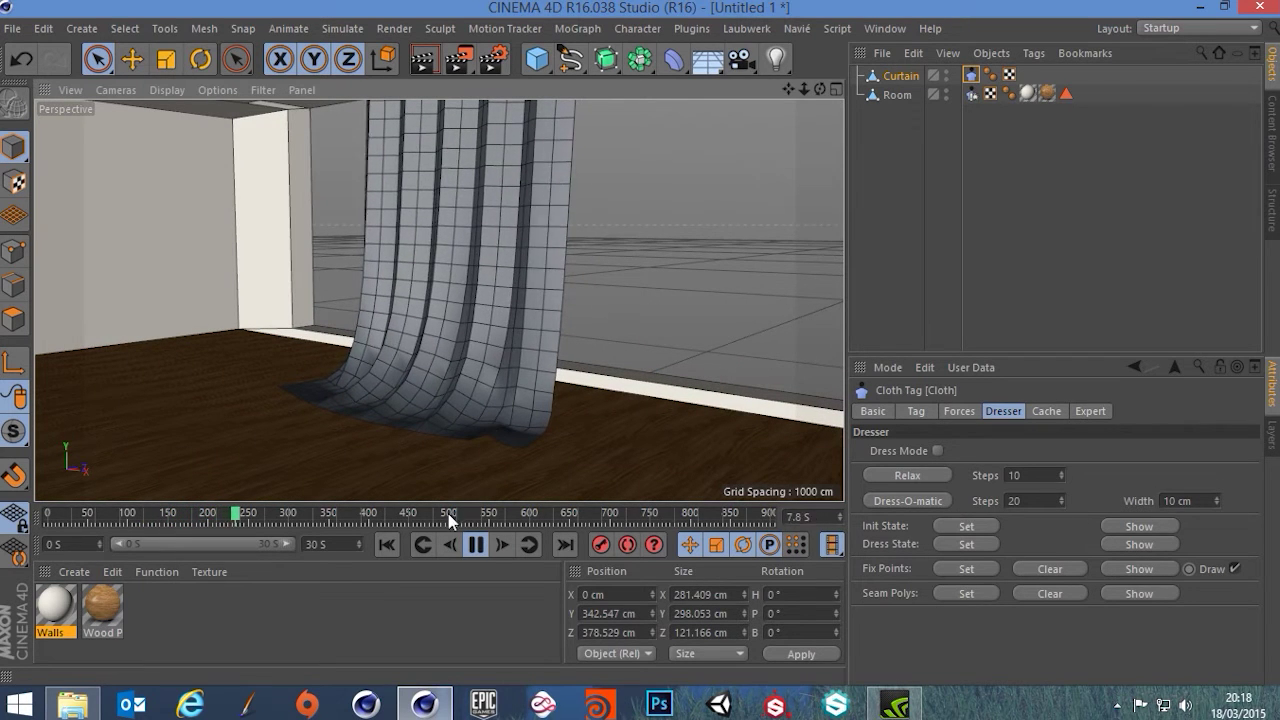
click(475, 544)
click(386, 544)
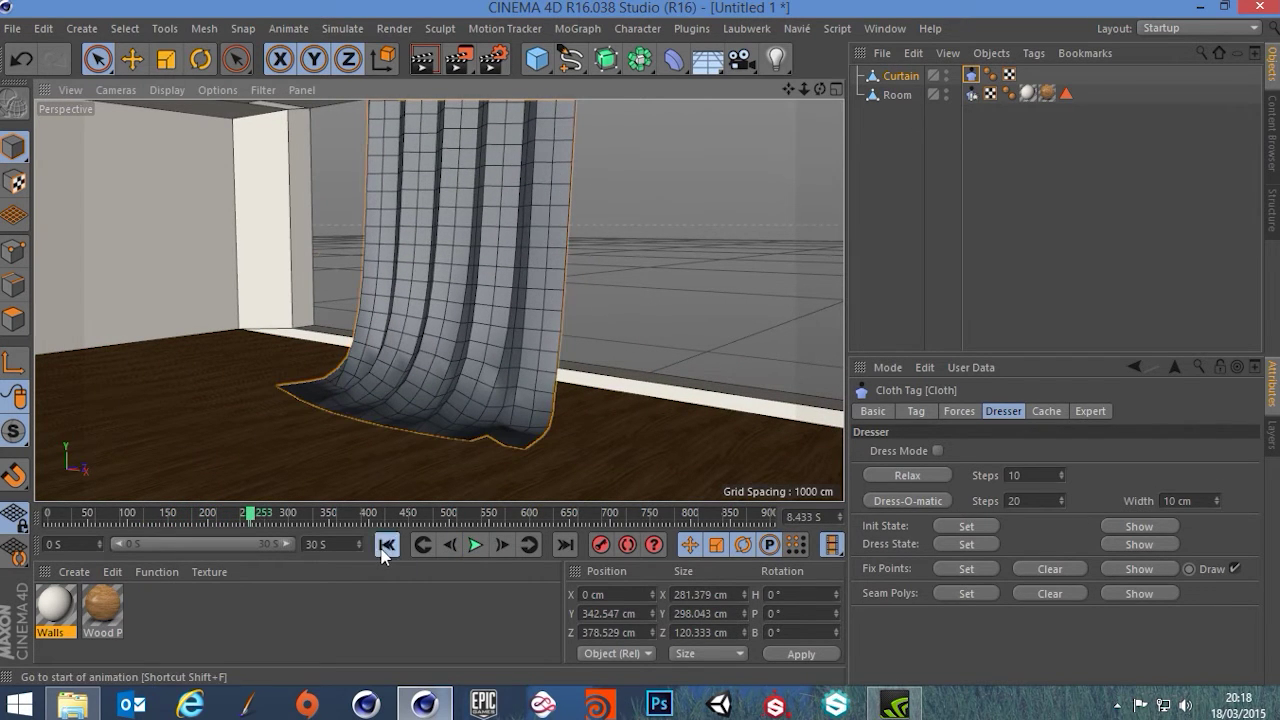
Step: Check the friction settings in the curtain's cloth tag and the room's collider tag
click(901, 75)
click(971, 75)
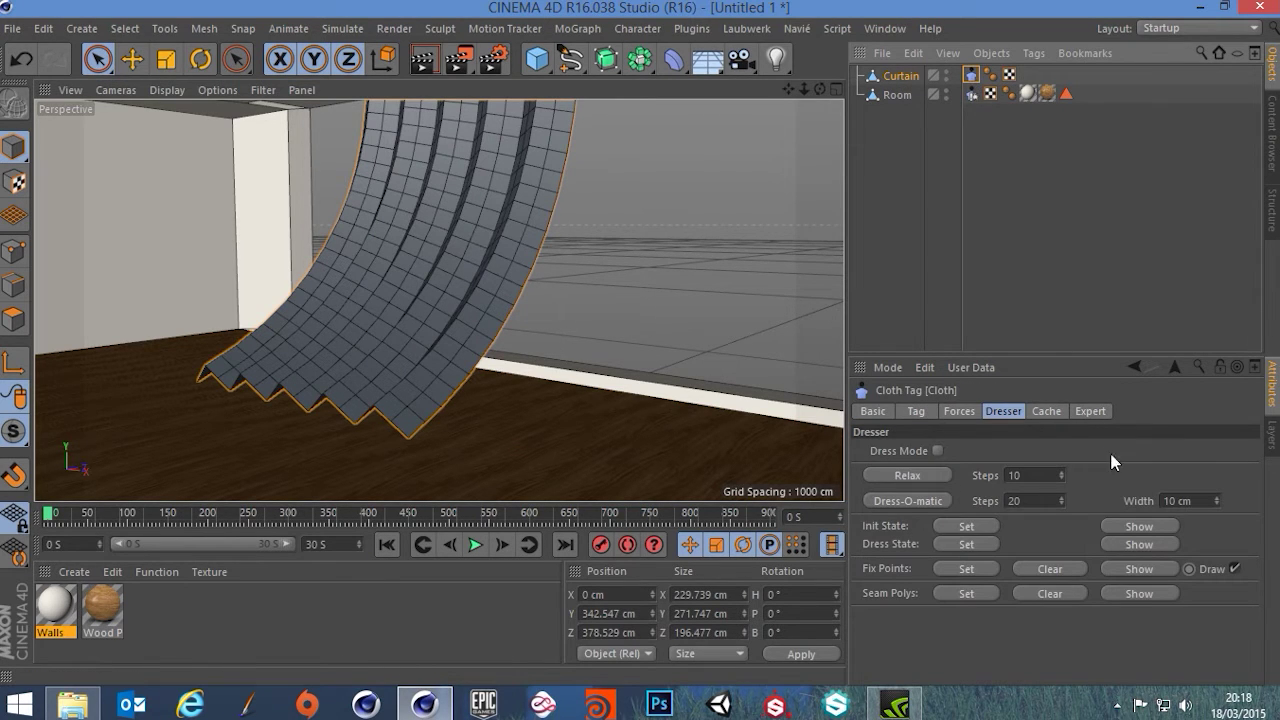
click(918, 411)
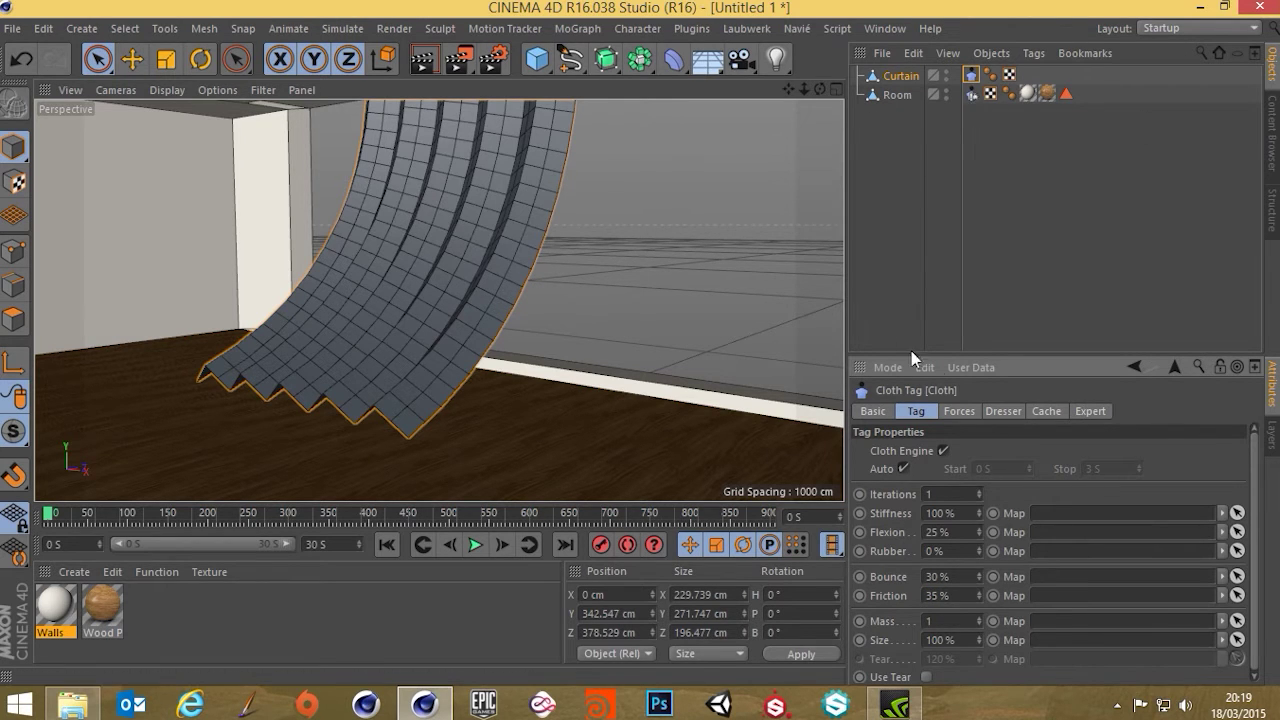
click(974, 96)
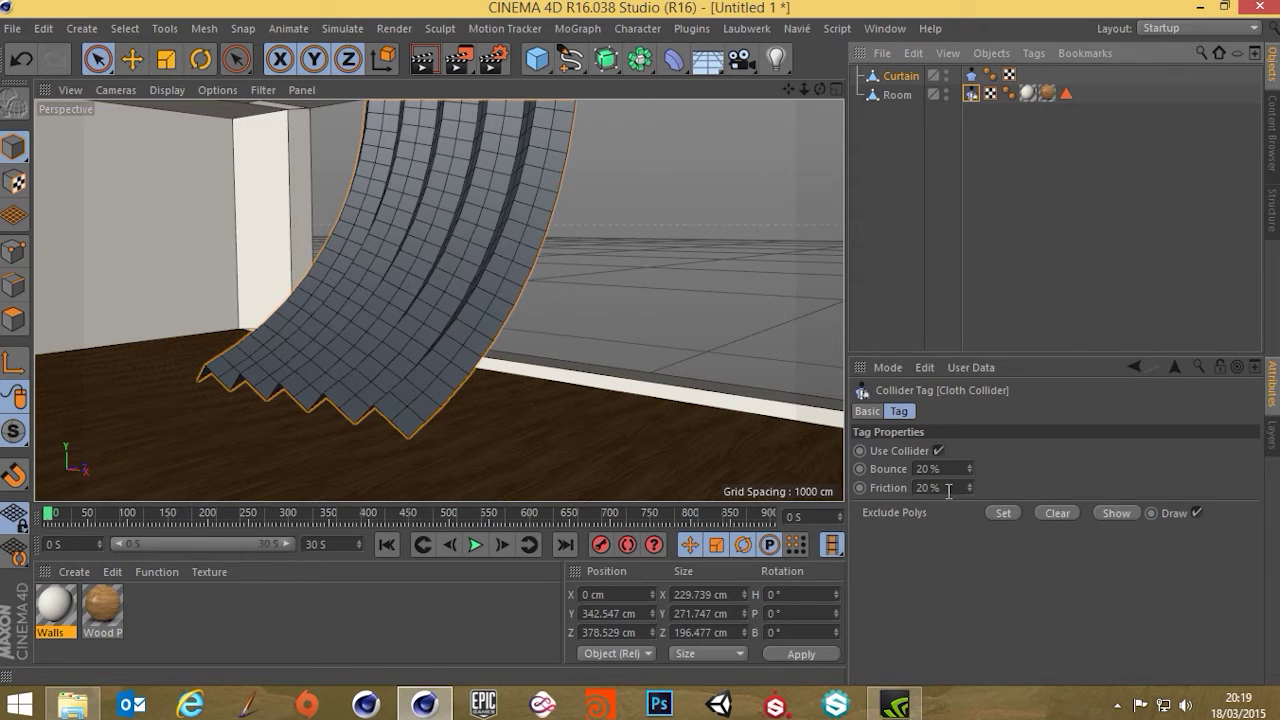
drag(948, 490, 903, 491)
click(937, 163)
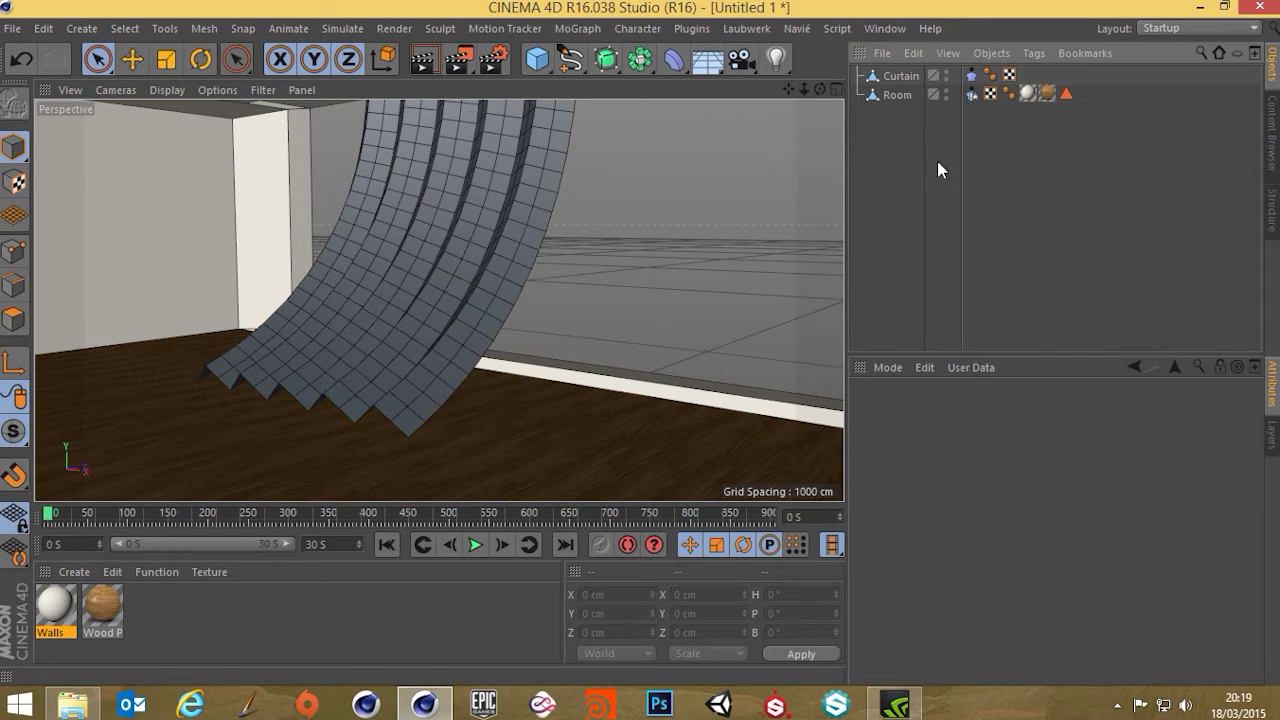
Step: Replay the curtain simulation with the existing friction settings and return to the first frame
click(481, 552)
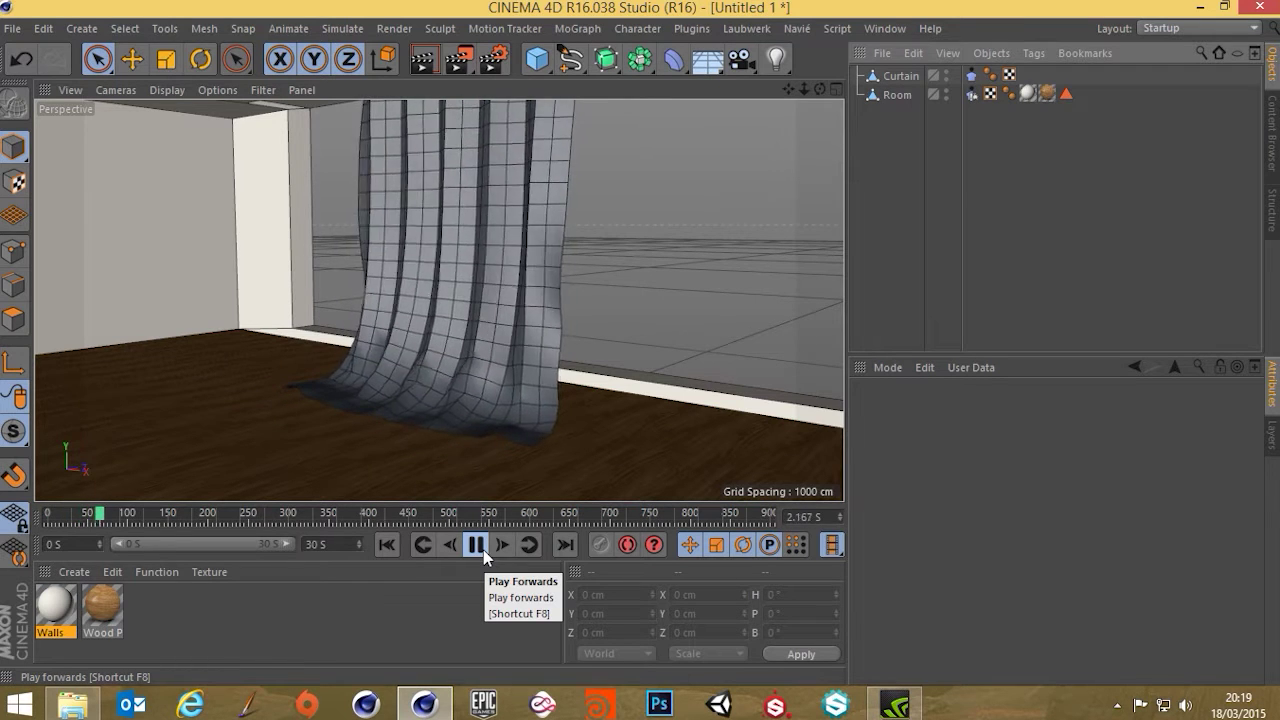
click(474, 548)
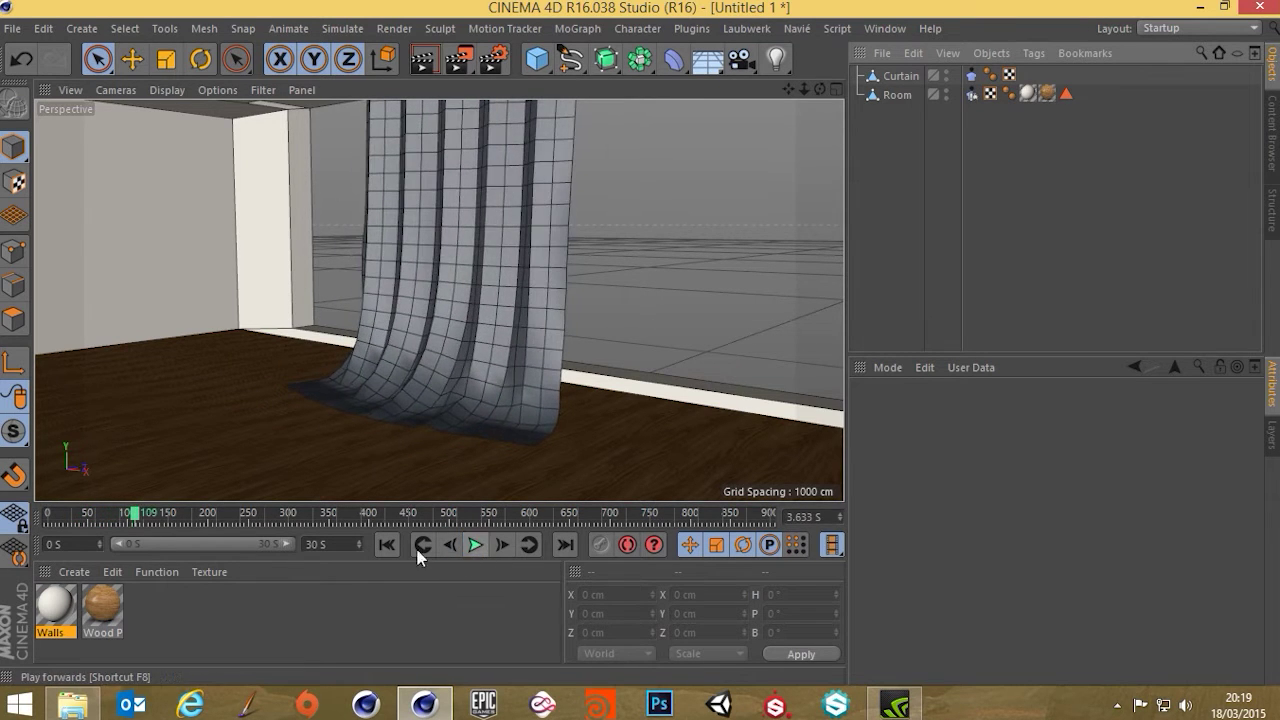
click(388, 544)
Step: Set the friction to 15% in both the curtain's cloth tag and the room's collider tag
click(972, 78)
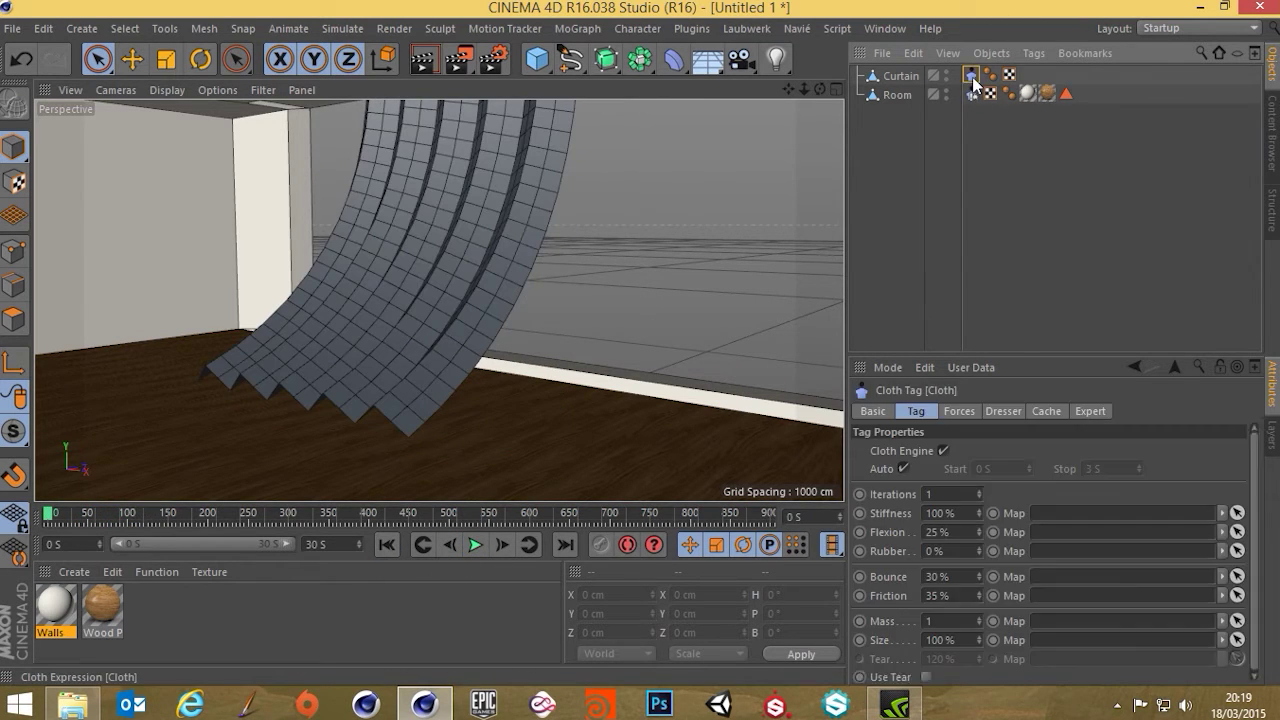
double_click(955, 595)
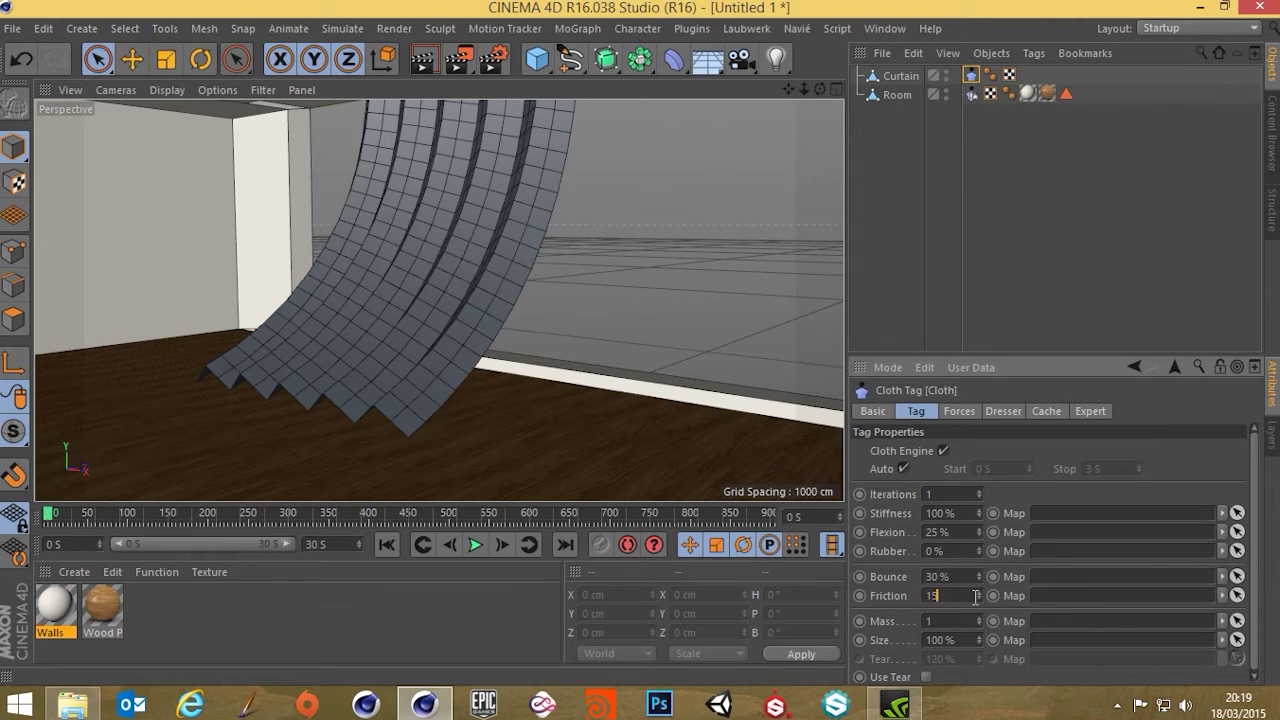
click(972, 94)
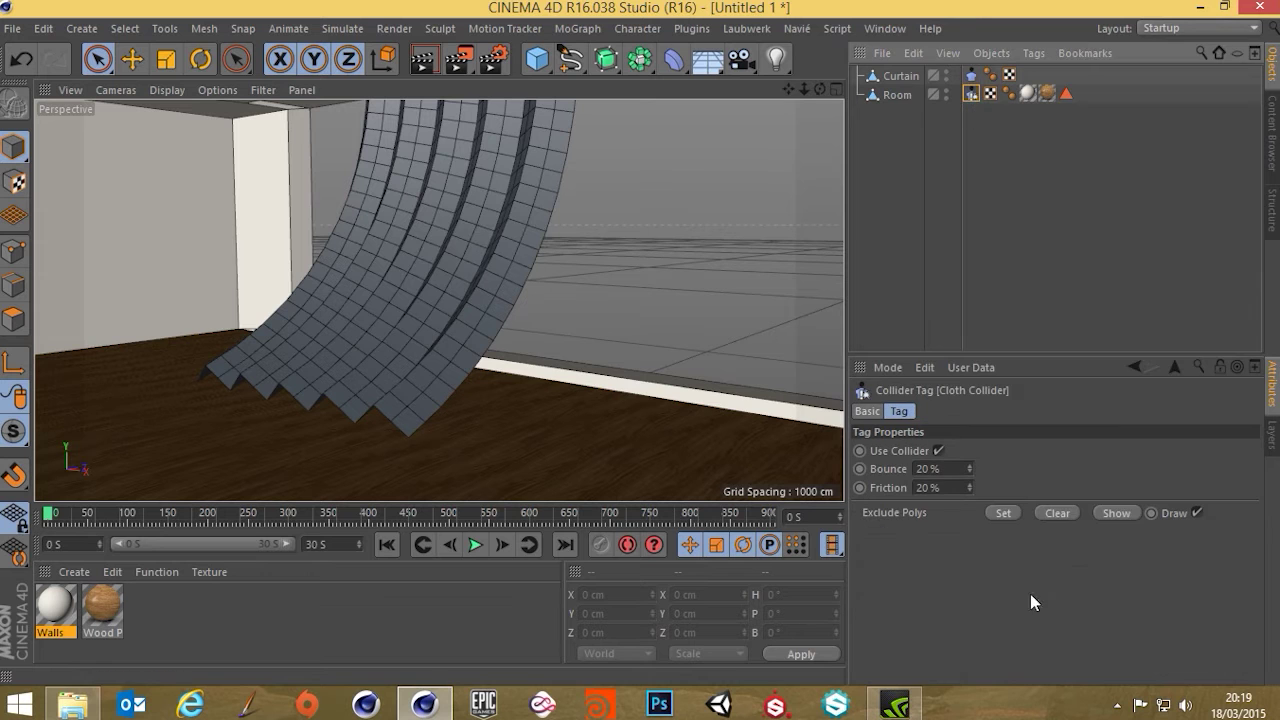
double_click(940, 487)
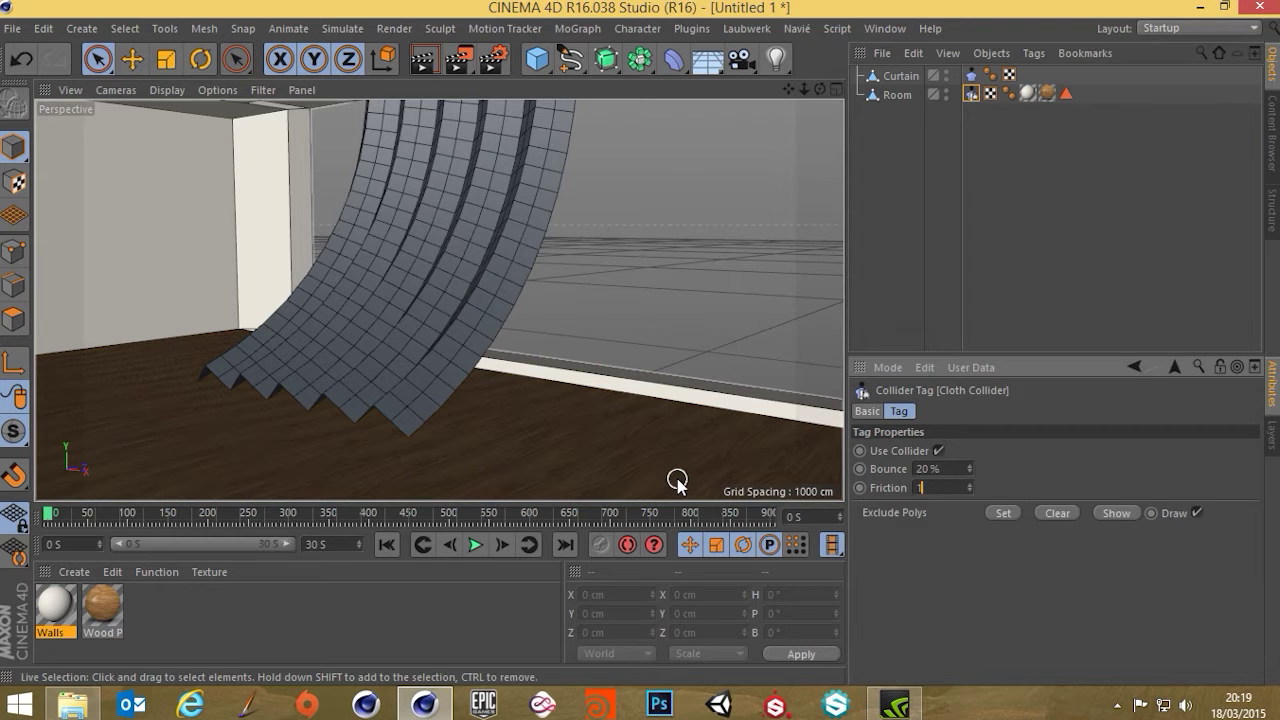
Step: Test the reduced friction by playing the simulation, and rewind the animation
click(475, 546)
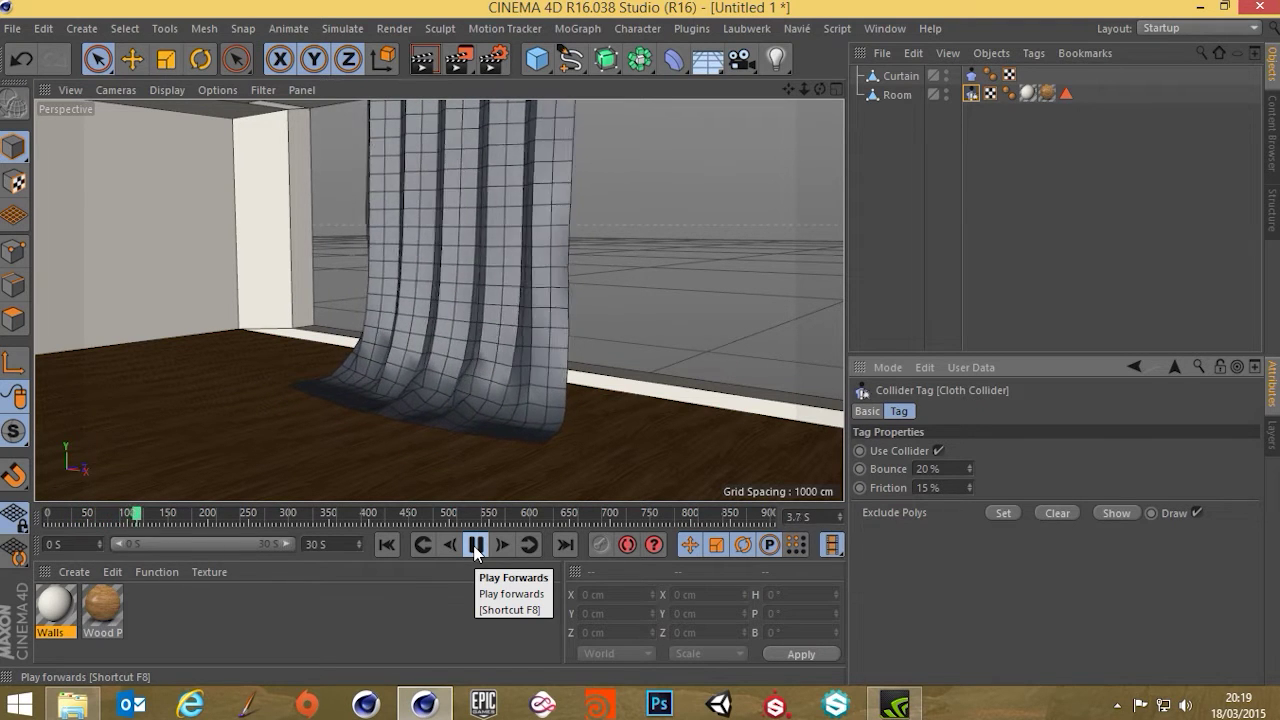
click(475, 545)
click(386, 545)
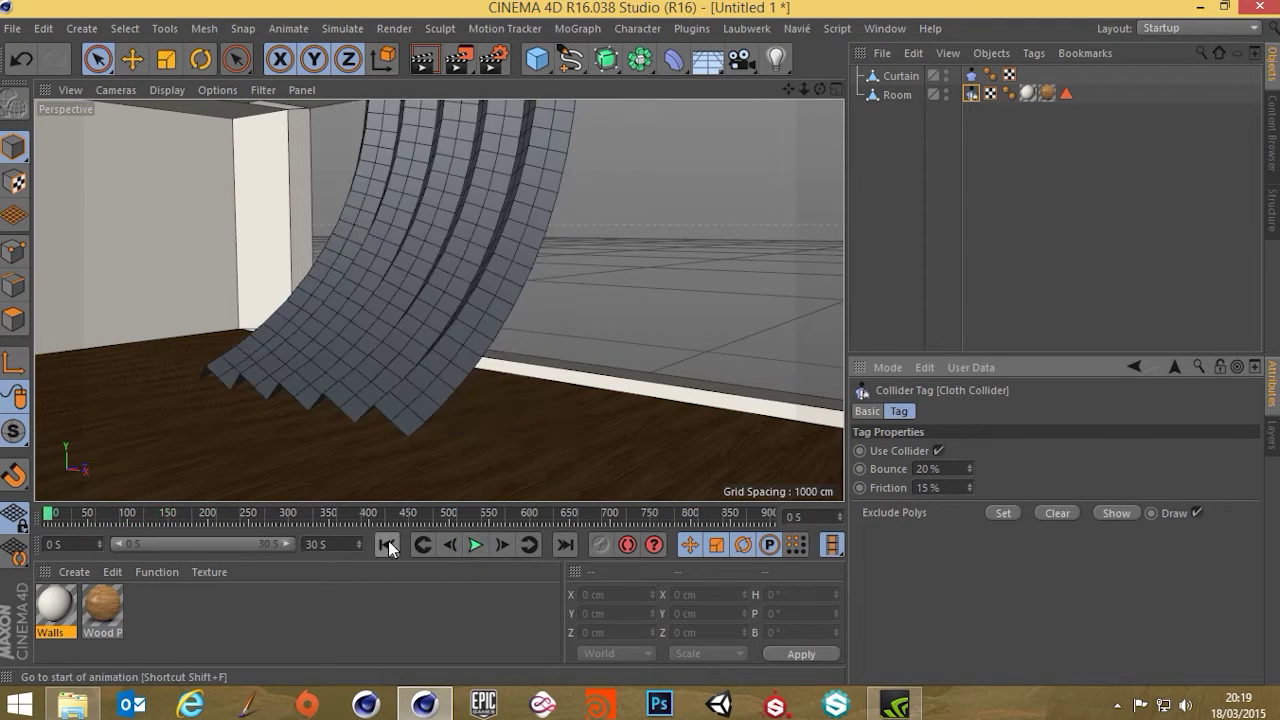
Step: Subdivide all of the curtain's polygons with a subdivision of 1 and return to model mode
alt+drag(547, 185, 600, 235)
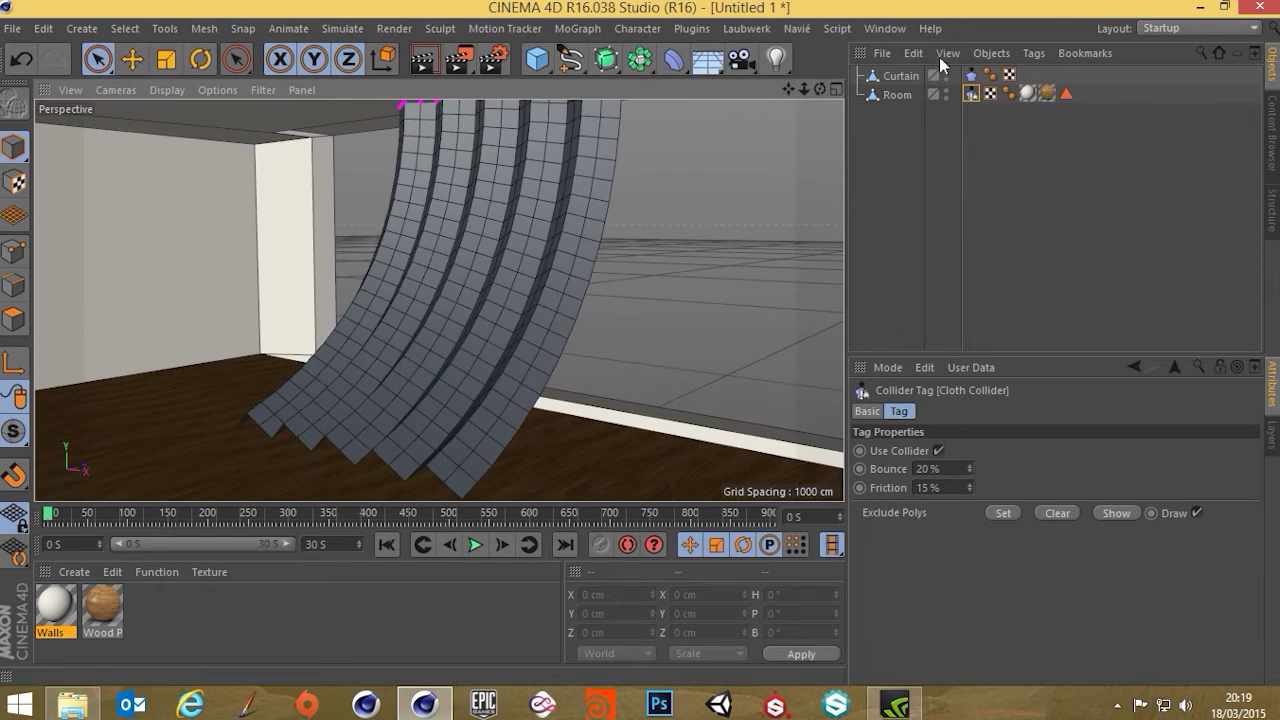
click(905, 76)
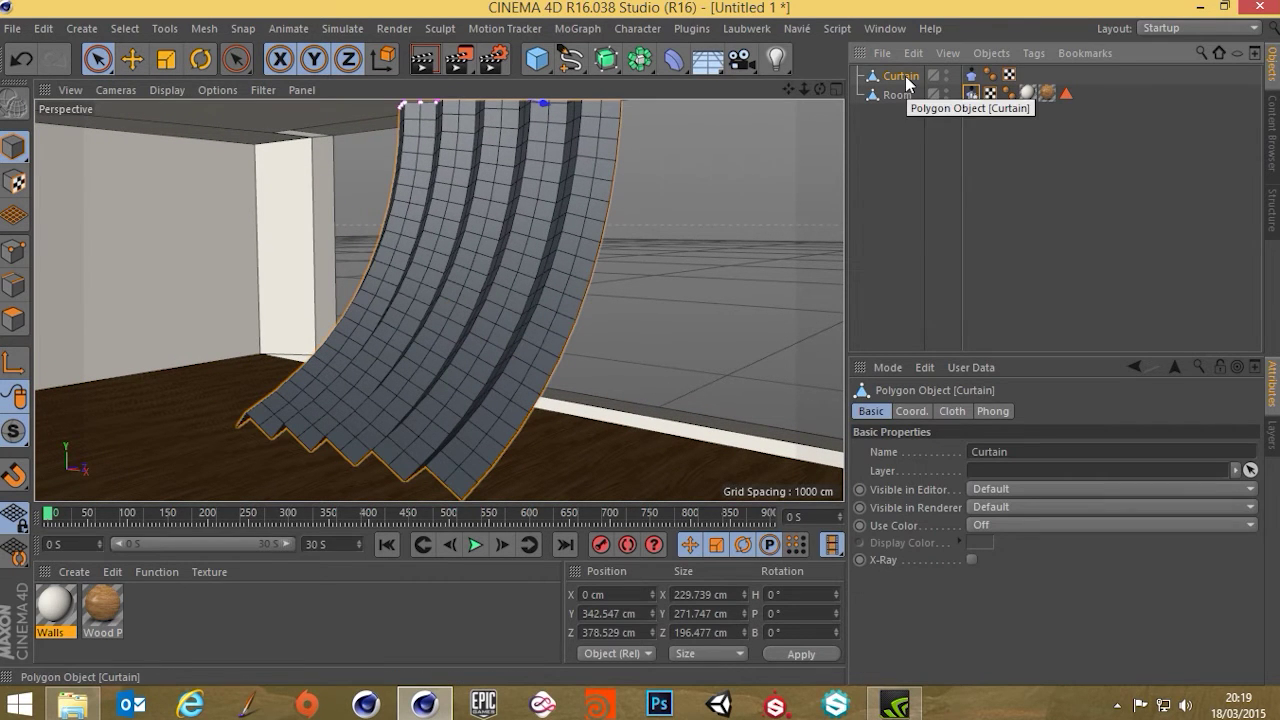
click(14, 318)
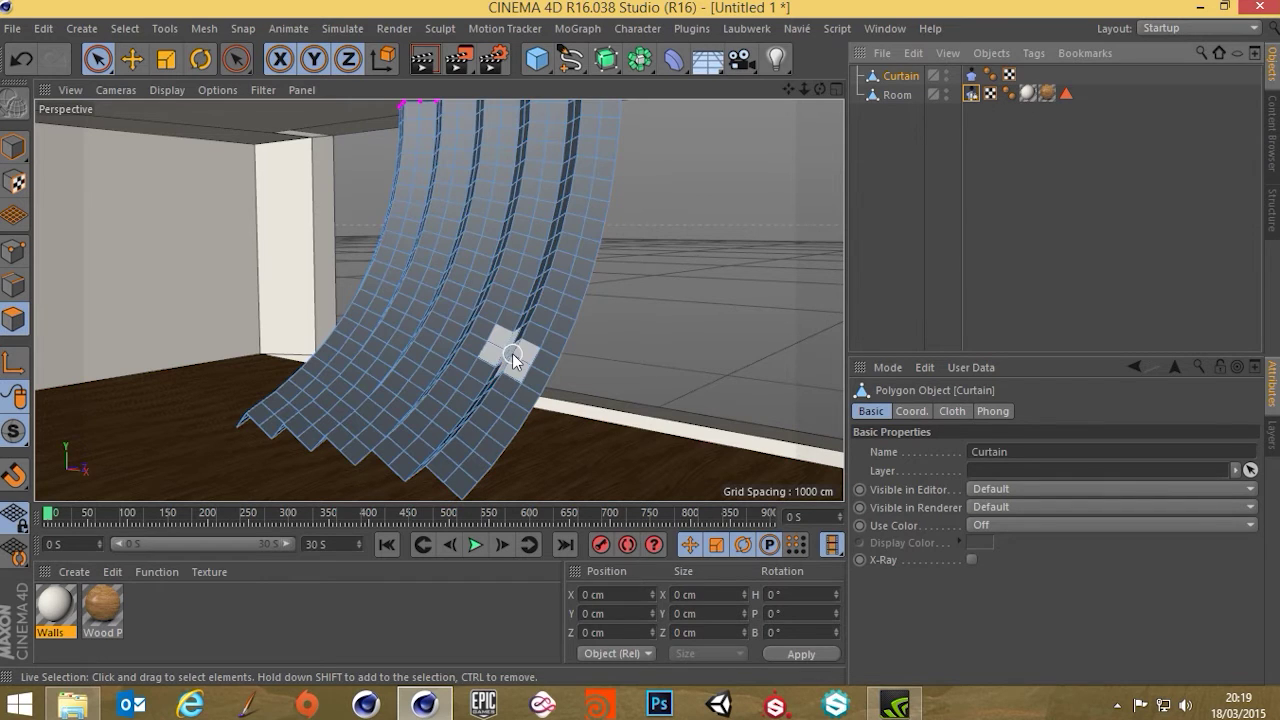
key(ctrl+a)
right_click(624, 318)
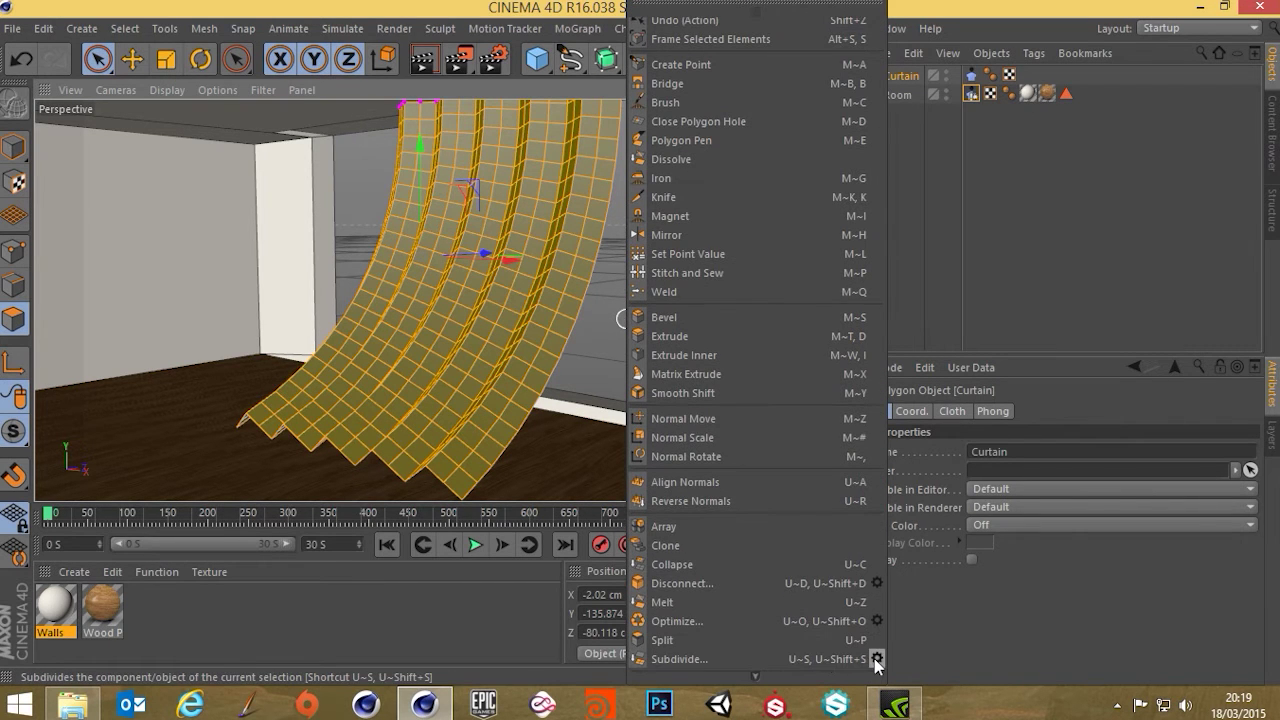
click(876, 660)
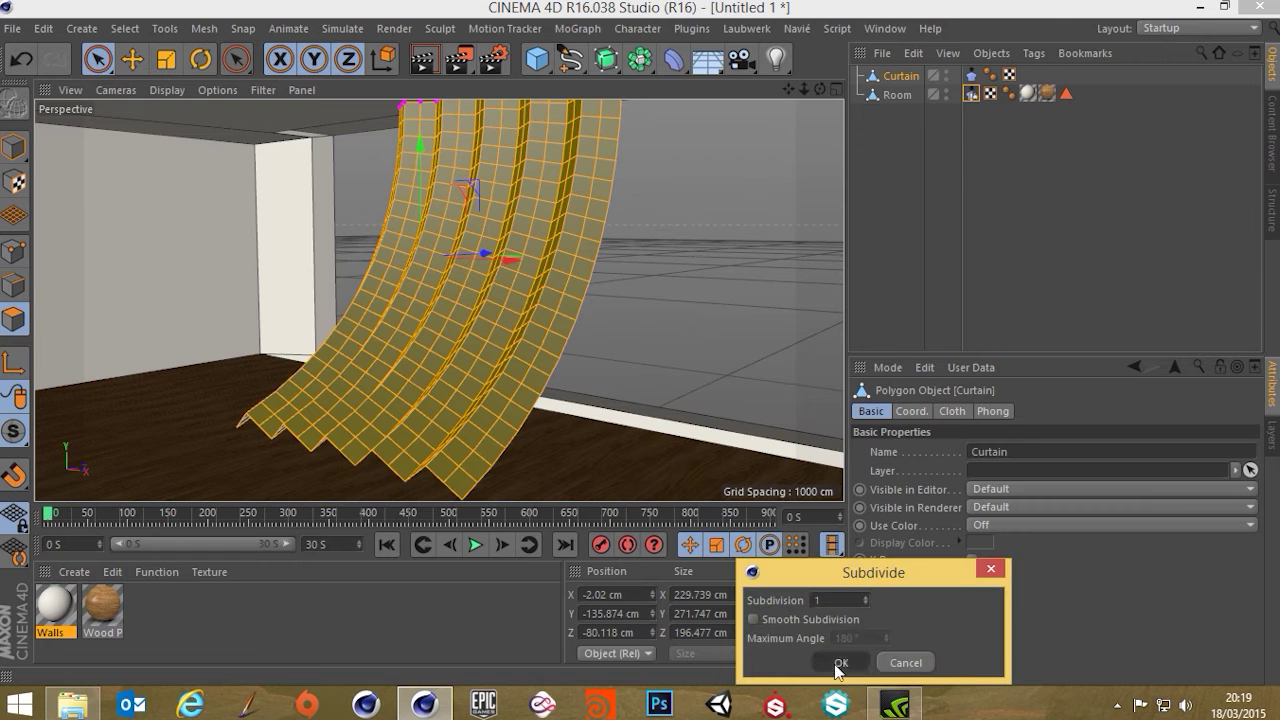
click(840, 663)
alt+drag(465, 309, 486, 264)
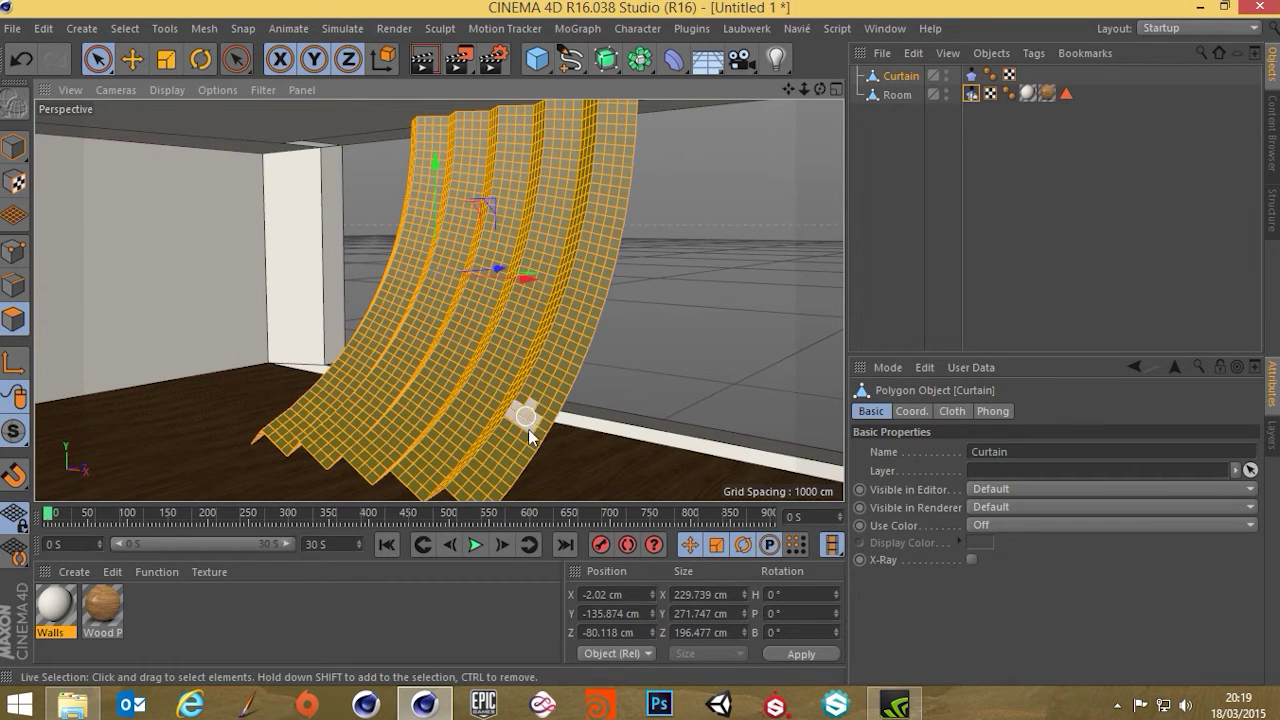
click(14, 147)
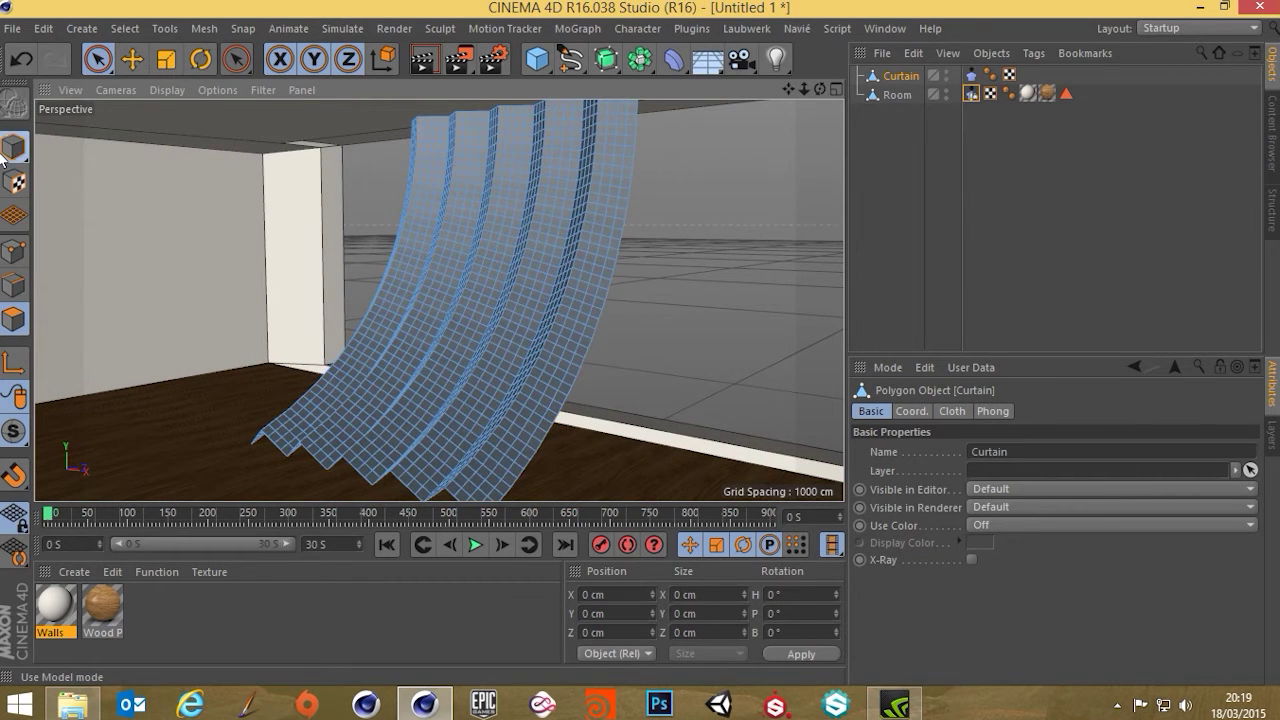
click(5, 150)
Step: Play the simulation with the subdivided curtain and rewind to the start
scroll(460, 330, up, 4)
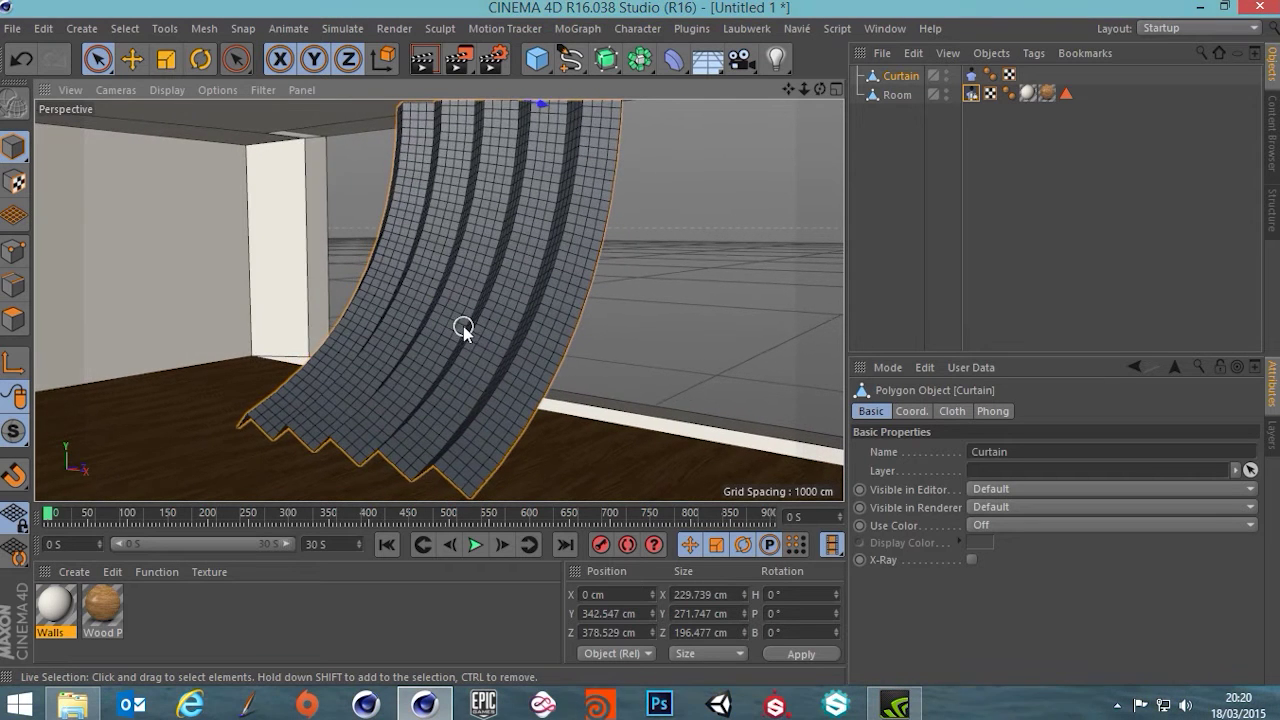
scroll(463, 328, down, 3)
click(476, 544)
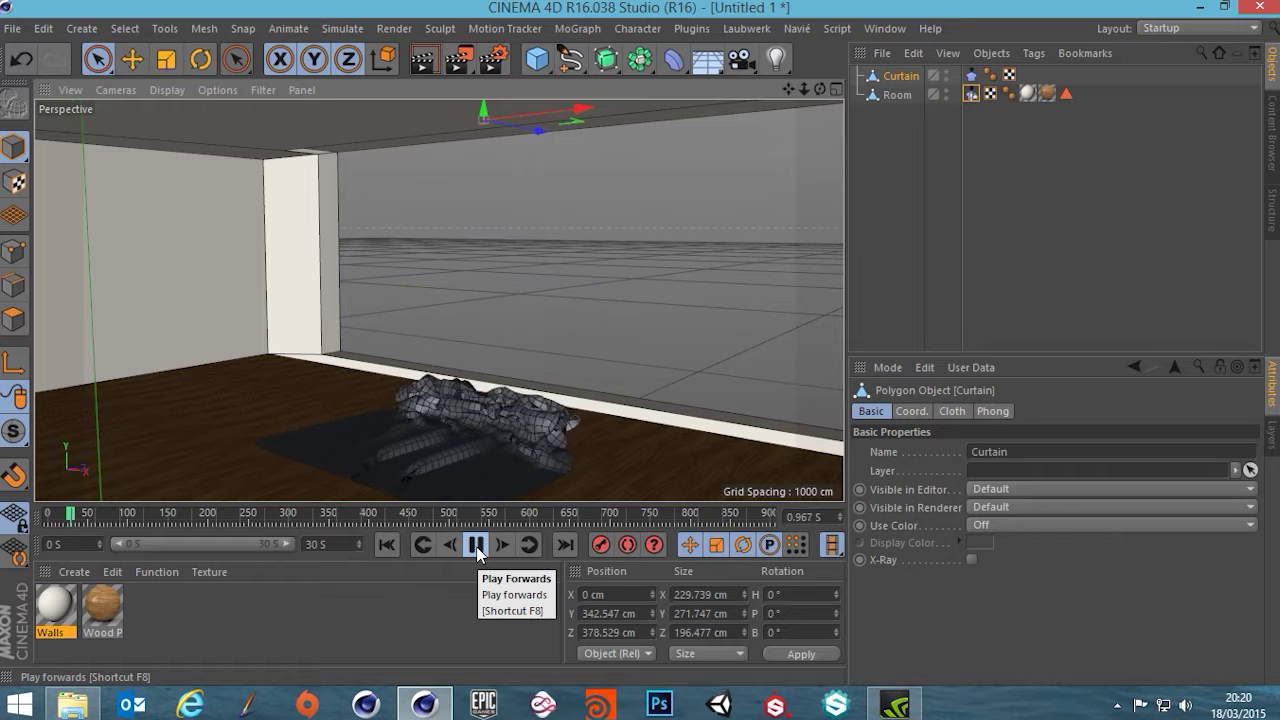
click(476, 546)
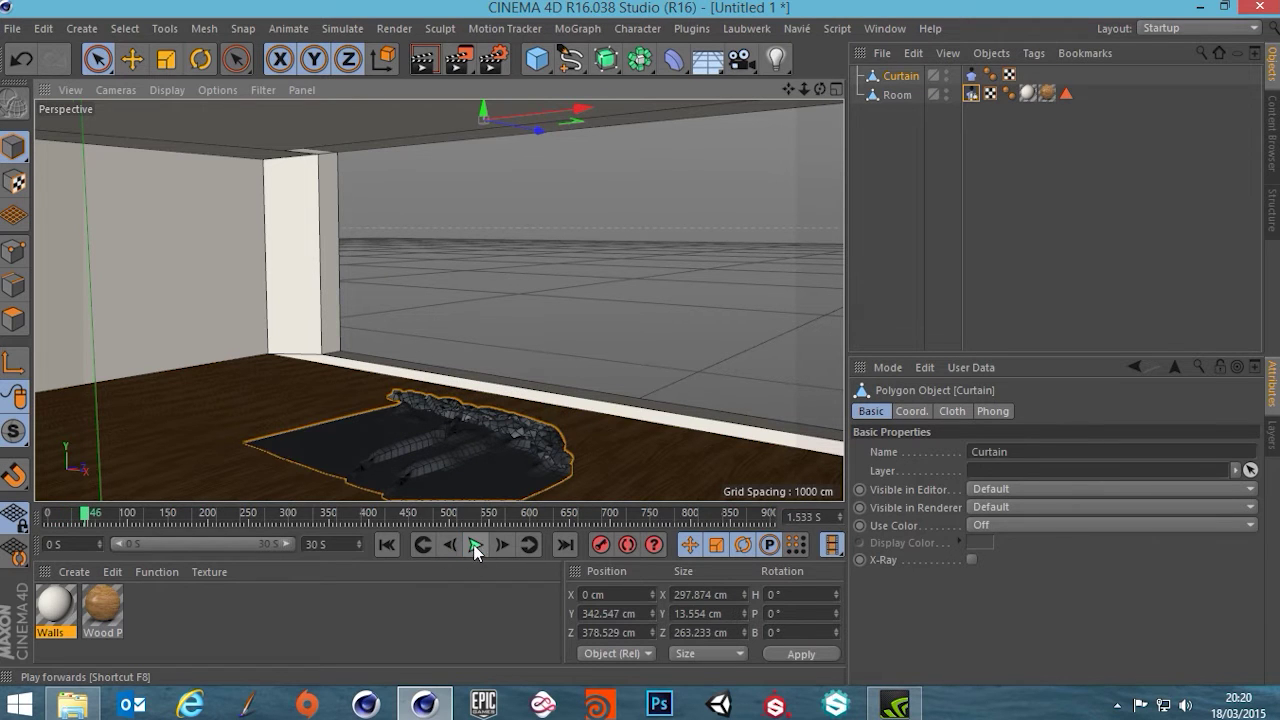
click(386, 544)
Step: Select the points along the subdivided curtain's top edge and set them as fix points in the curtain's cloth tag
alt+drag(540, 132, 529, 227)
alt+right_drag(528, 230, 541, 138)
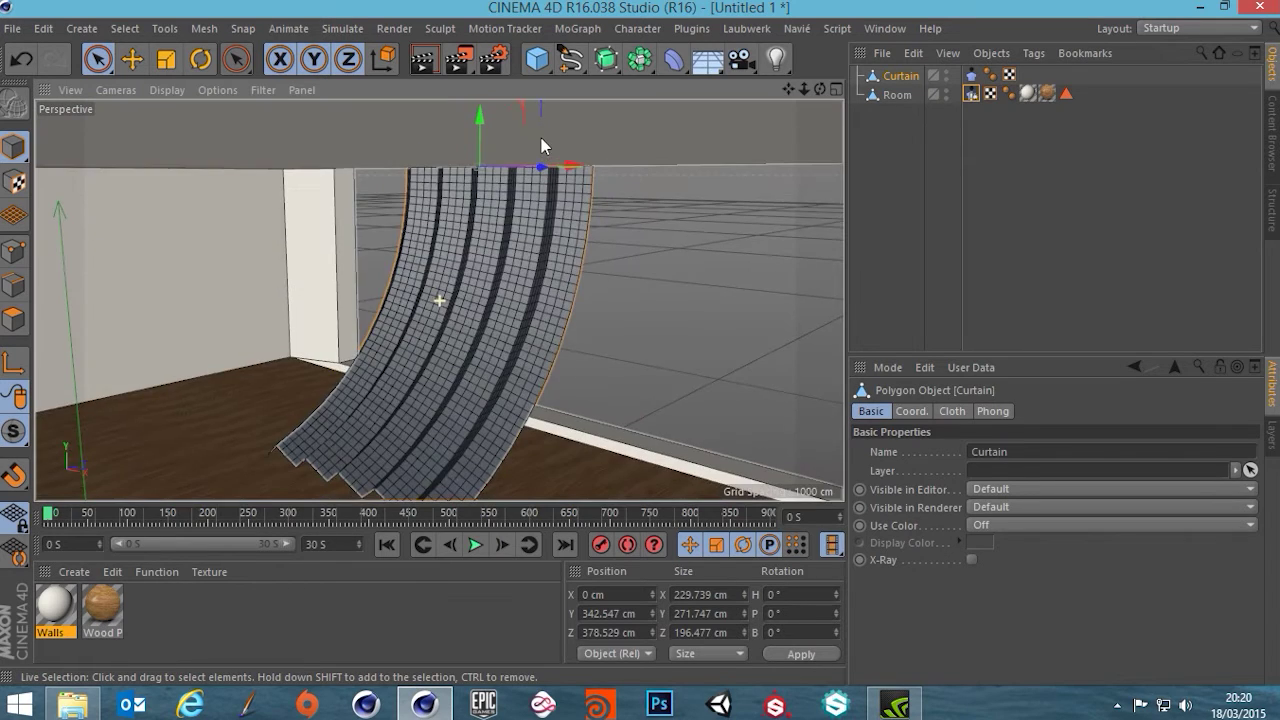
alt+drag(508, 305, 532, 262)
scroll(534, 112, up, 2)
scroll(543, 168, up, 5)
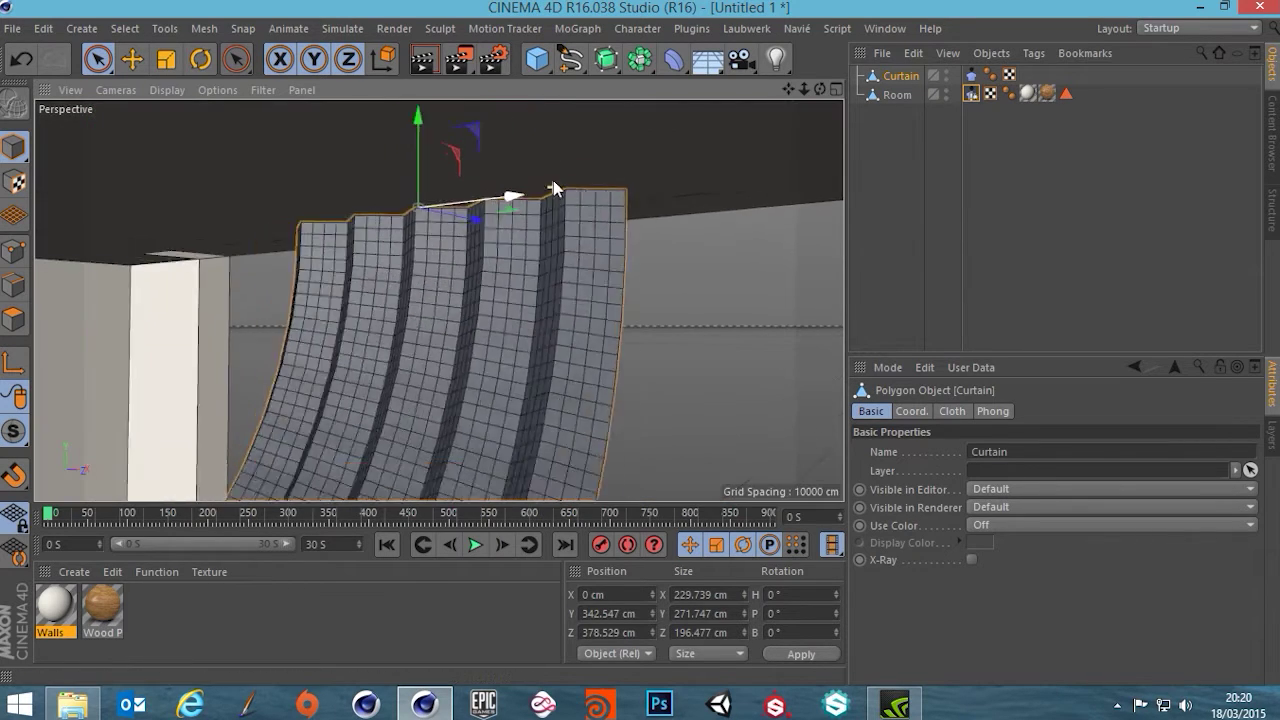
alt+drag(475, 187, 546, 223)
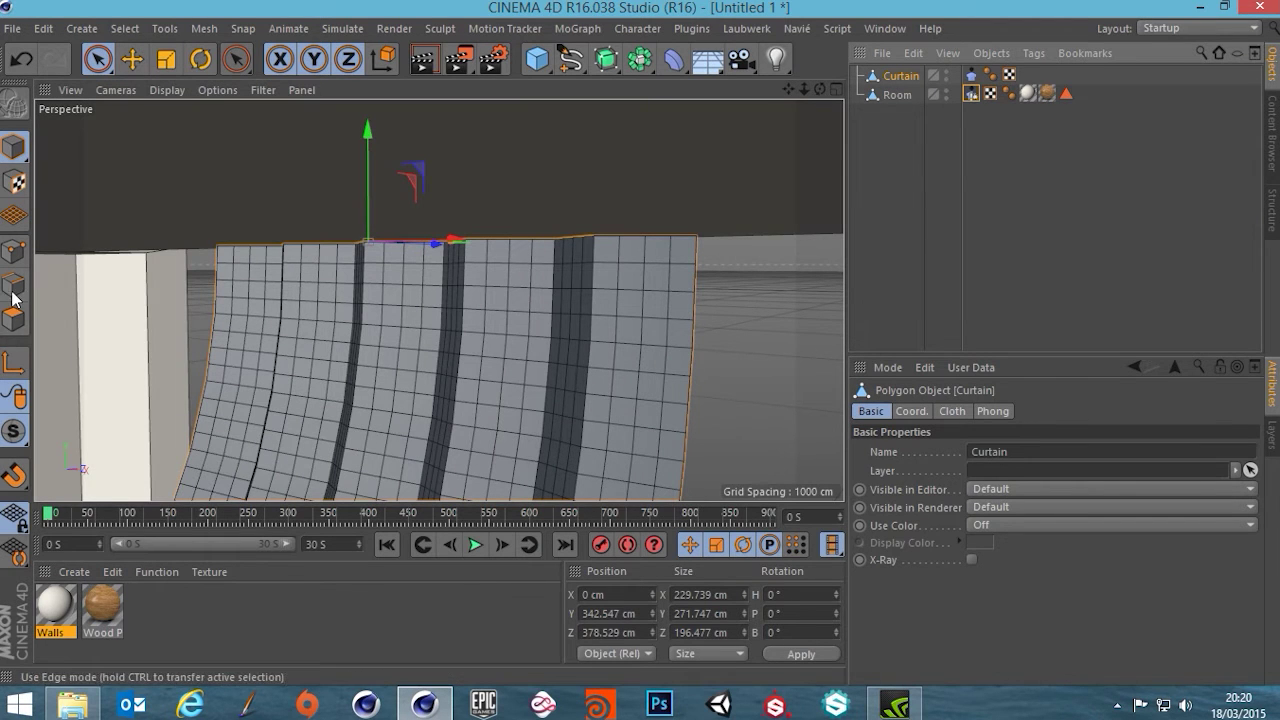
click(14, 250)
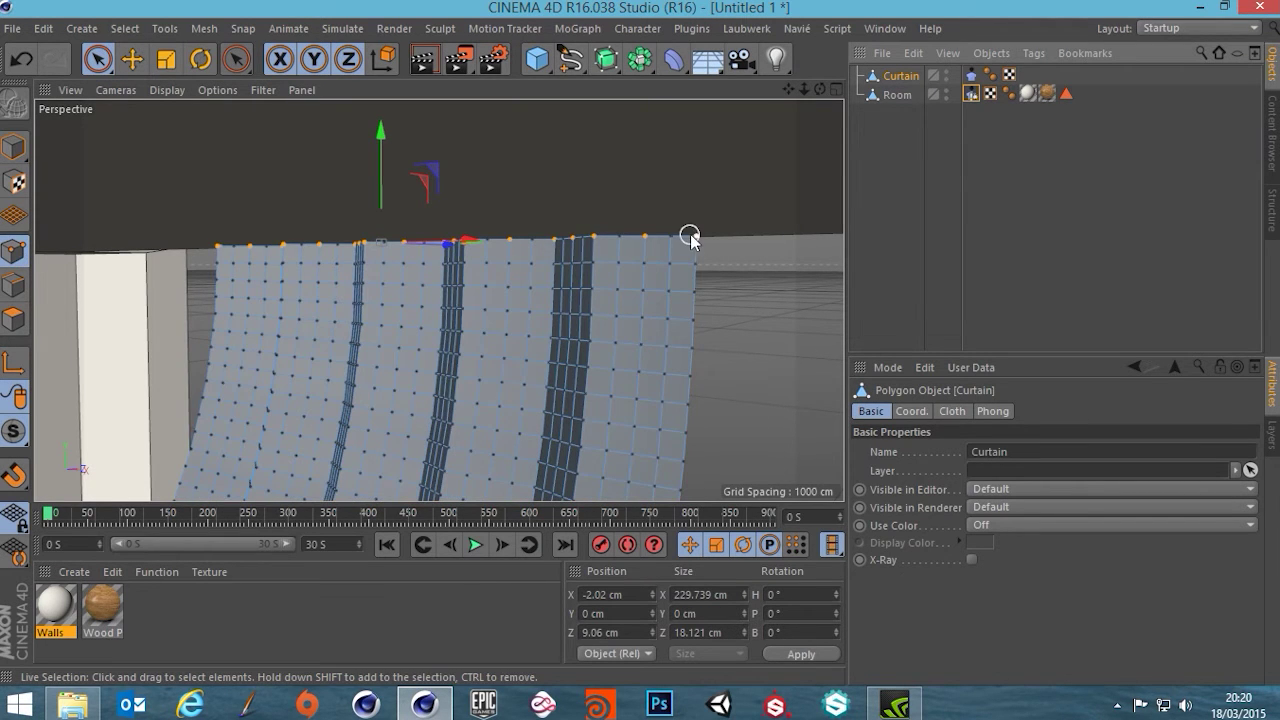
alt+drag(634, 289, 698, 280)
alt+drag(440, 300, 602, 360)
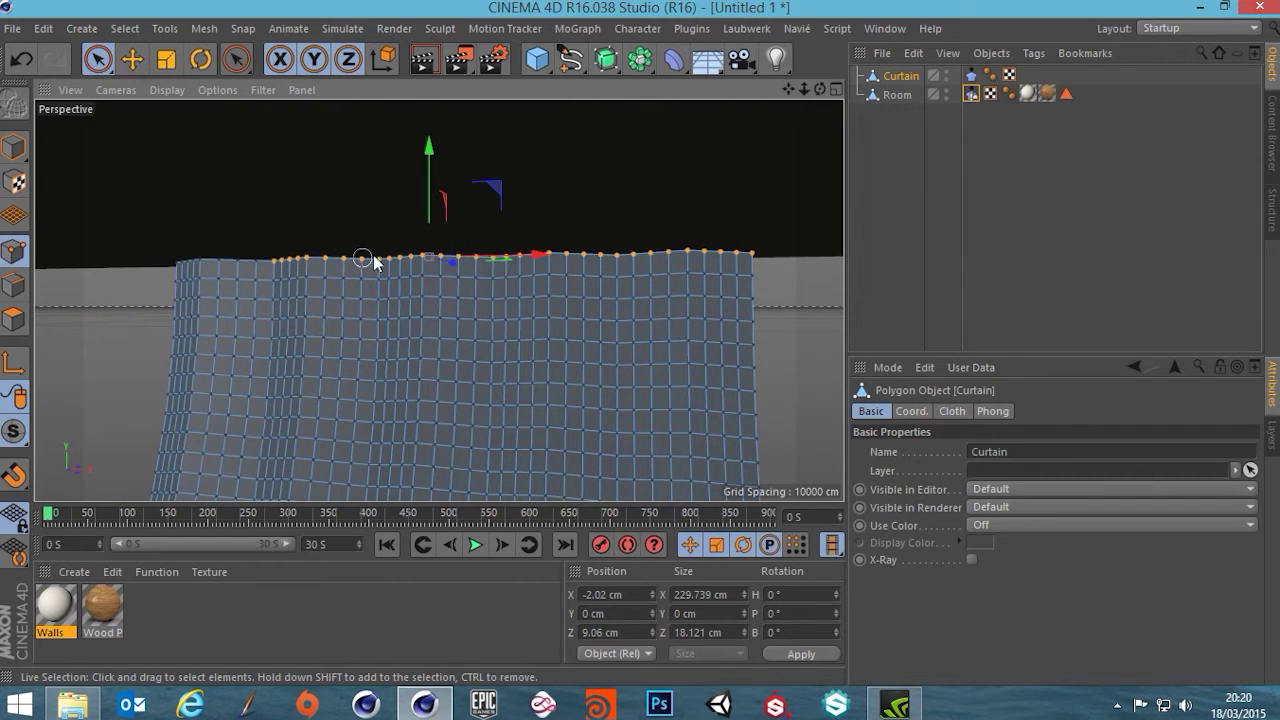
alt+drag(567, 318, 764, 238)
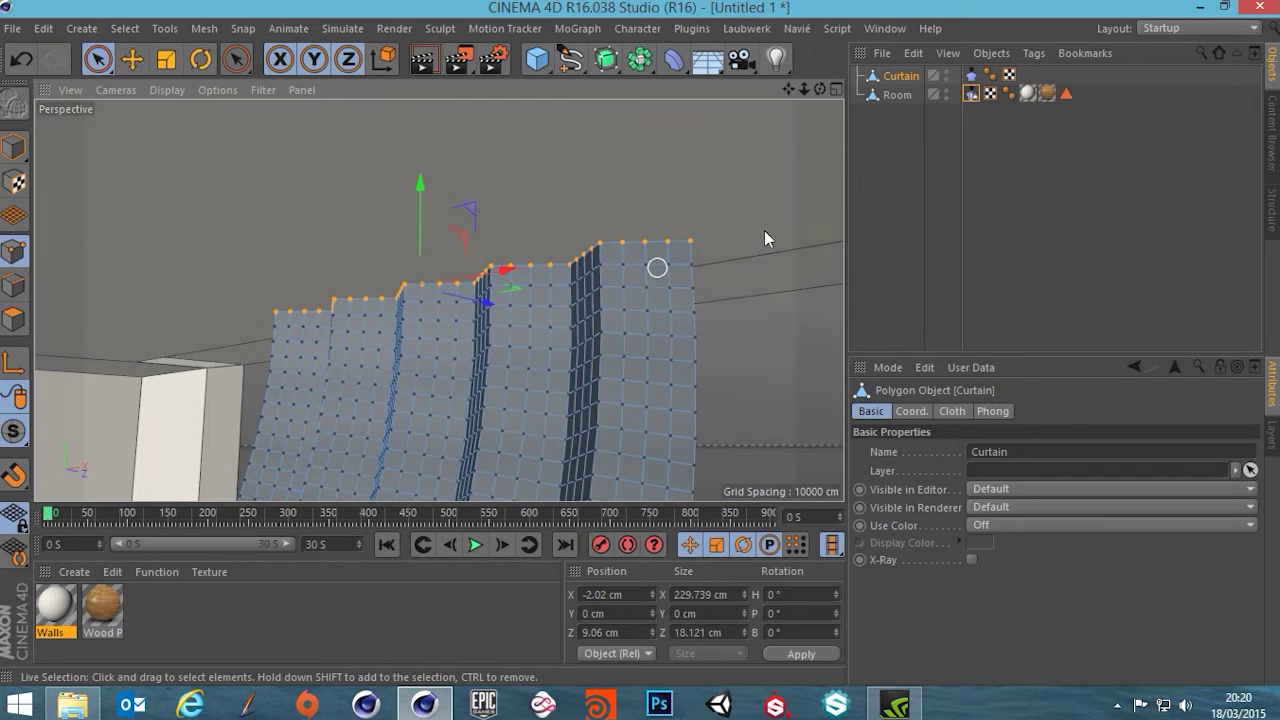
click(970, 76)
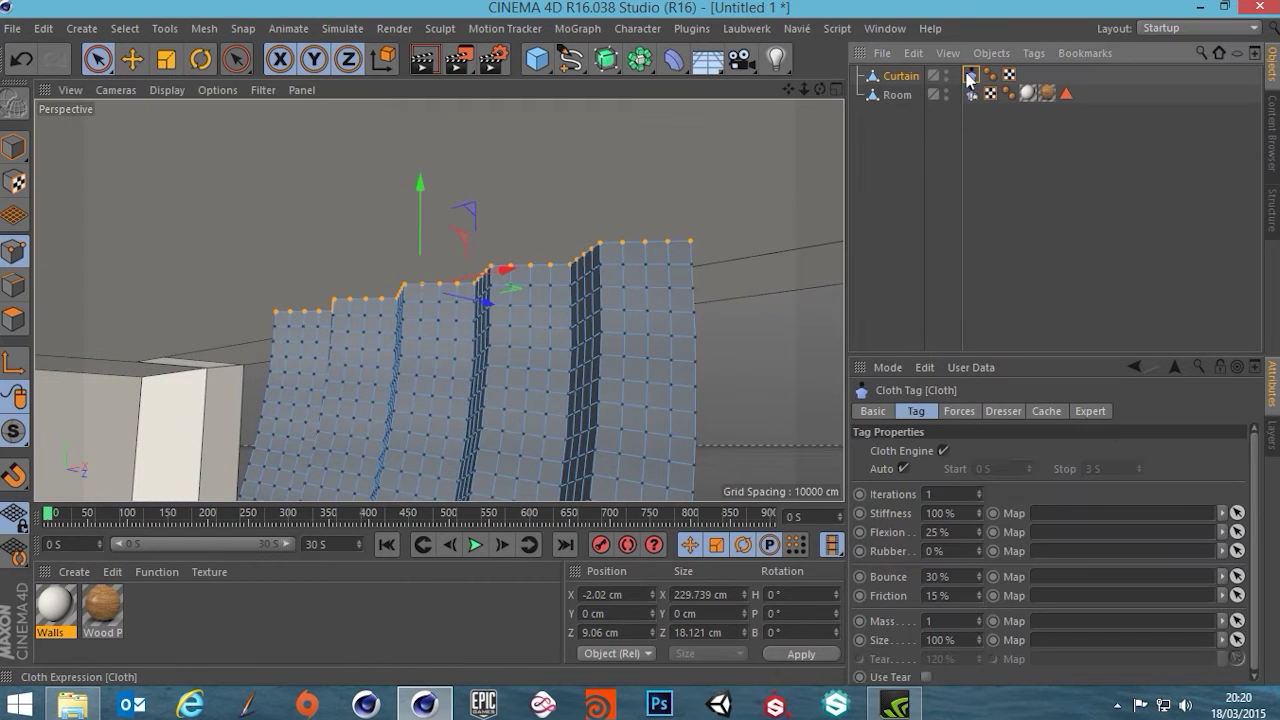
click(1003, 411)
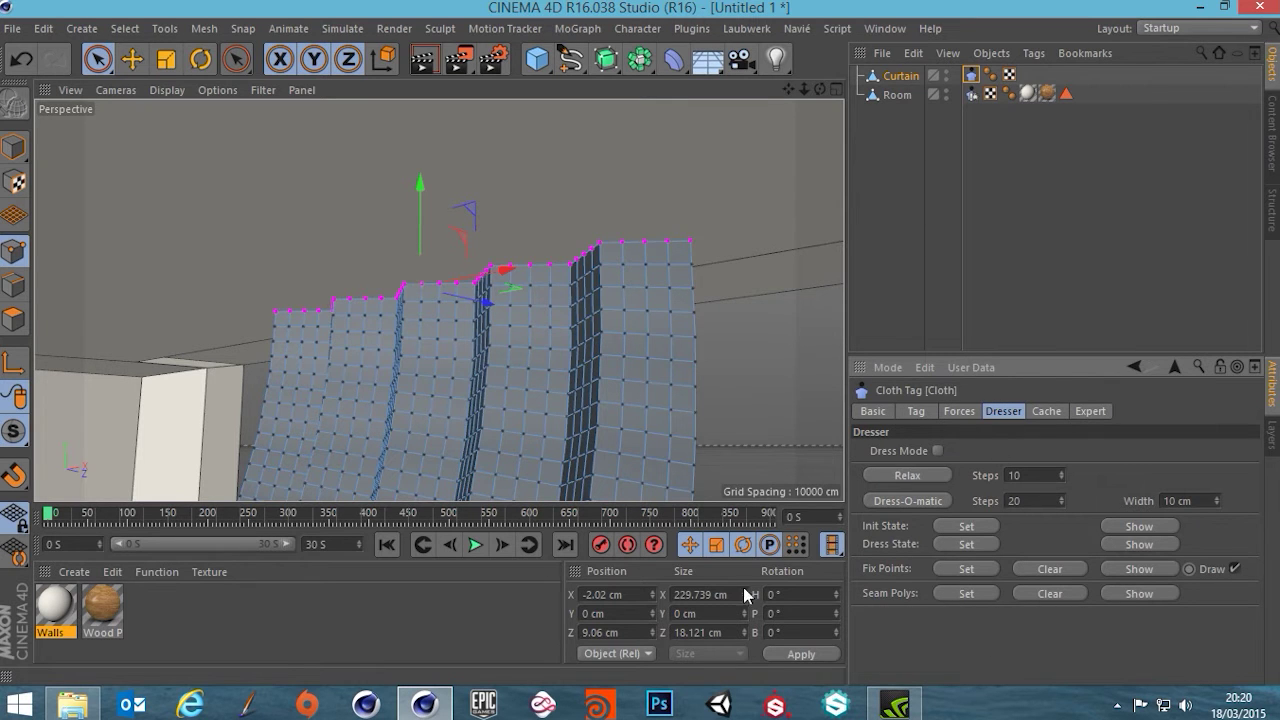
Step: Return to model mode, play the simulation of the pinned dense curtain, and rewind to the start
alt+drag(516, 370, 544, 210)
alt+drag(476, 385, 487, 387)
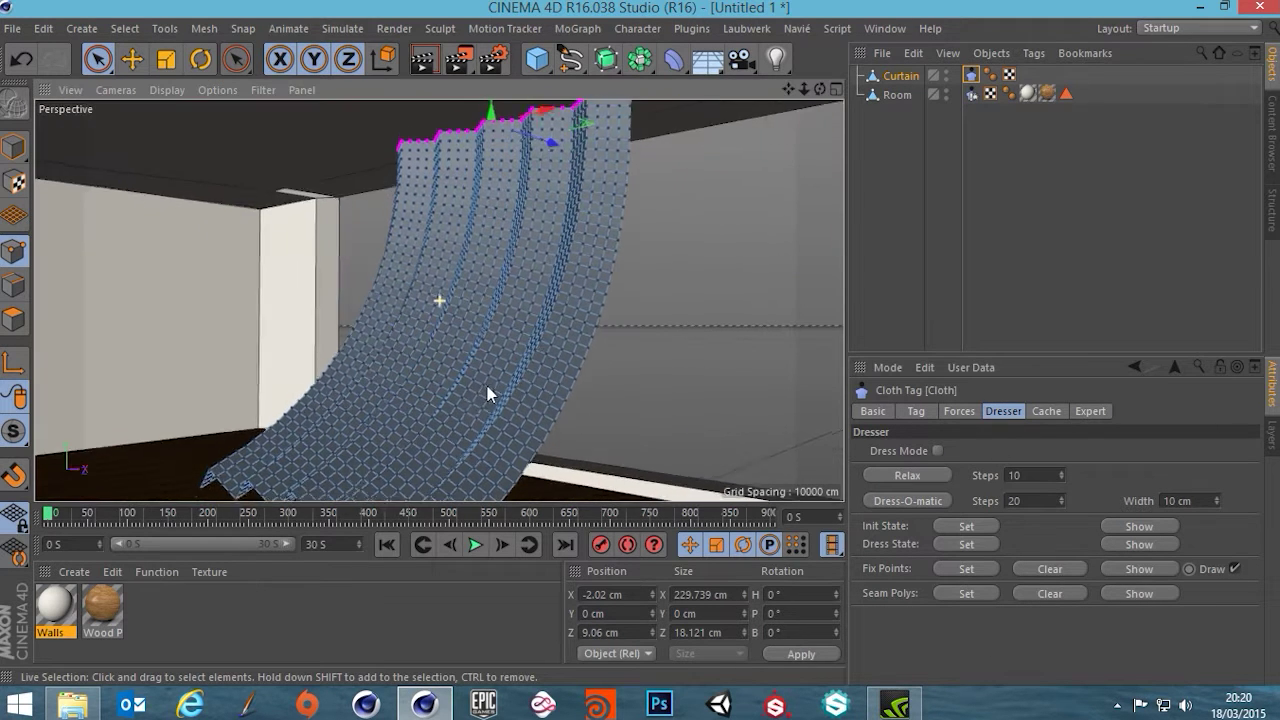
alt+middle_drag(487, 386, 498, 365)
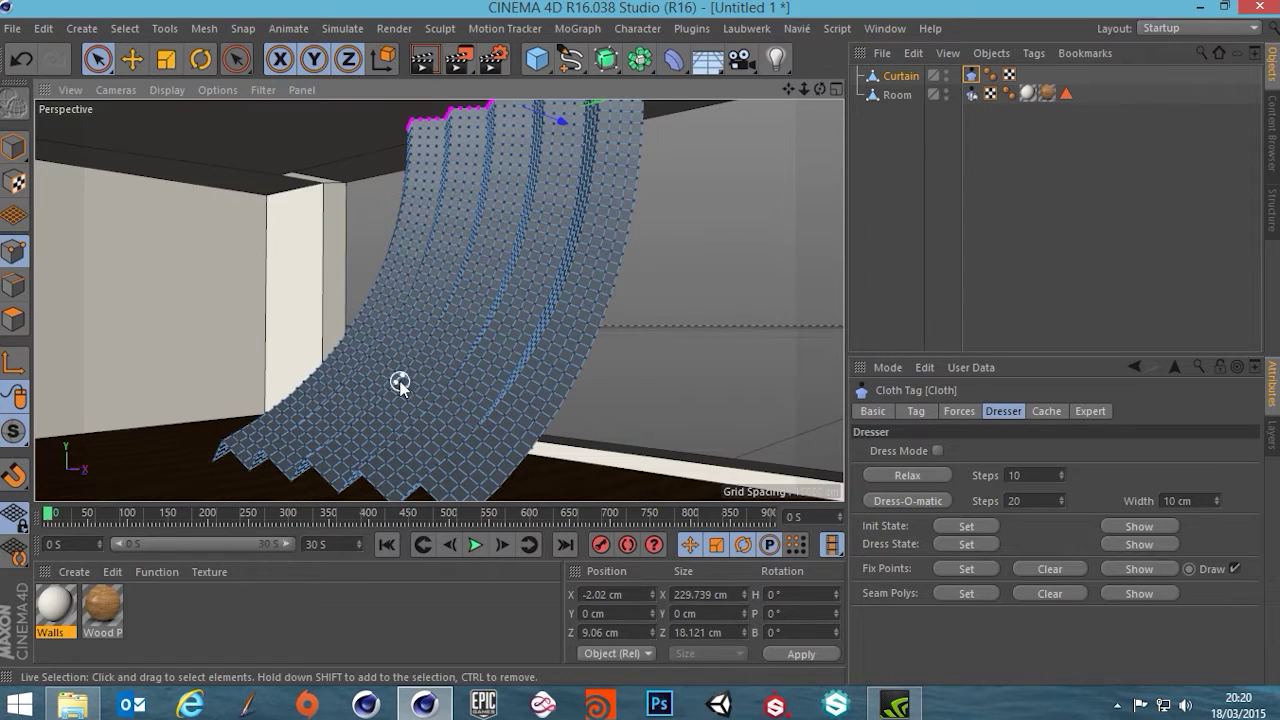
alt+drag(400, 380, 500, 386)
click(7, 150)
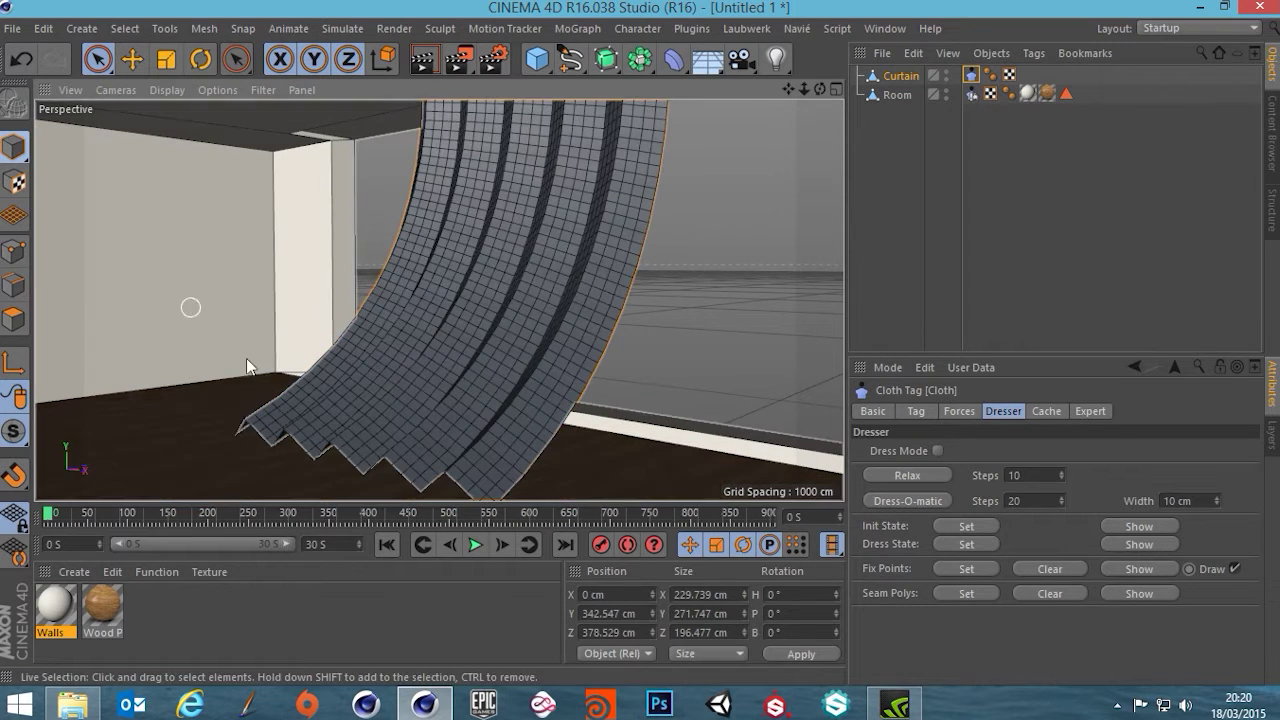
click(475, 544)
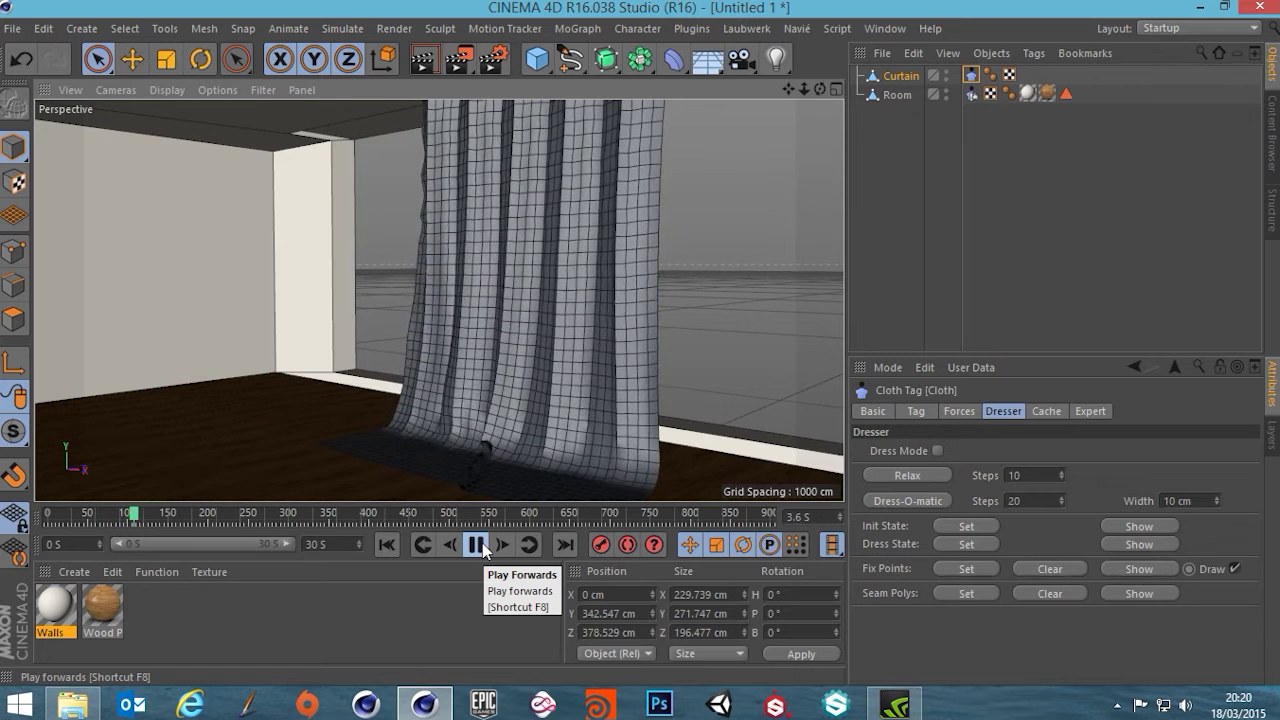
click(478, 545)
click(386, 545)
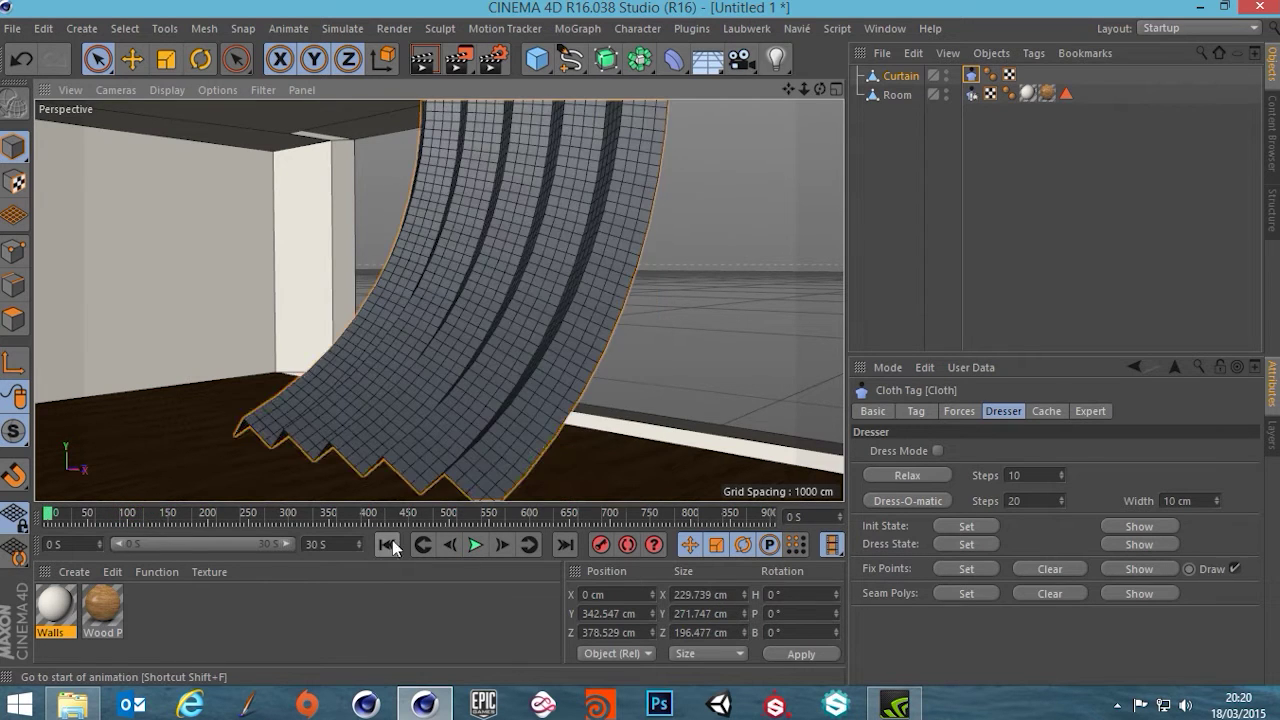
Step: Undo the dense curtain's fix points and its polygon subdivision
scroll(569, 348, down, 2)
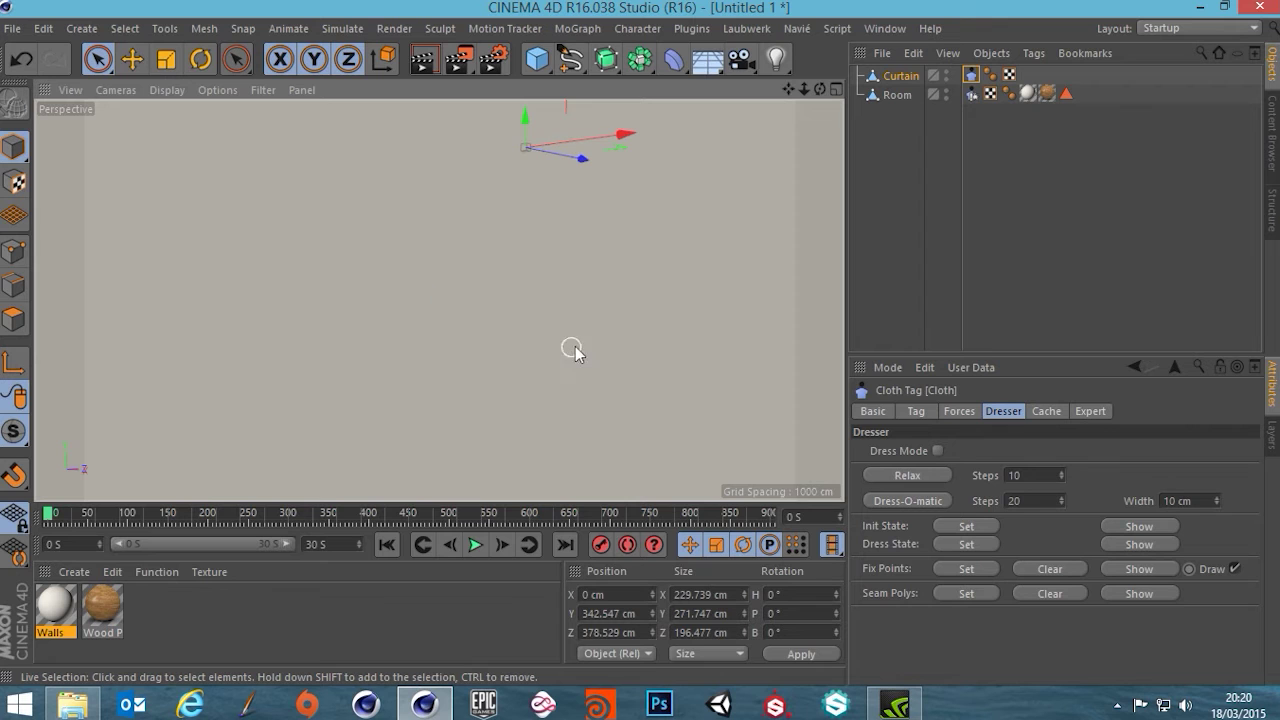
mouse_move(624, 349)
alt+mouse_down()
mouse_move(177, 346)
mouse_move(529, 357)
mouse_move(611, 406)
alt+mouse_up()
alt+middle_drag(689, 429, 340, 228)
key(ctrl+z)
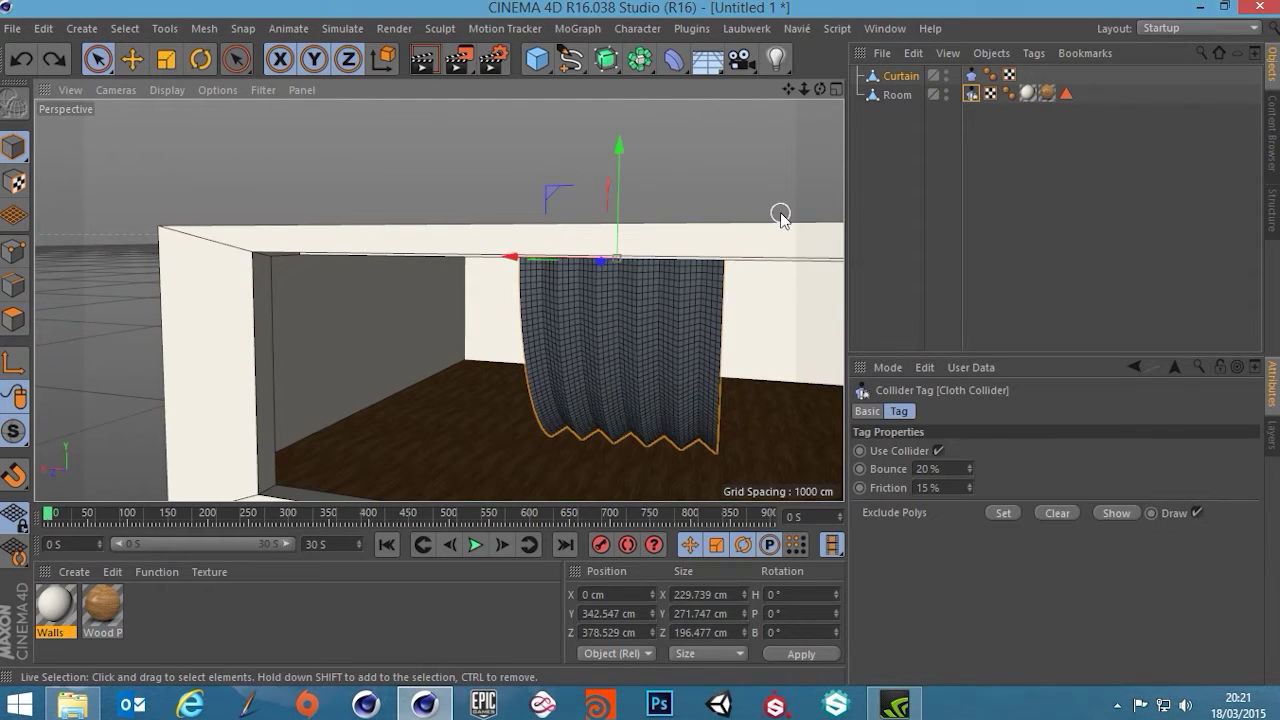
key(ctrl+z)
Step: Play the simulation with the curtain's original coarser mesh and rewind to the start
alt+drag(635, 289, 635, 291)
scroll(726, 351, up, 3)
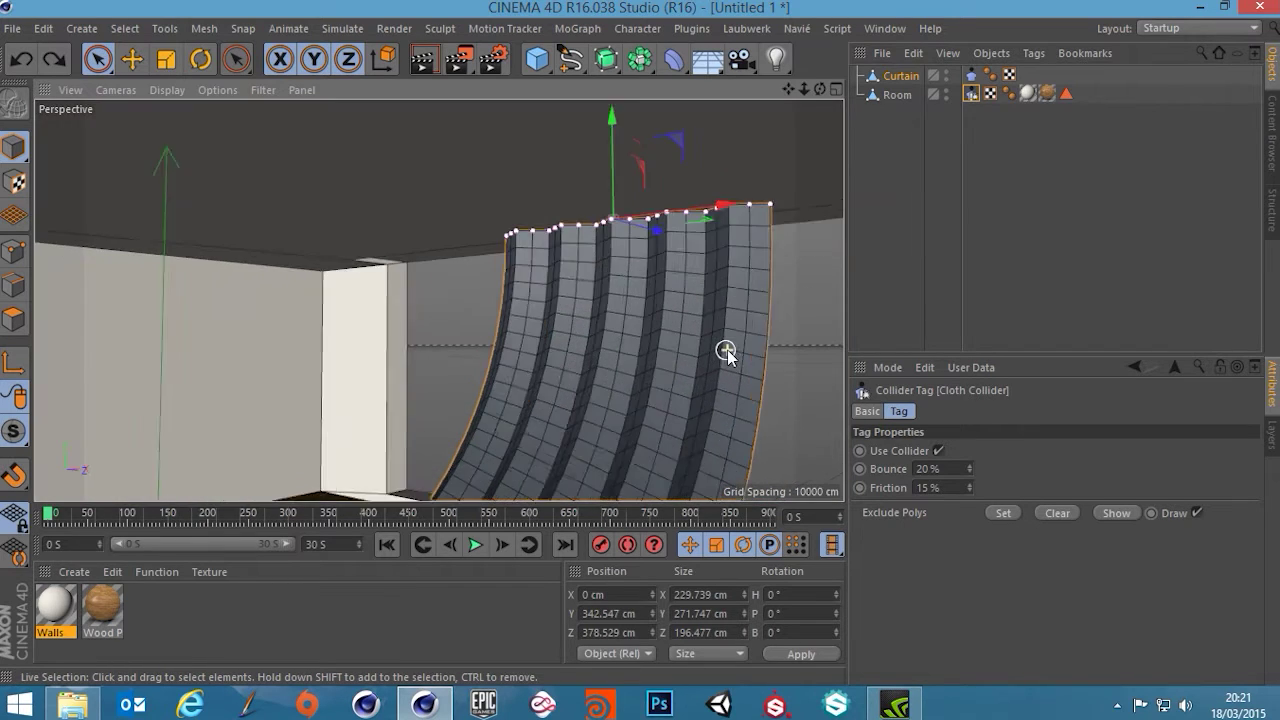
alt+middle_drag(663, 346, 516, 307)
scroll(420, 418, down, 2)
alt+drag(405, 442, 463, 396)
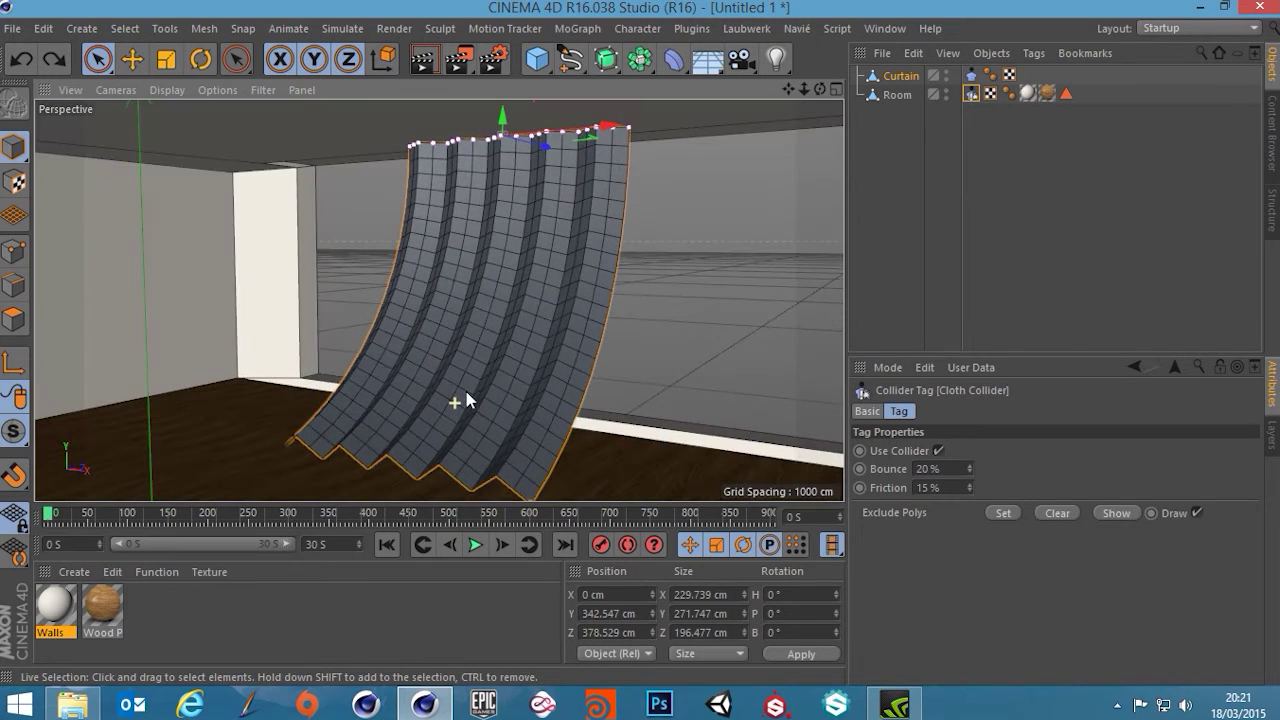
click(474, 545)
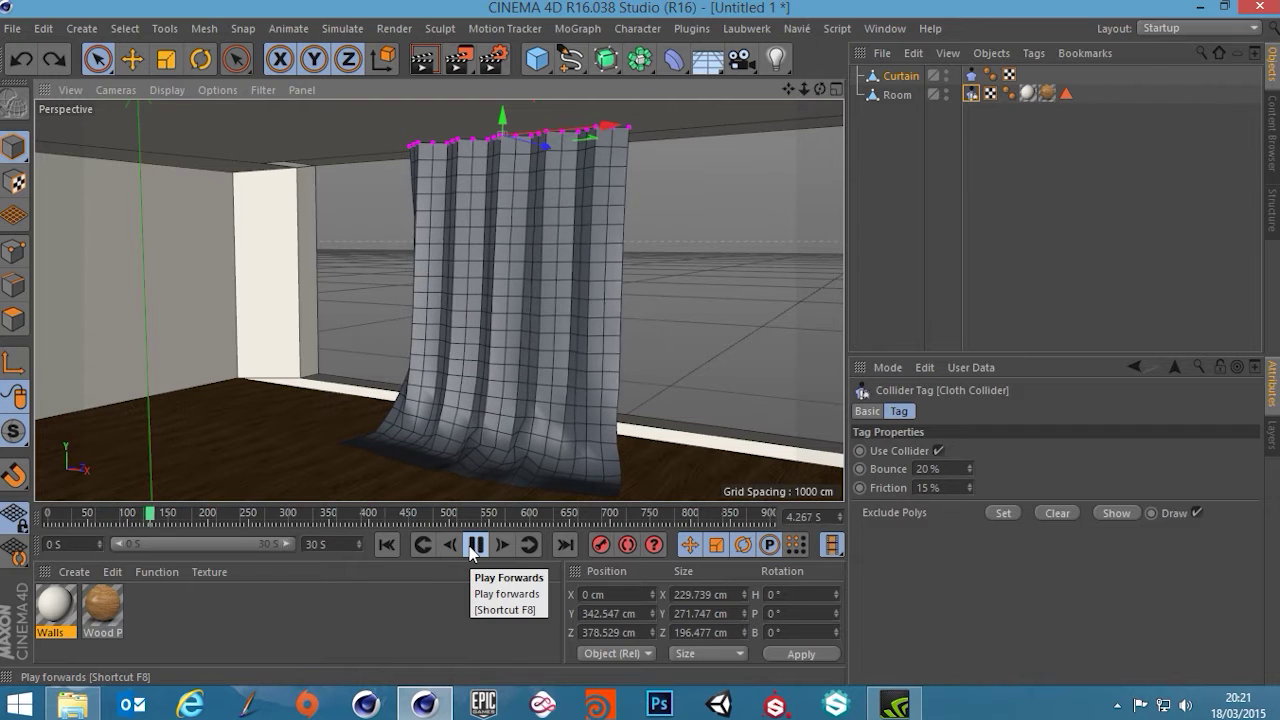
click(474, 545)
click(387, 544)
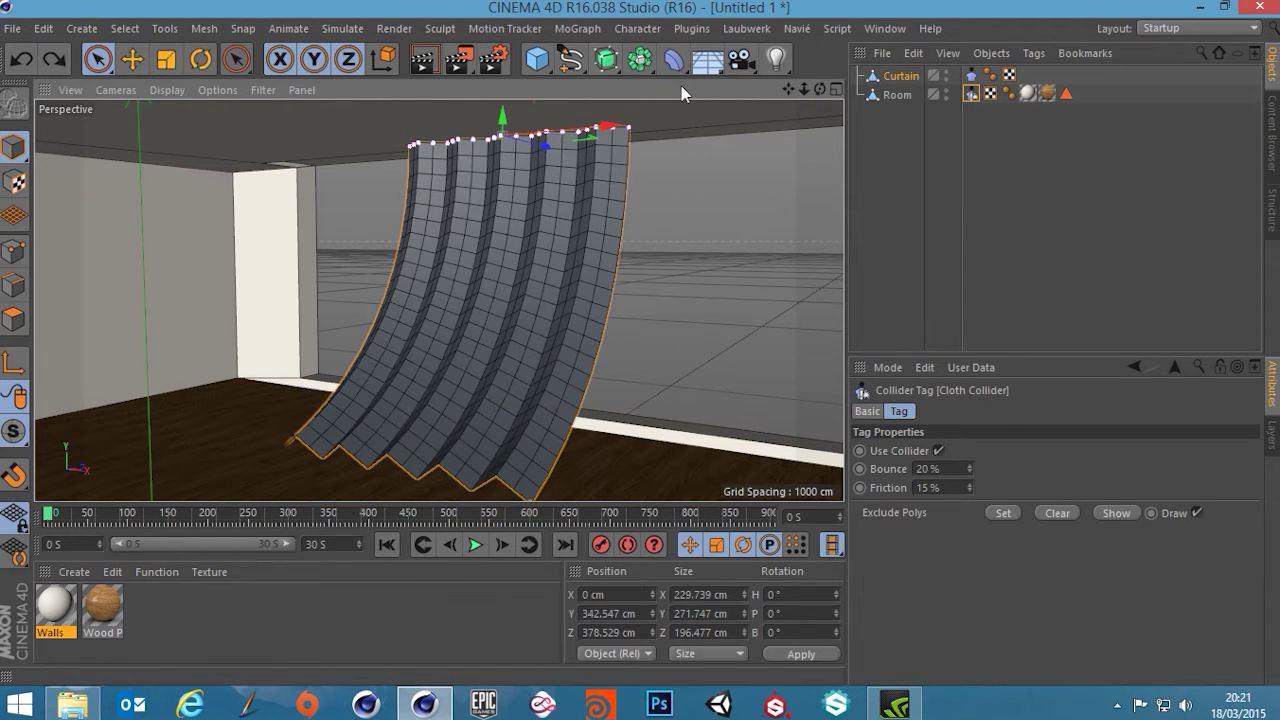
Step: Add a Subdivision Surface and make the curtain its child
drag(605, 62, 689, 83)
drag(904, 95, 918, 77)
Step: Play the simulation with the smoothed curtain until it drapes on the floor, and stop at about 6.9 s
alt+drag(462, 372, 445, 372)
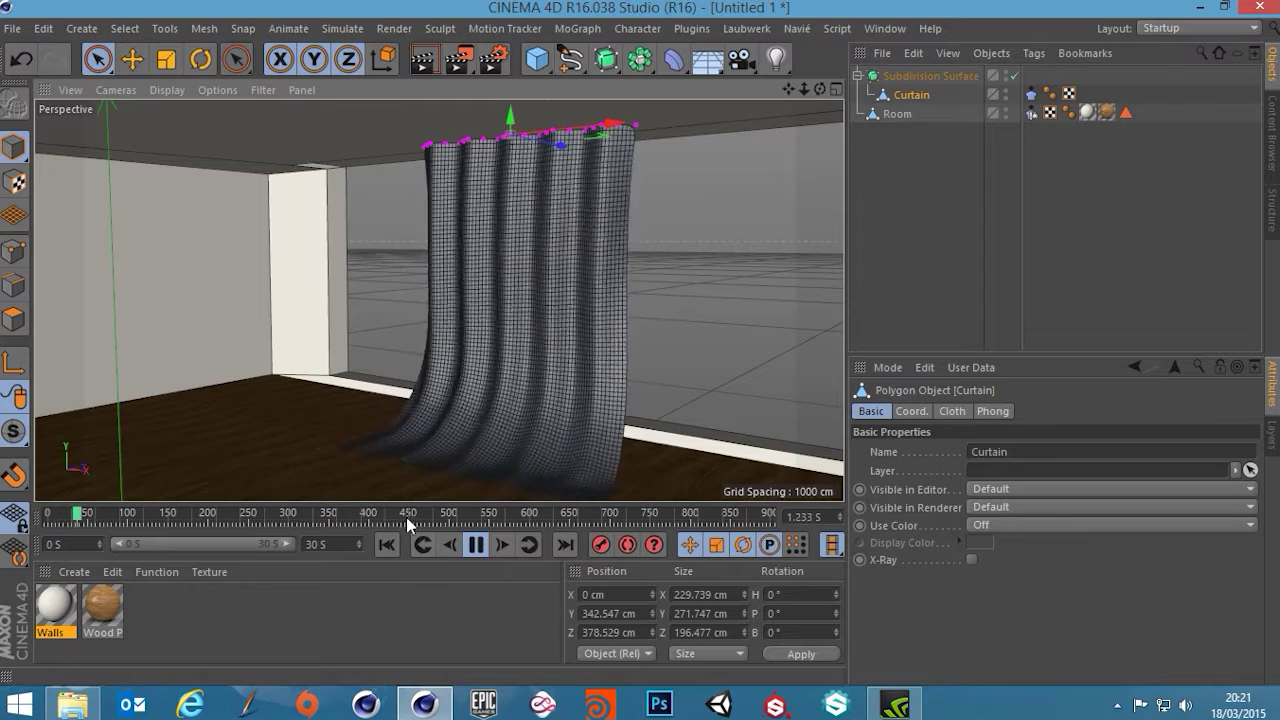
alt+middle_drag(548, 419, 480, 330)
scroll(514, 352, up, 2)
scroll(487, 347, down, 1)
alt+drag(487, 347, 498, 354)
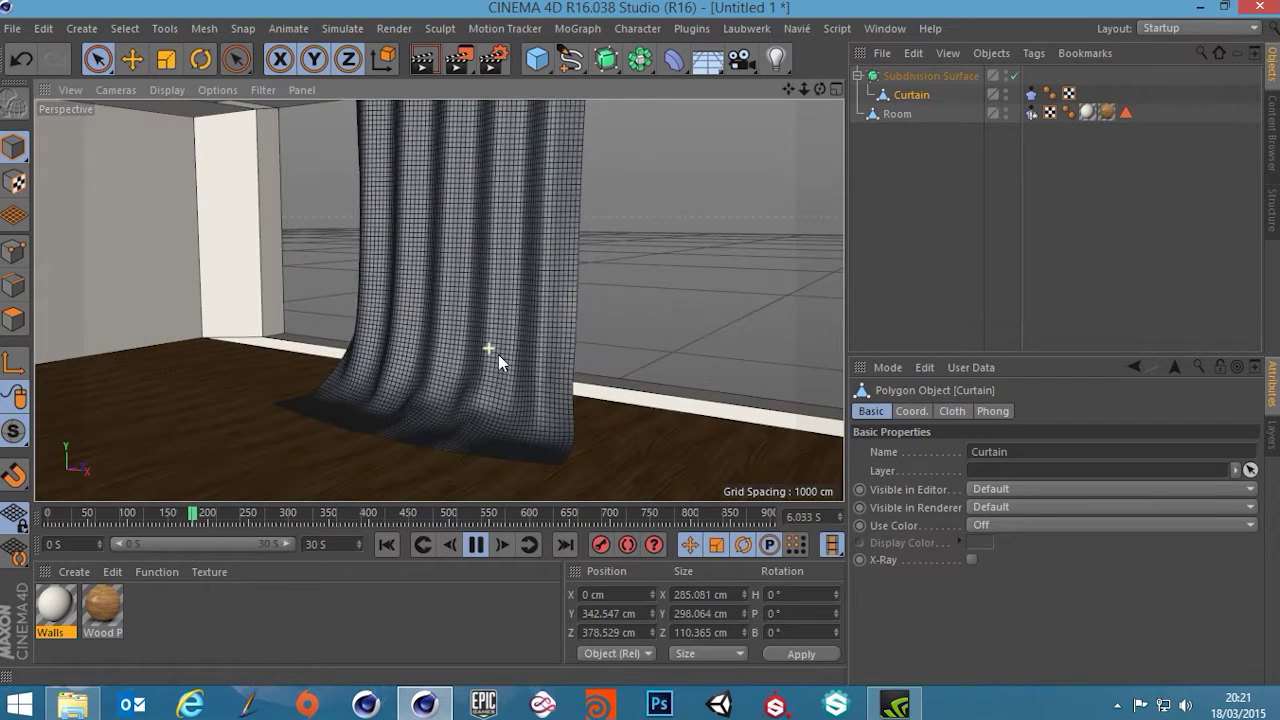
click(475, 544)
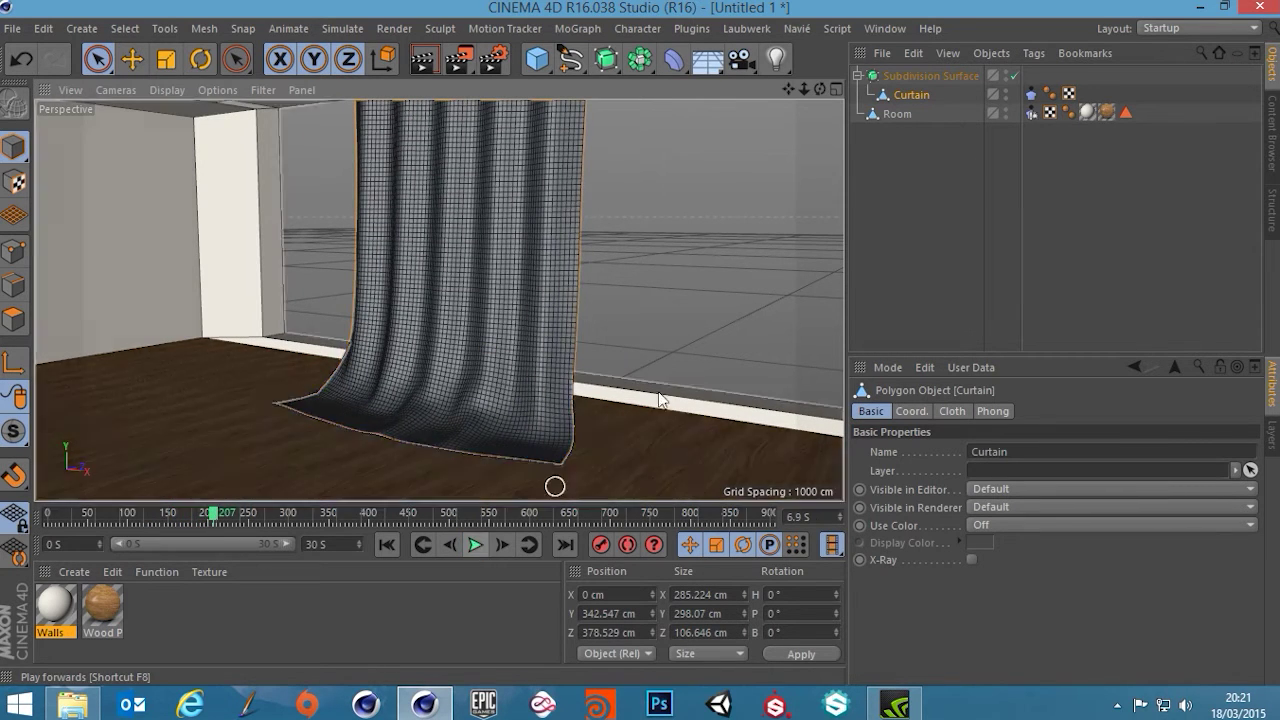
Step: Switch the Subdivision Surface off and on to compare the coarse and smoothed curtain, and clear the selection
click(914, 95)
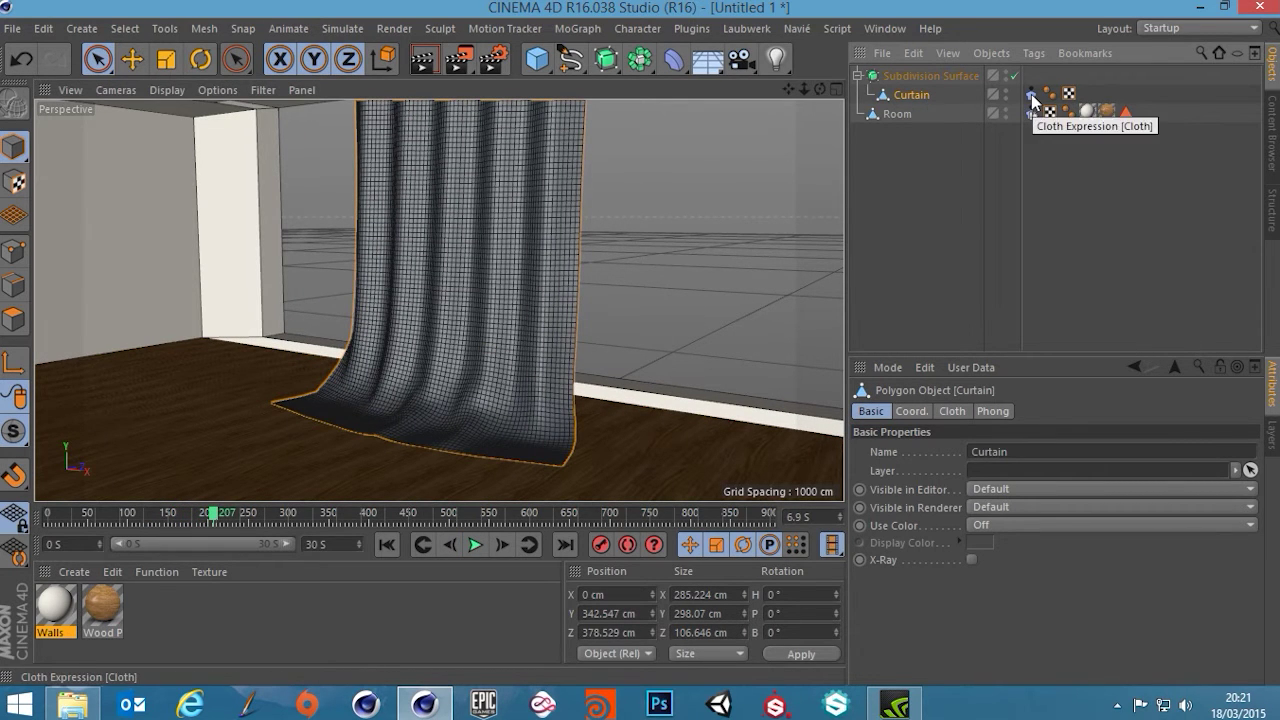
click(1032, 95)
click(913, 94)
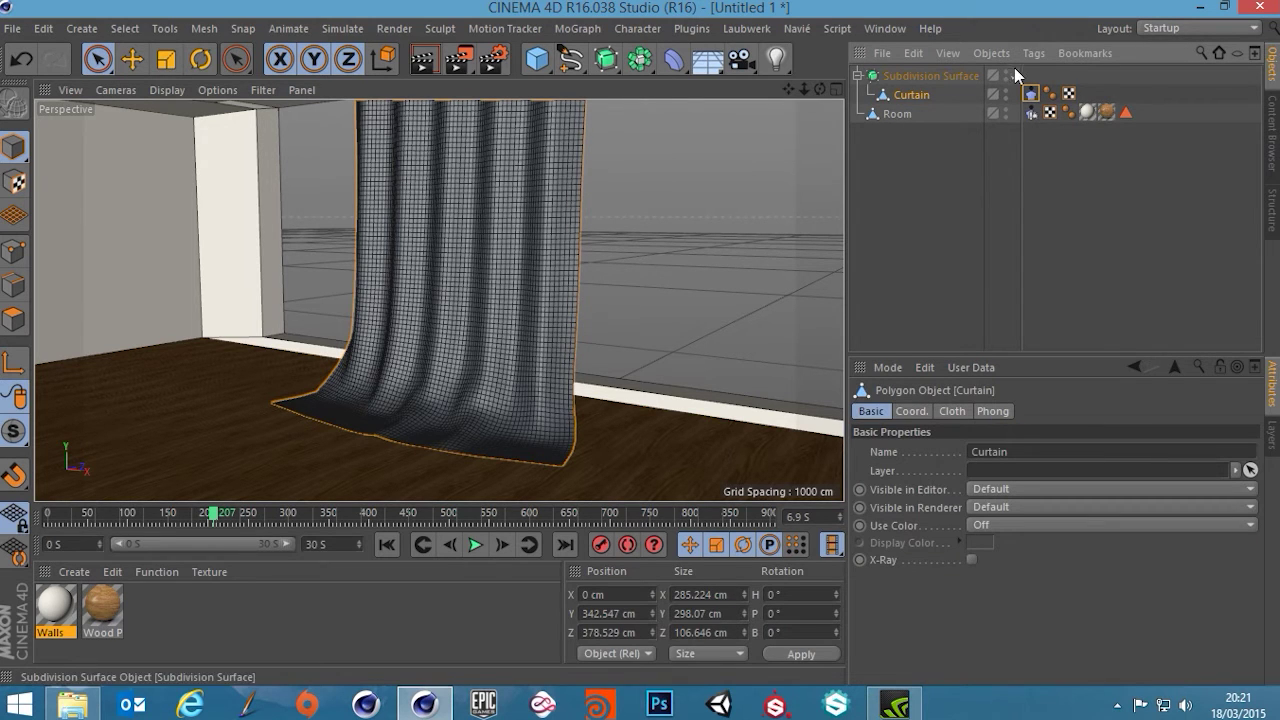
click(1014, 75)
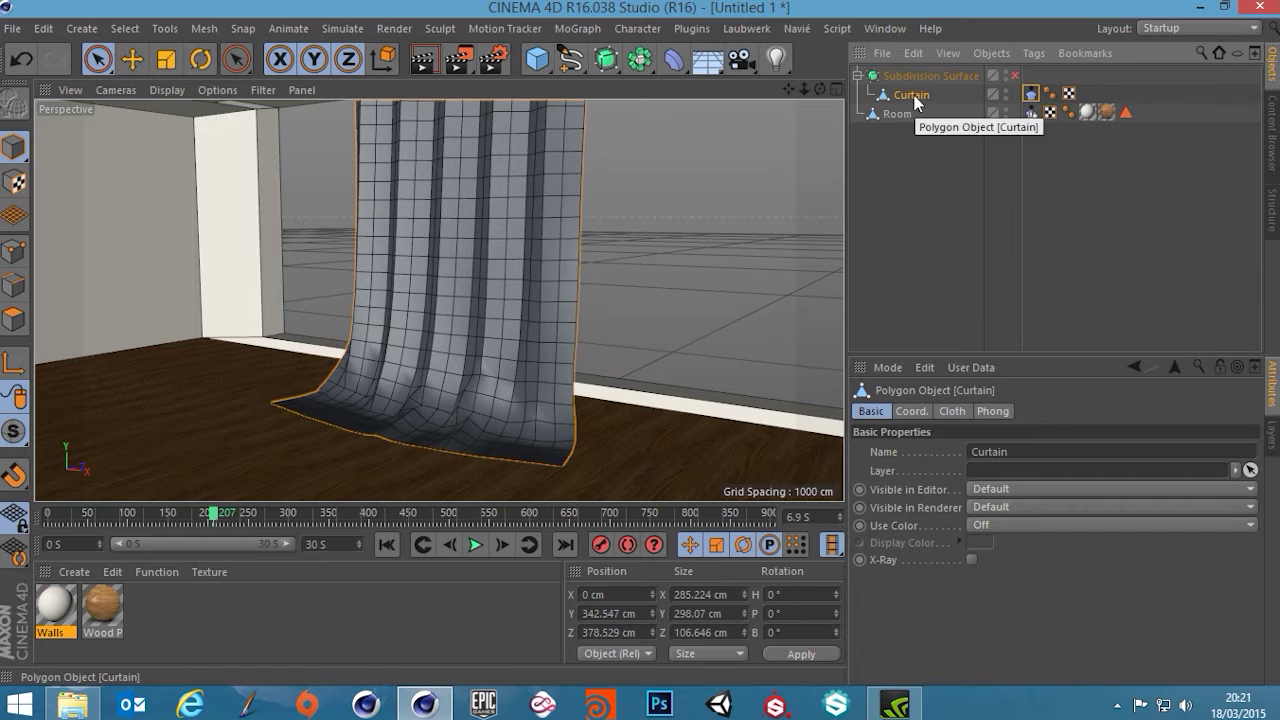
click(1015, 76)
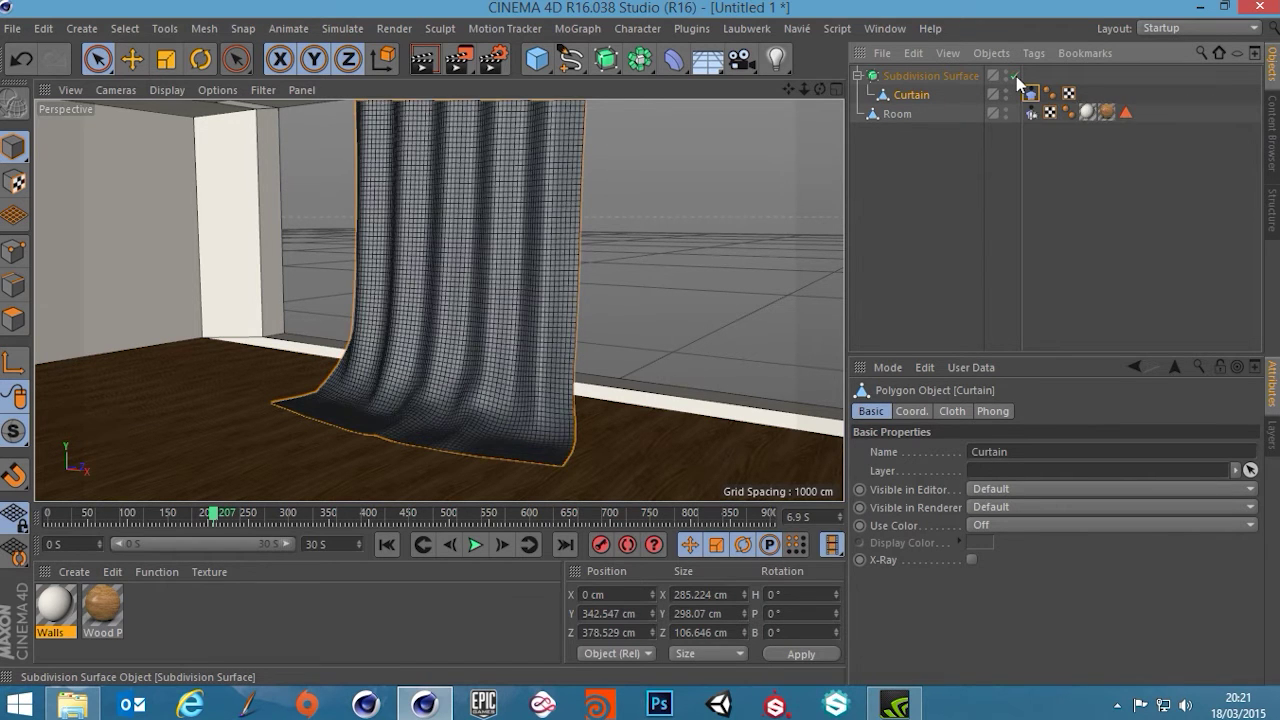
click(910, 76)
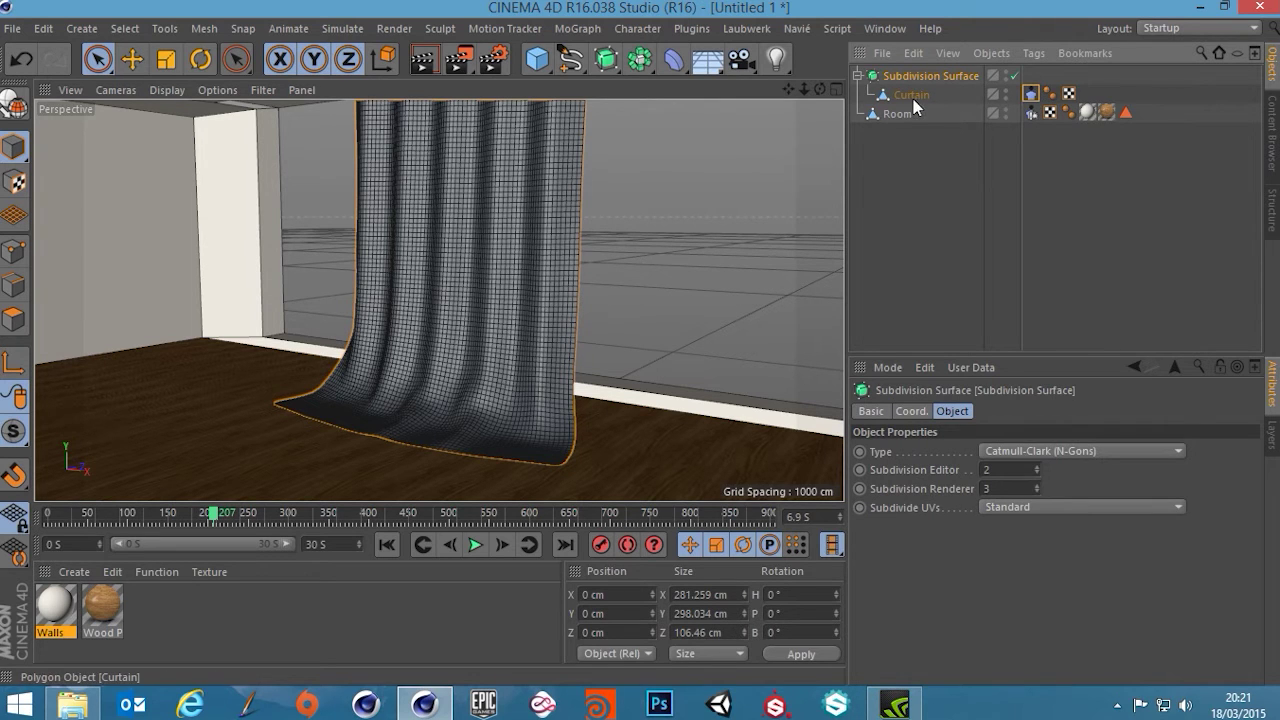
click(1064, 177)
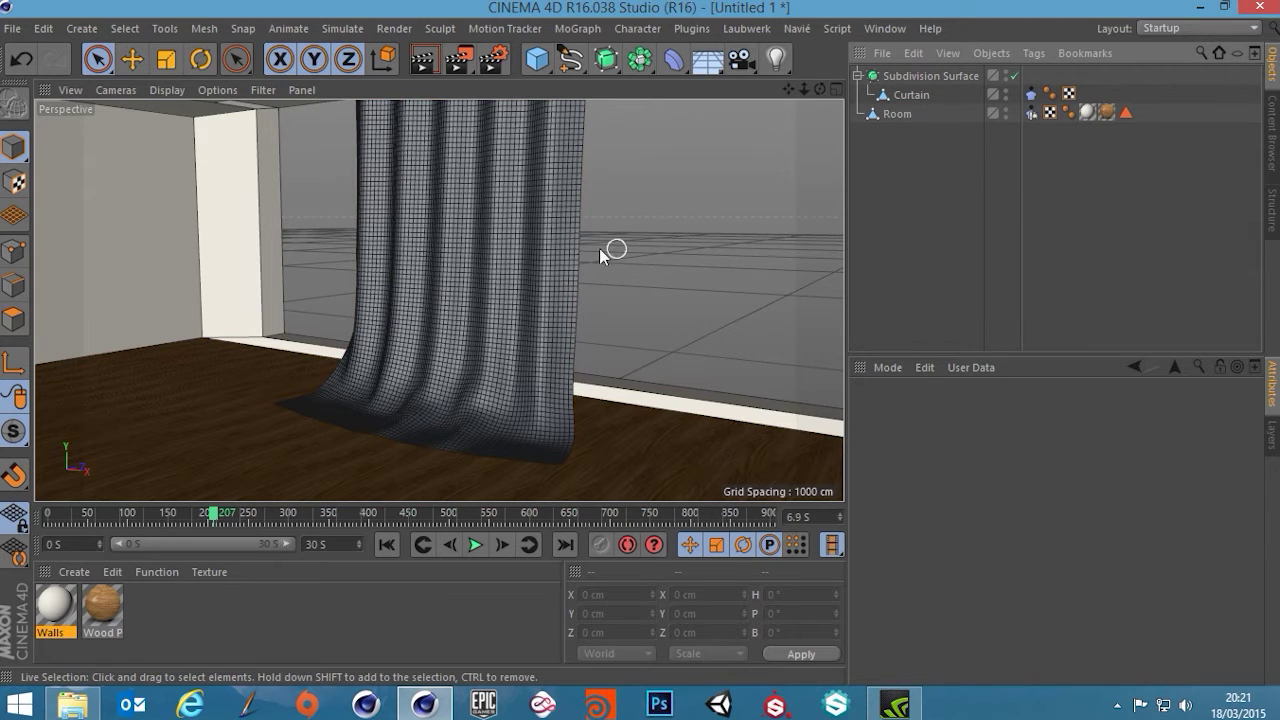
Step: Create a new material with Reflectance disabled and Luminance enabled
alt+drag(530, 247, 523, 263)
double_click(173, 624)
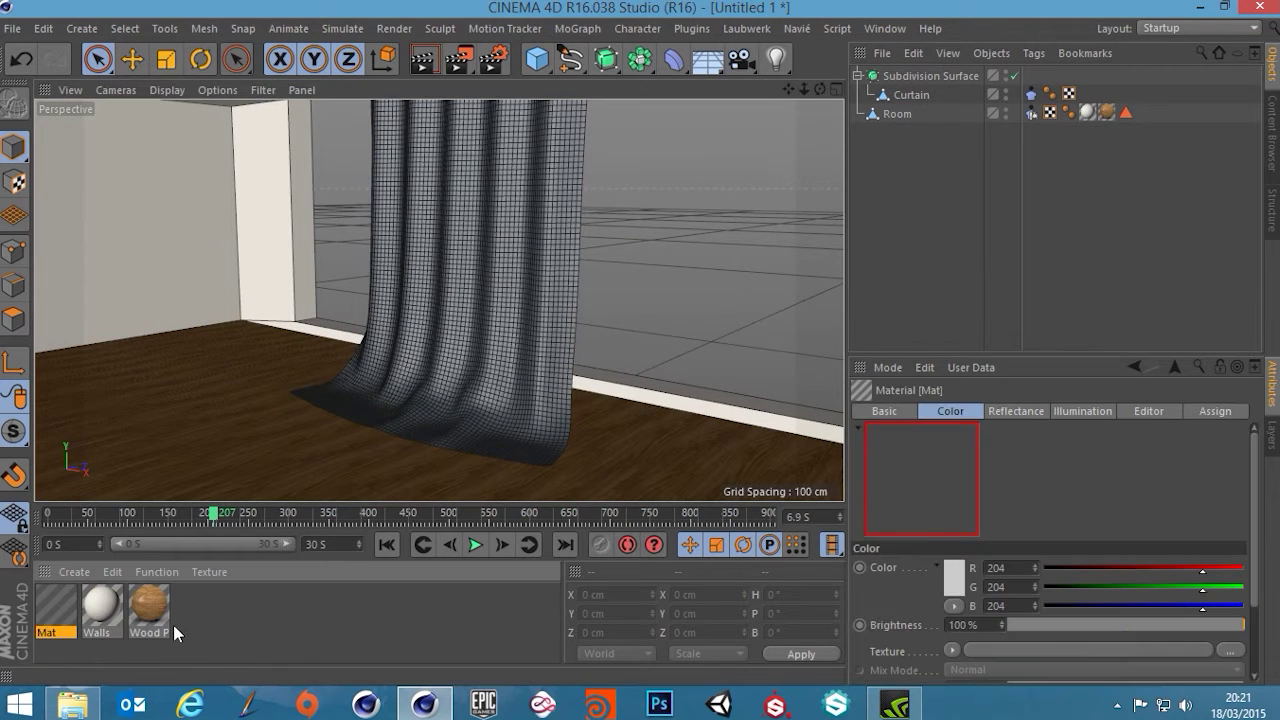
double_click(53, 608)
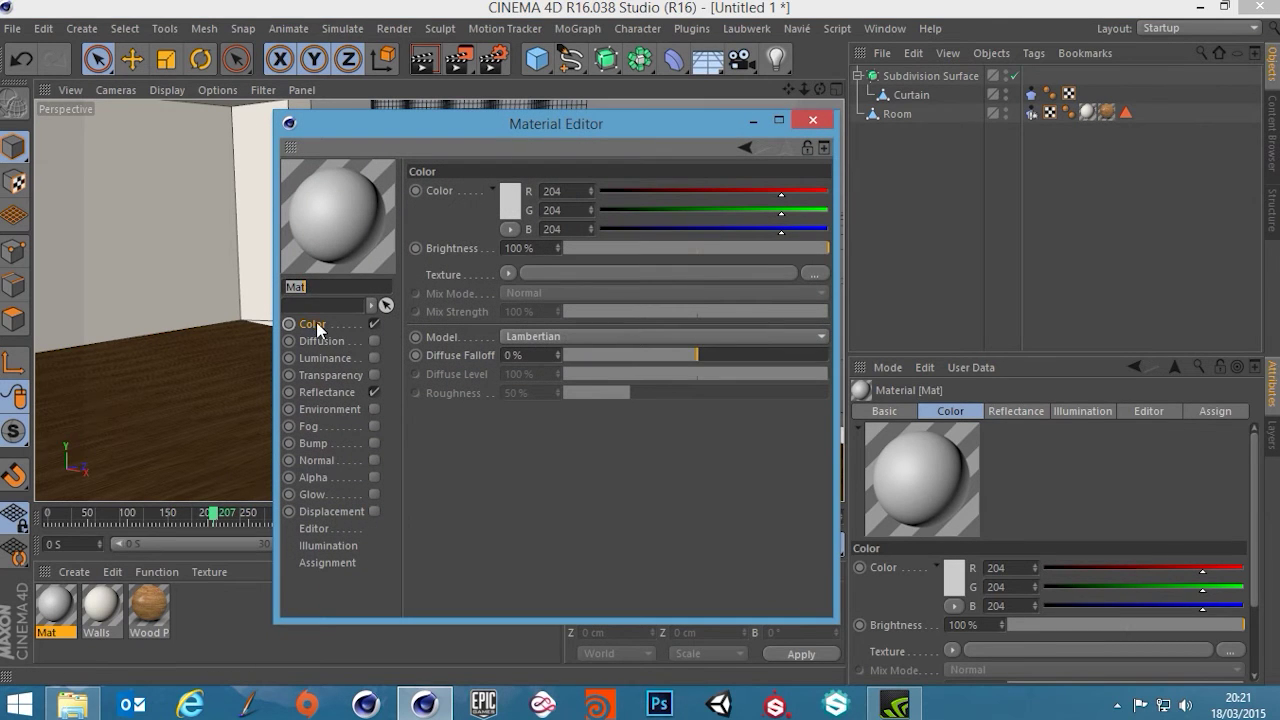
click(374, 392)
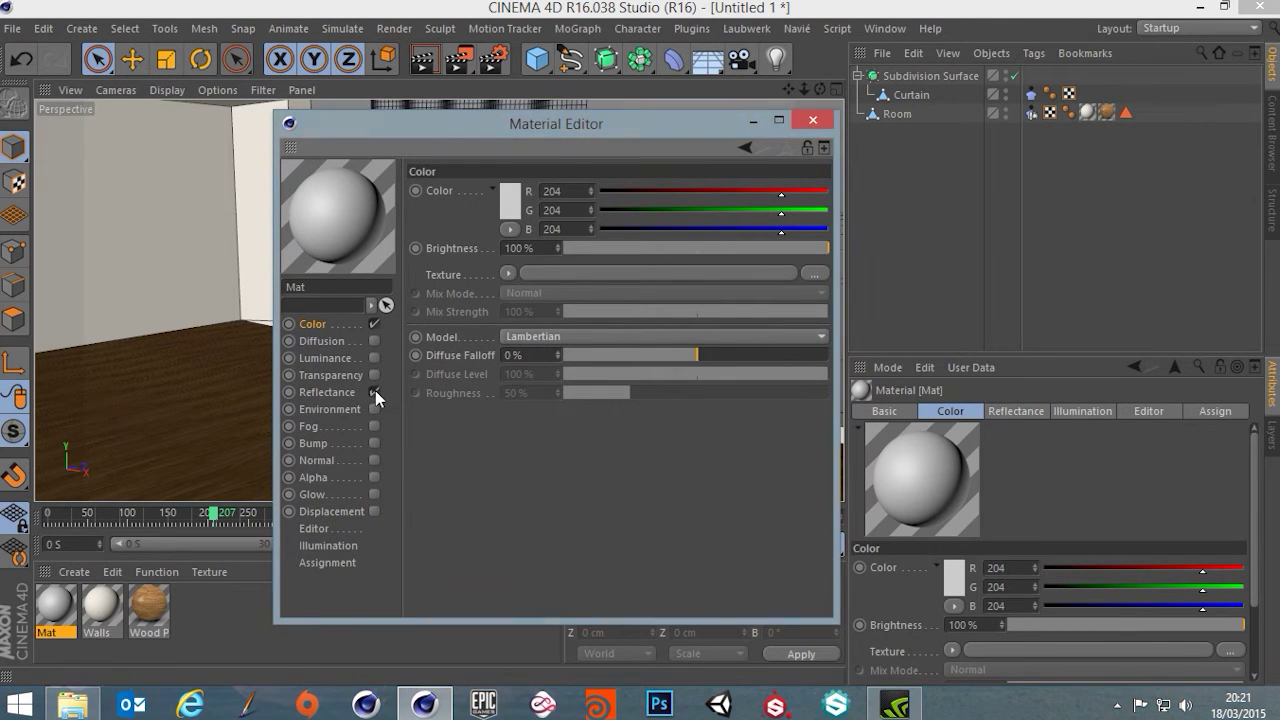
click(325, 358)
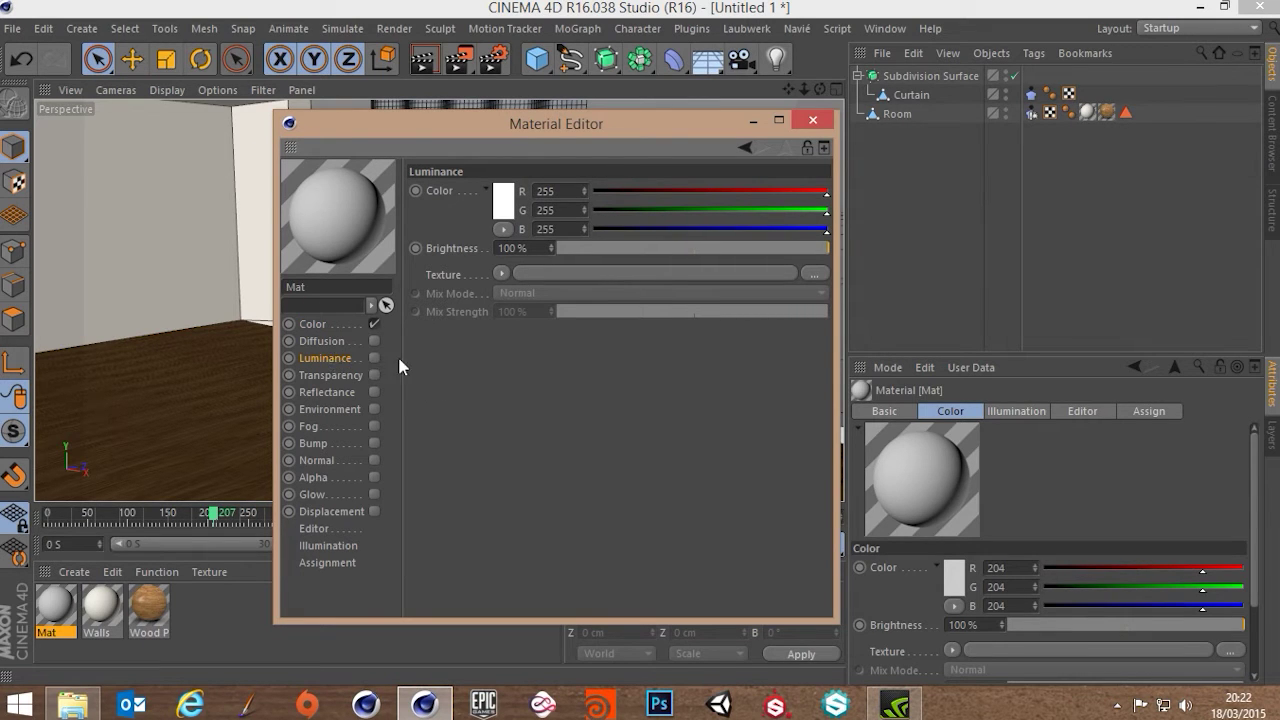
click(374, 358)
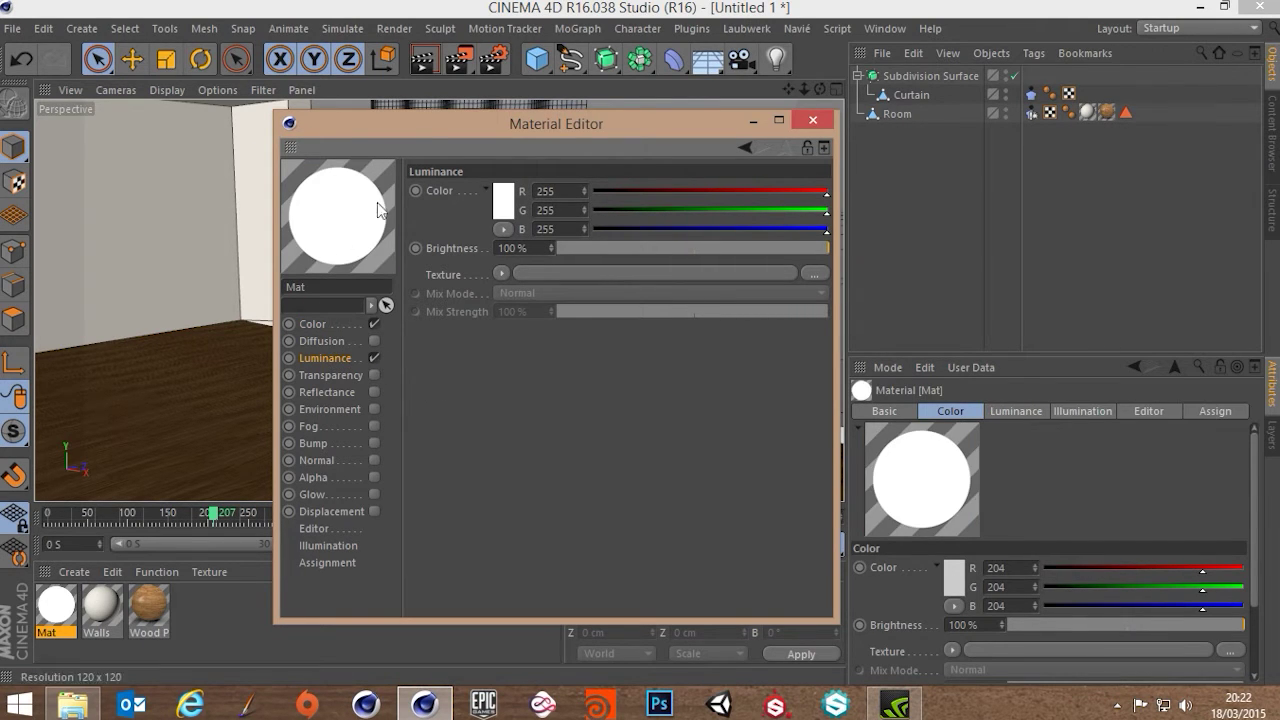
Step: Apply the new luminous material to the curtain, moving the Material Editor clear of it
drag(487, 126, 839, 152)
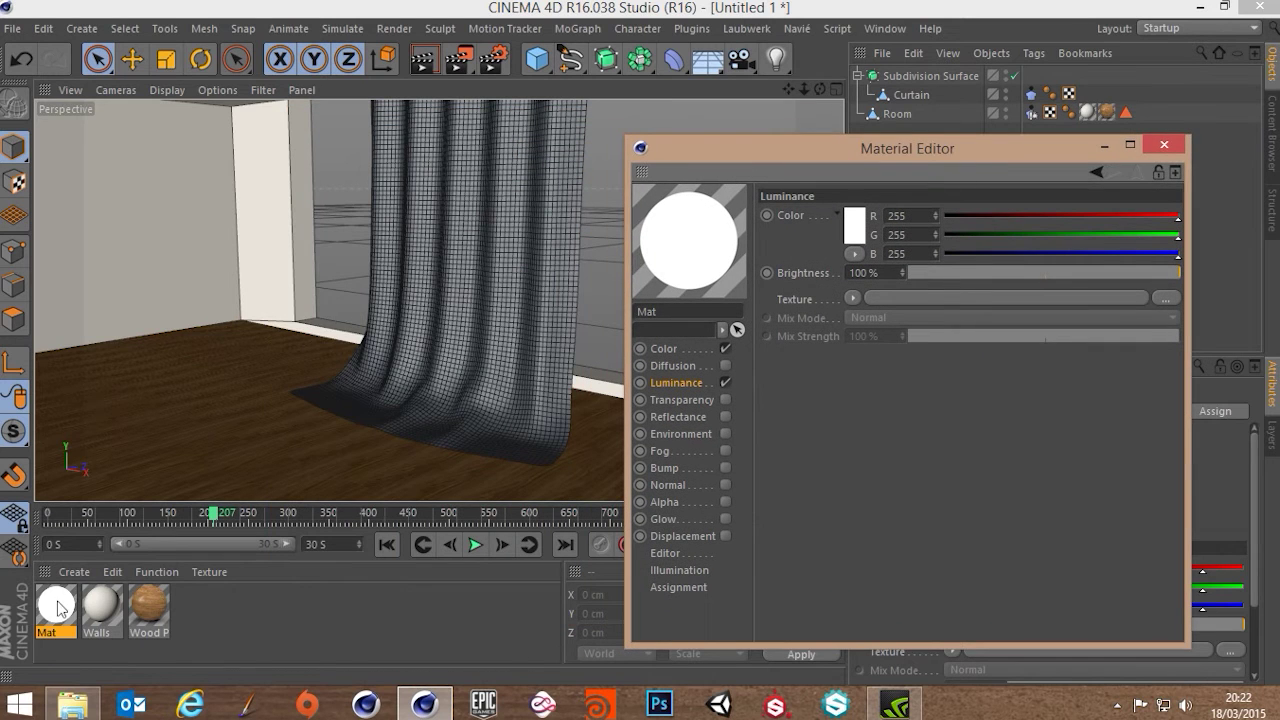
drag(402, 279, 404, 281)
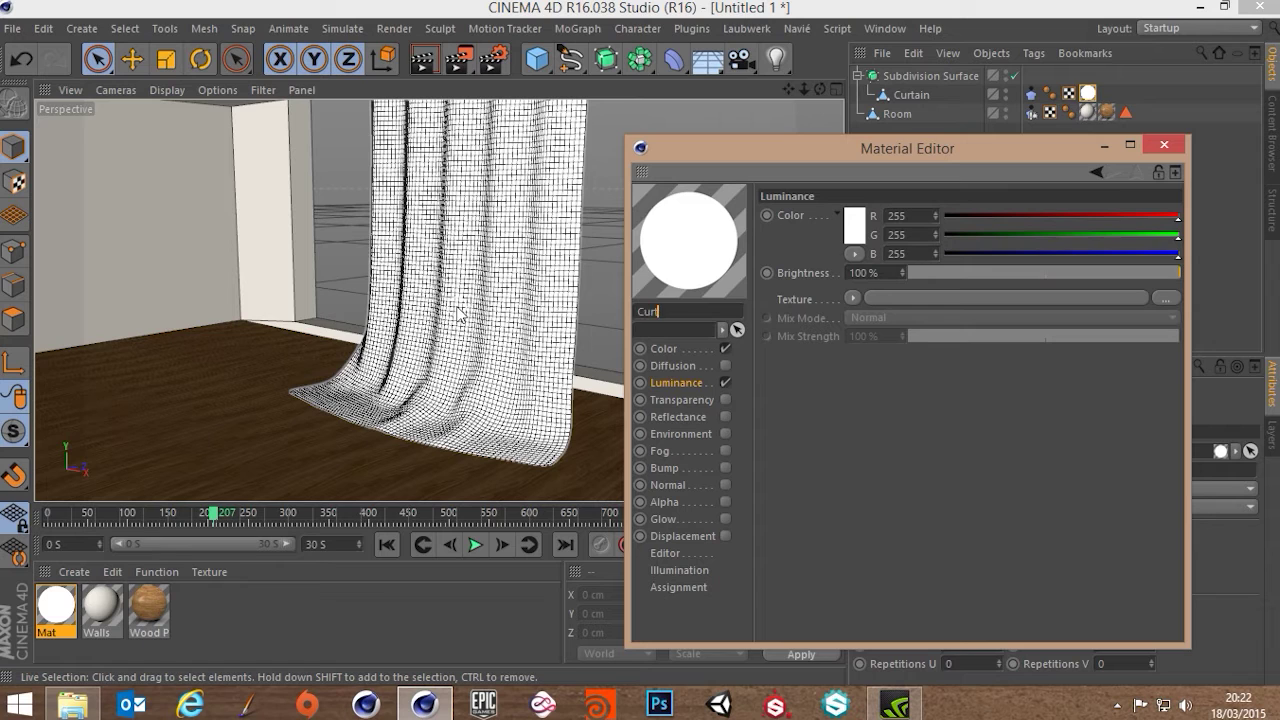
Step: Name the new material Curtain and load the Backlight effect as its Luminance texture
text(in)
key(Return)
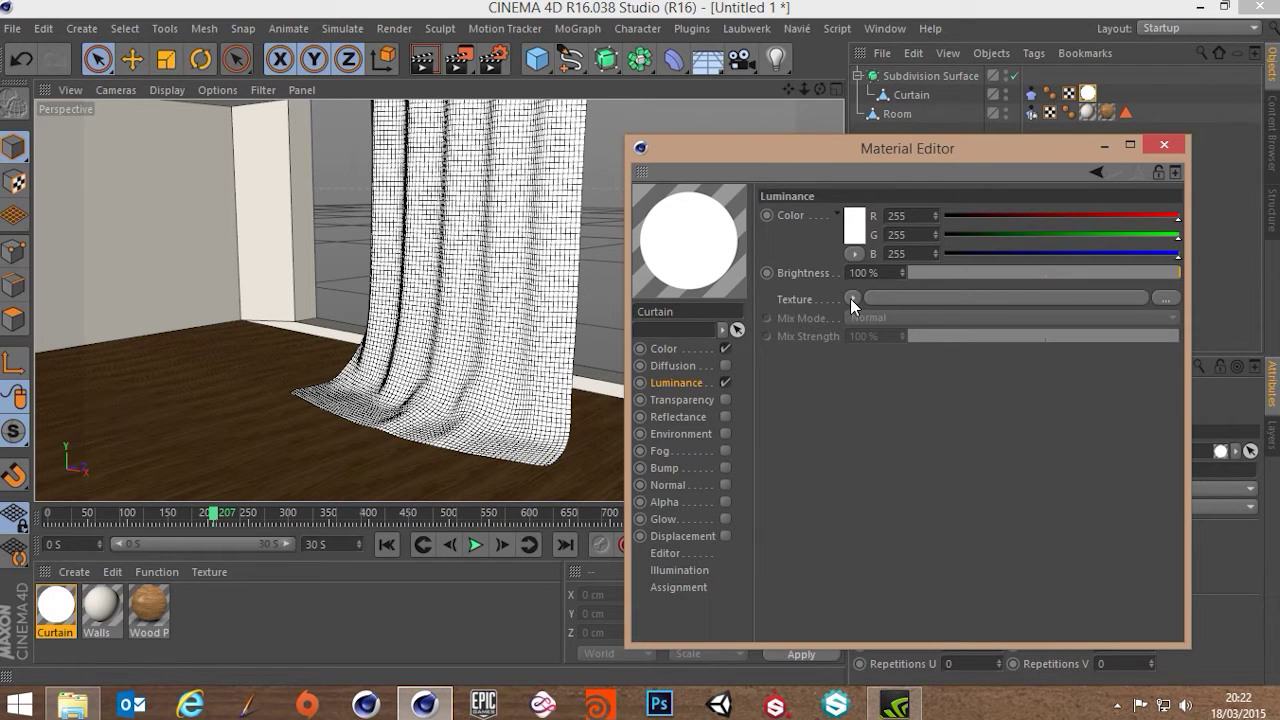
click(850, 298)
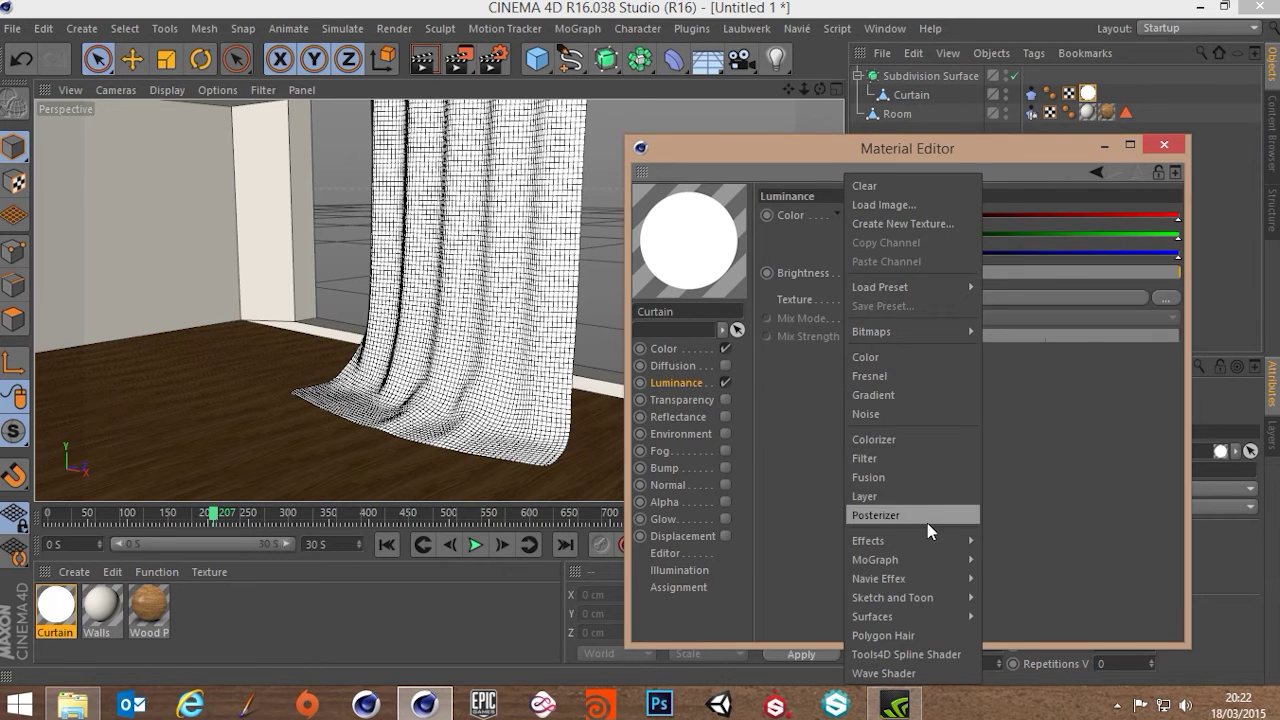
mouse_move(957, 540)
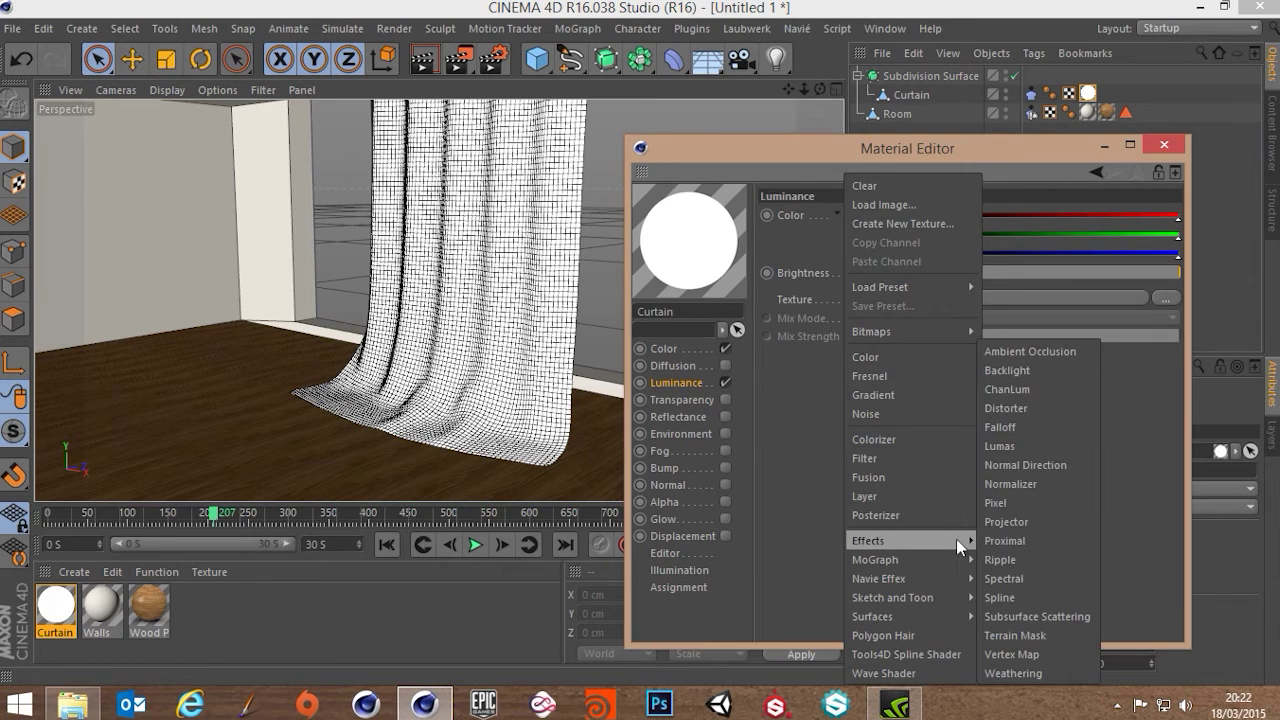
click(1025, 370)
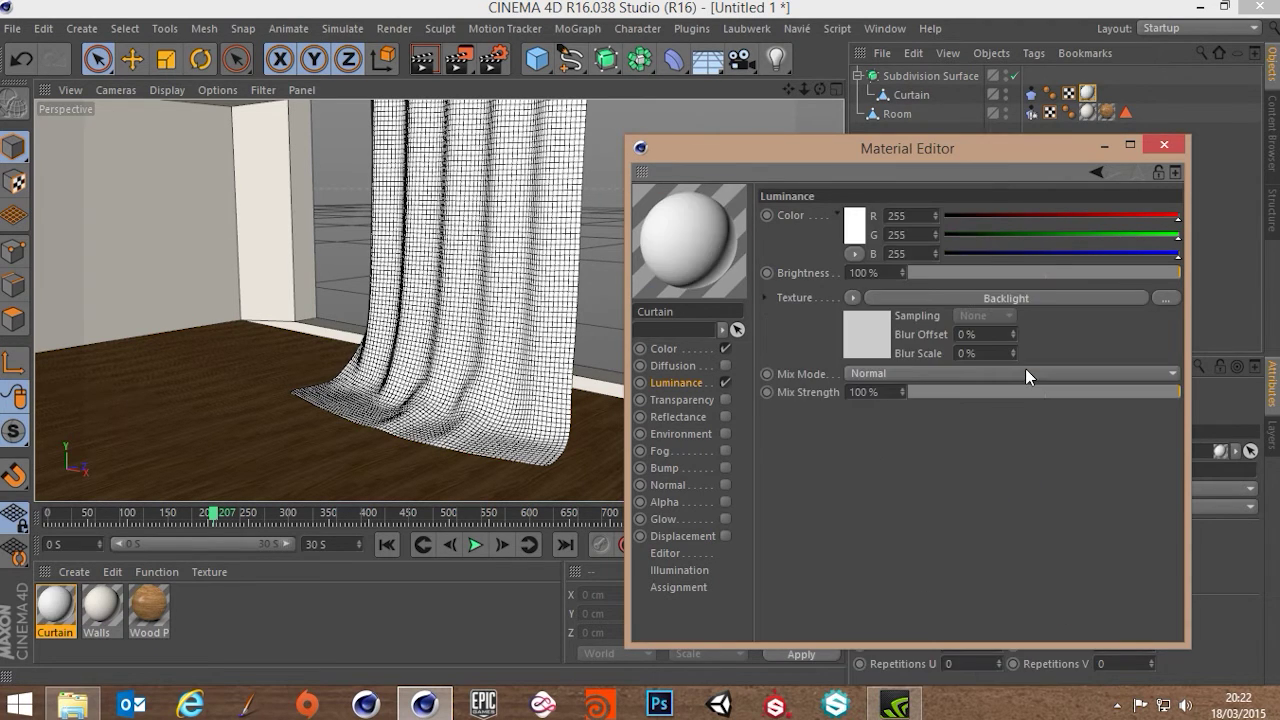
Step: Open the Backlight shader's properties and set its Illumination to 80%
click(962, 296)
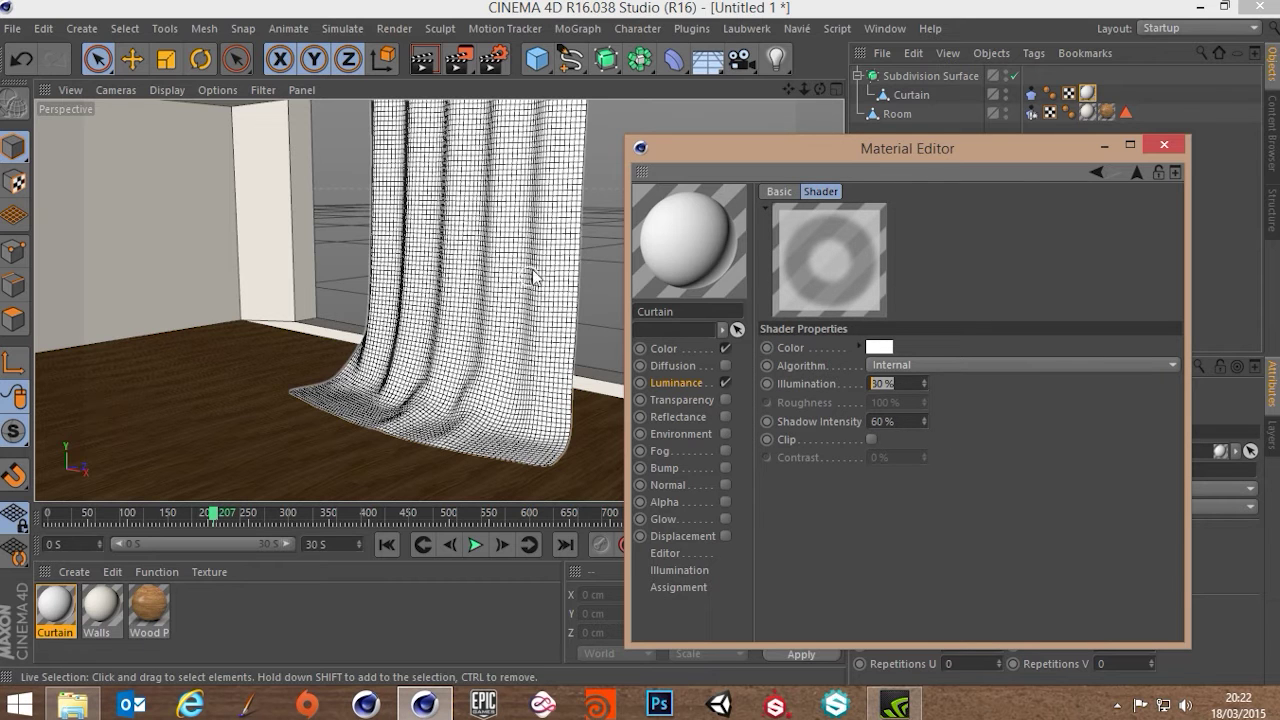
alt+drag(528, 276, 531, 226)
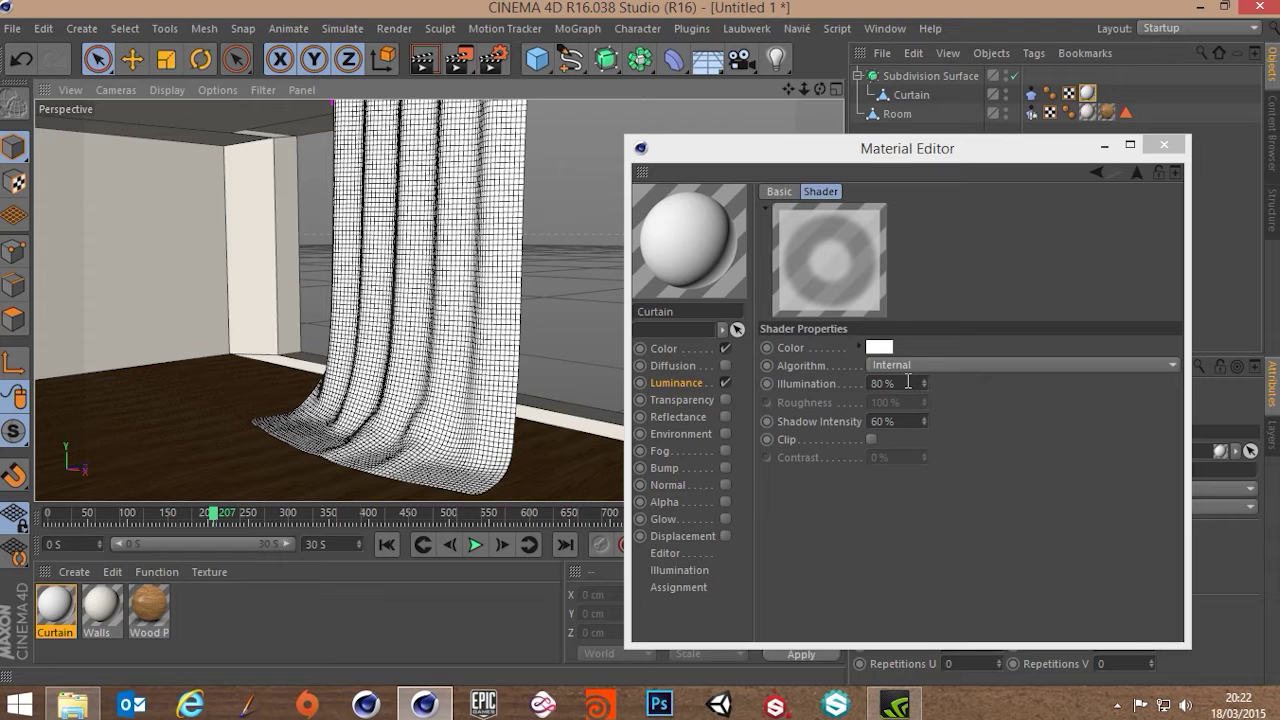
click(878, 383)
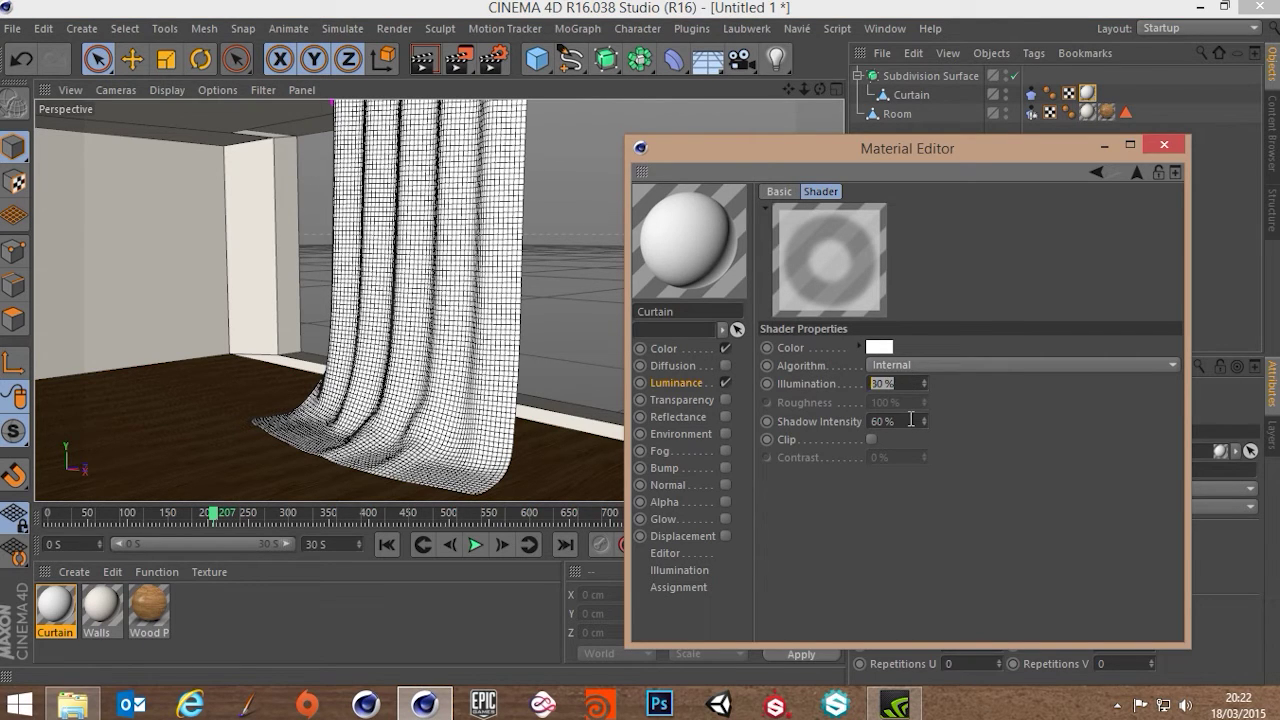
text(60)
alt+drag(470, 405, 489, 364)
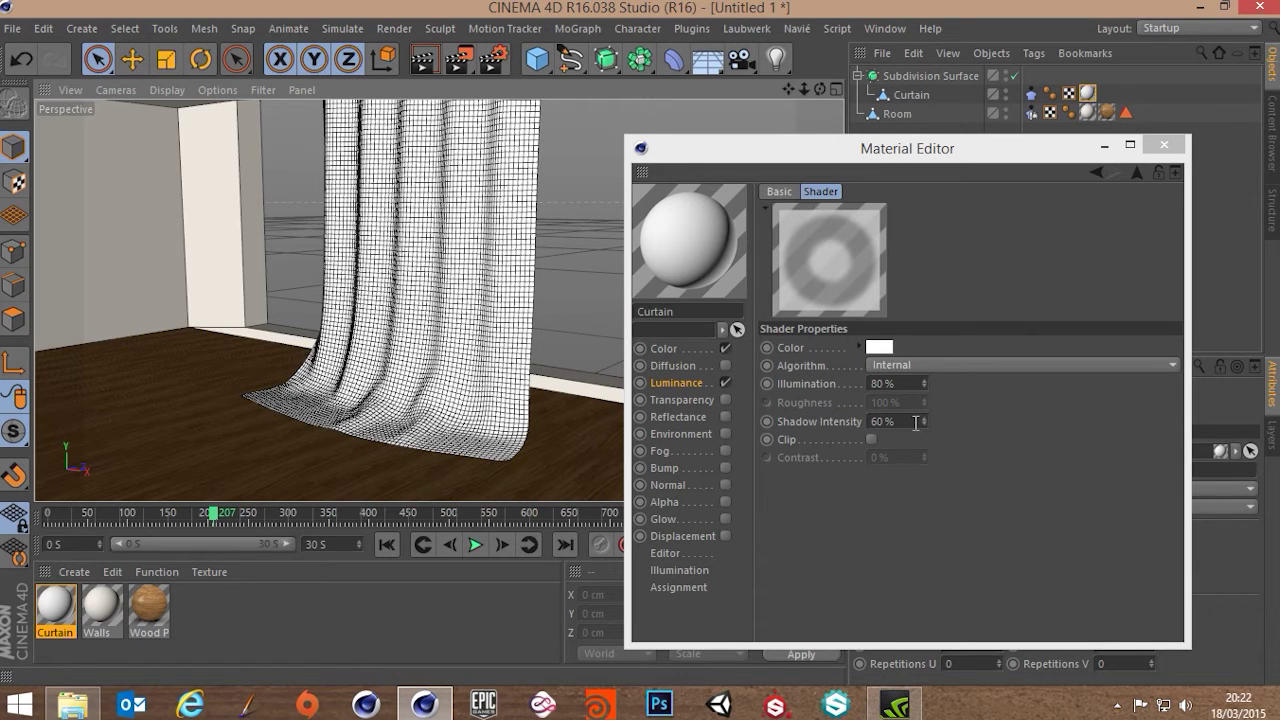
Step: Set the Backlight shader's Shadow Intensity to 60% and close the Material Editor
drag(915, 422, 844, 420)
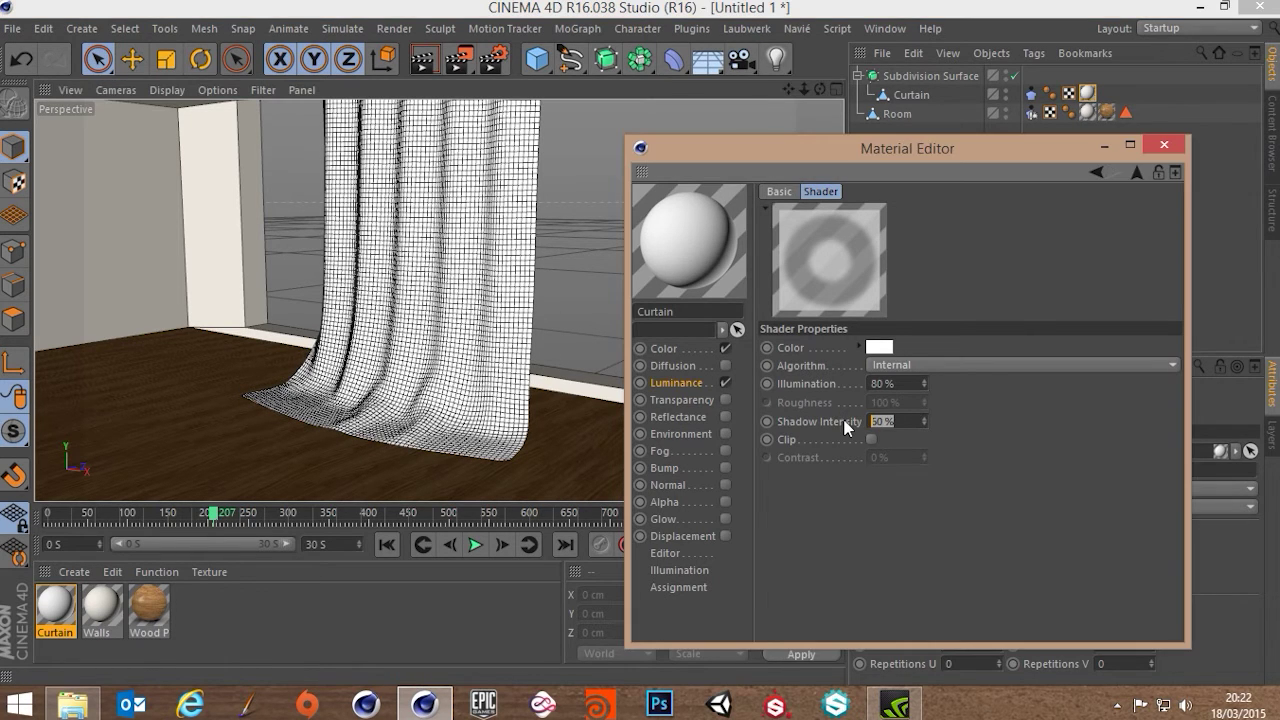
text(60)
key(Return)
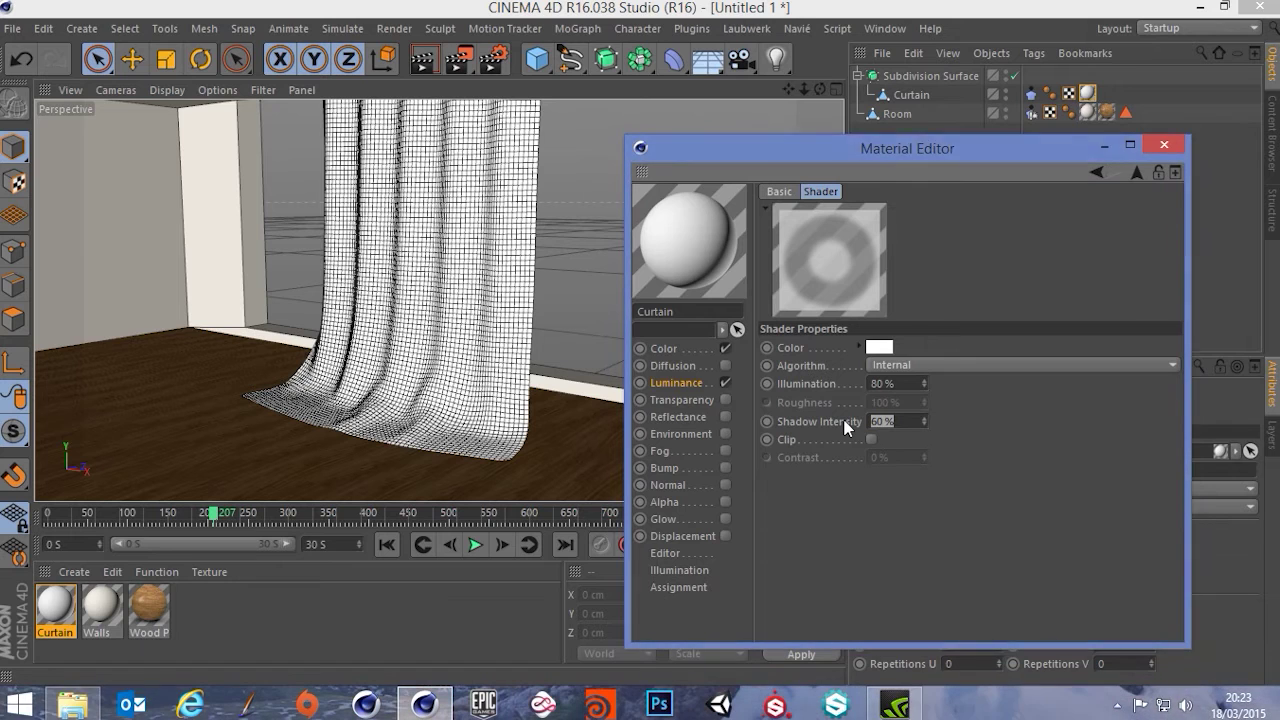
click(1164, 148)
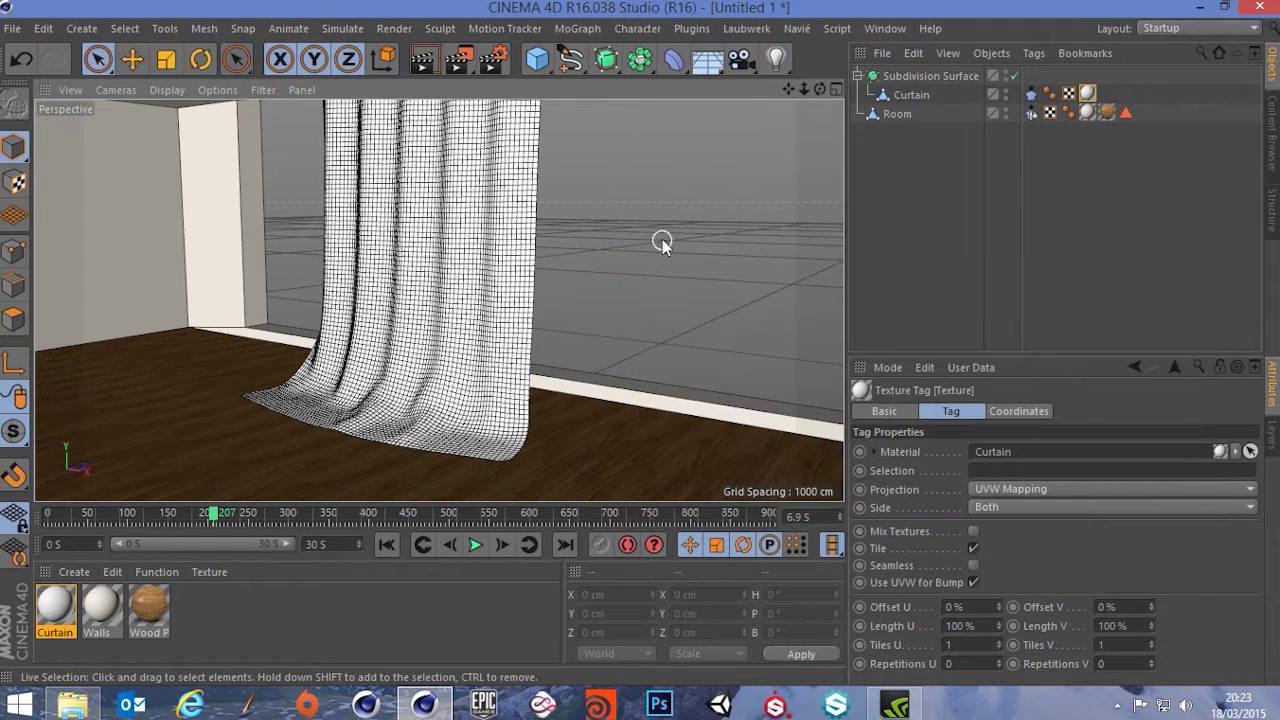
Step: Play the curtain simulation from the first frame and stop it at about 2.9 s
scroll(678, 218, up, 4)
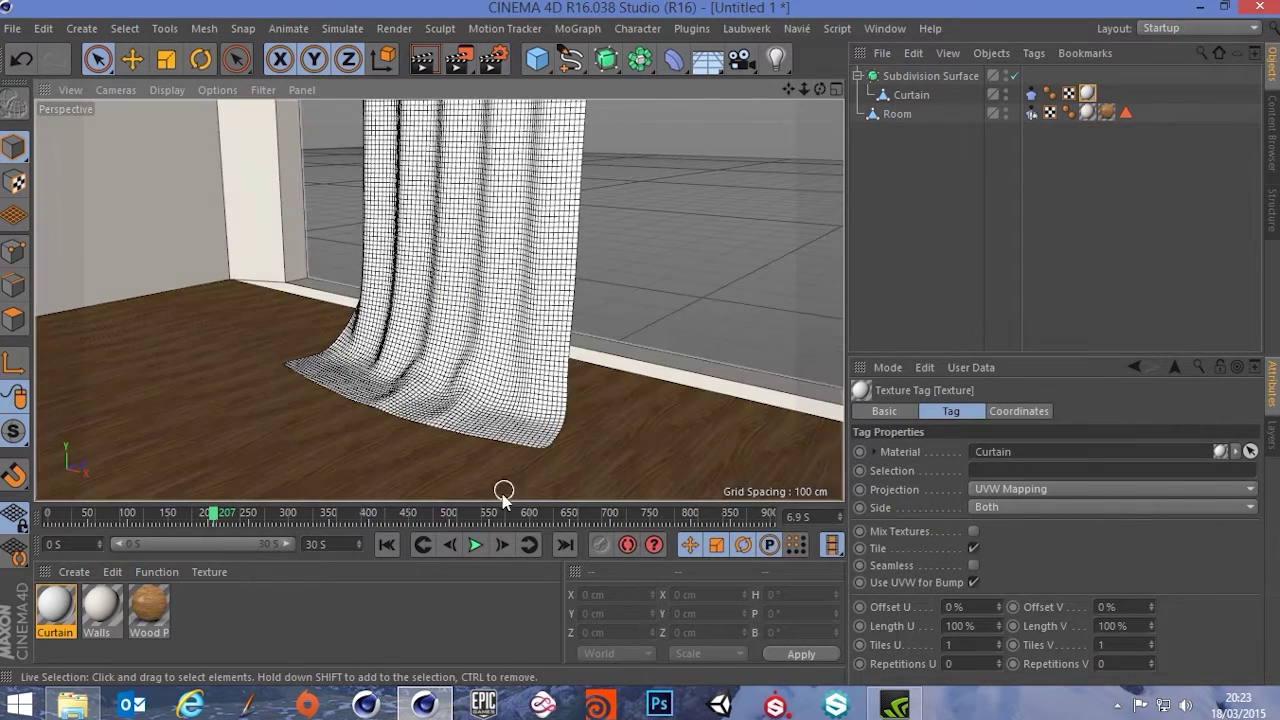
click(387, 544)
click(468, 545)
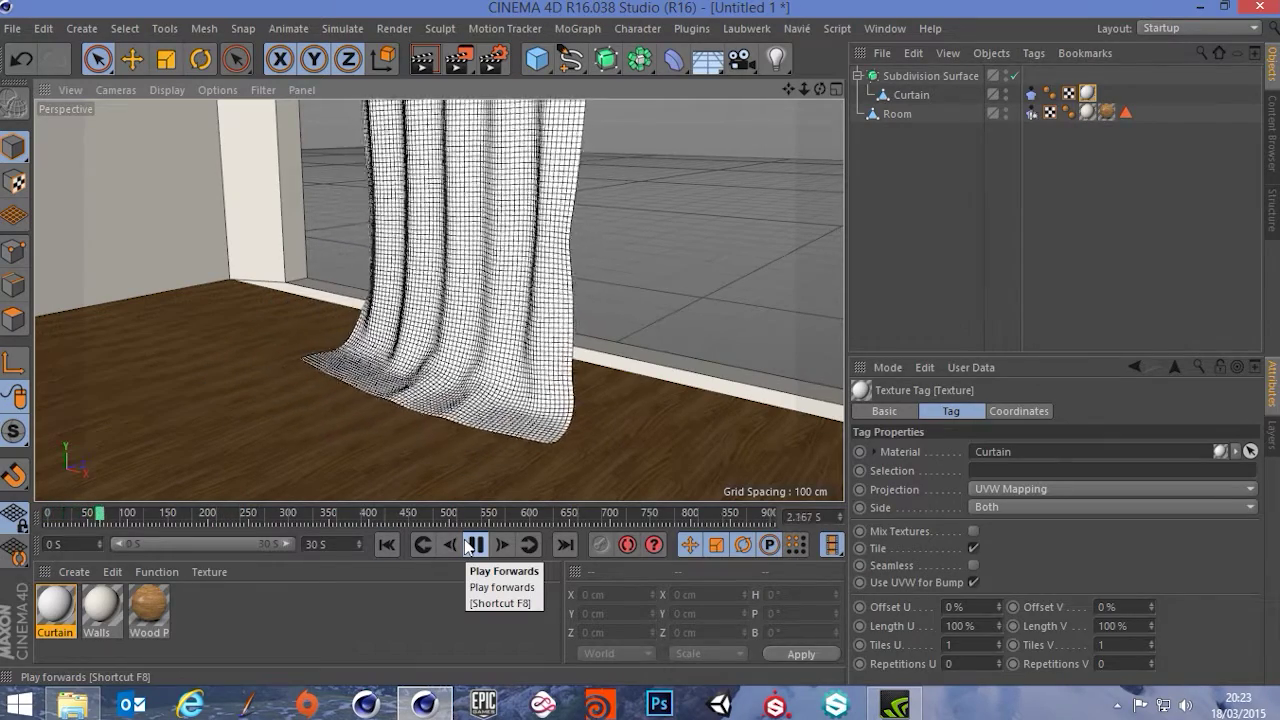
click(470, 545)
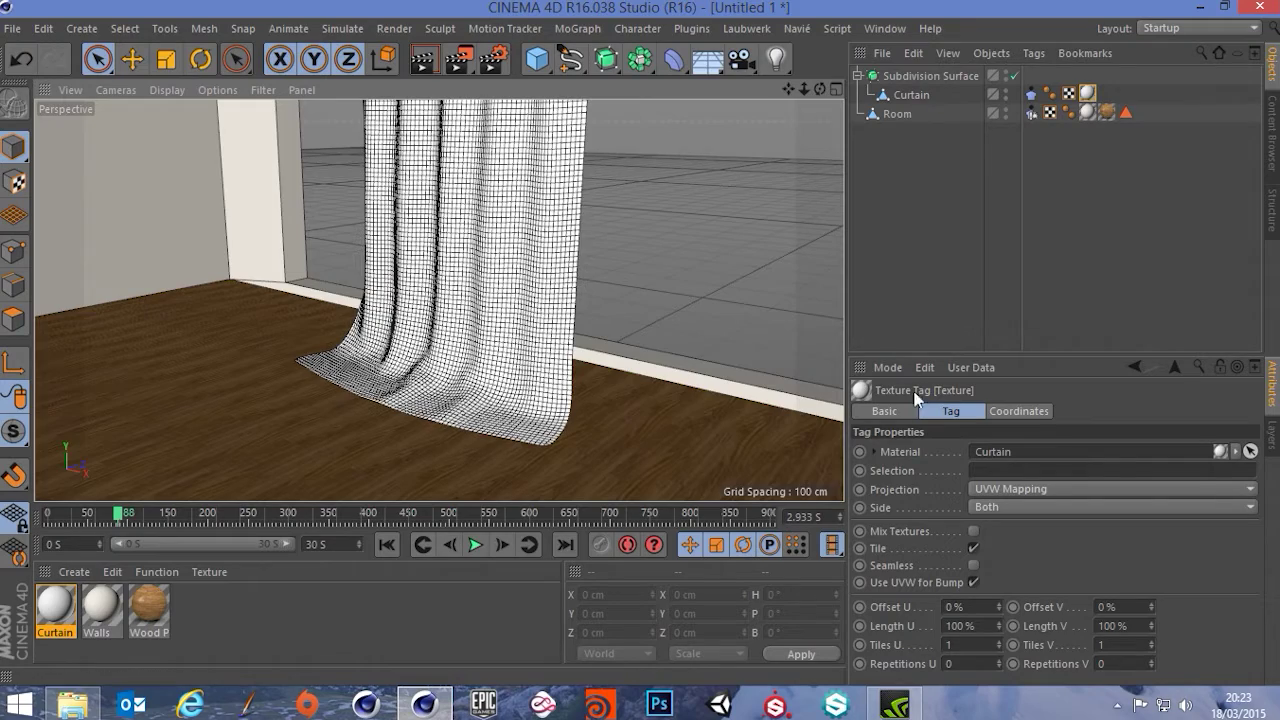
Step: Replay the simulation from the start with the whole curtain in view, and stop at about 5.3 s
alt+drag(502, 396, 530, 432)
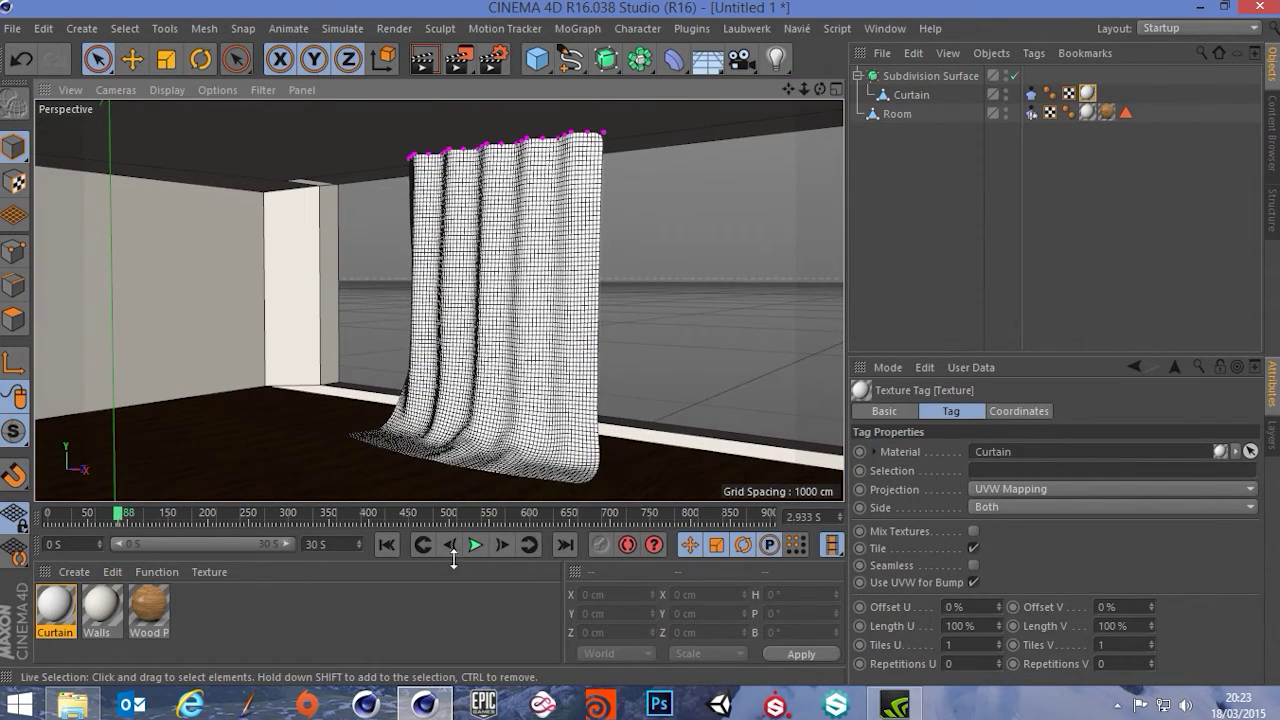
click(387, 544)
alt+drag(371, 374, 462, 400)
click(475, 544)
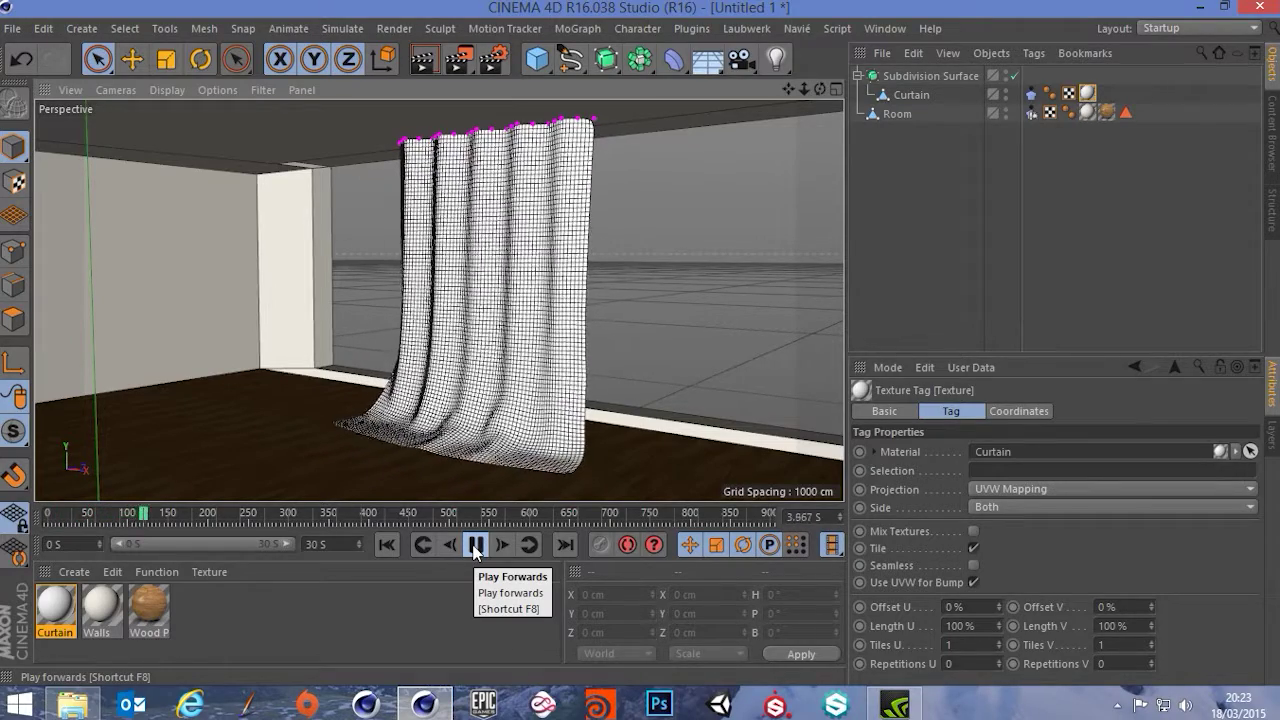
click(475, 545)
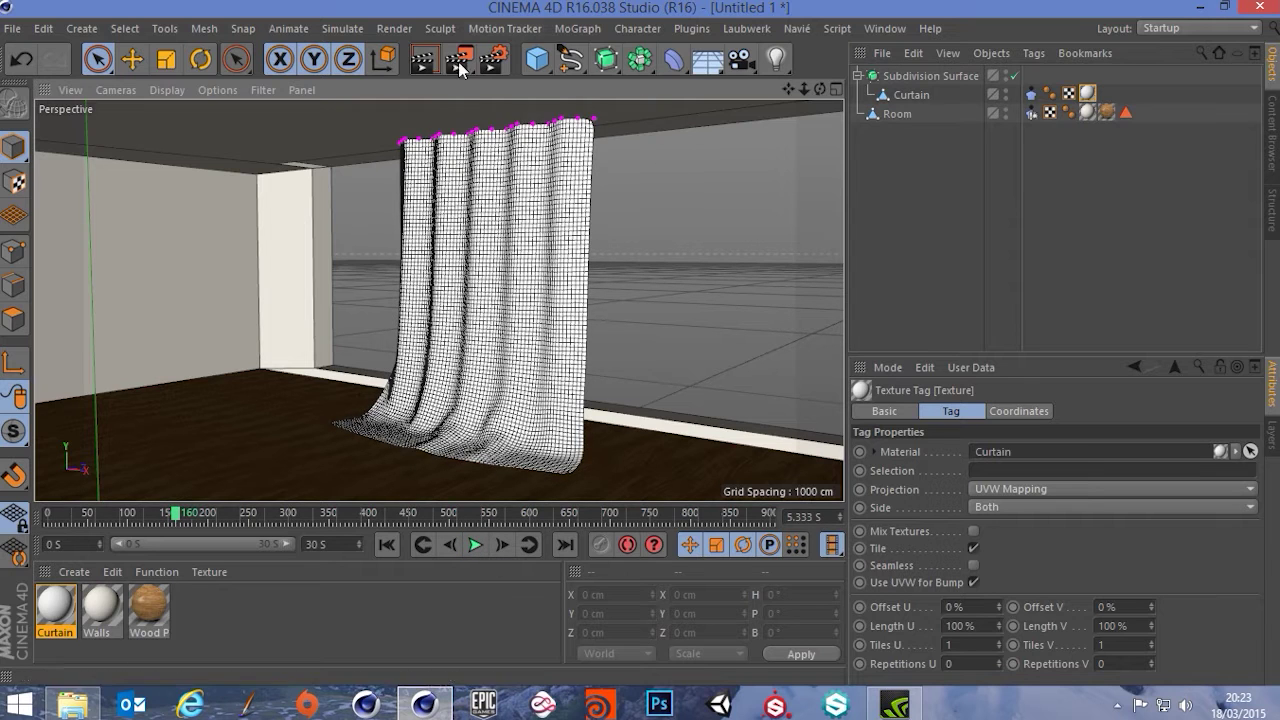
Step: Store the draped curtain as the Cloth tag's Init State and return to the first frame
click(1031, 95)
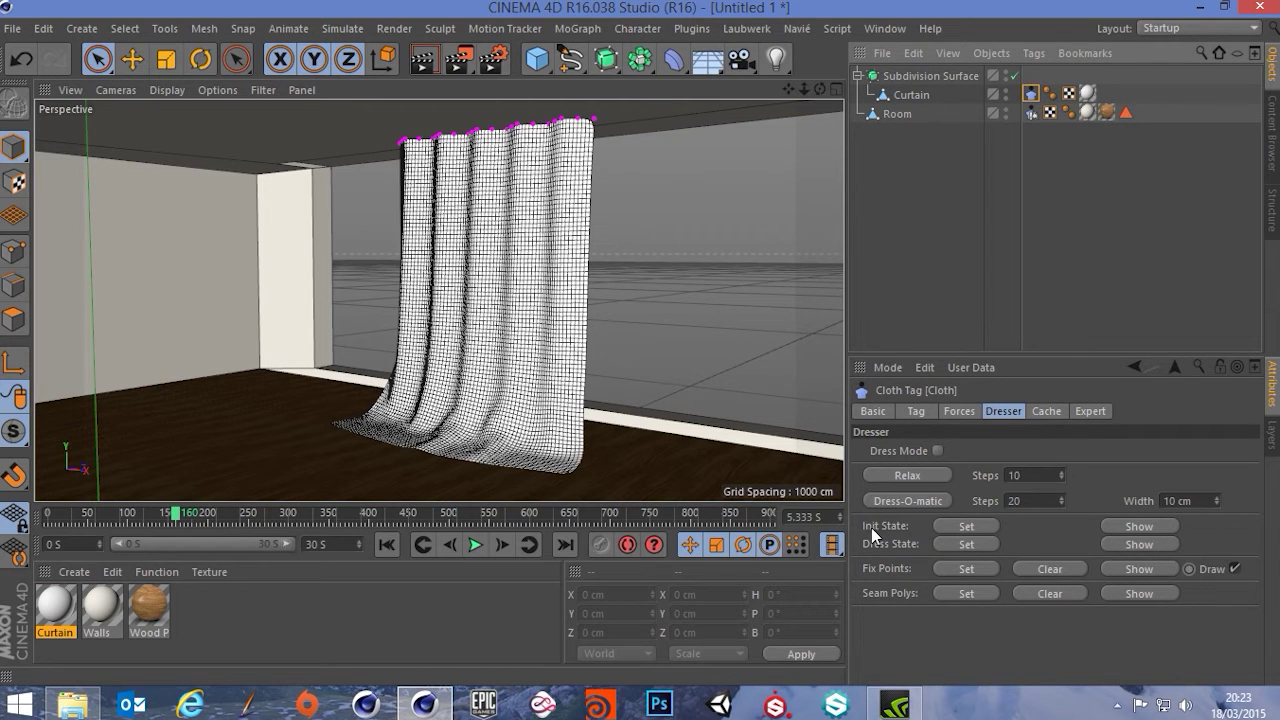
click(968, 526)
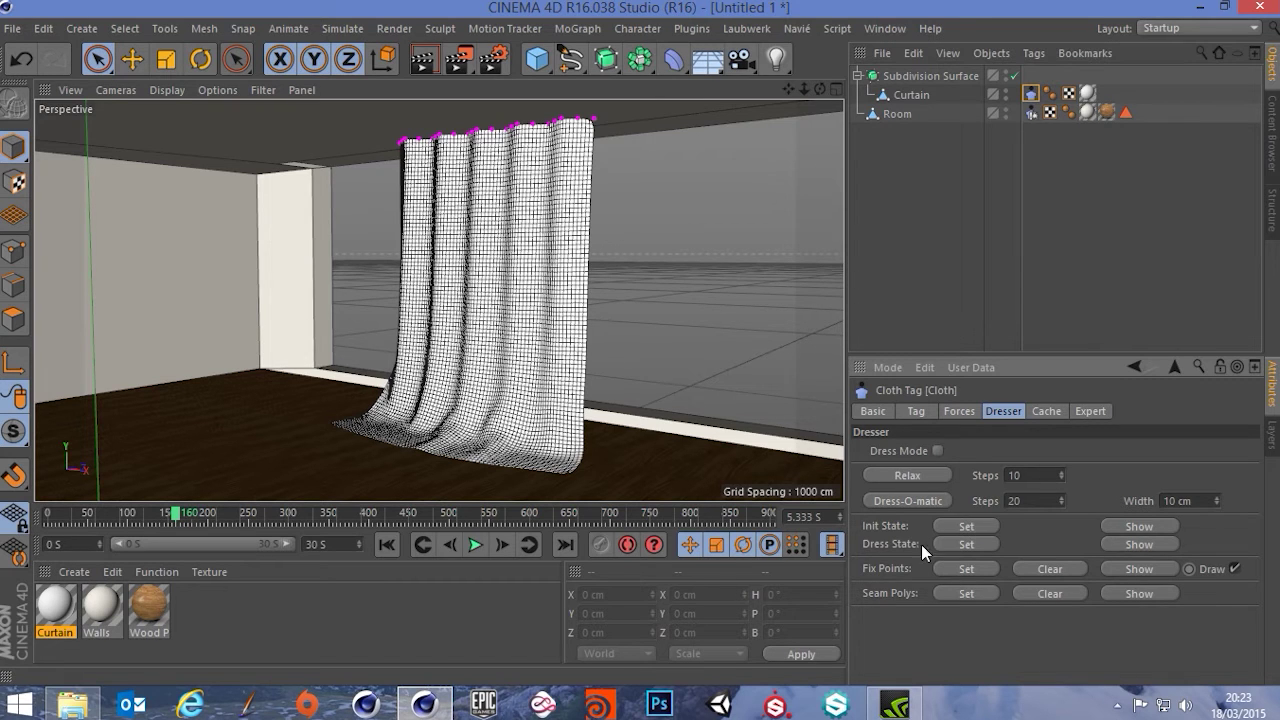
click(386, 543)
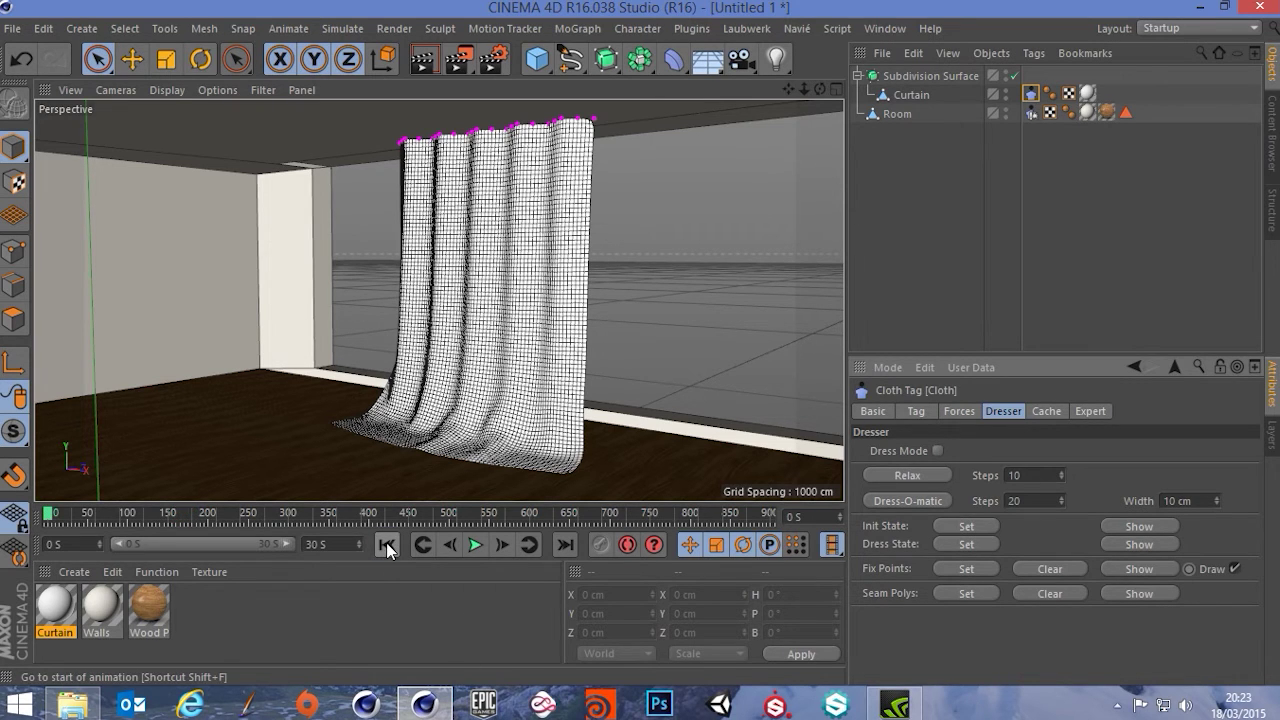
Step: Test-play the curtain briefly from its new initial state, rewind to the first frame, and inspect the room from outside
alt+drag(495, 372, 534, 371)
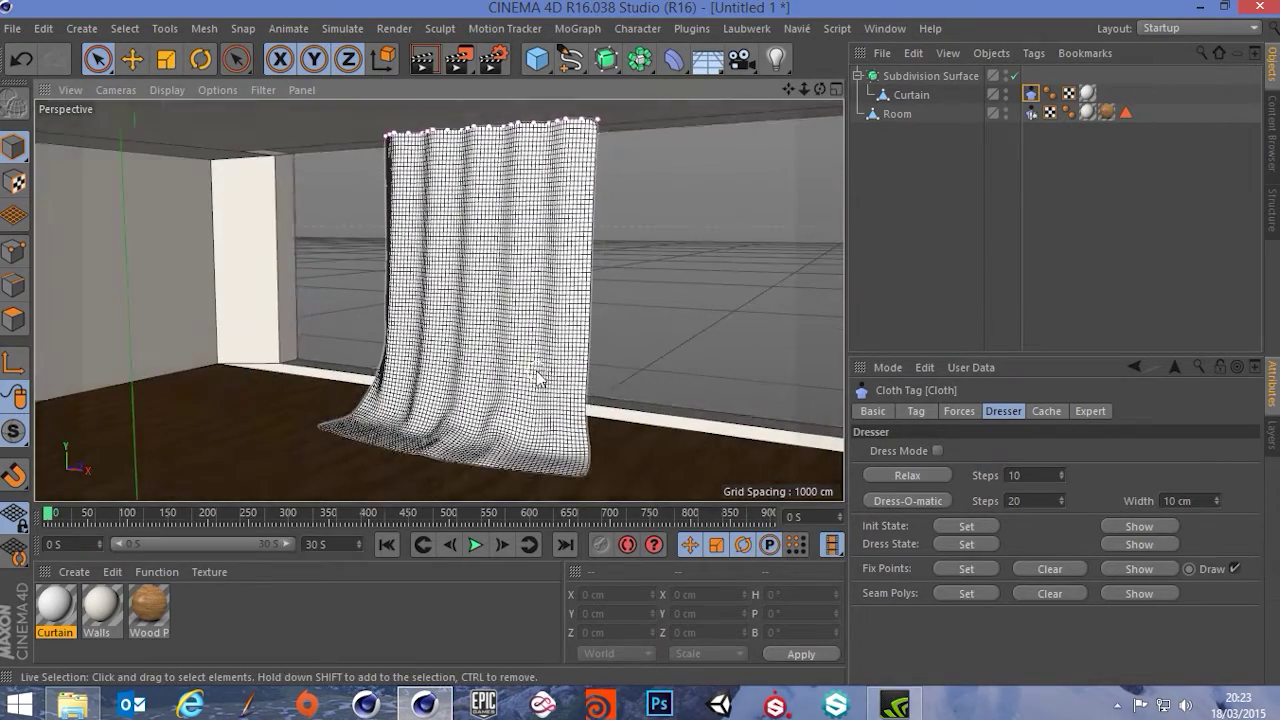
click(475, 544)
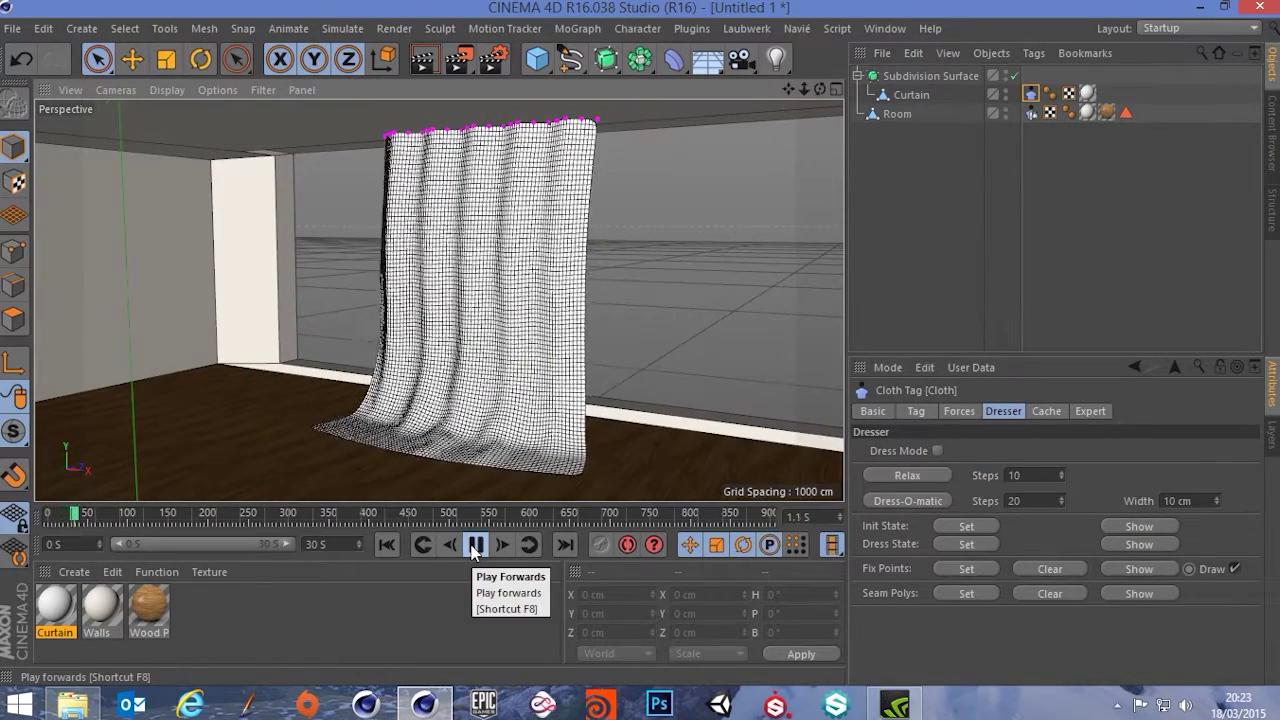
click(474, 545)
click(386, 544)
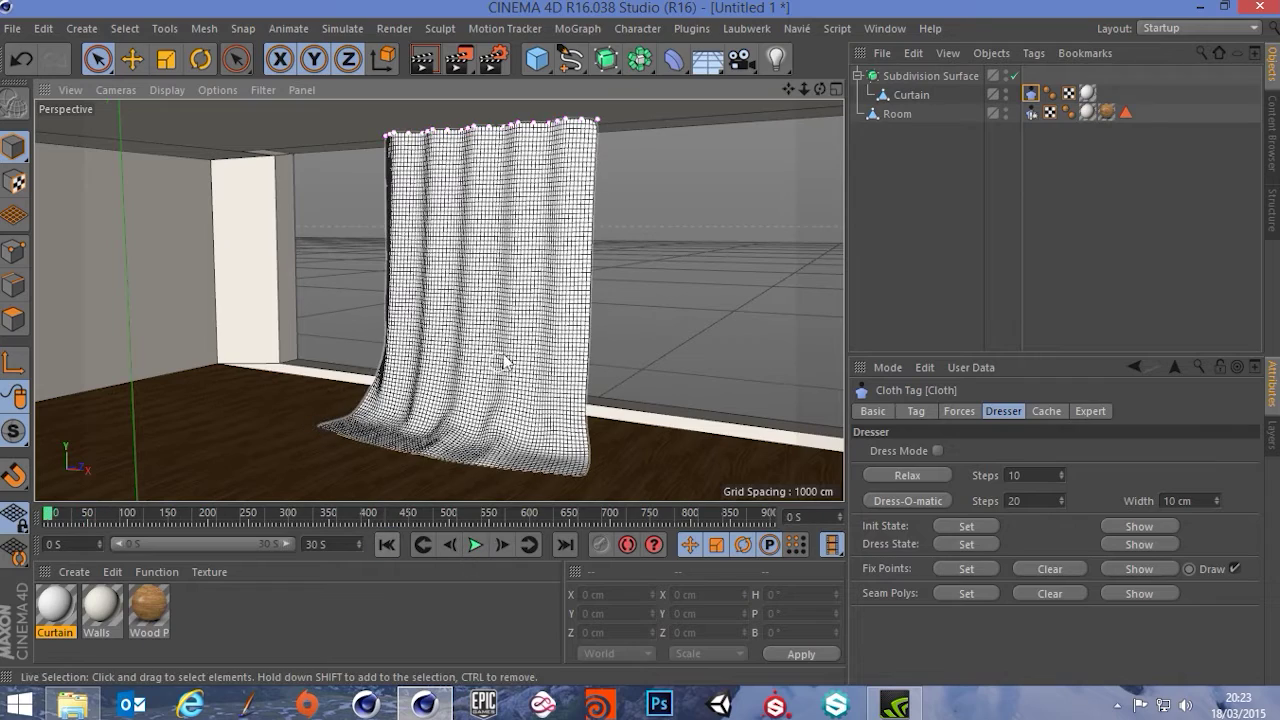
alt+drag(531, 305, 173, 329)
scroll(541, 334, down, 5)
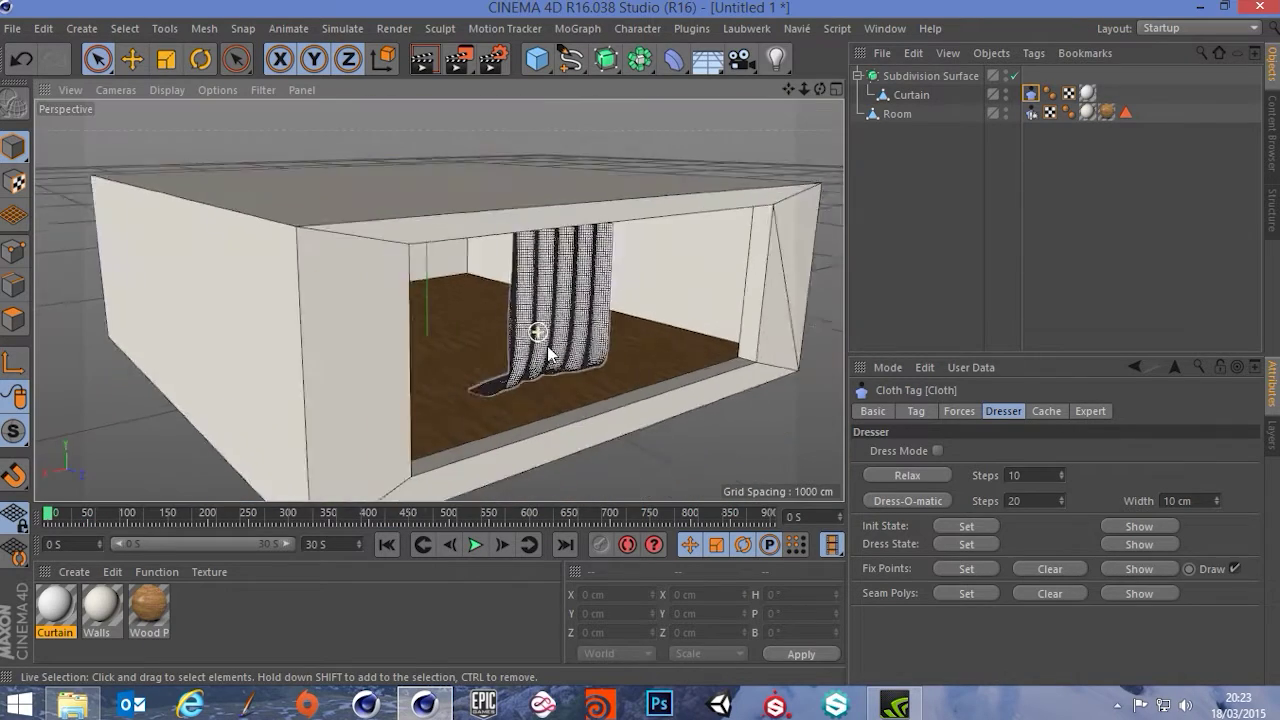
alt+middle_drag(543, 343, 470, 342)
alt+drag(535, 368, 677, 293)
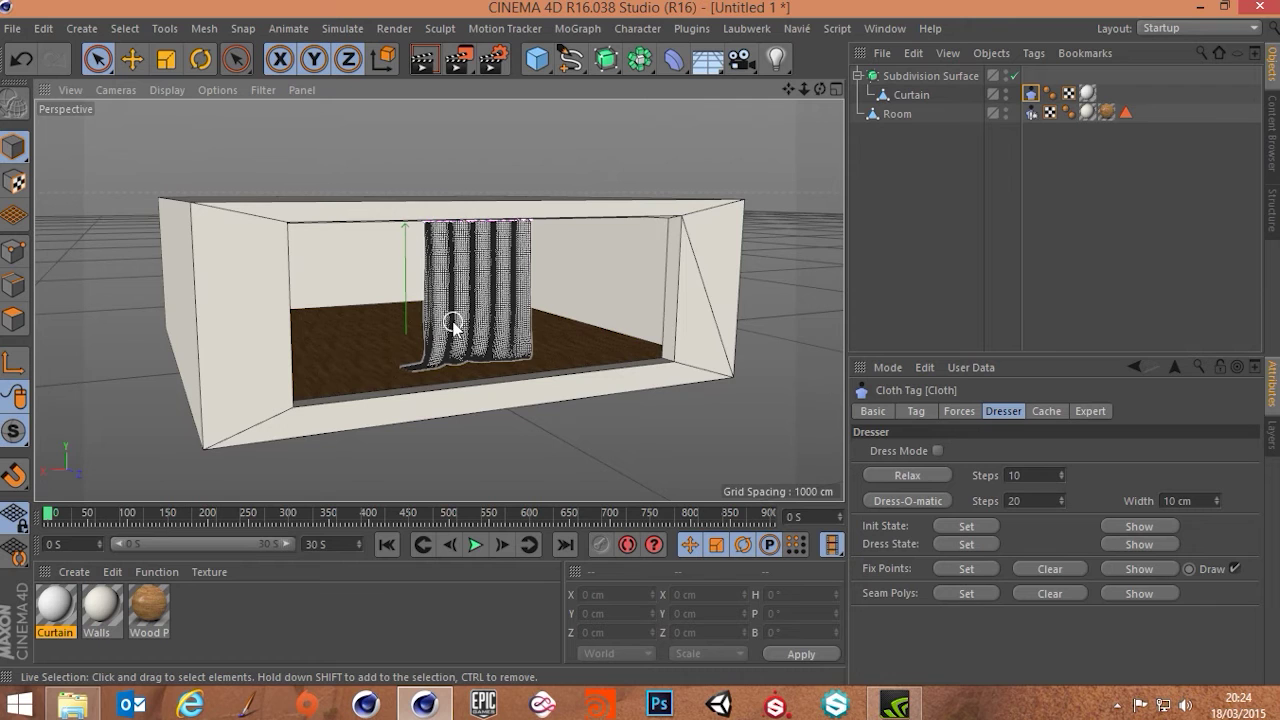
click(541, 62)
click(543, 64)
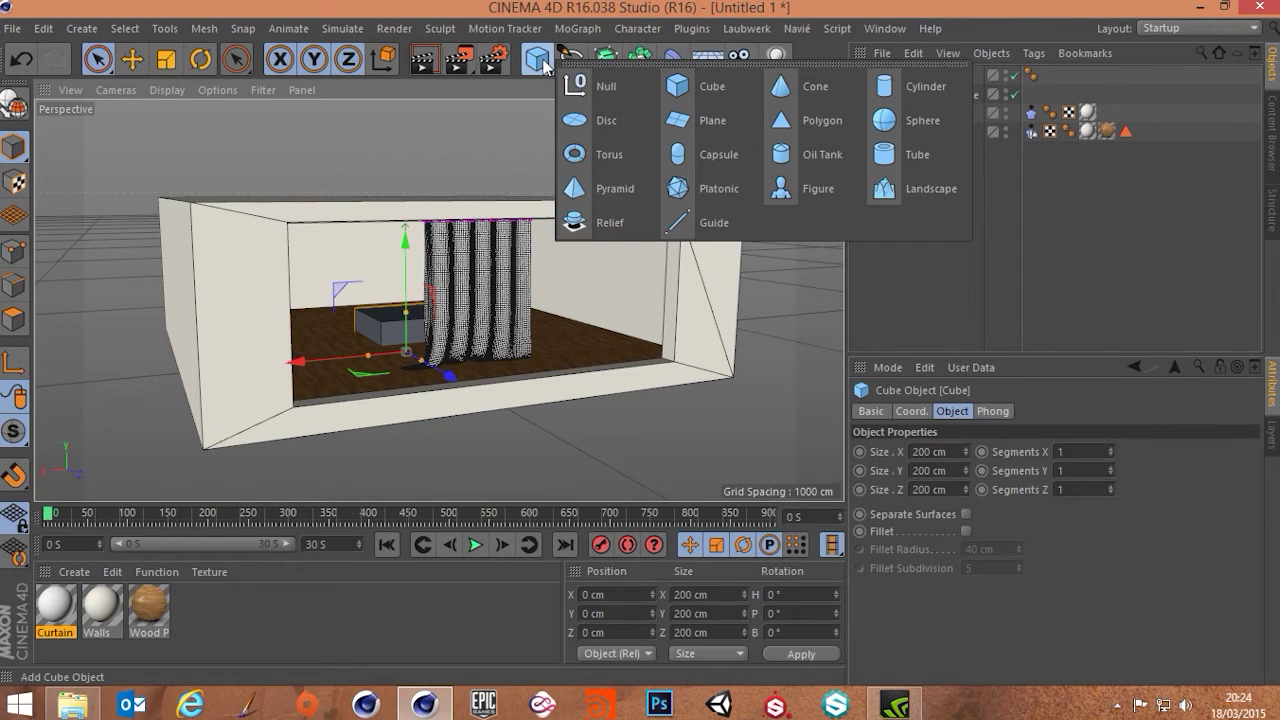
click(956, 4)
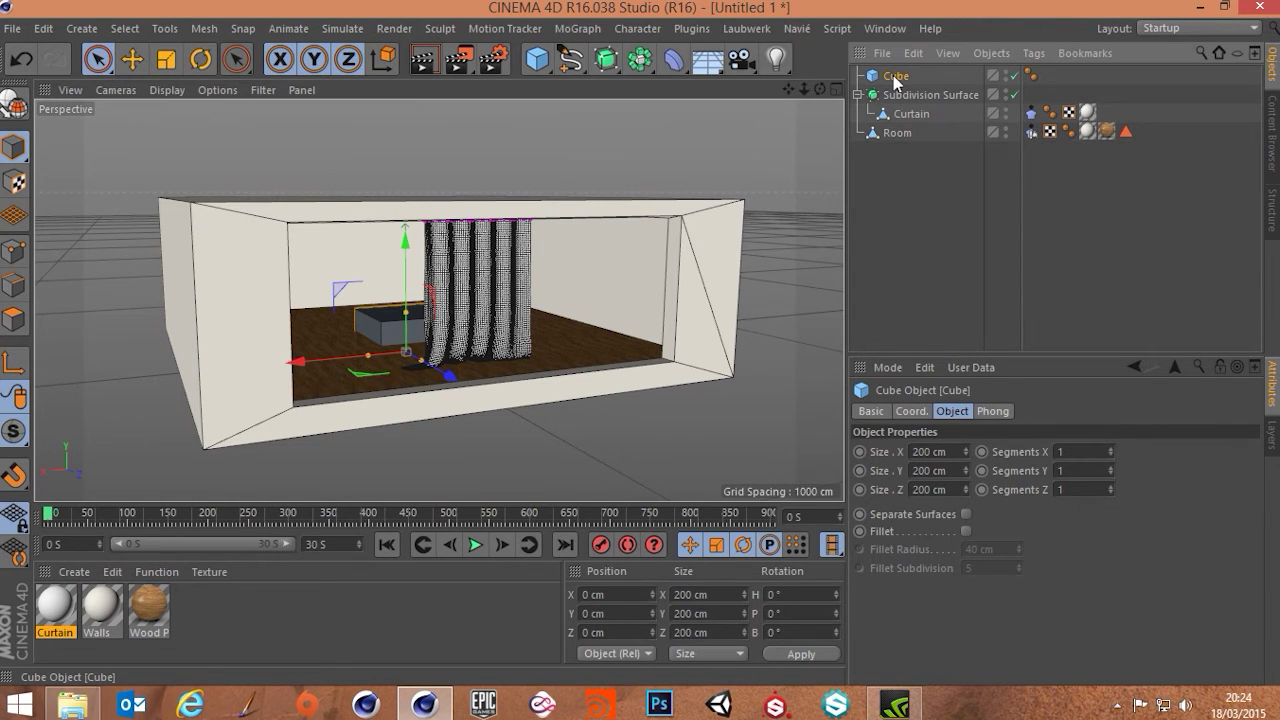
key(Delete)
Step: Add a cylinder and place it beside the curtain, at about Y 206 cm and Z 490 cm
click(541, 64)
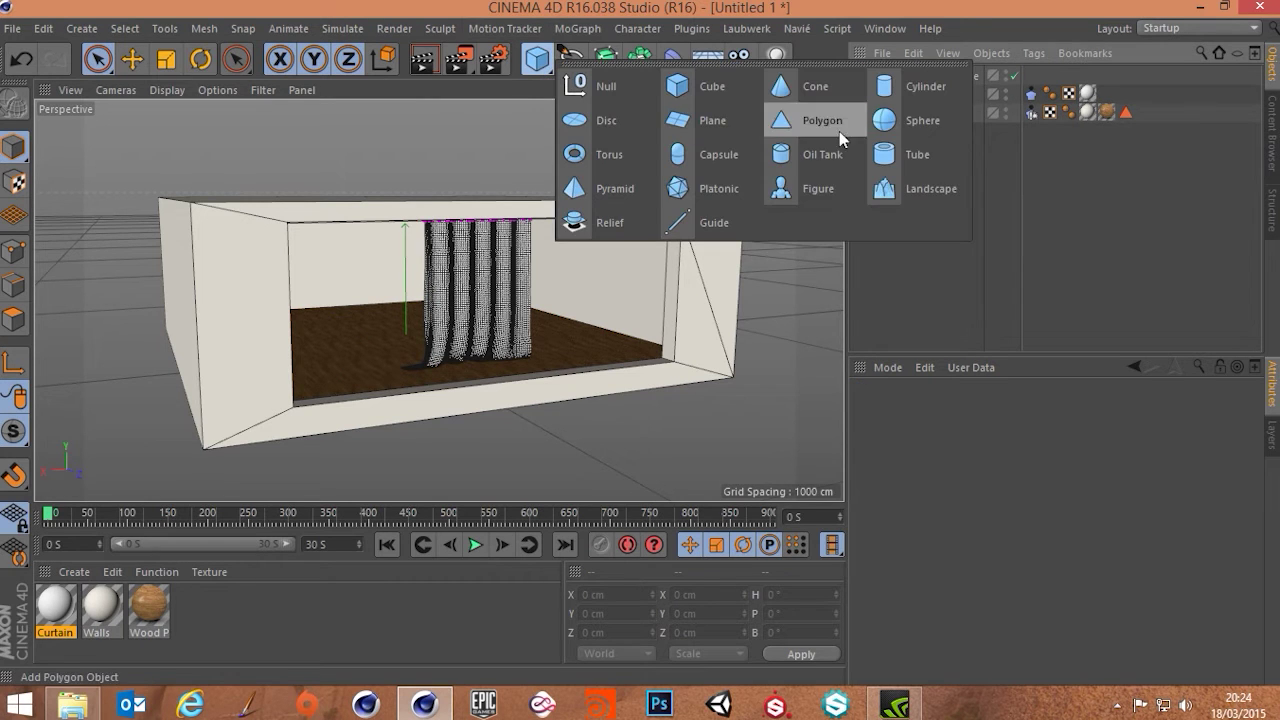
click(910, 87)
scroll(449, 357, up, 3)
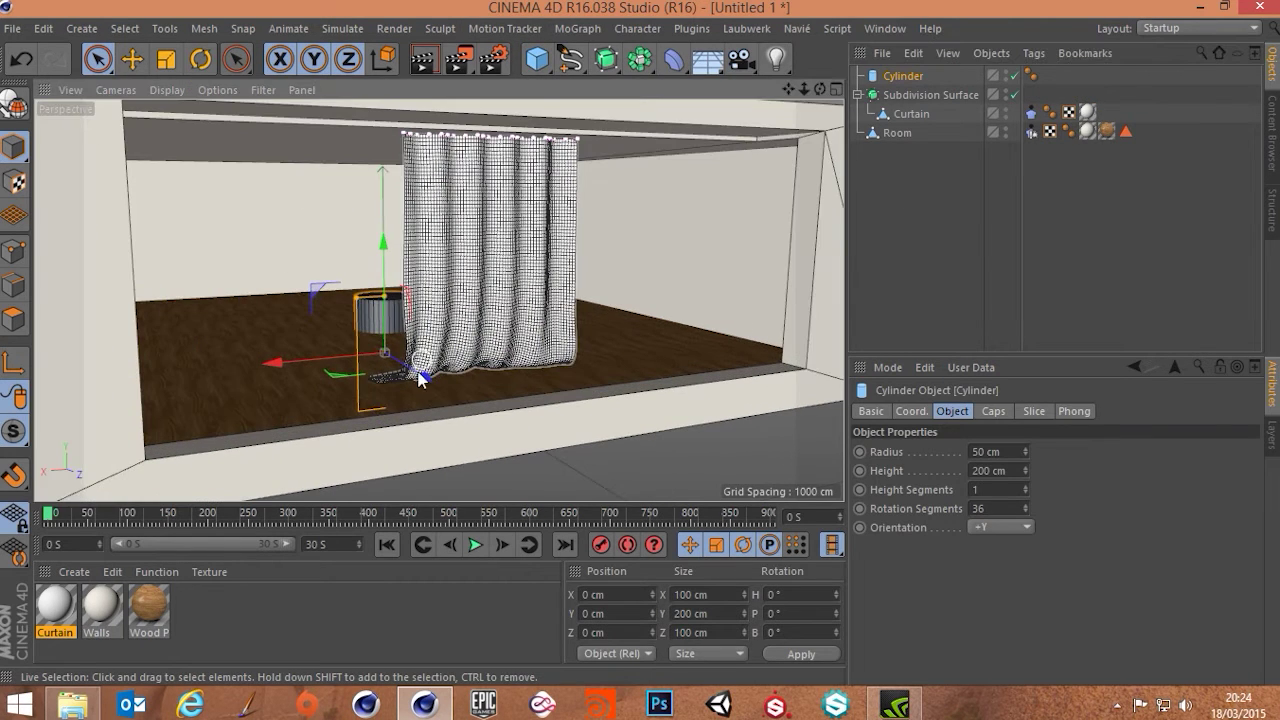
drag(420, 378, 601, 459)
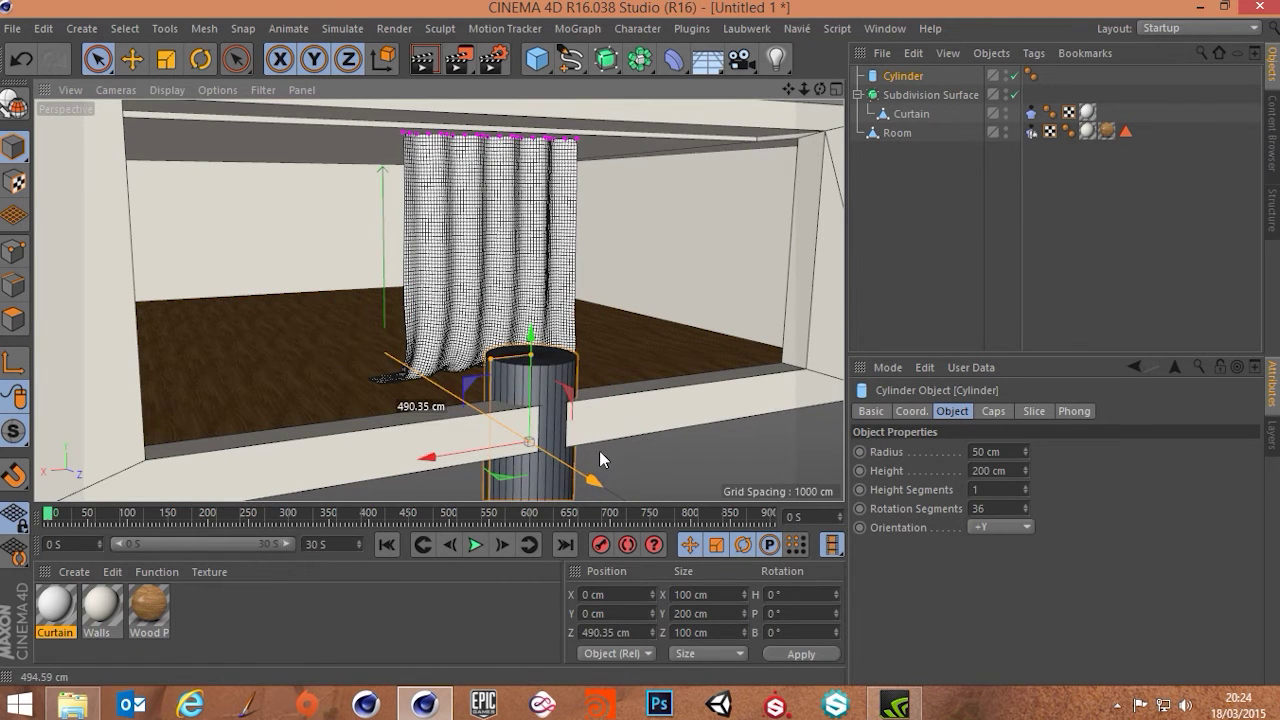
drag(531, 340, 538, 151)
alt+drag(540, 297, 636, 322)
scroll(542, 337, up, 2)
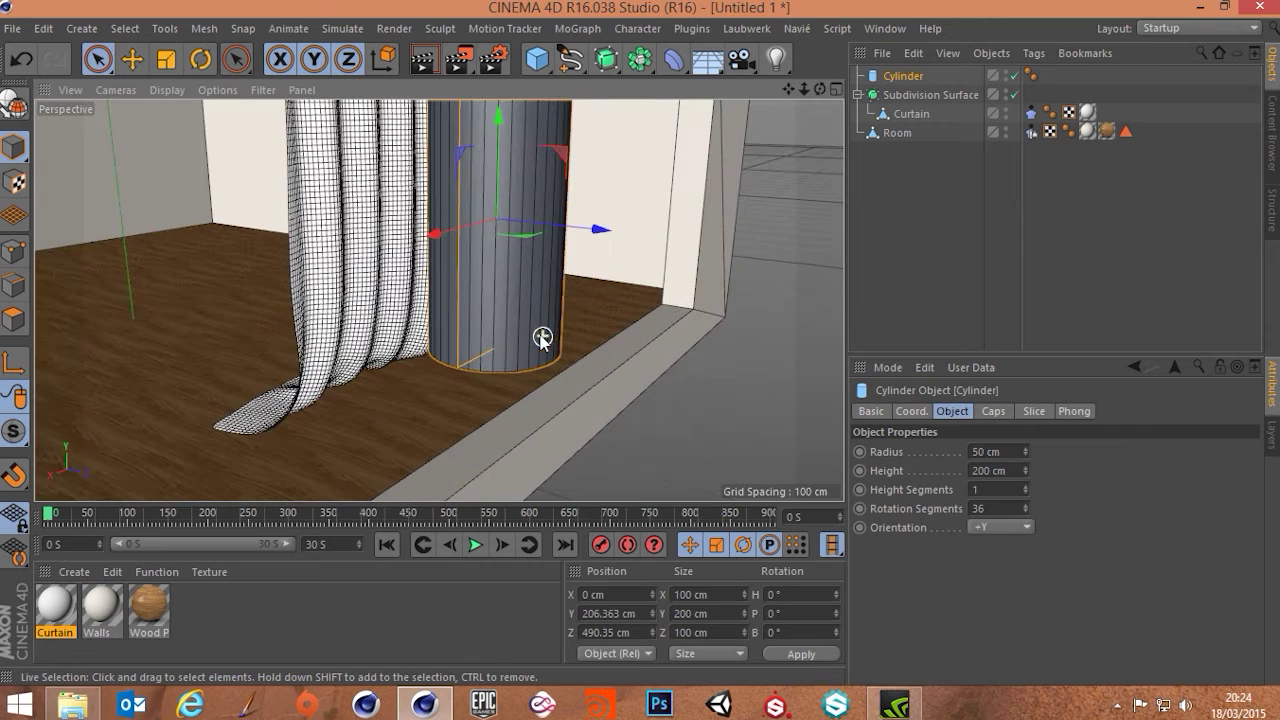
alt+drag(542, 338, 656, 377)
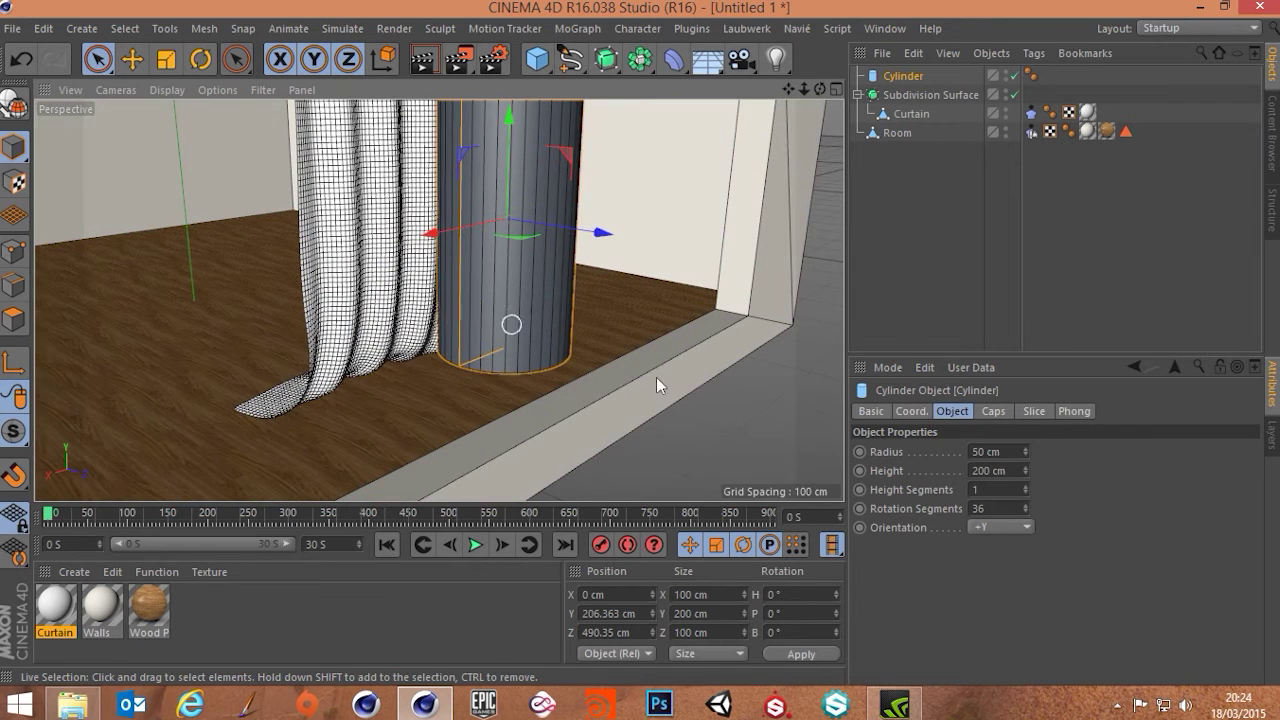
Step: Set the cylinder's rotation segments to 12 and slim it down to a 3 cm radius
click(1005, 508)
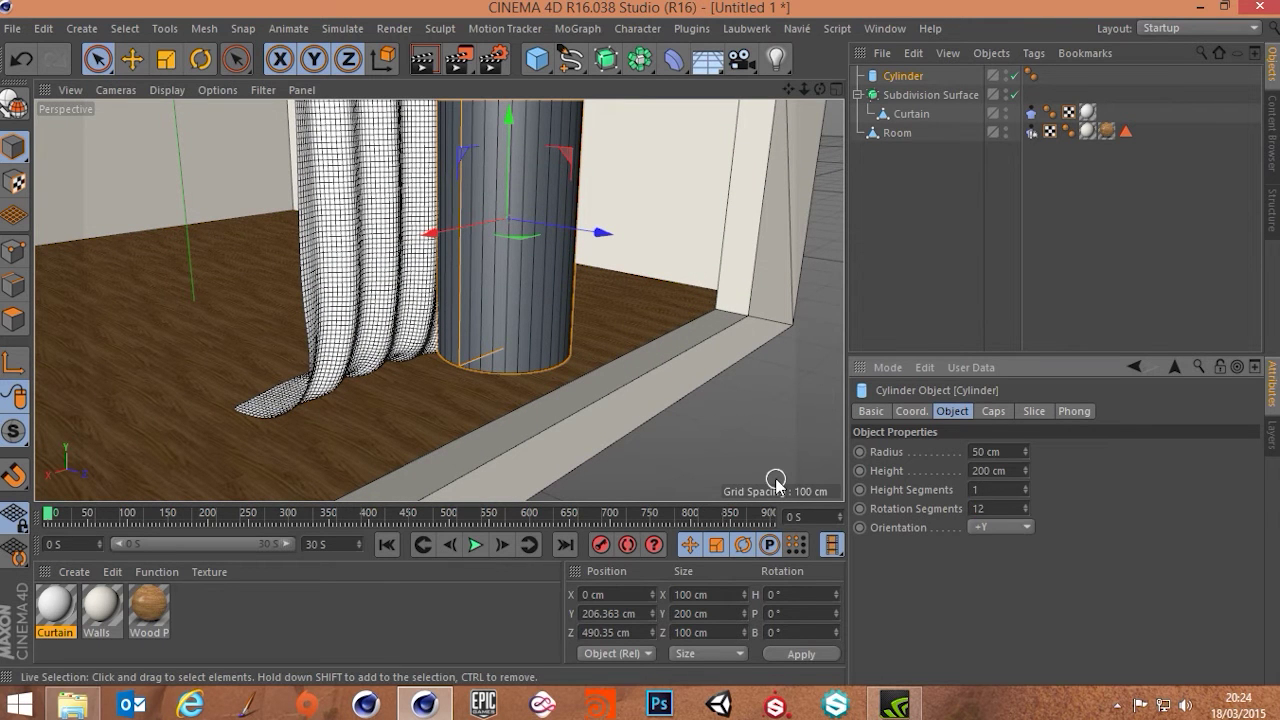
key(Return)
alt+drag(540, 287, 488, 277)
scroll(517, 383, down, 3)
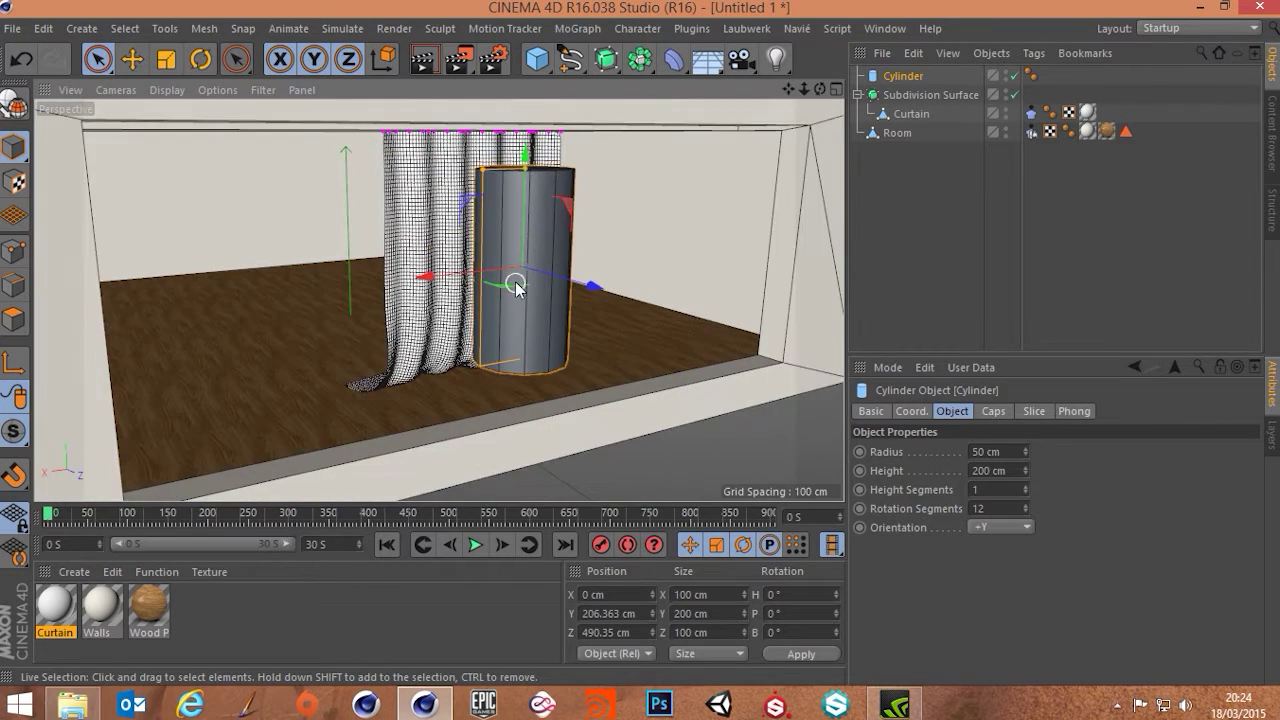
alt+middle_drag(514, 286, 519, 322)
drag(1025, 454, 985, 461)
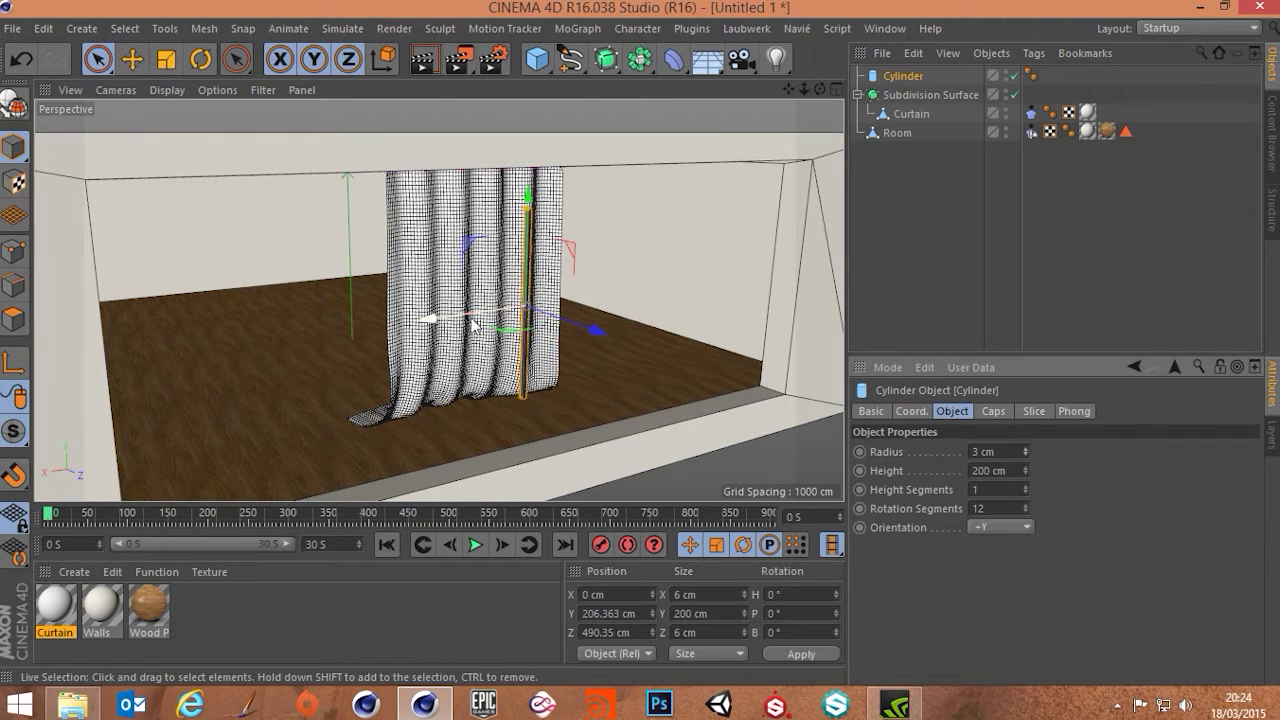
Step: Move the cylinder to the sill at the far end of the window opening, at about X -317, Y 153, Z 521 cm
drag(473, 324, 684, 288)
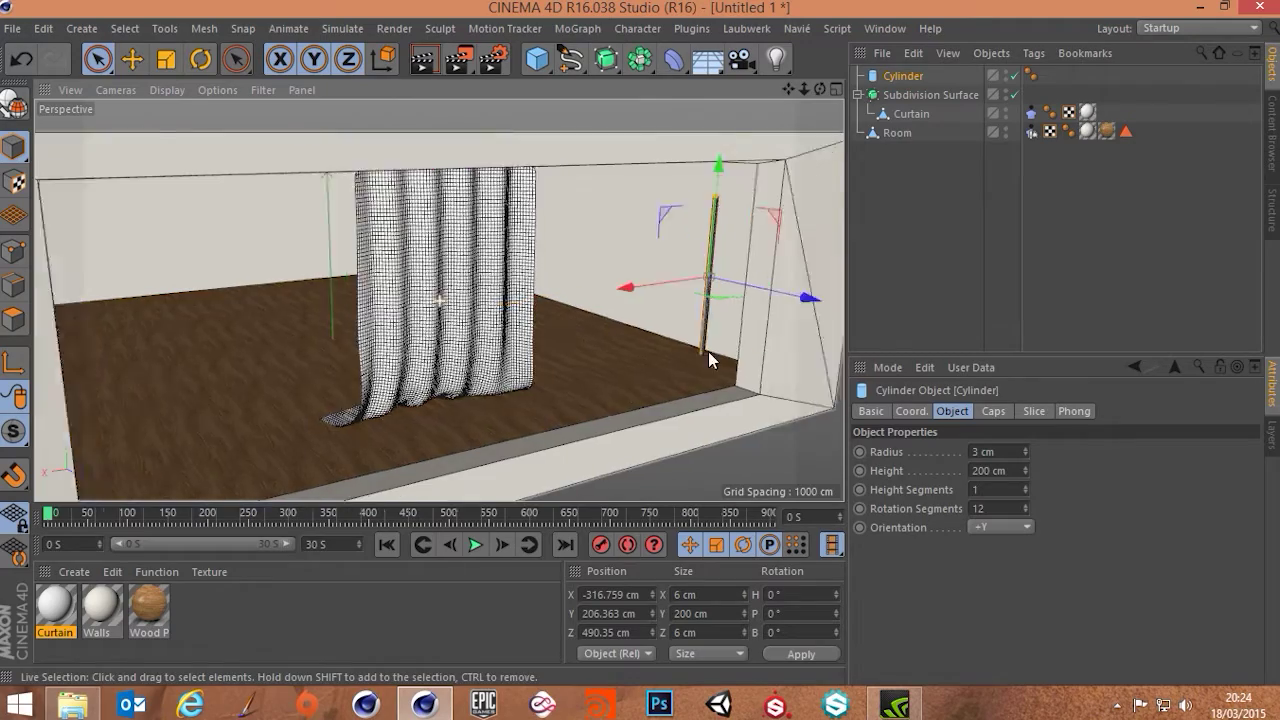
alt+drag(708, 351, 599, 343)
scroll(599, 343, up, 4)
alt+drag(408, 352, 540, 370)
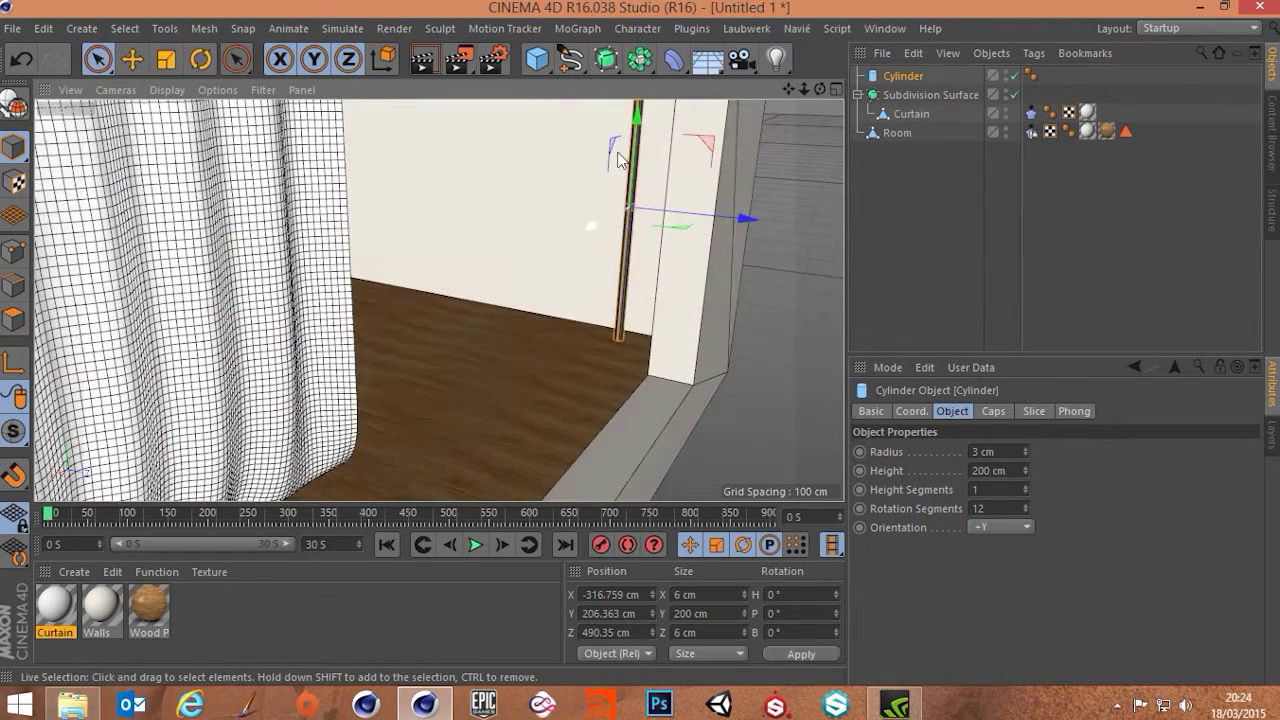
drag(620, 160, 650, 206)
drag(724, 281, 769, 292)
mouse_move(677, 168)
mouse_down()
mouse_move(679, 197)
mouse_move(684, 172)
mouse_move(682, 186)
mouse_up()
alt+drag(692, 325, 575, 284)
alt+middle_drag(575, 284, 526, 326)
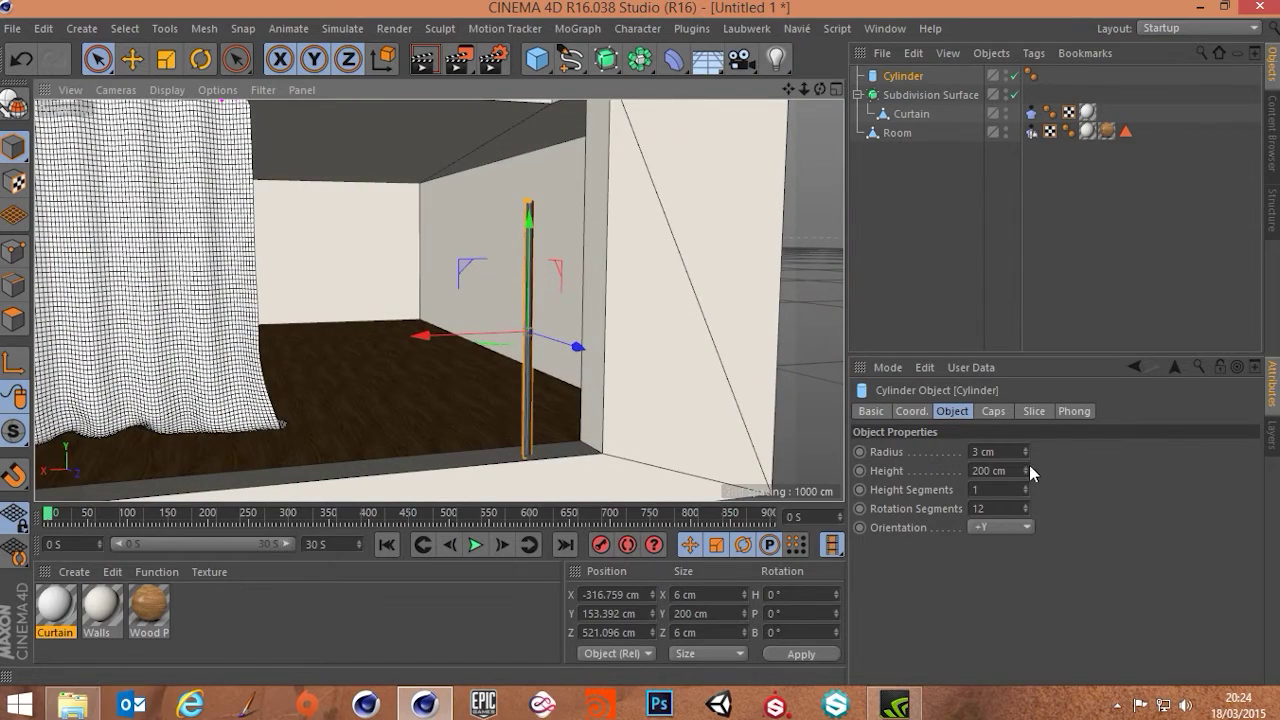
Step: Lengthen the cylinder to 304 cm and raise it to about Y 204 cm so it spans the window opening's height
drag(1025, 470, 1025, 430)
scroll(420, 410, down, 3)
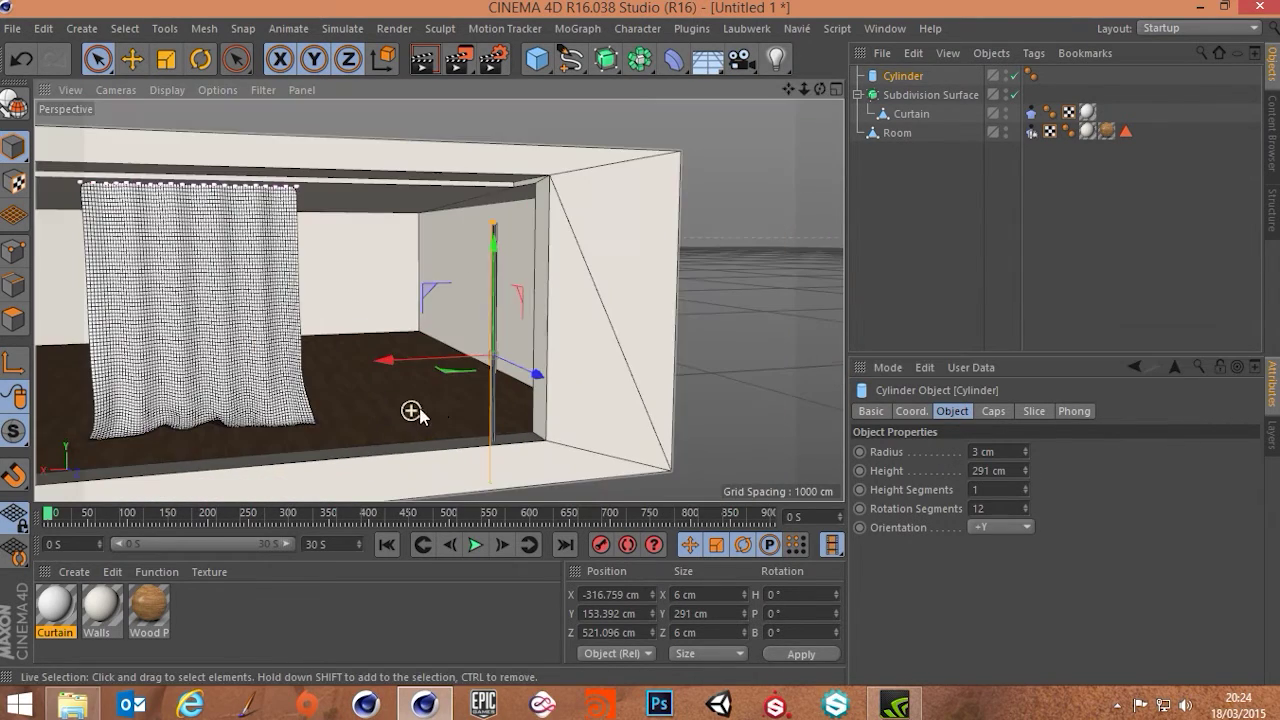
drag(495, 285, 493, 245)
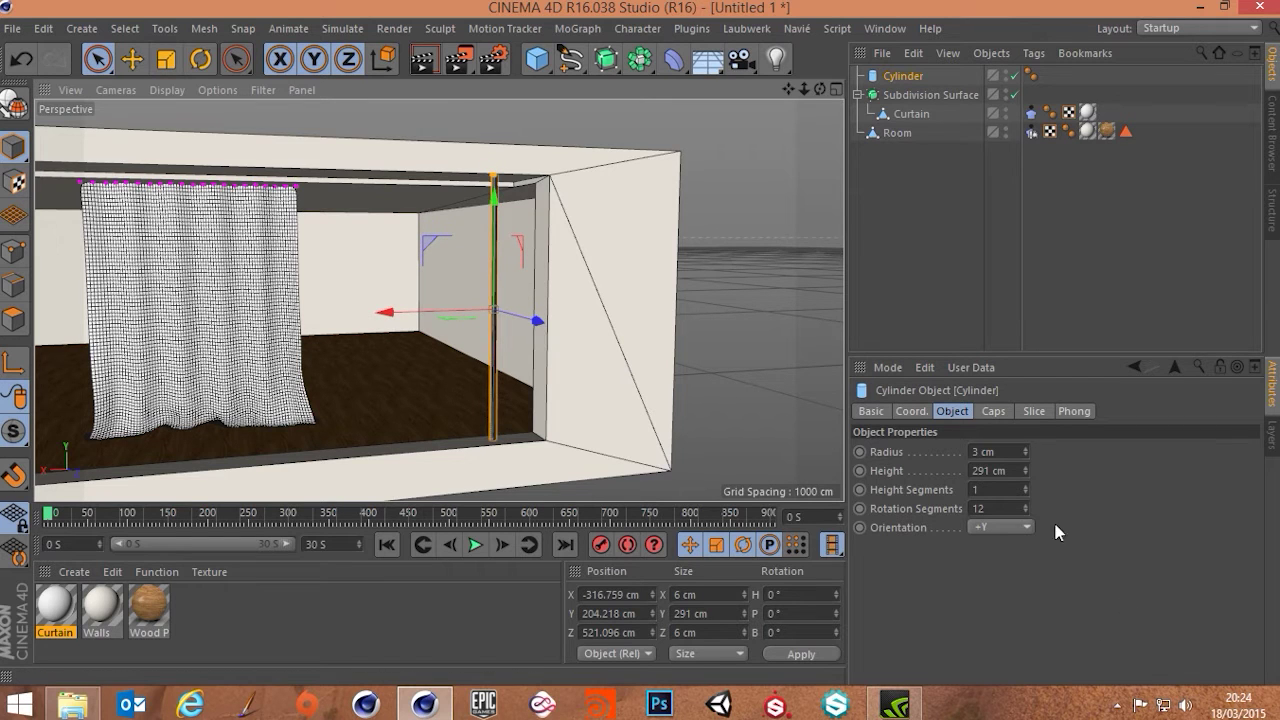
drag(1026, 466, 1026, 458)
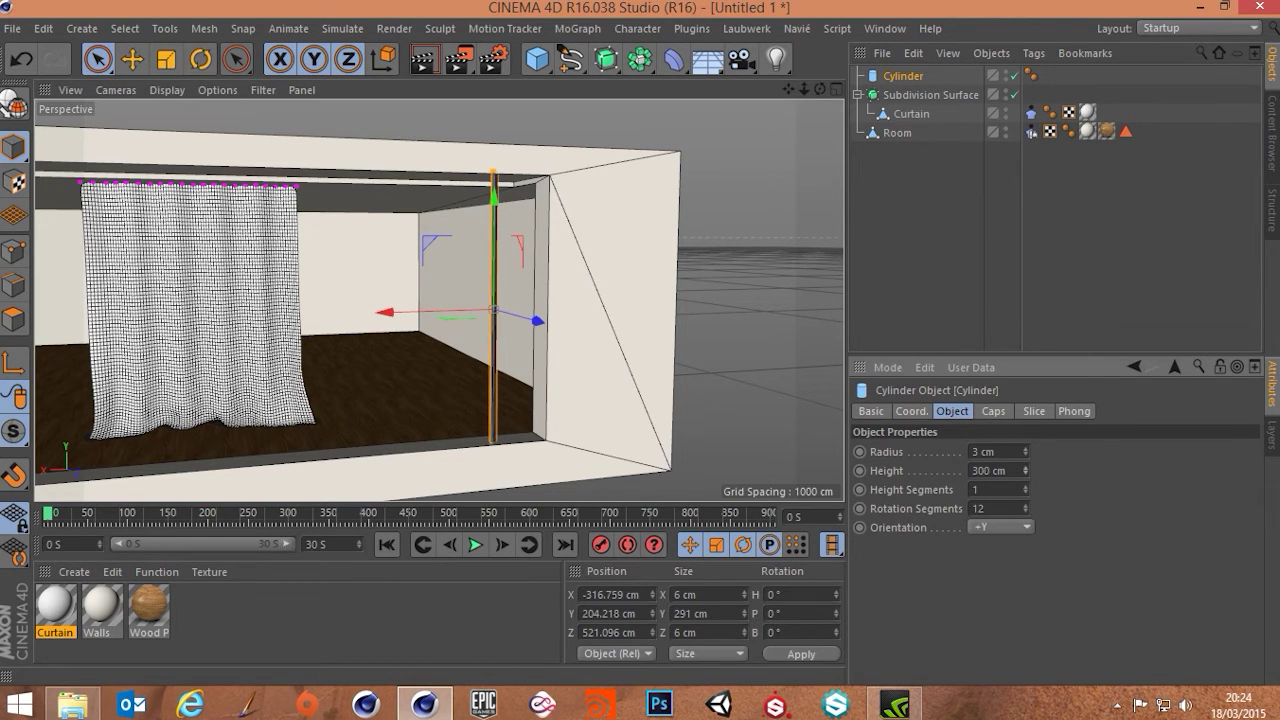
alt+drag(590, 450, 591, 449)
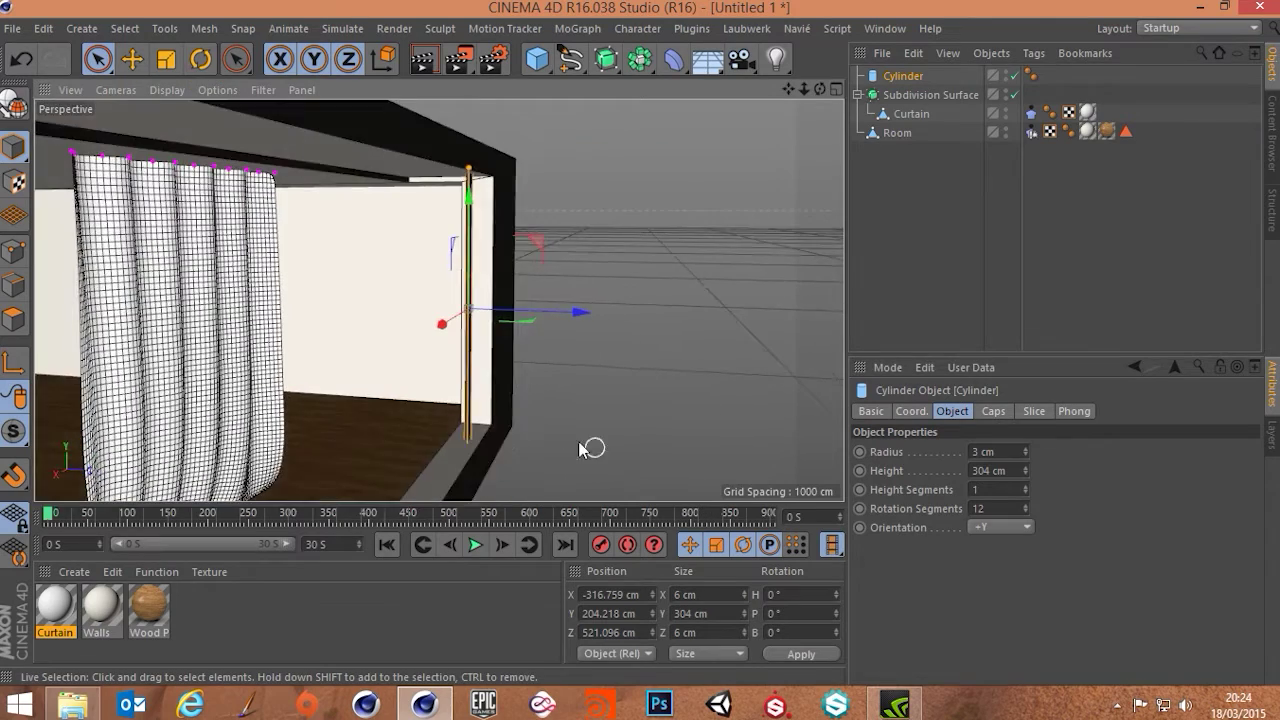
alt+right_drag(506, 382, 499, 416)
alt+drag(499, 416, 394, 469)
alt+middle_drag(394, 458, 460, 428)
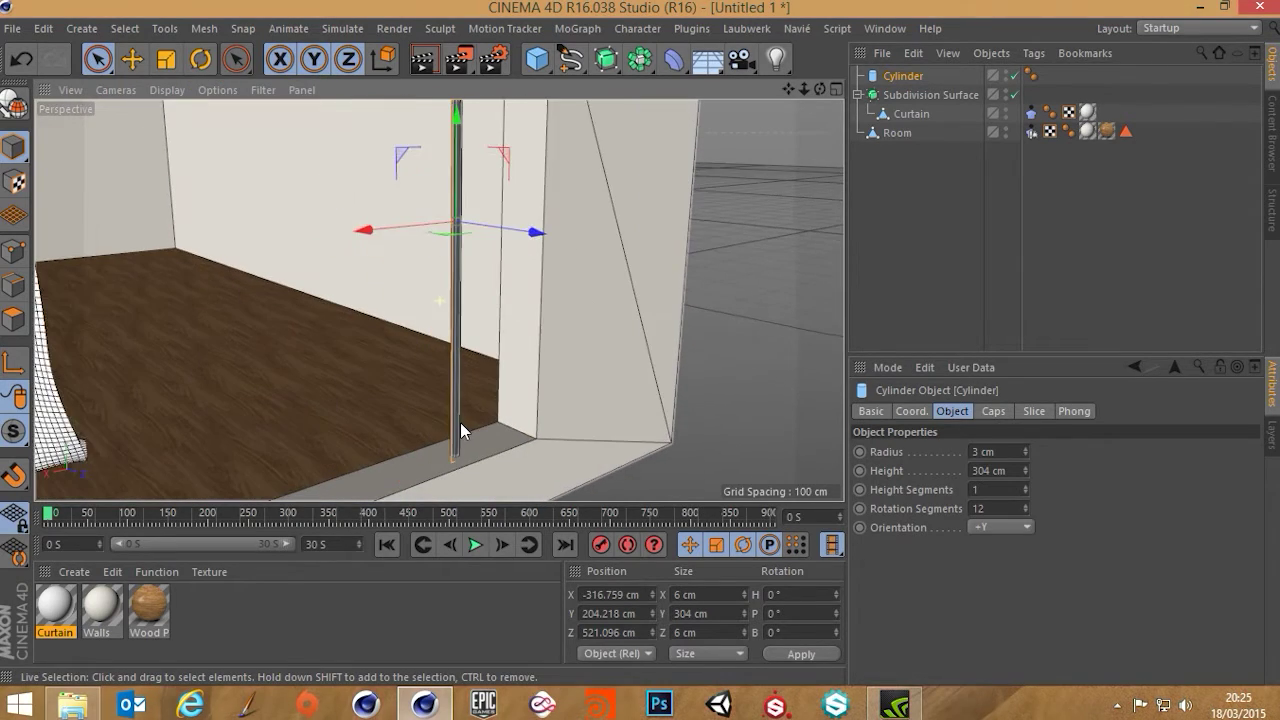
scroll(464, 422, down, 1)
scroll(493, 365, down, 5)
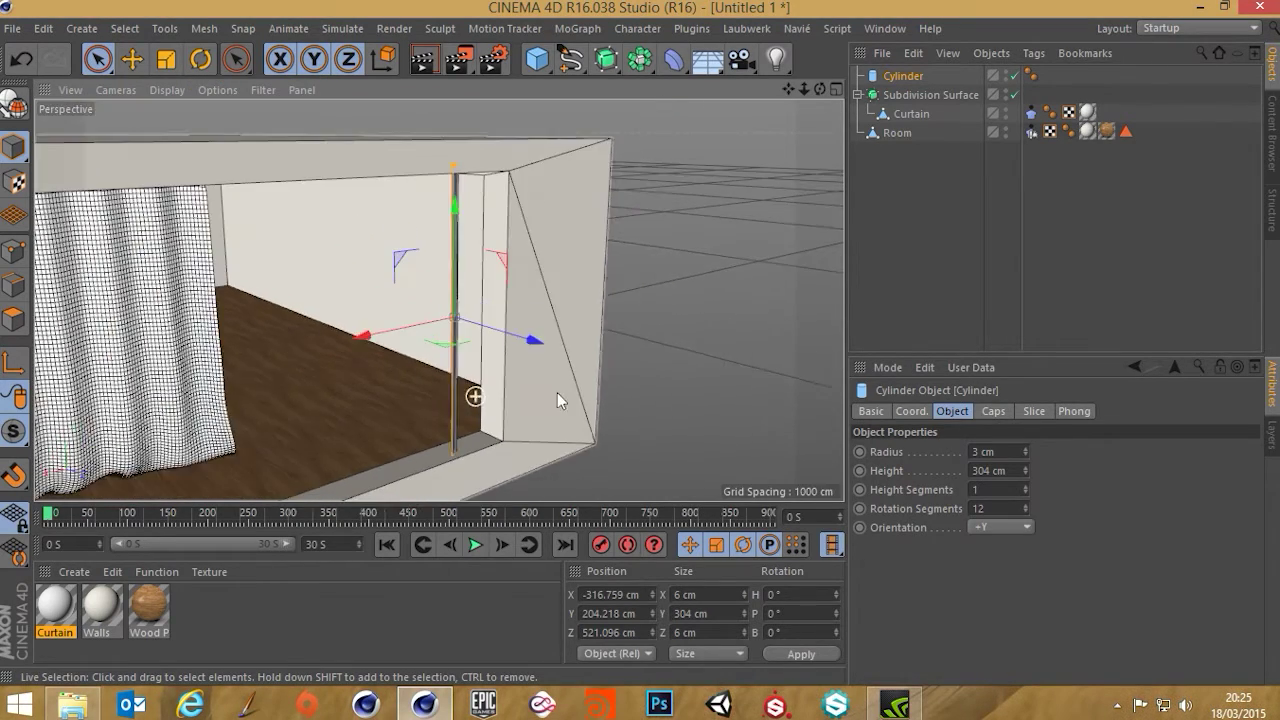
Step: Thicken the cylinder to a 6 cm radius and shift it closer to the side wall, to about X -324 cm
click(1024, 448)
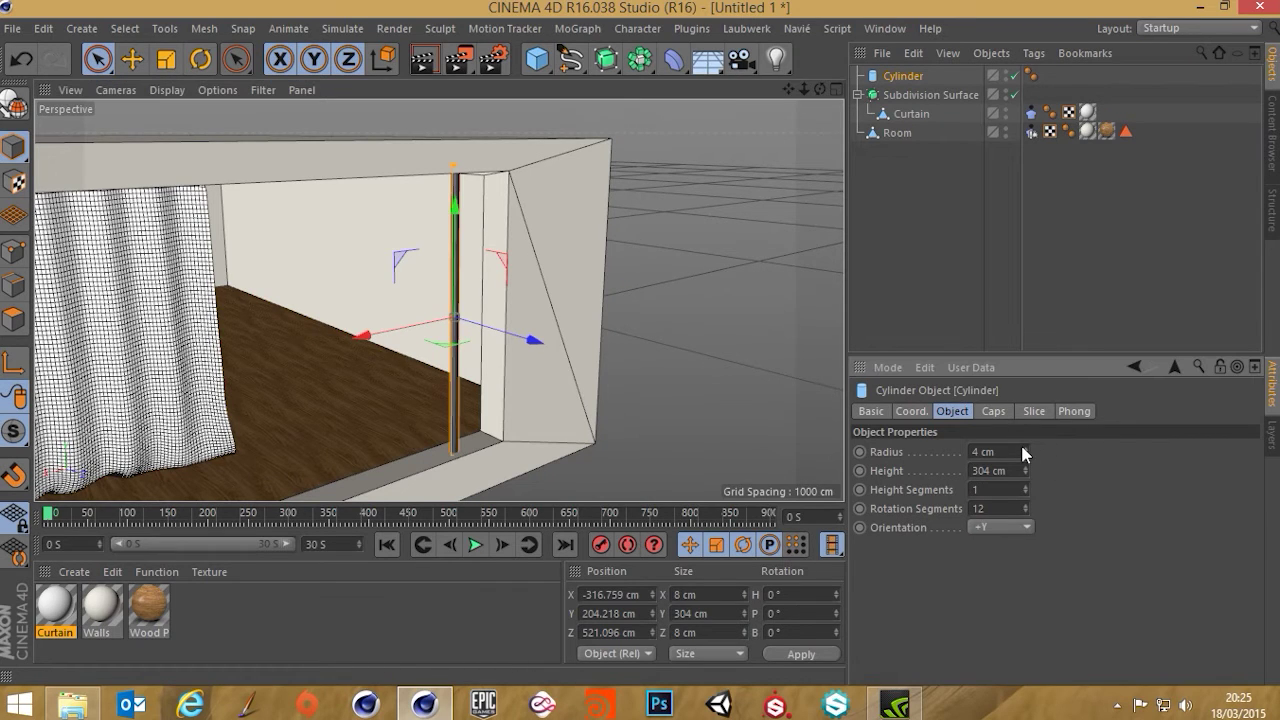
click(1022, 447)
click(1022, 447)
alt+drag(359, 319, 286, 312)
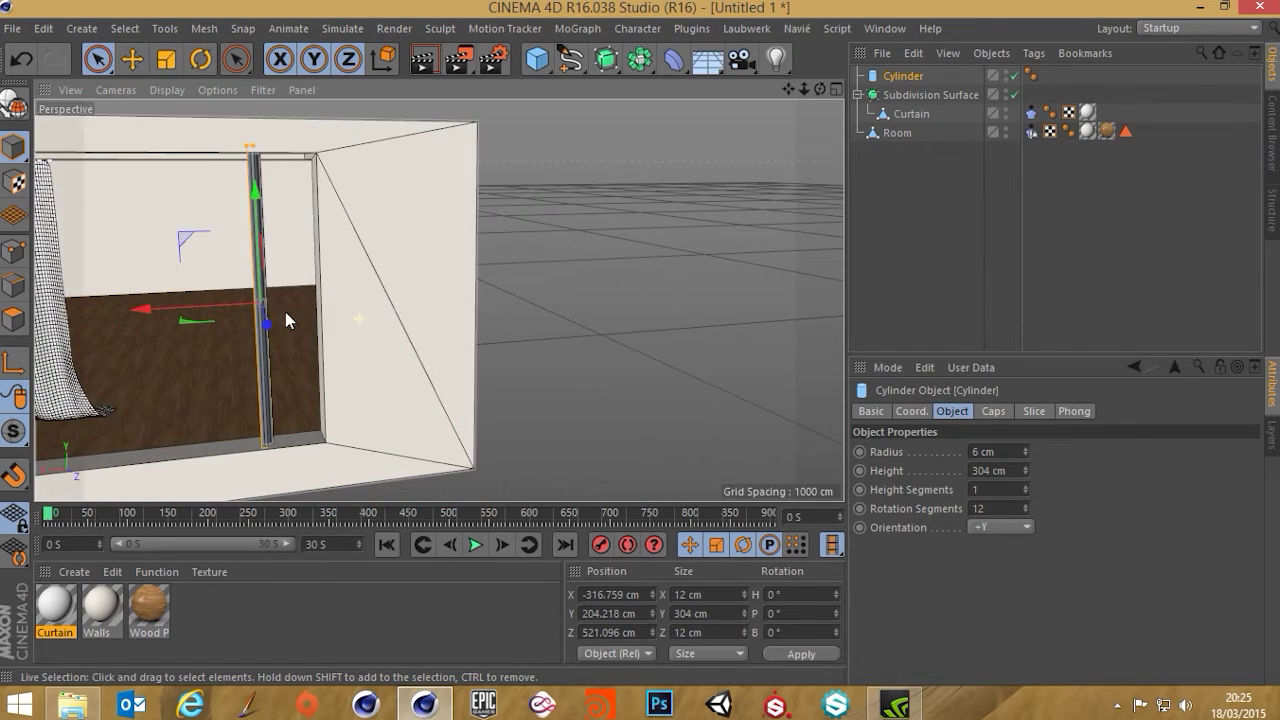
alt+middle_drag(286, 312, 494, 313)
scroll(529, 314, up, 3)
alt+drag(530, 314, 480, 351)
scroll(481, 347, down, 3)
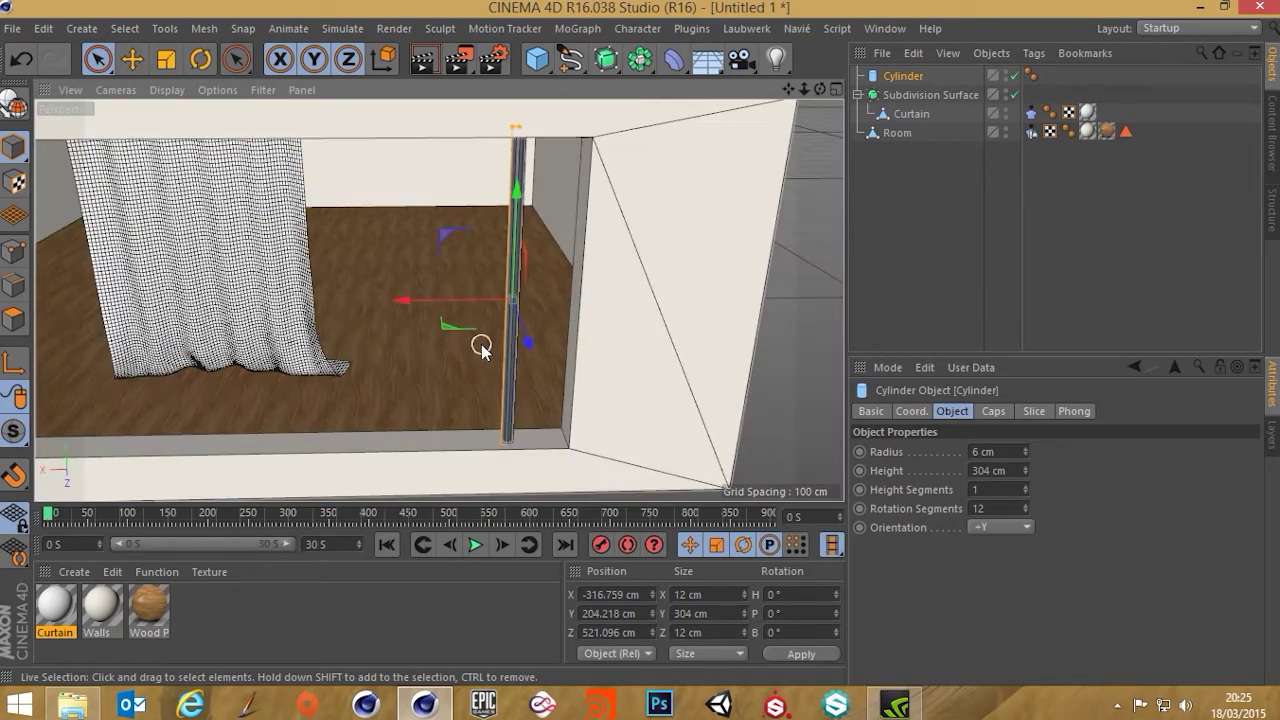
drag(423, 300, 450, 296)
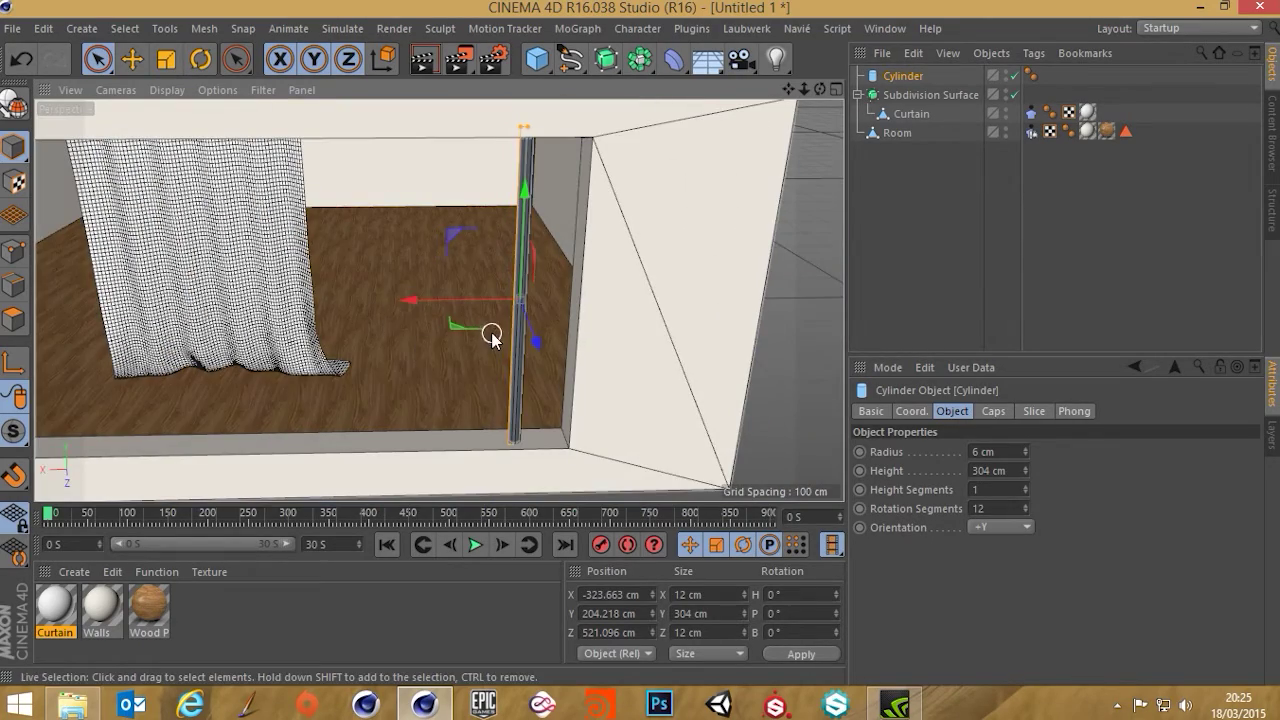
Step: Add a MoGraph Cloner object to the scene
scroll(492, 334, down, 3)
alt+drag(456, 371, 471, 342)
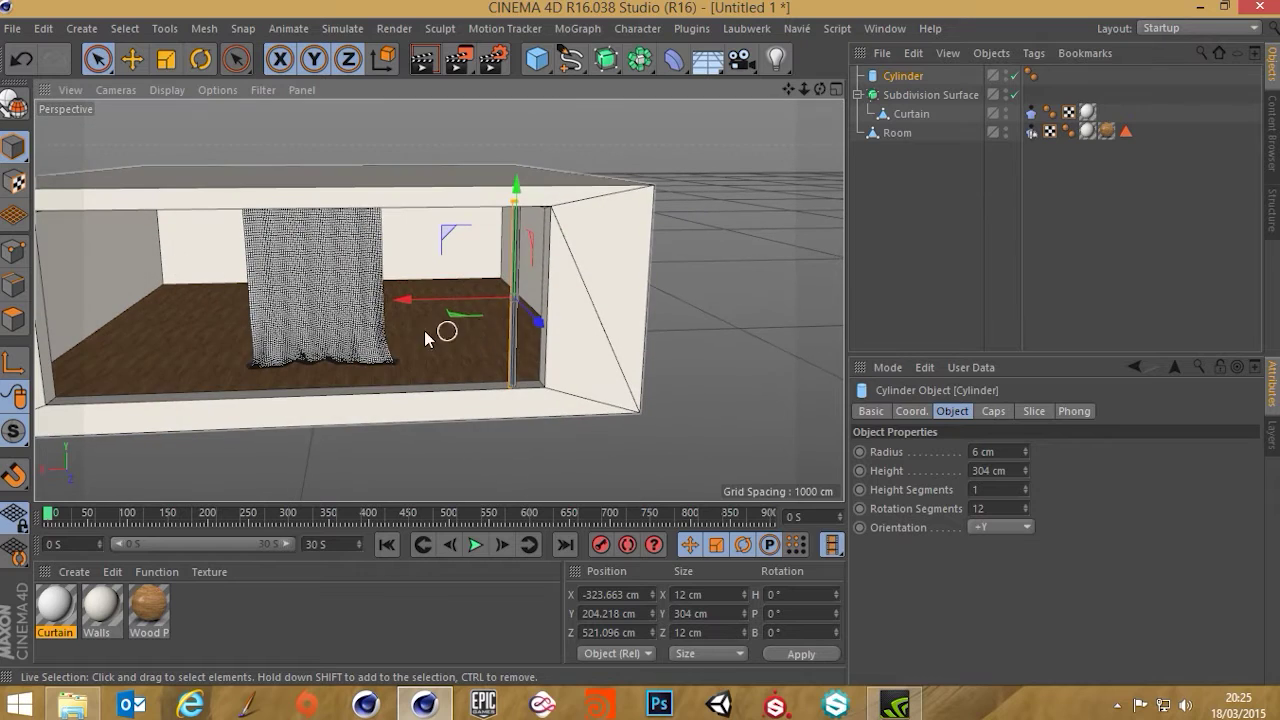
alt+middle_drag(197, 366, 246, 355)
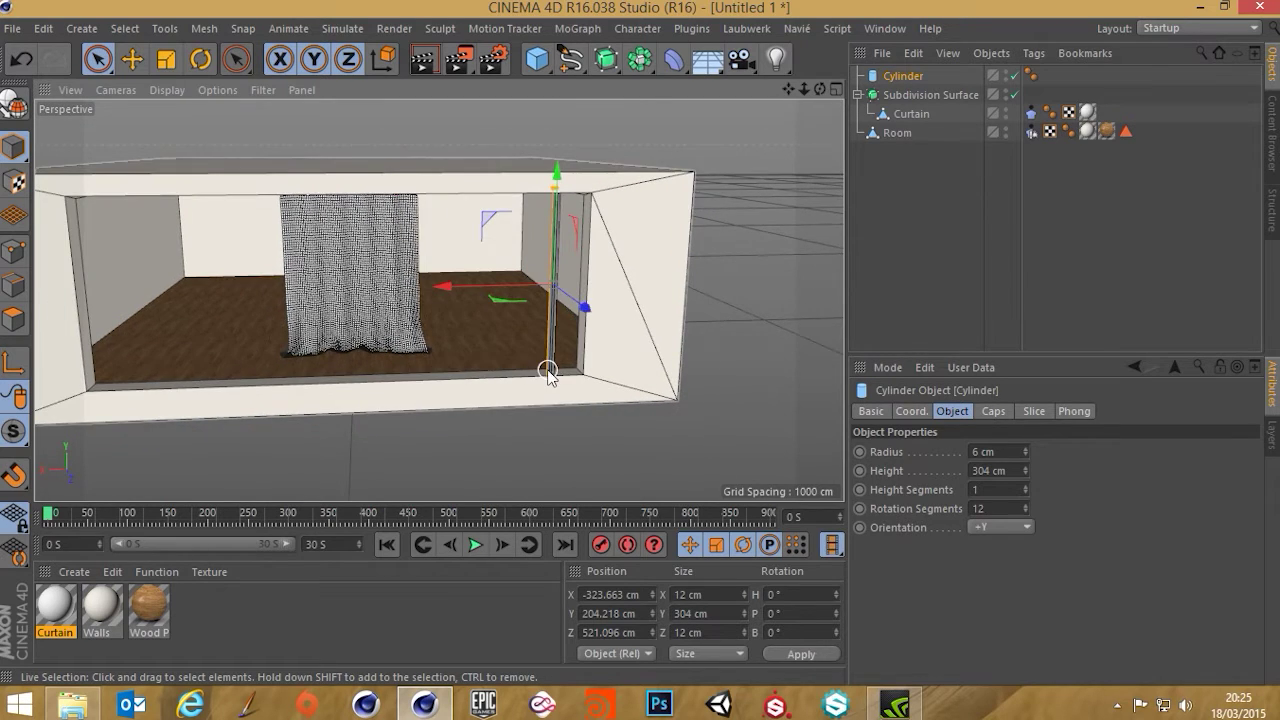
mouse_move(548, 371)
alt+mouse_down()
mouse_move(540, 381)
mouse_move(545, 371)
alt+mouse_up()
scroll(546, 376, up, 8)
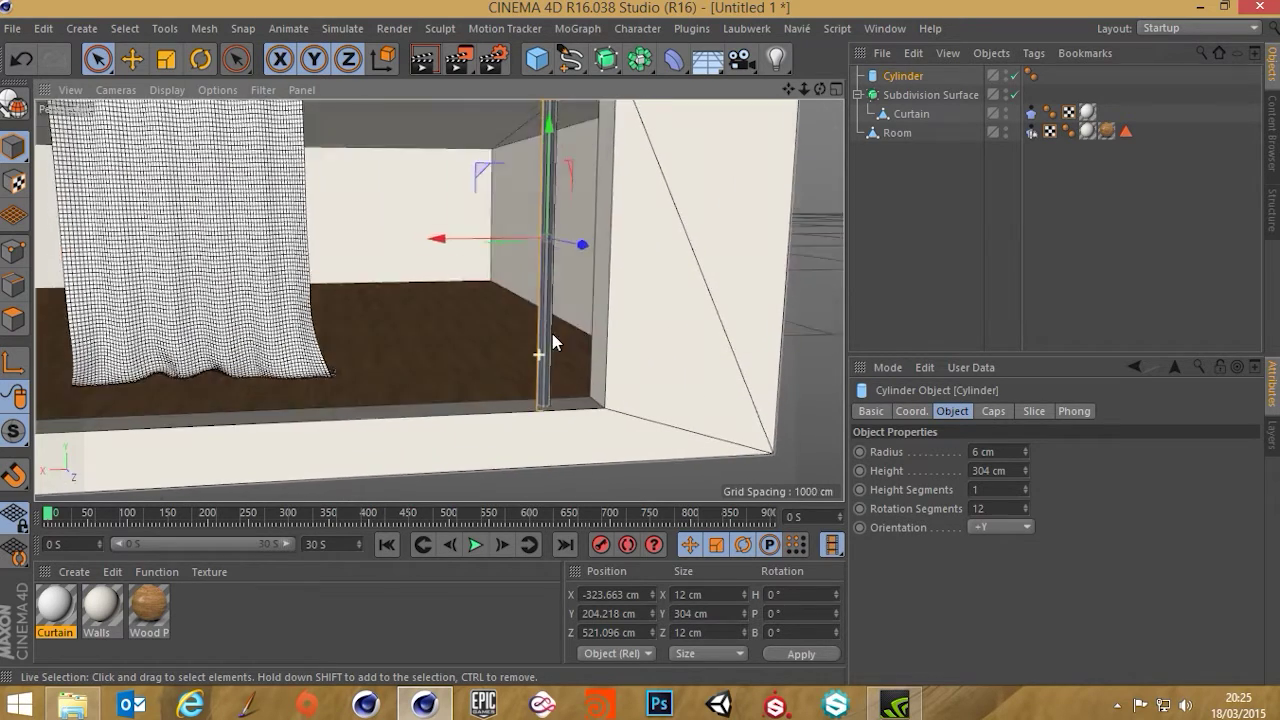
scroll(541, 296, down, 7)
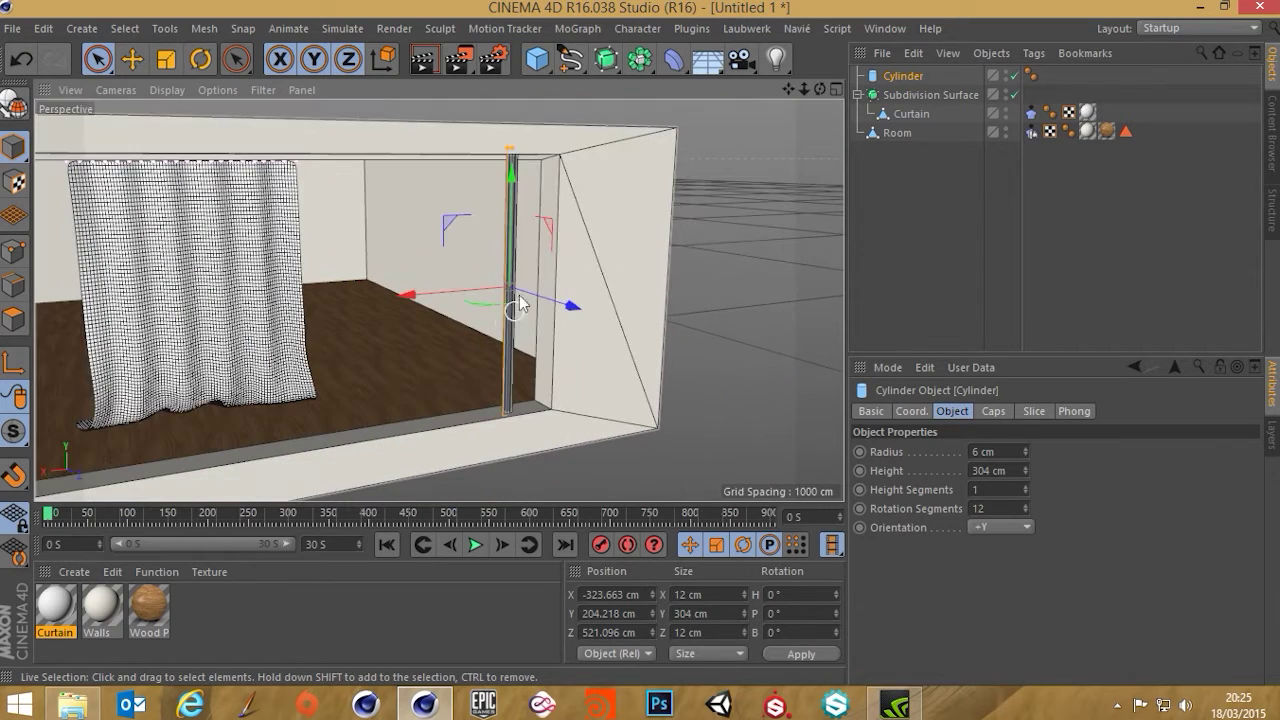
click(578, 29)
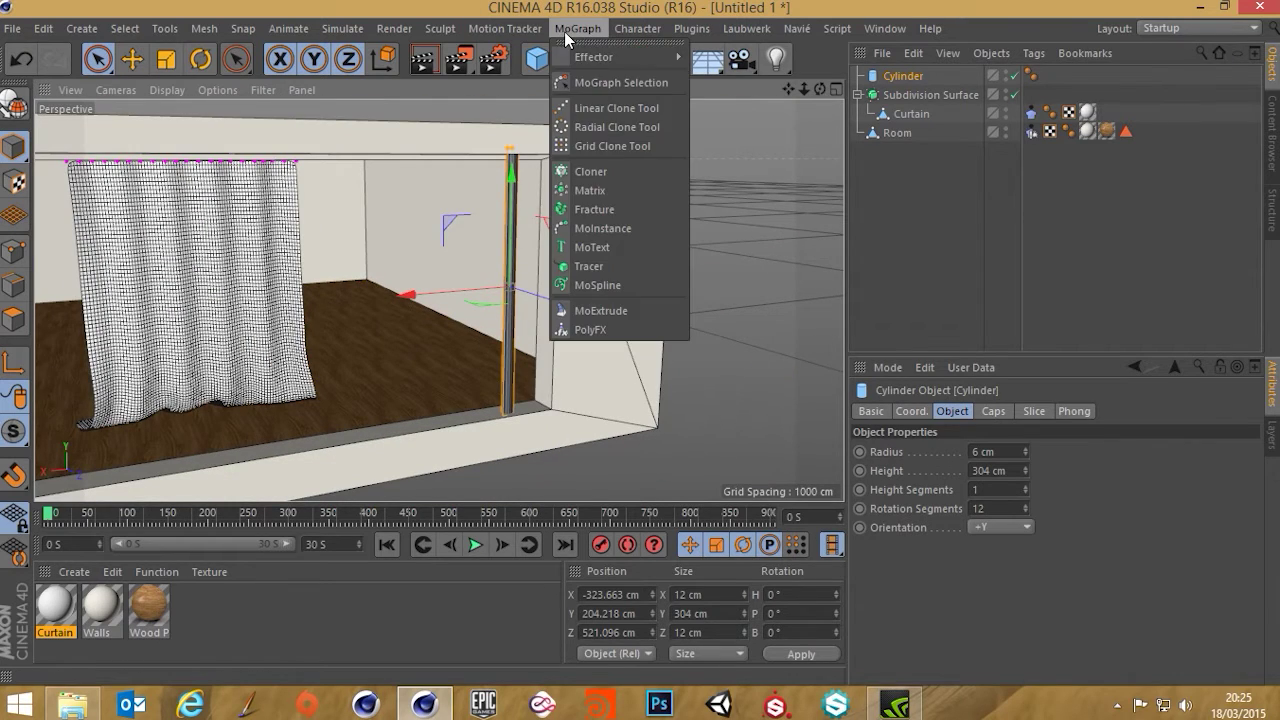
click(594, 169)
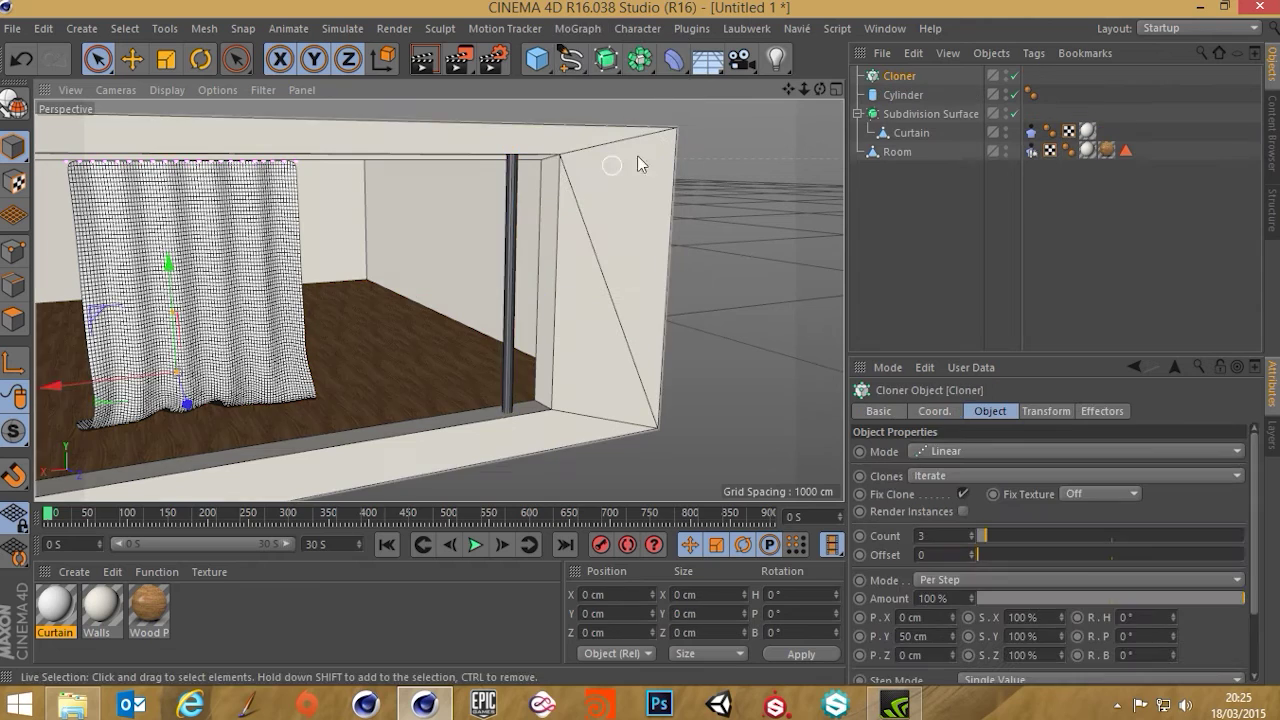
Step: Make the cloner a child of the cylinder and reset its X, Y and Z position to 0 cm
mouse_move(200, 378)
alt+mouse_down()
mouse_move(344, 350)
mouse_move(347, 366)
alt+mouse_up()
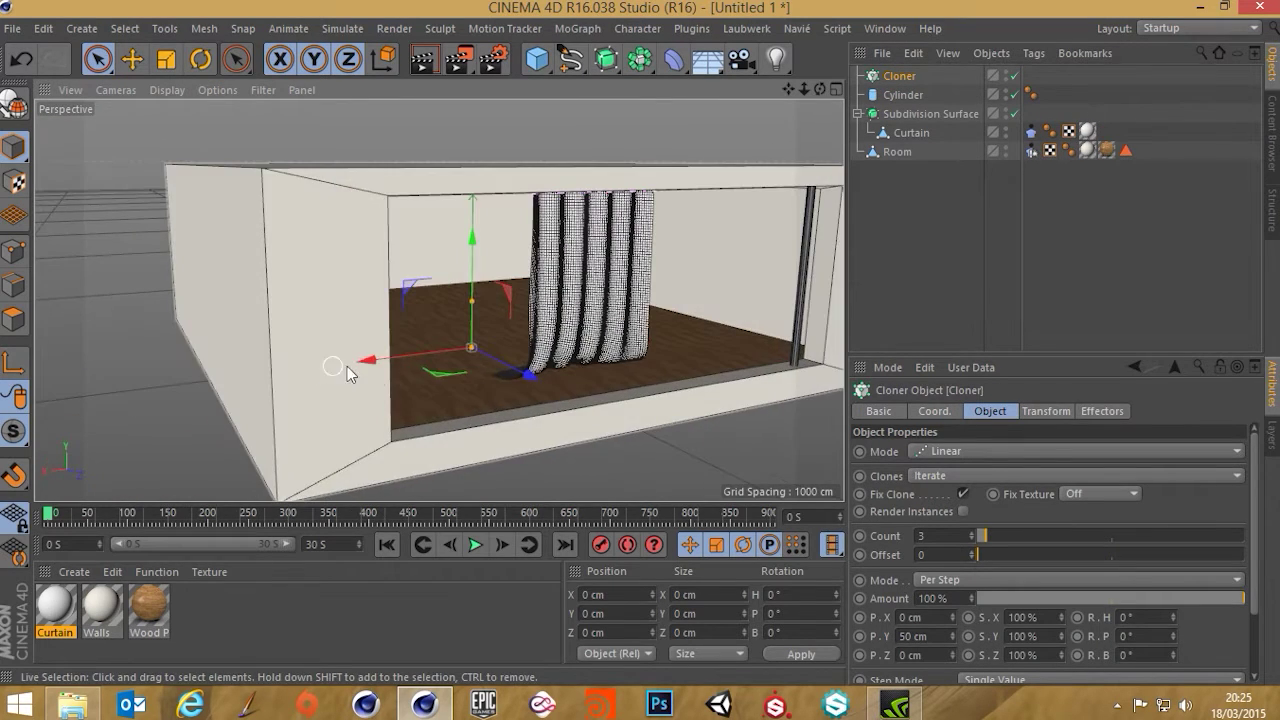
scroll(451, 374, up, 3)
alt+drag(504, 338, 463, 355)
mouse_move(515, 322)
alt+middle_down()
mouse_move(430, 322)
mouse_move(525, 318)
alt+middle_up()
scroll(586, 229, down, 4)
alt+middle_drag(584, 229, 506, 268)
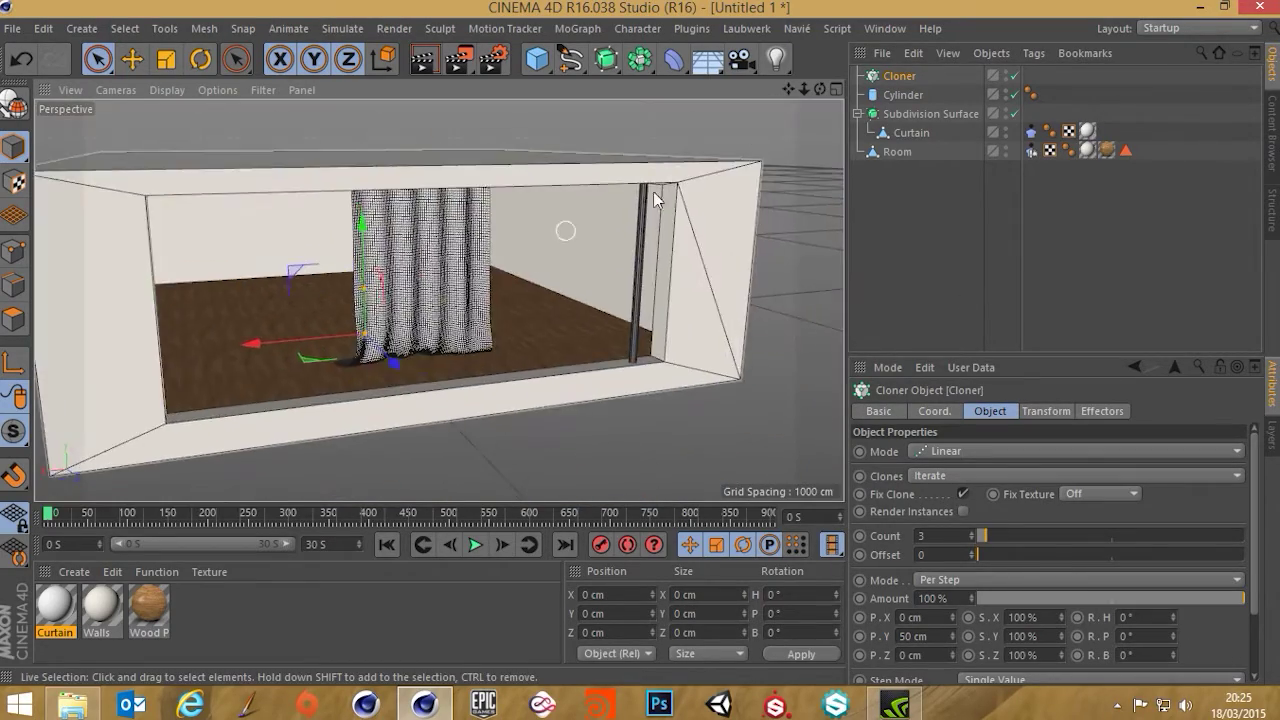
click(898, 77)
drag(905, 91, 905, 92)
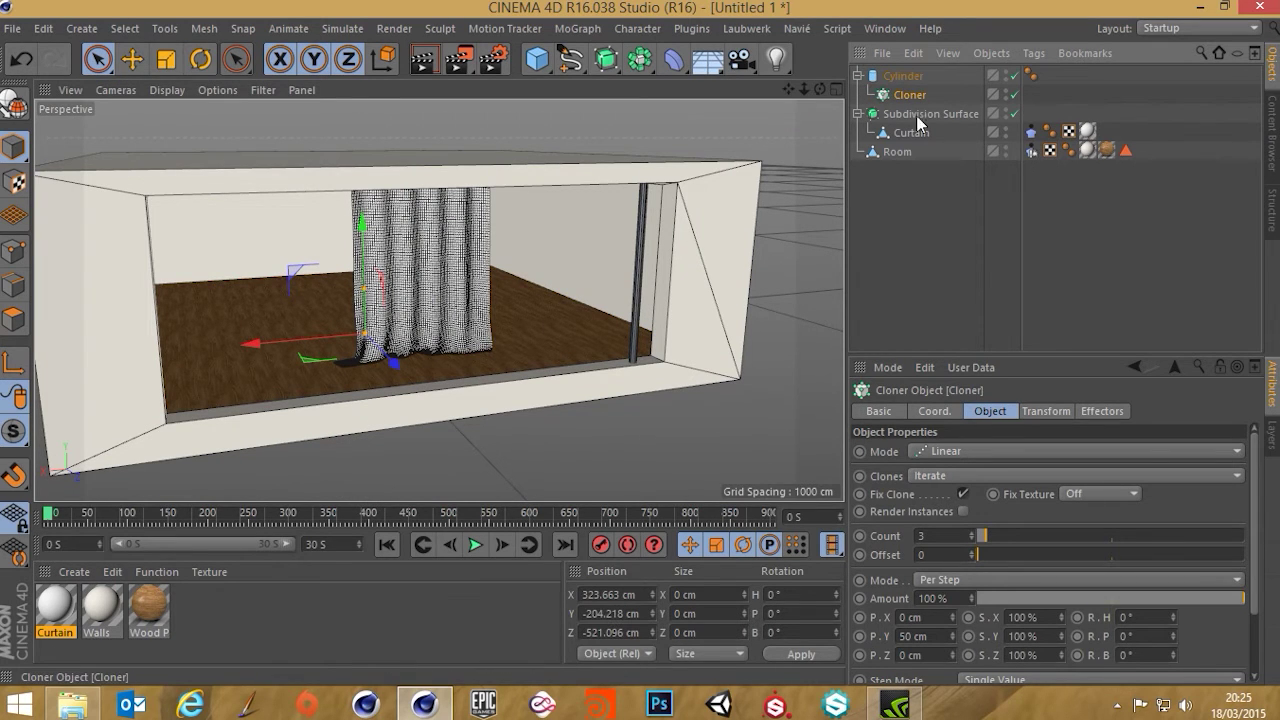
click(936, 411)
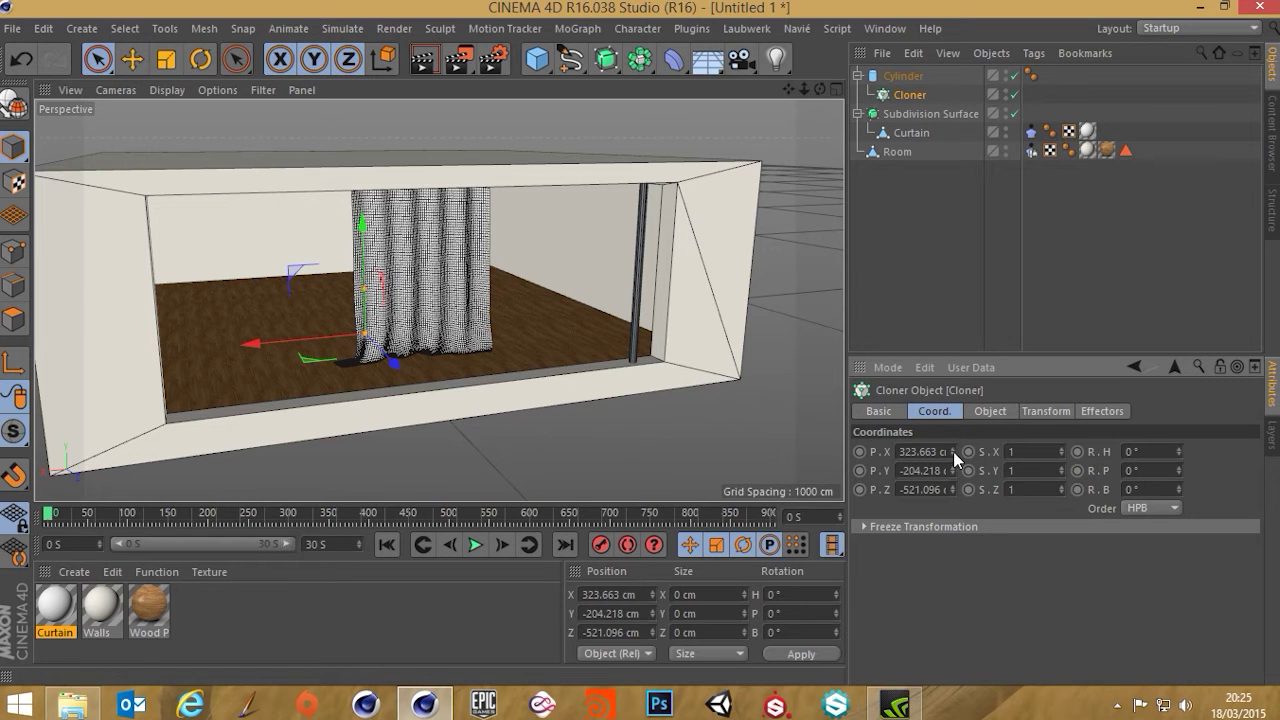
right_click(953, 451)
right_click(954, 470)
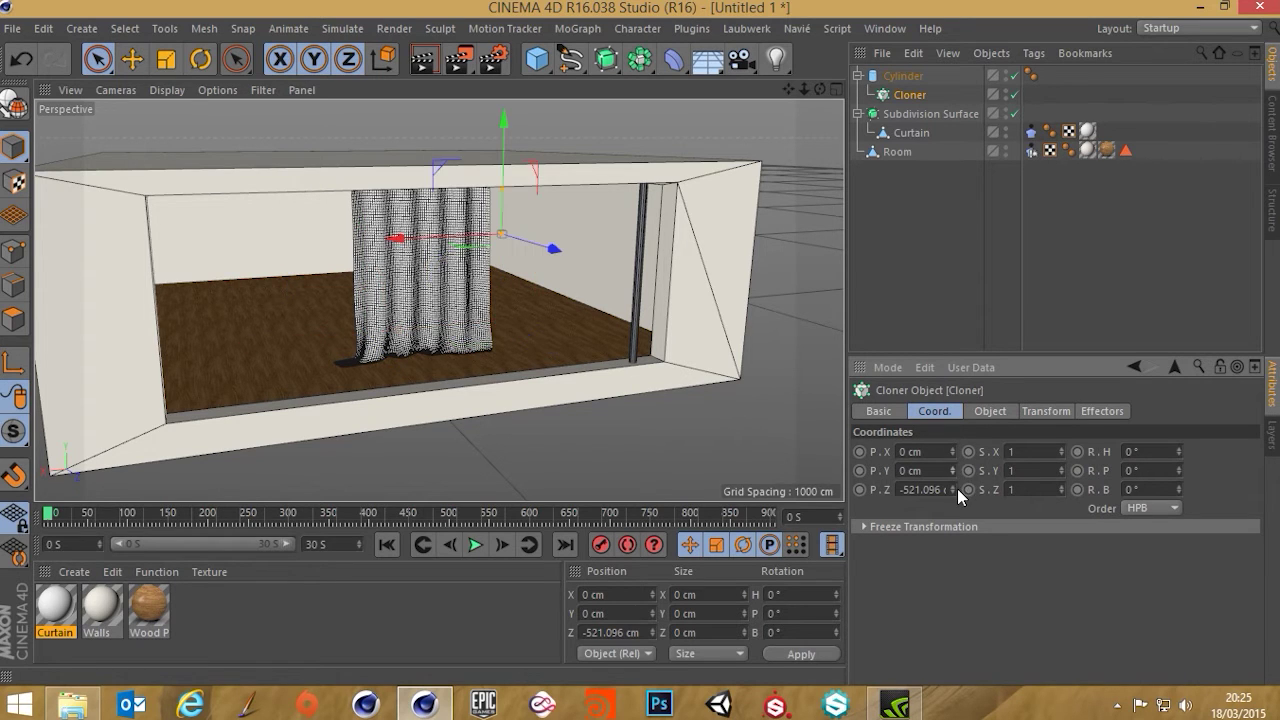
right_click(953, 489)
Step: Take the cloner out of the cylinder's hierarchy and make the cylinder a child of the cloner
scroll(636, 272, up, 5)
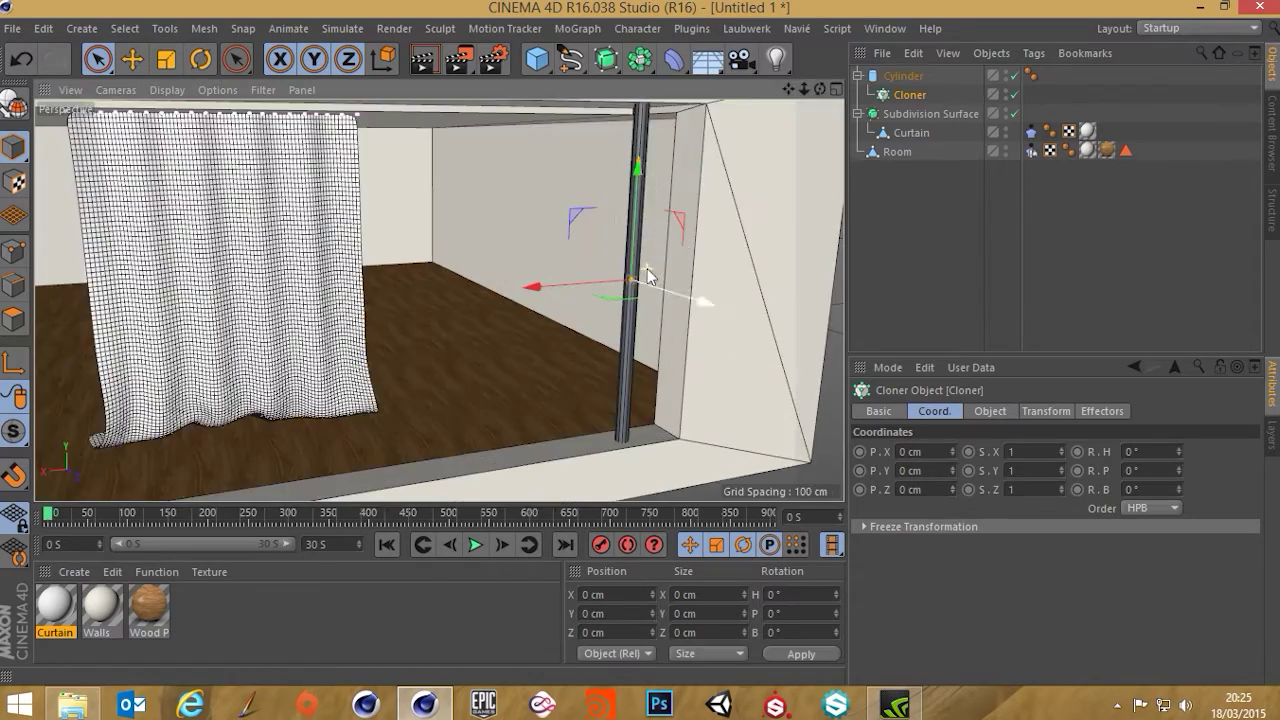
mouse_move(610, 298)
alt+mouse_down()
mouse_move(617, 309)
mouse_move(600, 296)
alt+mouse_up()
scroll(628, 284, down, 3)
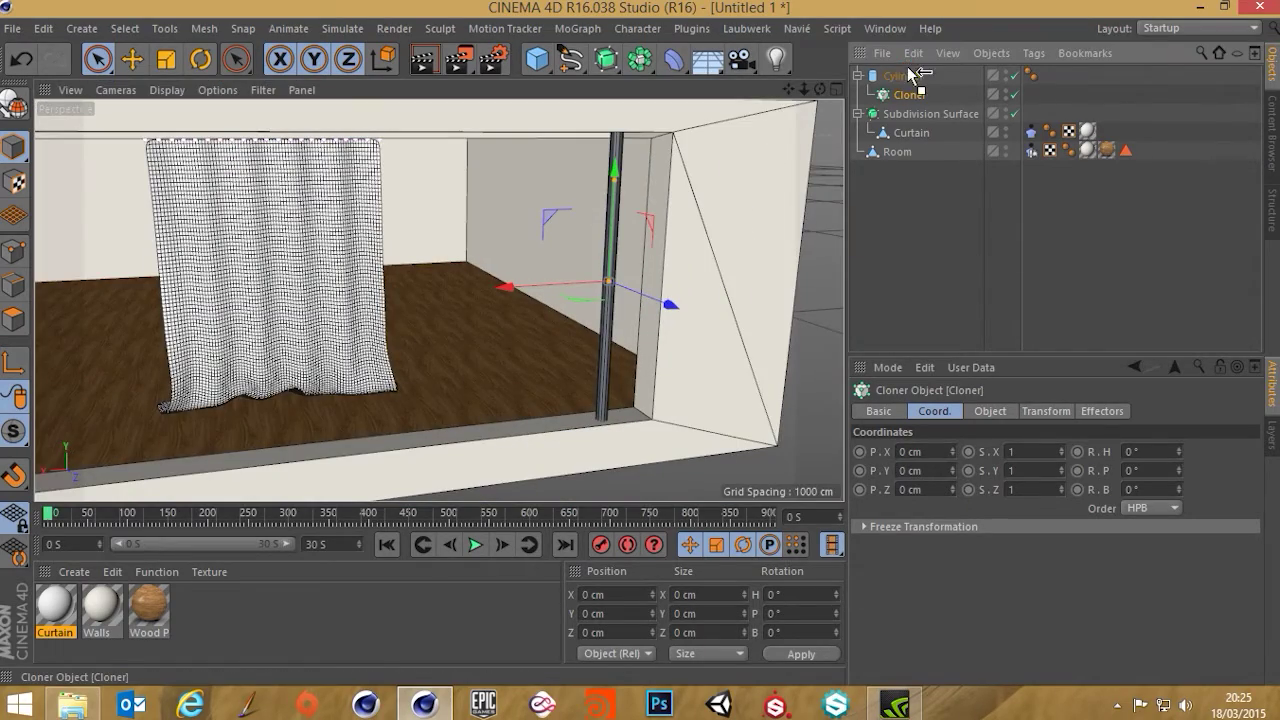
drag(909, 69, 910, 72)
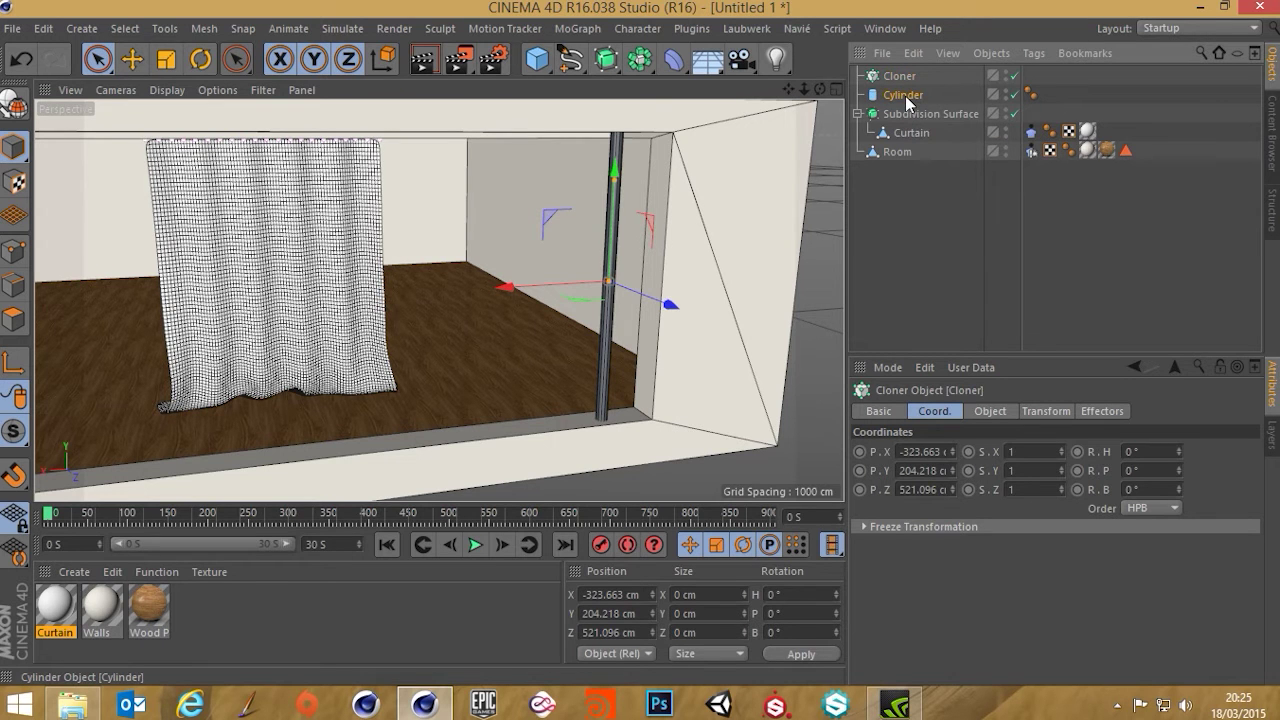
drag(906, 77, 904, 79)
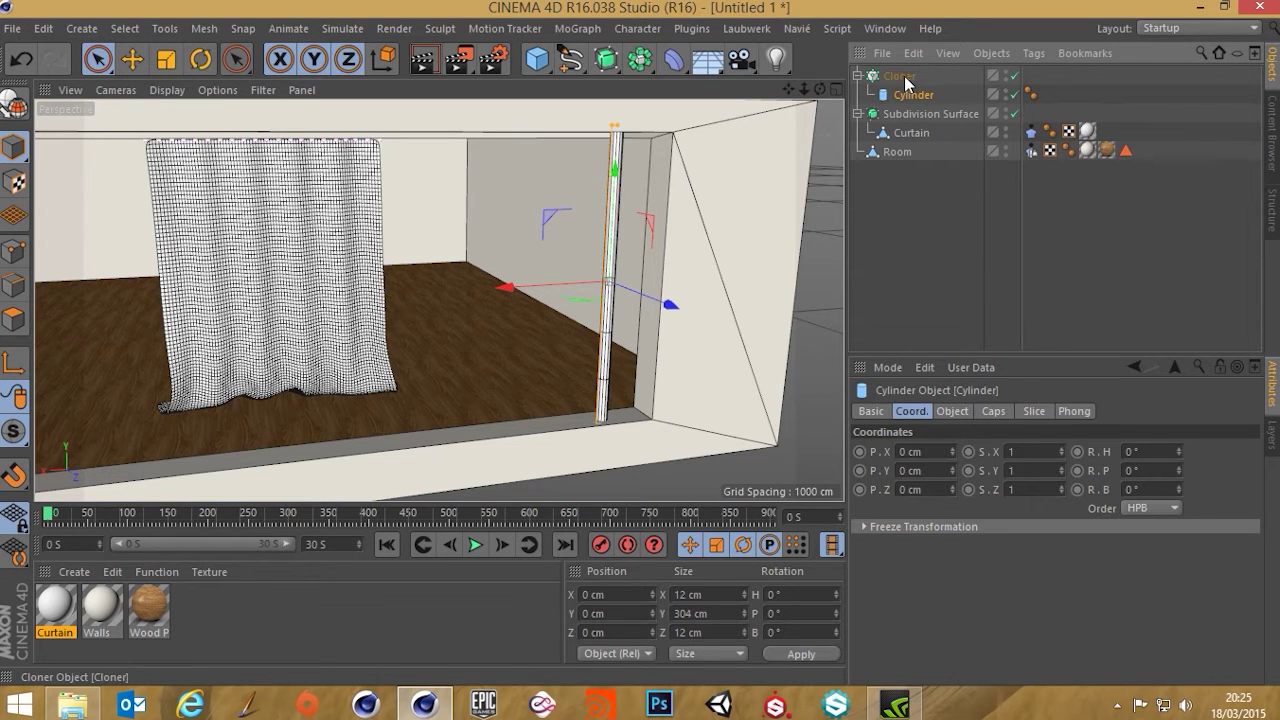
alt+drag(678, 246, 704, 232)
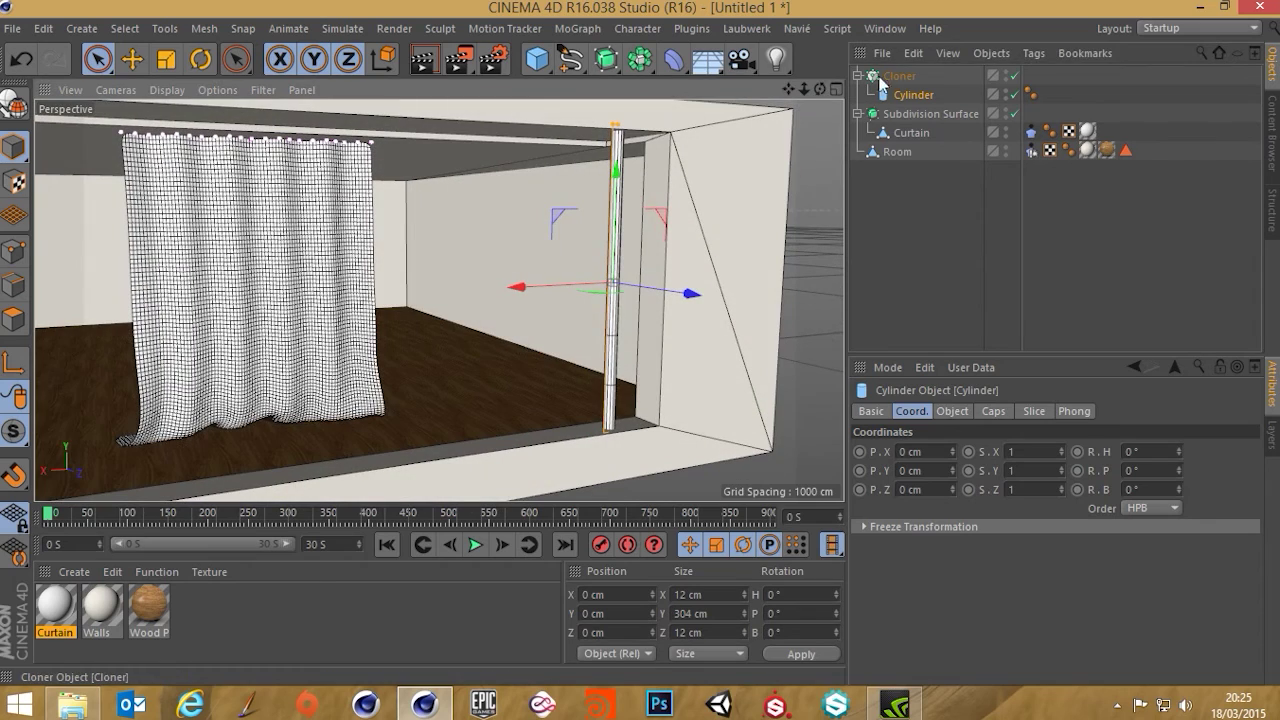
Step: Space the cloner's linear copies farther apart vertically by setting the per-step Y offset to 385 cm
click(902, 80)
click(990, 411)
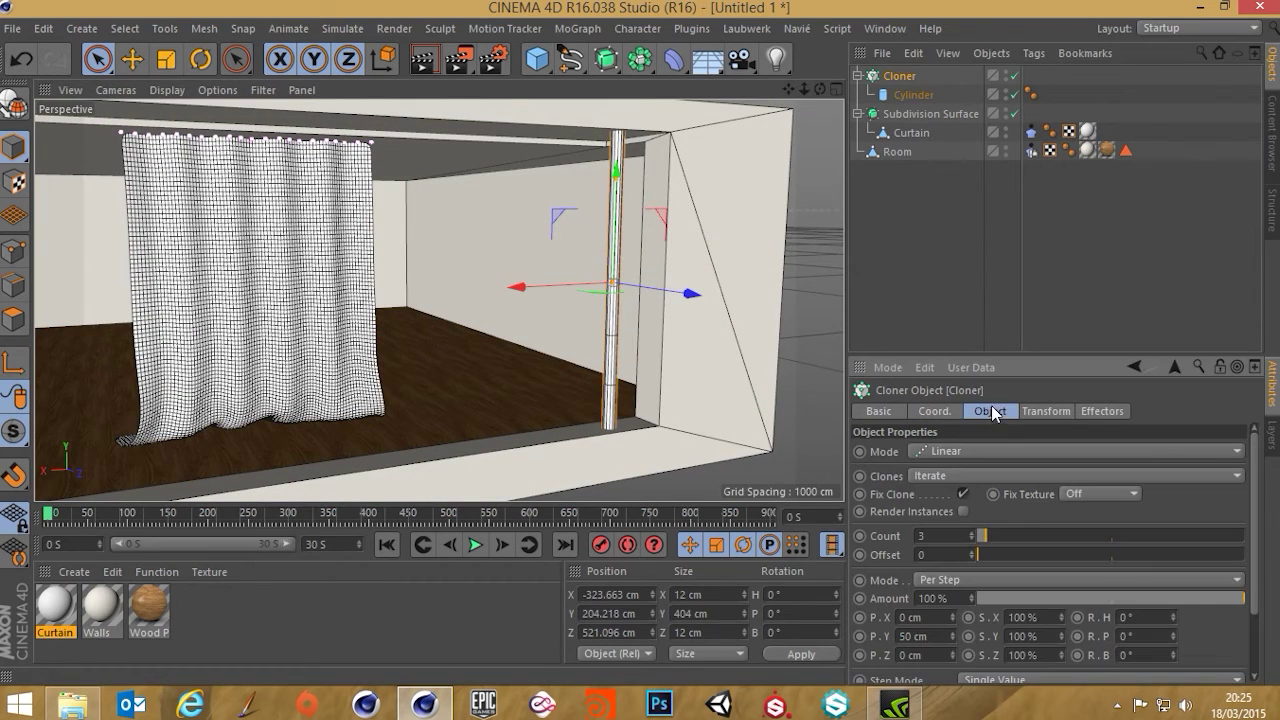
alt+drag(604, 365, 620, 366)
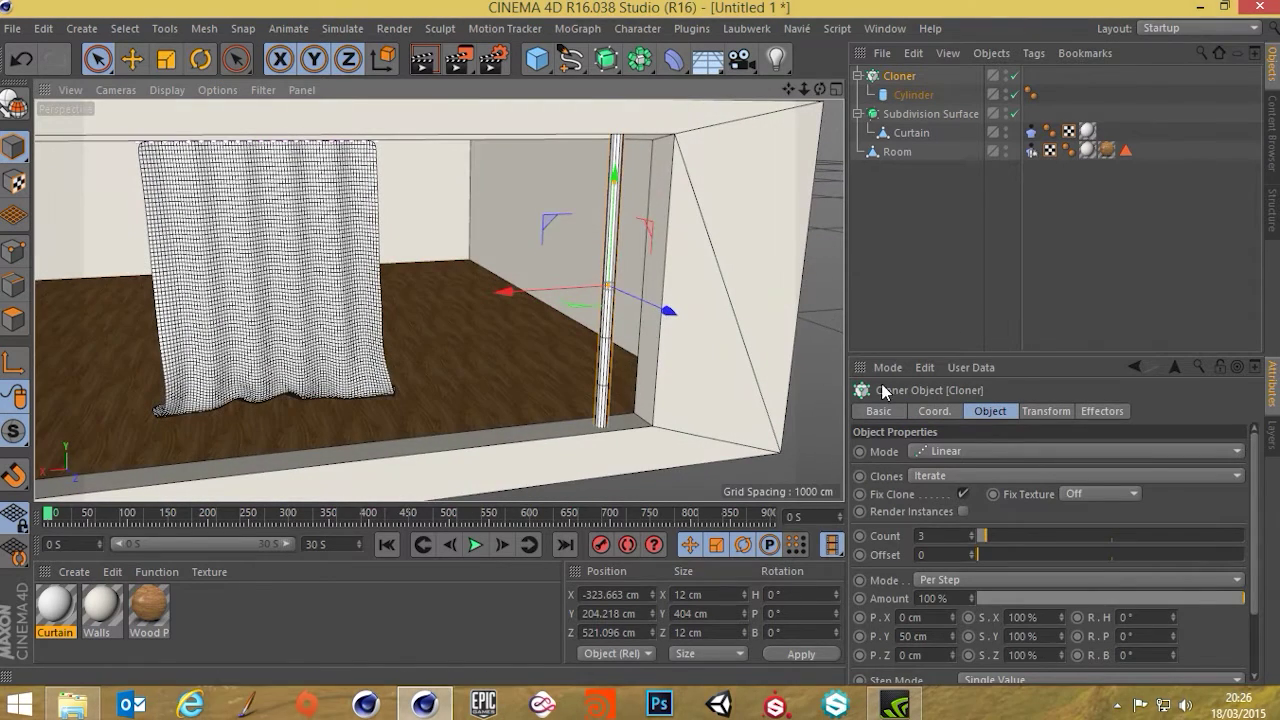
scroll(698, 421, down, 4)
alt+drag(657, 320, 436, 298)
scroll(540, 300, up, 4)
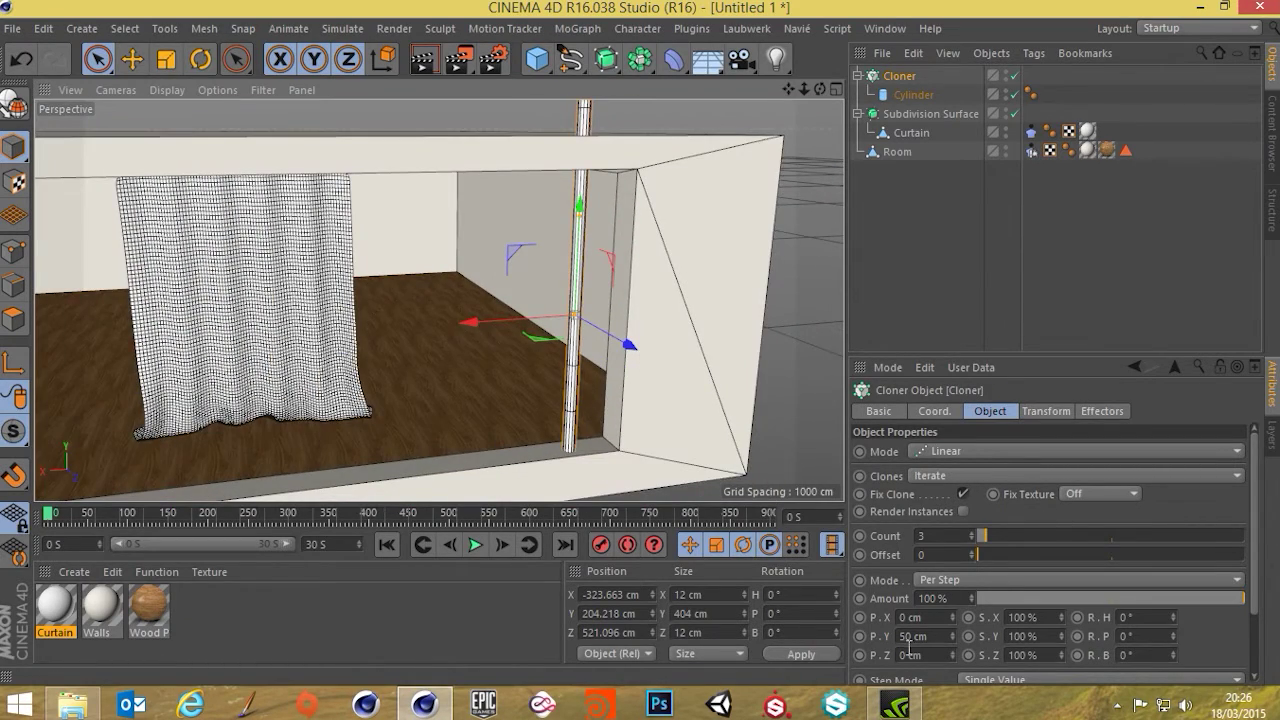
scroll(683, 414, down, 4)
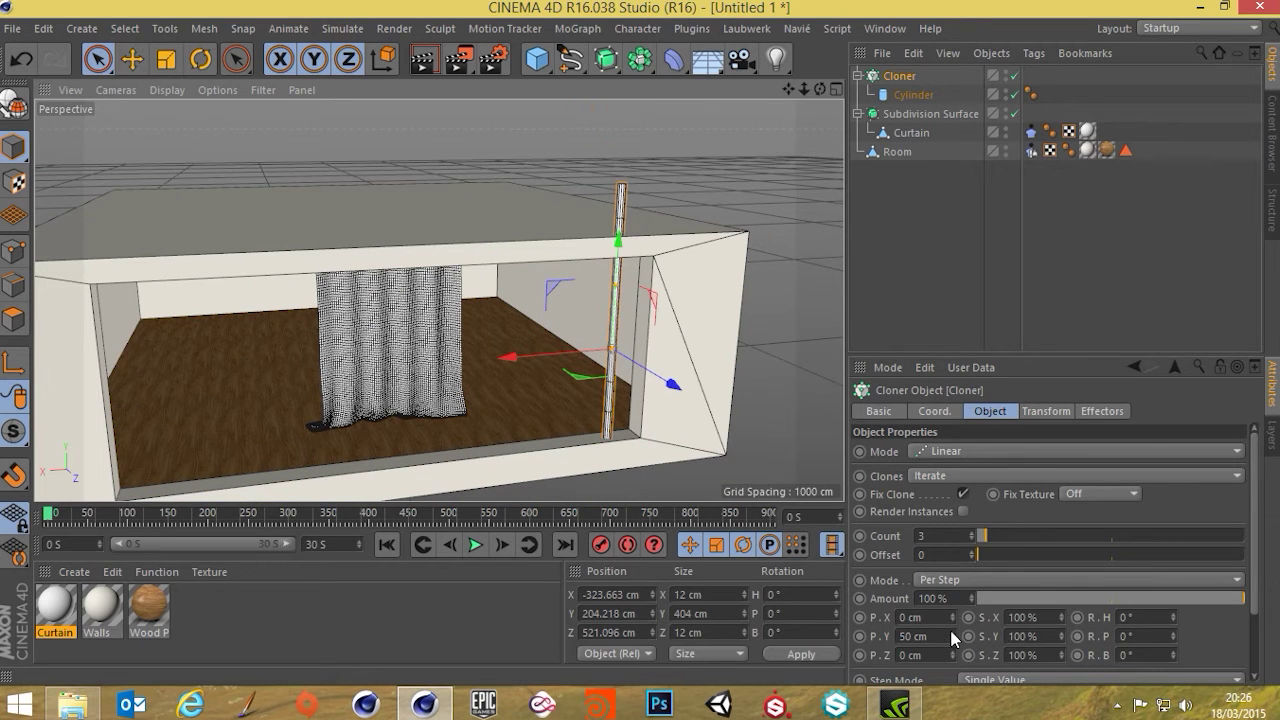
drag(951, 636, 951, 610)
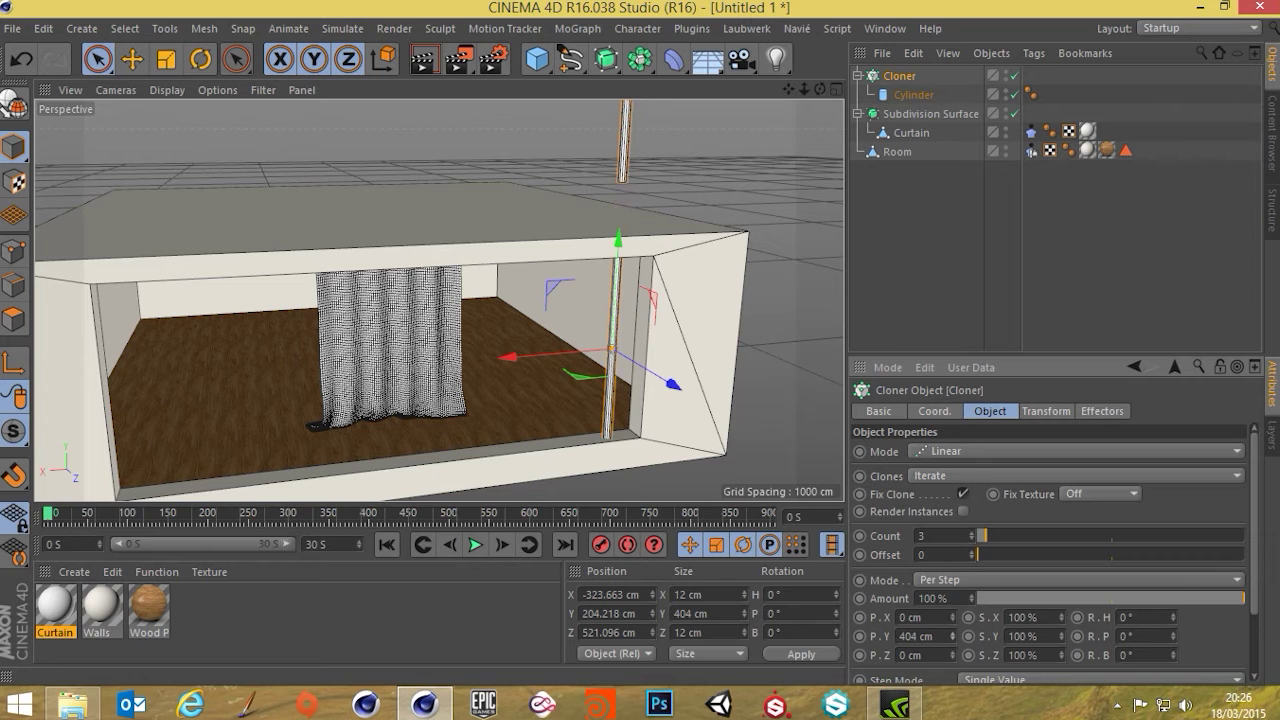
scroll(570, 364, down, 5)
alt+middle_drag(558, 270, 470, 313)
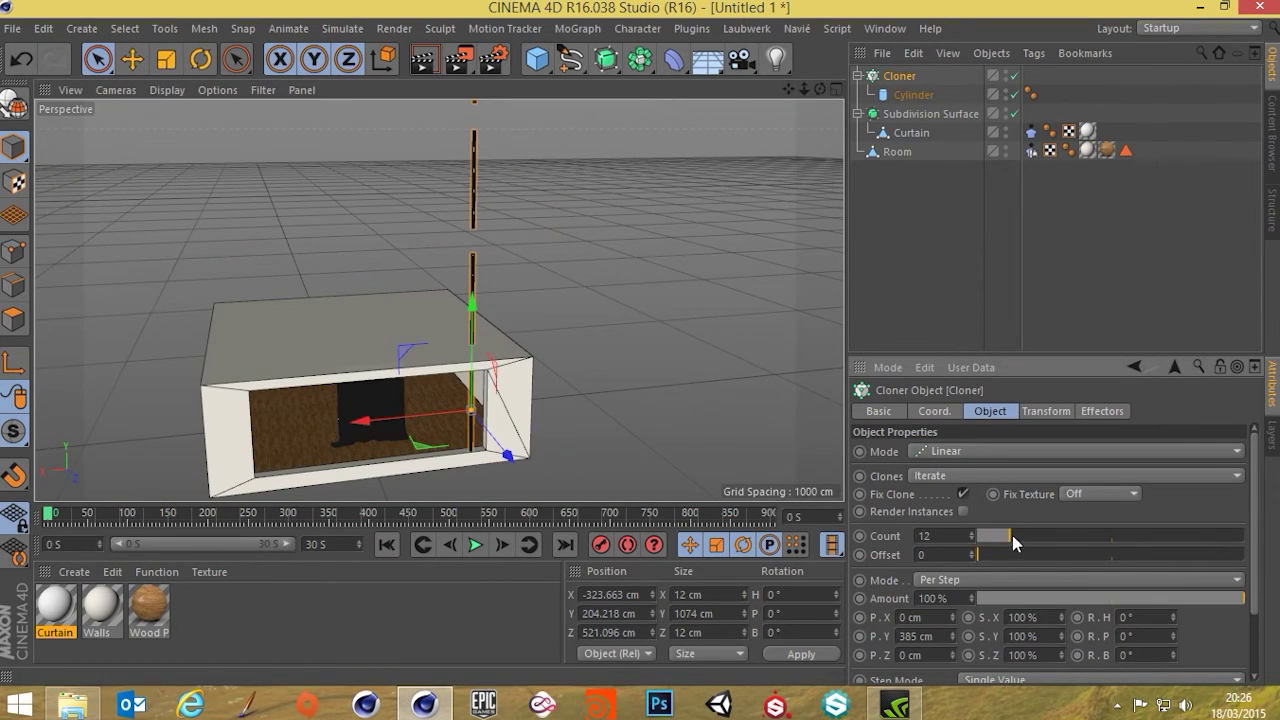
Step: Reduce the cloner to 3 copies and space them sideways with per-step offsets of 77 cm in X and 0 cm in Y
mouse_move(1010, 536)
mouse_down()
mouse_move(975, 548)
mouse_move(986, 546)
mouse_up()
drag(952, 636, 952, 652)
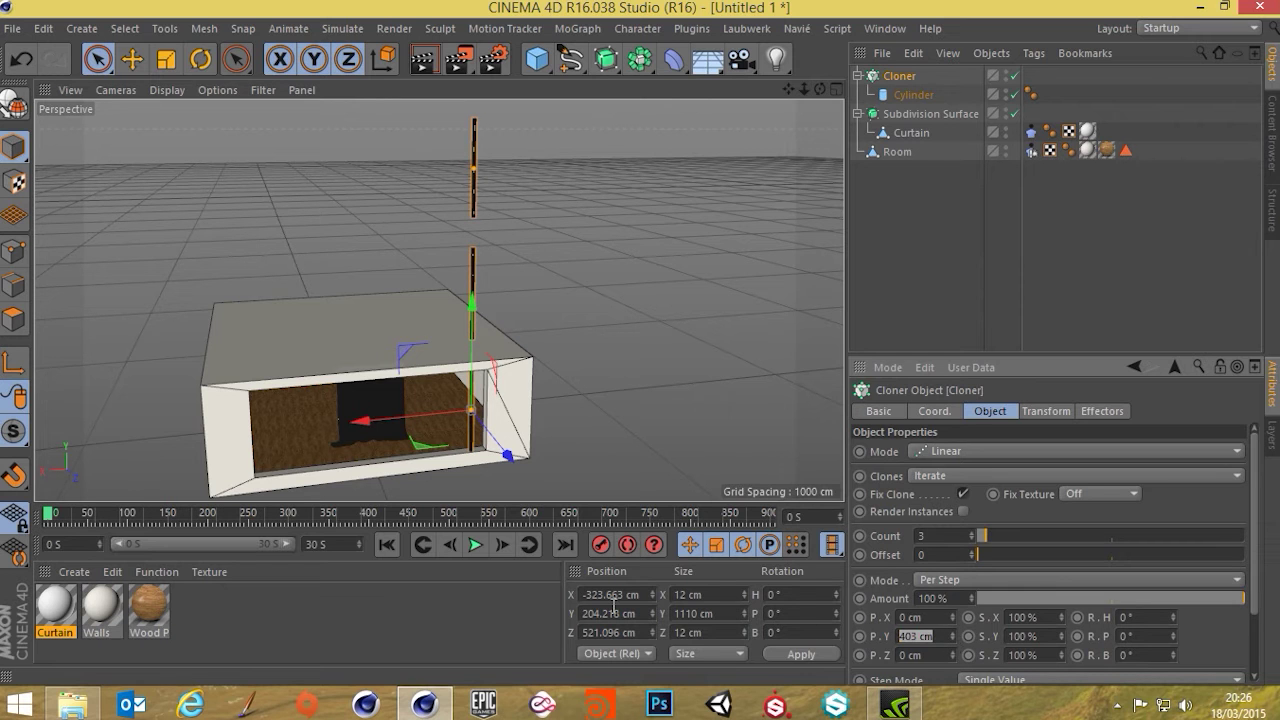
scroll(488, 416, up, 4)
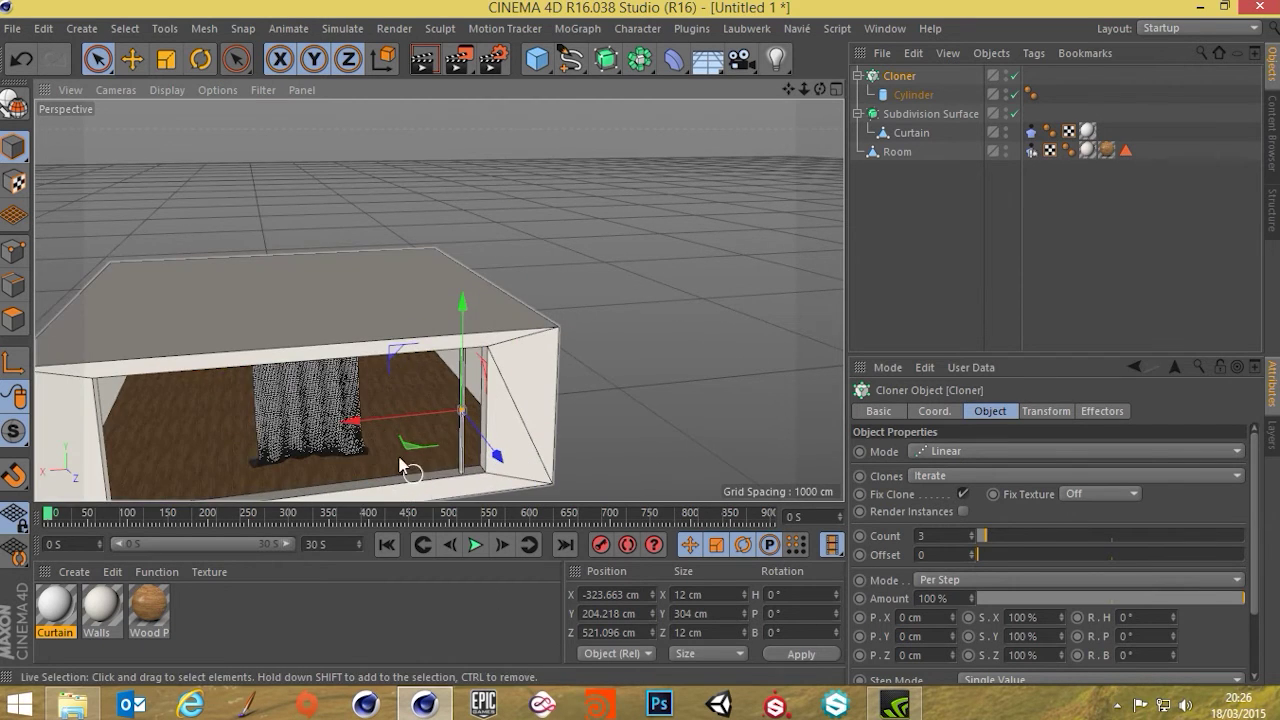
alt+drag(535, 308, 523, 326)
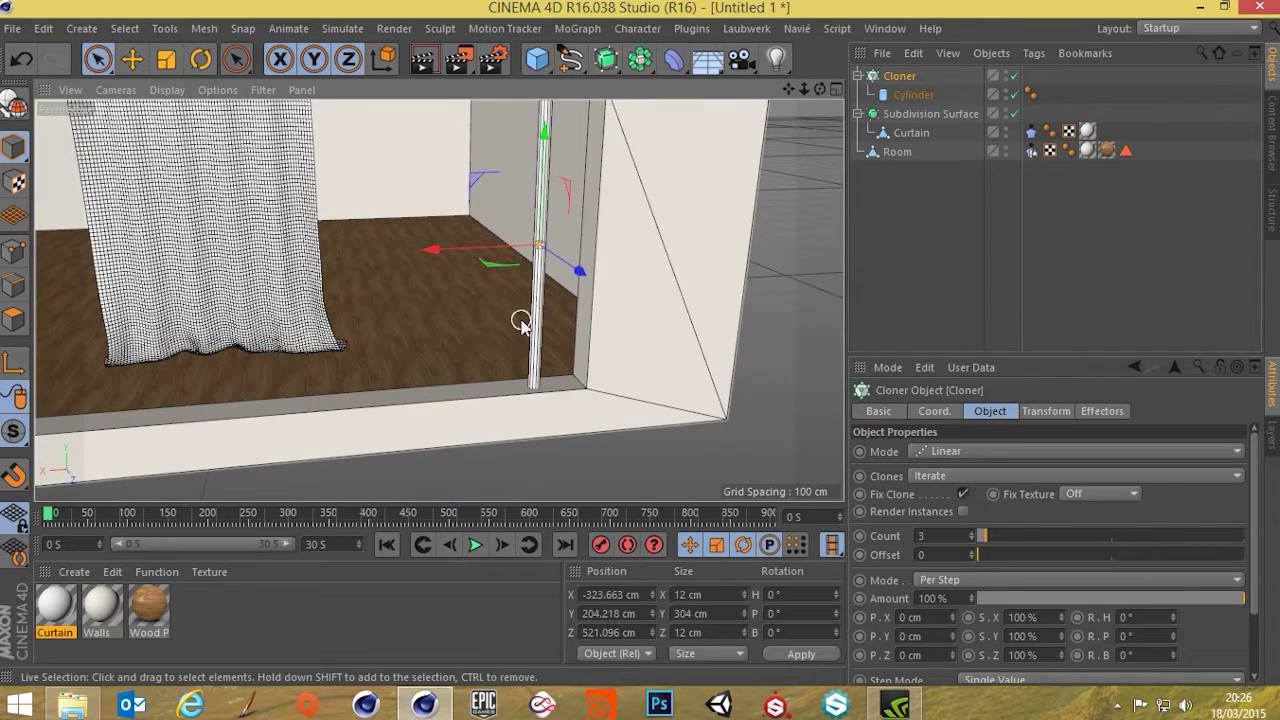
drag(953, 618, 1000, 618)
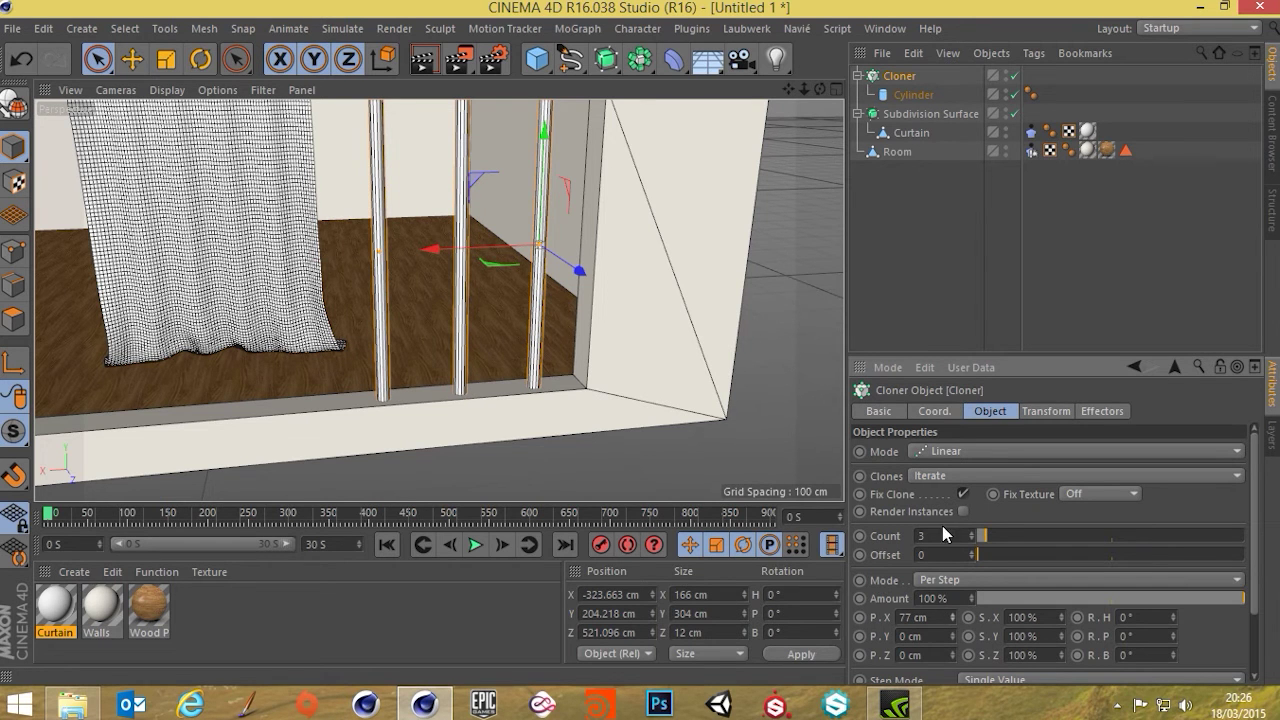
Step: Fill the window opening with poles by setting the cloner's count to 10 and its per-step X offset to 72 cm
scroll(264, 398, down, 3)
alt+middle_drag(286, 384, 520, 368)
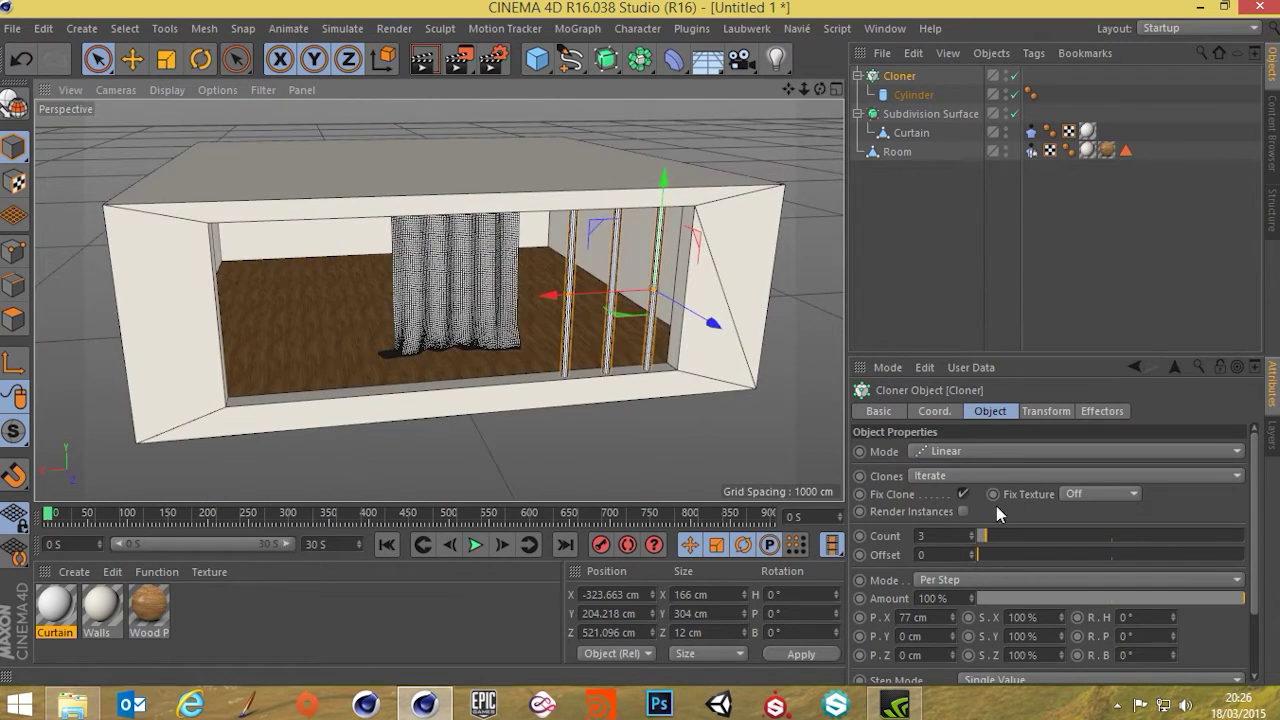
drag(988, 541, 1007, 543)
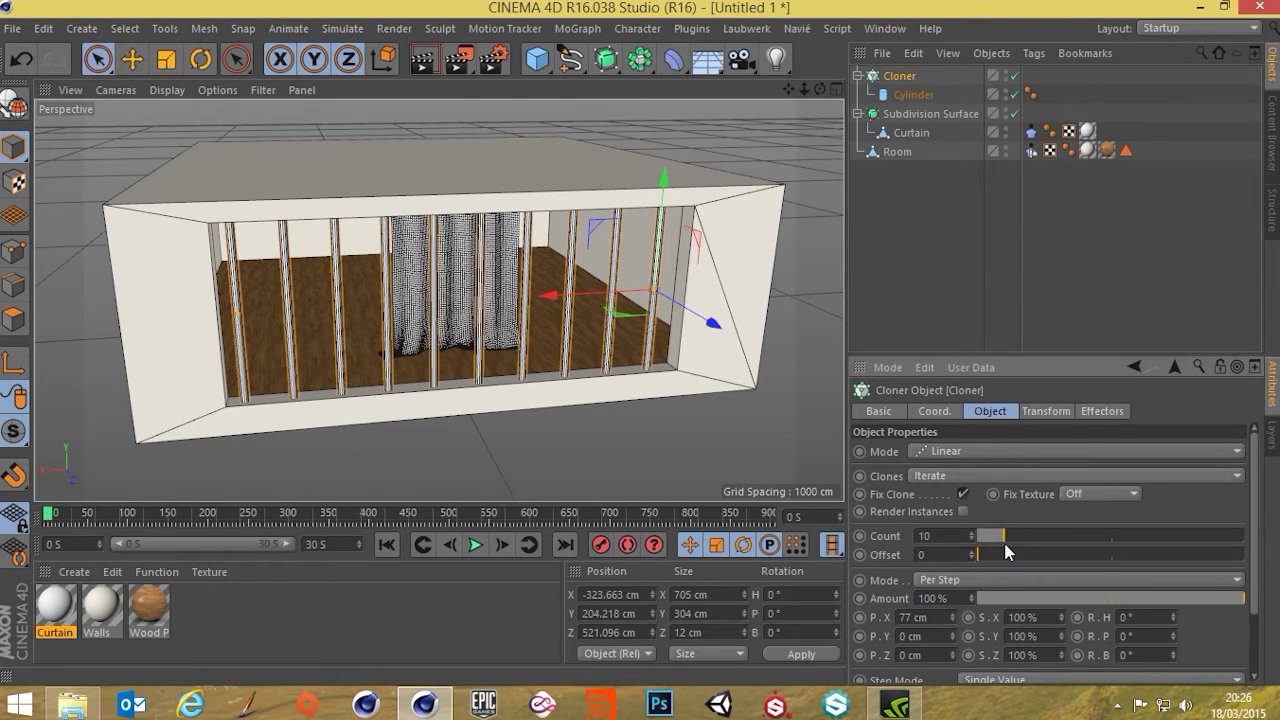
drag(954, 617, 938, 617)
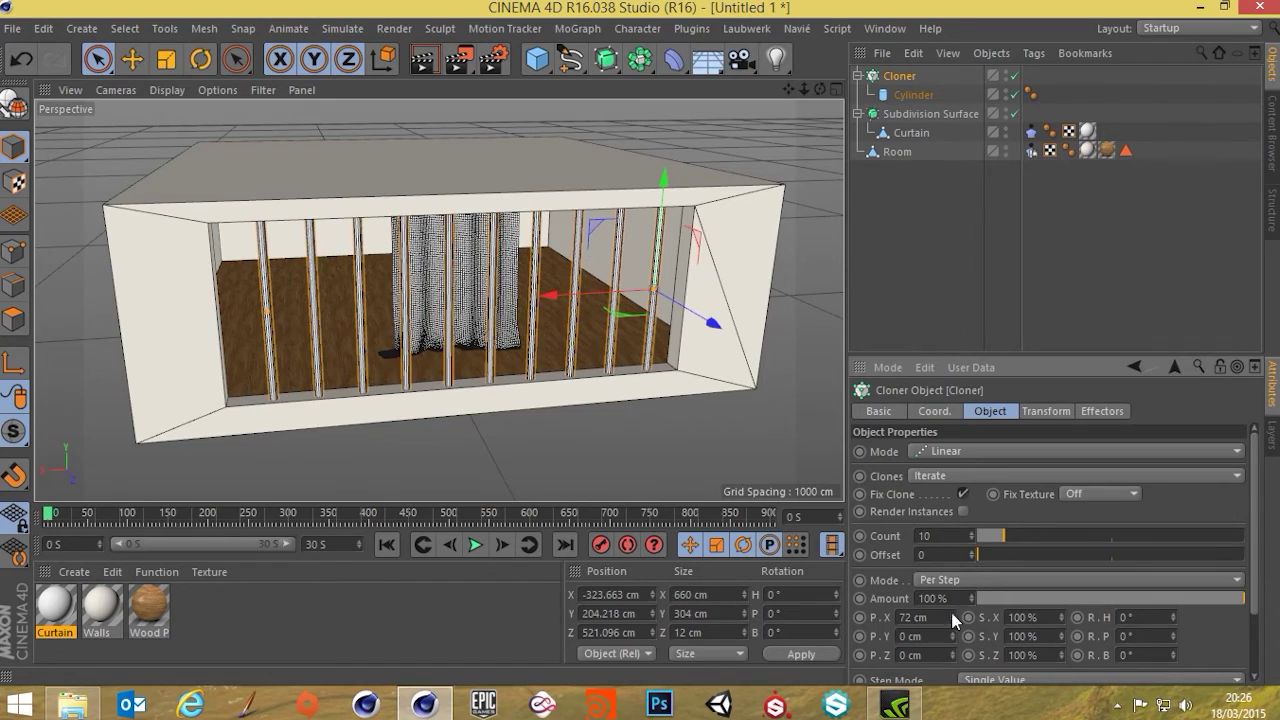
Step: Apply the Walls material to the cloned cylinder
scroll(606, 330, up, 10)
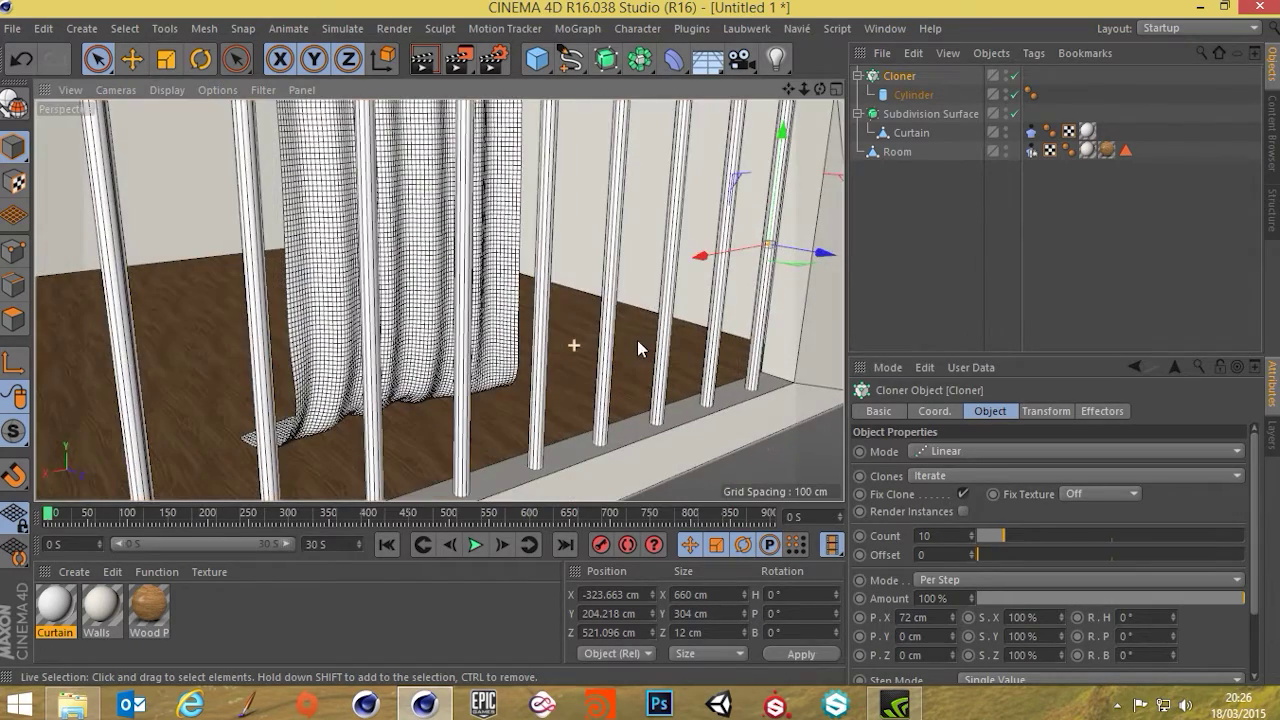
scroll(652, 334, down, 5)
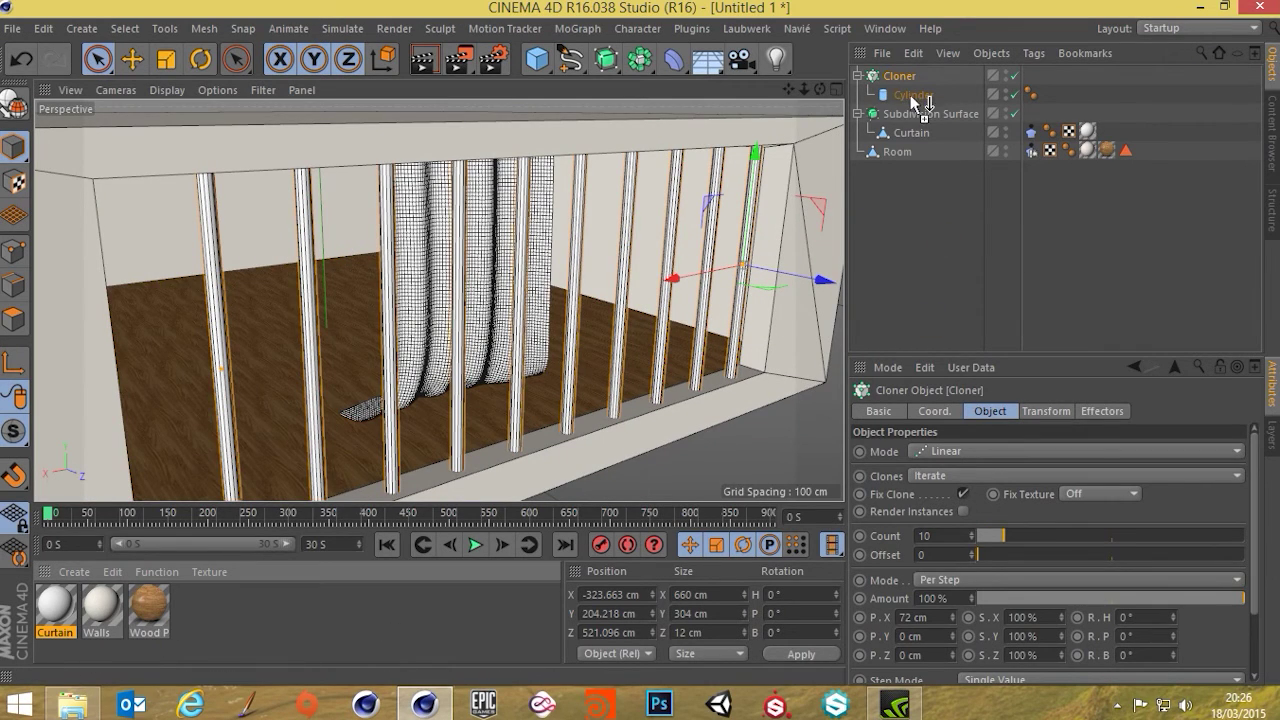
drag(911, 97, 911, 97)
alt+drag(566, 311, 449, 313)
scroll(565, 298, up, 3)
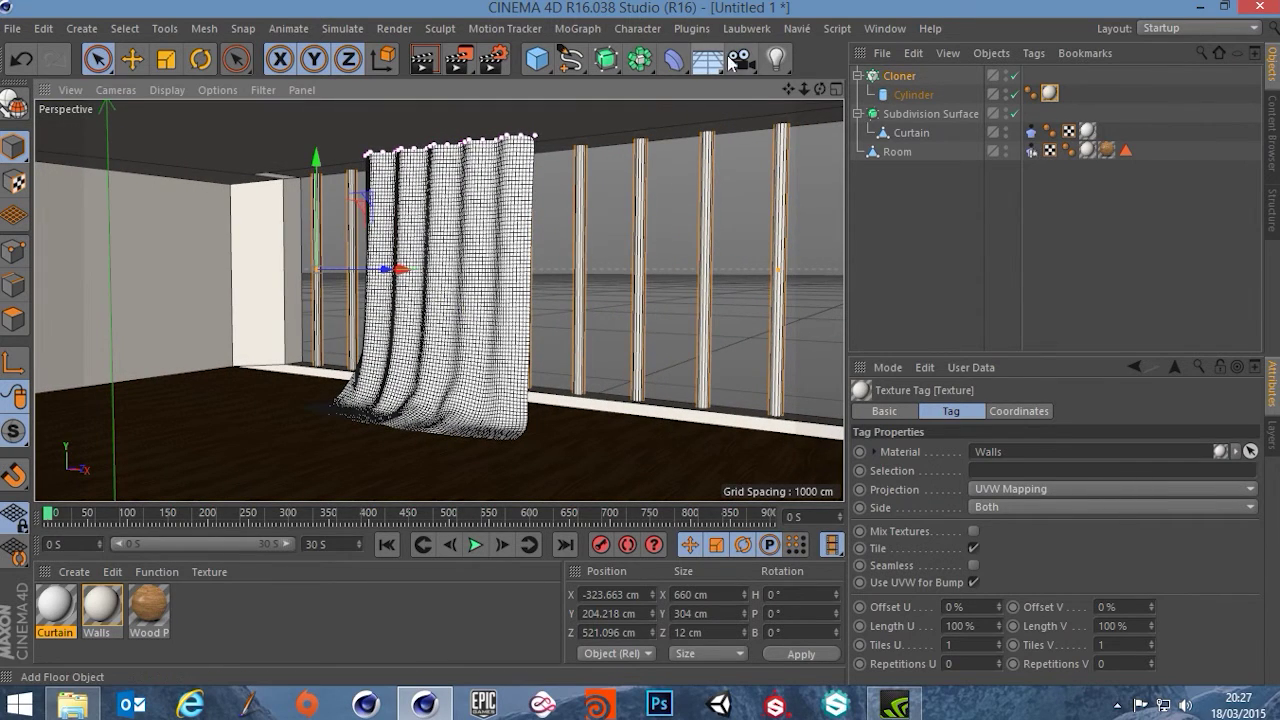
Step: Add a camera at the current interior view and switch between looking through it and the free view
drag(740, 58, 837, 93)
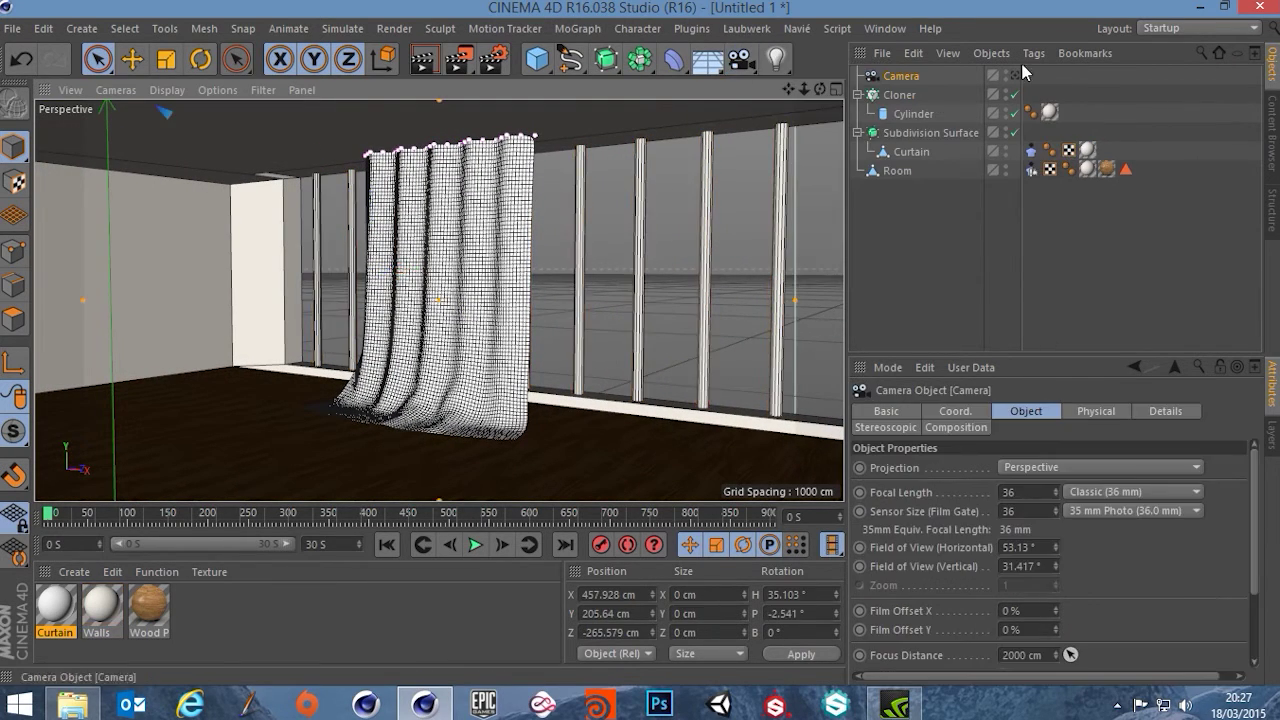
click(1015, 76)
click(1015, 76)
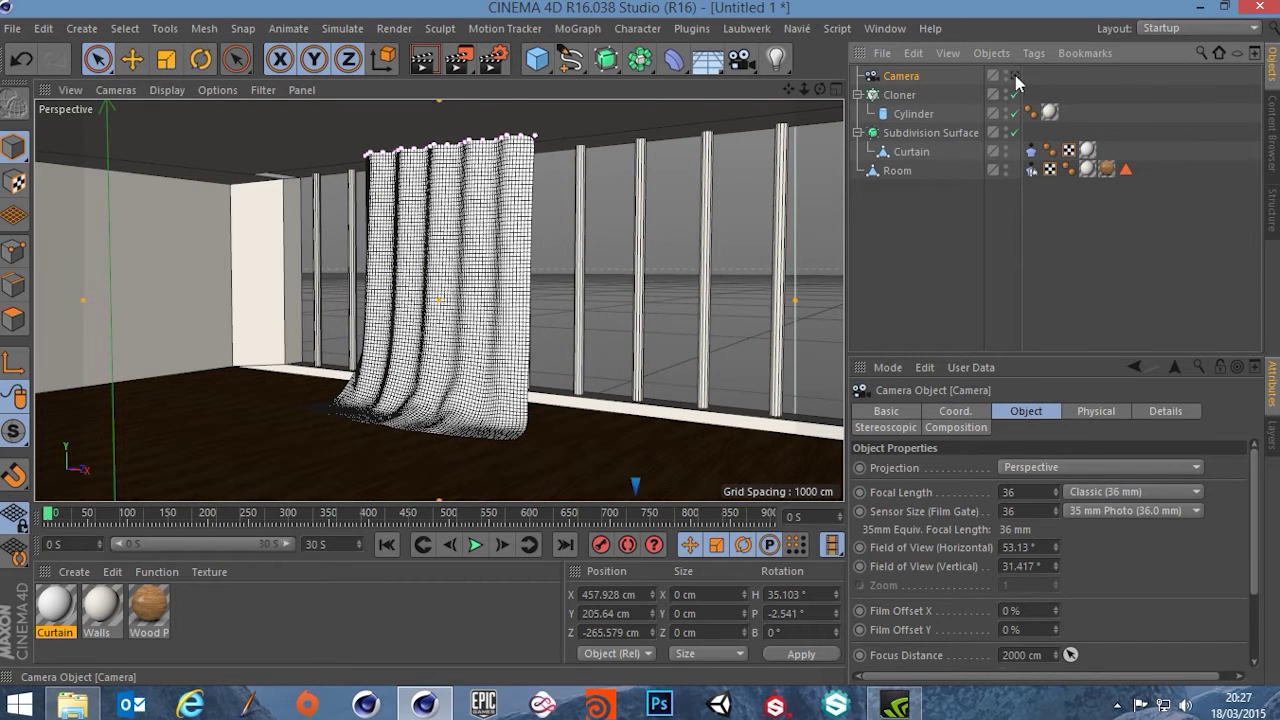
scroll(598, 215, down, 4)
alt+drag(713, 198, 244, 200)
alt+drag(456, 170, 262, 94)
alt+drag(637, 210, 474, 253)
click(1015, 77)
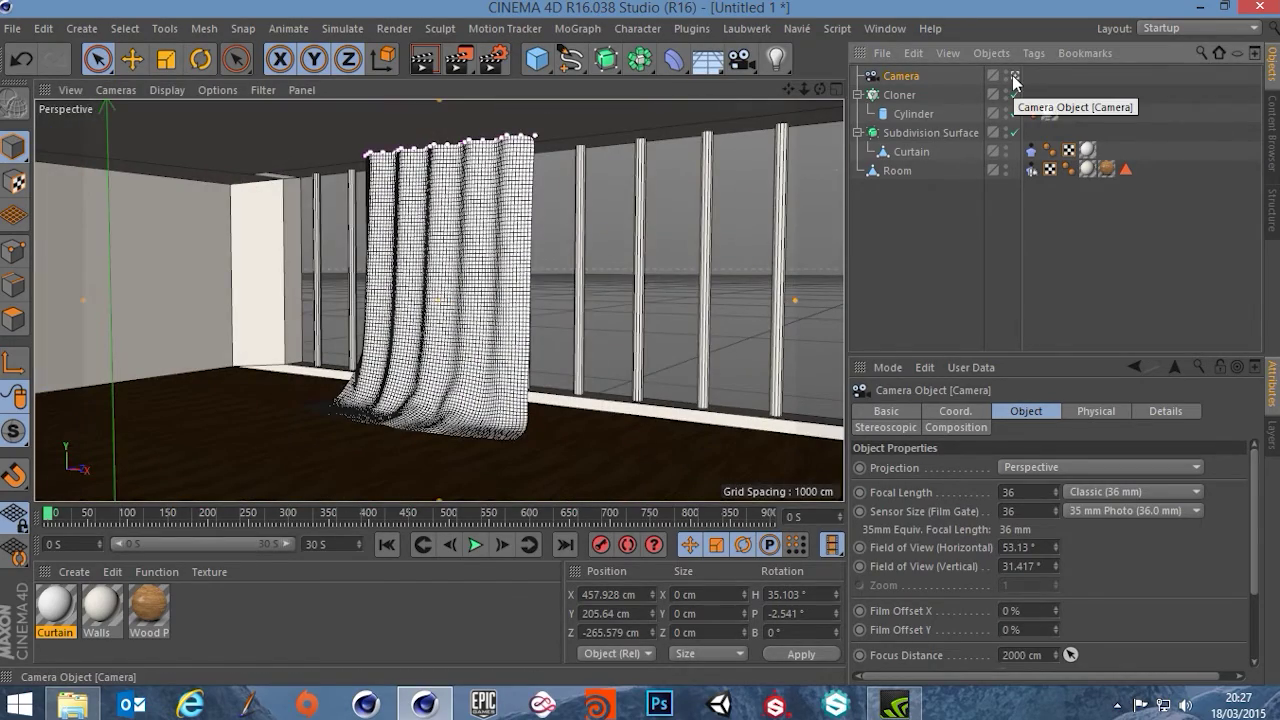
click(1015, 77)
Step: Add a Physical Sky object to the scene
scroll(428, 225, up, 5)
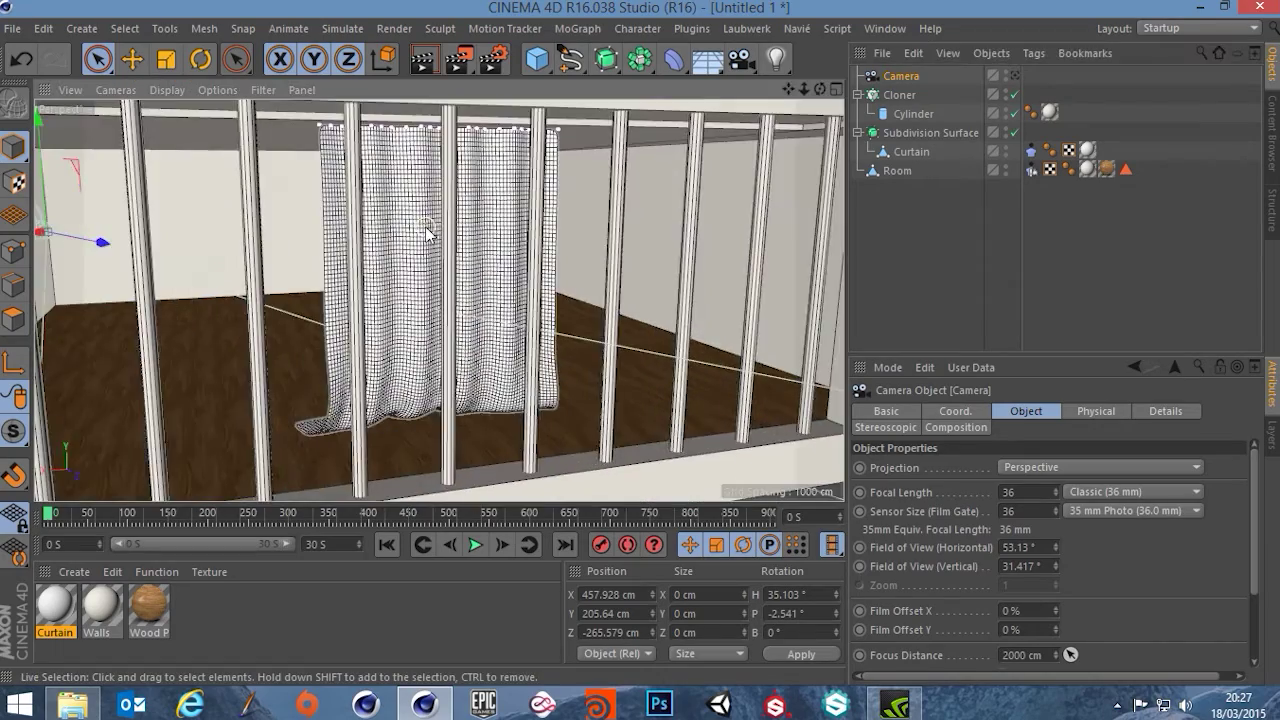
alt+drag(425, 228, 461, 257)
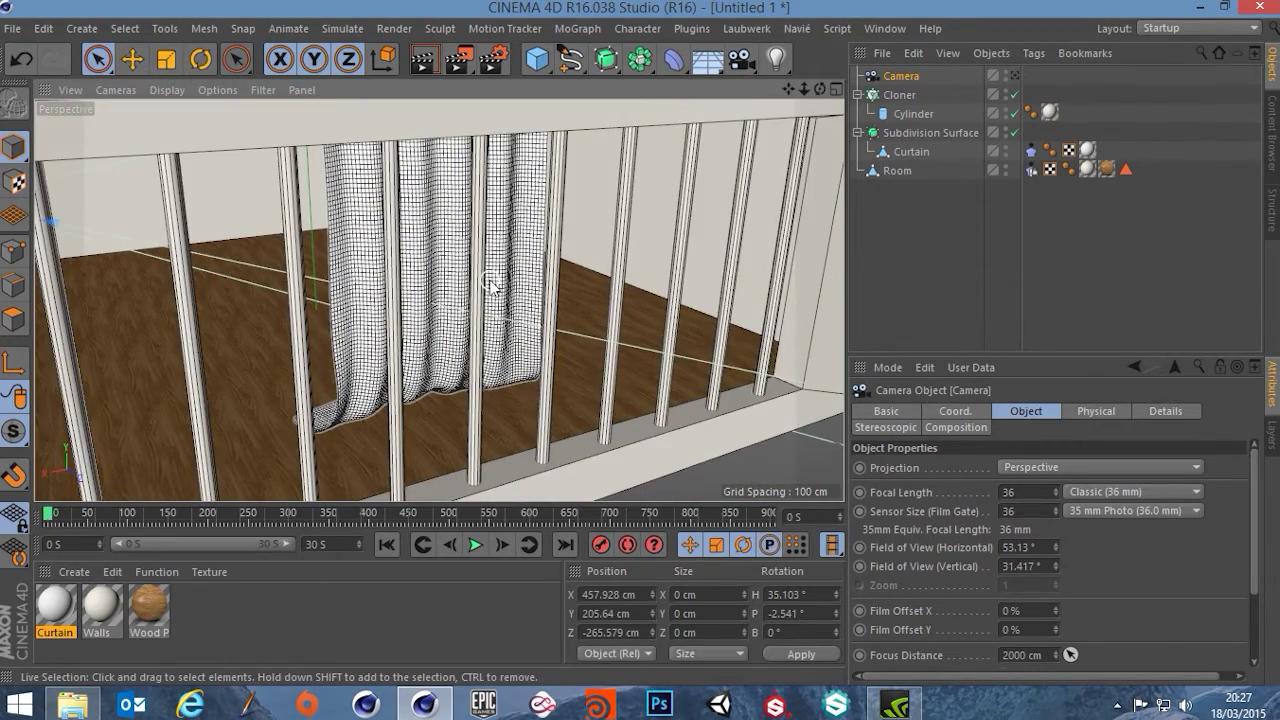
scroll(490, 281, down, 4)
alt+middle_drag(491, 274, 500, 226)
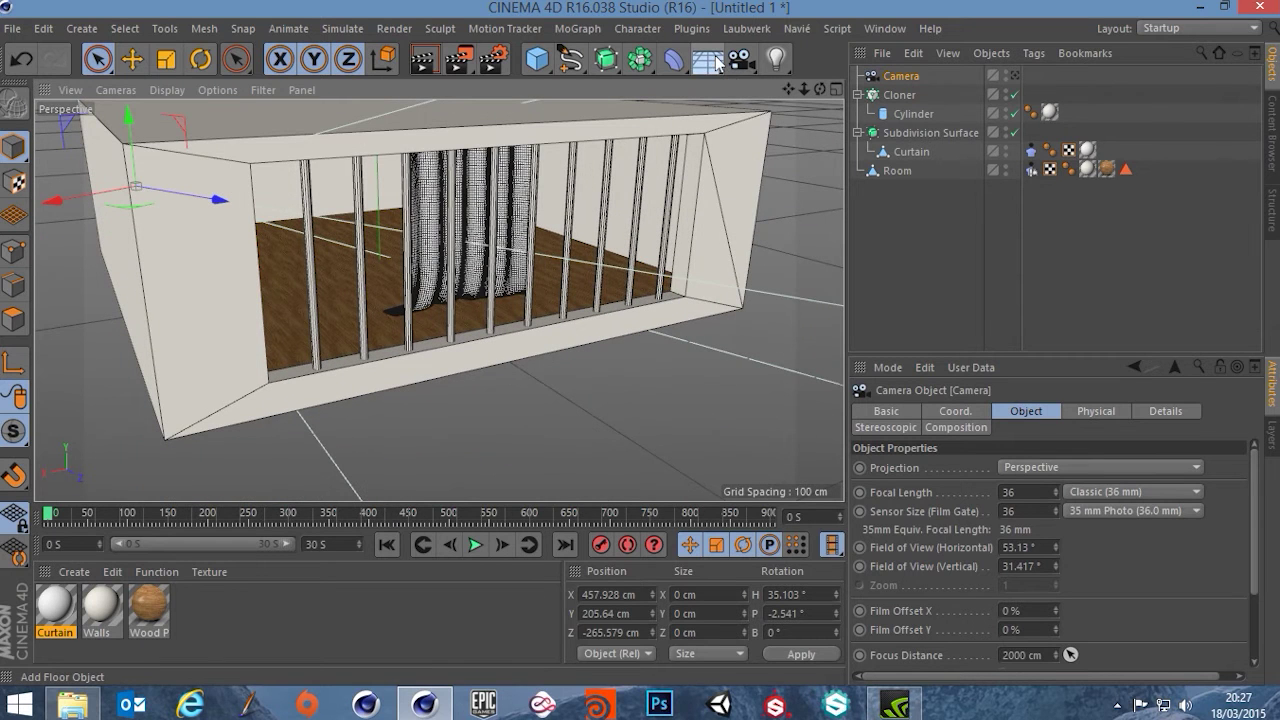
click(706, 62)
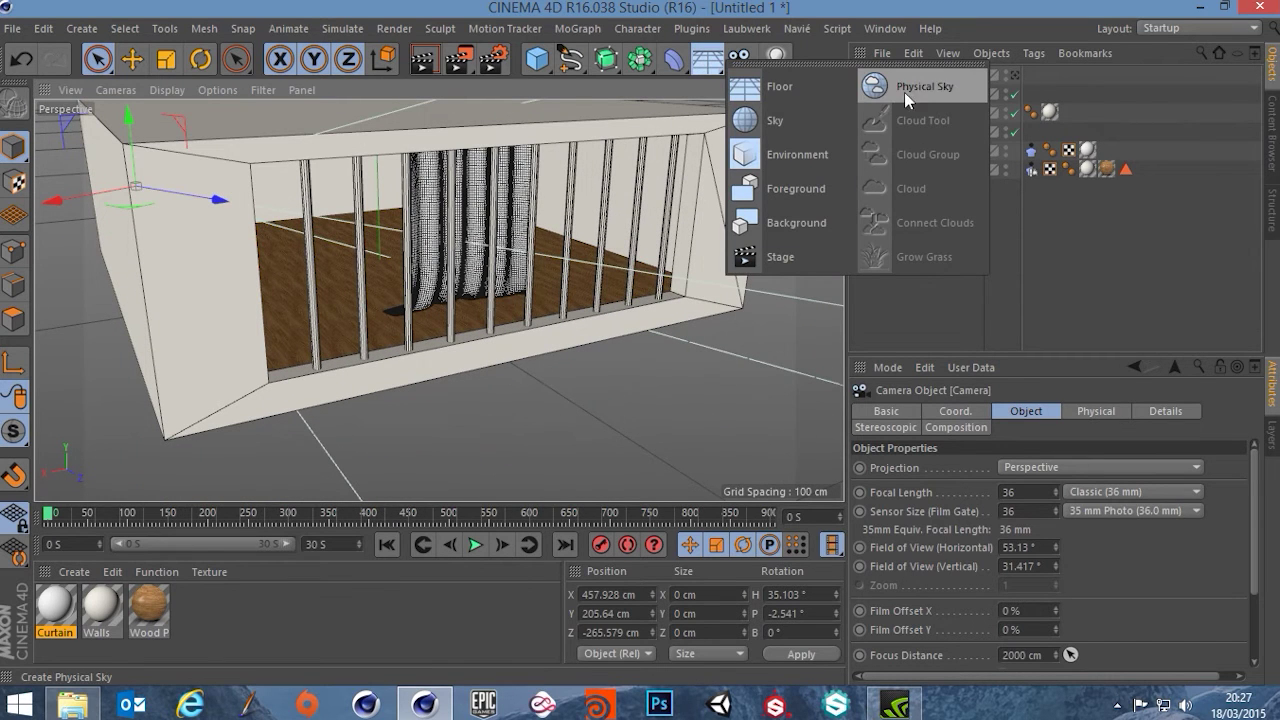
click(709, 63)
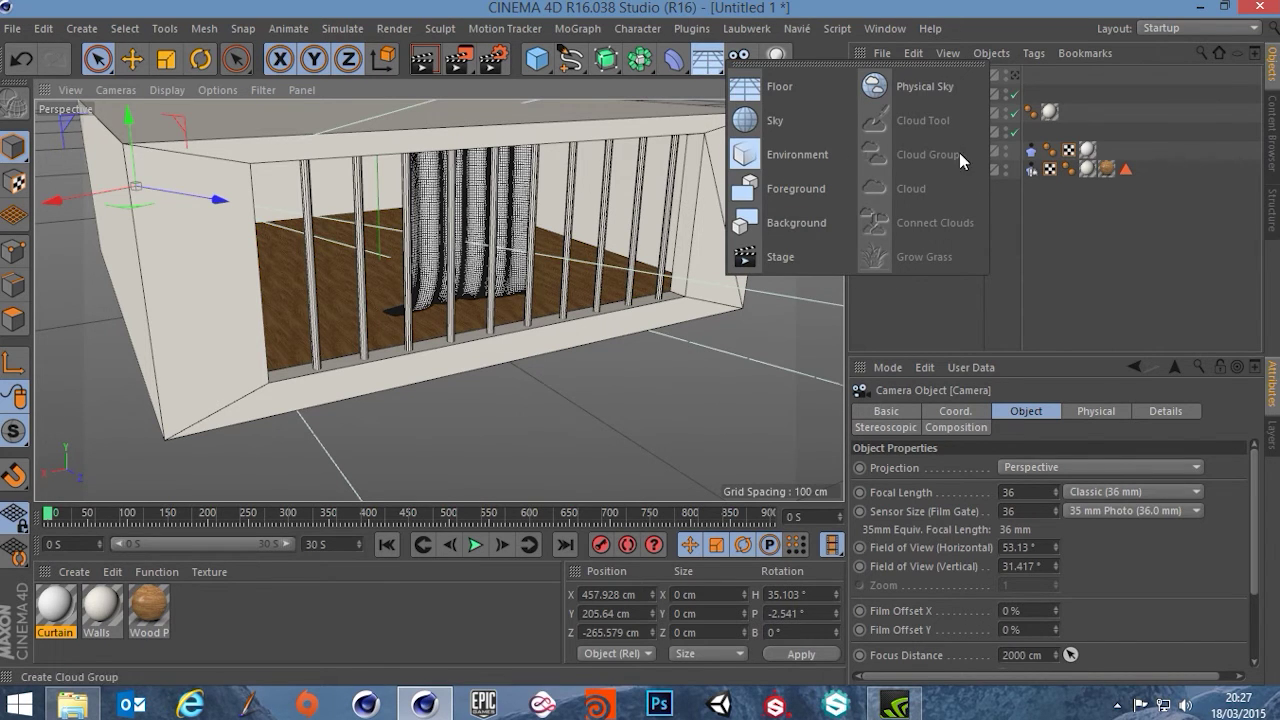
click(907, 86)
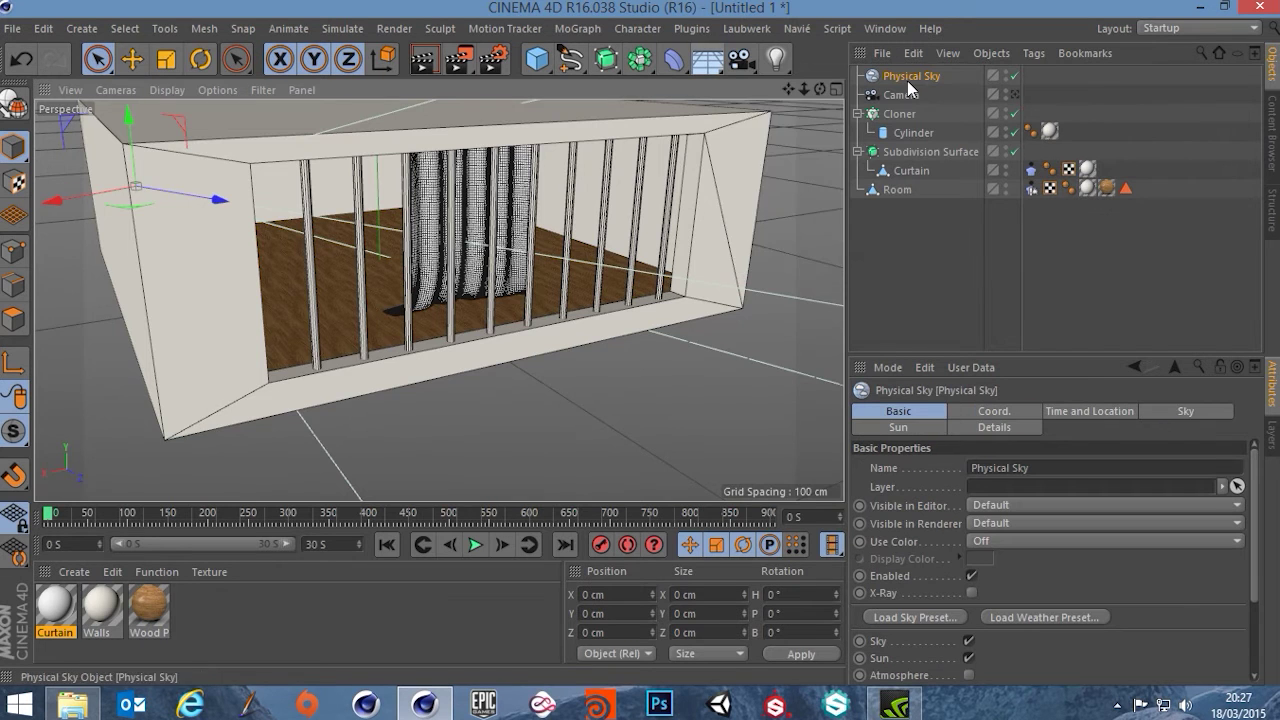
Step: Move the Physical Sky out in front of the room's window, to about 990 cm along Z
scroll(400, 185, down, 3)
scroll(399, 184, down, 2)
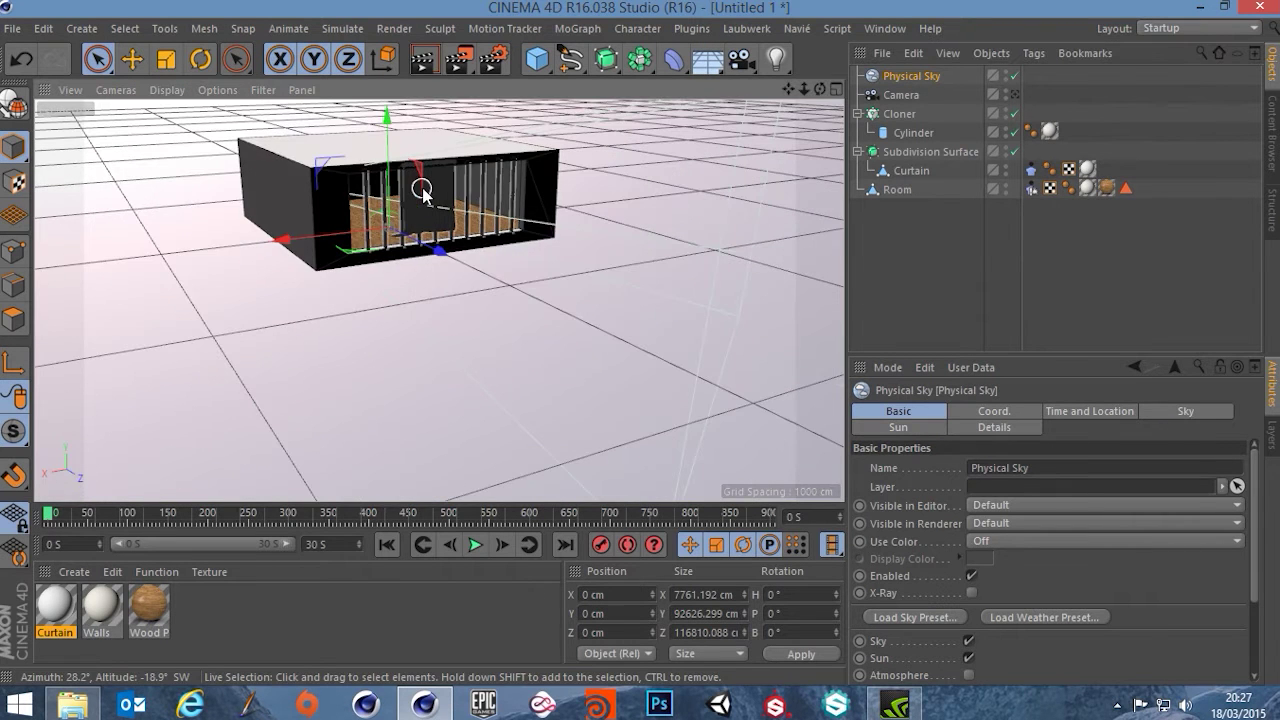
alt+middle_drag(423, 190, 418, 209)
drag(427, 274, 556, 354)
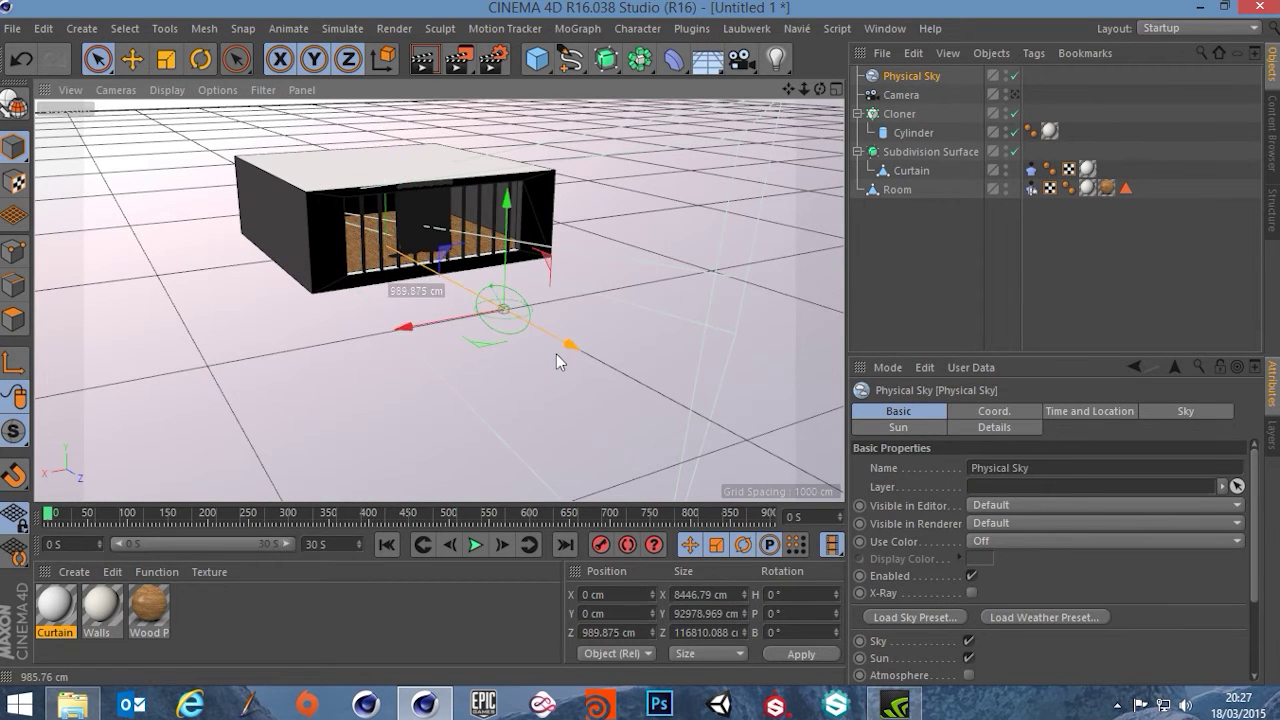
Step: Examine the Physical Sky's sun direction handle relative to the room's window, toggling the sky off and on
scroll(510, 310, up, 5)
alt+drag(487, 274, 540, 318)
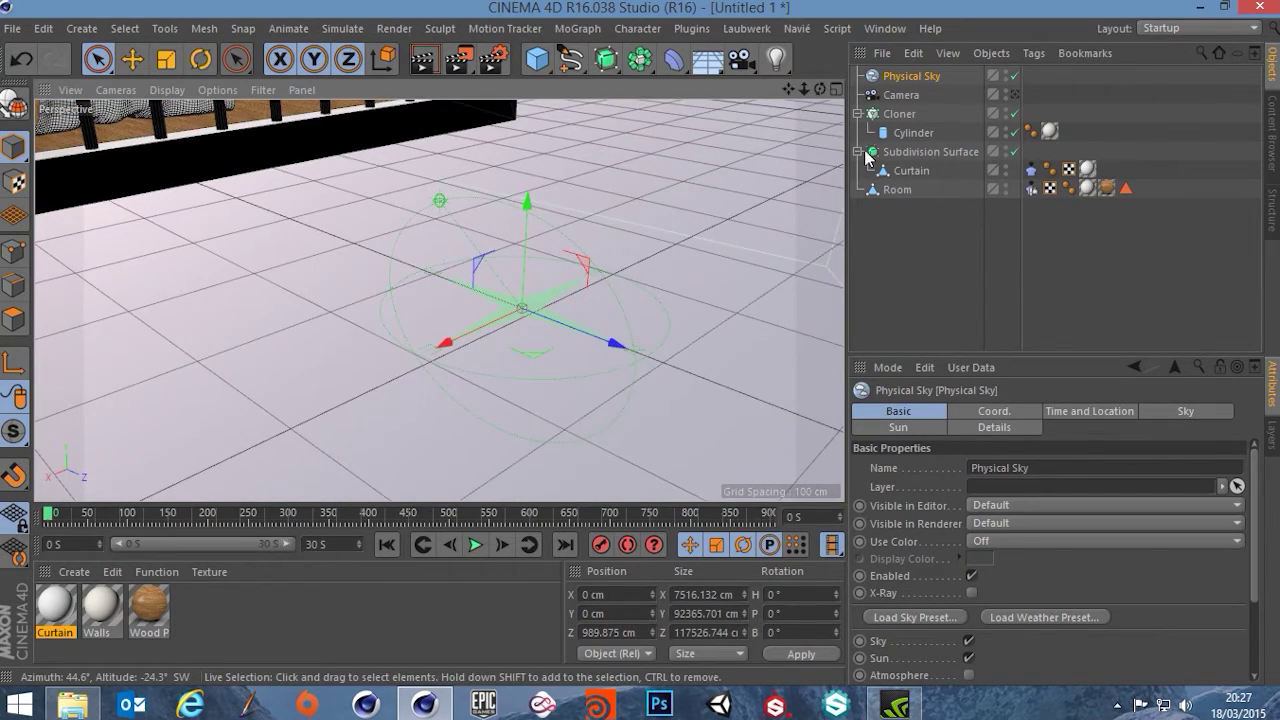
click(1014, 75)
click(1014, 75)
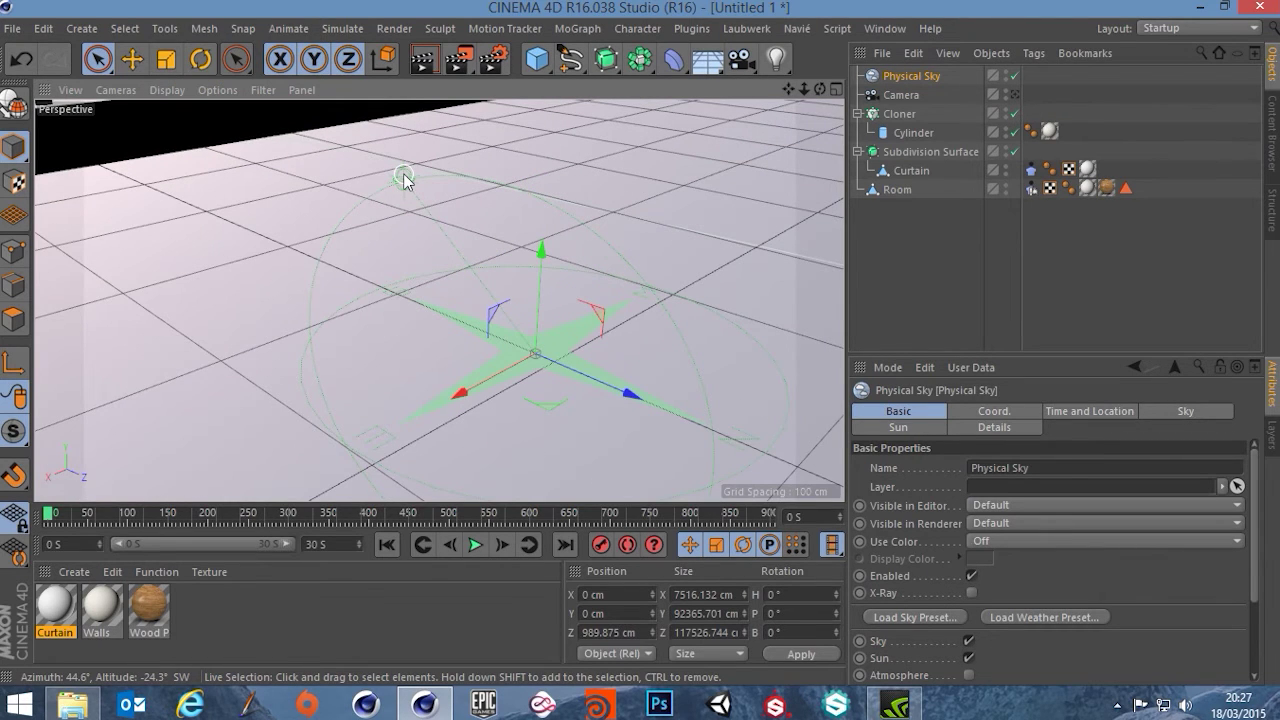
mouse_move(530, 356)
alt+mouse_down()
mouse_move(497, 346)
mouse_move(495, 263)
mouse_move(523, 339)
alt+mouse_up()
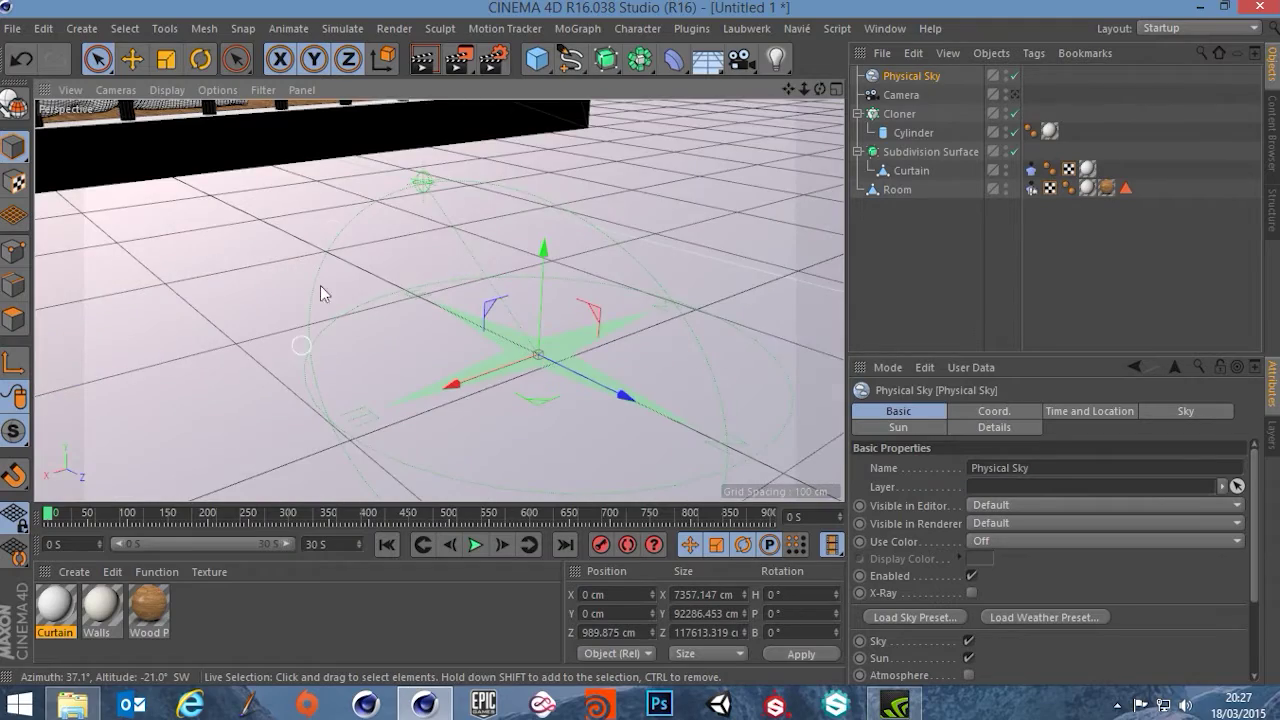
scroll(322, 286, down, 10)
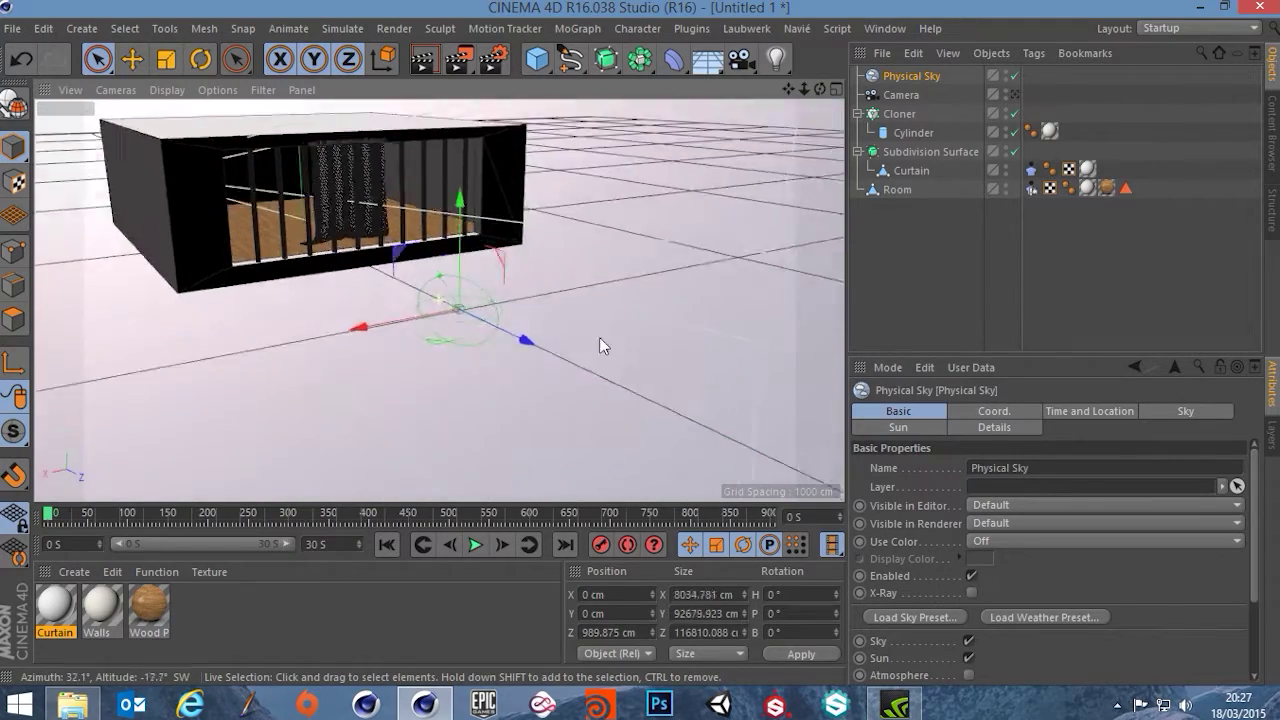
alt+drag(599, 337, 499, 346)
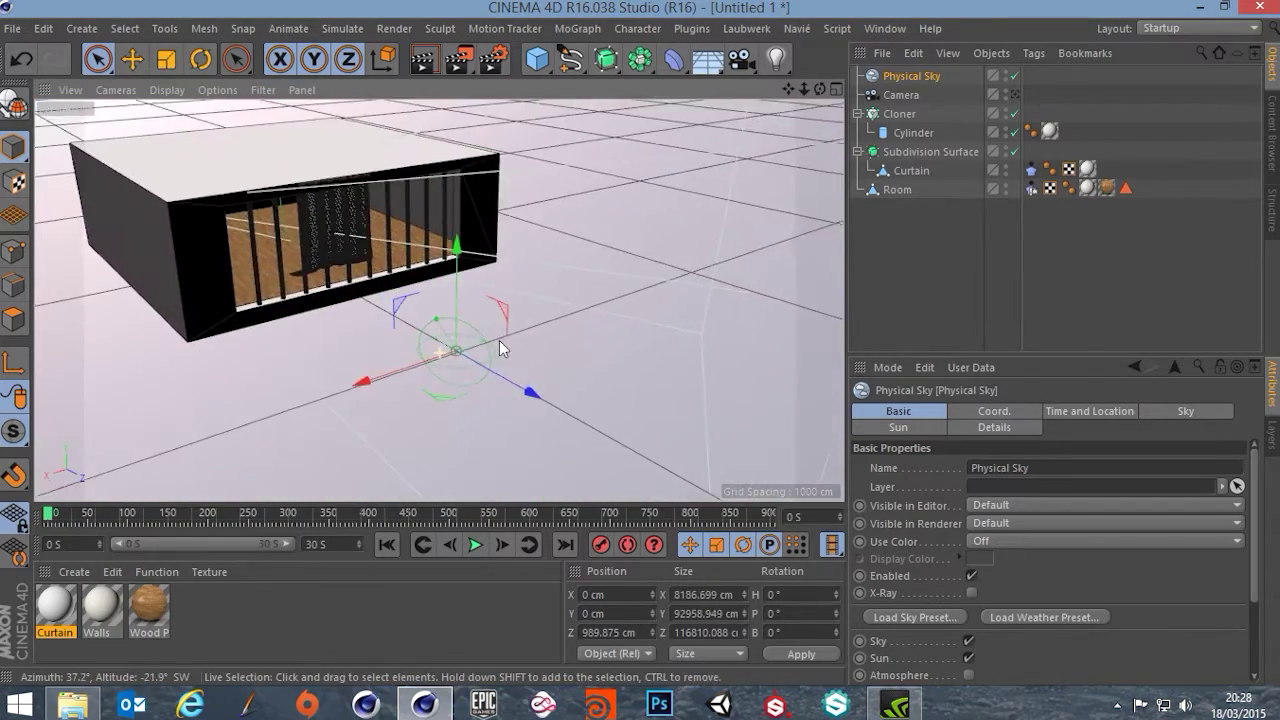
scroll(411, 367, up, 3)
scroll(485, 342, up, 2)
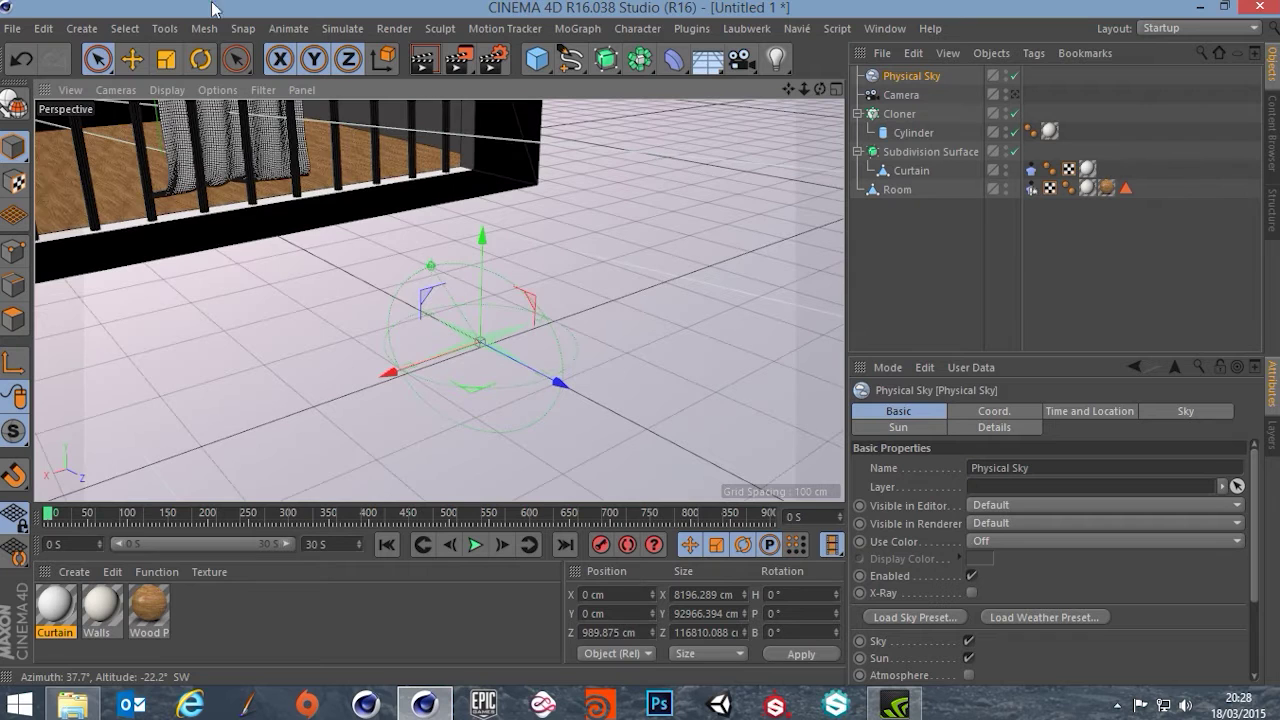
Step: Rotate the Physical Sky's heading to -180° so the sun shines onto the window side of the room
key(r)
mouse_move(495, 375)
mouse_down()
mouse_move(356, 345)
mouse_move(372, 281)
mouse_move(442, 261)
mouse_move(424, 279)
mouse_move(469, 285)
mouse_move(408, 245)
mouse_up()
alt+right_drag(408, 245, 342, 222)
alt+middle_drag(342, 222, 413, 316)
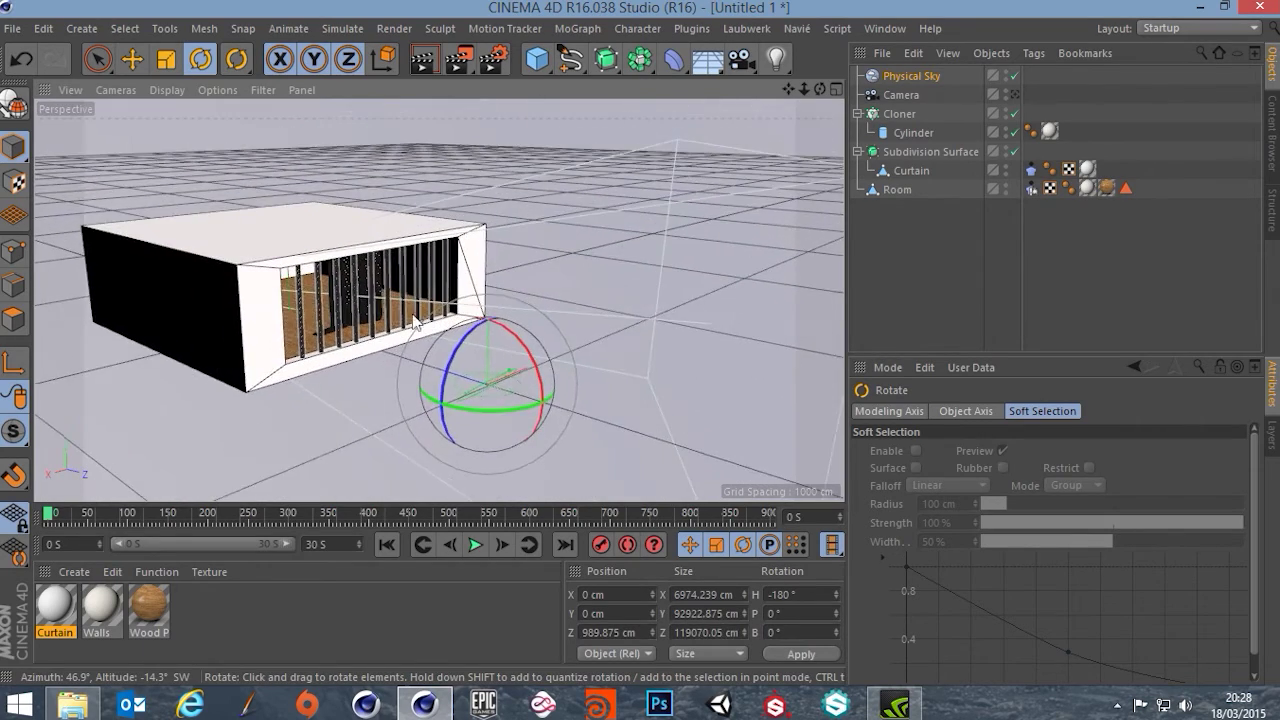
scroll(381, 308, up, 3)
alt+drag(380, 313, 430, 298)
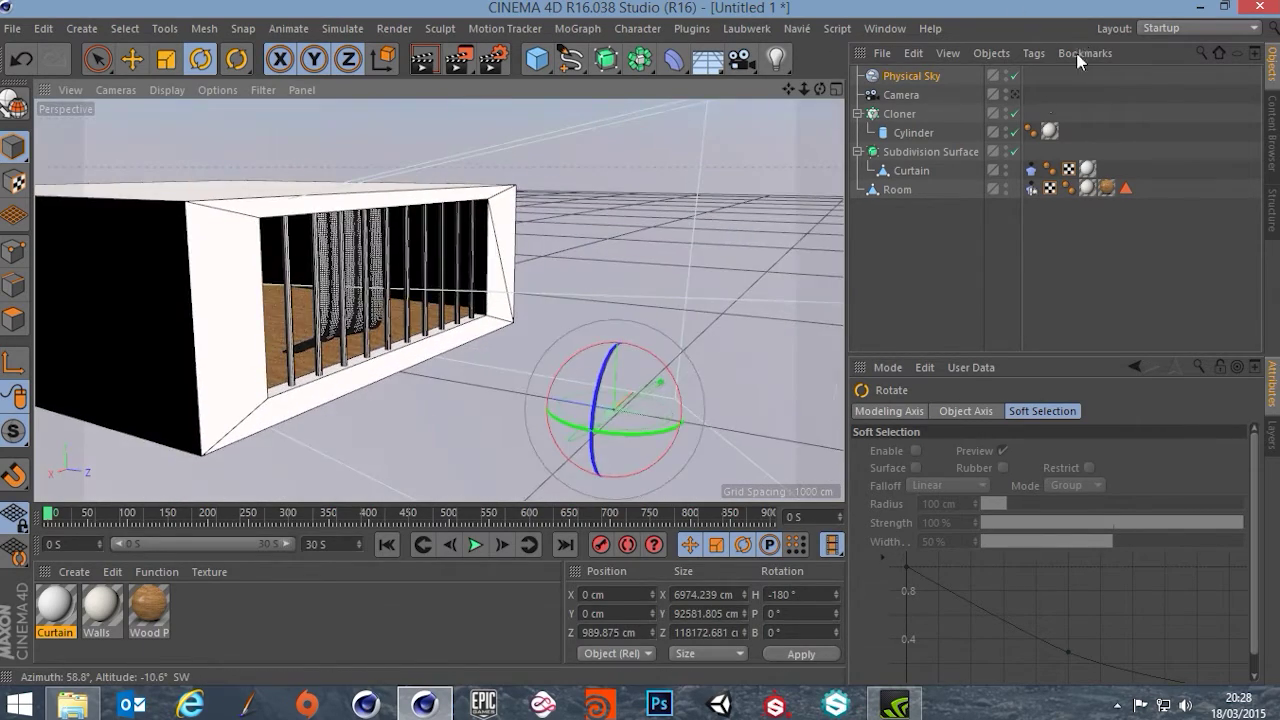
Step: Look through the scene camera and render its view of the room
click(1014, 95)
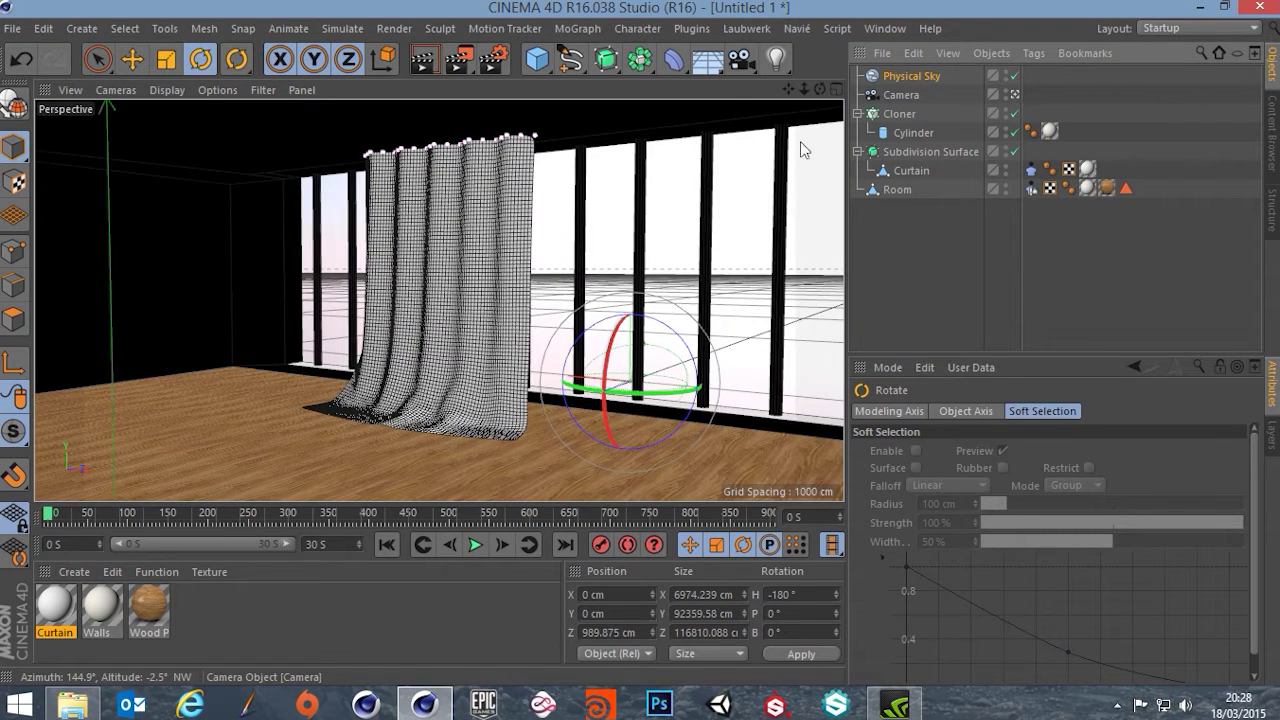
click(421, 60)
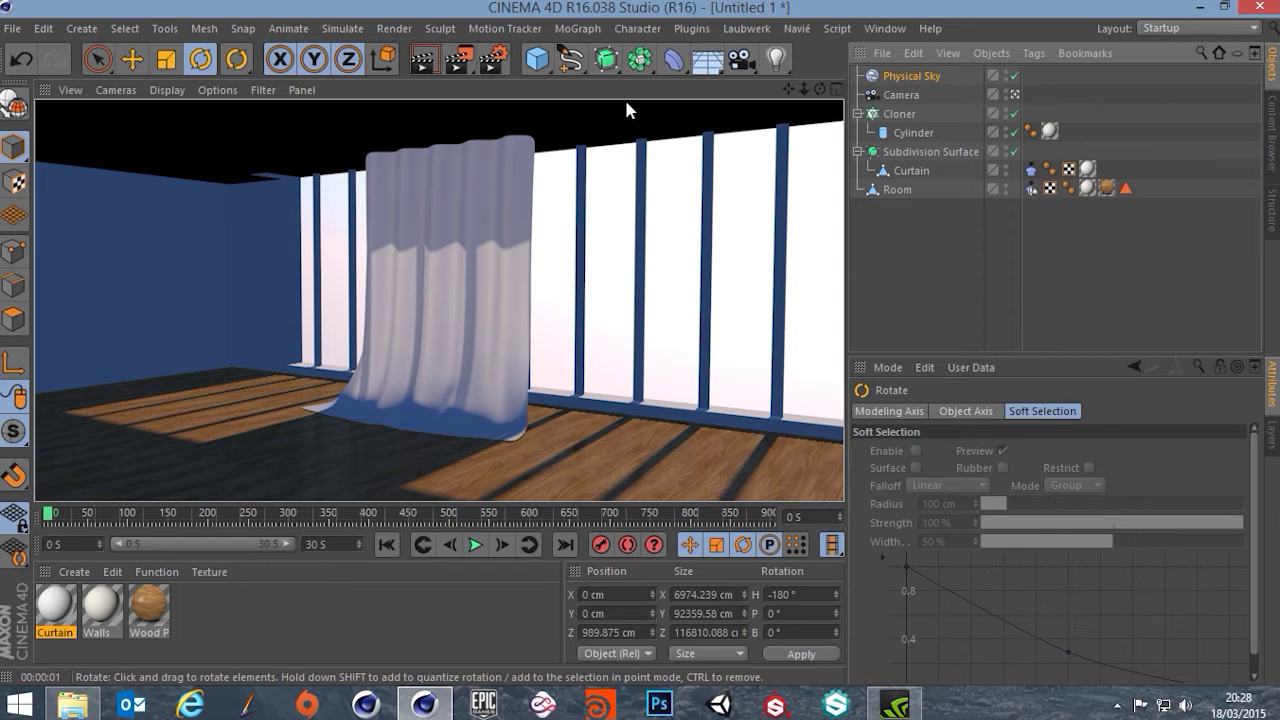
Step: Disable the Curtain material's Luminance channel with the Backlight texture, render the view for comparison, and re-enable the channel
double_click(58, 612)
click(373, 358)
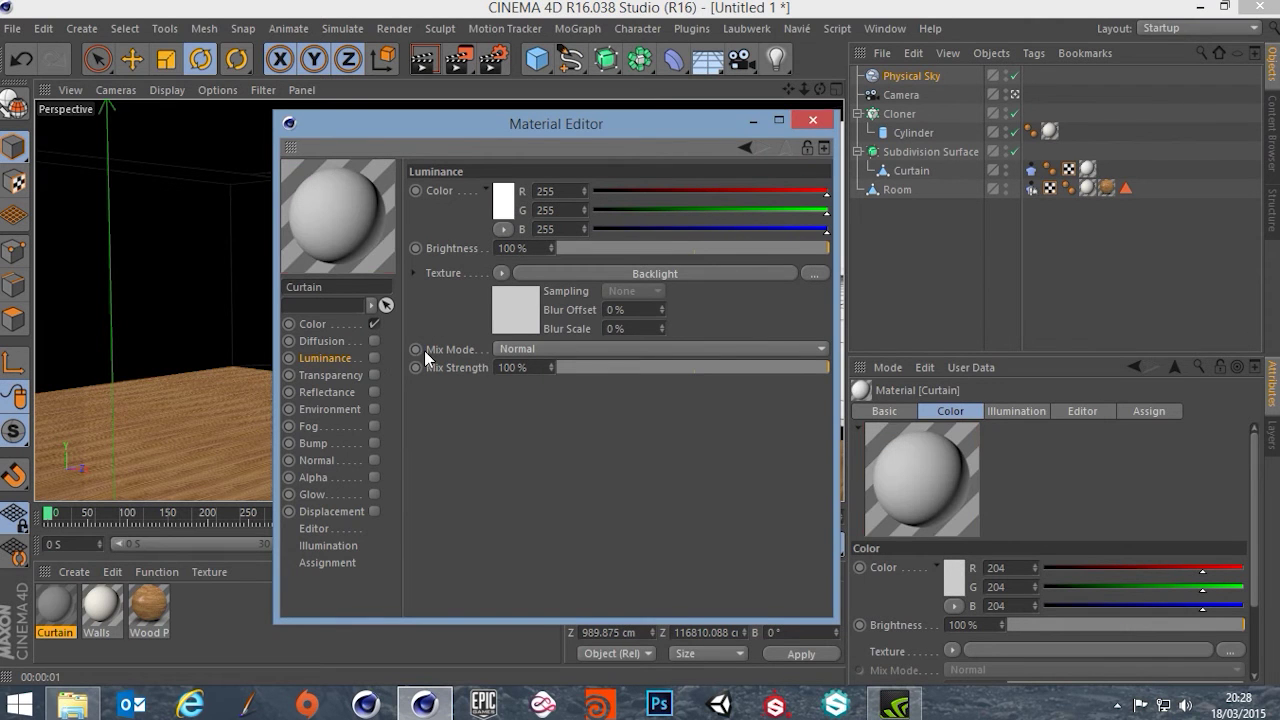
drag(579, 121, 1279, 124)
click(425, 62)
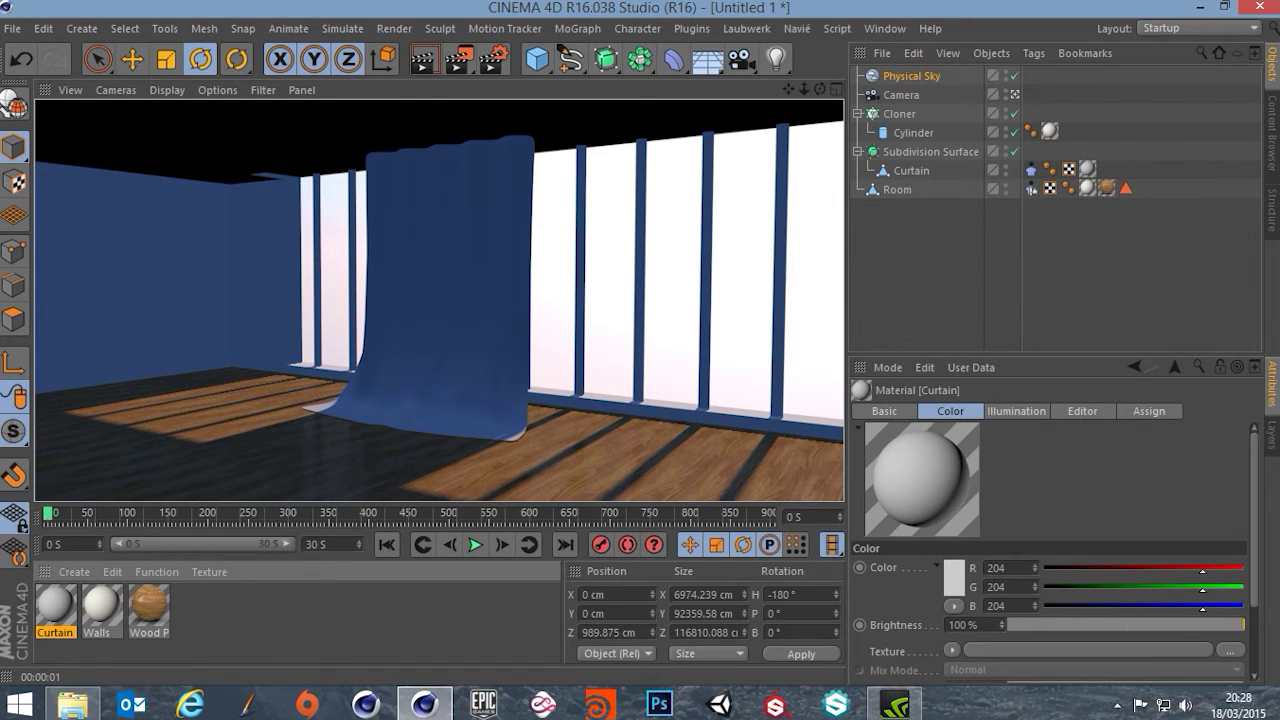
drag(1279, 160, 763, 110)
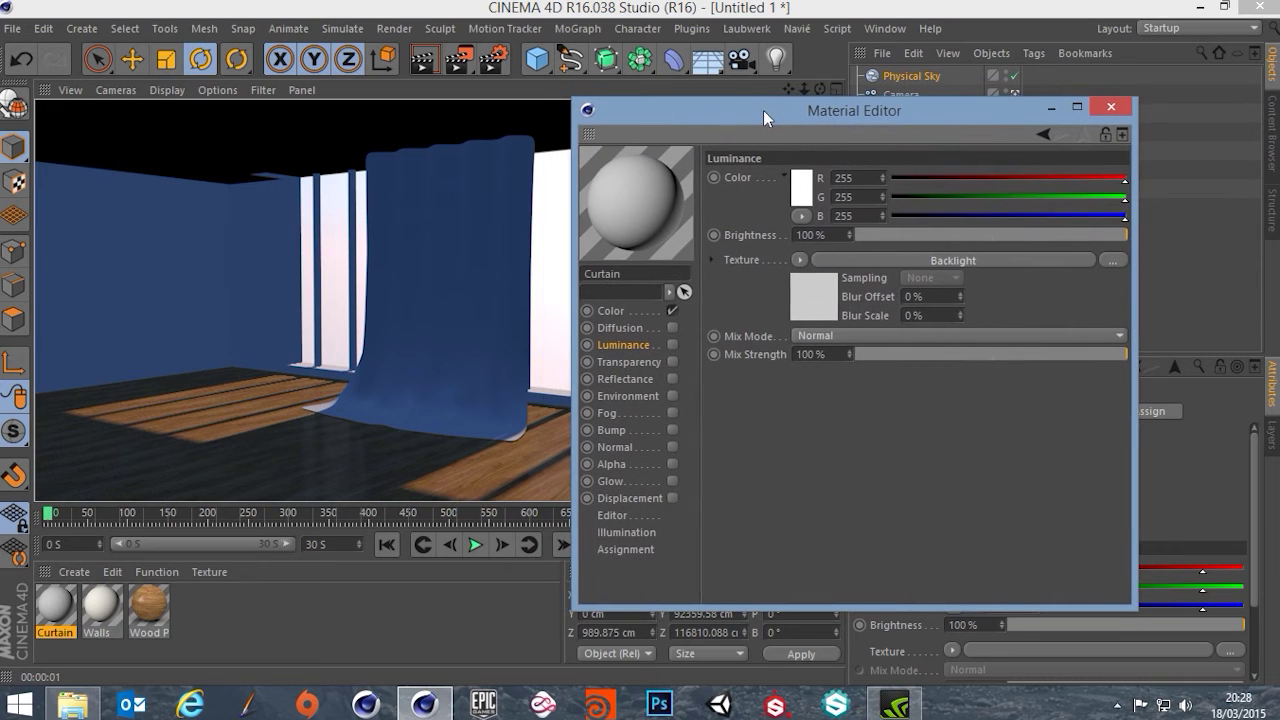
click(673, 345)
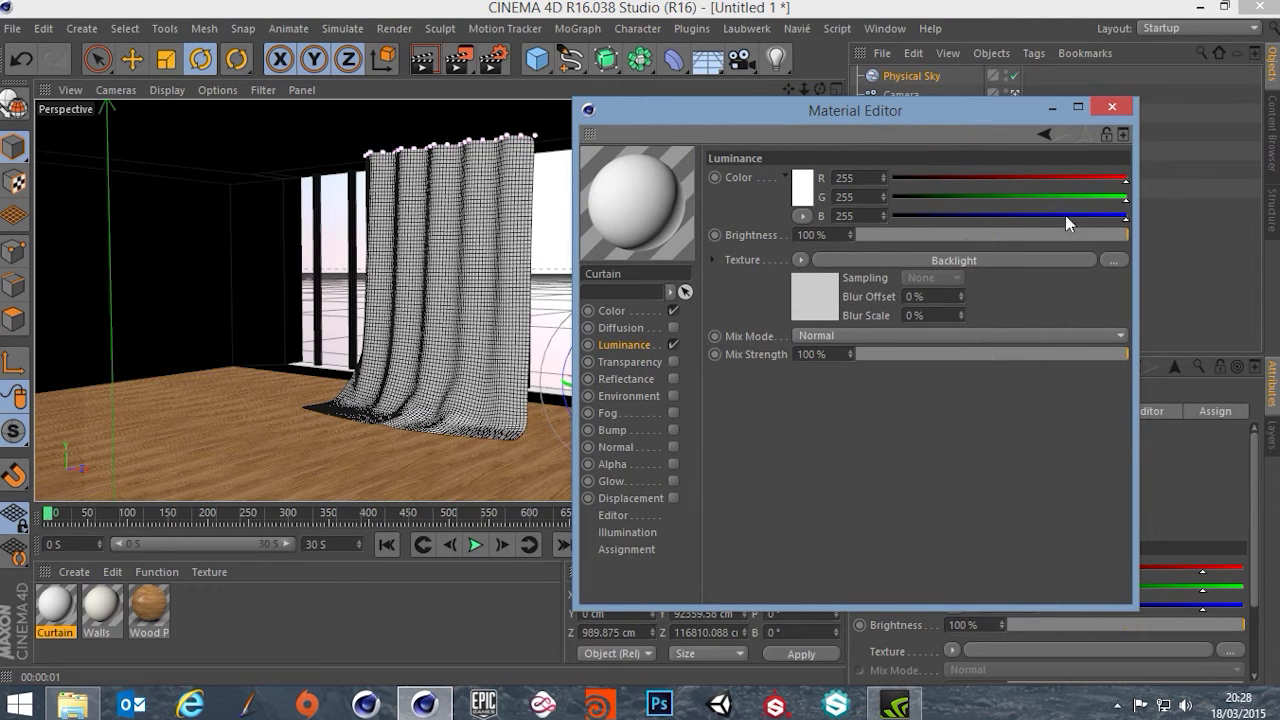
Step: Render the camera view with the Curtain material's Luminance channel active
click(1112, 107)
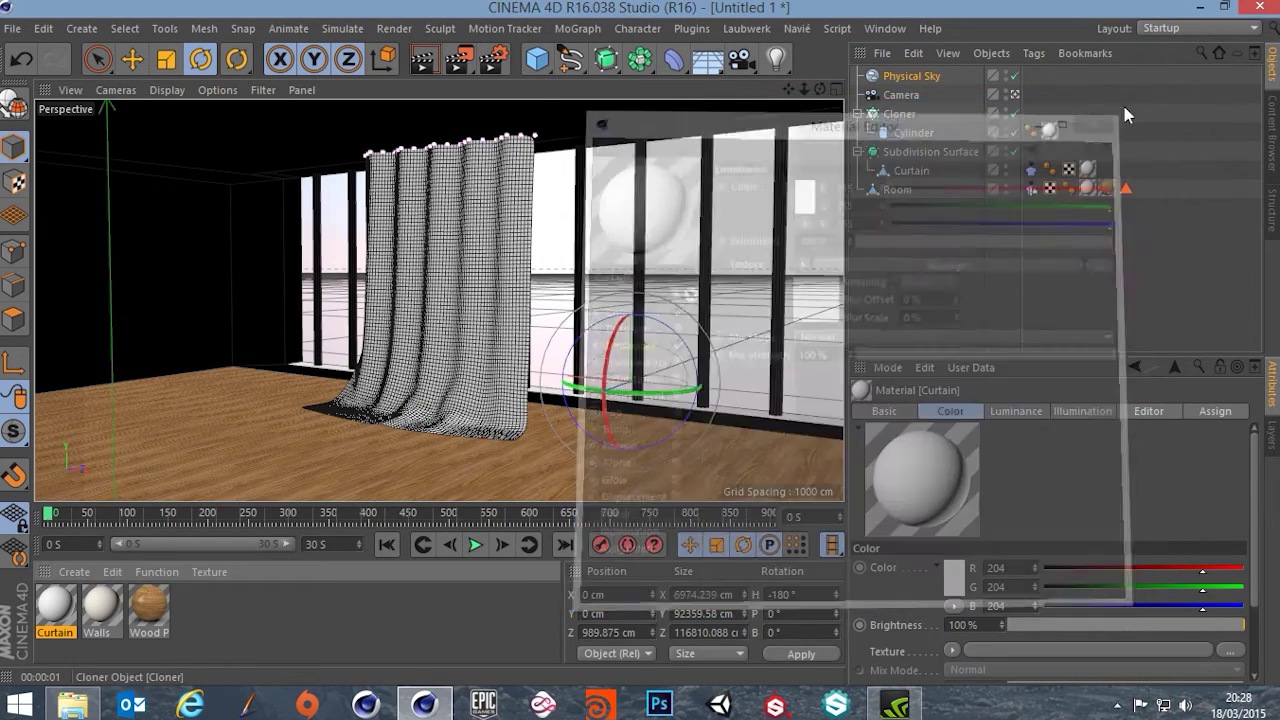
click(424, 62)
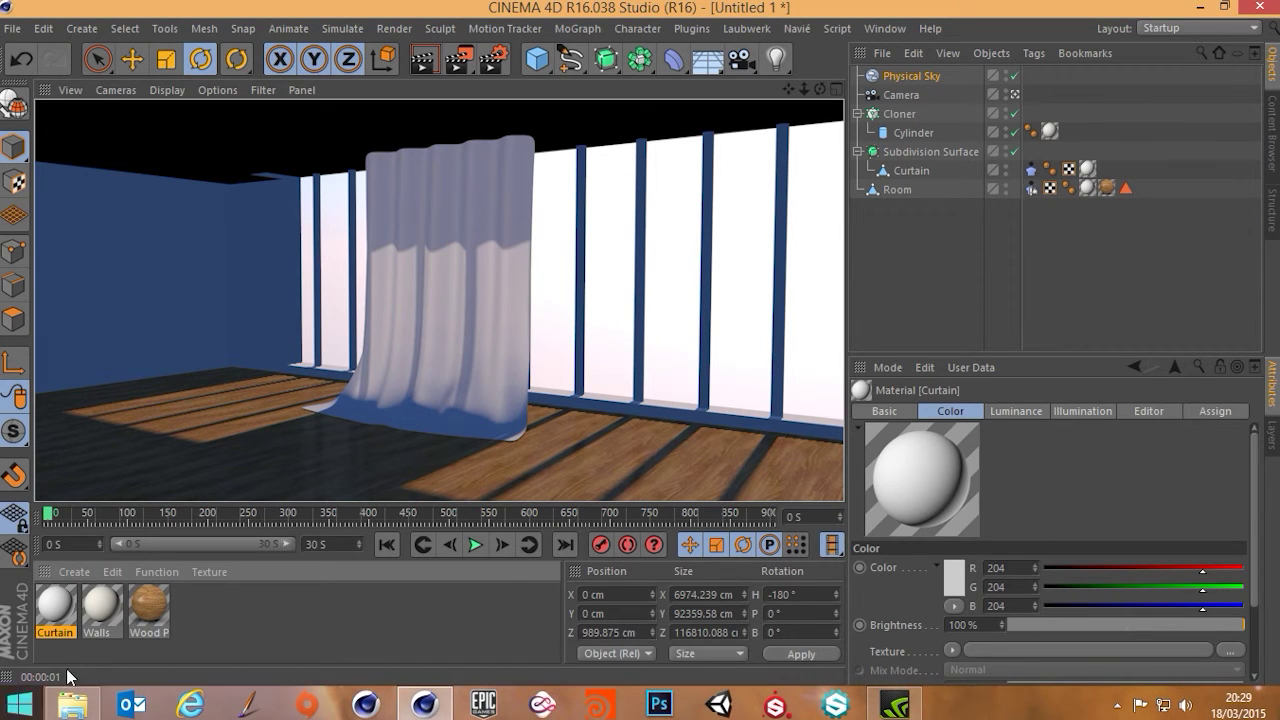
Step: Enable the Curtain material's Transparency channel, set its brightness to 15%, and render the view
double_click(57, 607)
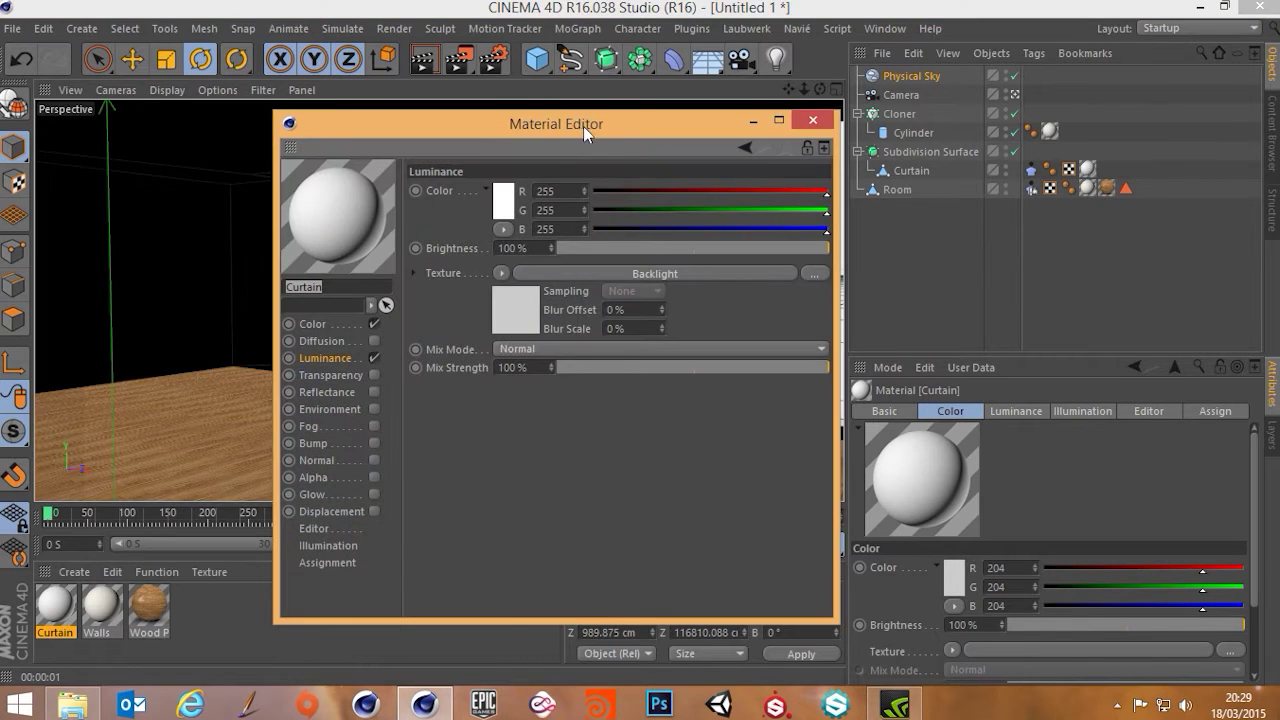
drag(583, 126, 910, 72)
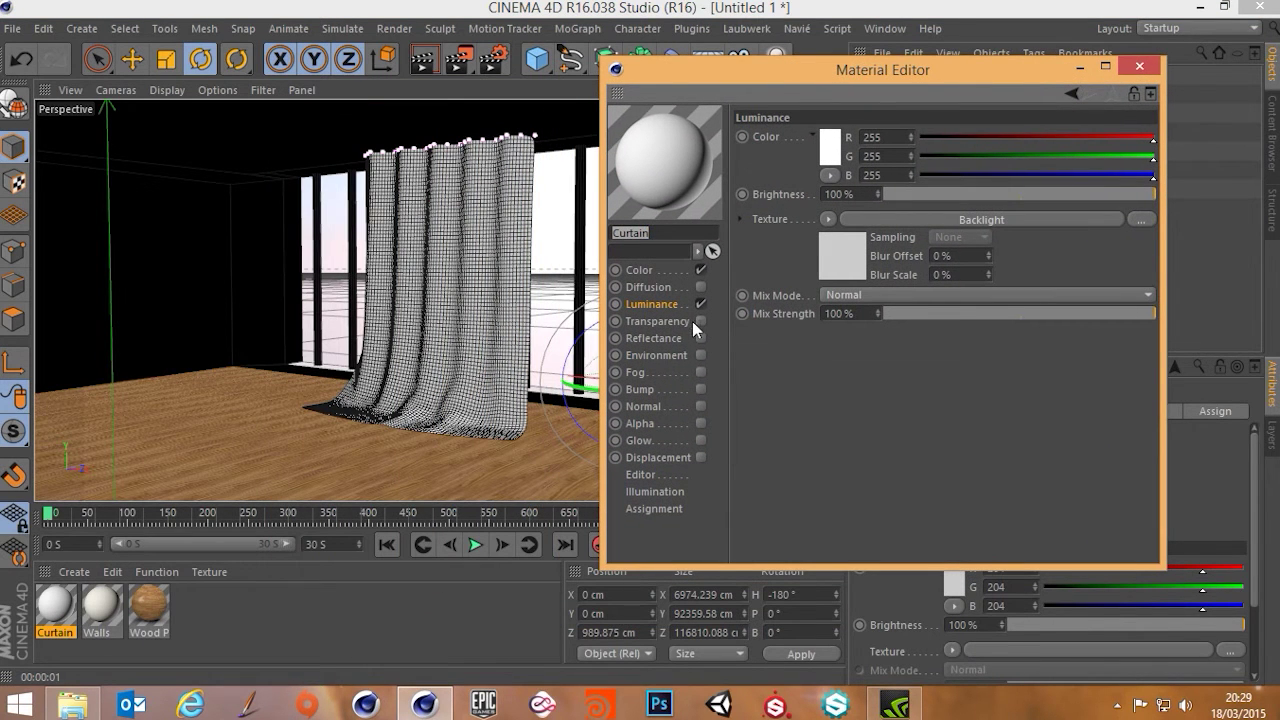
click(653, 322)
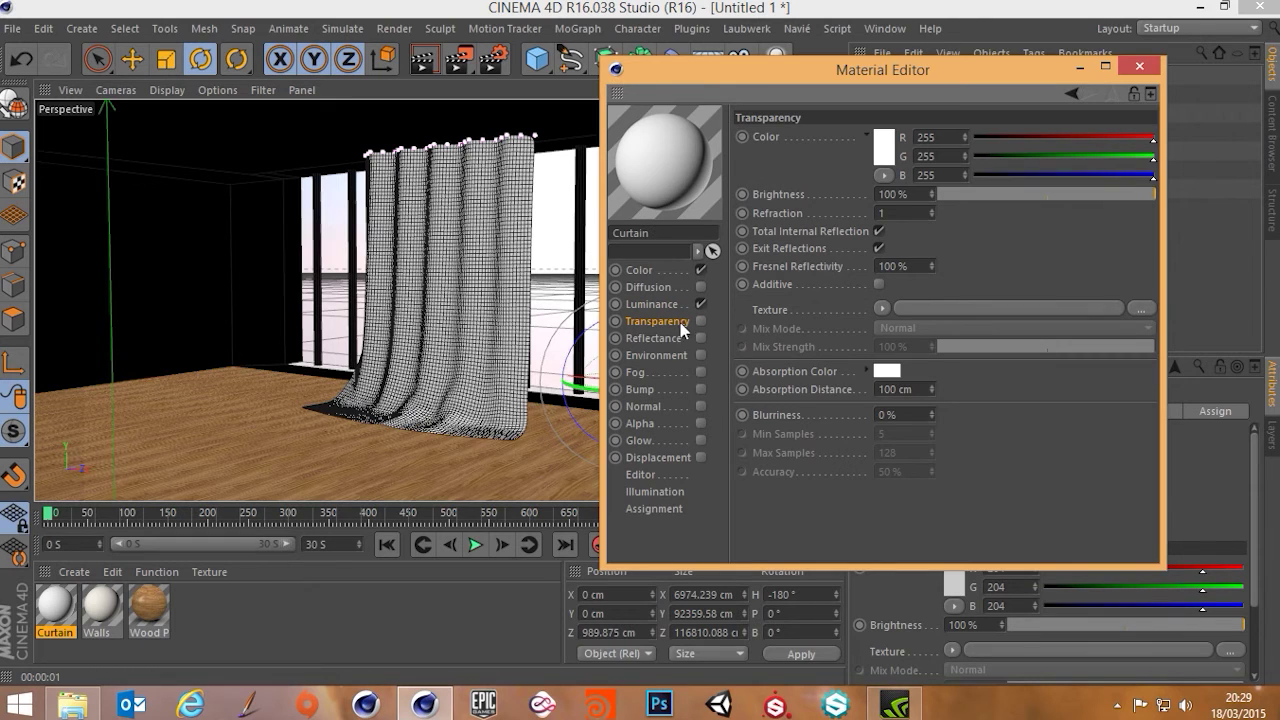
click(700, 321)
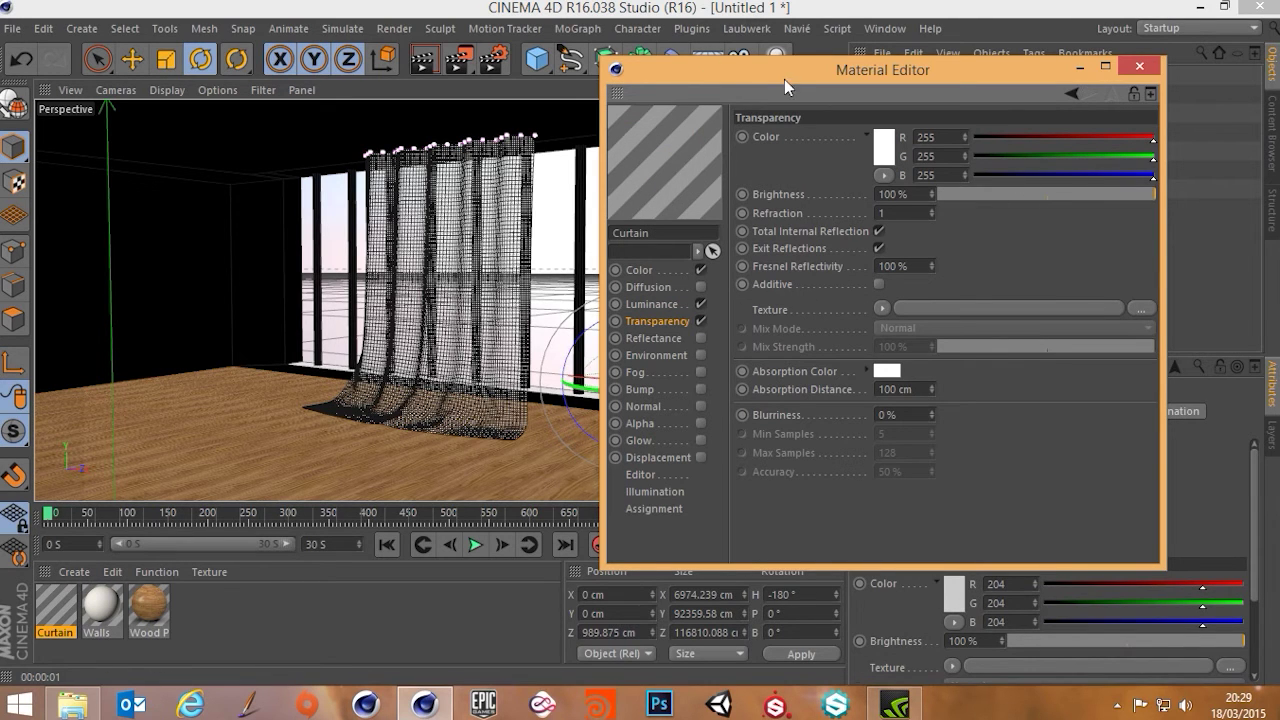
drag(784, 79, 716, 91)
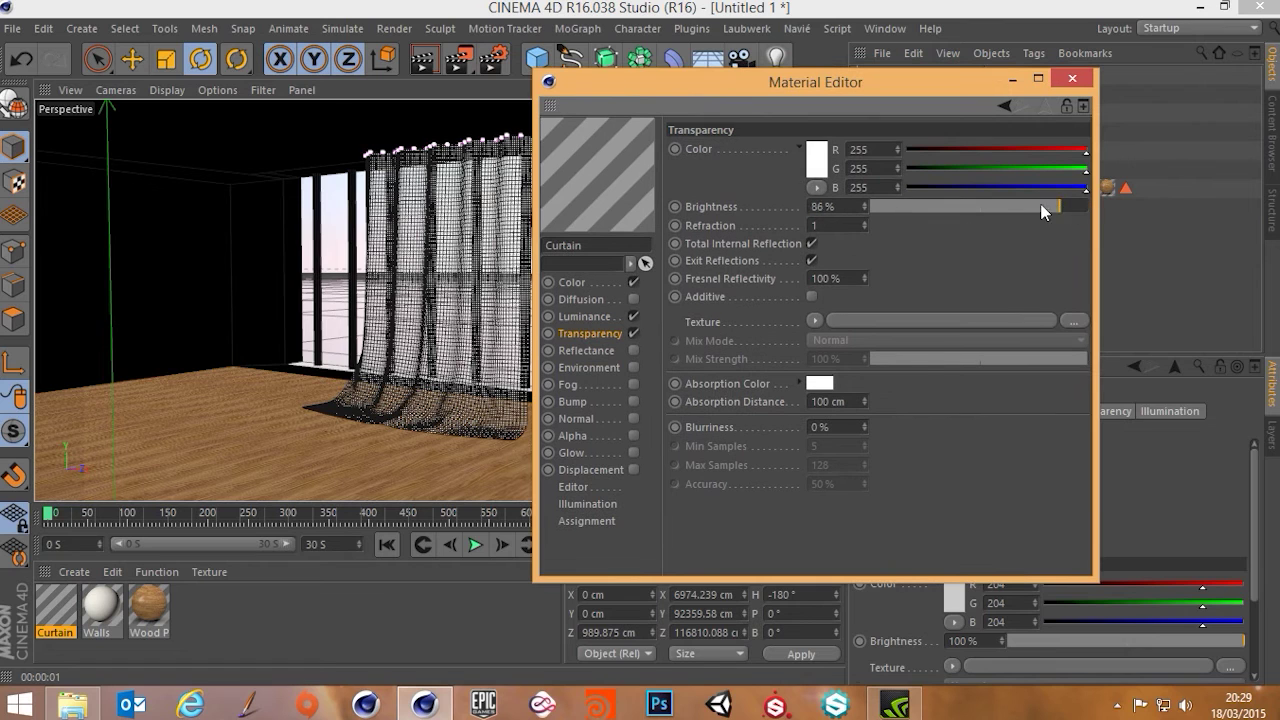
drag(929, 207, 902, 210)
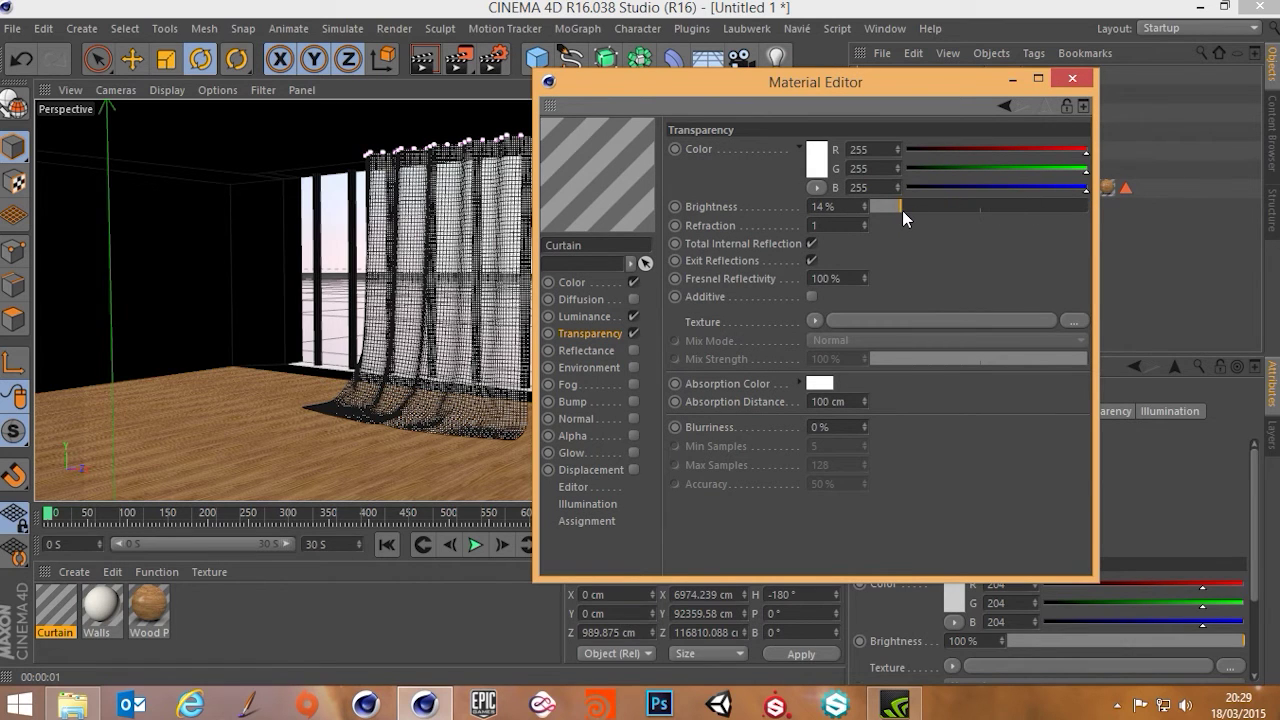
drag(743, 87, 904, 85)
click(430, 64)
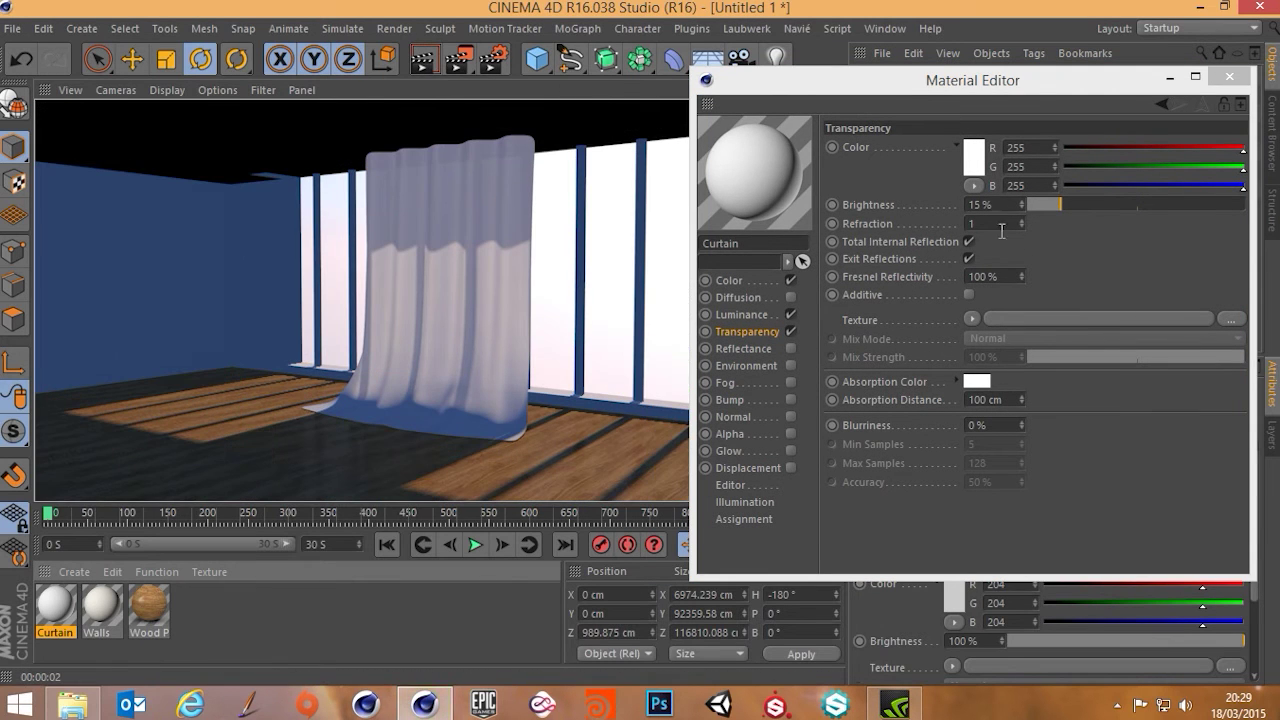
Step: Raise the Curtain material's transparency brightness to 30% and render the view again
drag(1061, 204, 1081, 205)
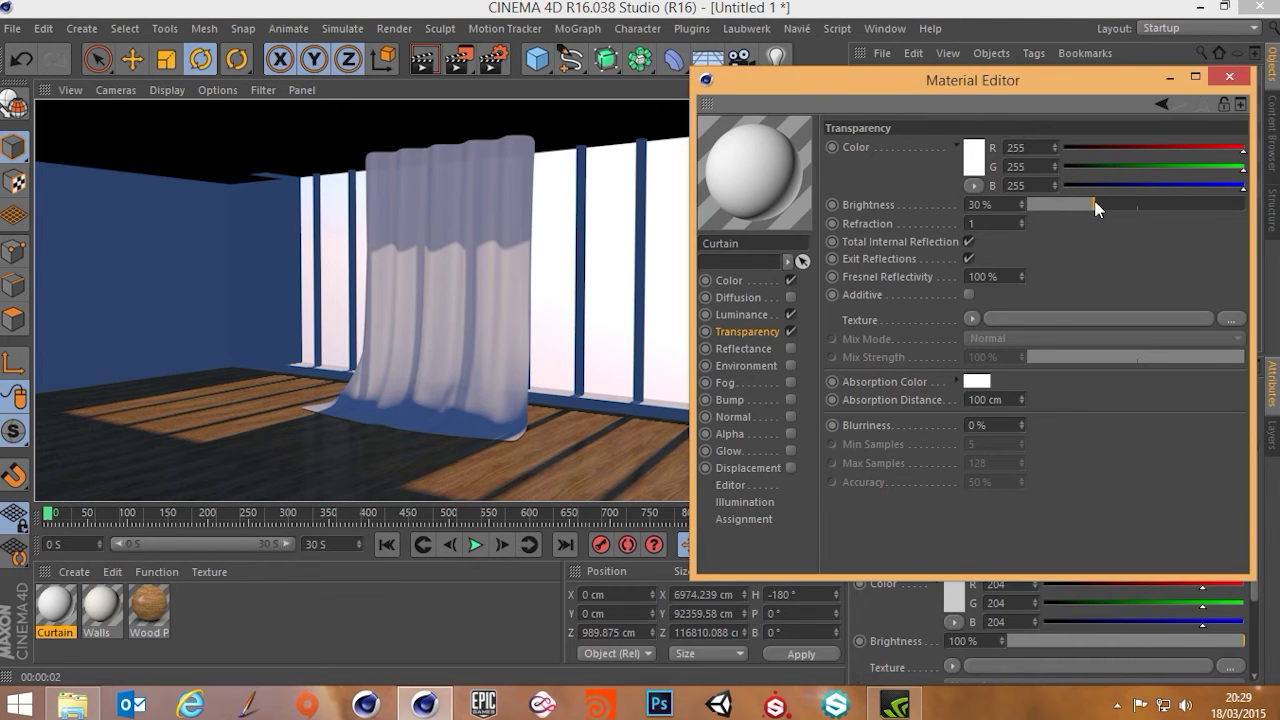
click(425, 62)
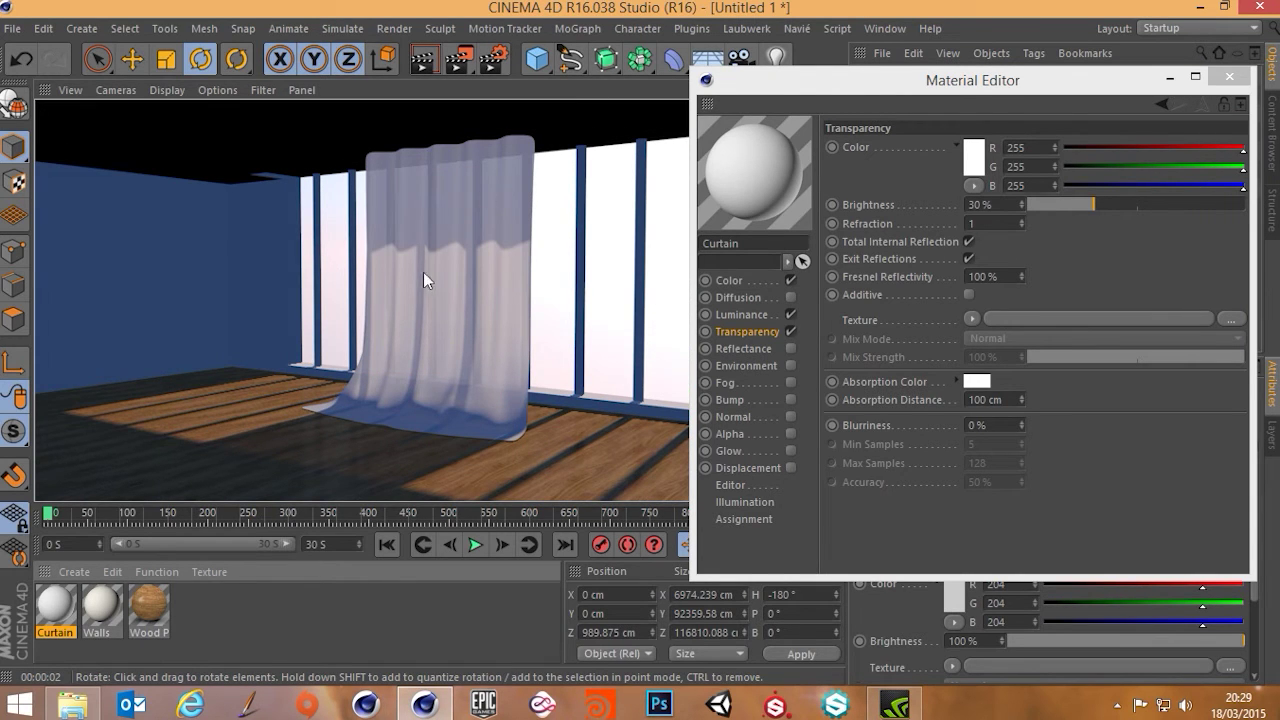
click(1230, 78)
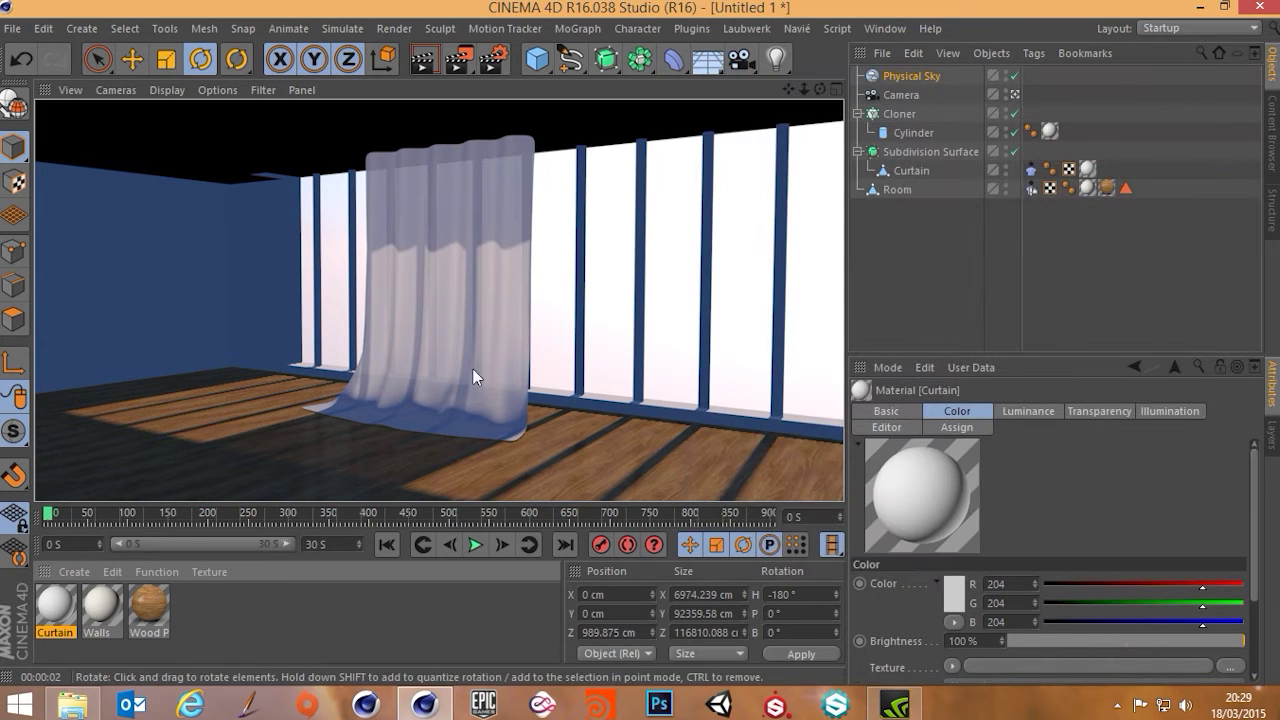
Step: Play the curtain's cloth simulation from the first frame to examine its movement, and return to the start
click(387, 545)
alt+drag(546, 370, 458, 415)
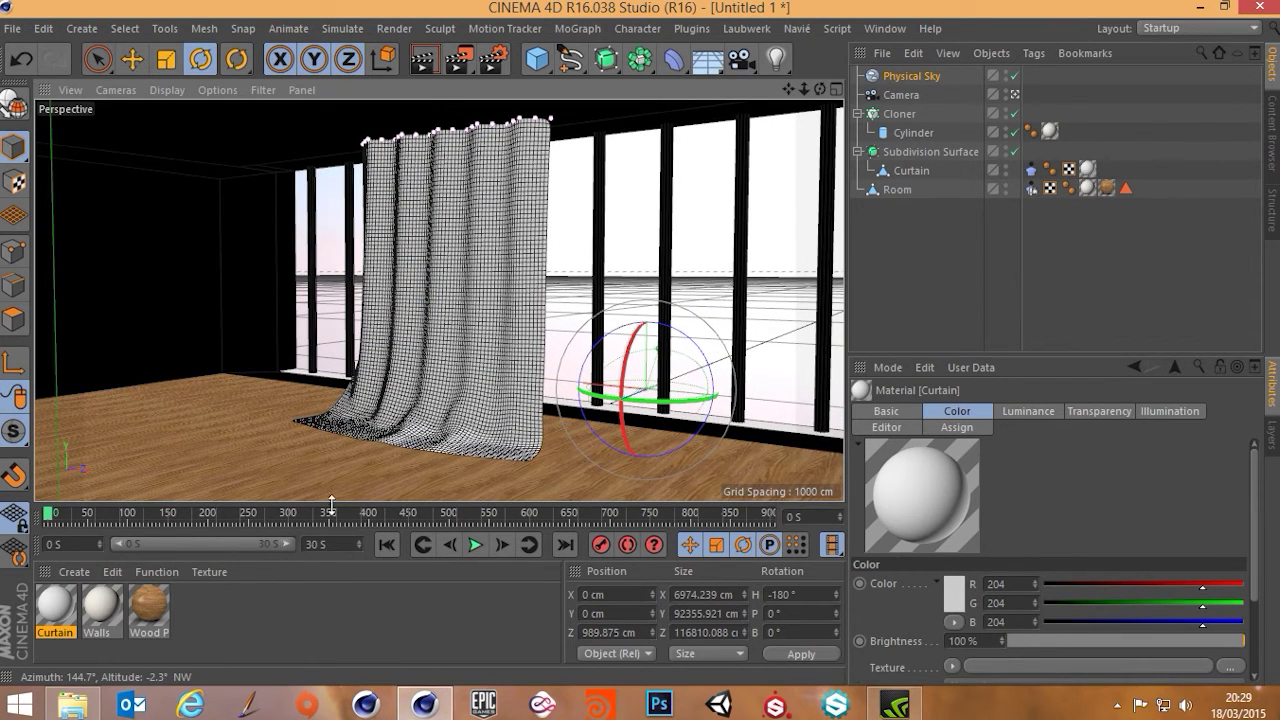
drag(353, 510, 311, 513)
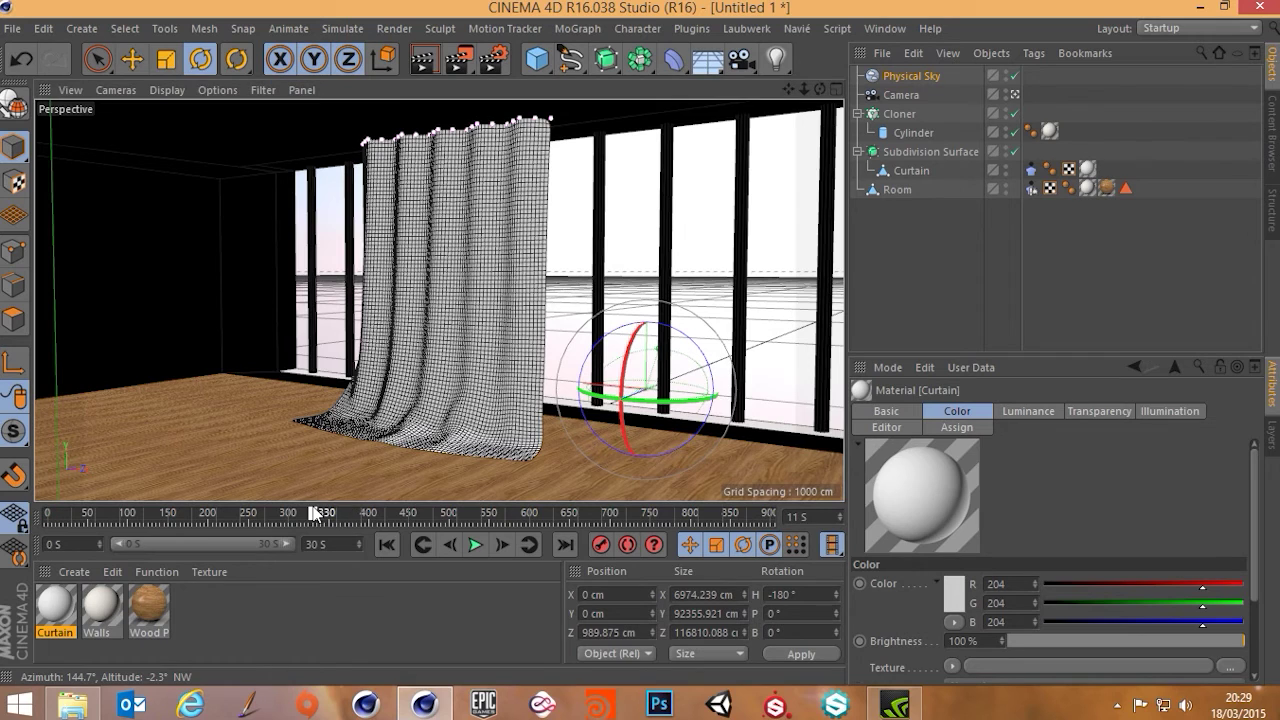
click(387, 543)
click(472, 544)
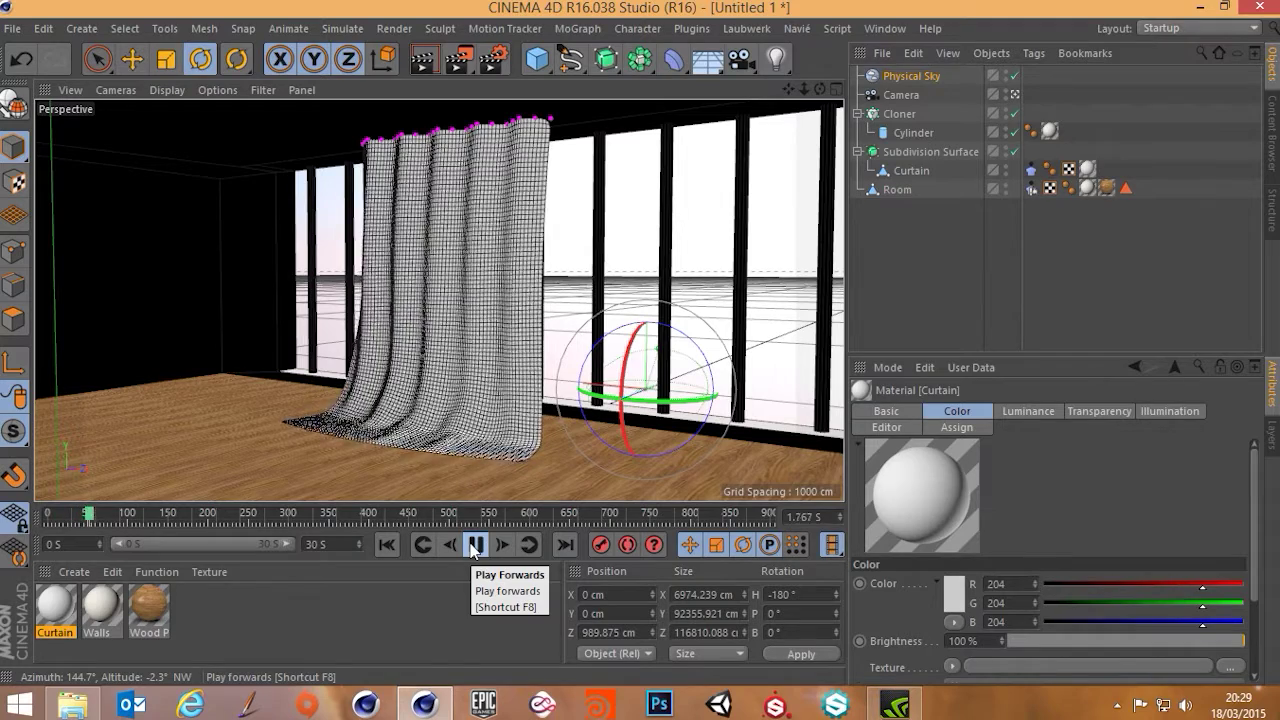
click(473, 546)
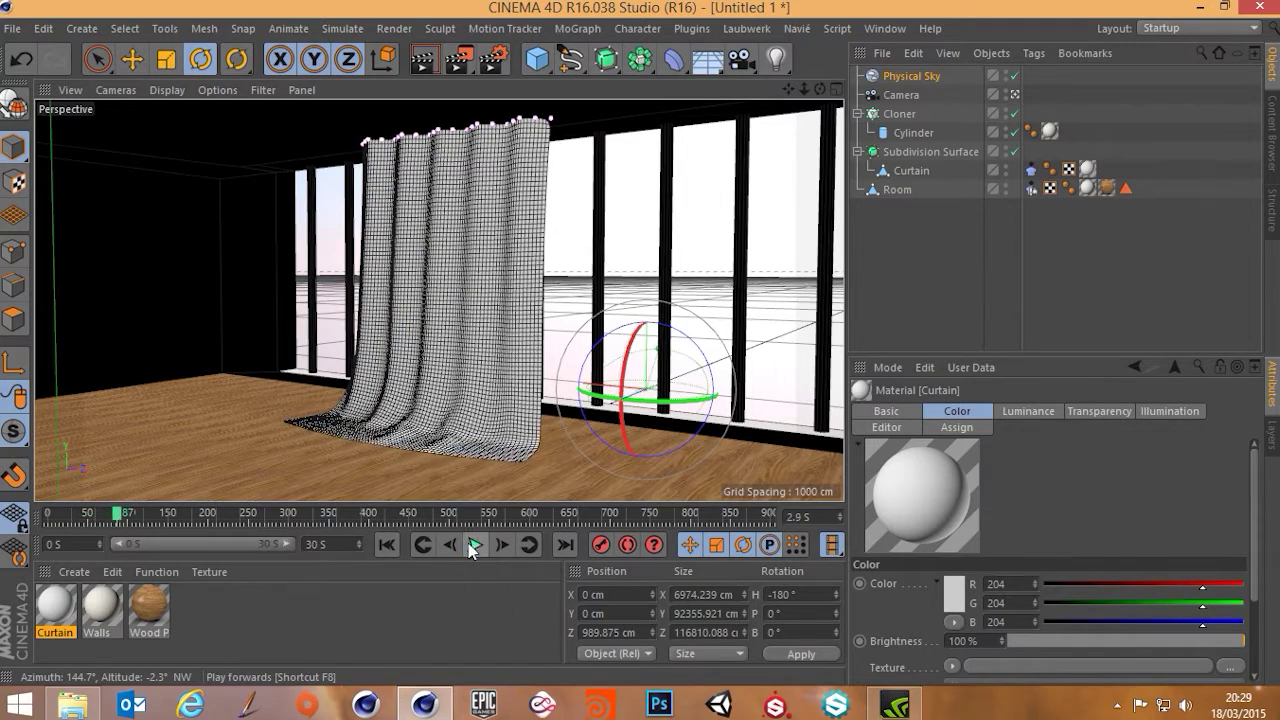
click(396, 541)
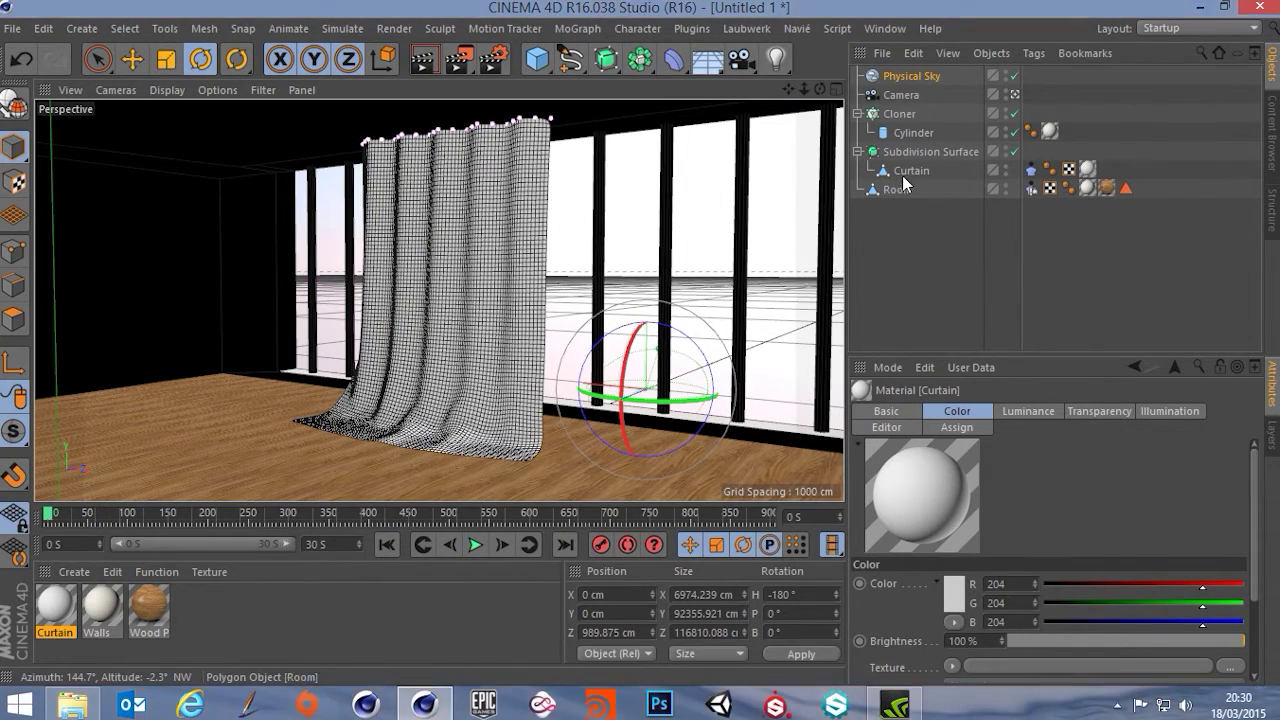
Step: Set the Wind Strength to 0.5 in the forces of the Curtain object's Cloth tag
click(921, 168)
click(1030, 170)
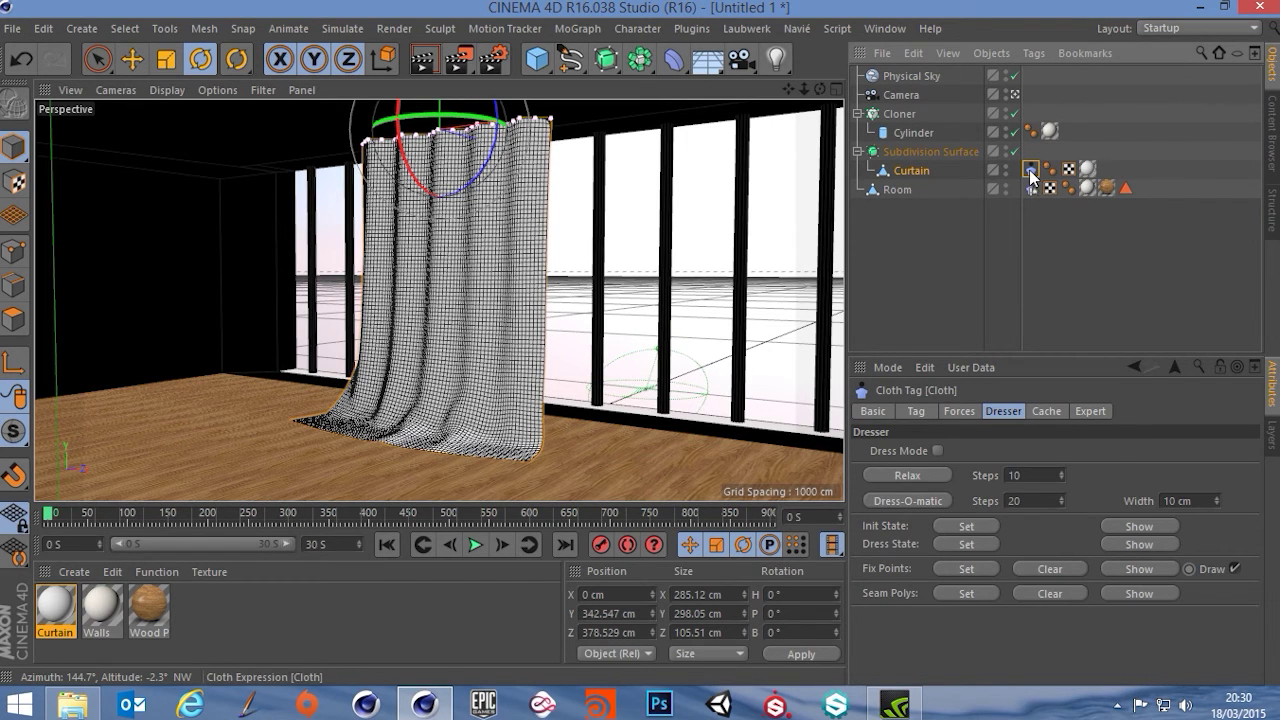
click(955, 414)
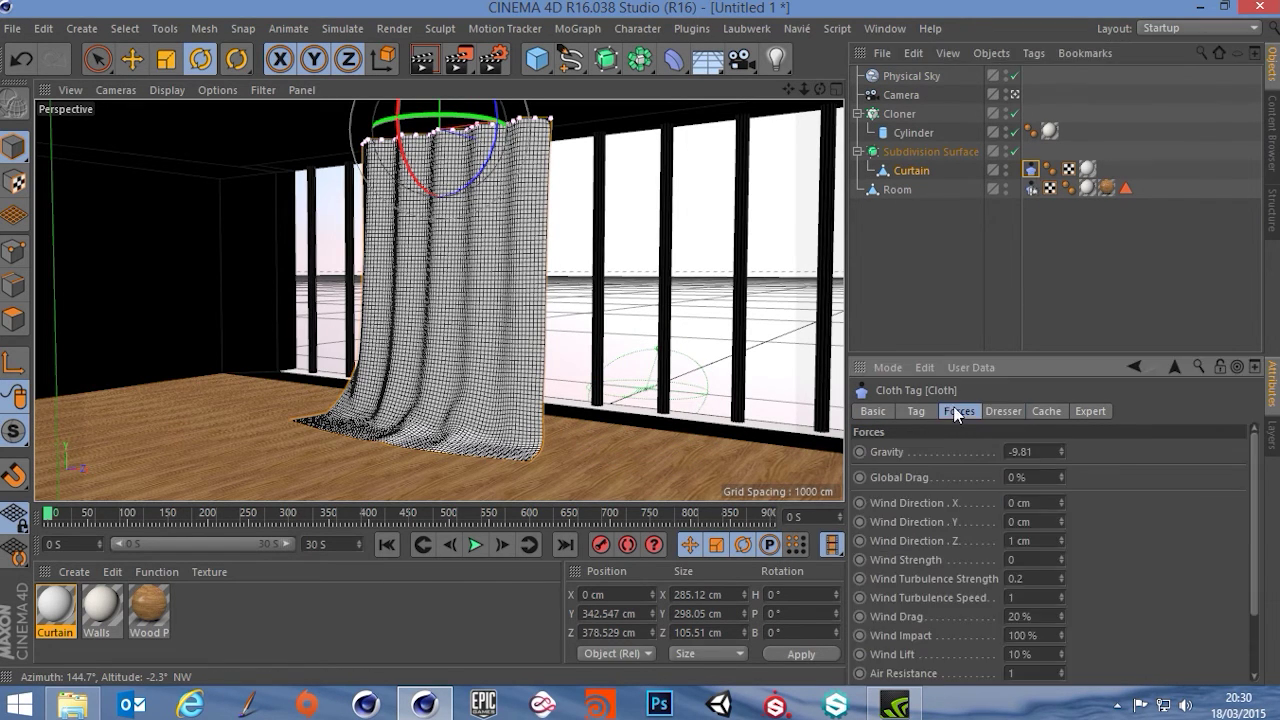
mouse_move(497, 404)
alt+mouse_down()
mouse_move(523, 387)
mouse_move(516, 400)
alt+mouse_up()
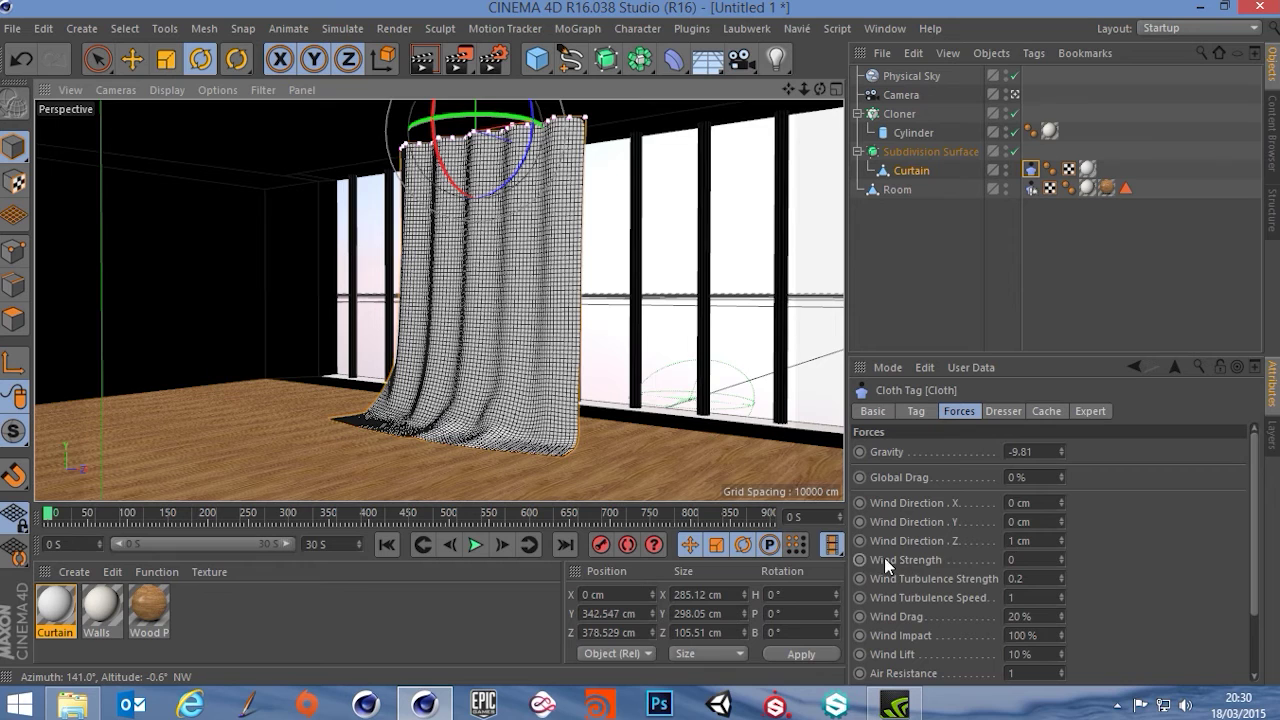
click(1032, 559)
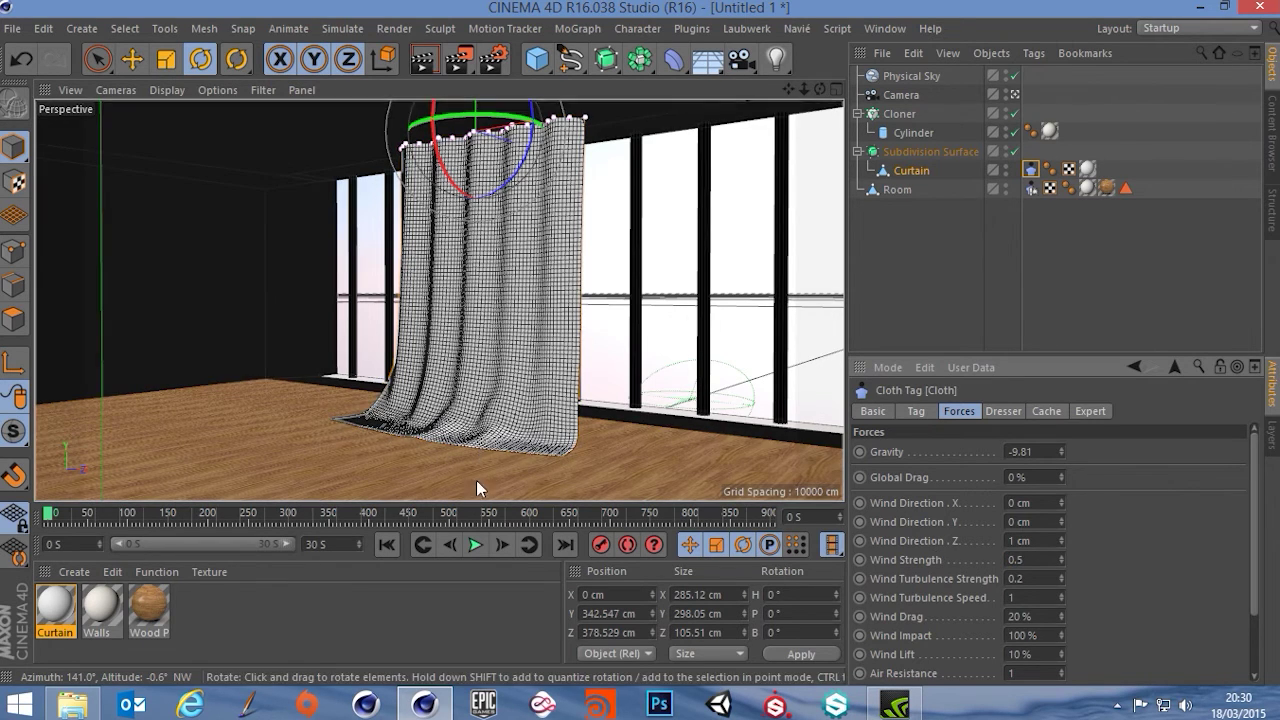
Step: Play the cloth simulation and raise the Wind Strength to 1 while it runs
click(476, 544)
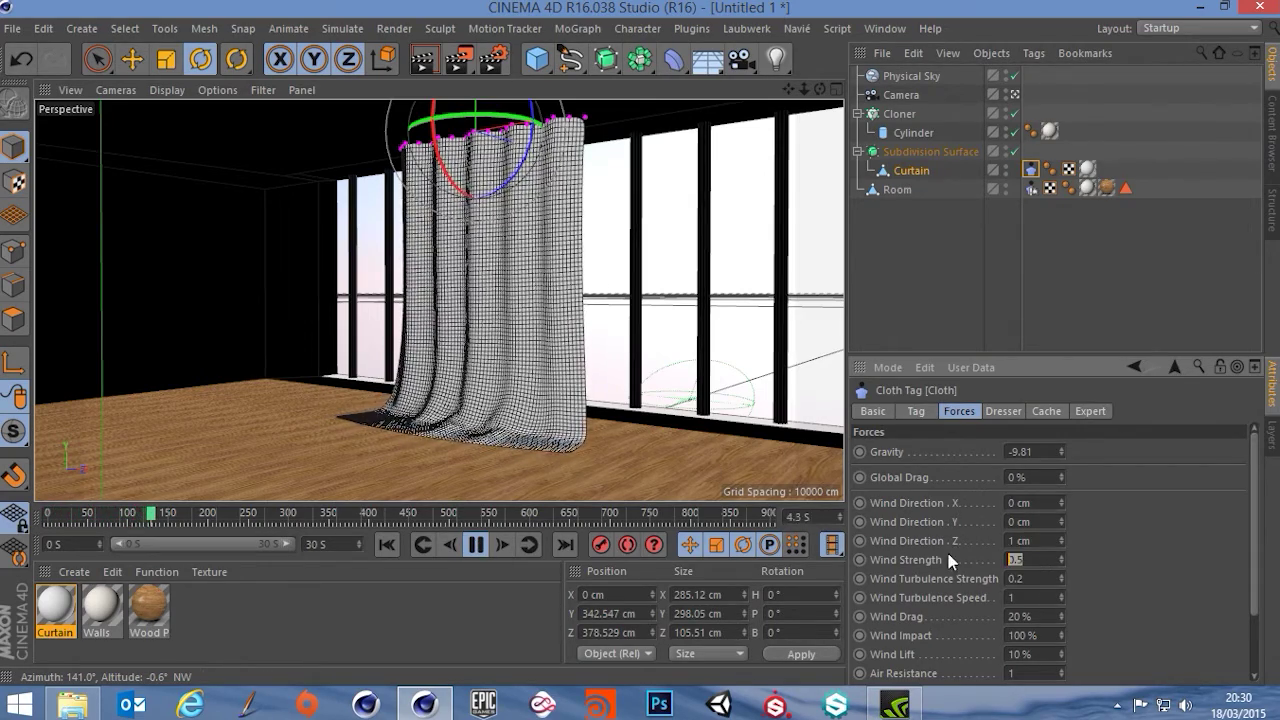
text(1)
key(Return)
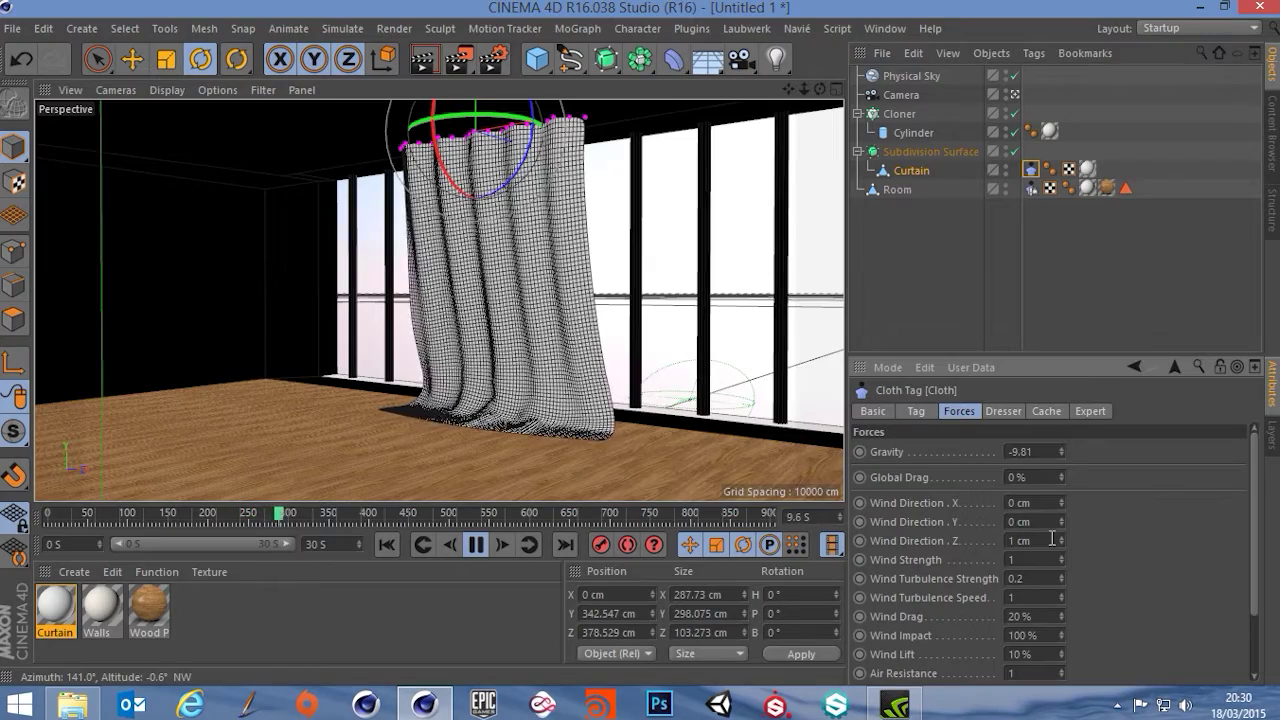
Step: Change the cloth's wind direction to 0.5 cm along Z and 1 cm along X
mouse_move(442, 398)
alt+mouse_down()
mouse_move(476, 443)
mouse_move(436, 393)
mouse_move(450, 402)
alt+mouse_up()
scroll(591, 363, up, 2)
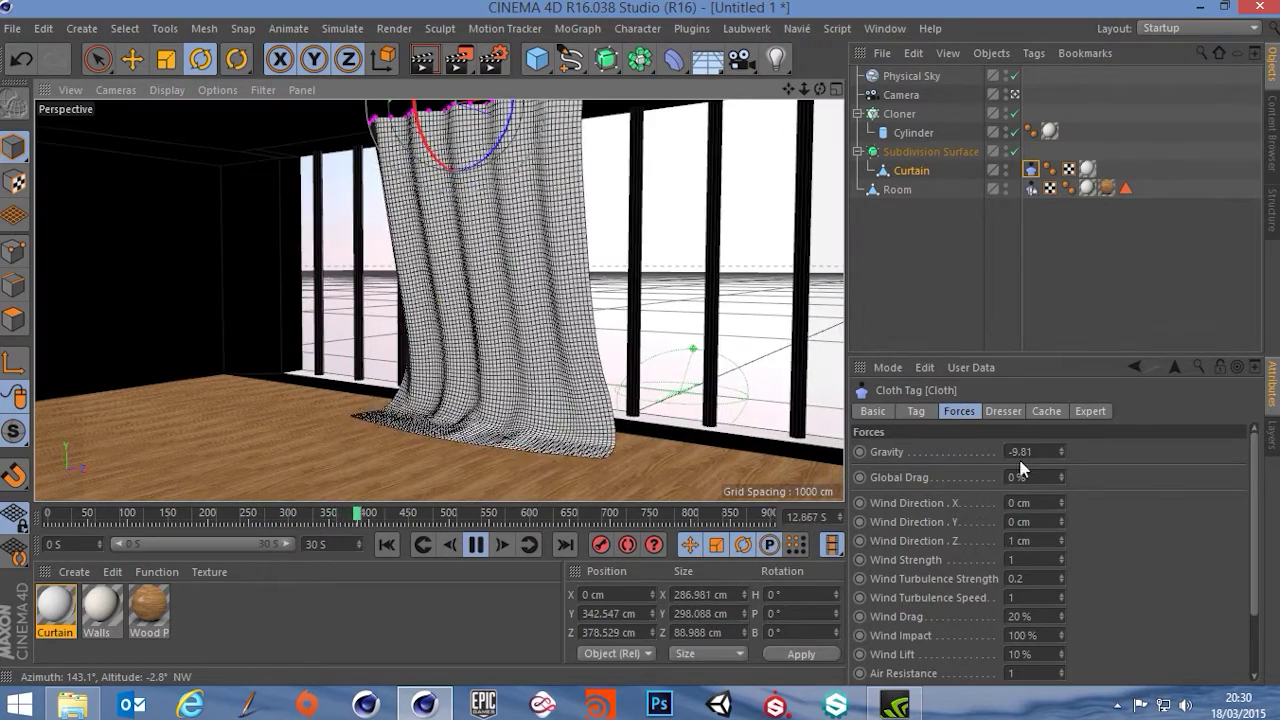
click(1040, 540)
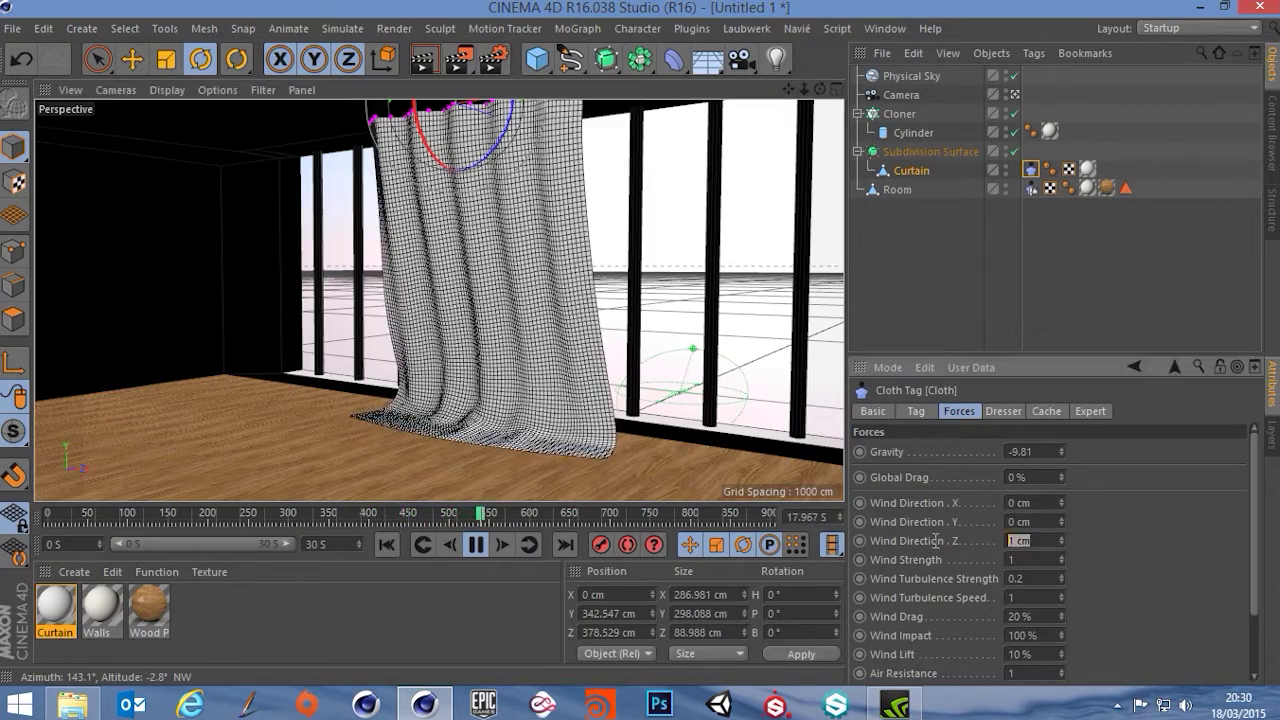
text(.5)
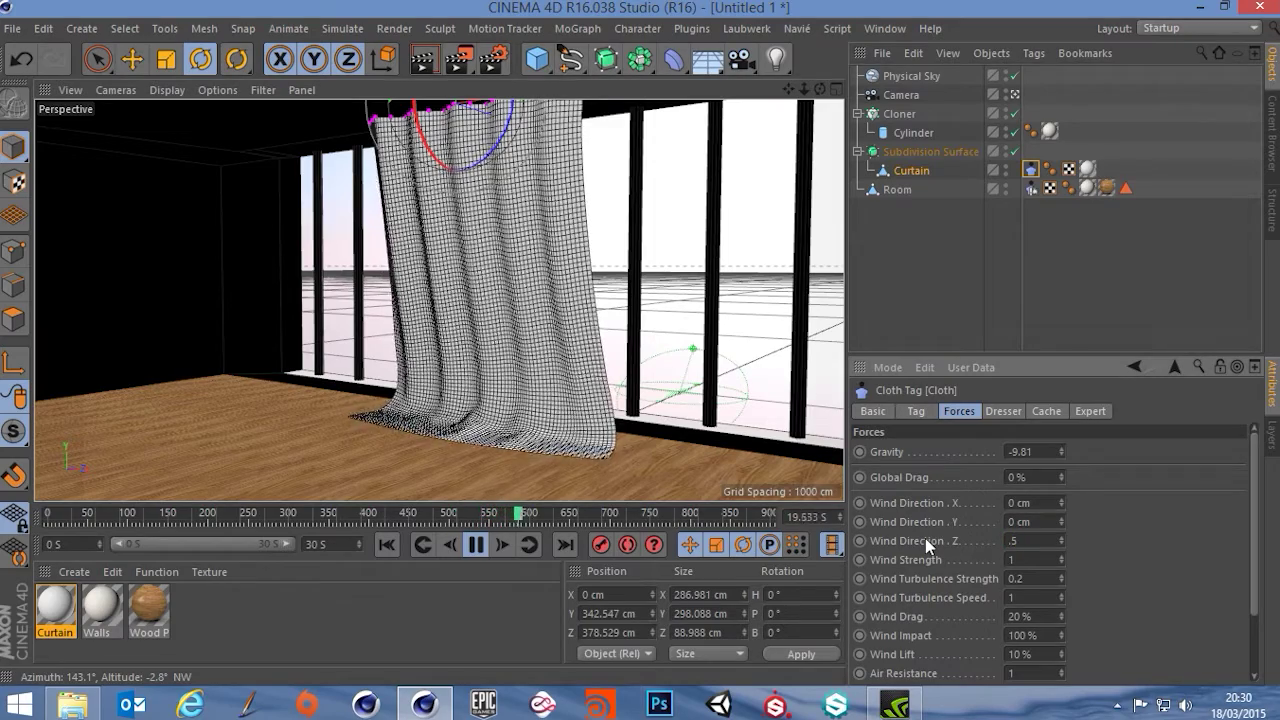
key(Return)
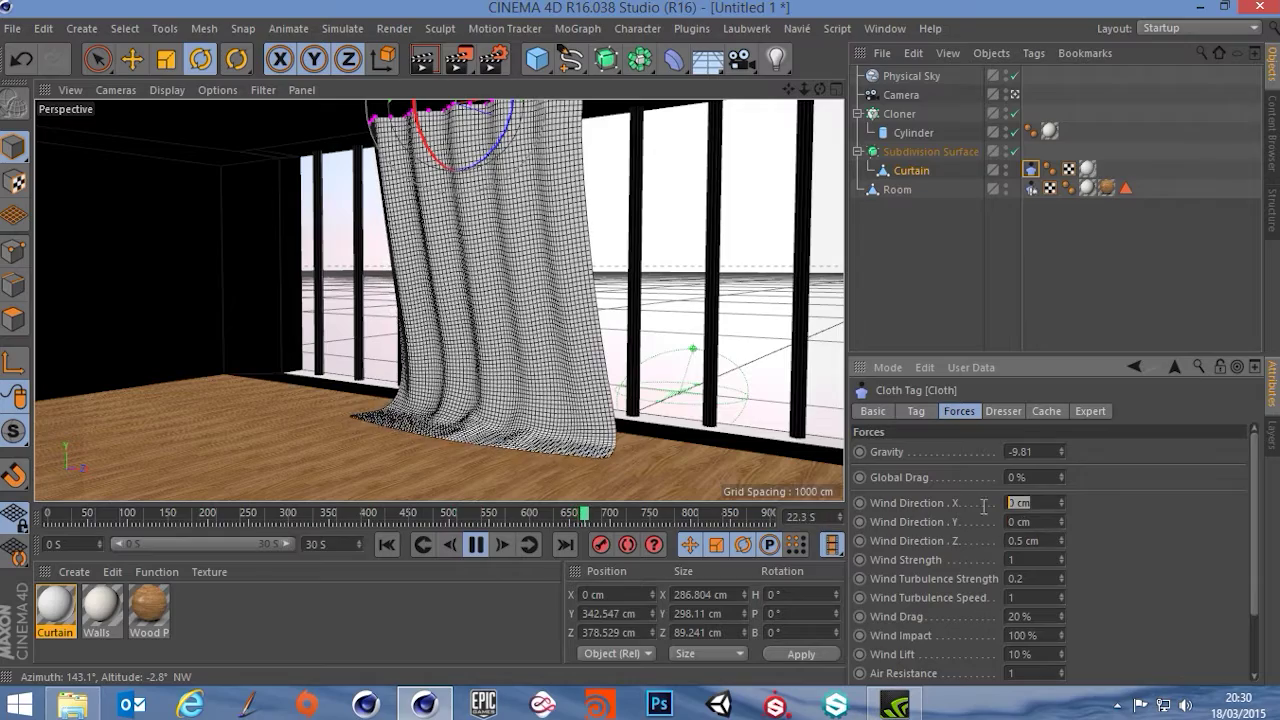
text(1)
key(Return)
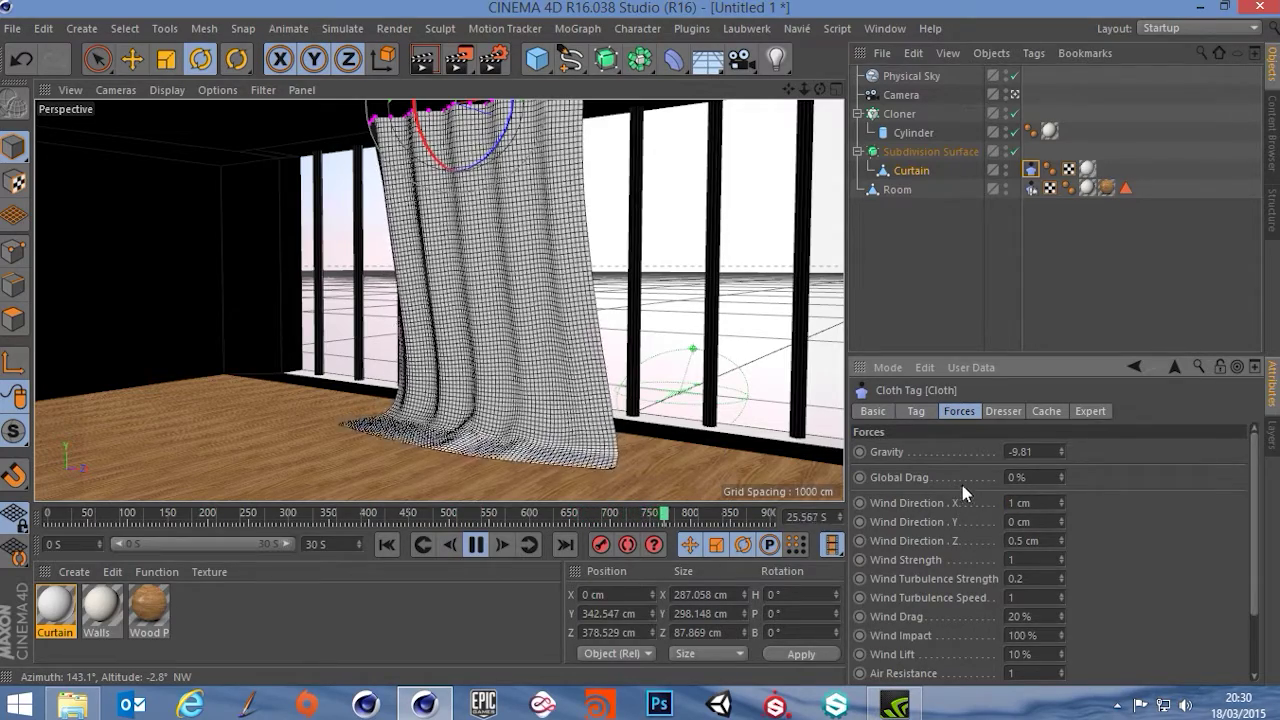
Step: Set the curtain cloth's Wind Turbulence Strength to 0.5
drag(1033, 578, 945, 573)
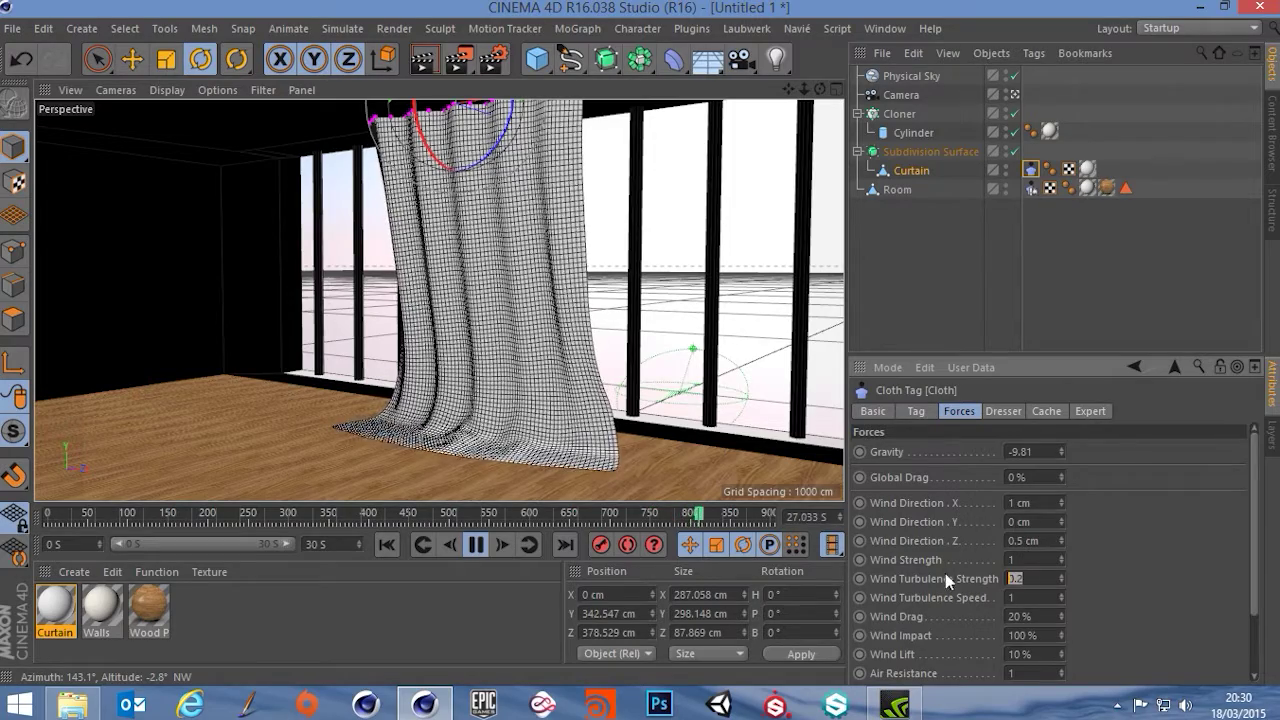
text(.5)
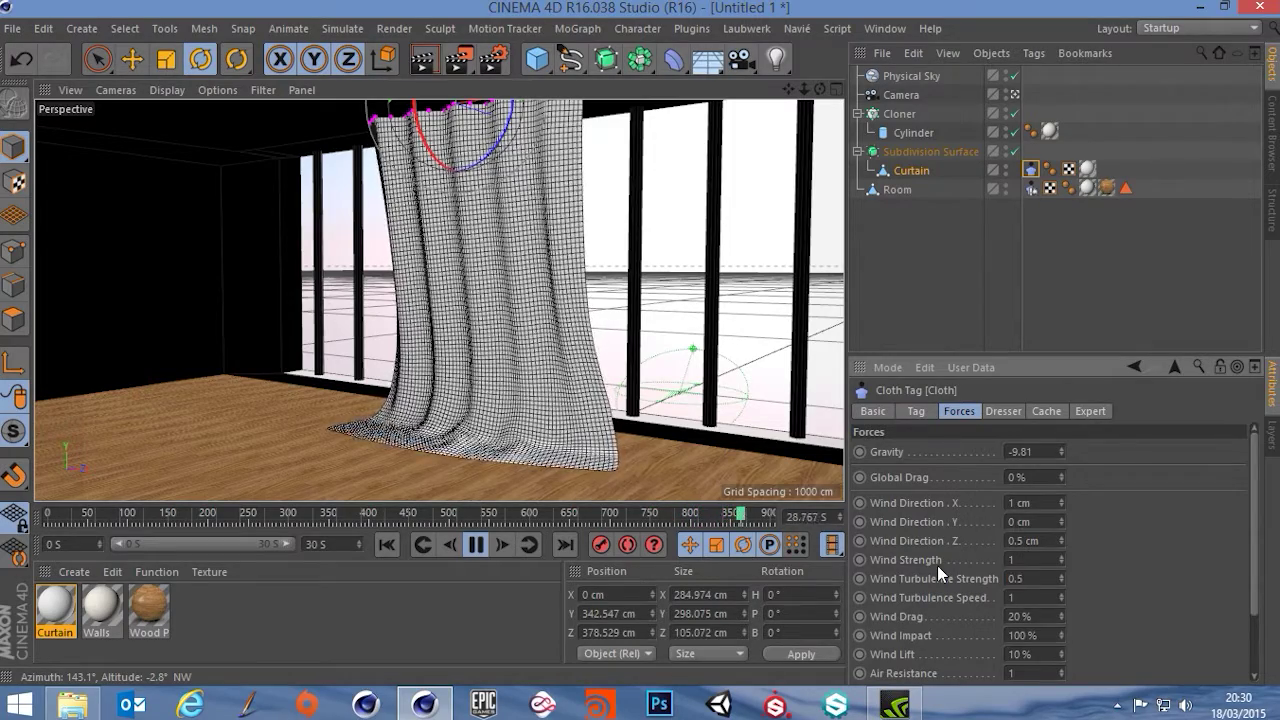
key(Return)
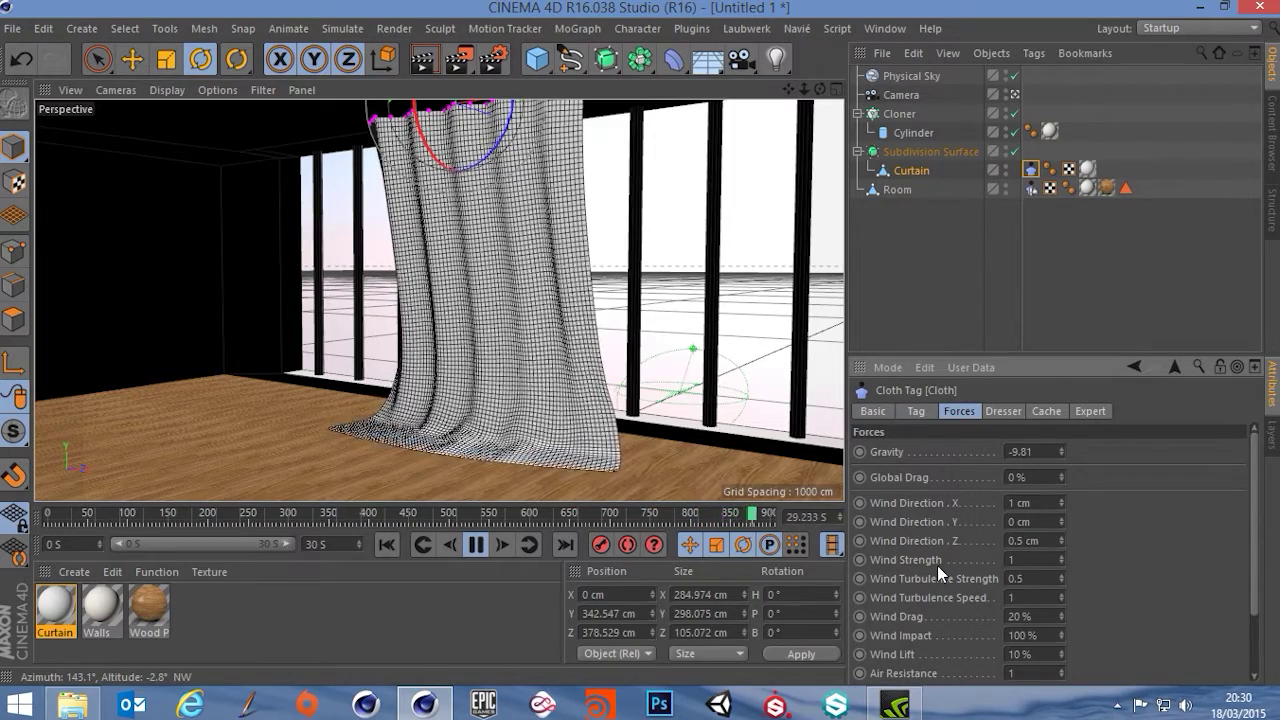
Step: Reduce the cloth's Z wind direction to 0.2 cm and raise the Wind Strength to 2
double_click(1030, 541)
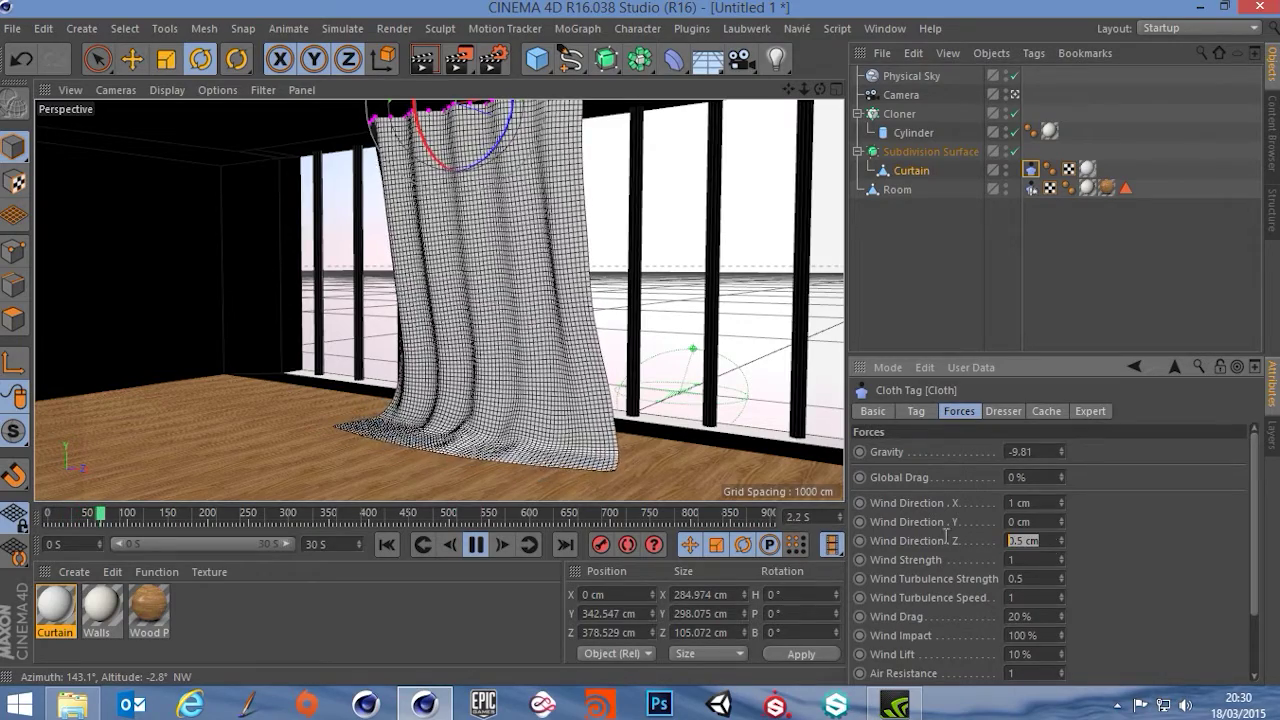
text(0.2)
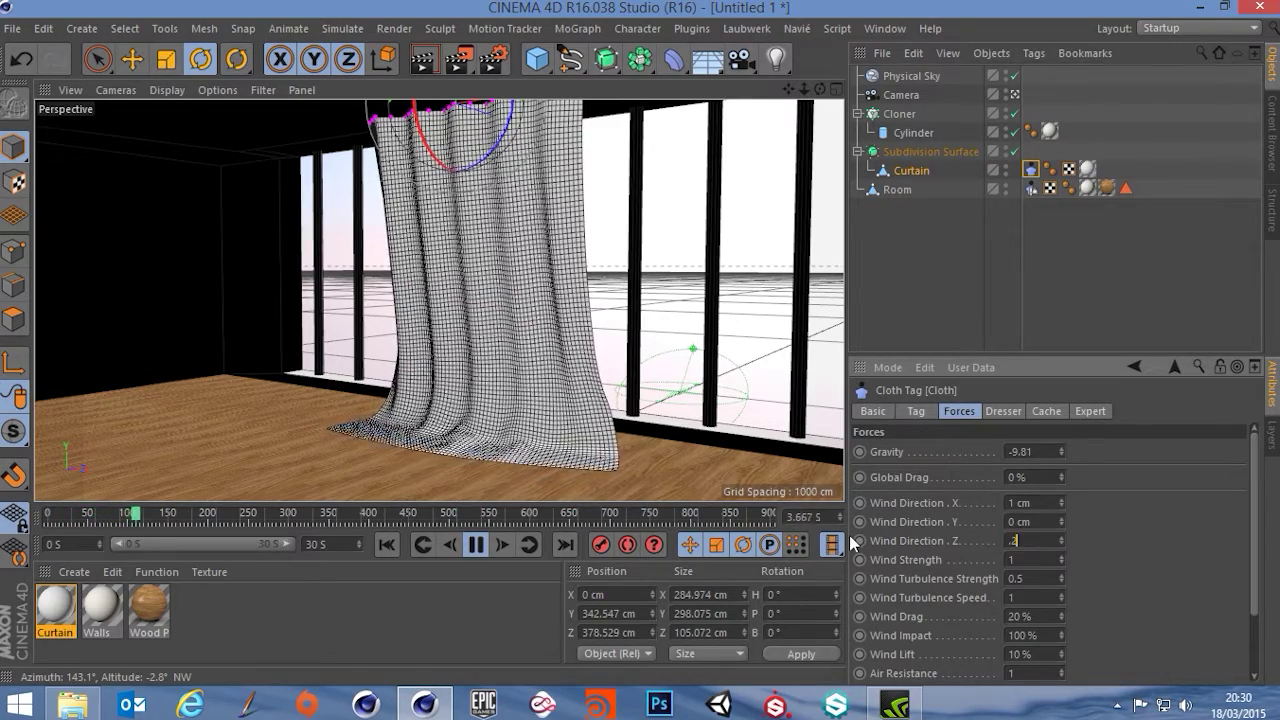
key(Return)
drag(1031, 557, 897, 557)
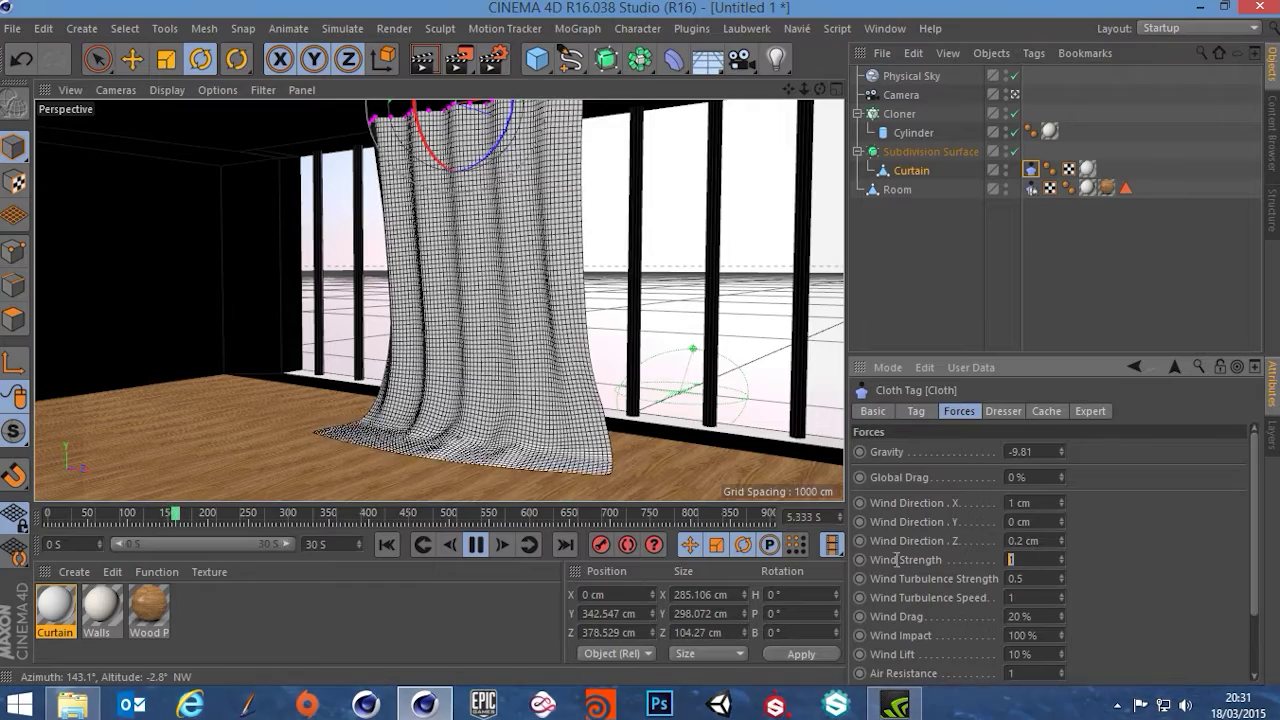
text(2)
key(Return)
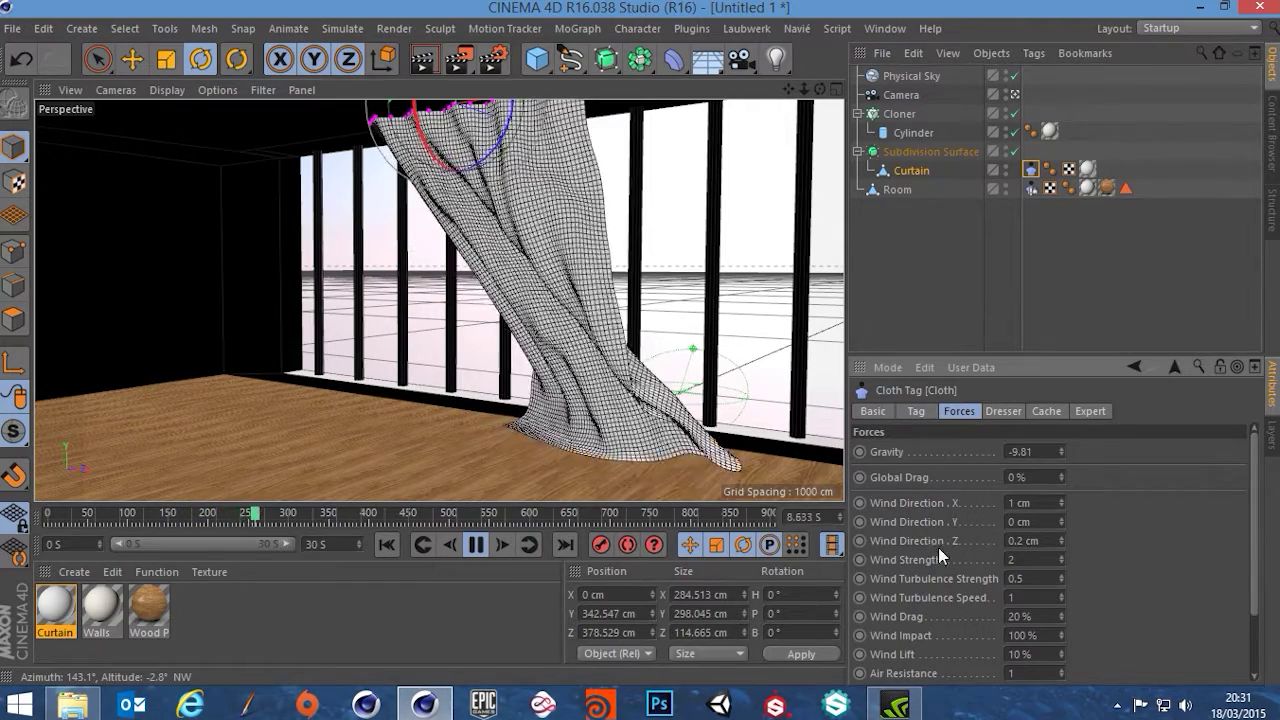
Step: Preview the running curtain simulation shaded without wireframe lines, and switch the viewport back to shading with lines
click(167, 90)
click(185, 110)
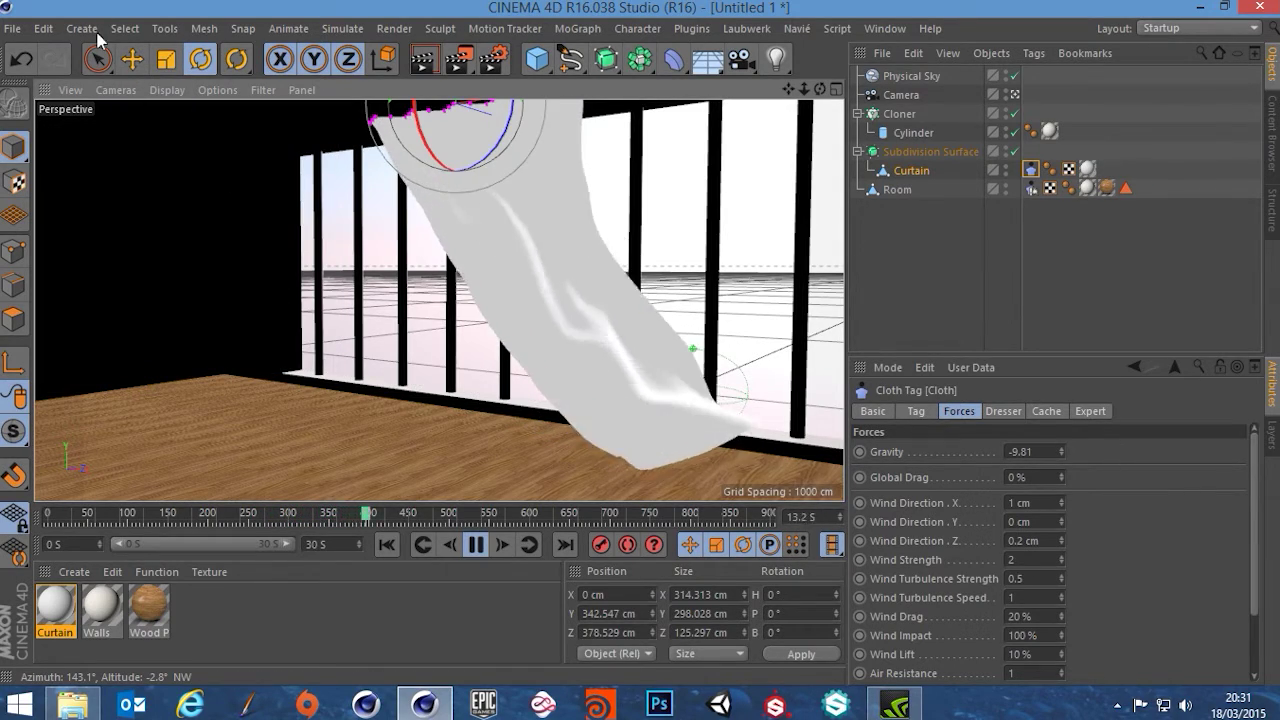
click(165, 90)
click(187, 137)
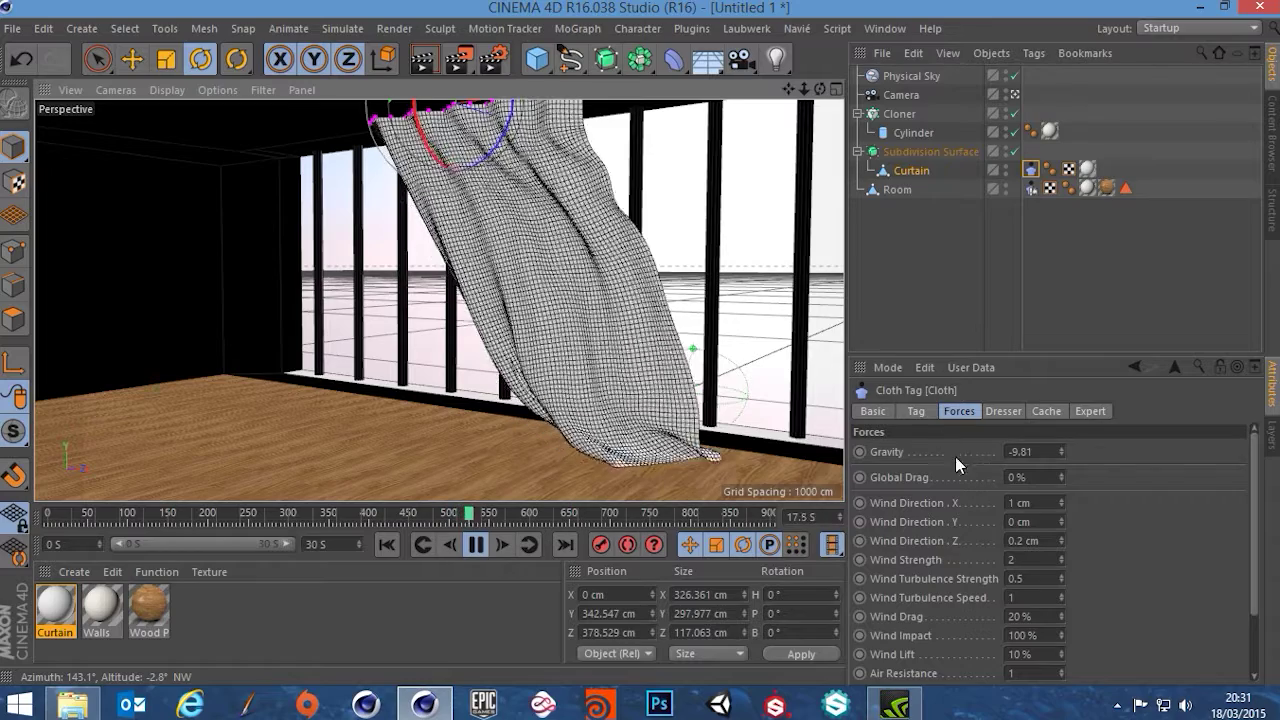
Step: Set the curtain cloth's X wind direction to 0.5 cm while the simulation runs
double_click(1034, 504)
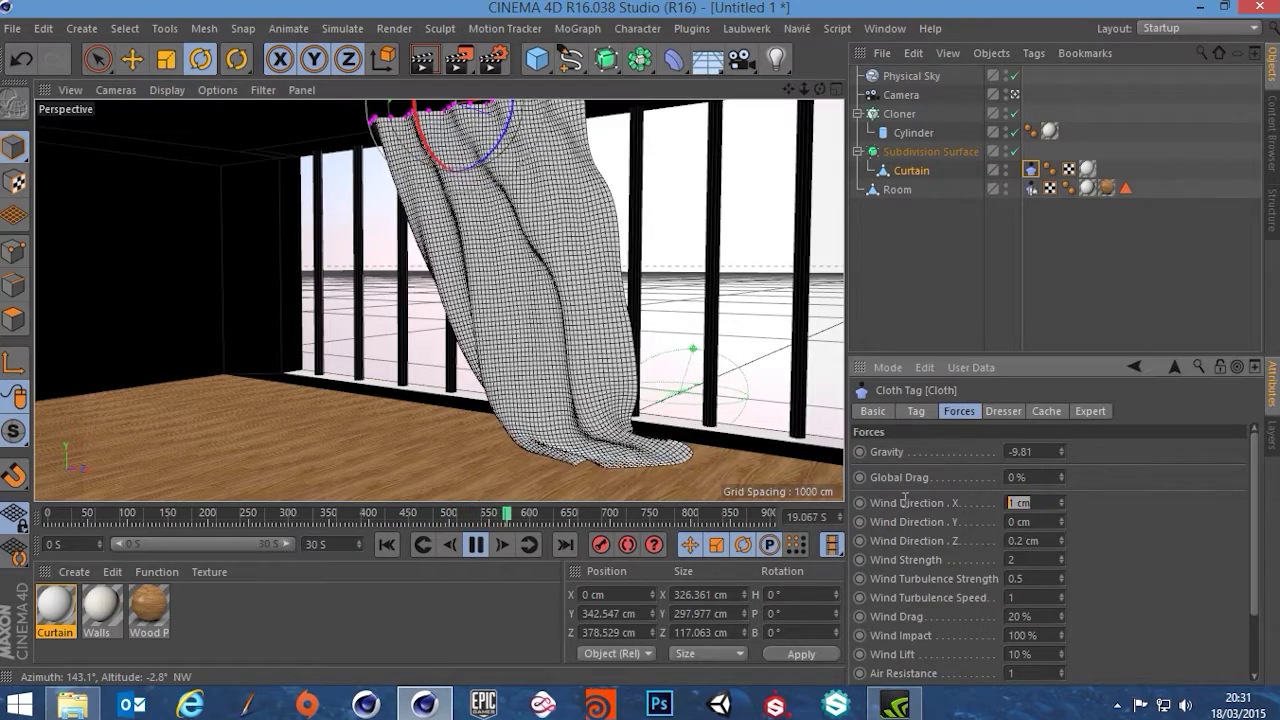
text(5)
key(Return)
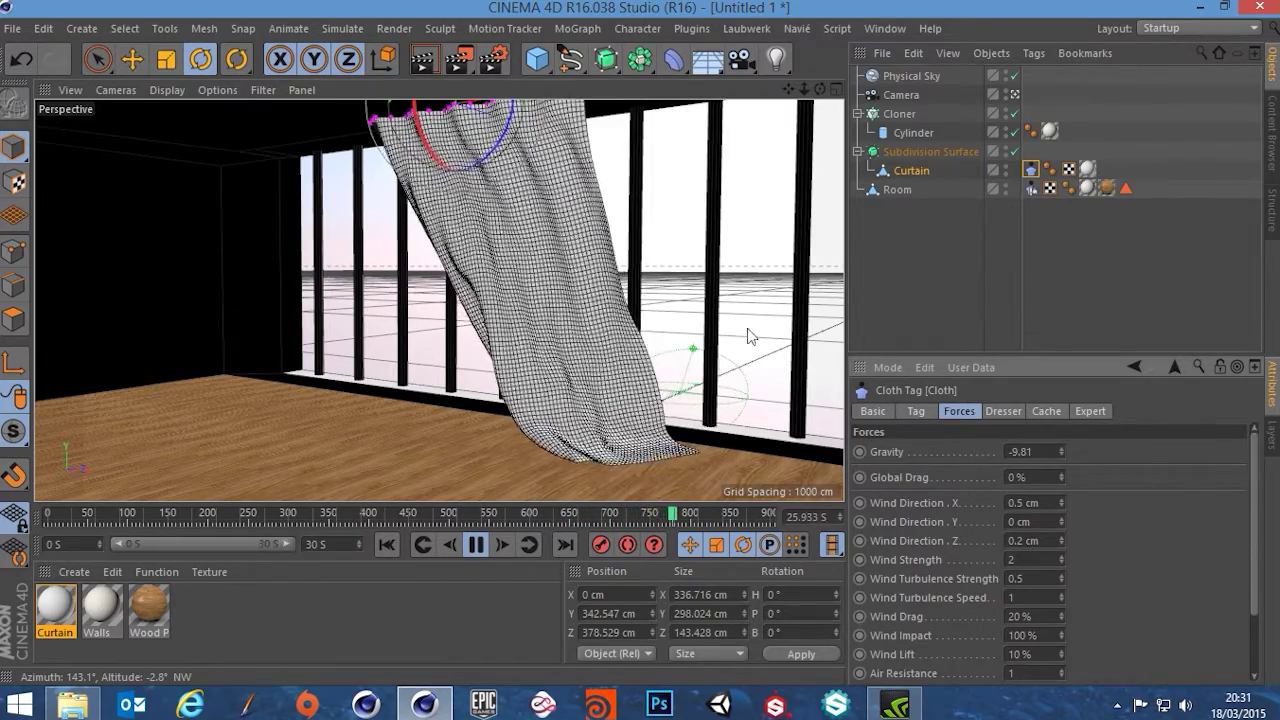
Step: Add a Cloth Collider tag to the Cylinder inside the Cloner
click(899, 116)
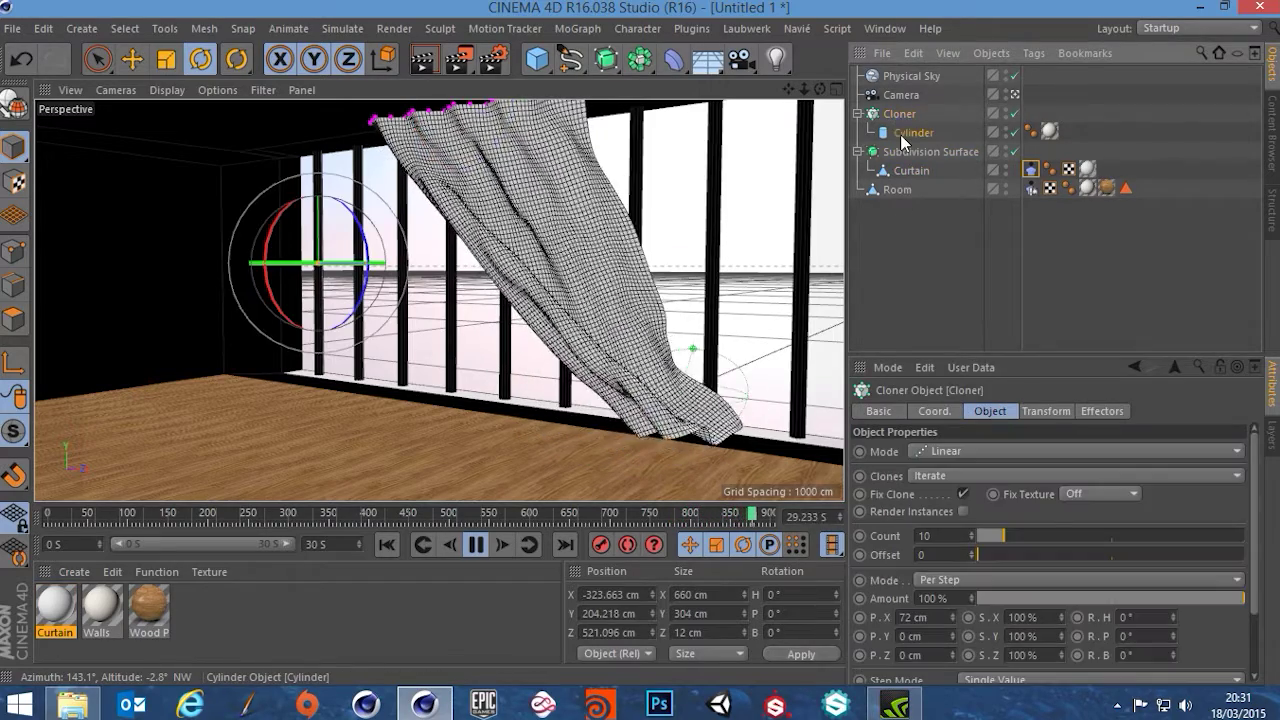
click(910, 133)
right_click(910, 133)
mouse_move(920, 152)
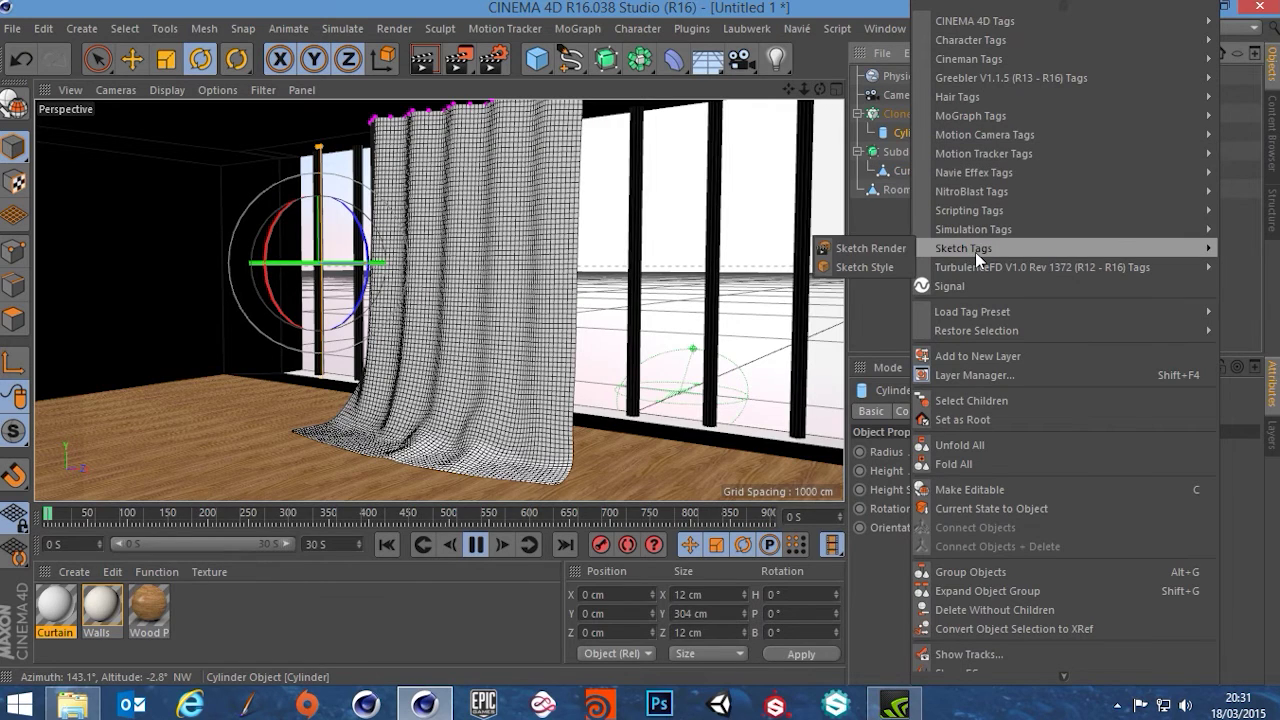
mouse_move(988, 236)
click(805, 6)
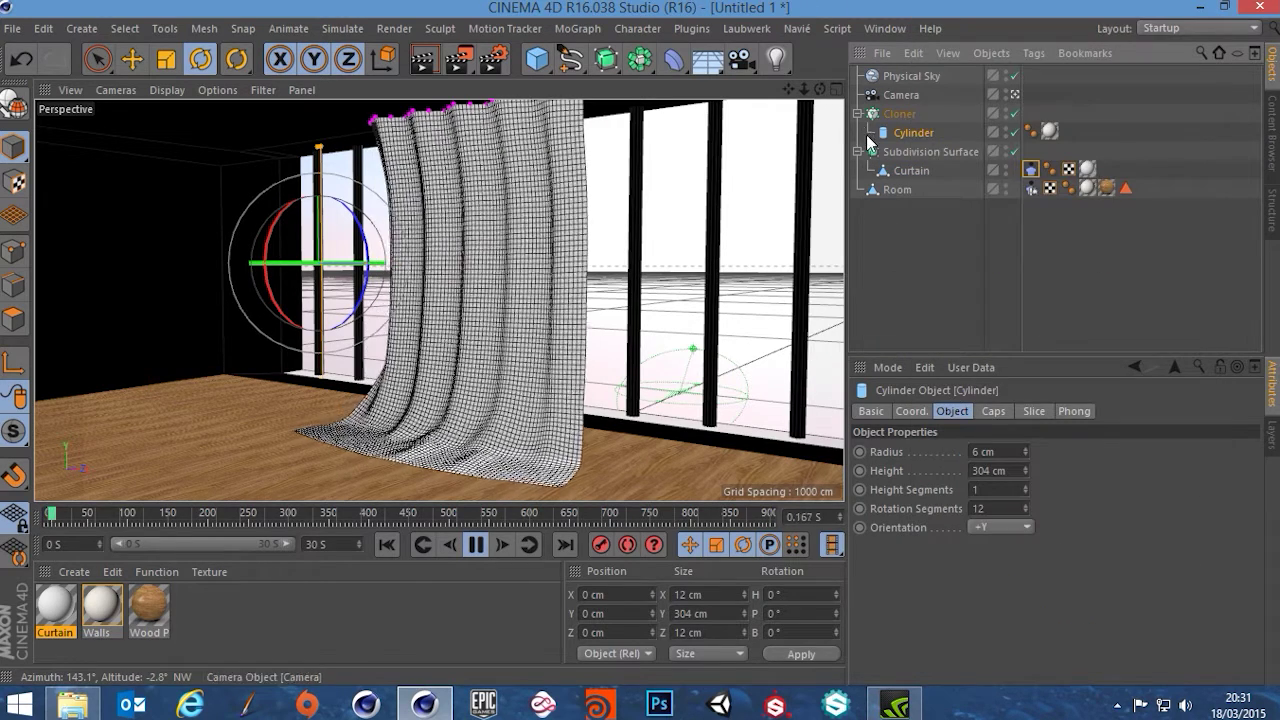
right_click(911, 130)
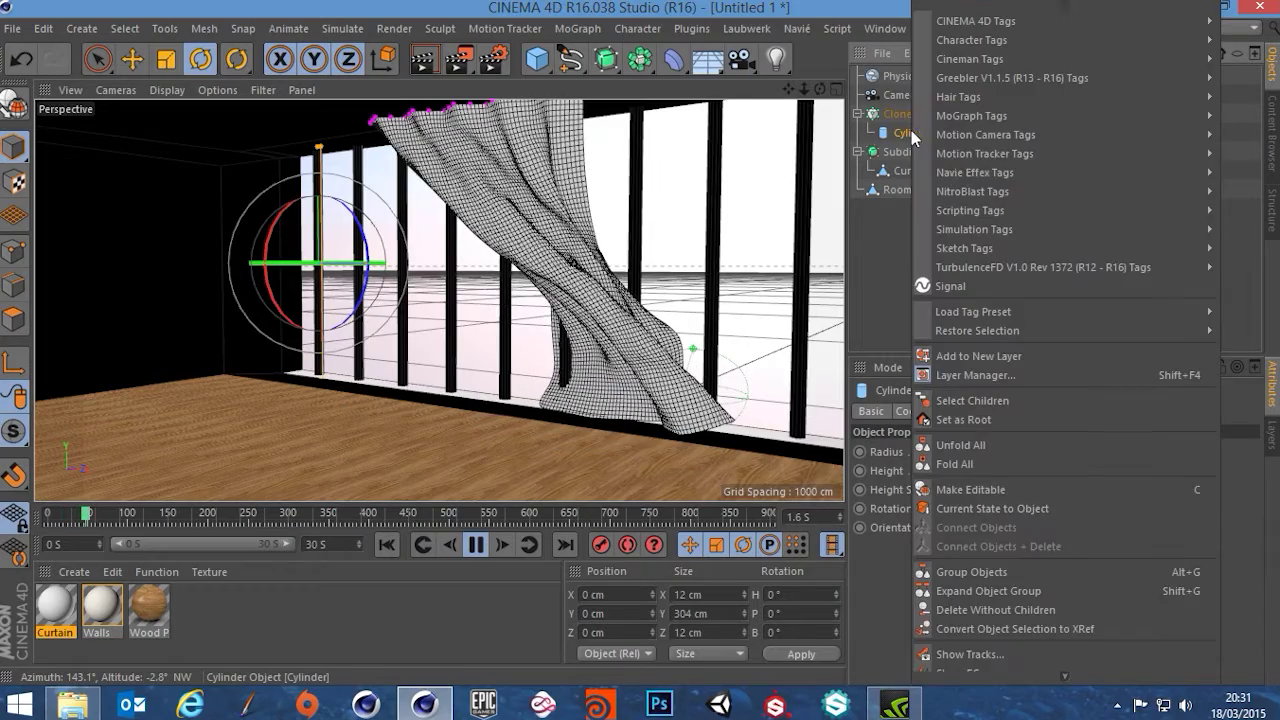
mouse_move(987, 232)
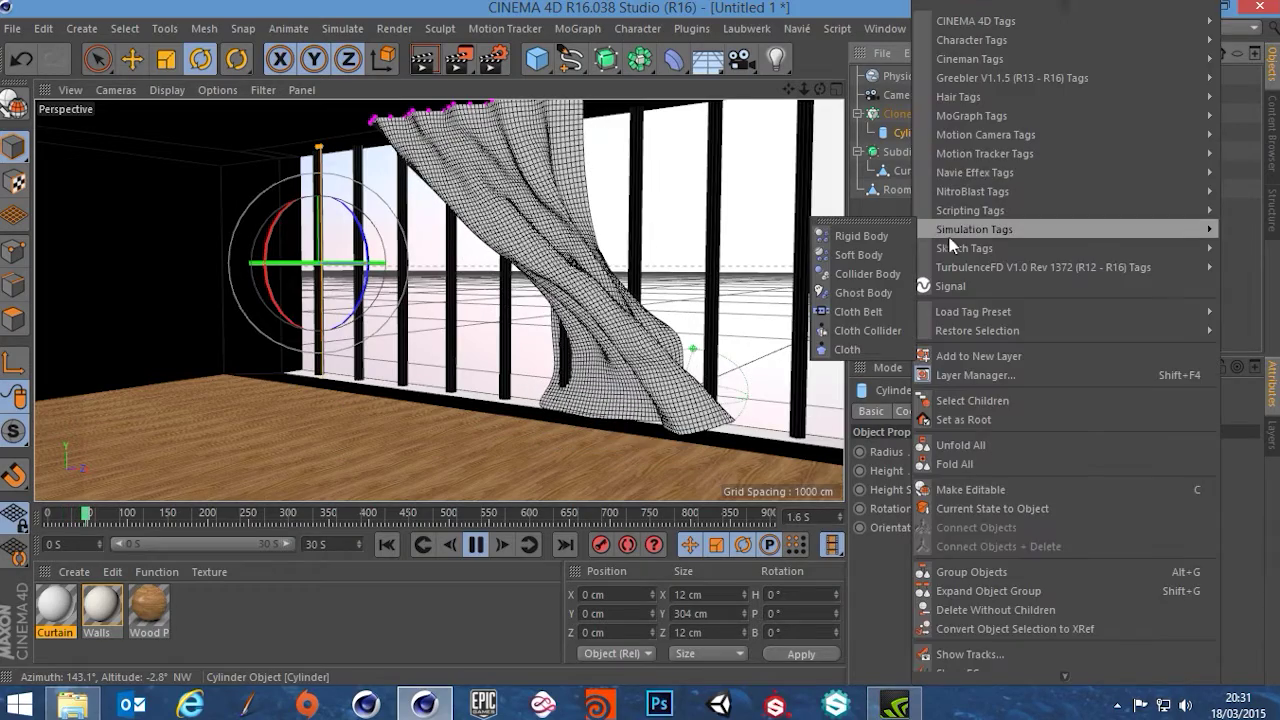
click(862, 331)
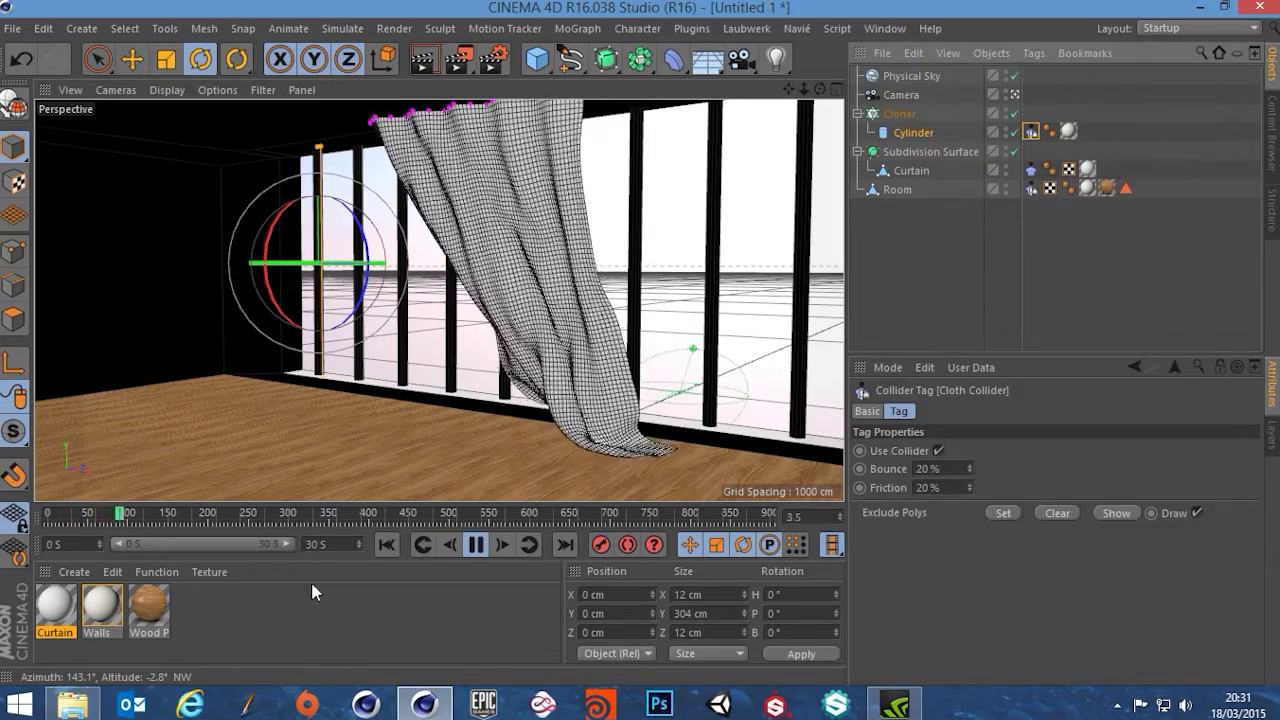
Step: Move the Cloth Collider tag onto the Cloner, replay the simulation from the start, and rewind it to frame 0
click(386, 544)
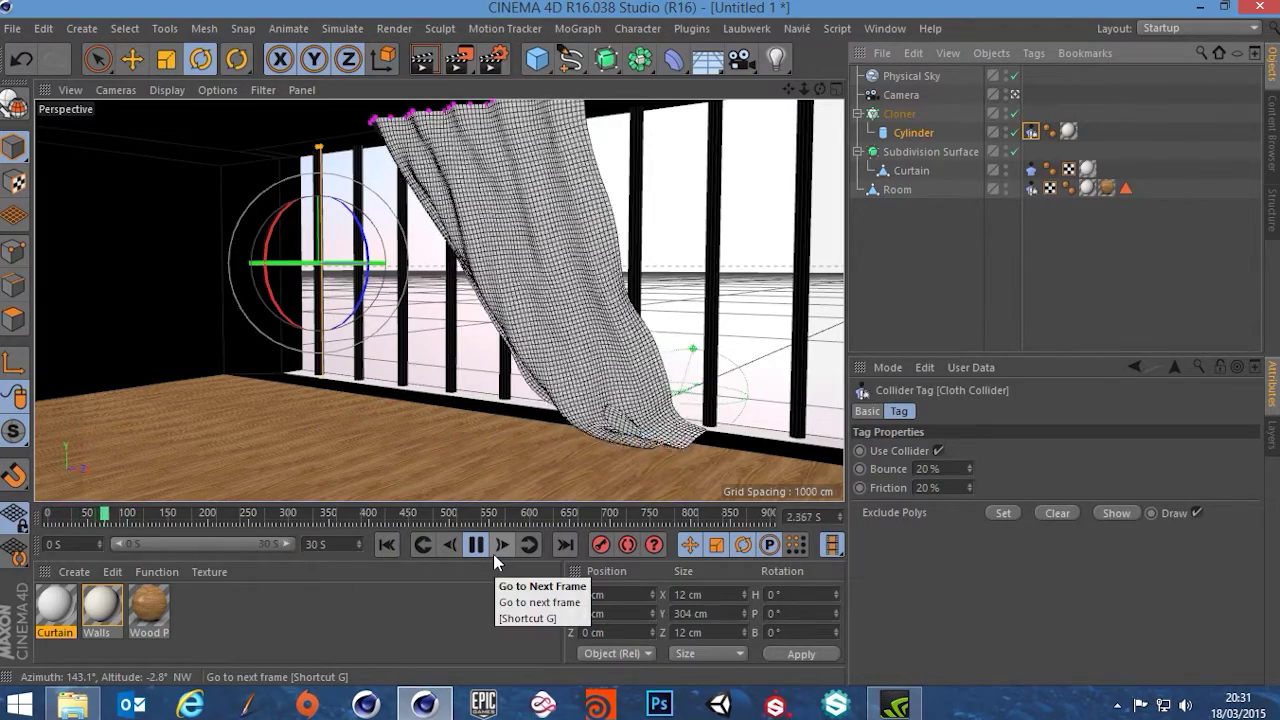
click(476, 545)
click(393, 550)
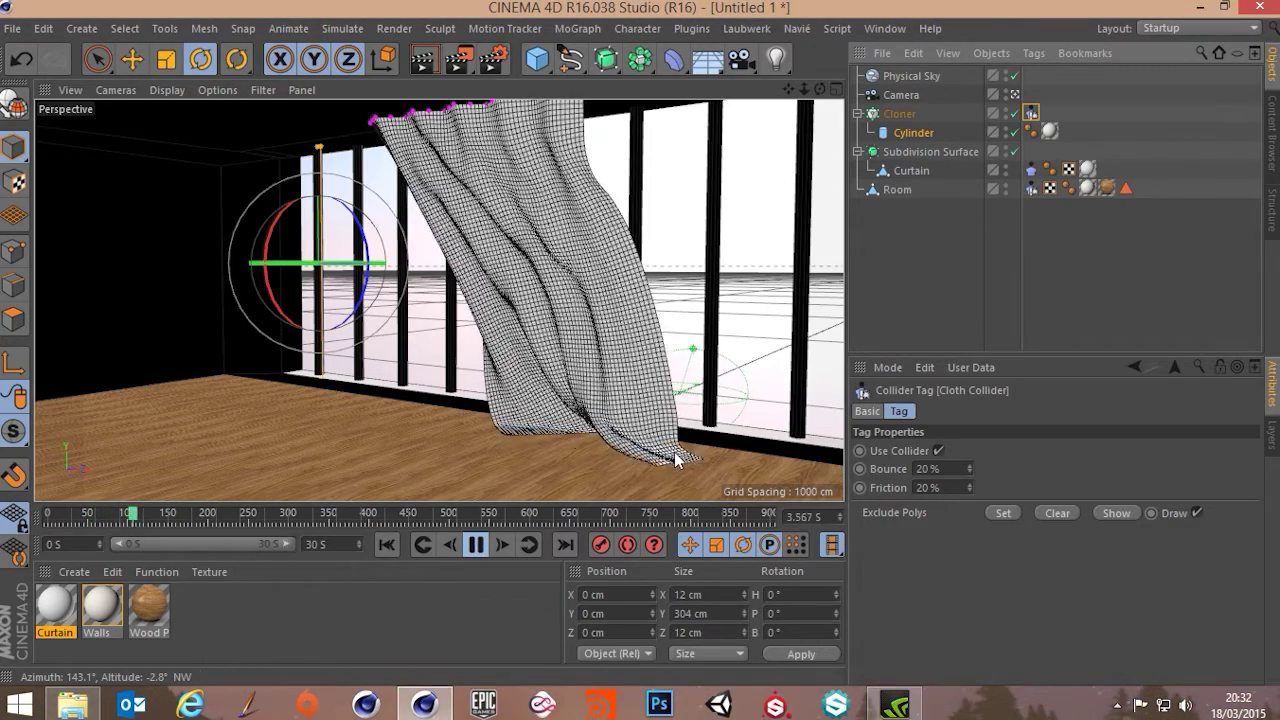
click(475, 544)
click(387, 544)
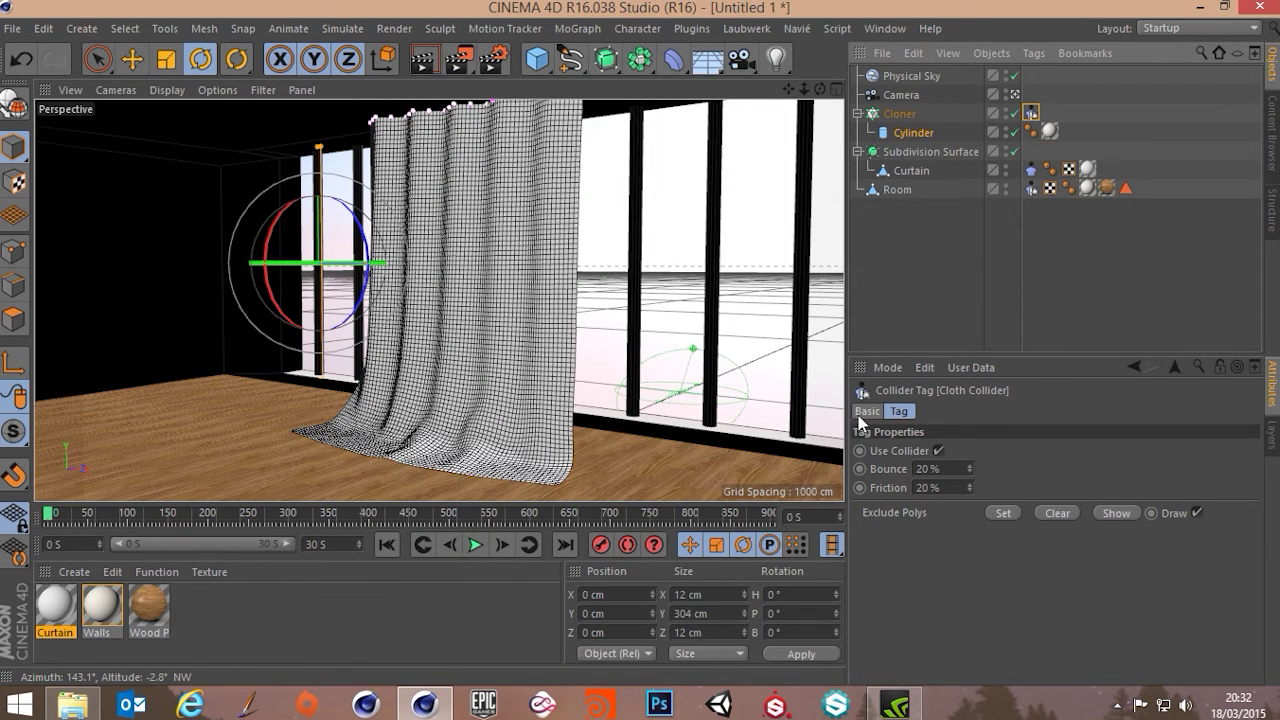
Step: Review the curtain cloth's Expert collision settings, play the simulation to check the bar collisions, and rewind it
click(1031, 170)
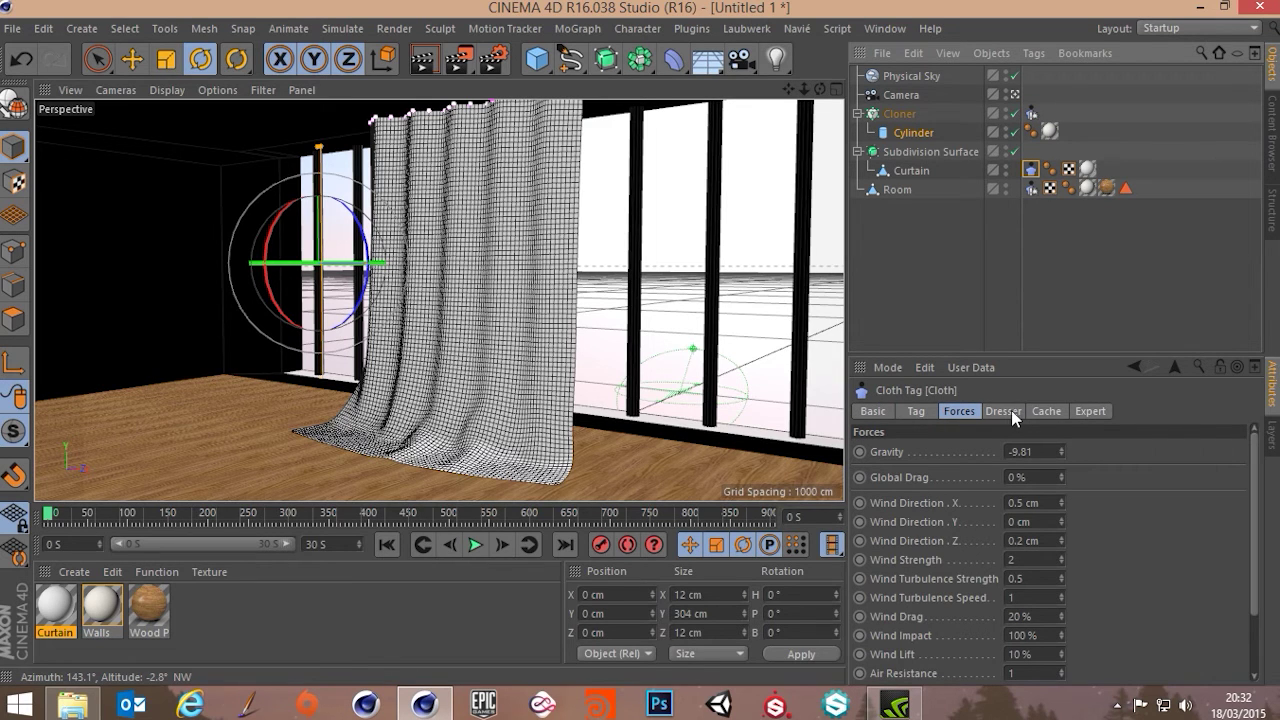
click(1088, 411)
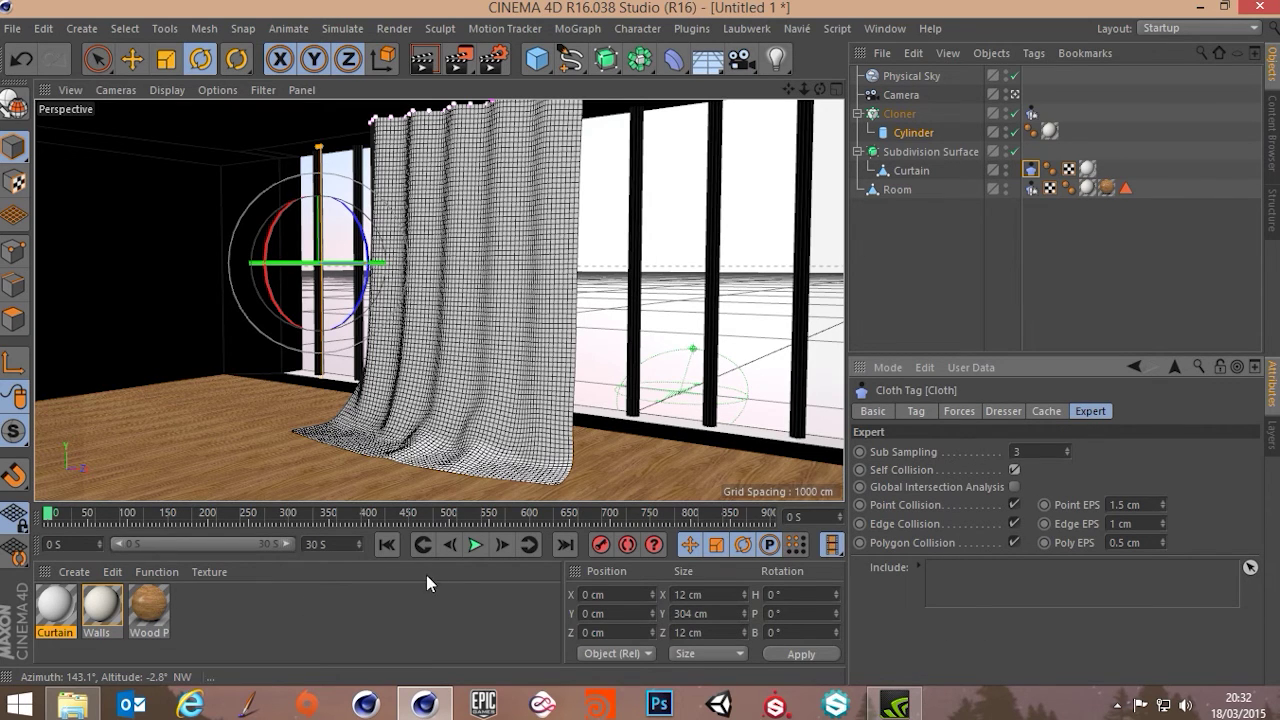
click(475, 545)
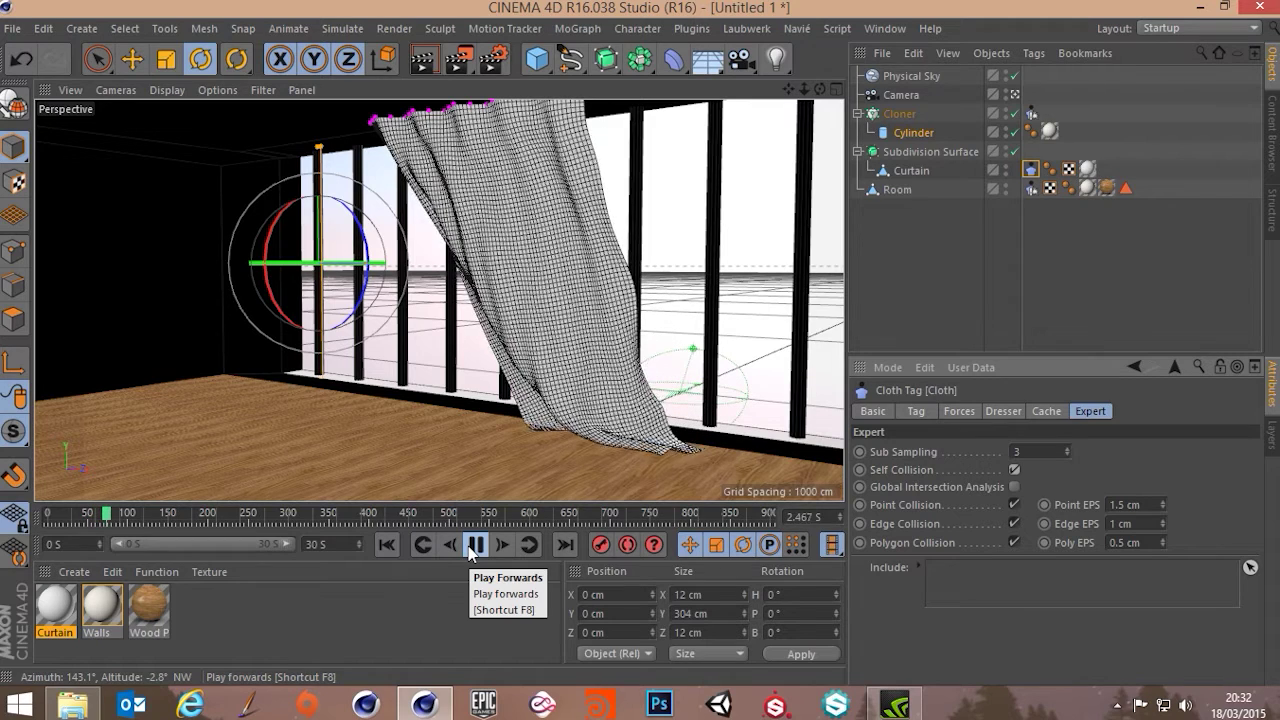
click(474, 548)
click(386, 546)
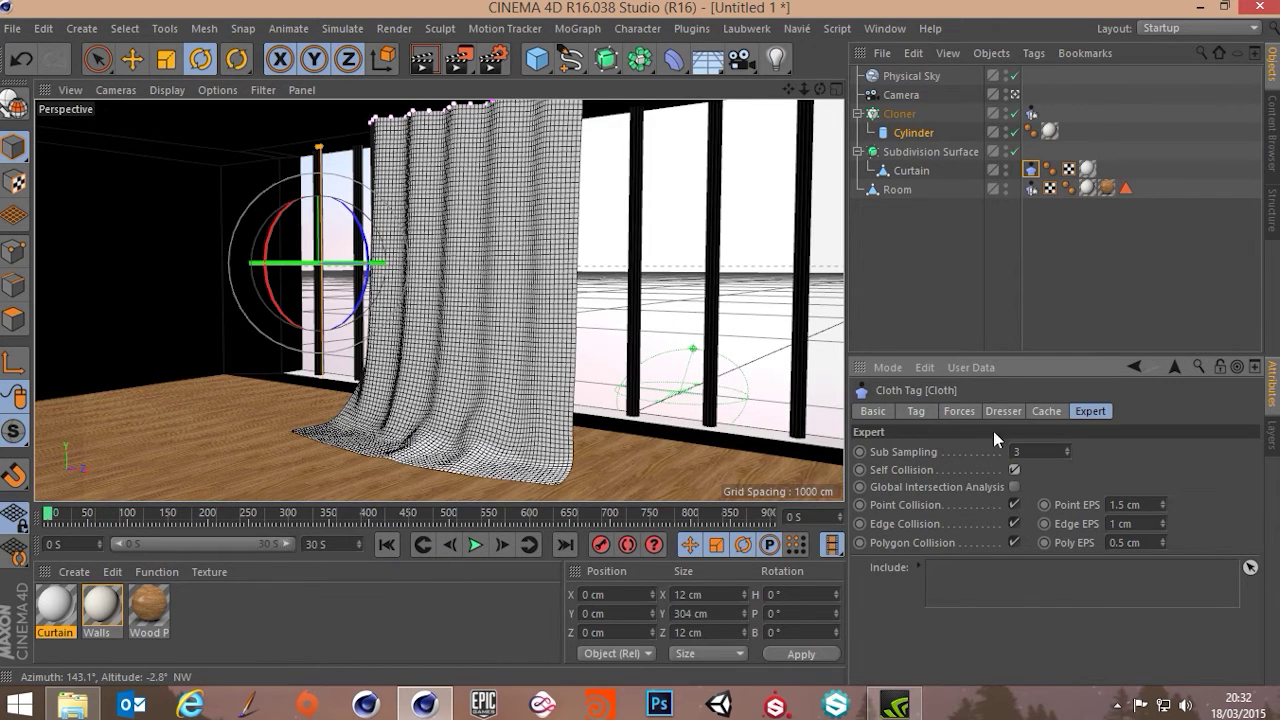
Step: Shorten the timeline to 10 s and calculate the curtain's cloth cache for that range
click(1052, 414)
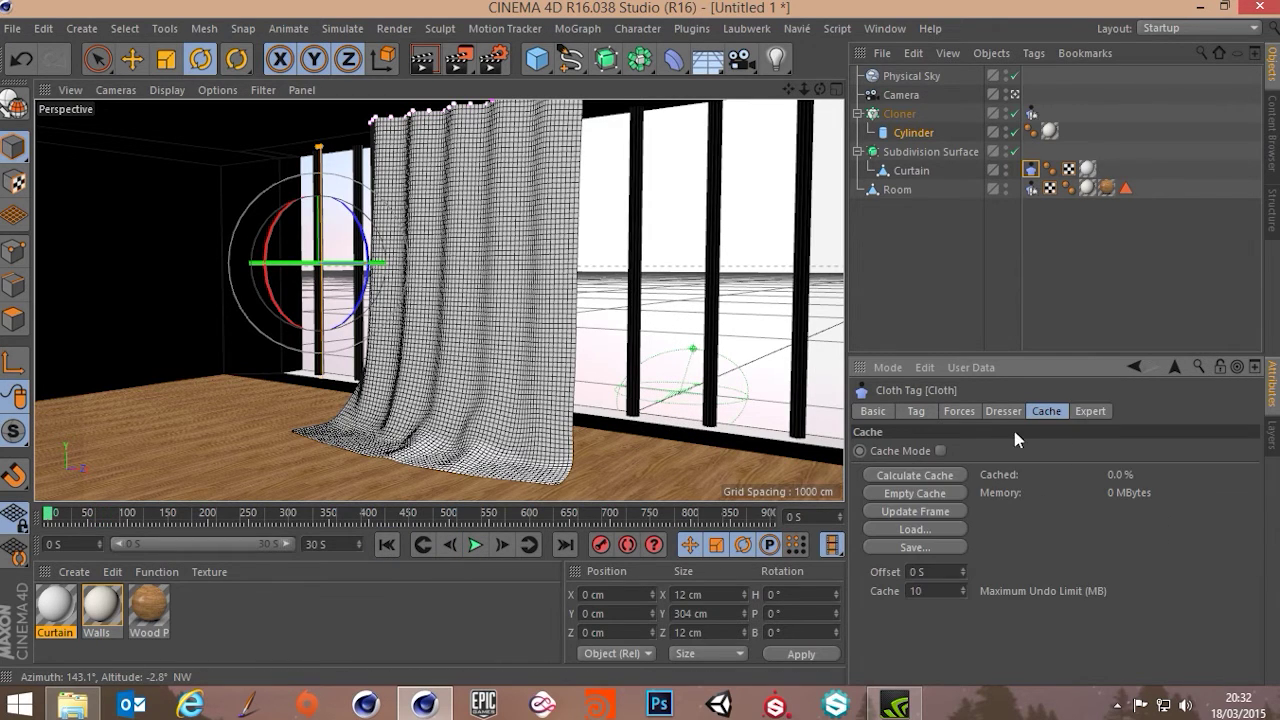
click(891, 475)
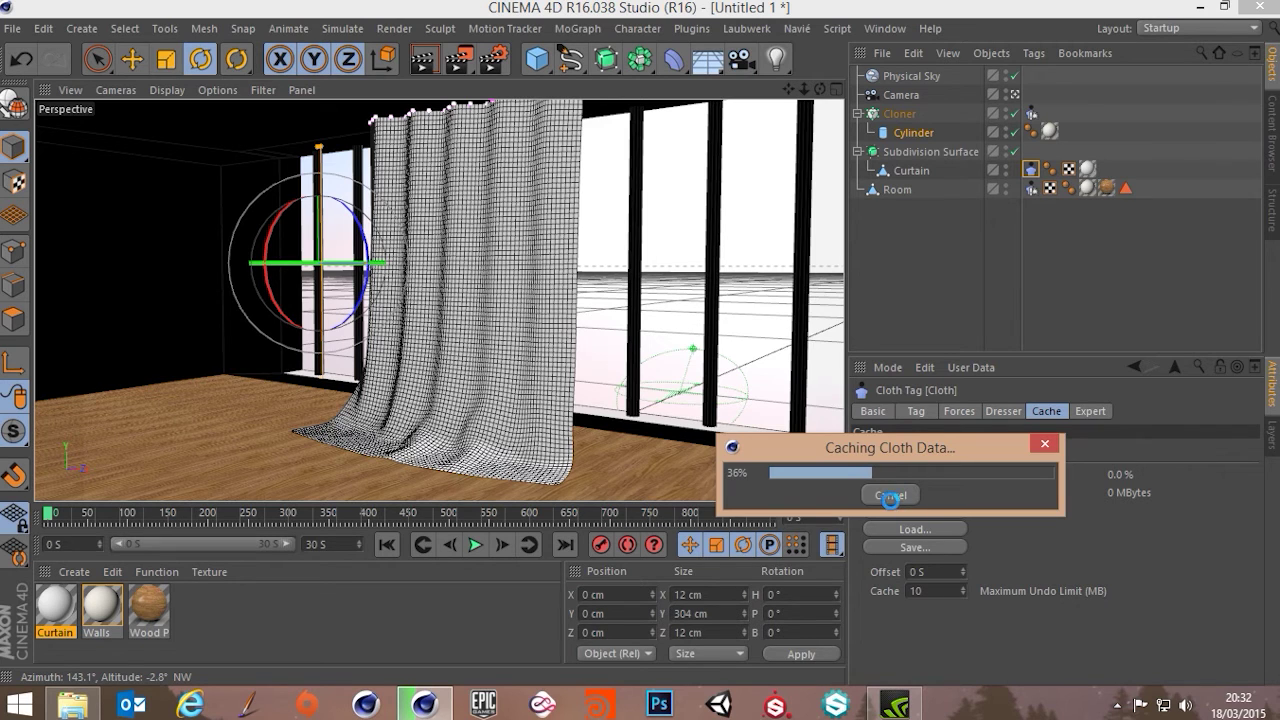
click(890, 495)
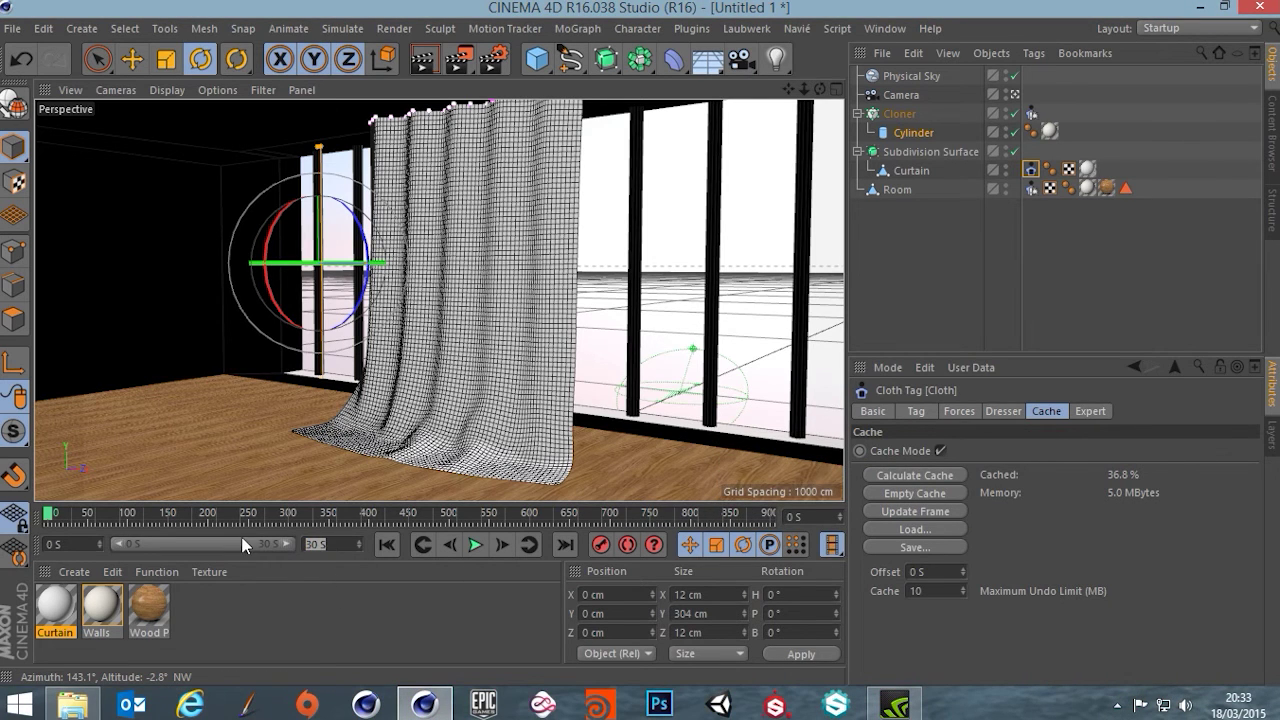
text(10)
key(Return)
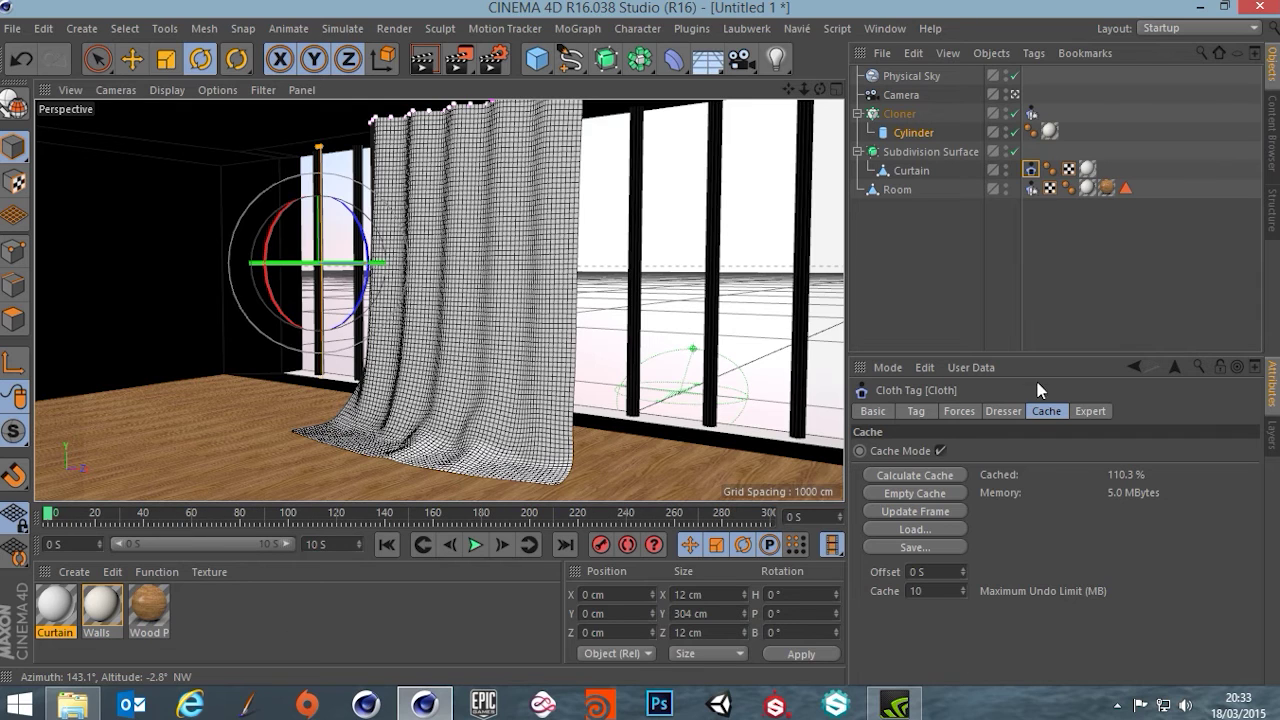
click(914, 474)
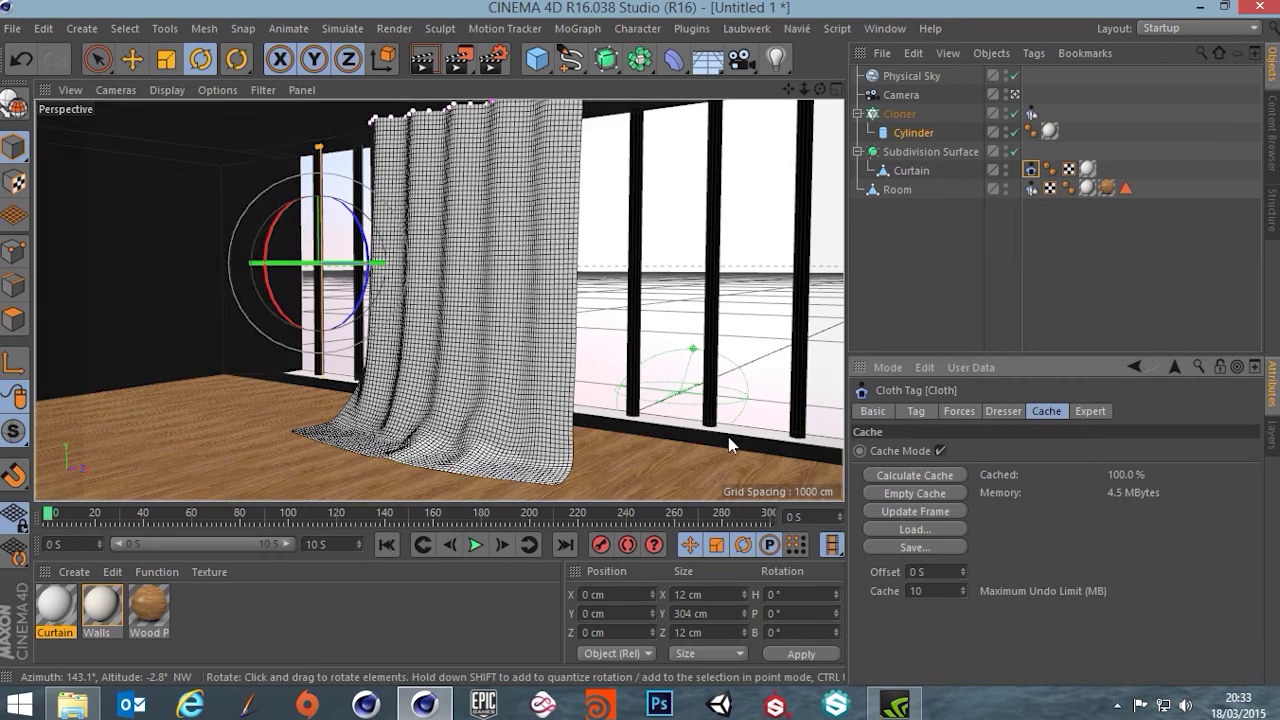
Step: Play the cached curtain animation, stop at frame 137, and make a test render of the reframed room in the Picture Viewer
click(475, 545)
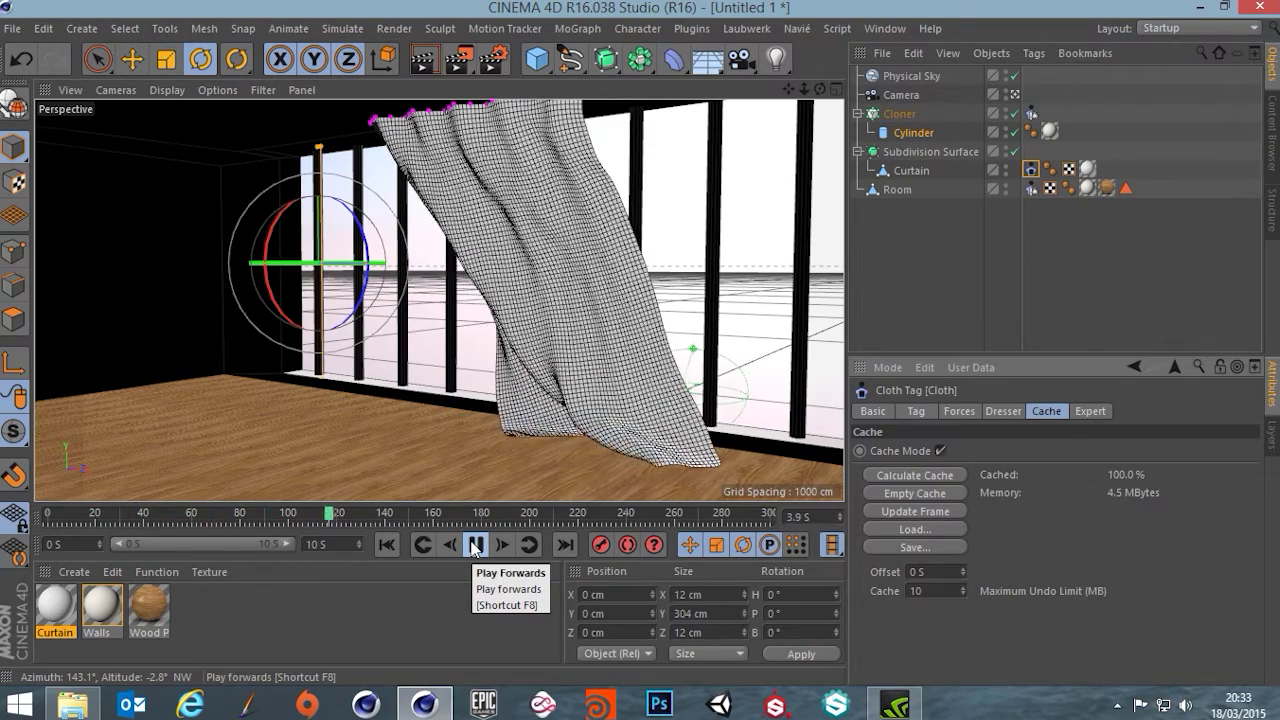
click(475, 545)
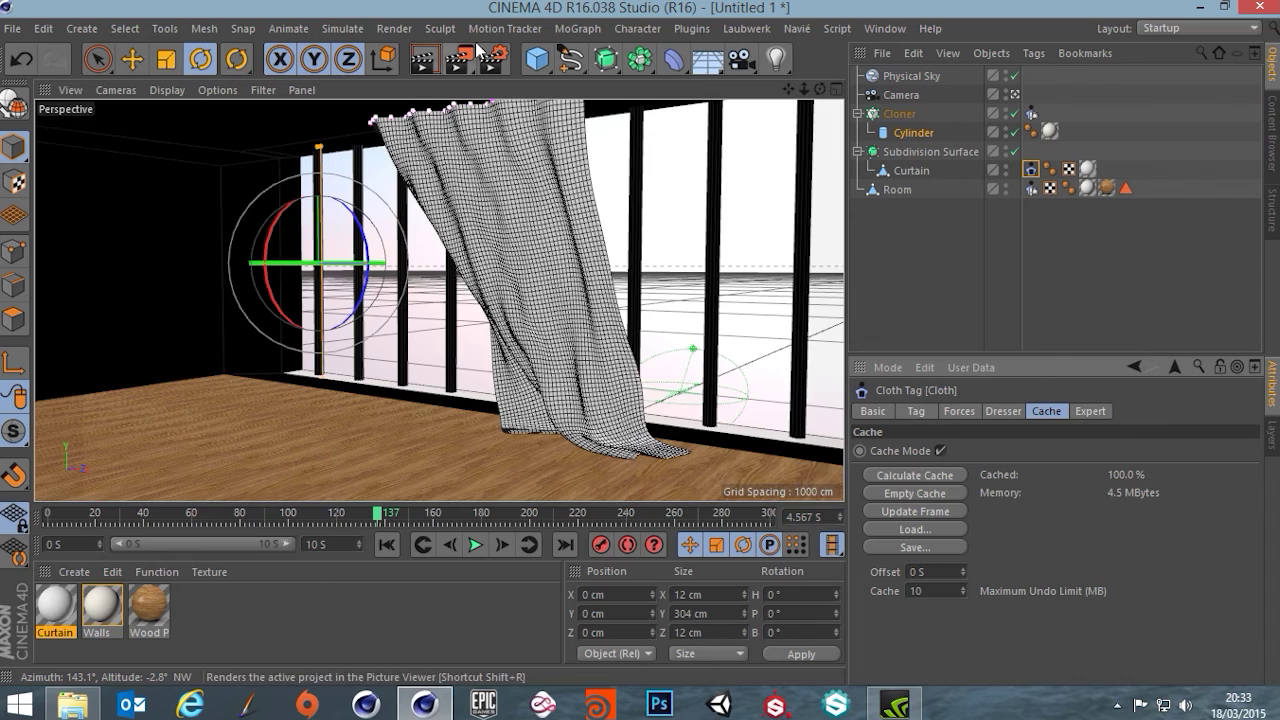
scroll(529, 230, down, 2)
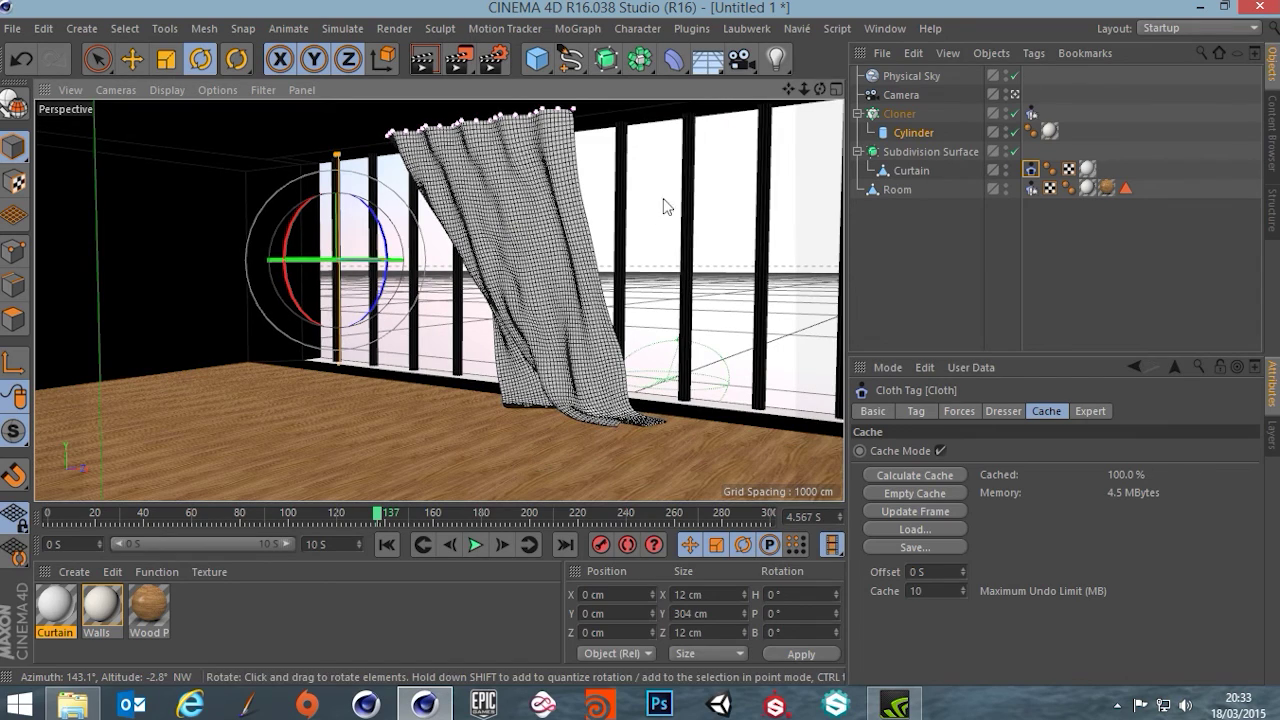
alt+drag(664, 205, 513, 280)
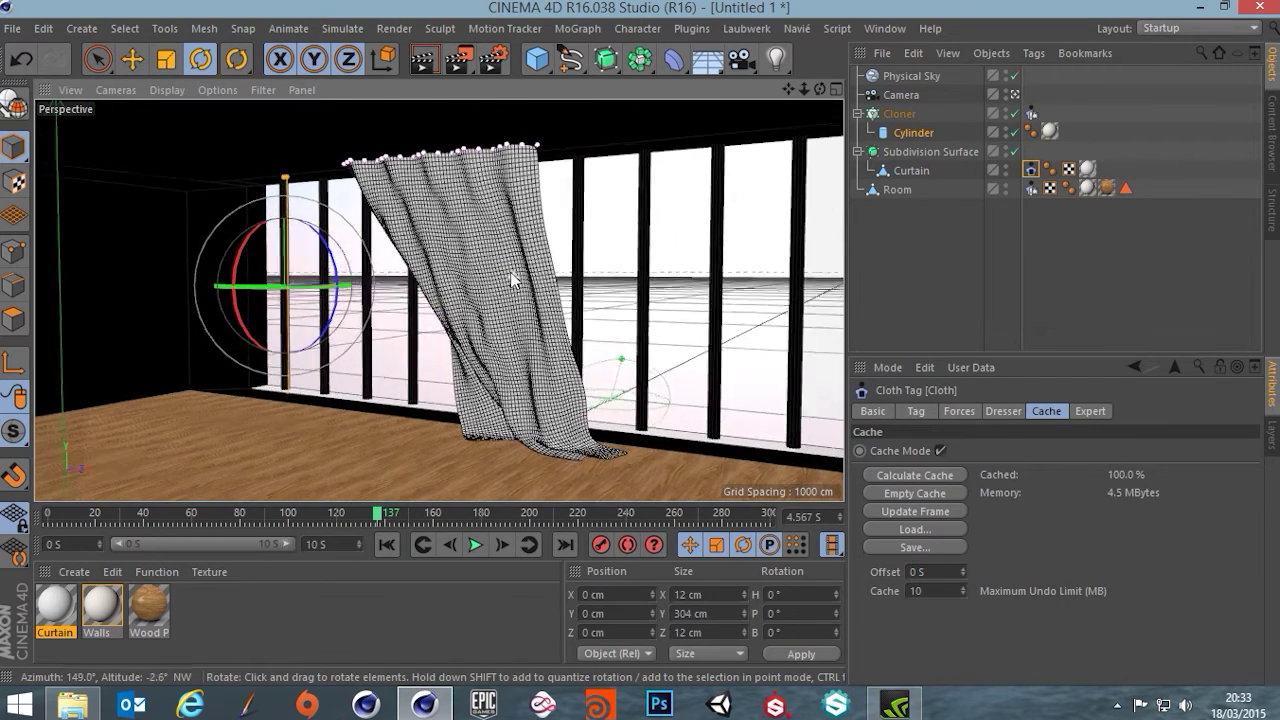
click(462, 60)
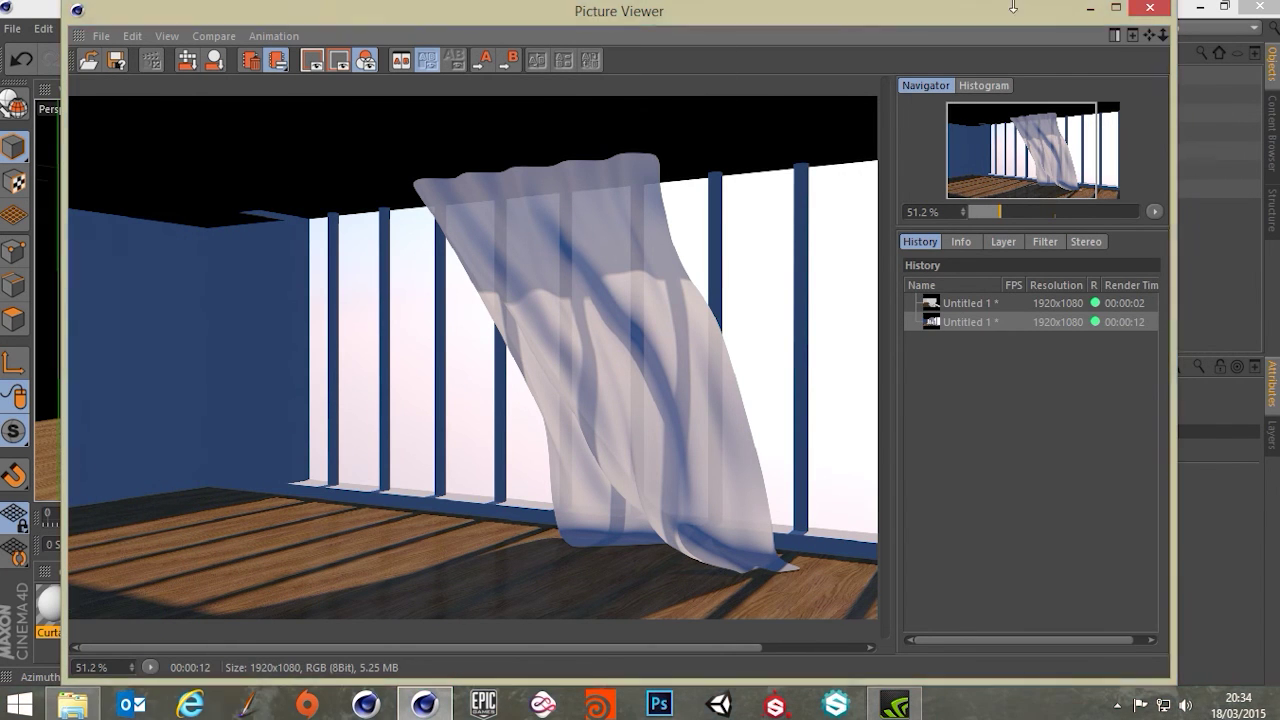
click(1150, 7)
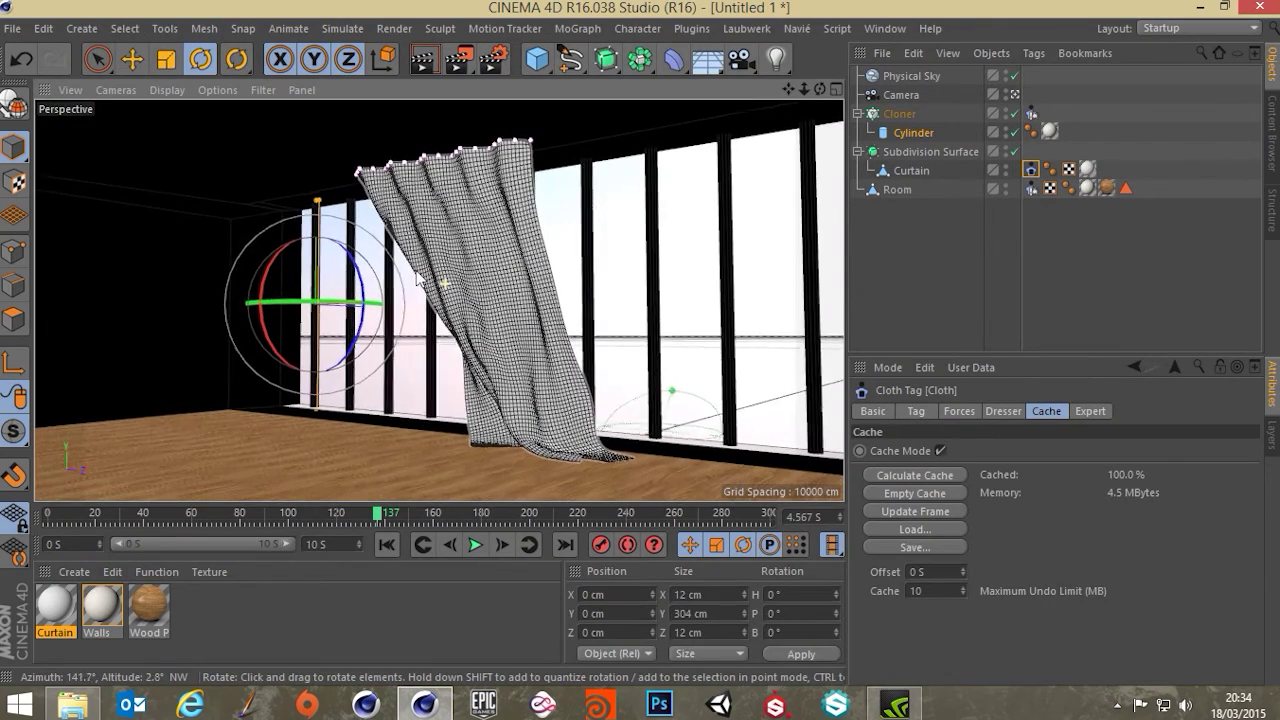
Step: Reframe the curtain in the view and add the Global Illumination effect to the render settings
alt+drag(417, 271, 422, 272)
alt+middle_drag(417, 271, 454, 282)
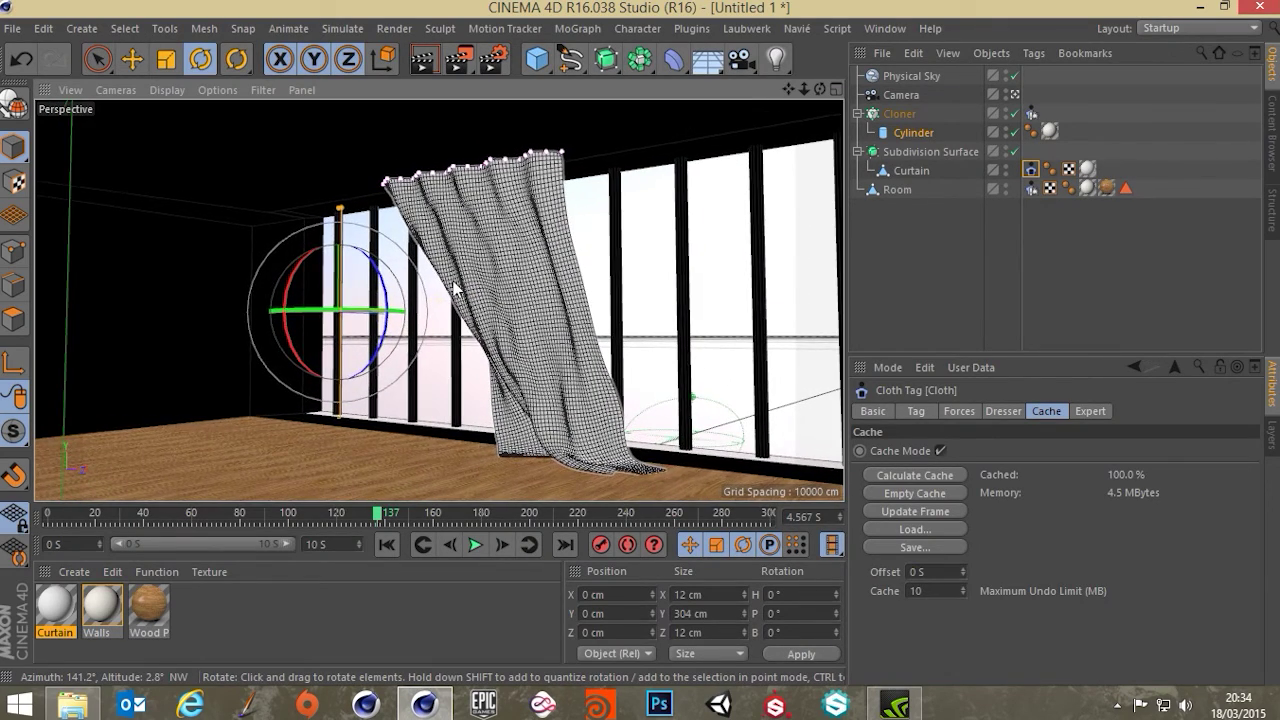
click(494, 62)
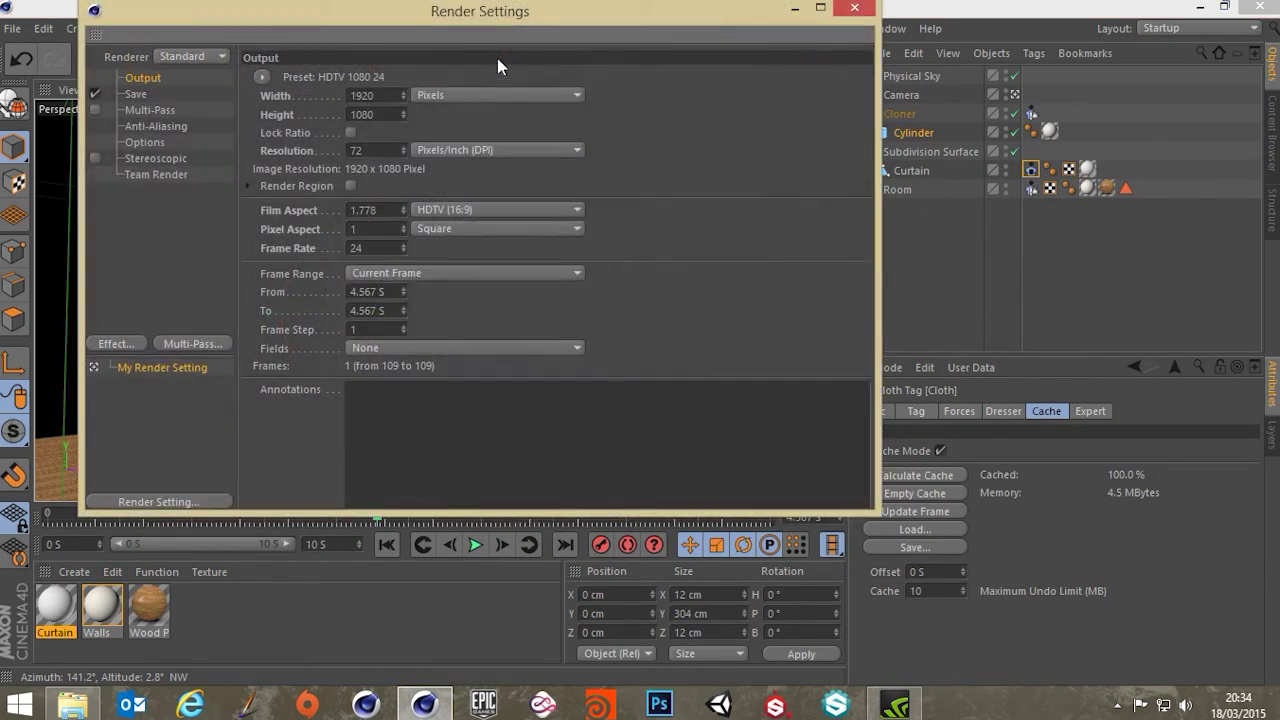
click(849, 8)
click(493, 62)
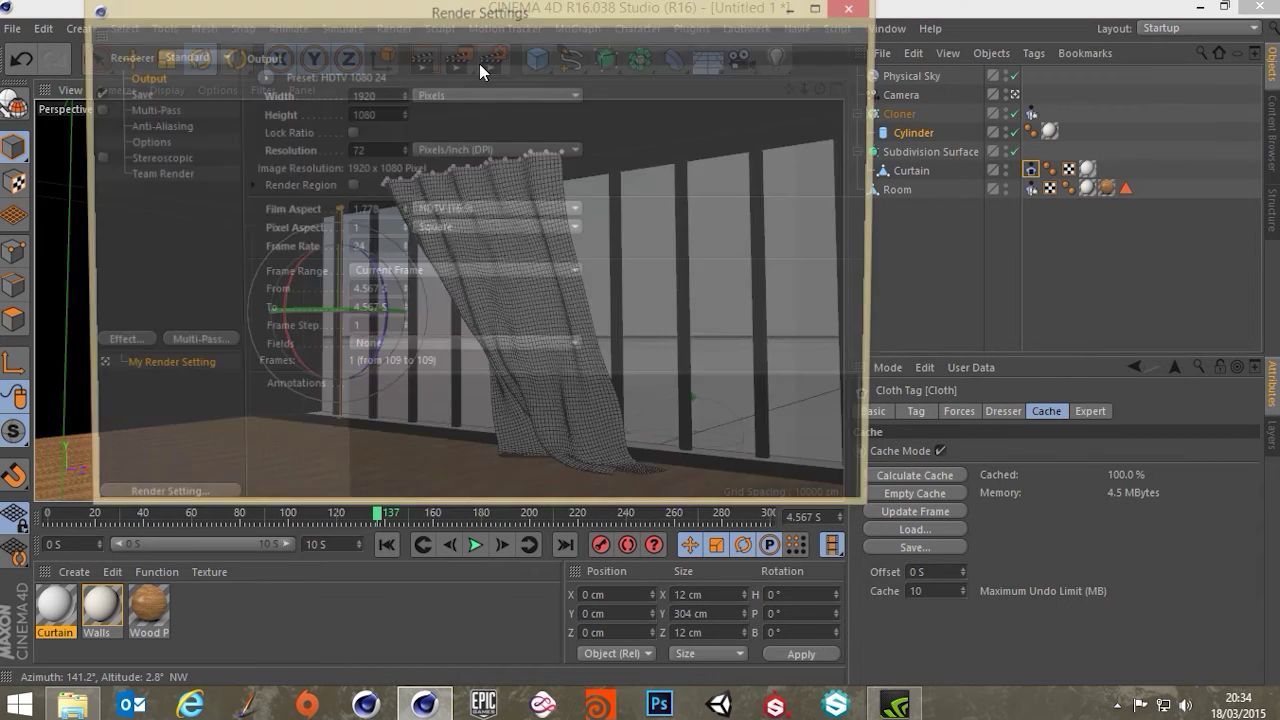
click(118, 343)
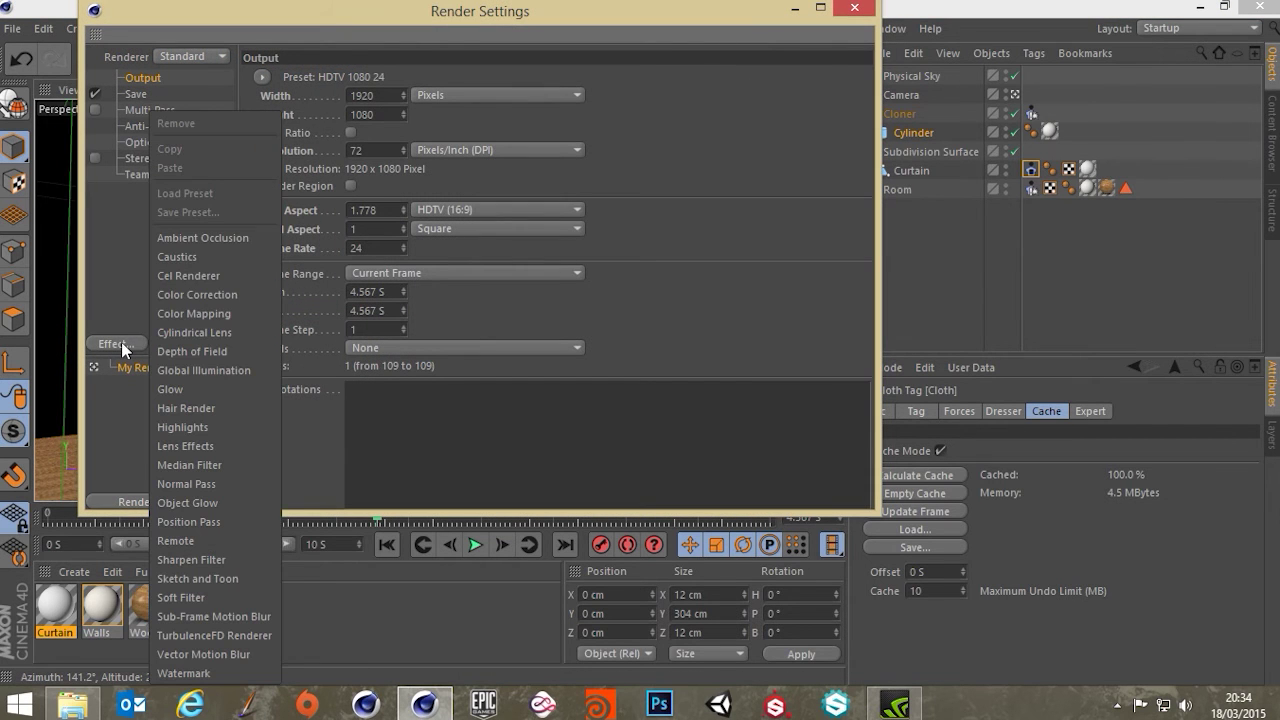
click(197, 370)
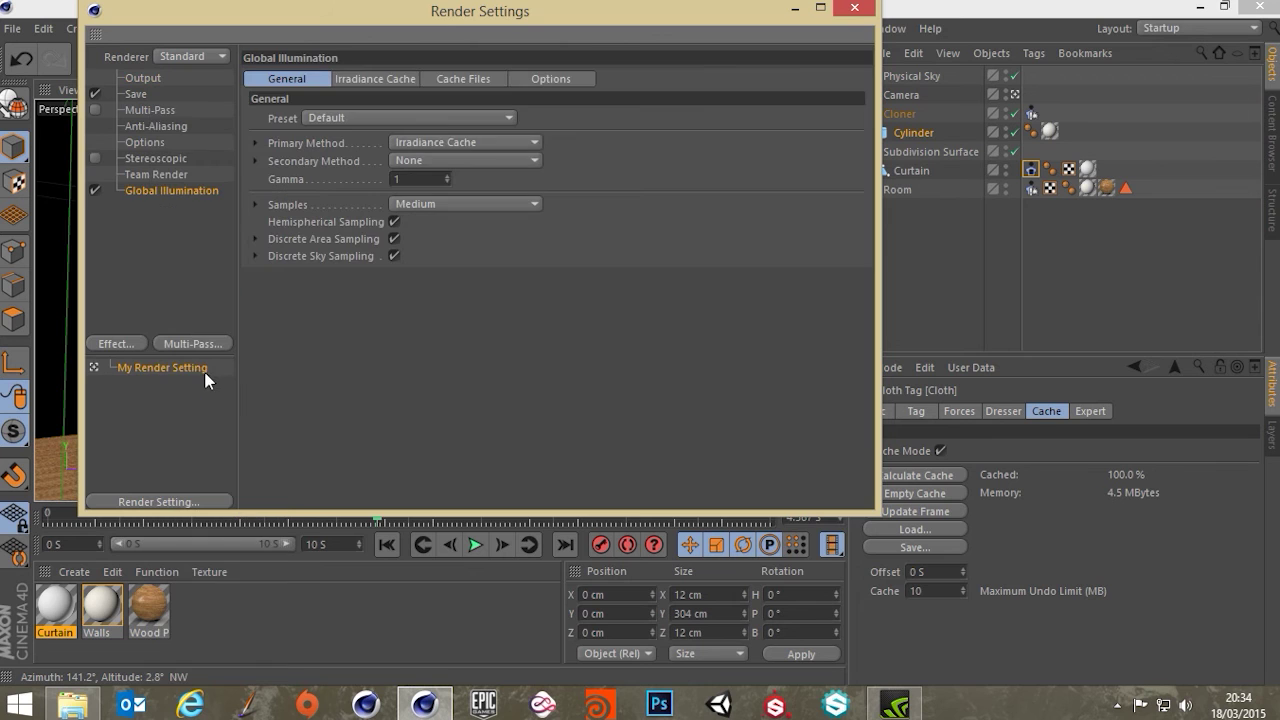
click(858, 10)
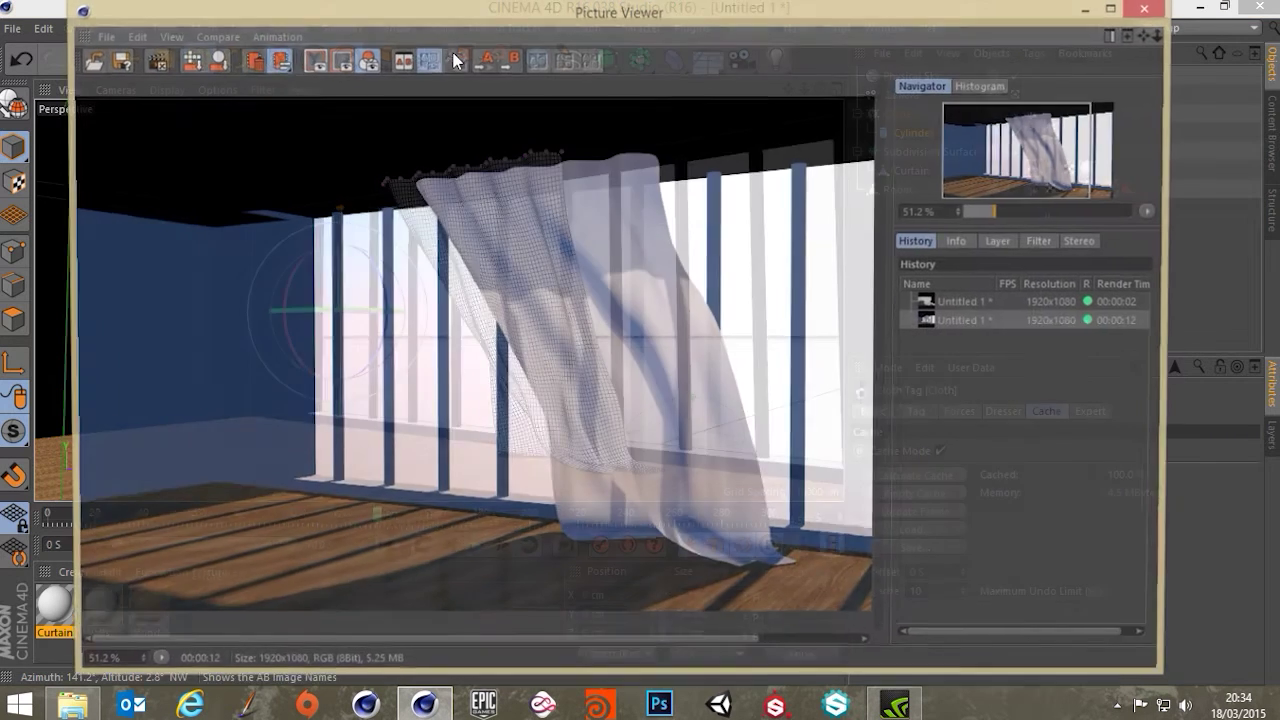
Step: Render the current frame with Global Illumination in the Picture Viewer
click(459, 59)
scroll(700, 298, down, 2)
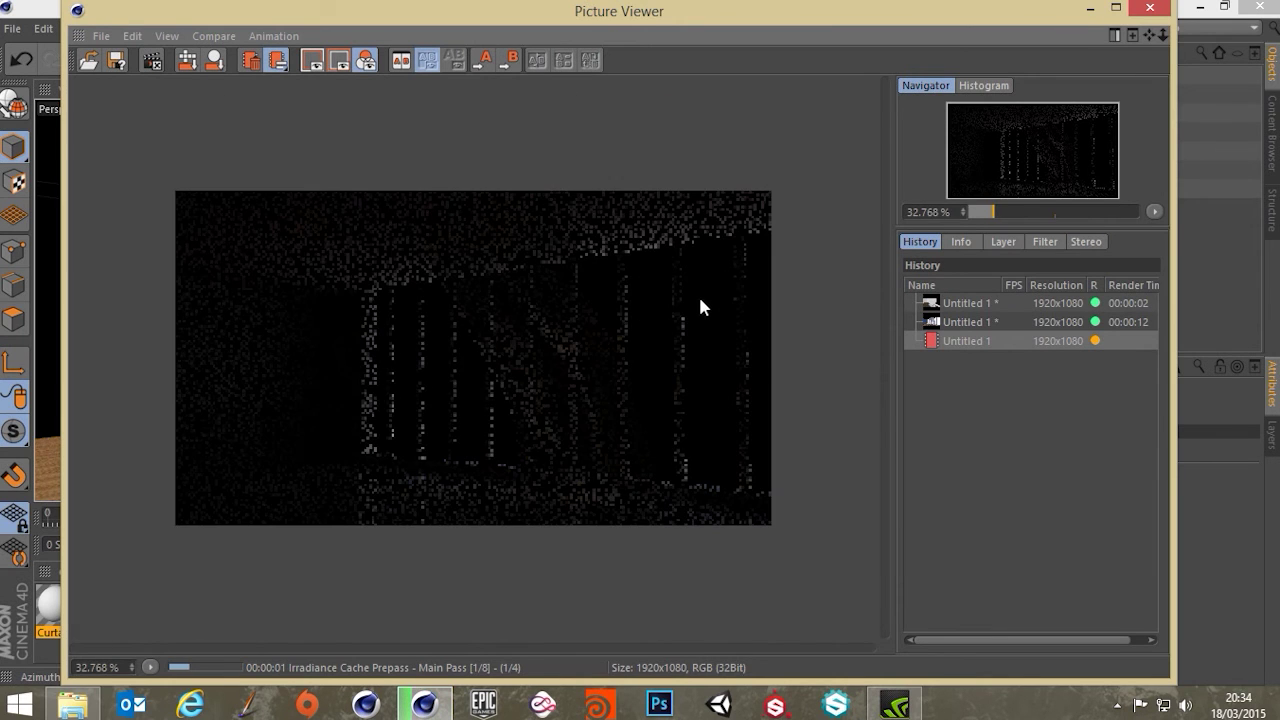
Step: Check the Global Illumination render up close, stop it before it finishes, and close the Picture Viewer
scroll(700, 298, up, 1)
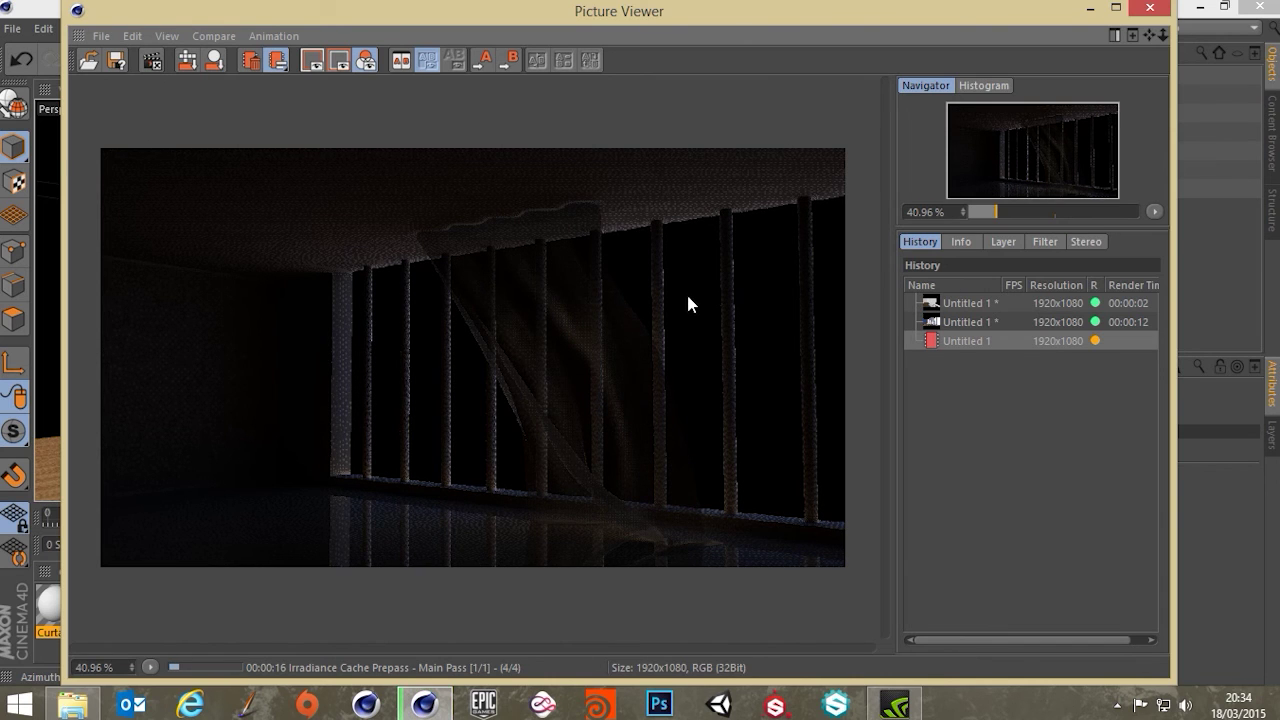
click(1149, 8)
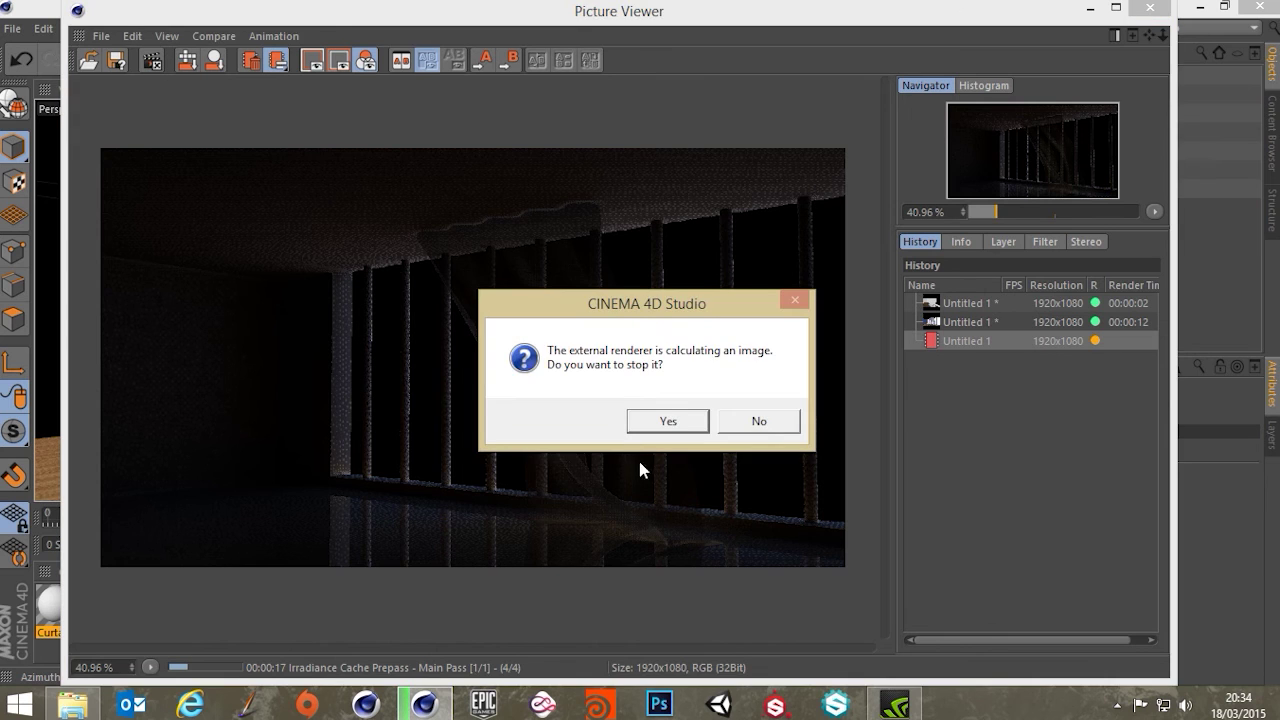
click(667, 421)
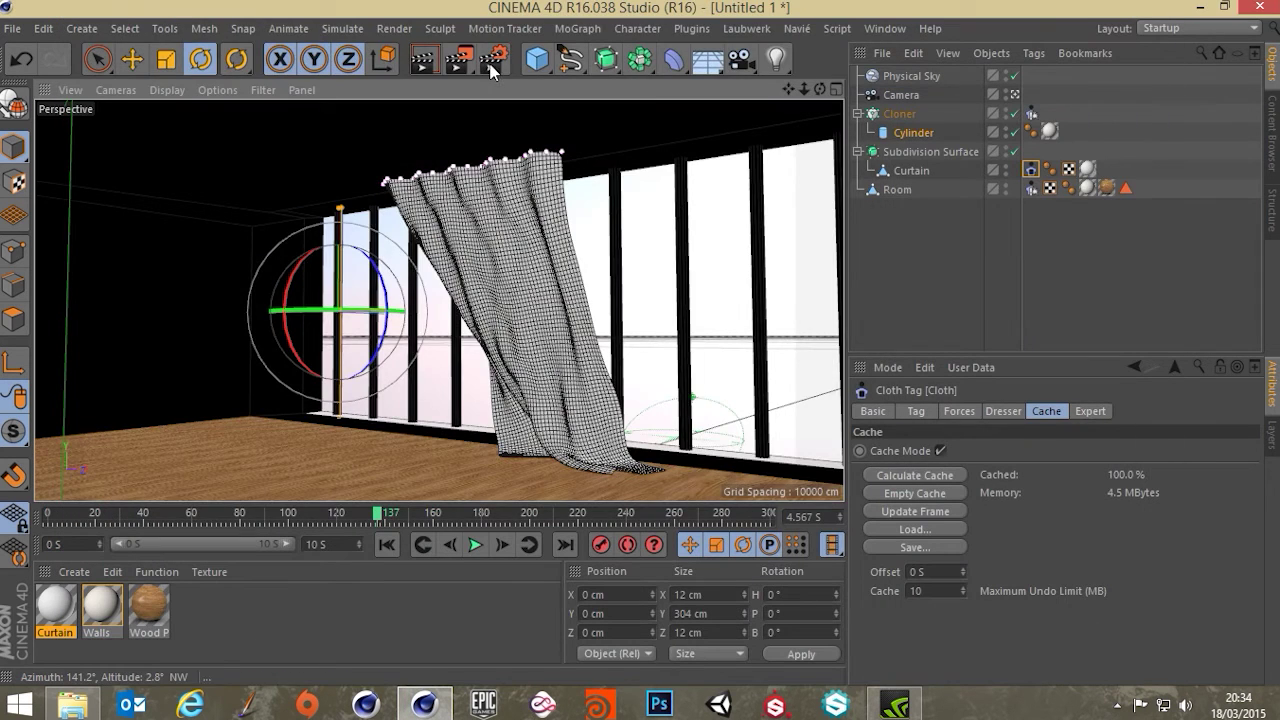
Step: Set the render output width to 800 pixels with the ratio locked, and render the current frame again in the Picture Viewer
click(492, 64)
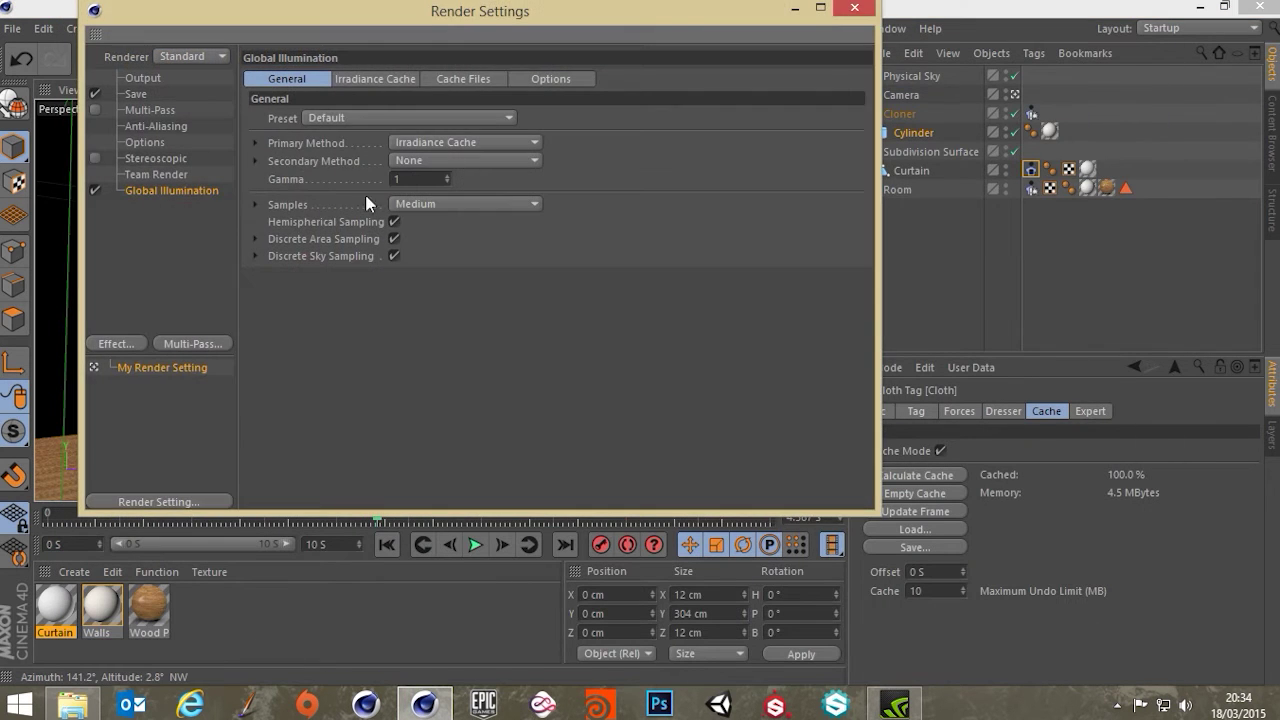
click(143, 80)
click(350, 132)
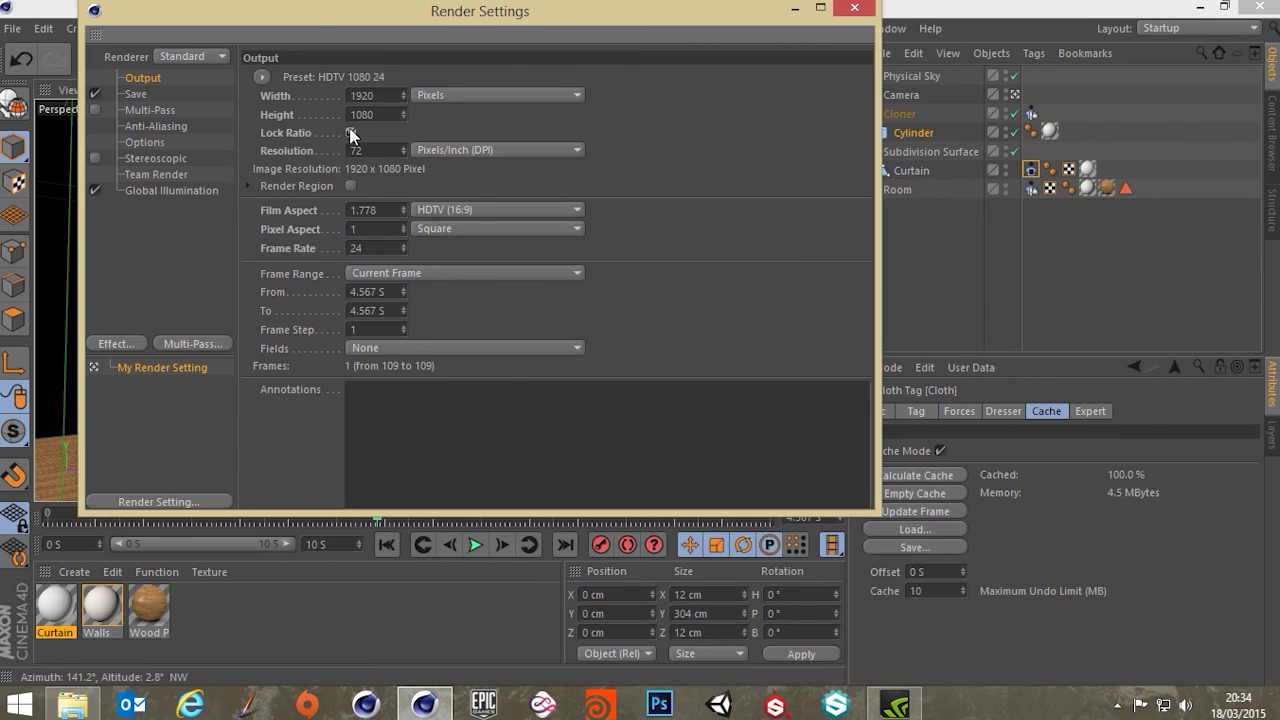
double_click(372, 94)
text(800)
key(Return)
click(855, 8)
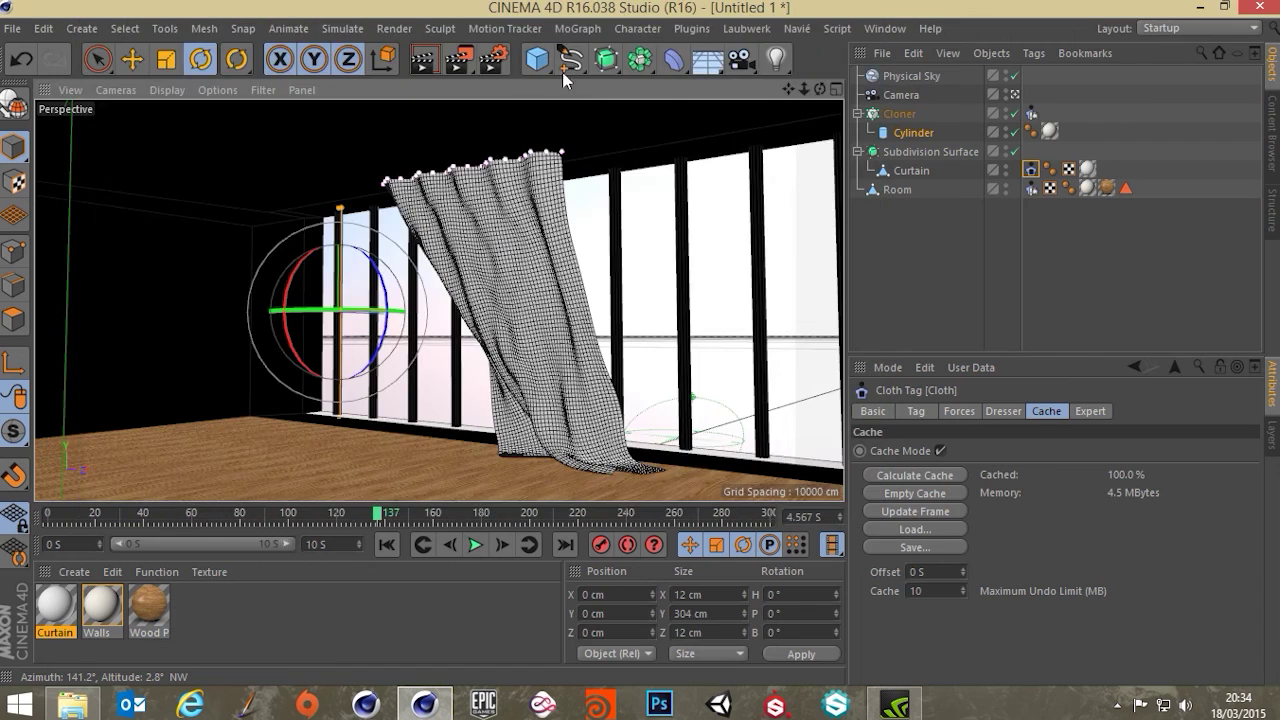
click(465, 58)
scroll(603, 289, up, 5)
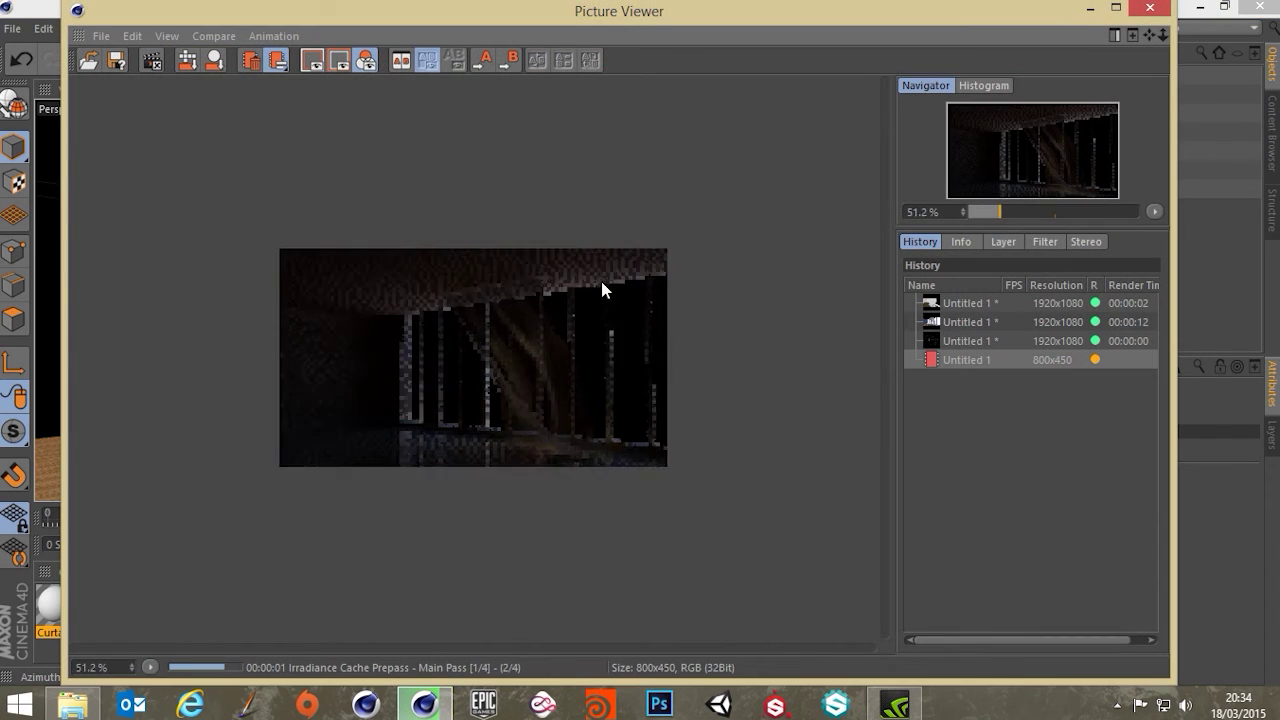